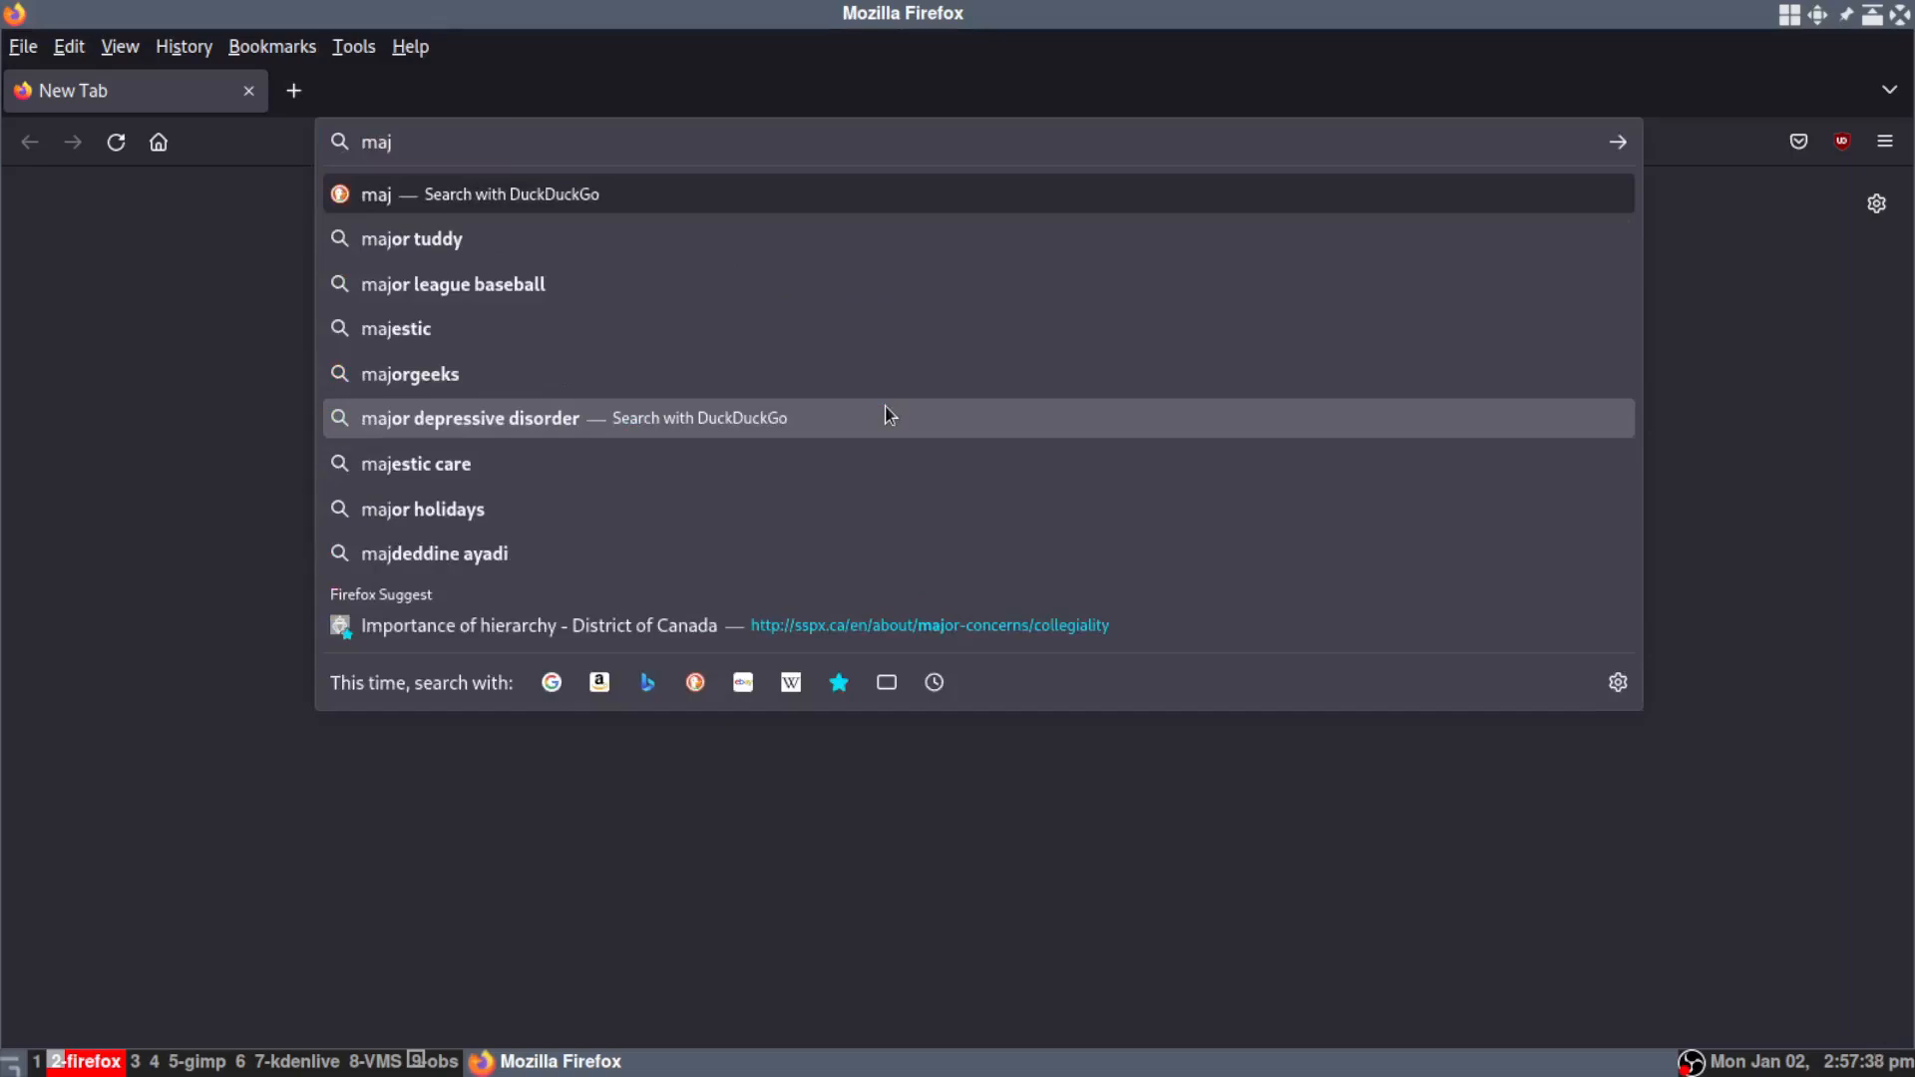
Search the web for "manjaro linux" and open the official Manjaro website.
{"action": "type", "text": "aro"}
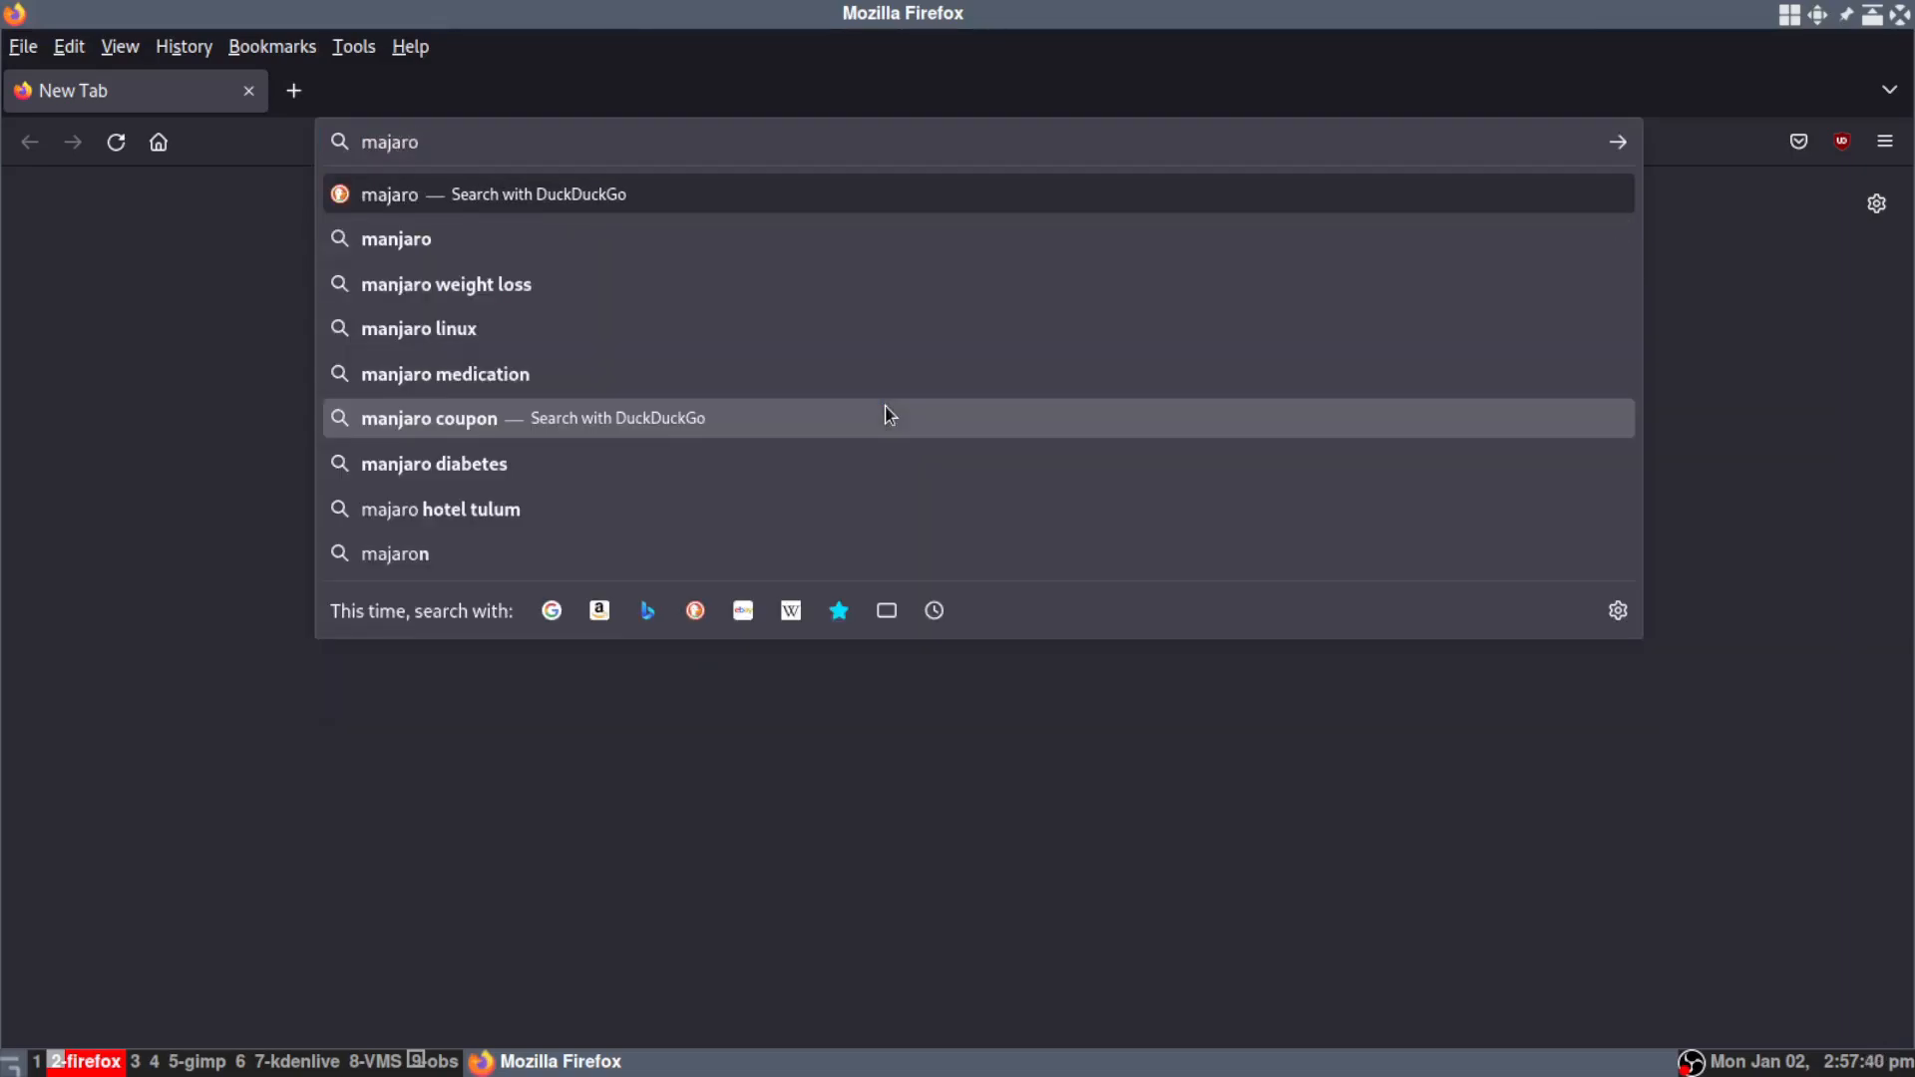
{"action": "left_click", "coordinate": [429, 328]}
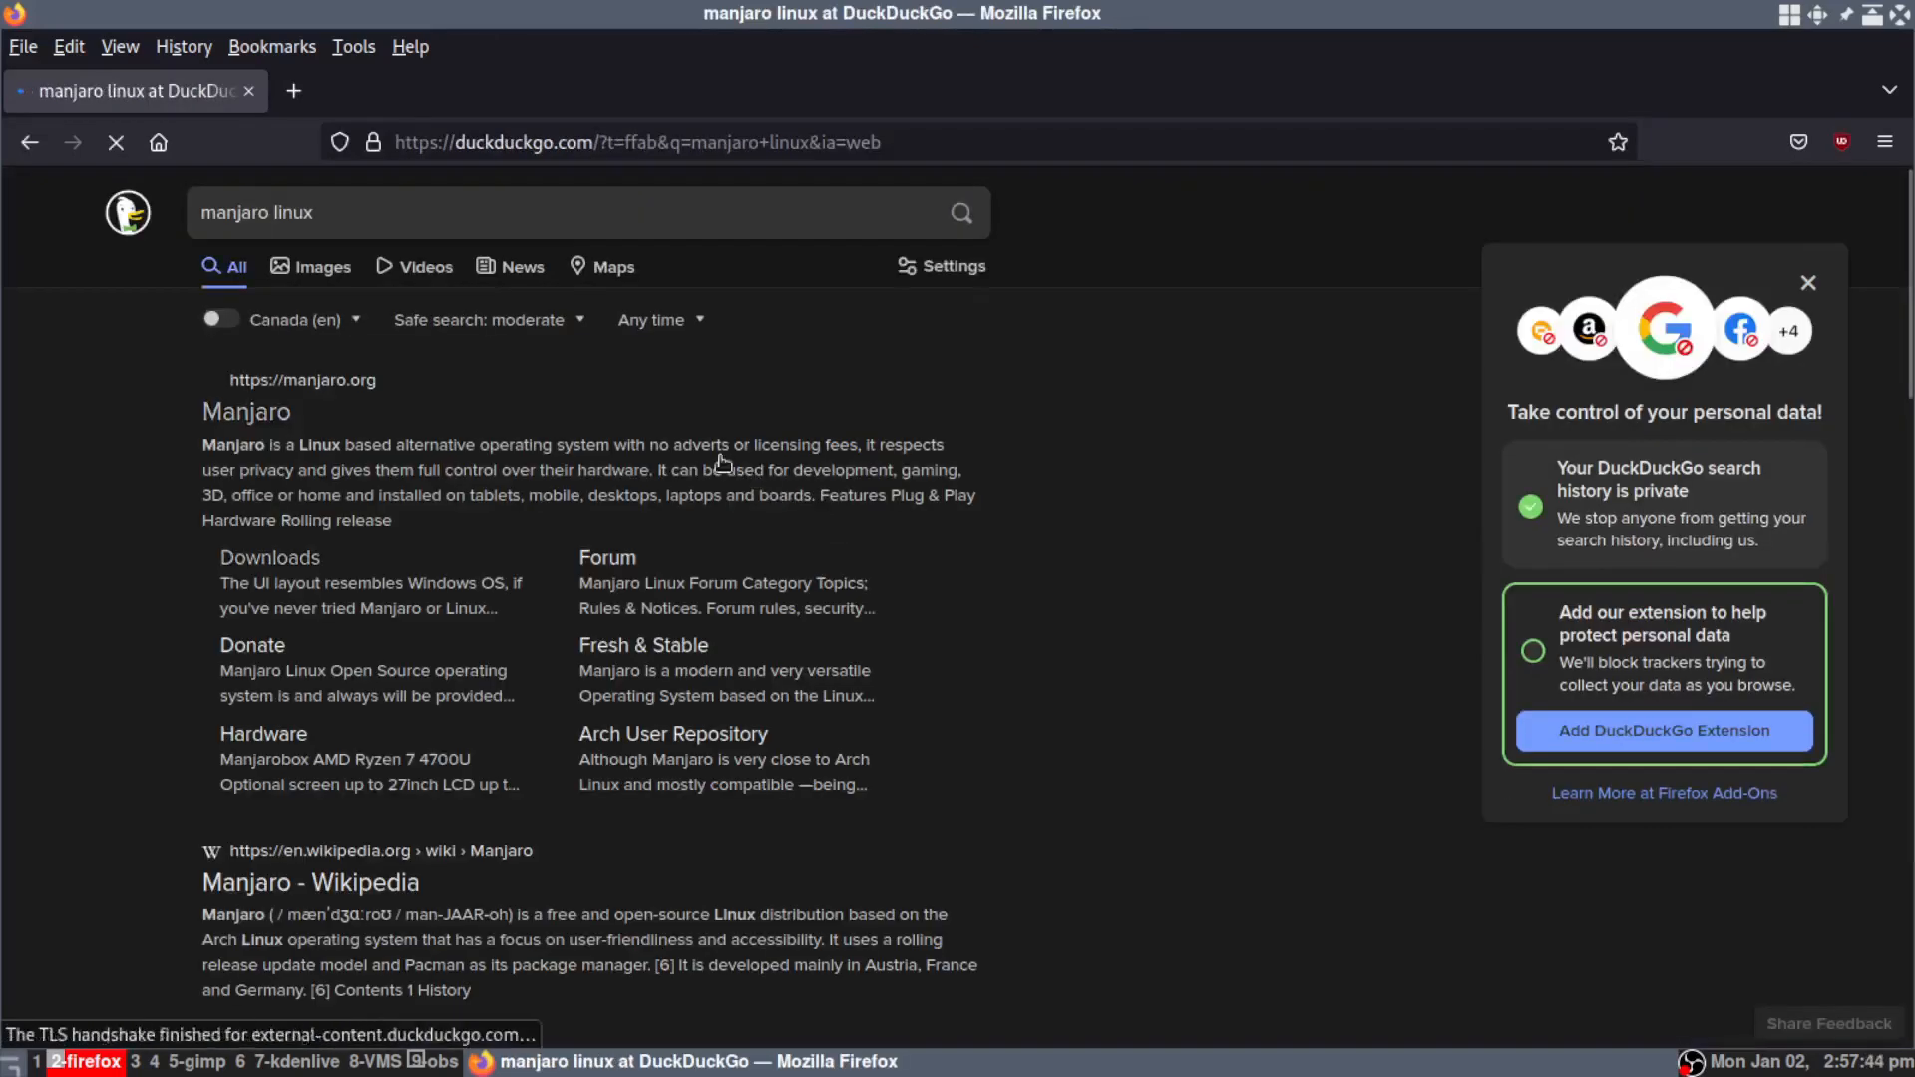
{"action": "left_click", "coordinate": [320, 430]}
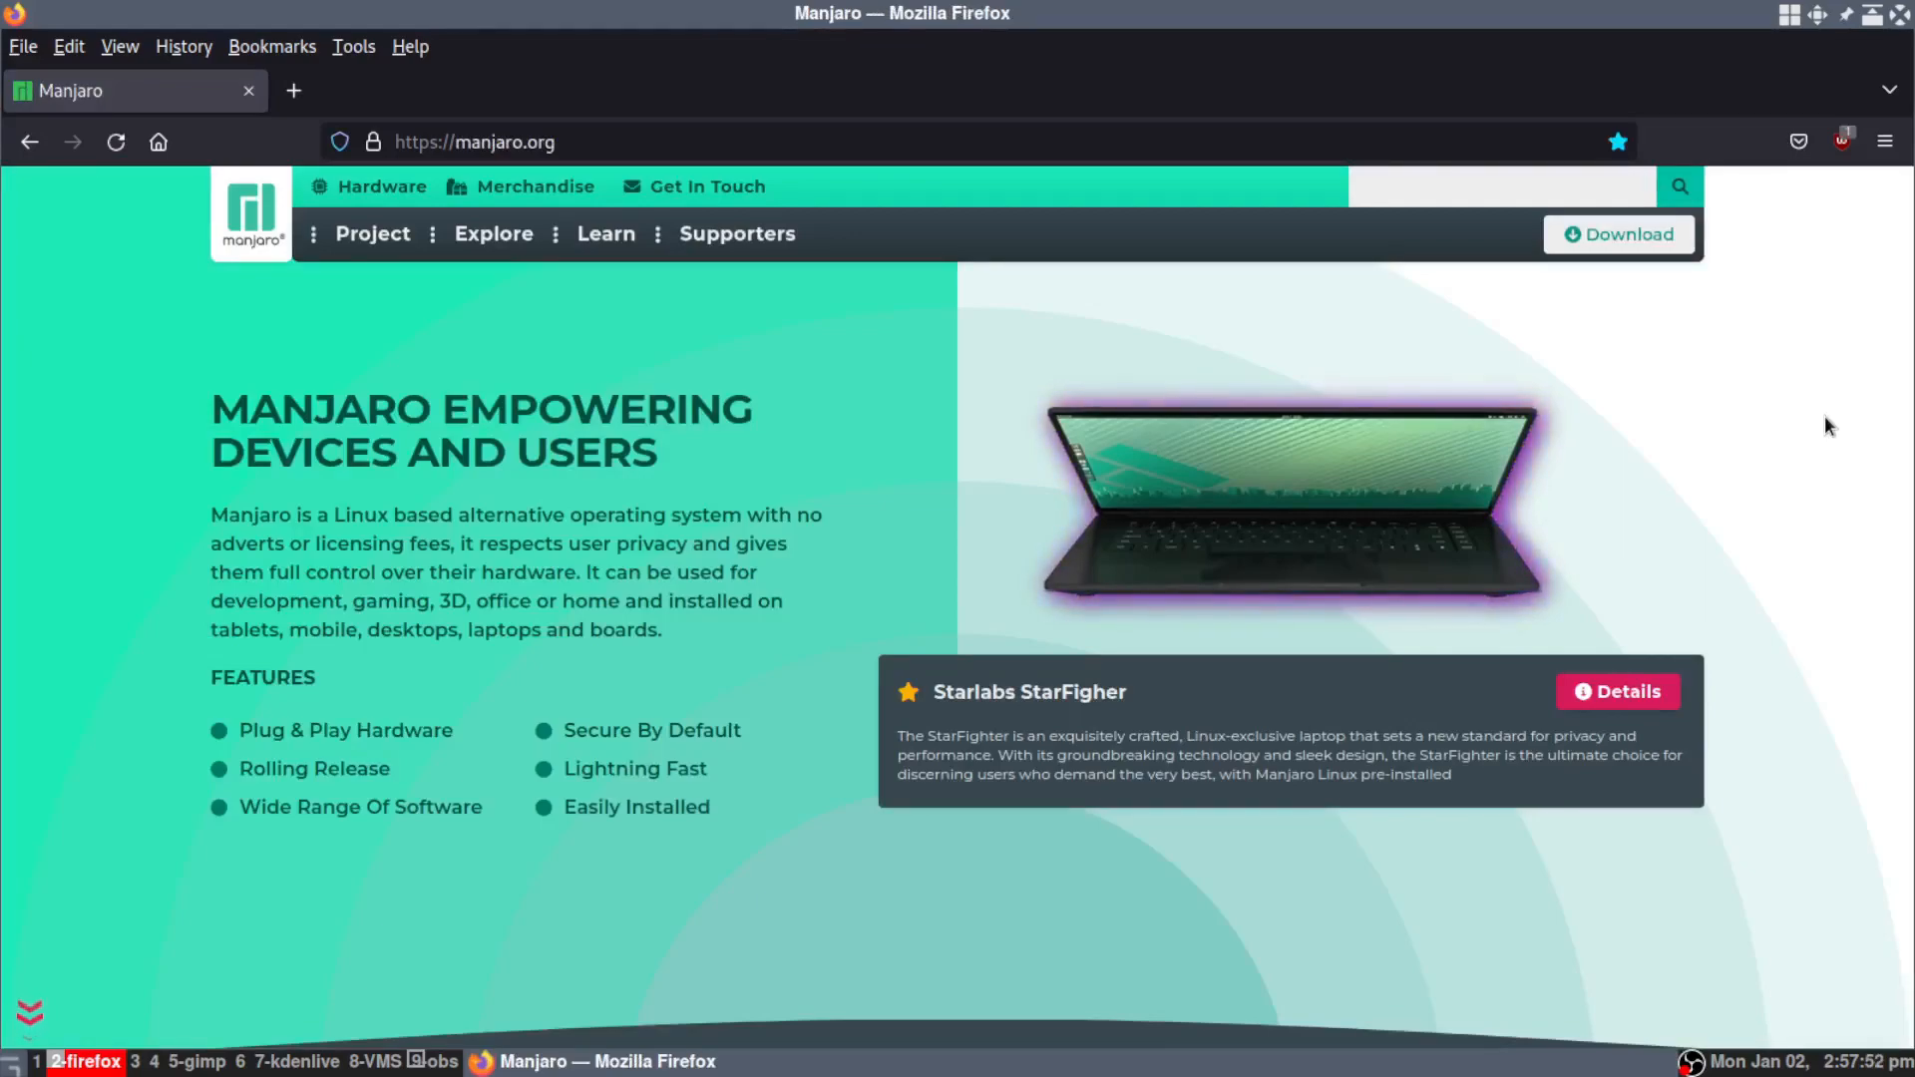
Open the Manjaro downloads for the X86_64 architecture, review the official and community desktop images, and close the browser.
{"action": "left_click", "coordinate": [1620, 239]}
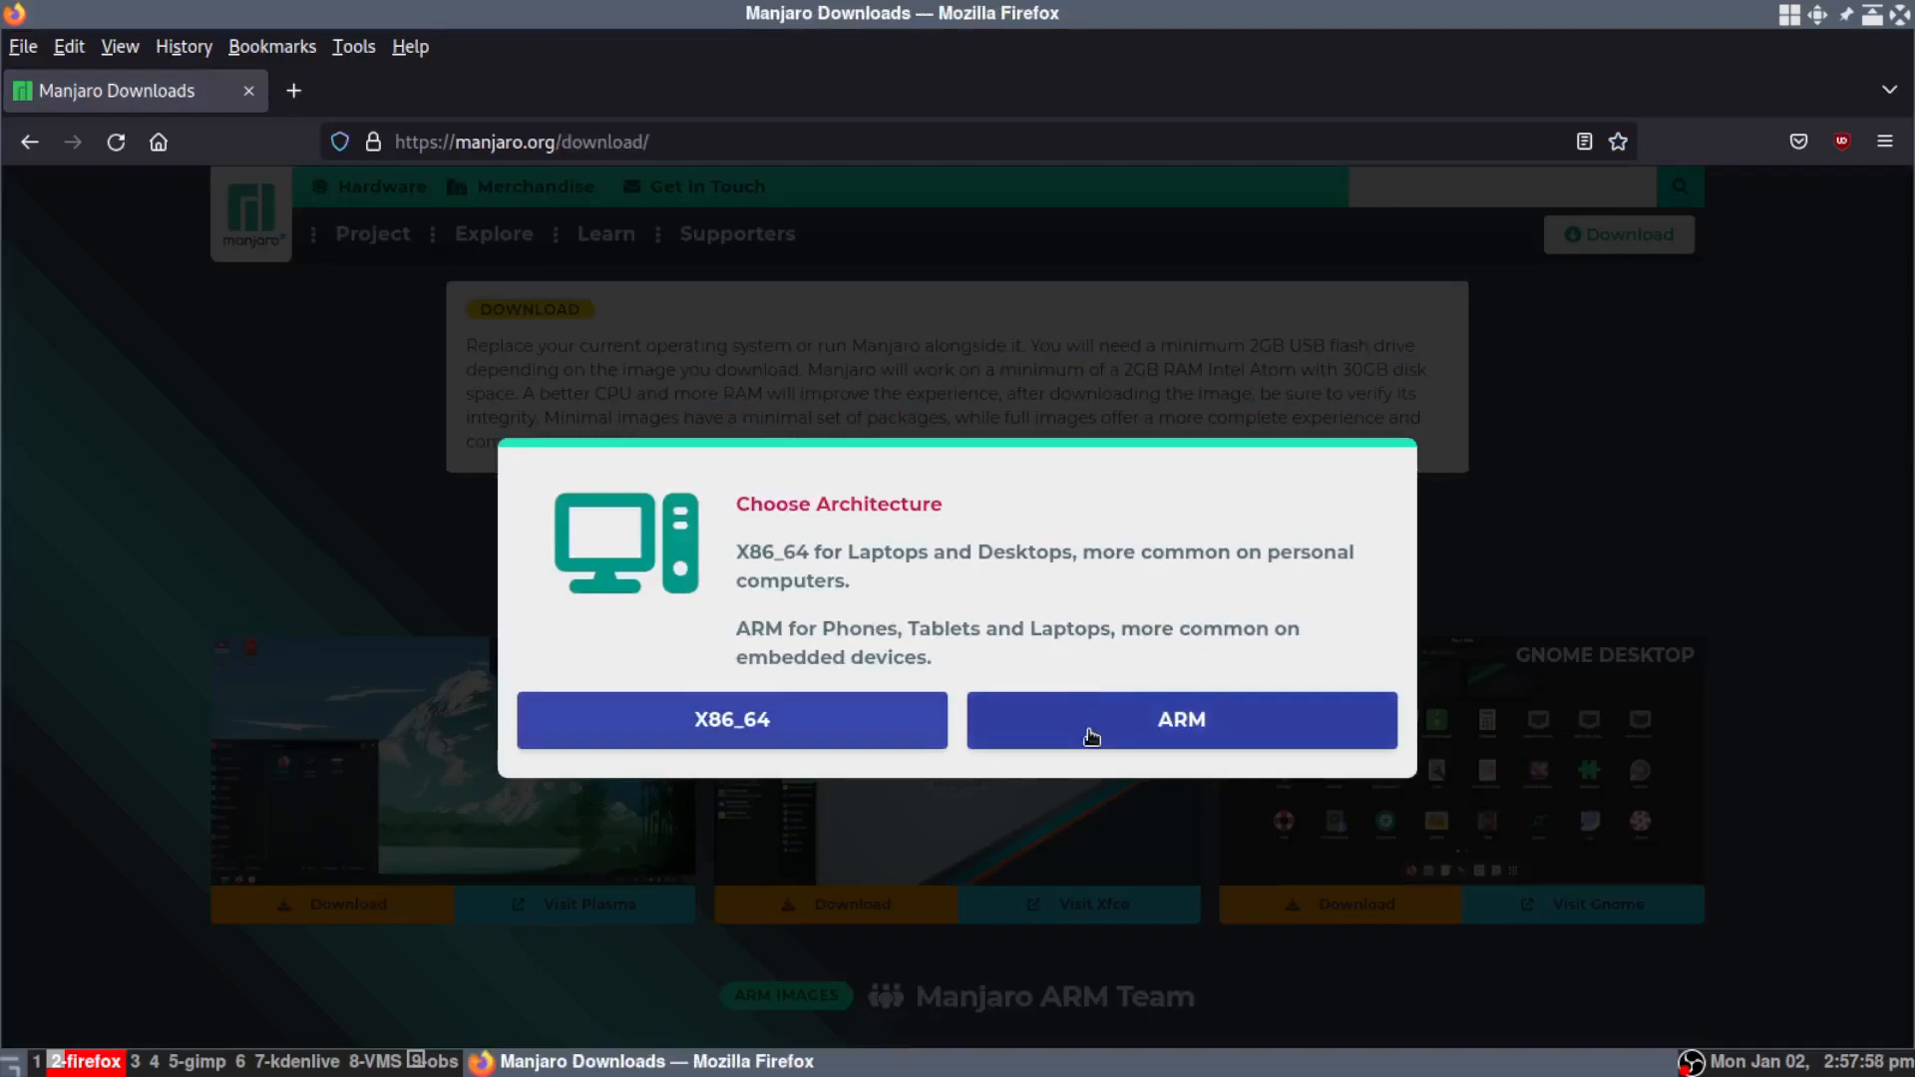
{"action": "left_click", "coordinate": [690, 744]}
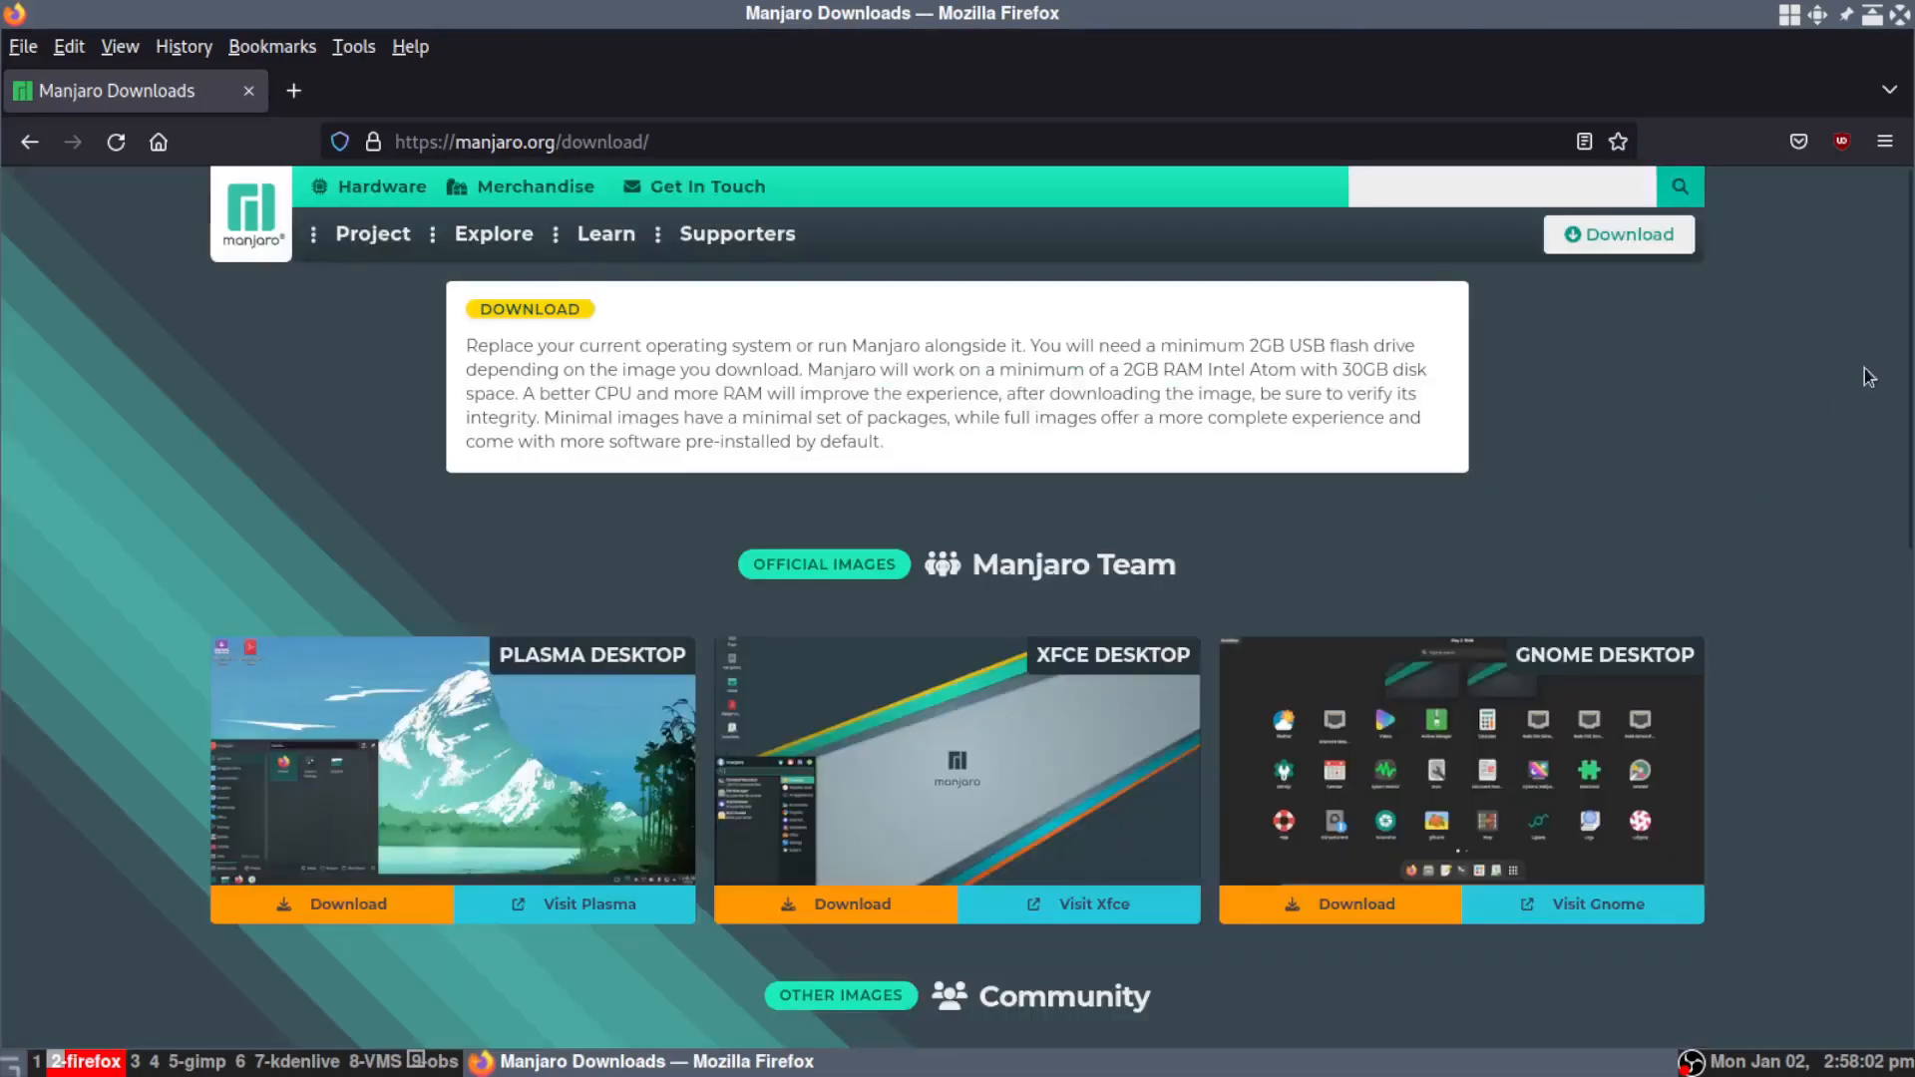
{"action": "scroll", "coordinate": [1908, 267], "scroll_direction": "down", "scroll_amount": 2}
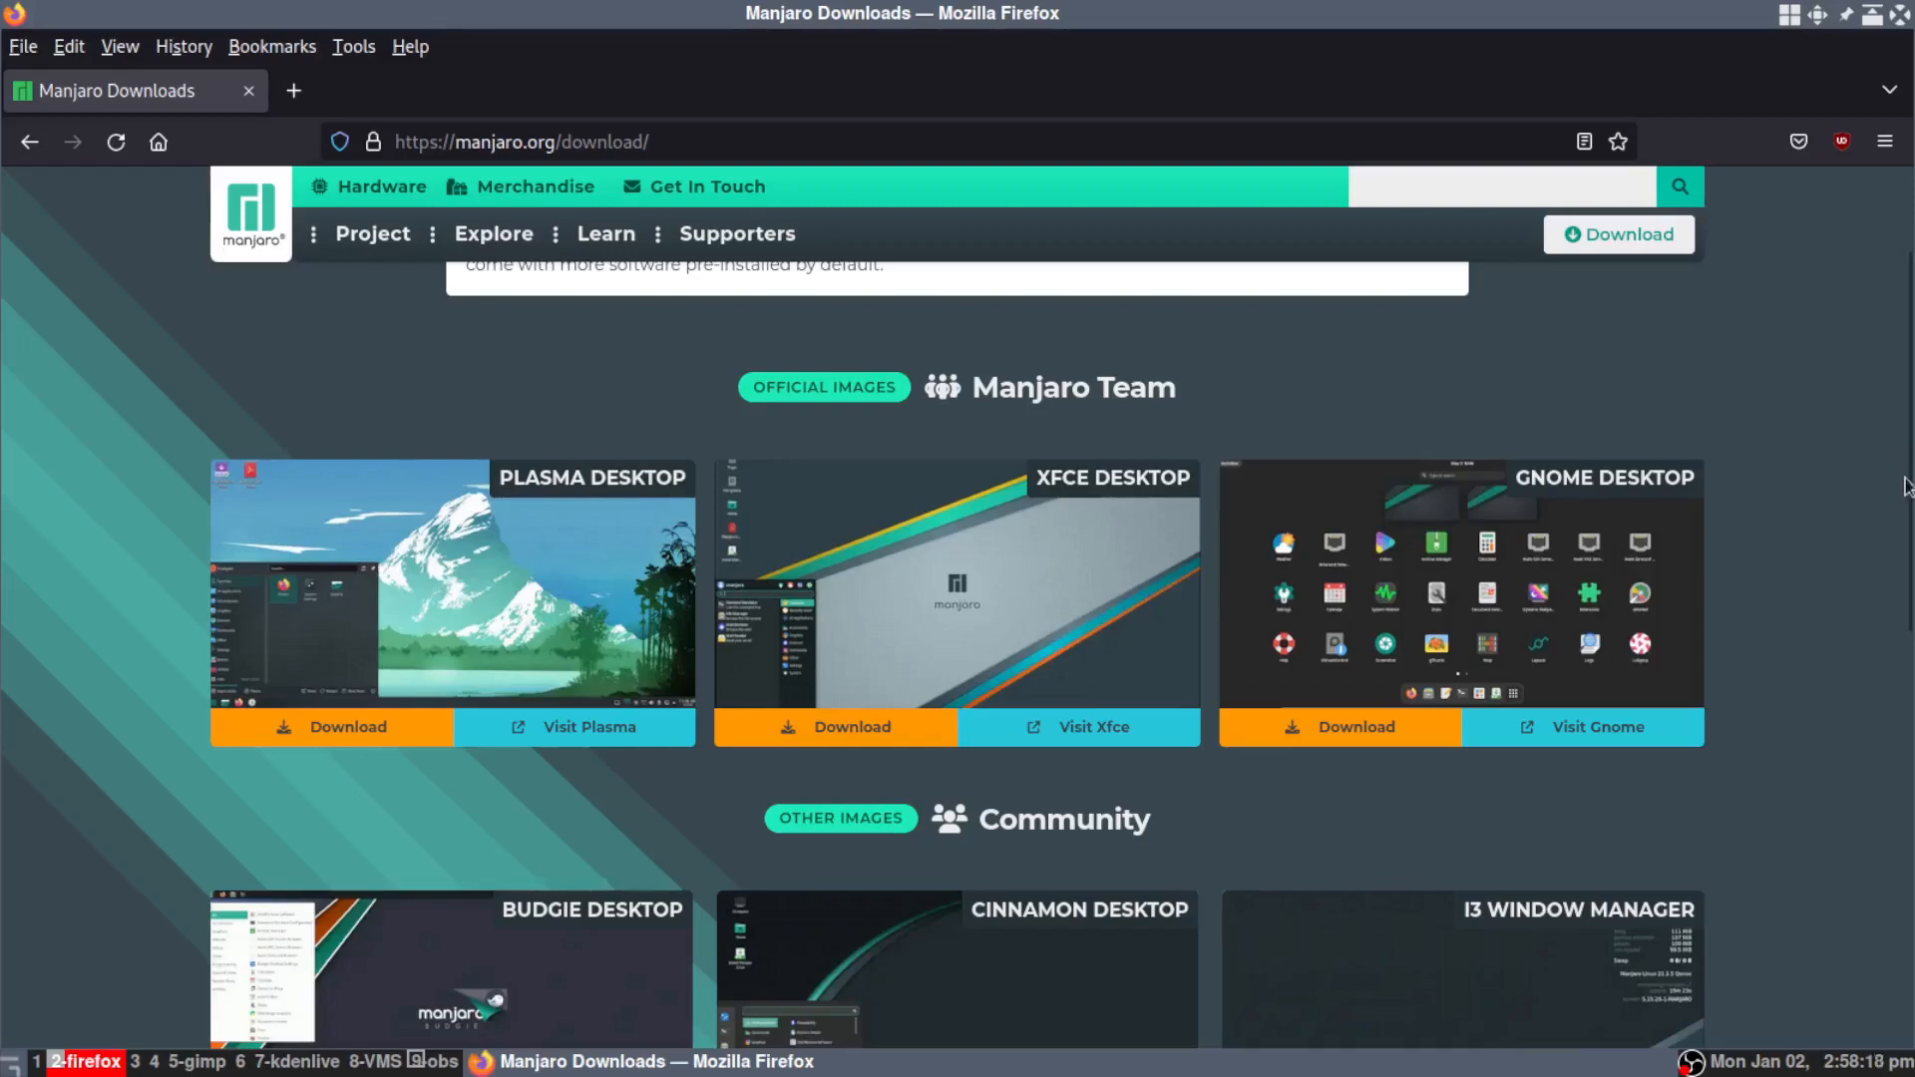
{"action": "scroll", "coordinate": [1900, 622], "scroll_direction": "down", "scroll_amount": 3}
{"action": "scroll", "coordinate": [1900, 622], "scroll_direction": "down", "scroll_amount": 5}
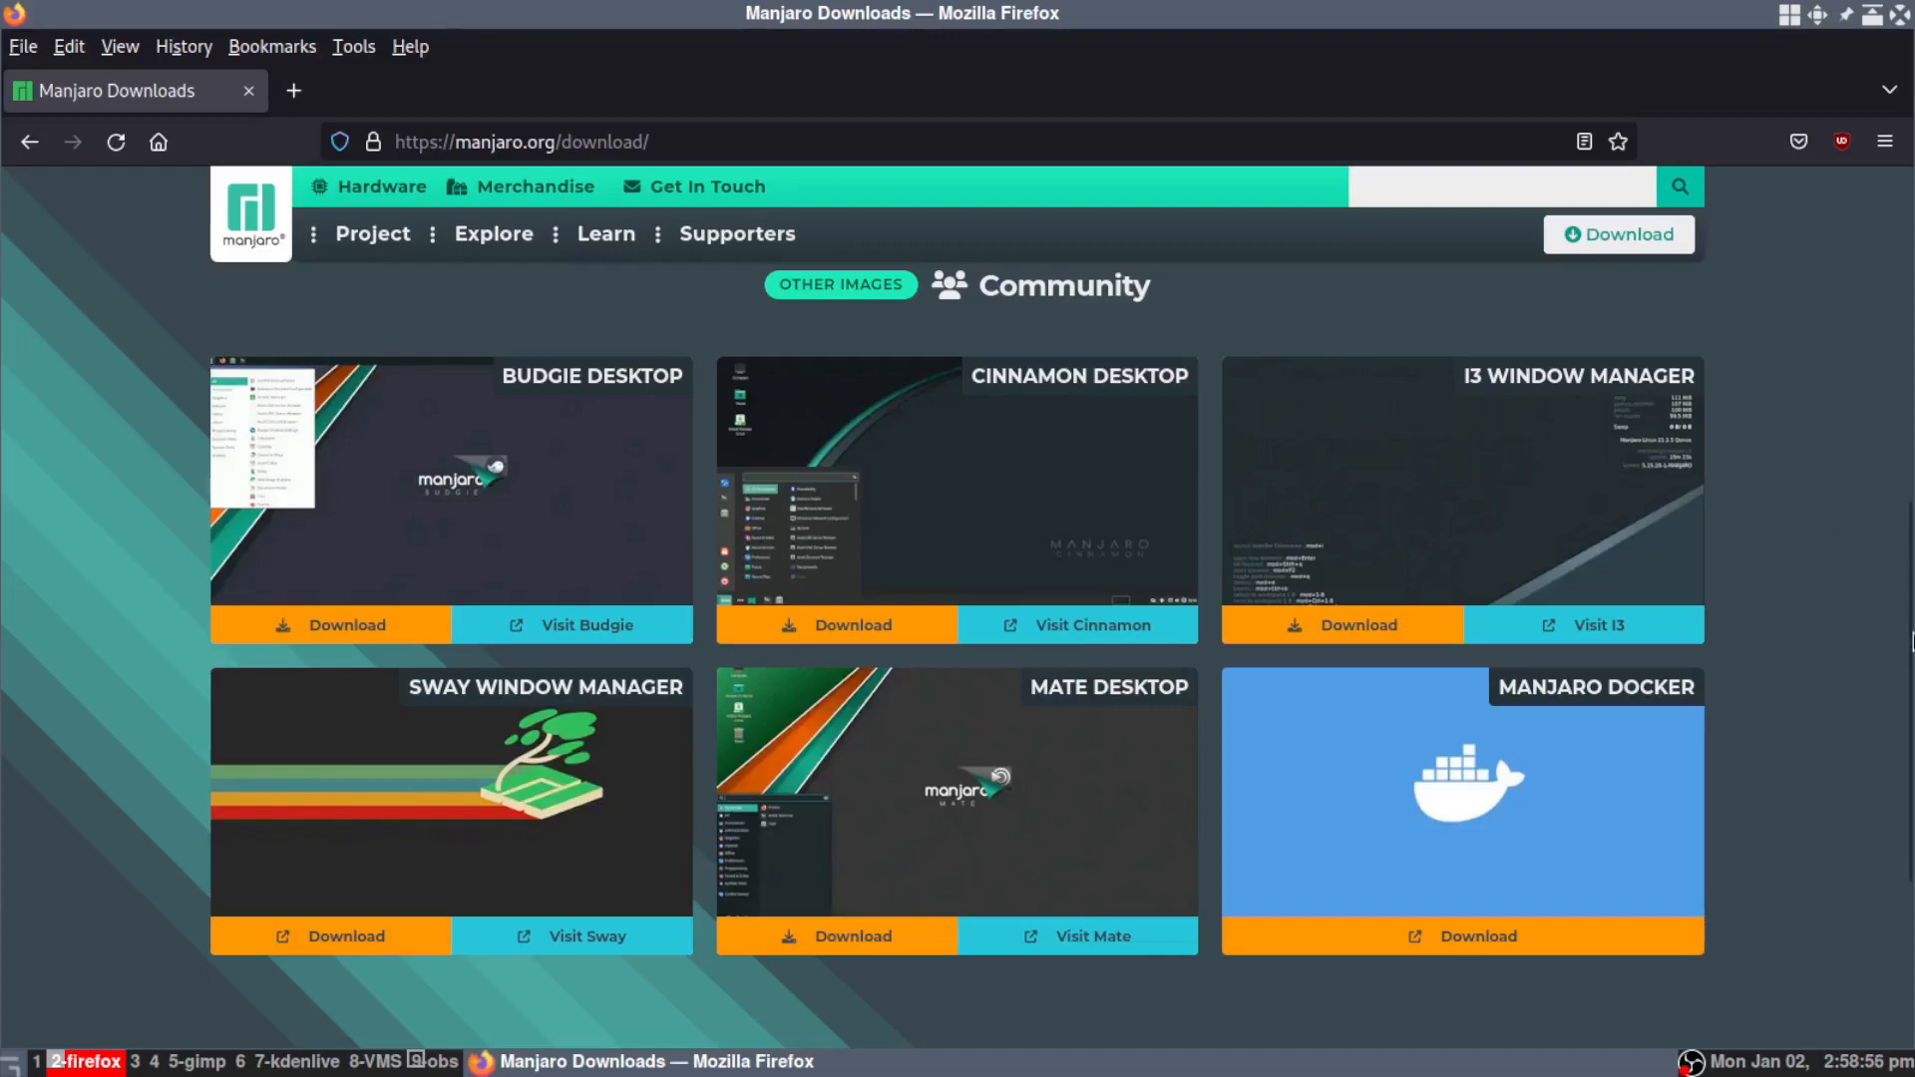
{"action": "scroll", "coordinate": [1907, 639], "scroll_direction": "up", "scroll_amount": 6}
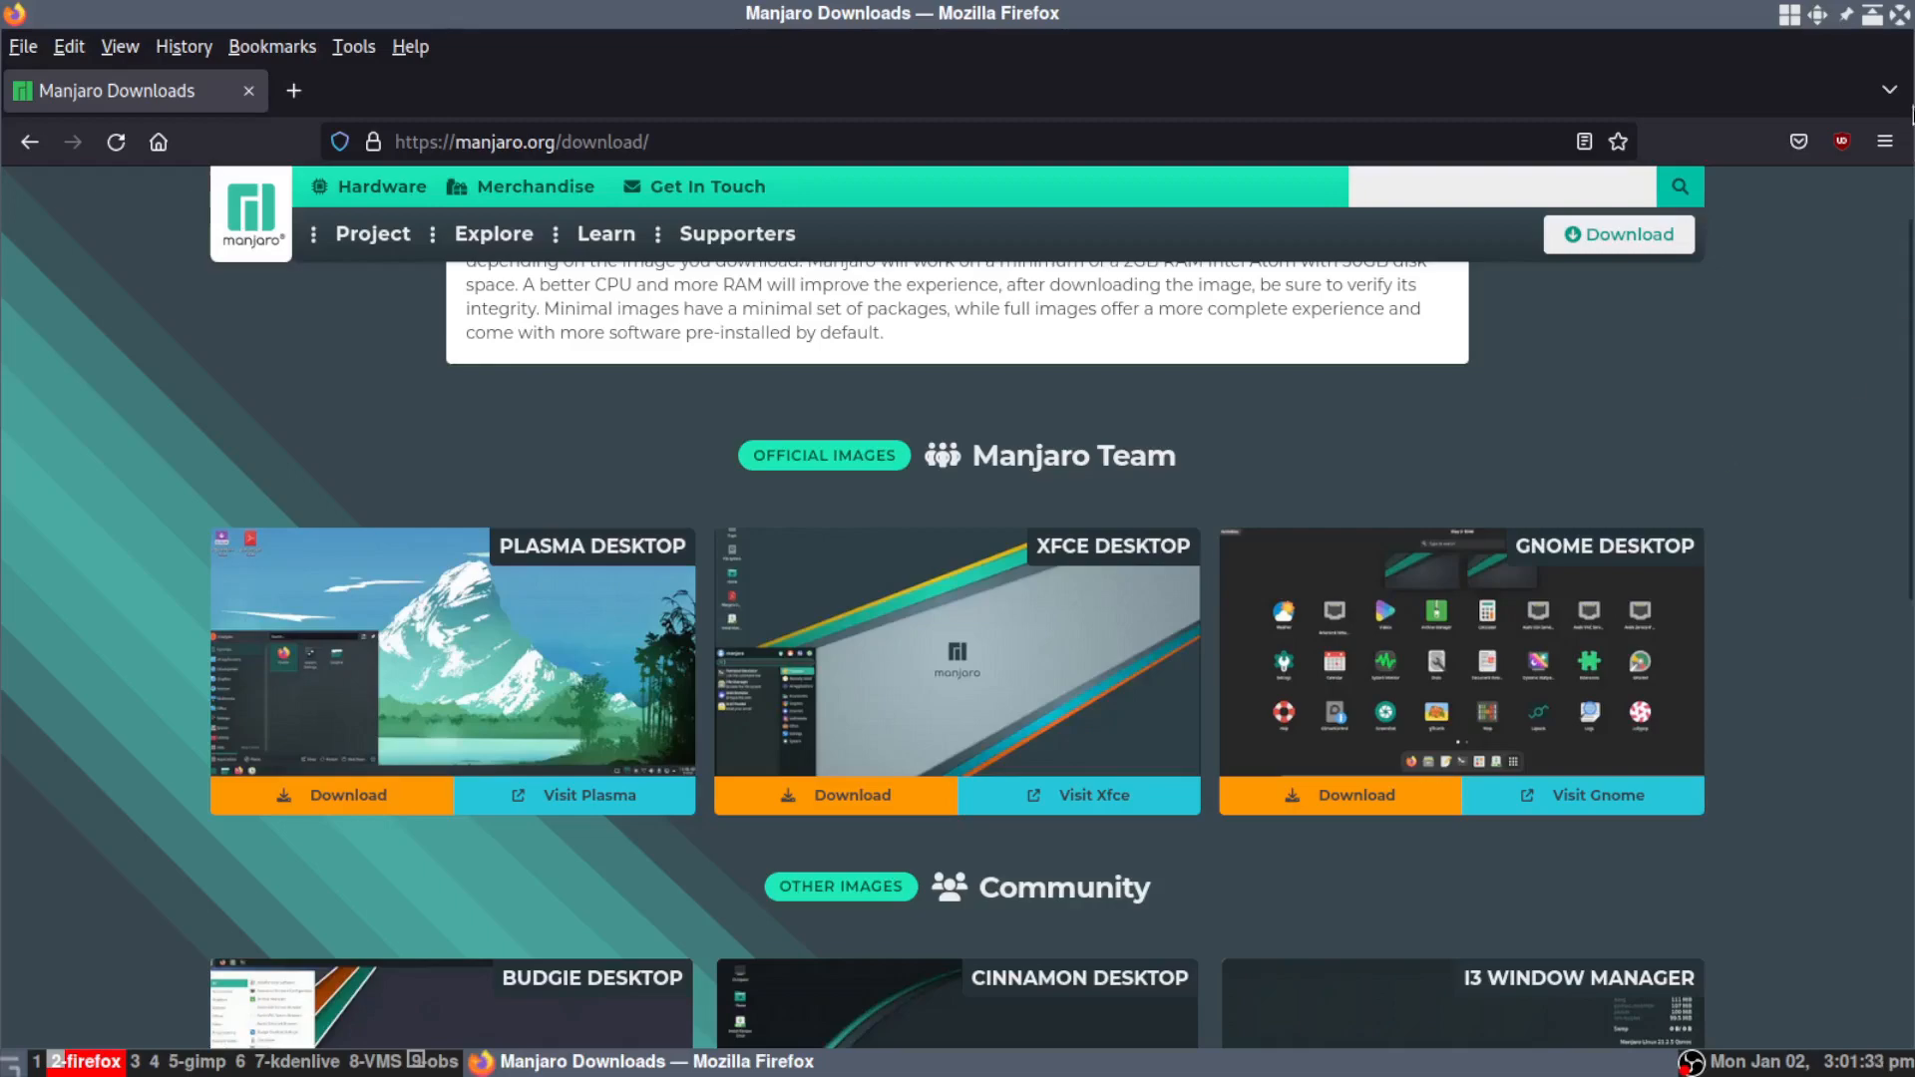
{"action": "left_click", "coordinate": [1900, 16]}
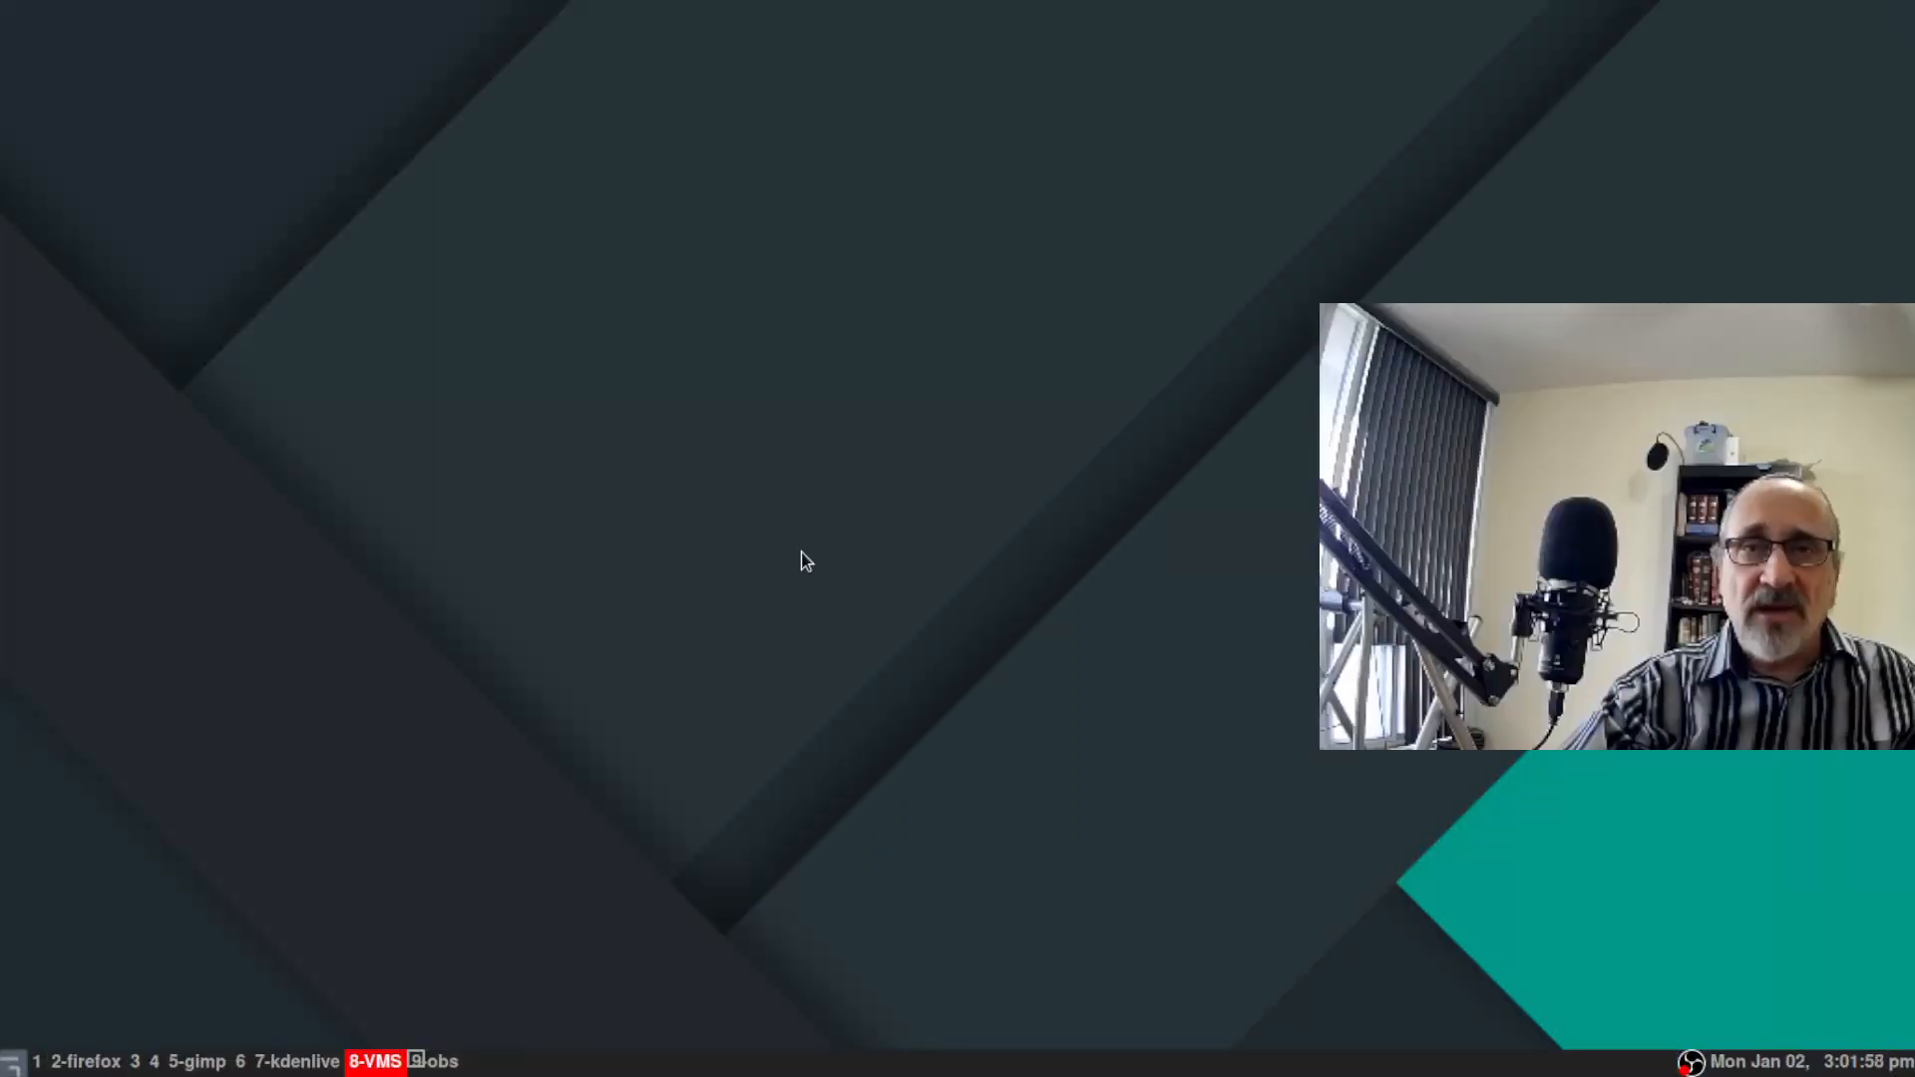
Launch Virtual Machine Manager and go through the existing virtual machines, from Windows11 up to archlinux-3.
{"action": "right_click", "coordinate": [806, 559]}
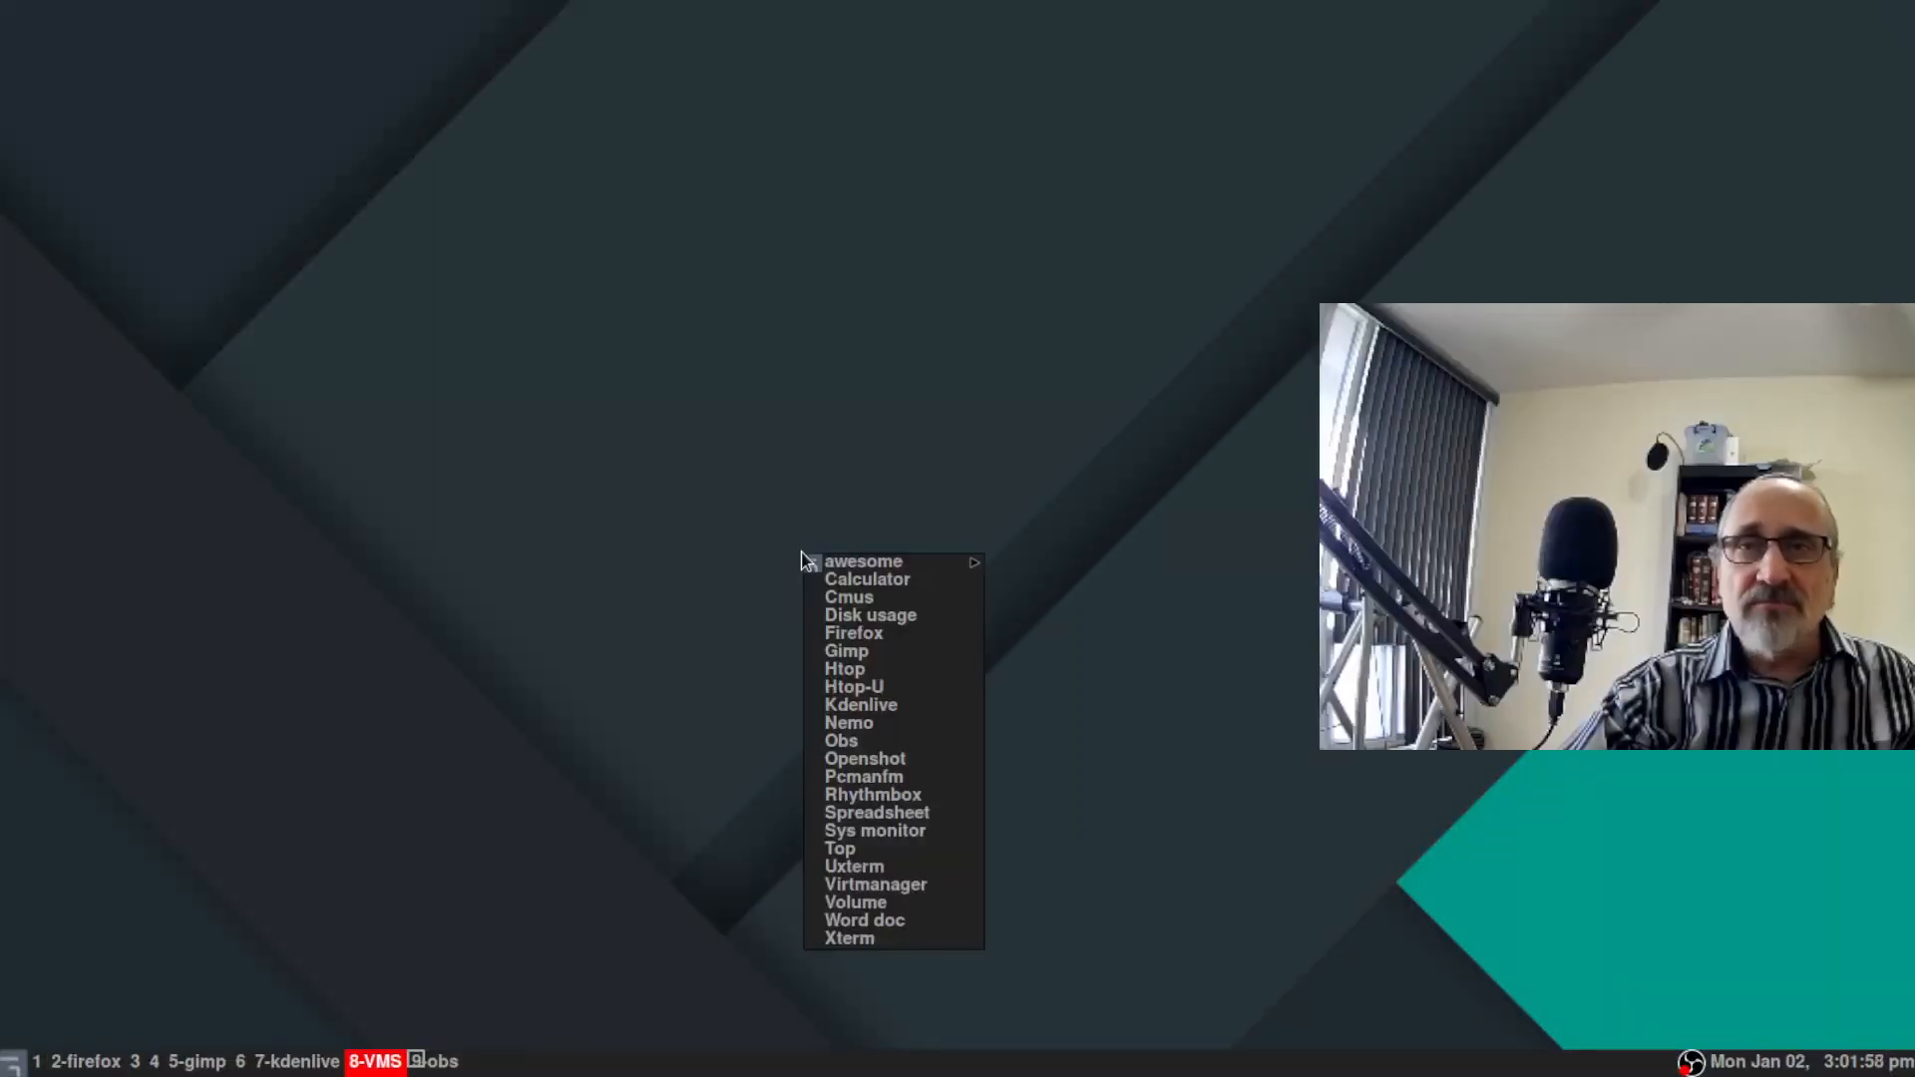
{"action": "left_click", "coordinate": [908, 887]}
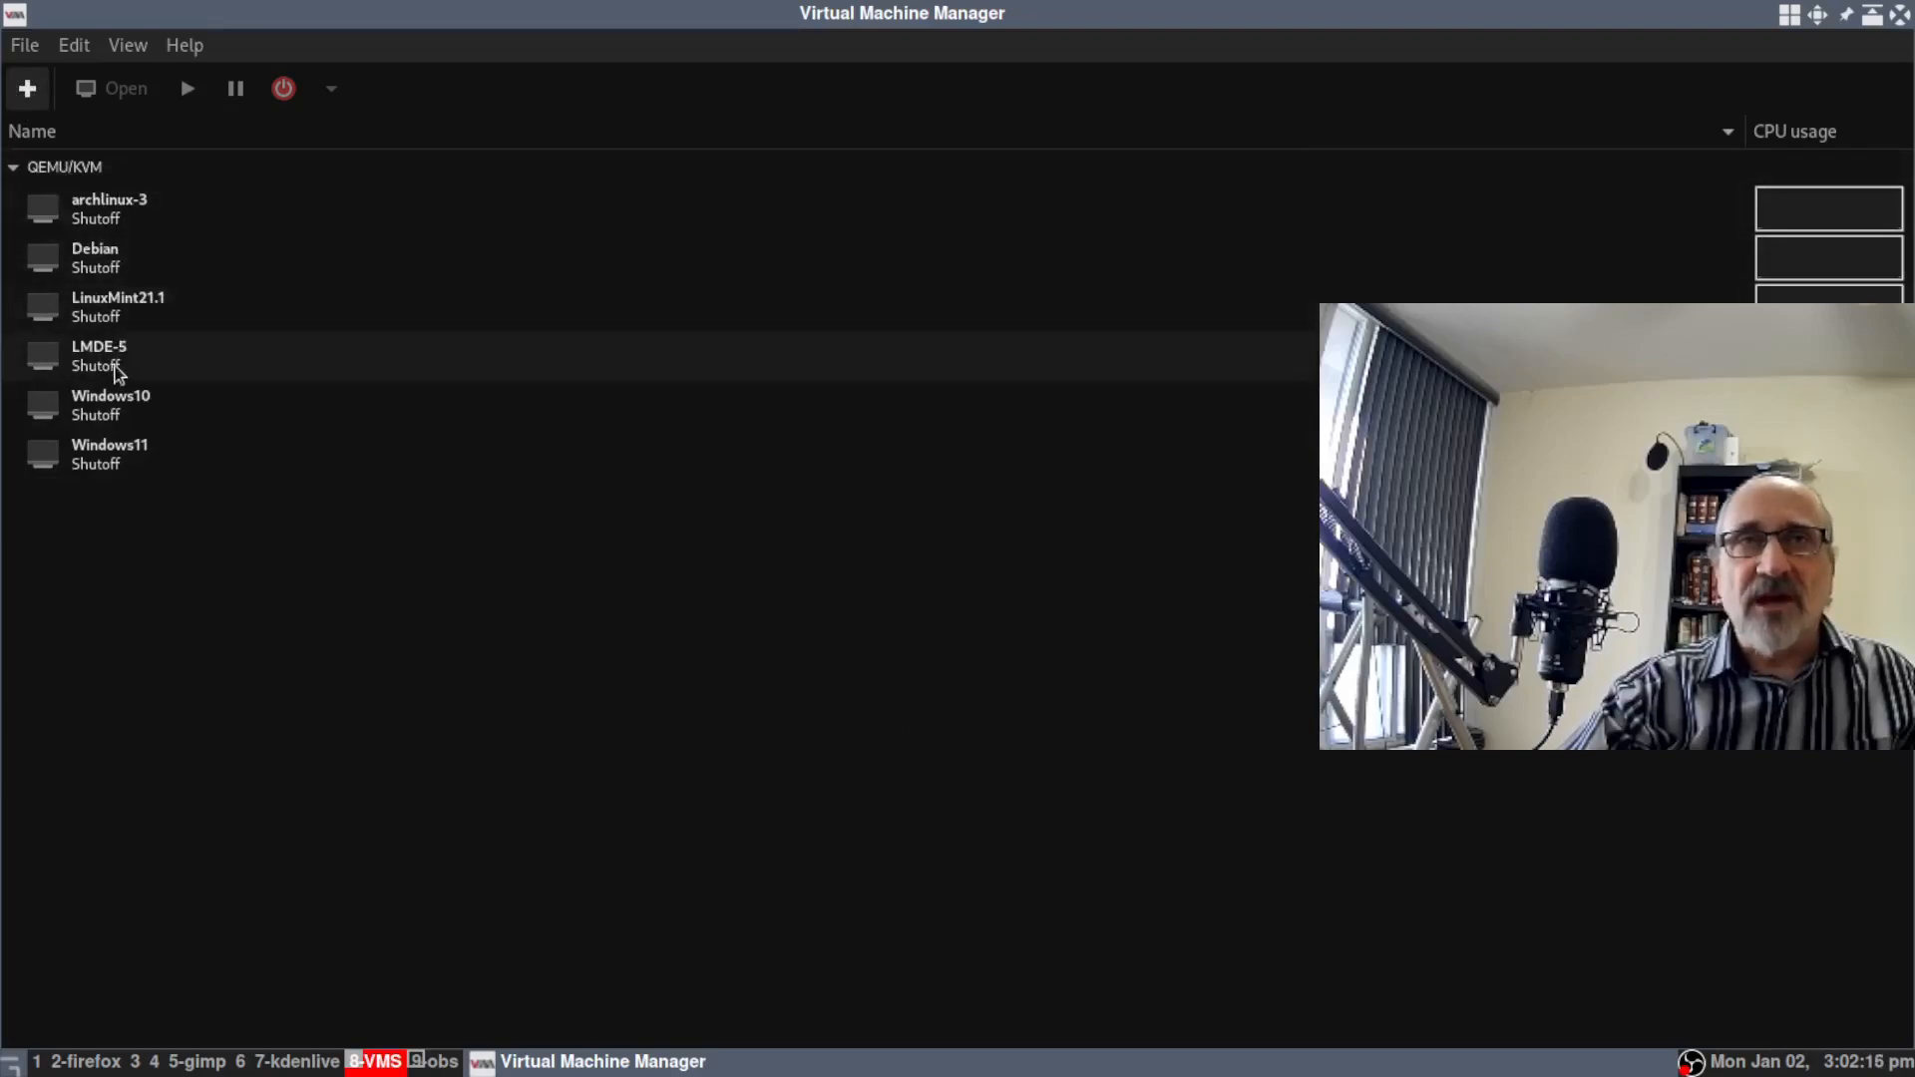
{"action": "left_click", "coordinate": [151, 457]}
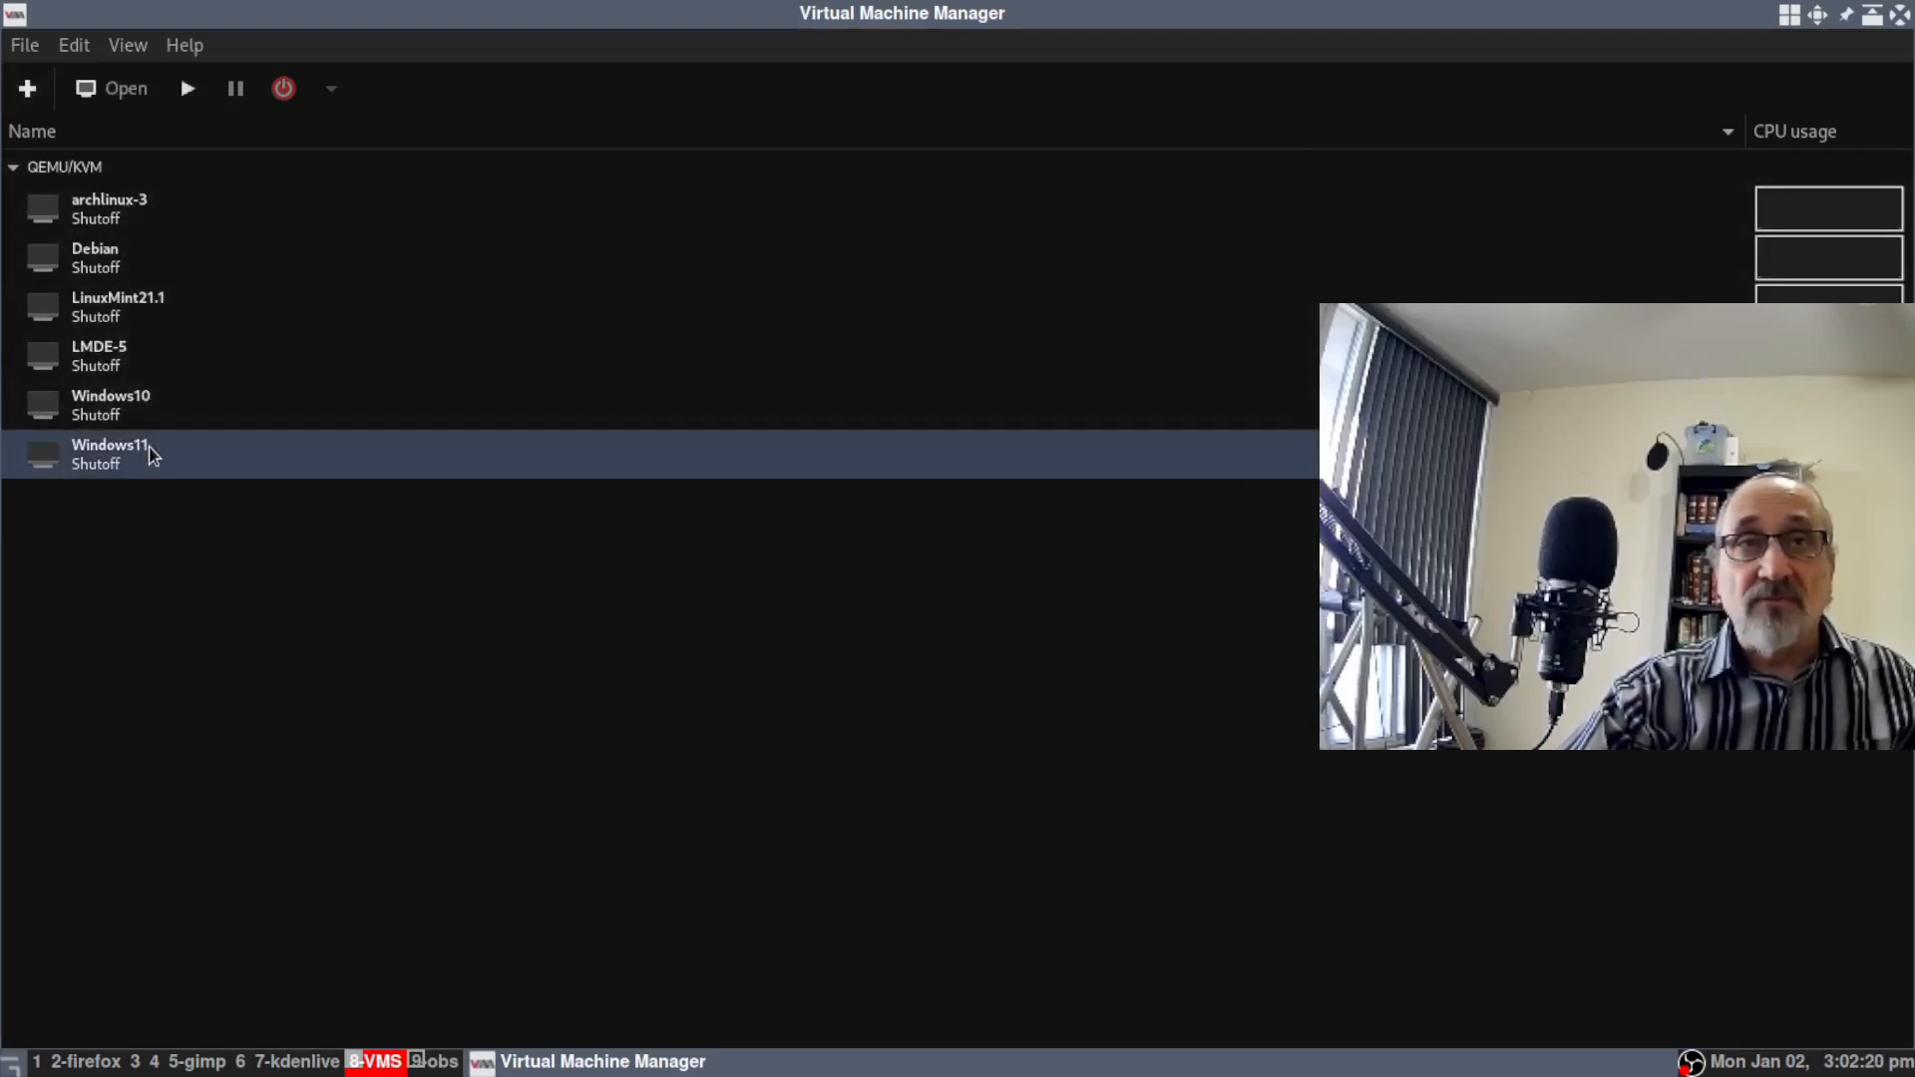
{"action": "left_click", "coordinate": [147, 404]}
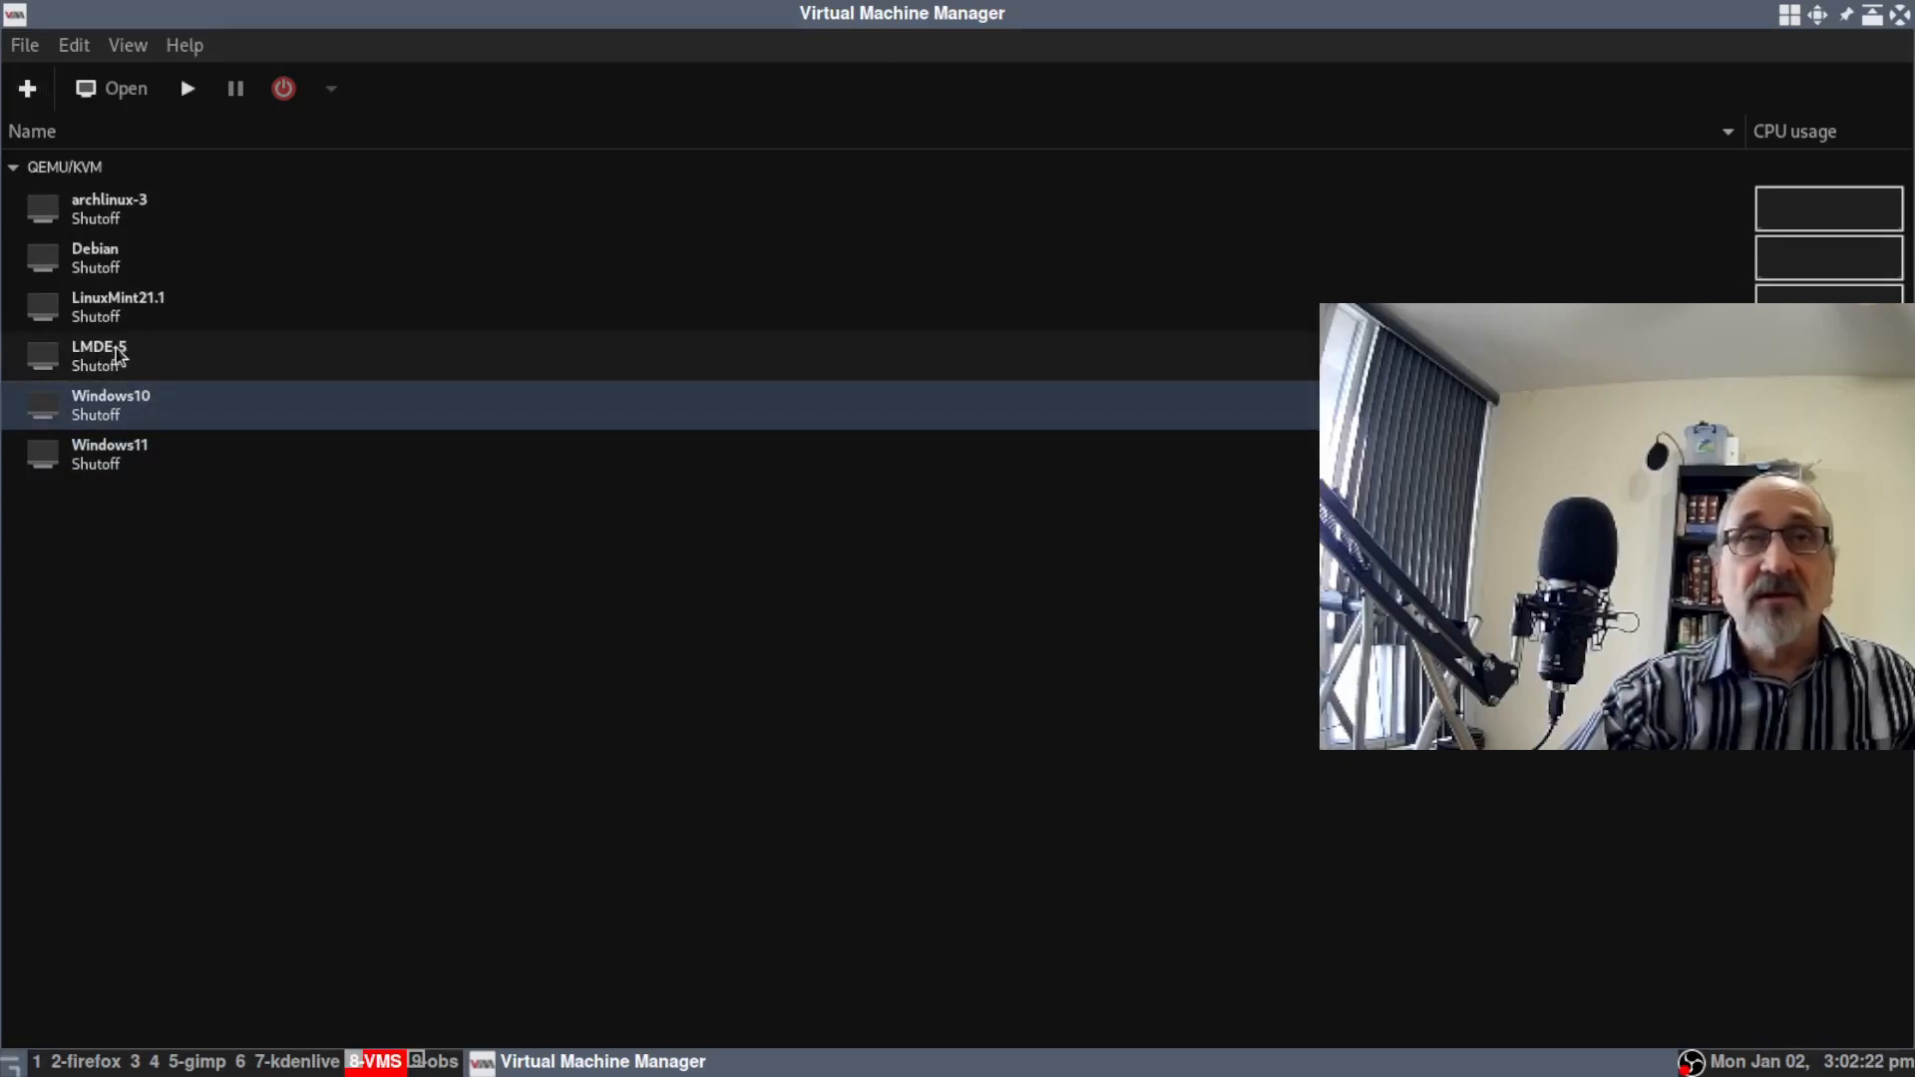
{"action": "left_click", "coordinate": [117, 354]}
{"action": "left_click", "coordinate": [133, 315]}
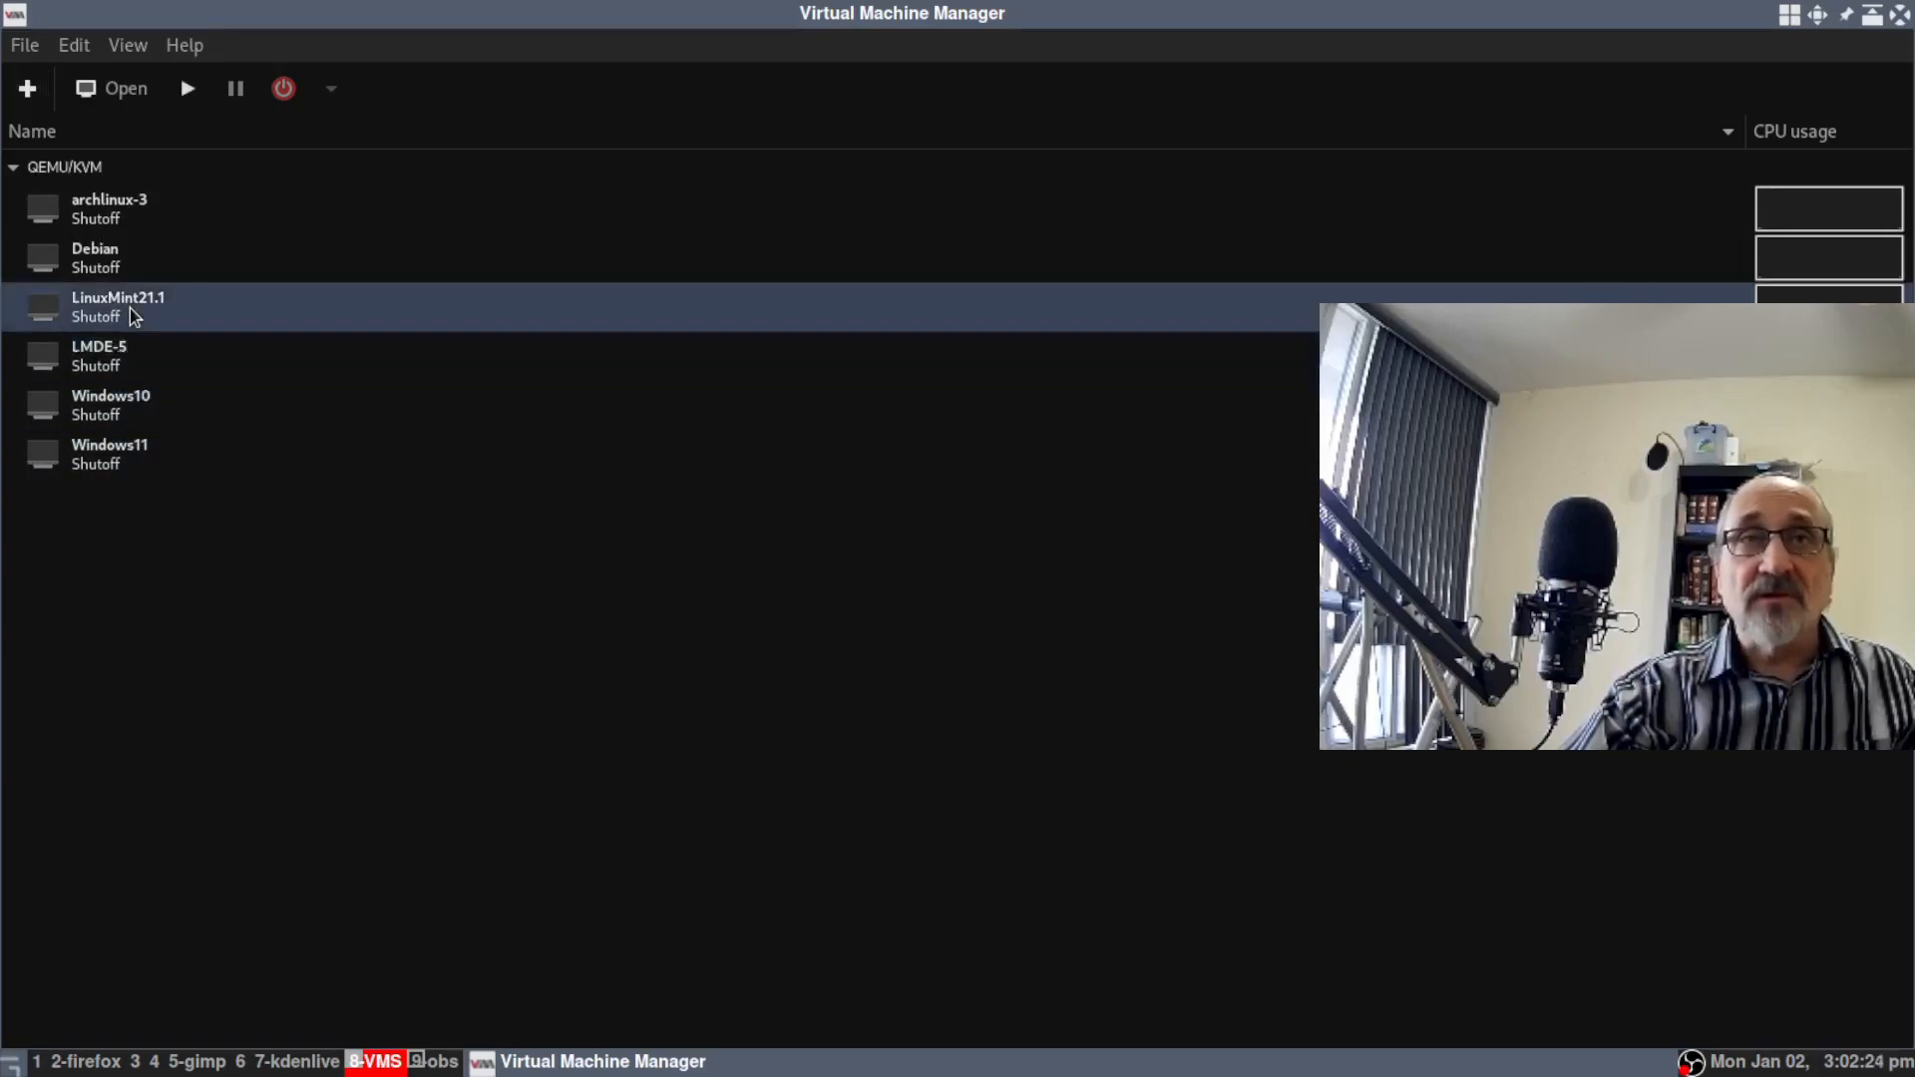
{"action": "left_click", "coordinate": [118, 256]}
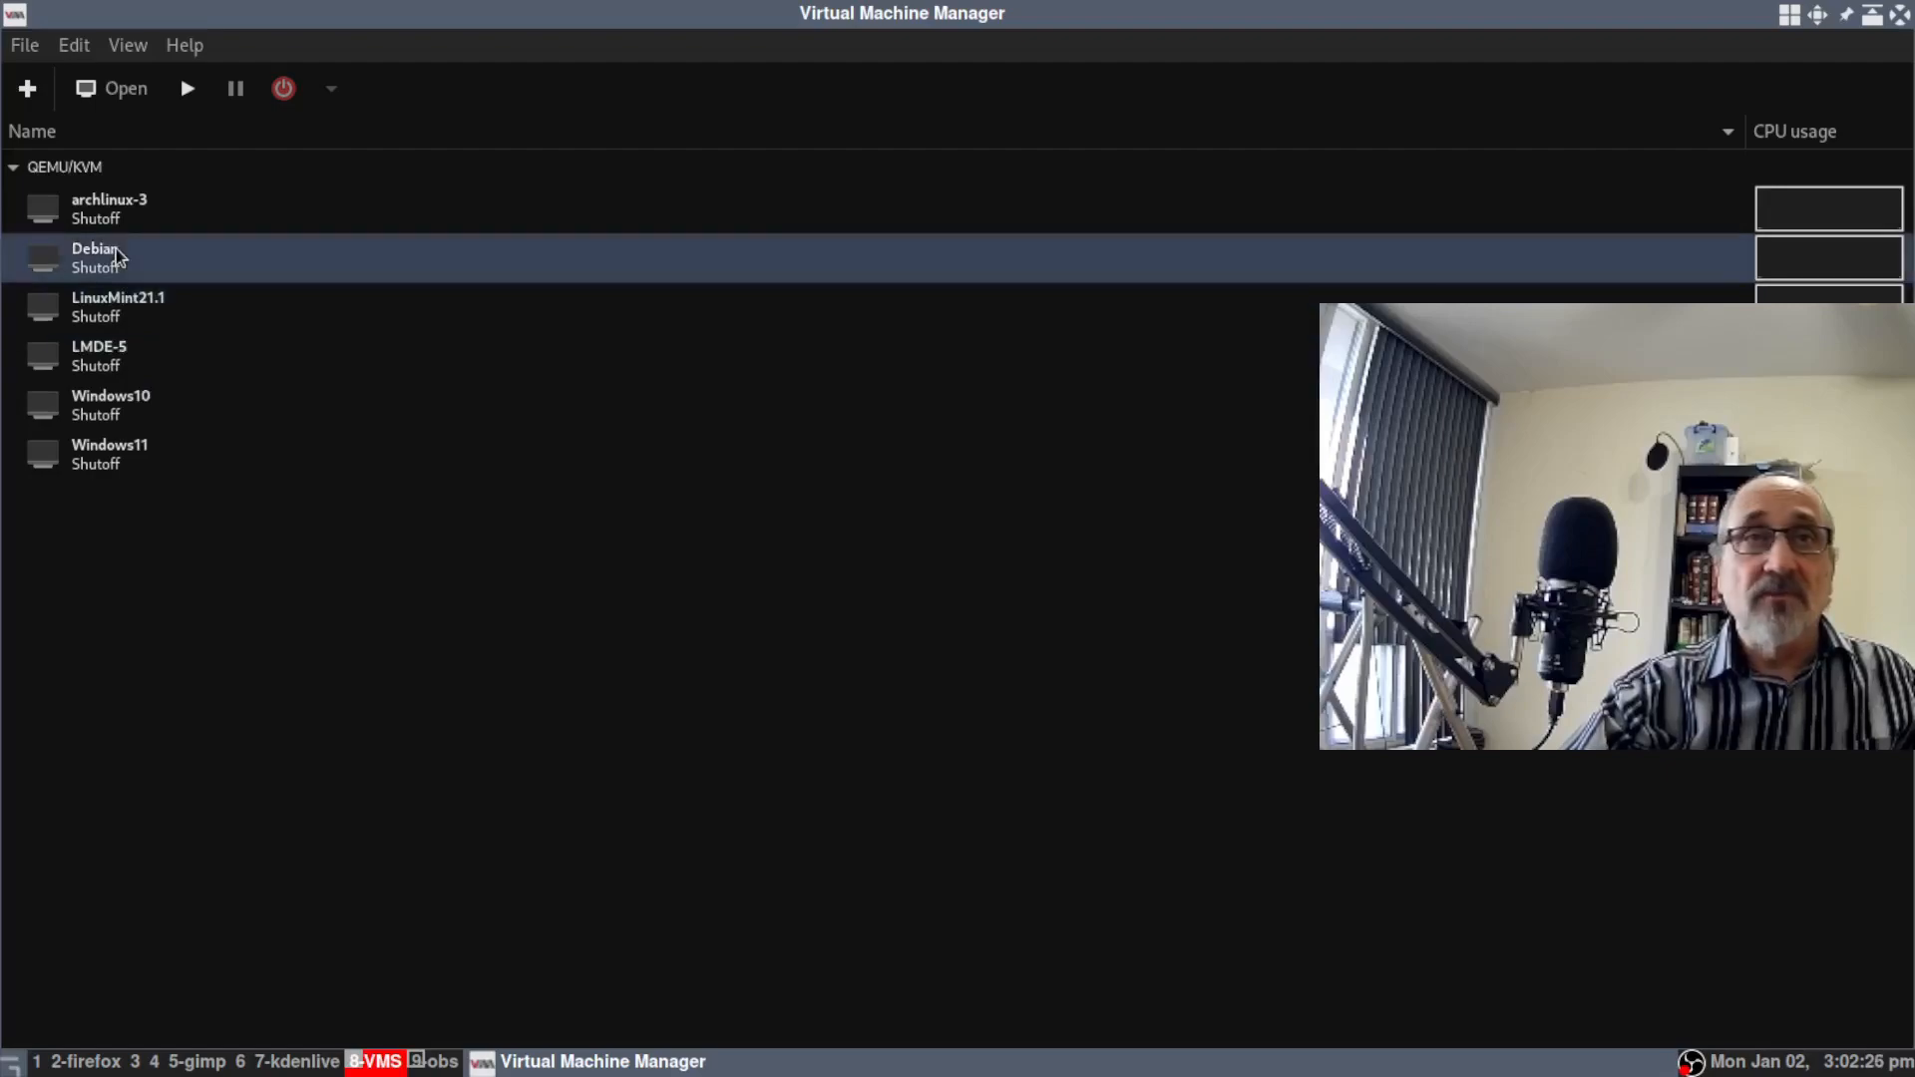
{"action": "left_click", "coordinate": [141, 199]}
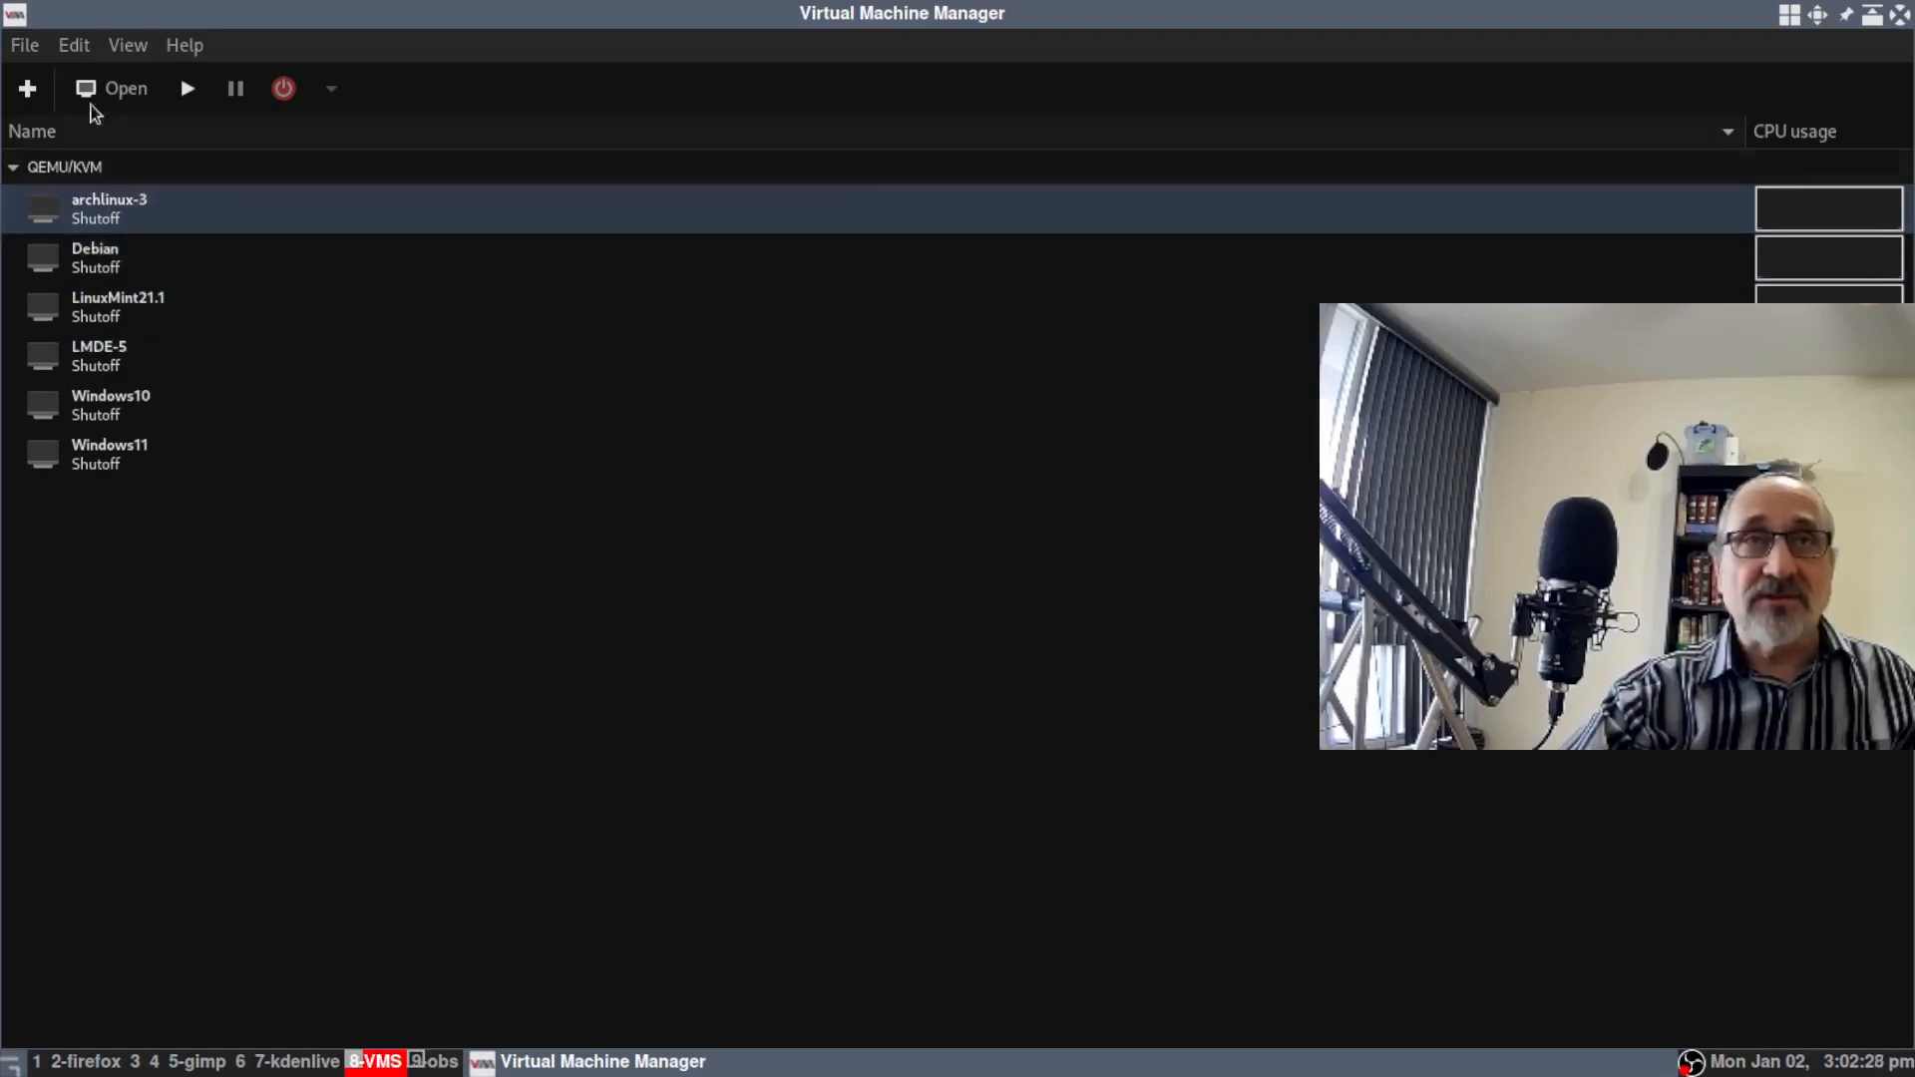
Start a new virtual machine from local install media, using the image manjaro-gnome-22.0-221224-linux61.iso from the ISO folder.
{"action": "left_click", "coordinate": [27, 89]}
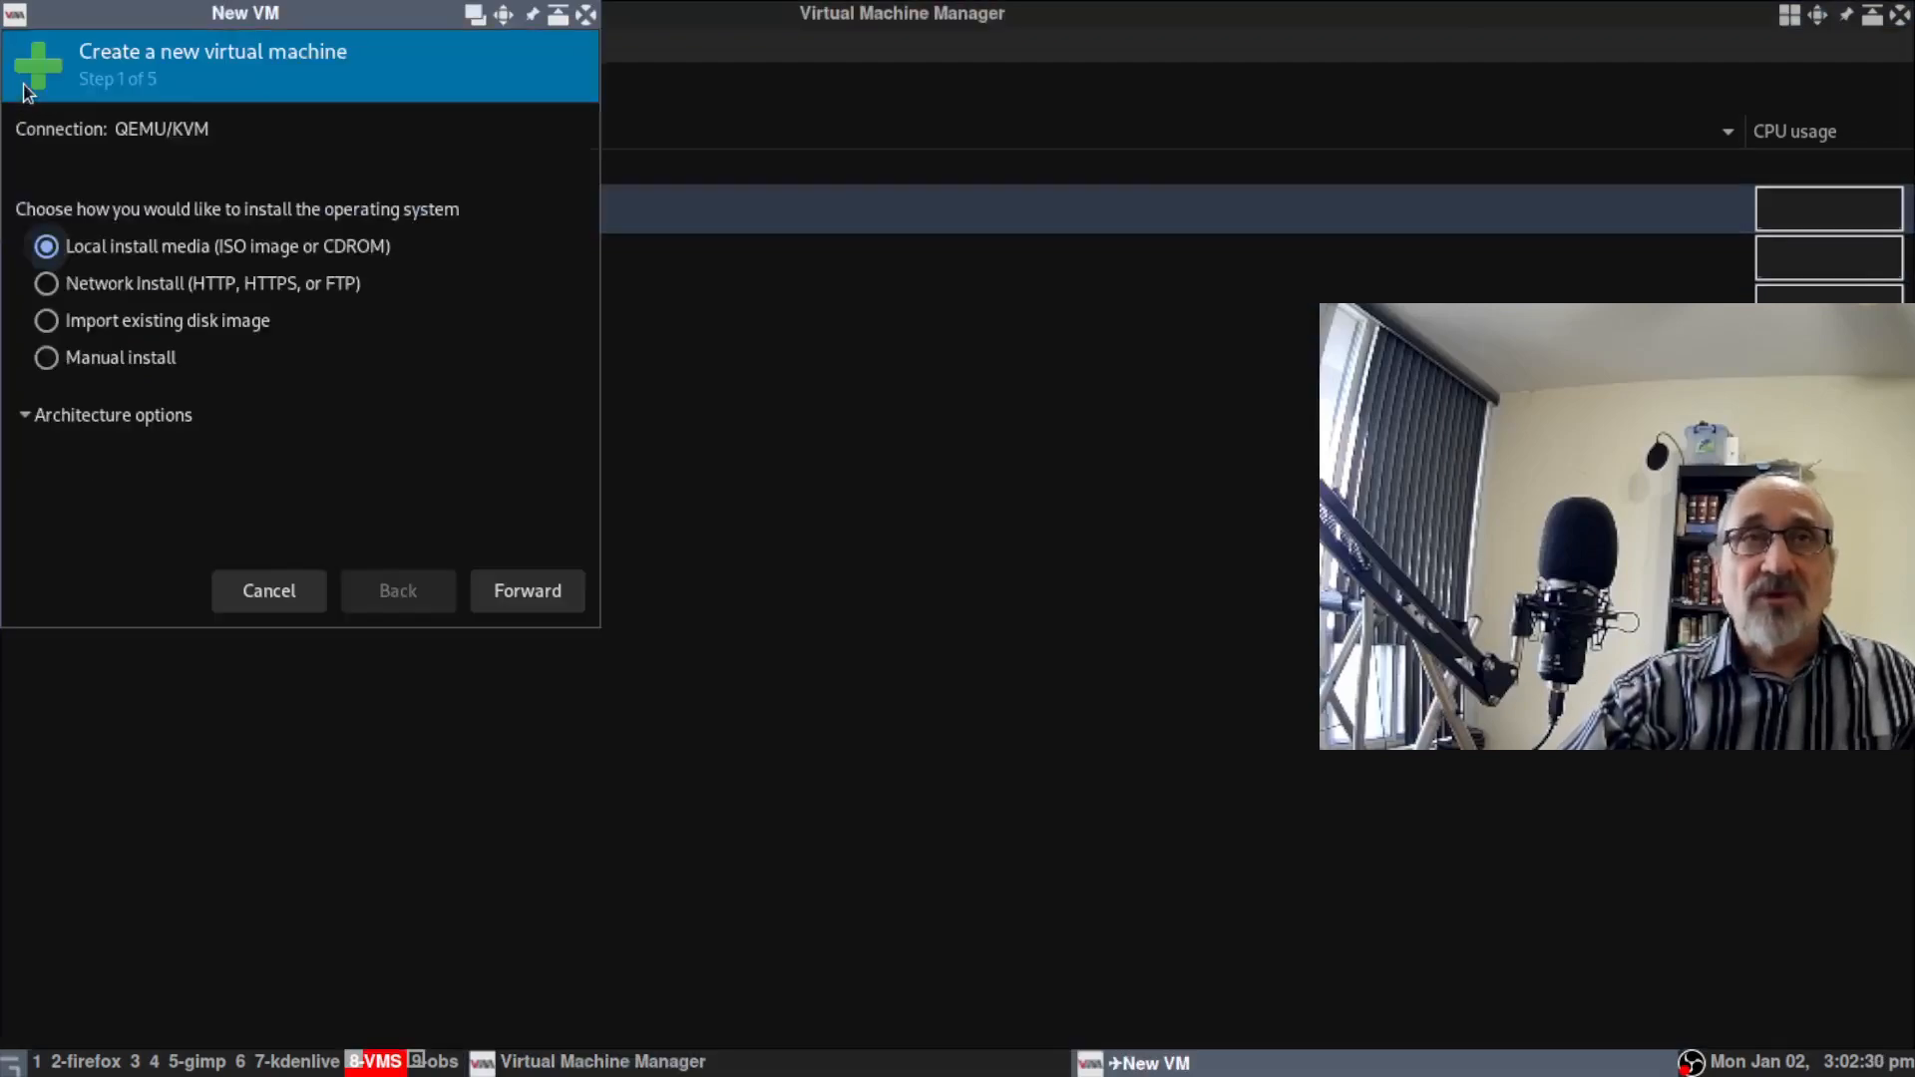
{"action": "left_click", "coordinate": [540, 595]}
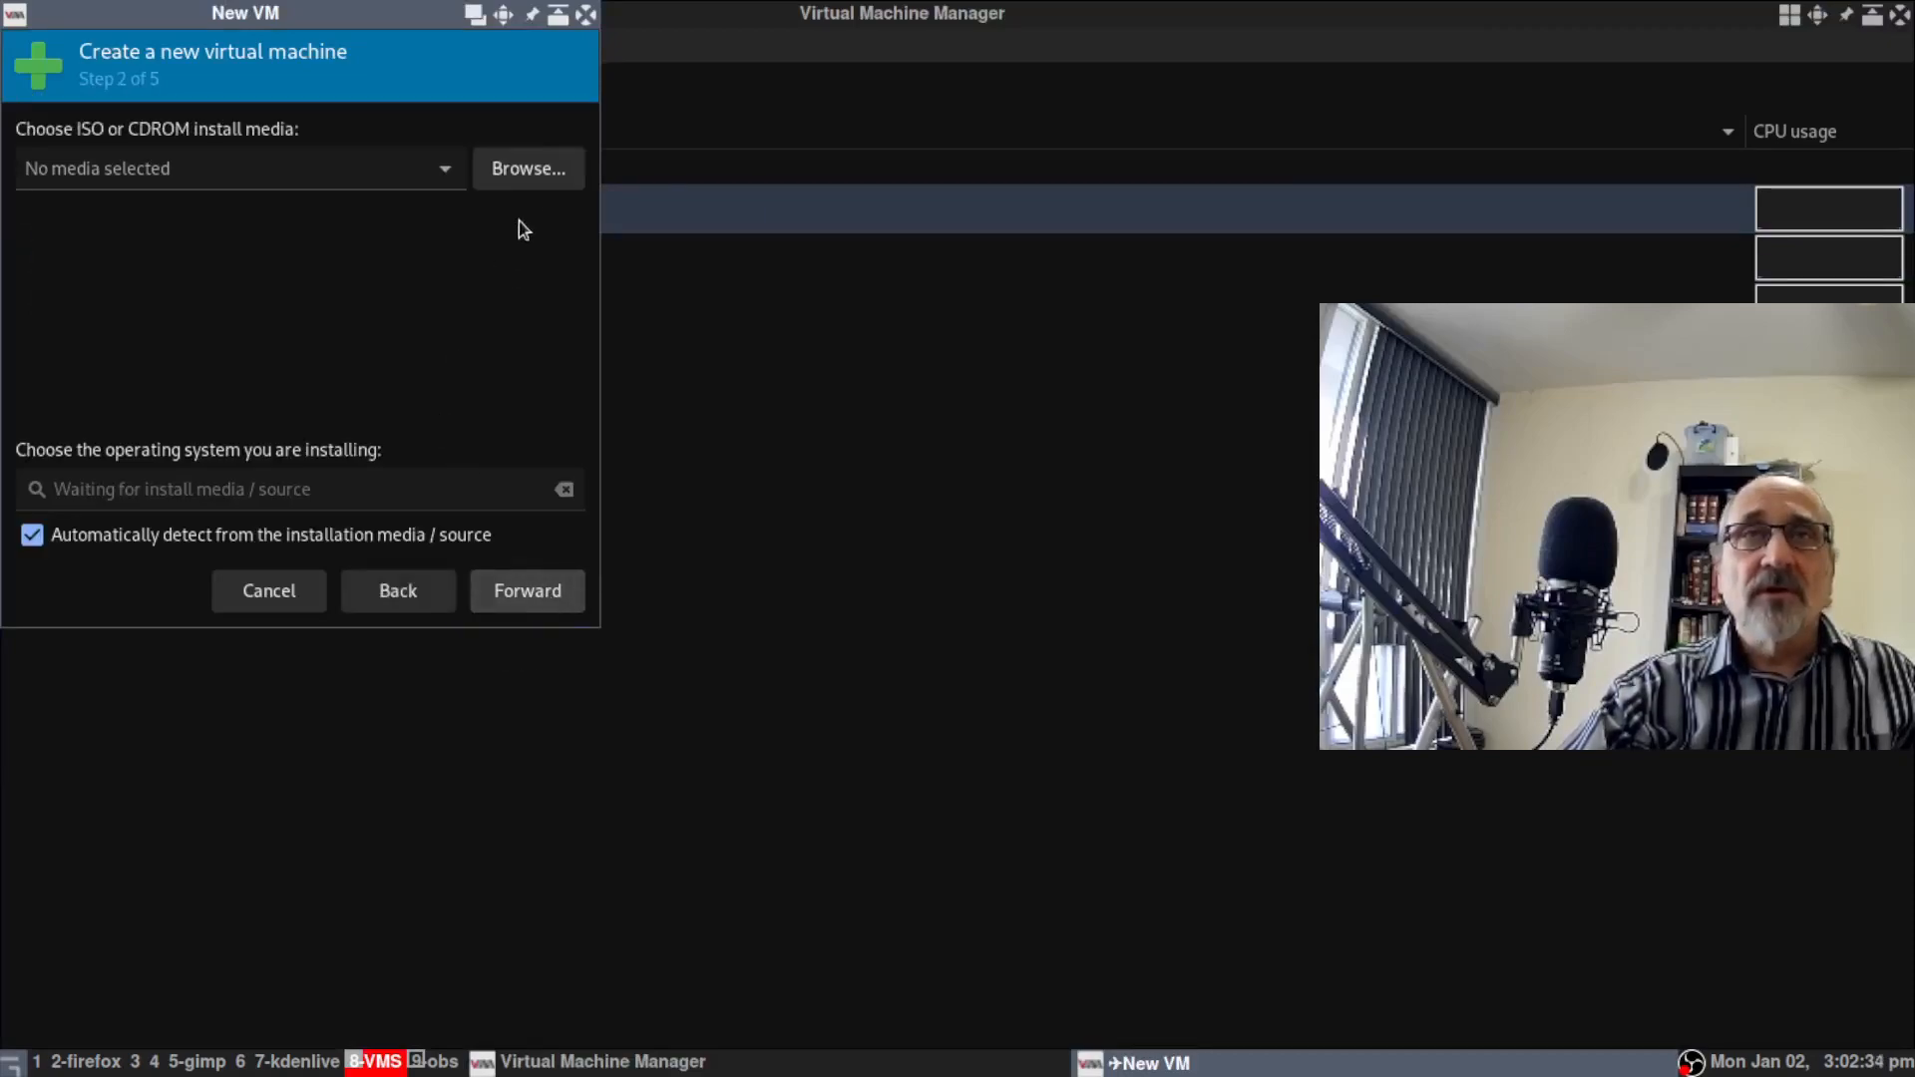
{"action": "left_click", "coordinate": [531, 170]}
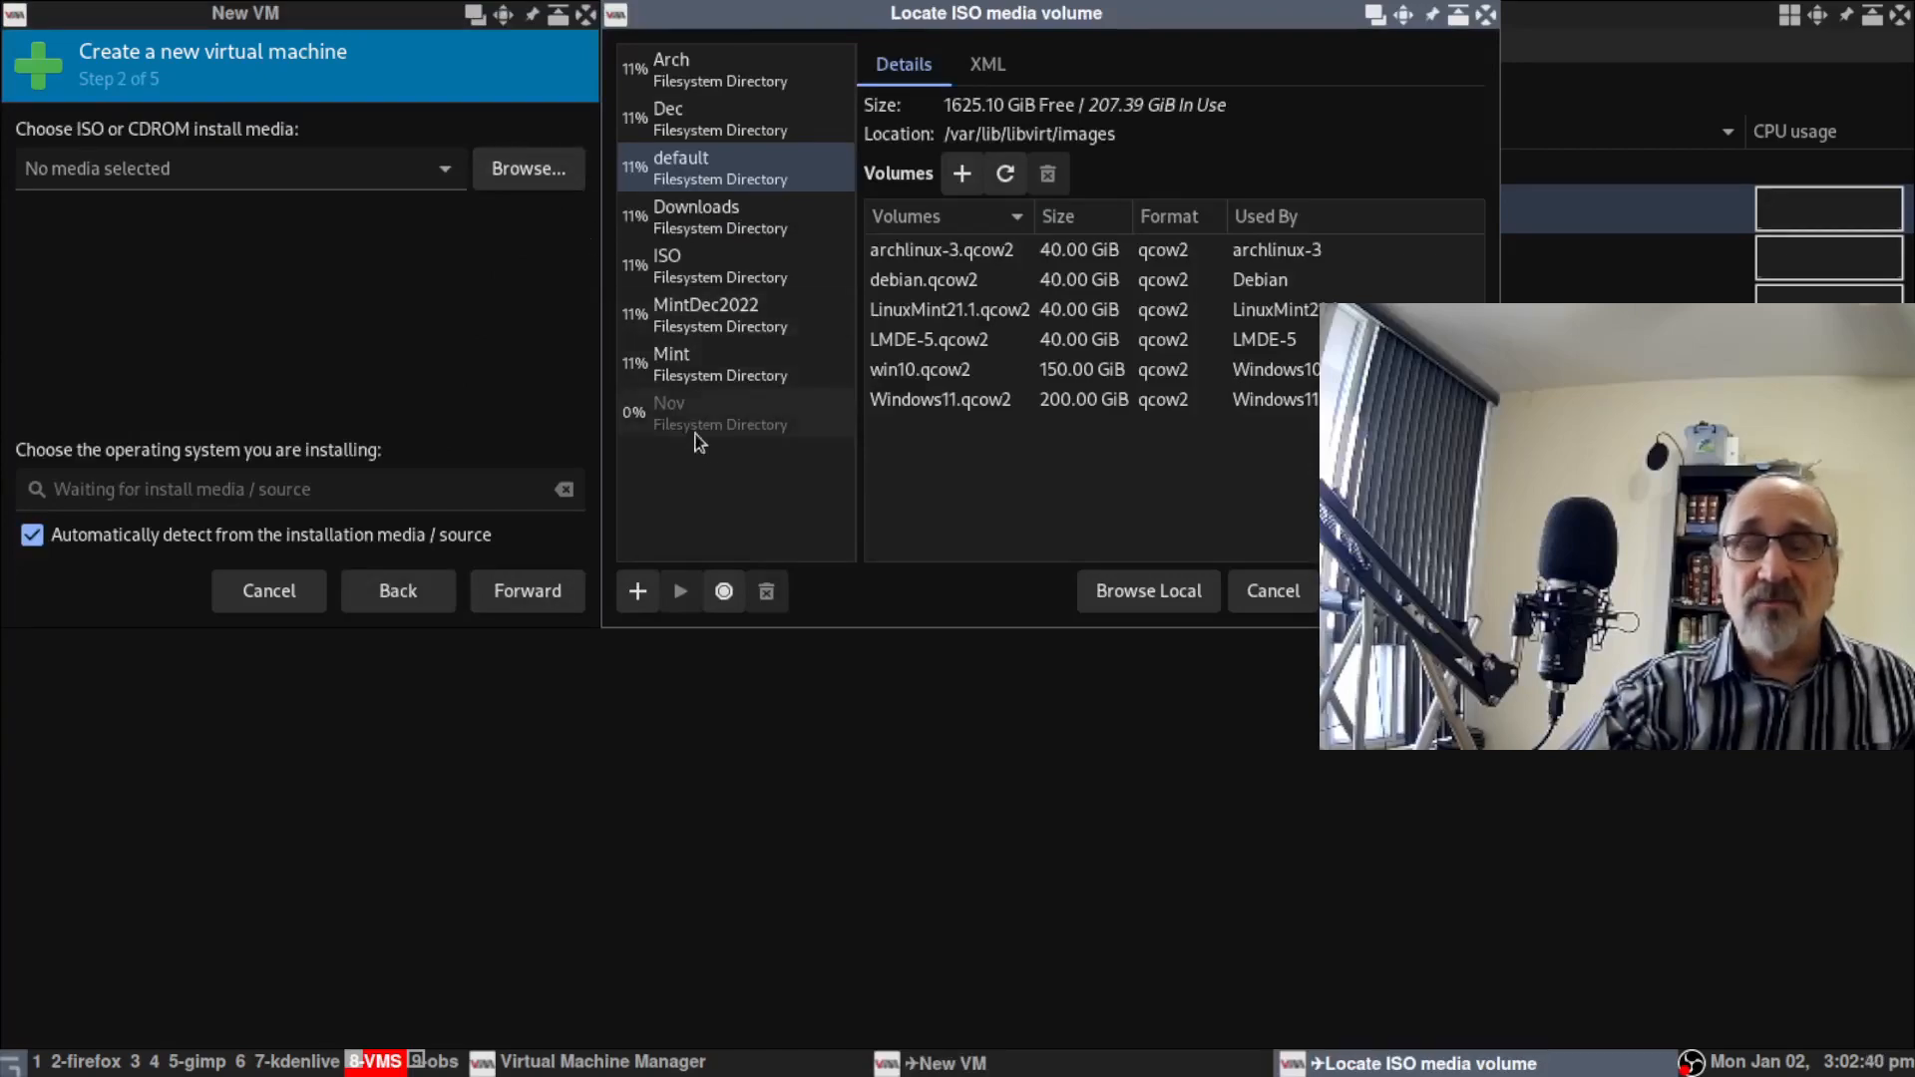
{"action": "left_click", "coordinate": [1159, 589]}
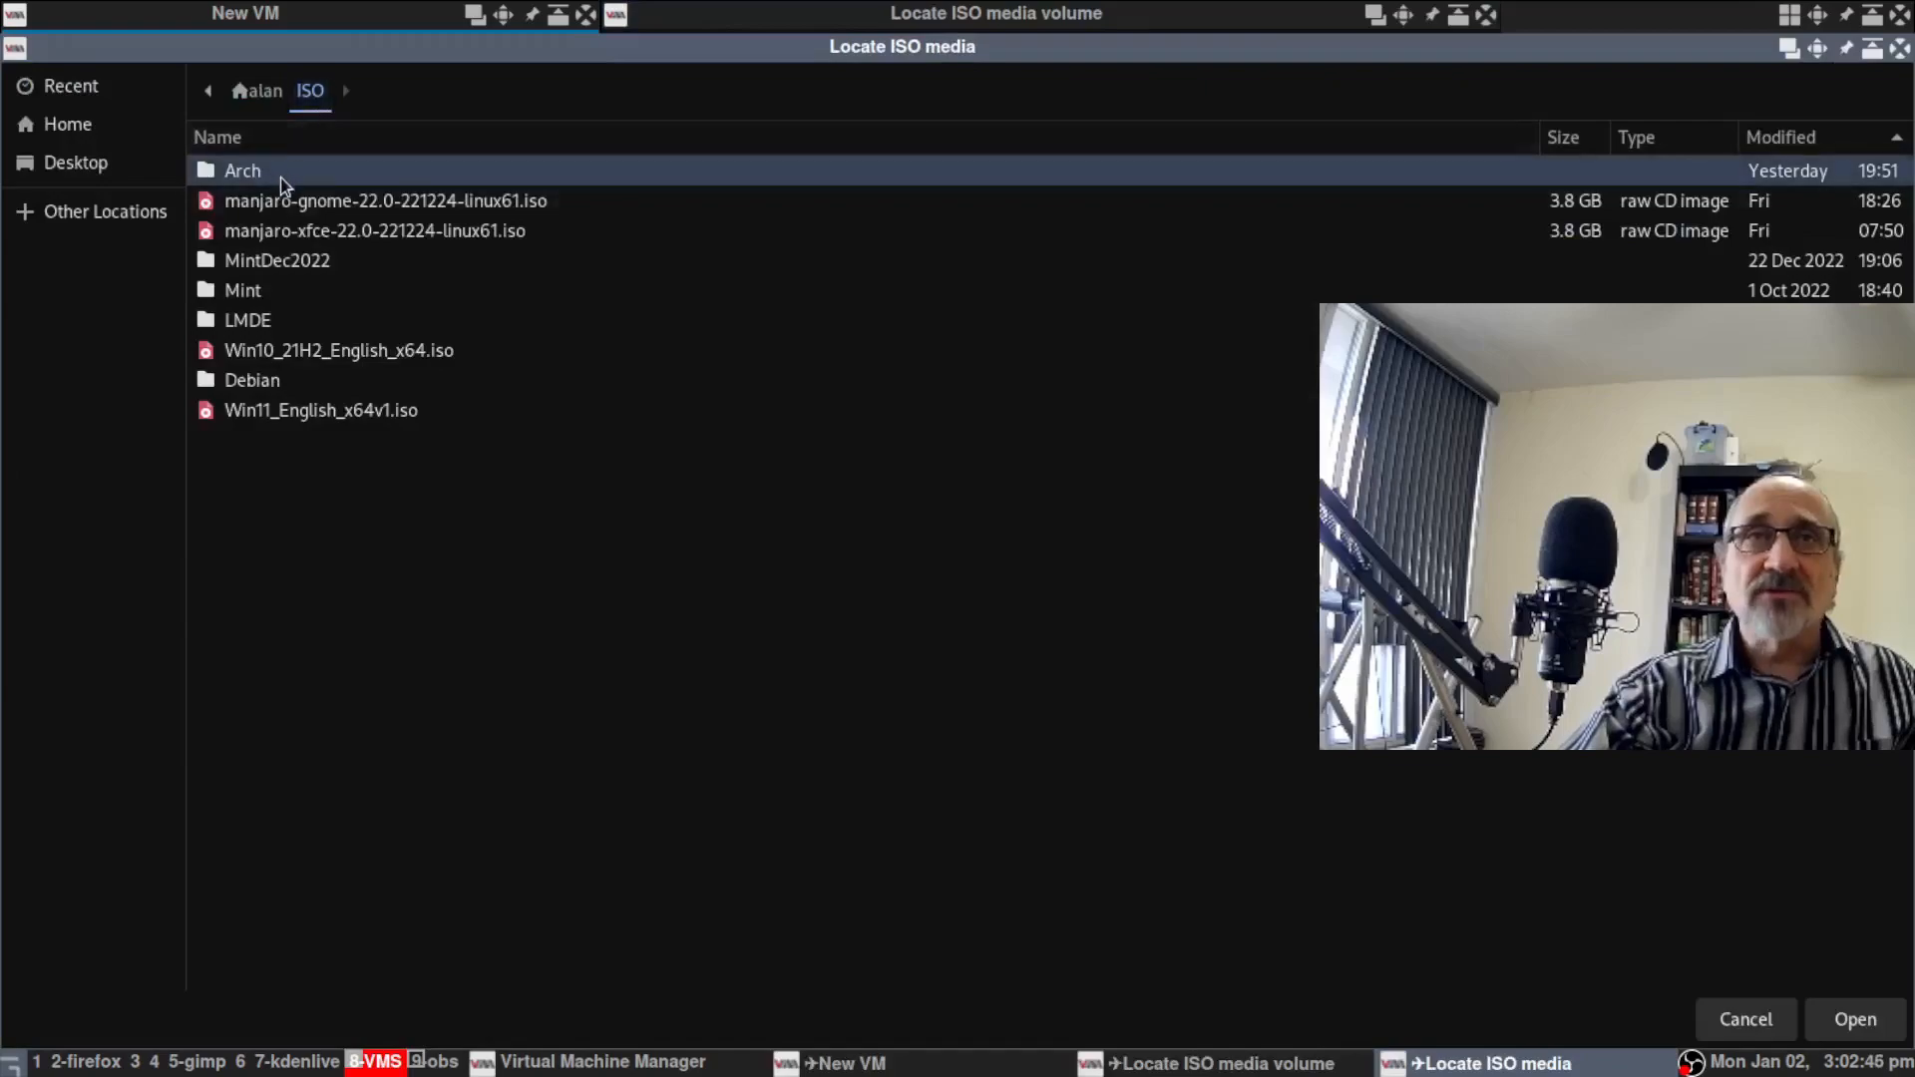
{"action": "left_click", "coordinate": [433, 207]}
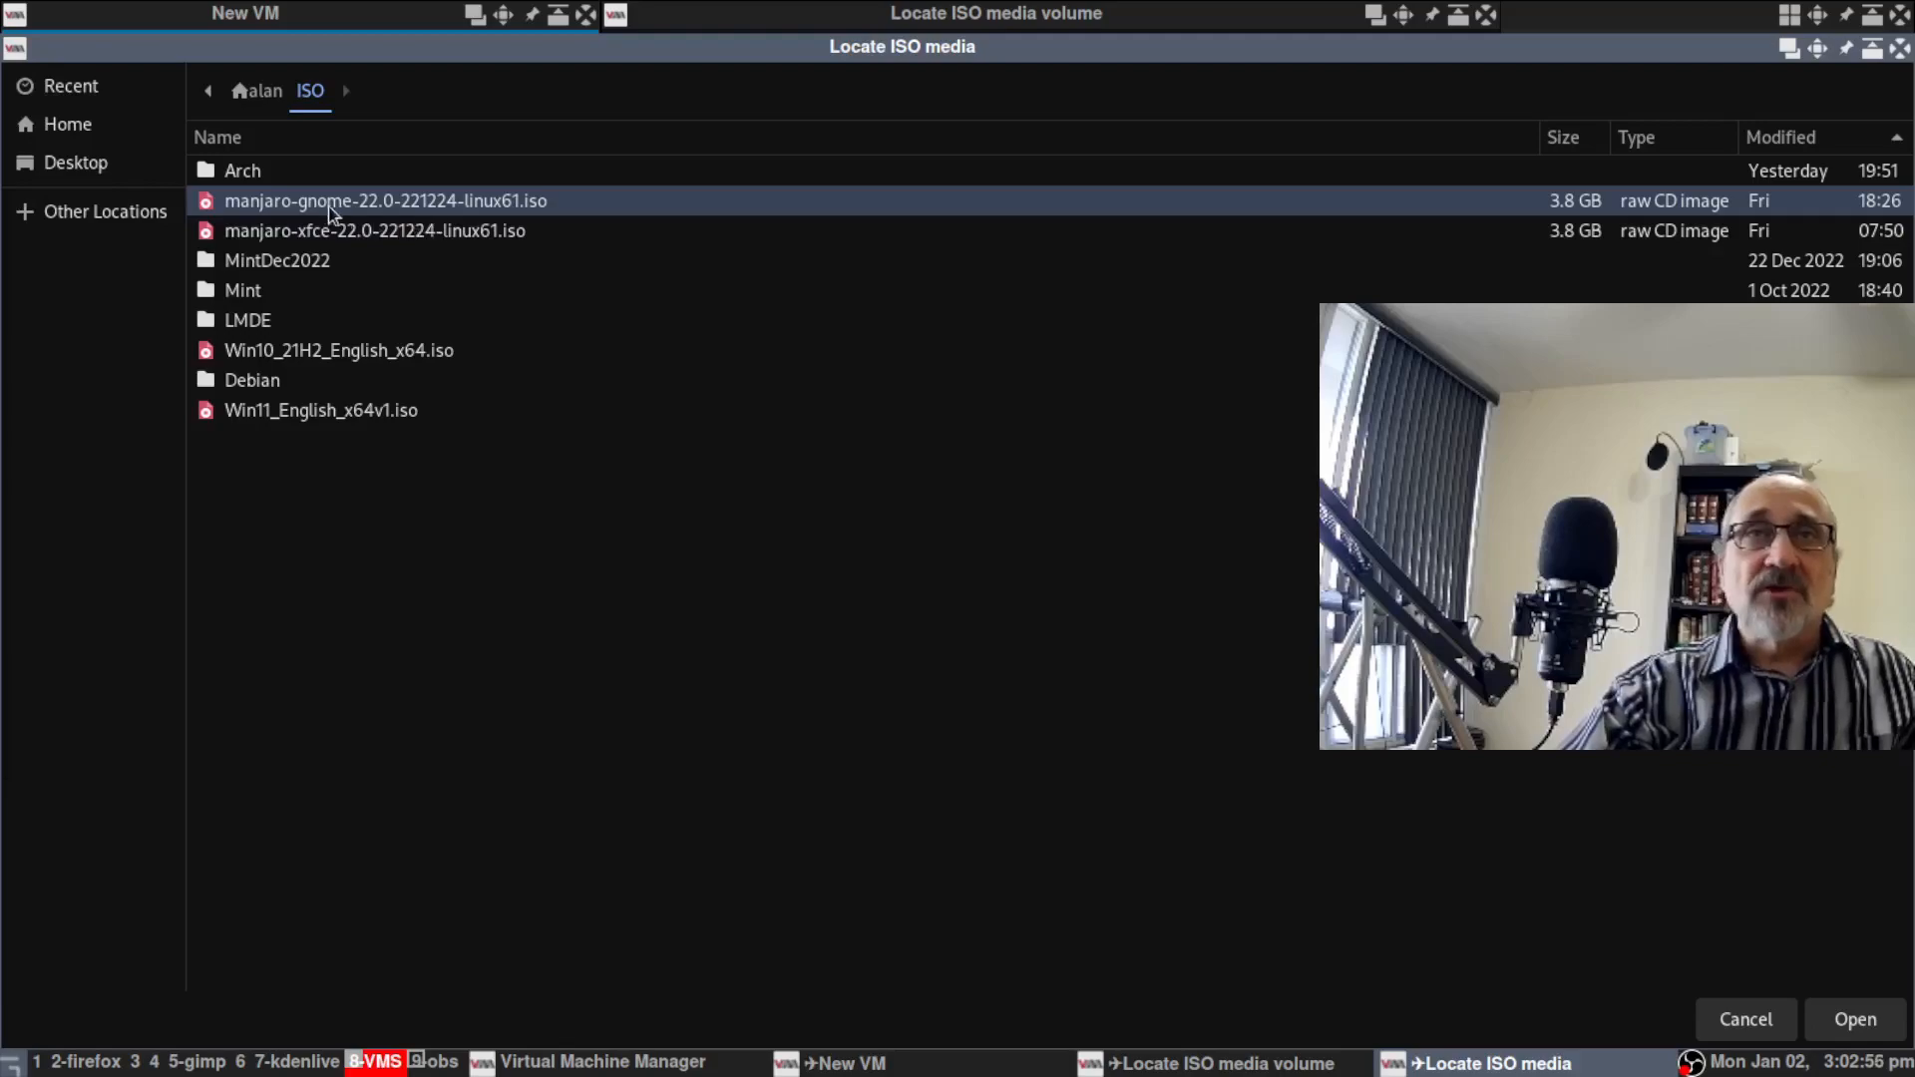
{"action": "left_click", "coordinate": [1871, 1028]}
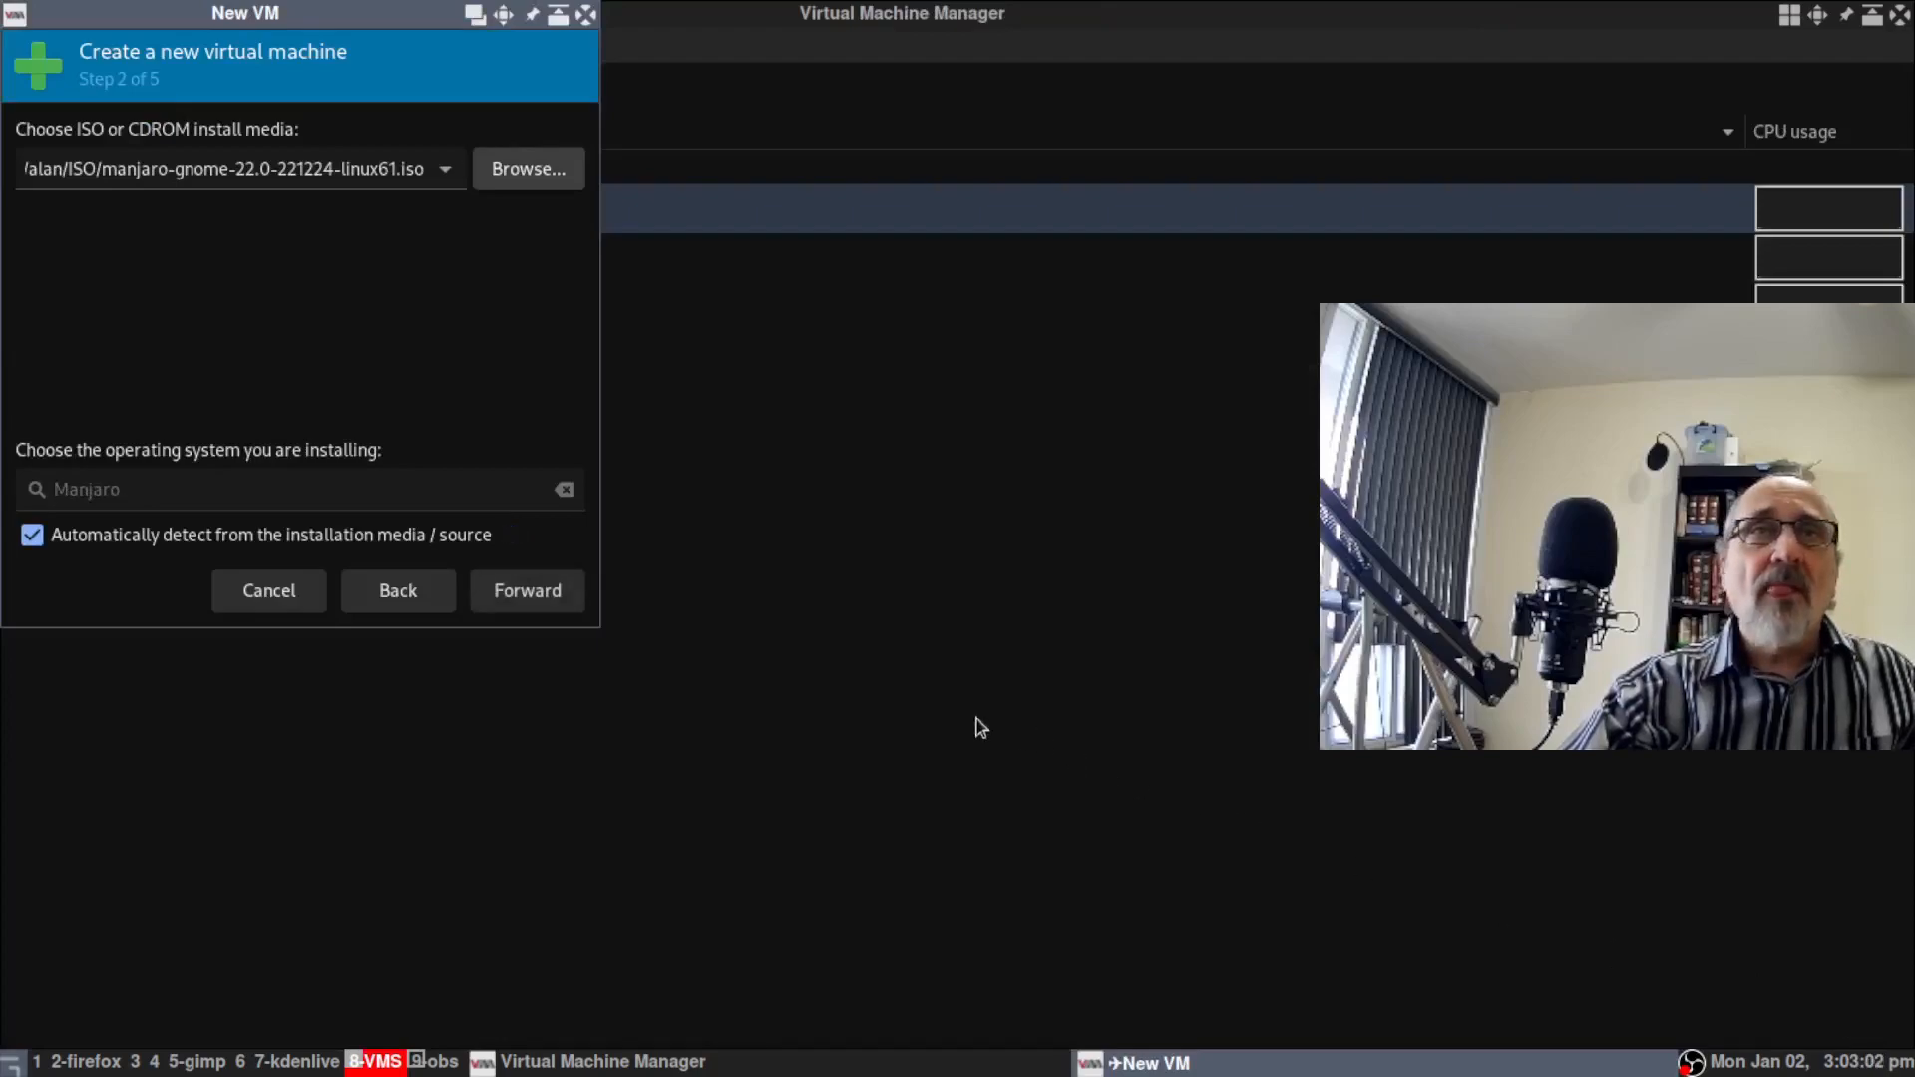
{"action": "left_click", "coordinate": [529, 595]}
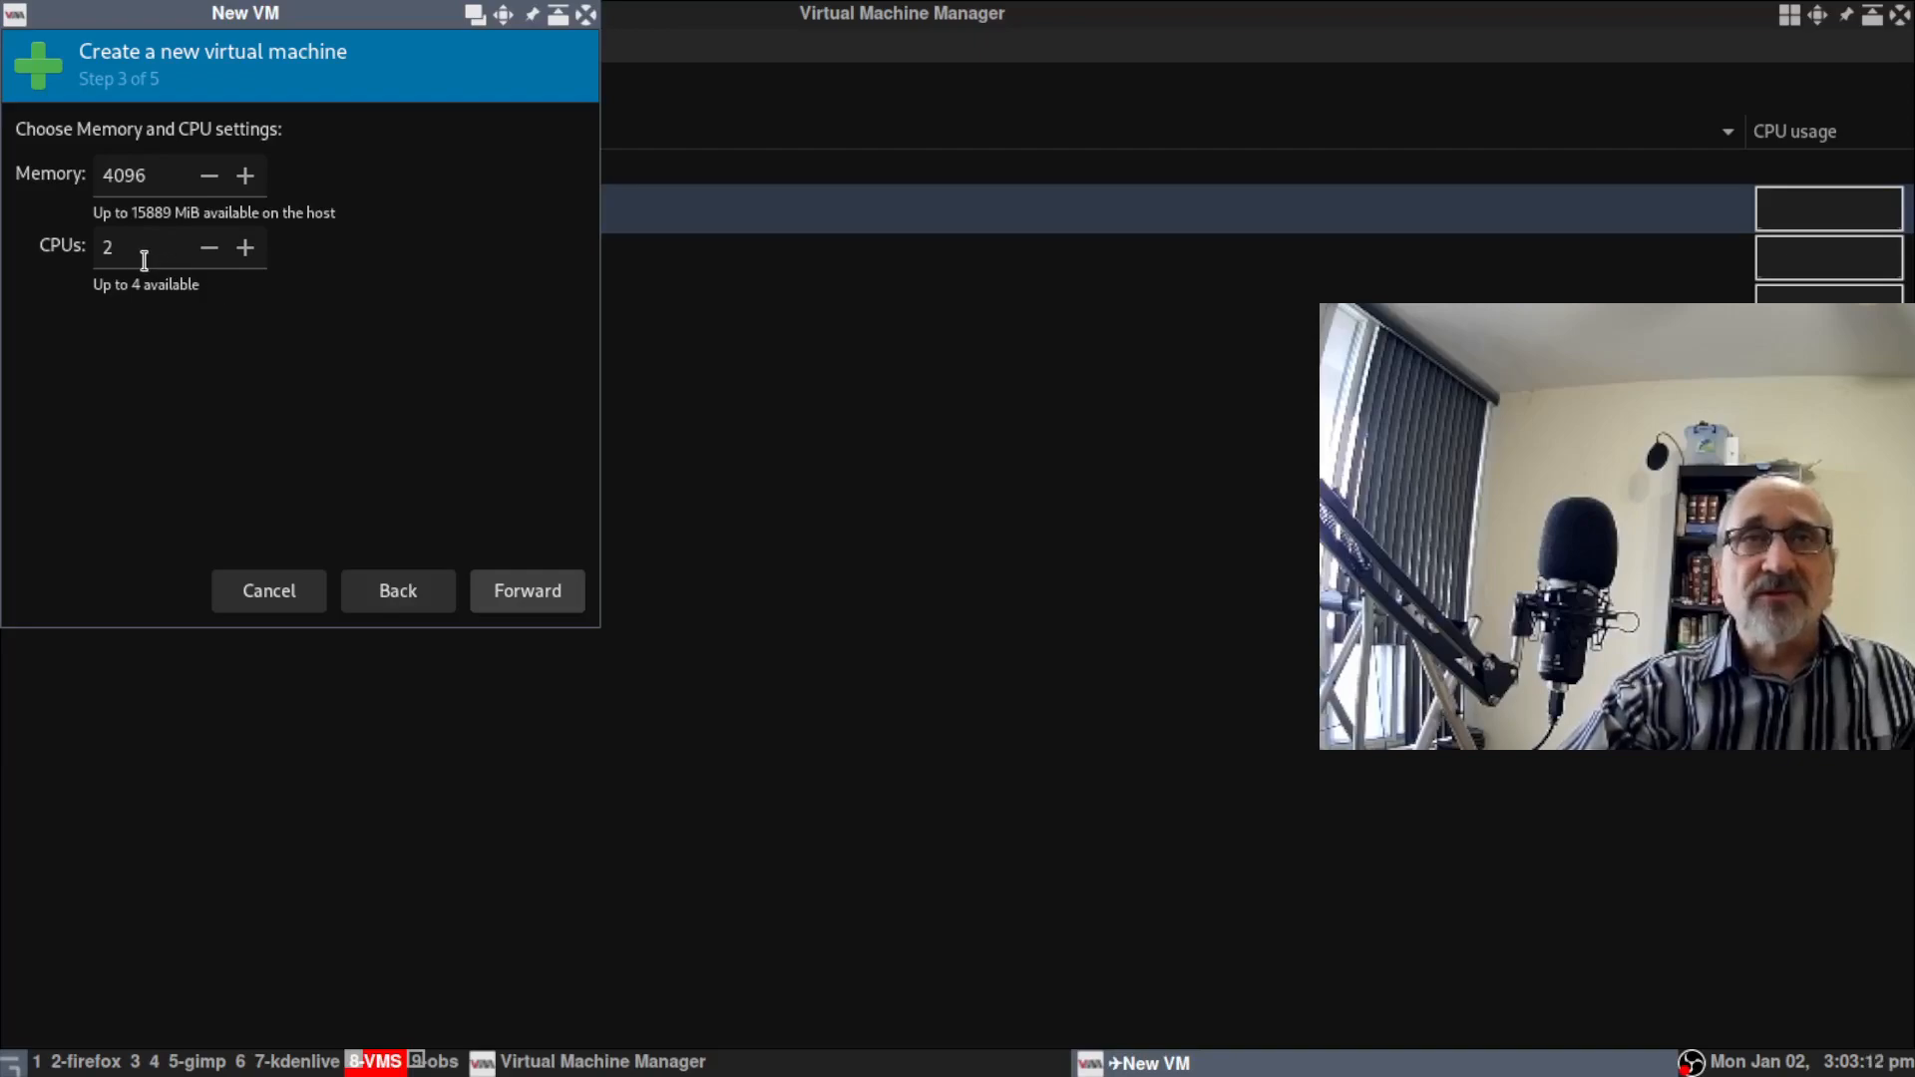
Assign 4 CPUs to the new virtual machine and continue to its storage settings.
{"action": "left_click", "coordinate": [244, 247]}
{"action": "left_click", "coordinate": [245, 247]}
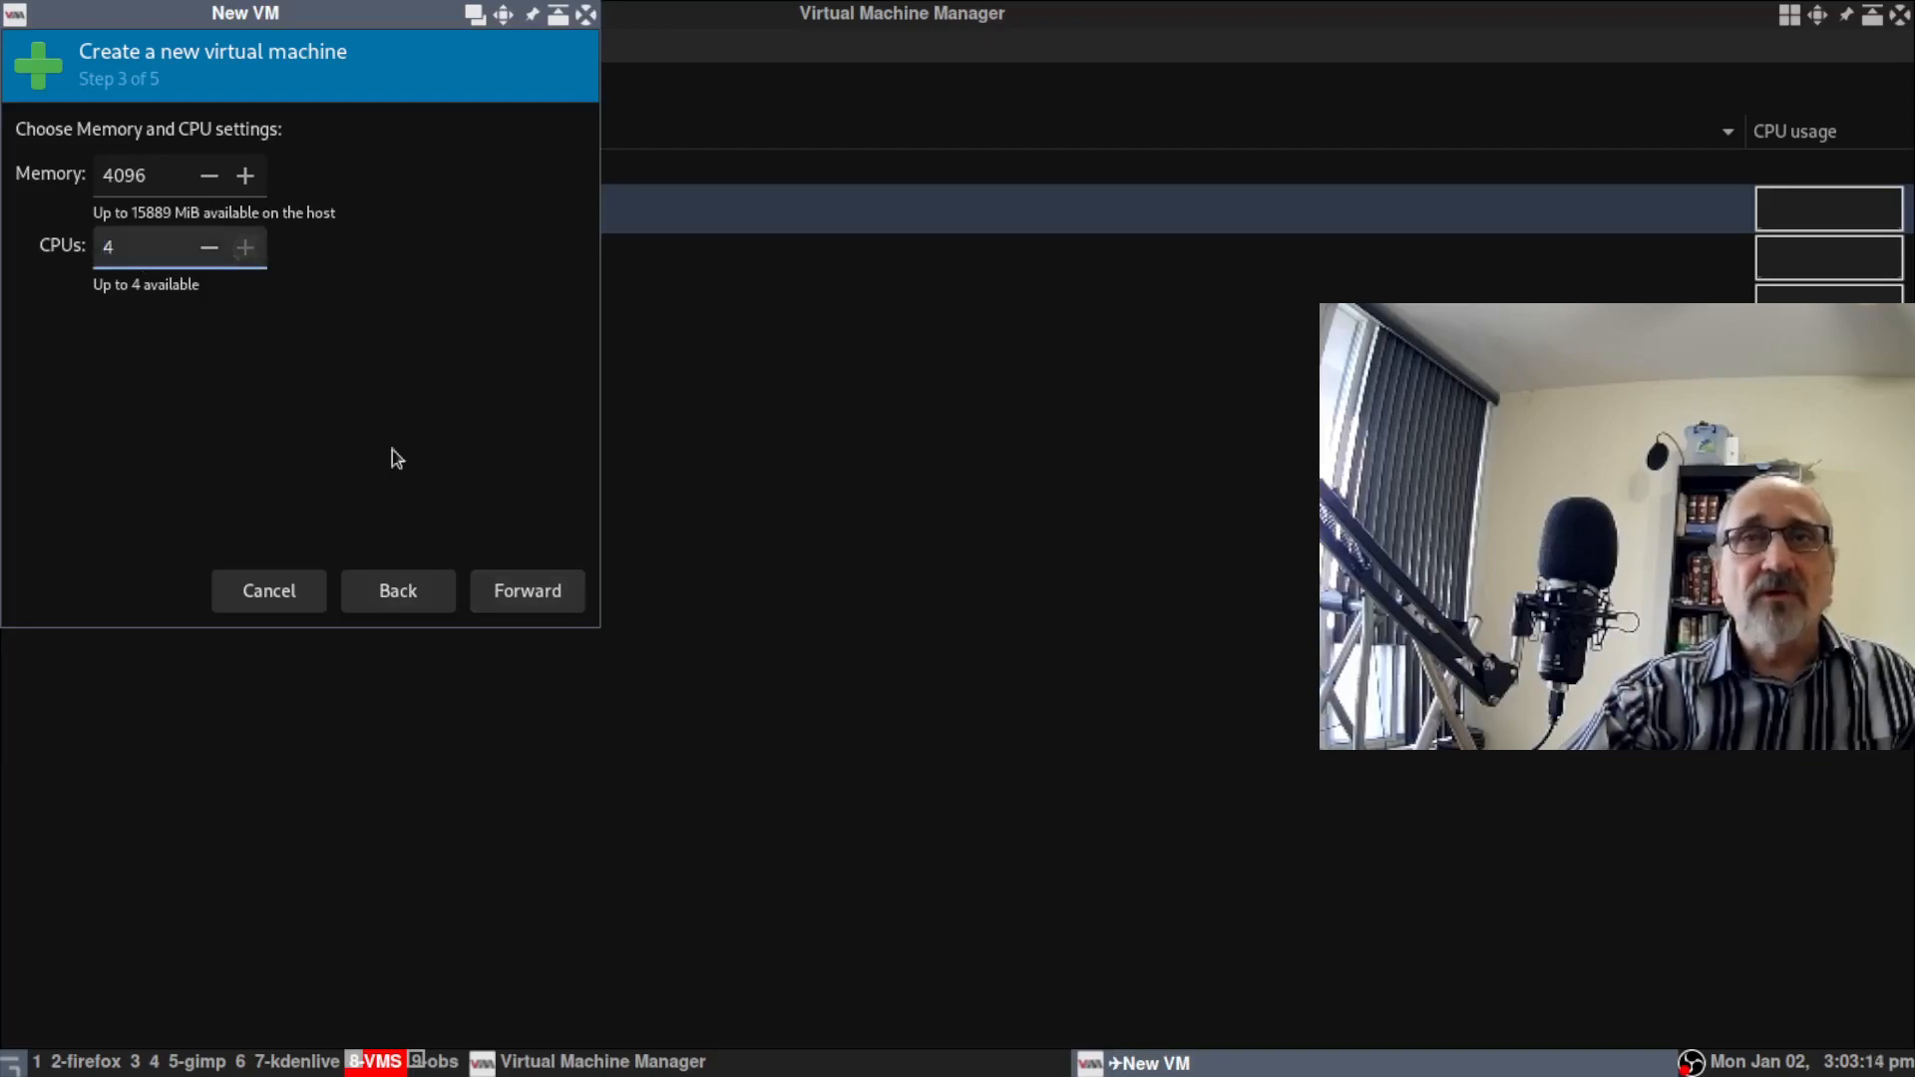
{"action": "left_click", "coordinate": [539, 602]}
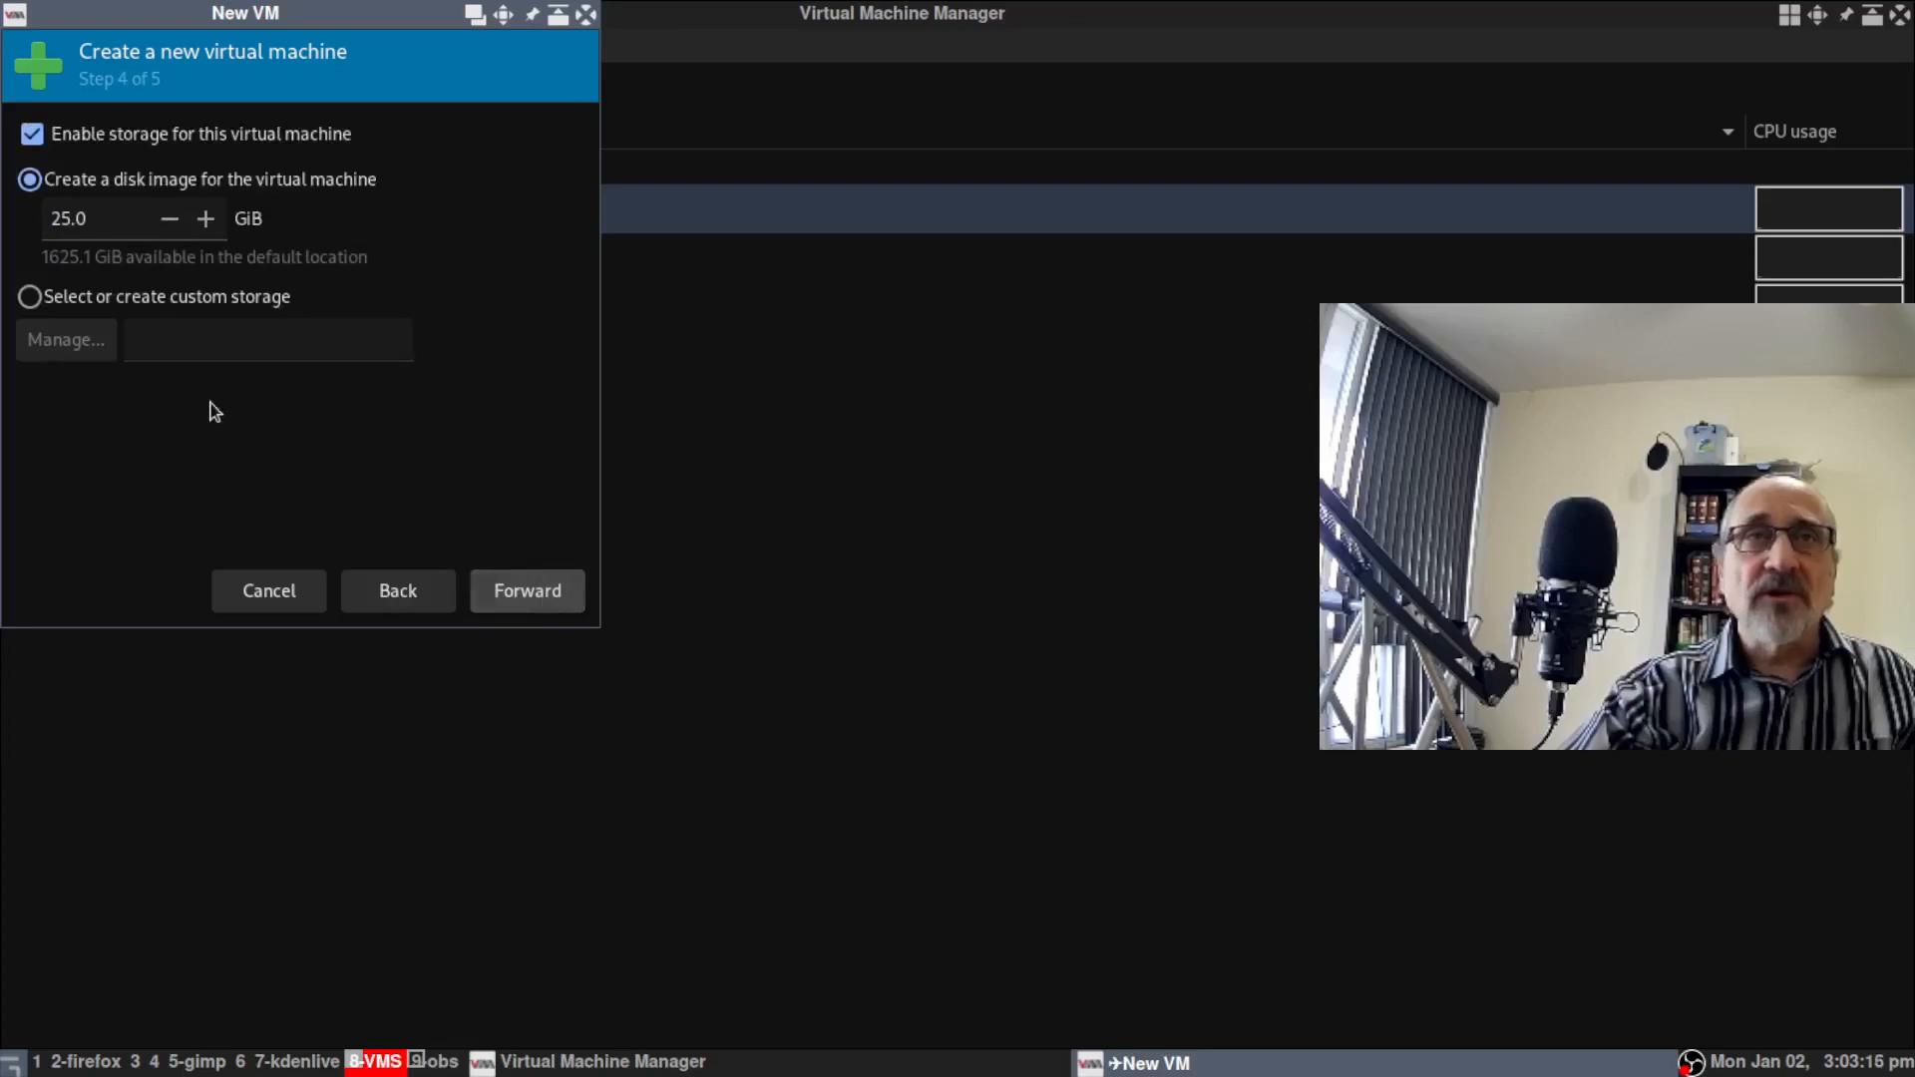
Set the disk image size to 40 GiB and finish creating the virtual machine with the name manjaro.
{"action": "triple_click", "coordinate": [129, 221]}
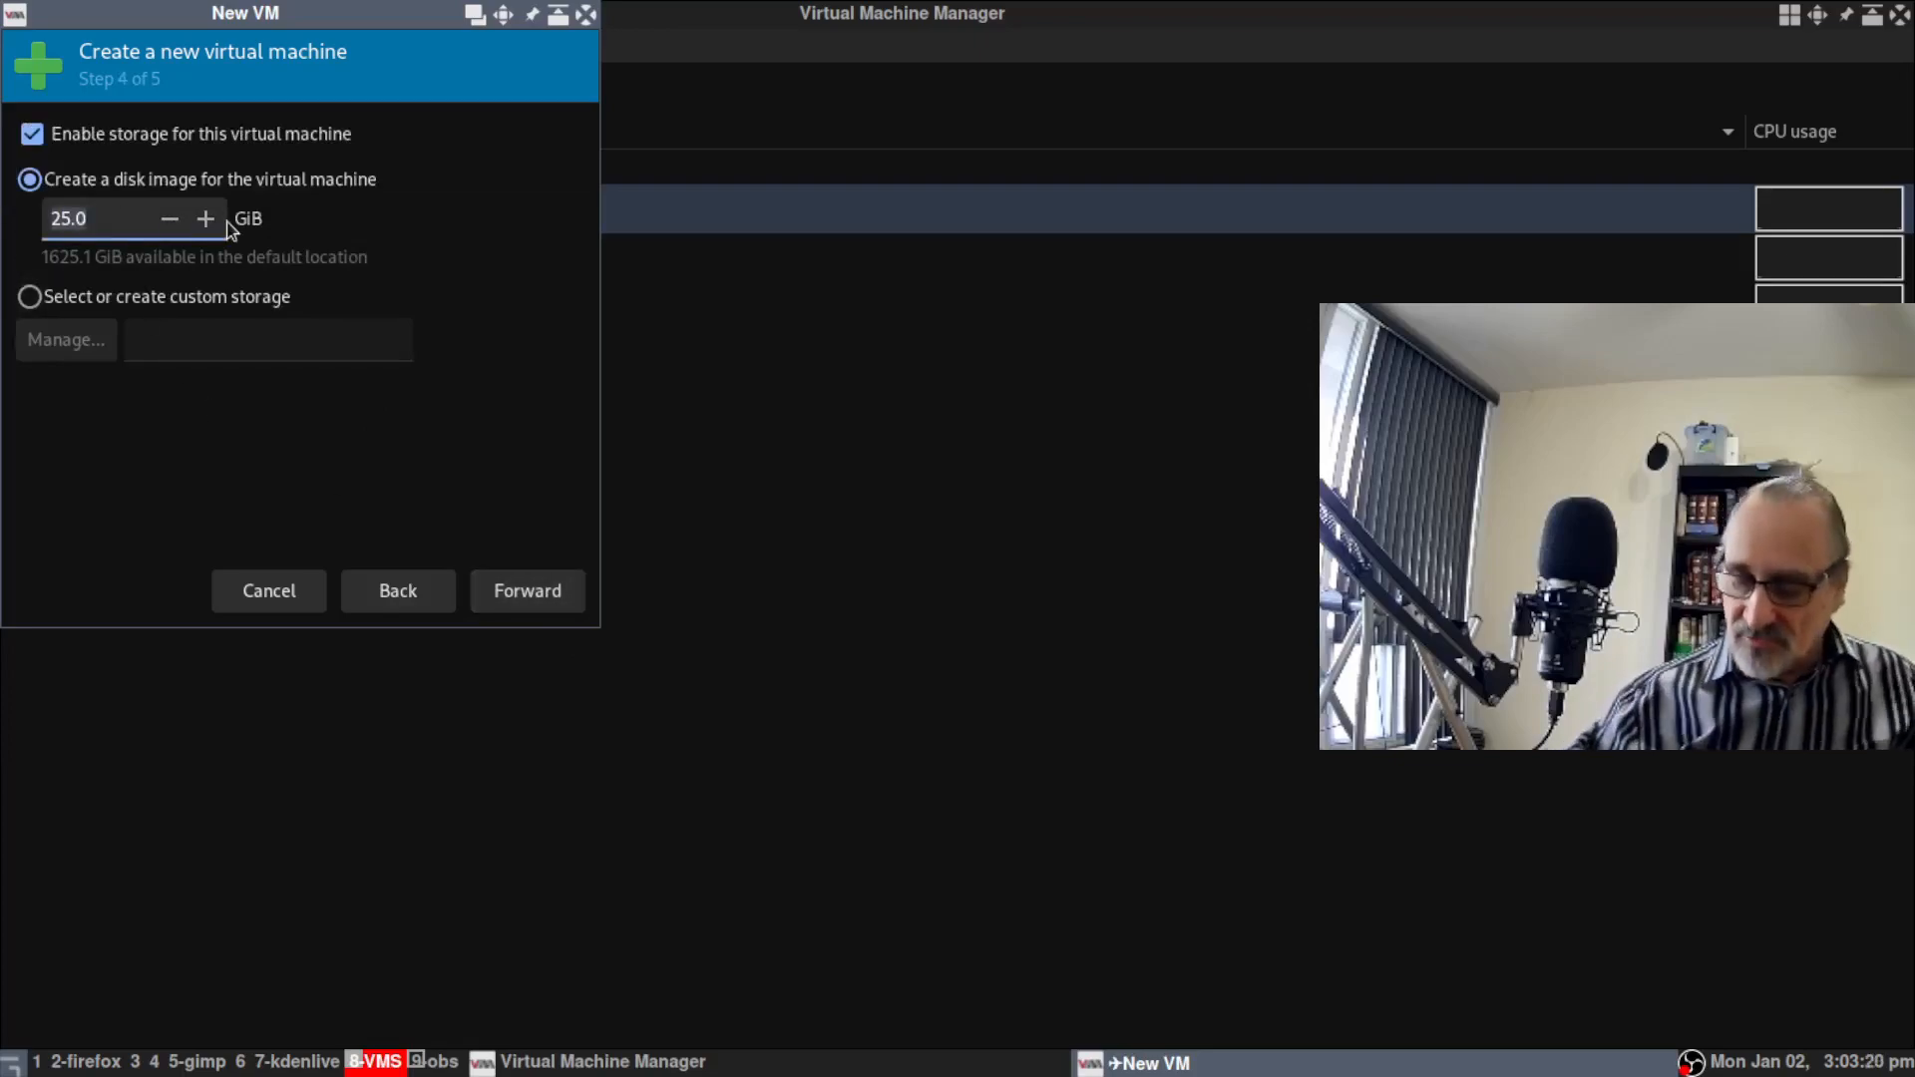
{"action": "type", "text": "40"}
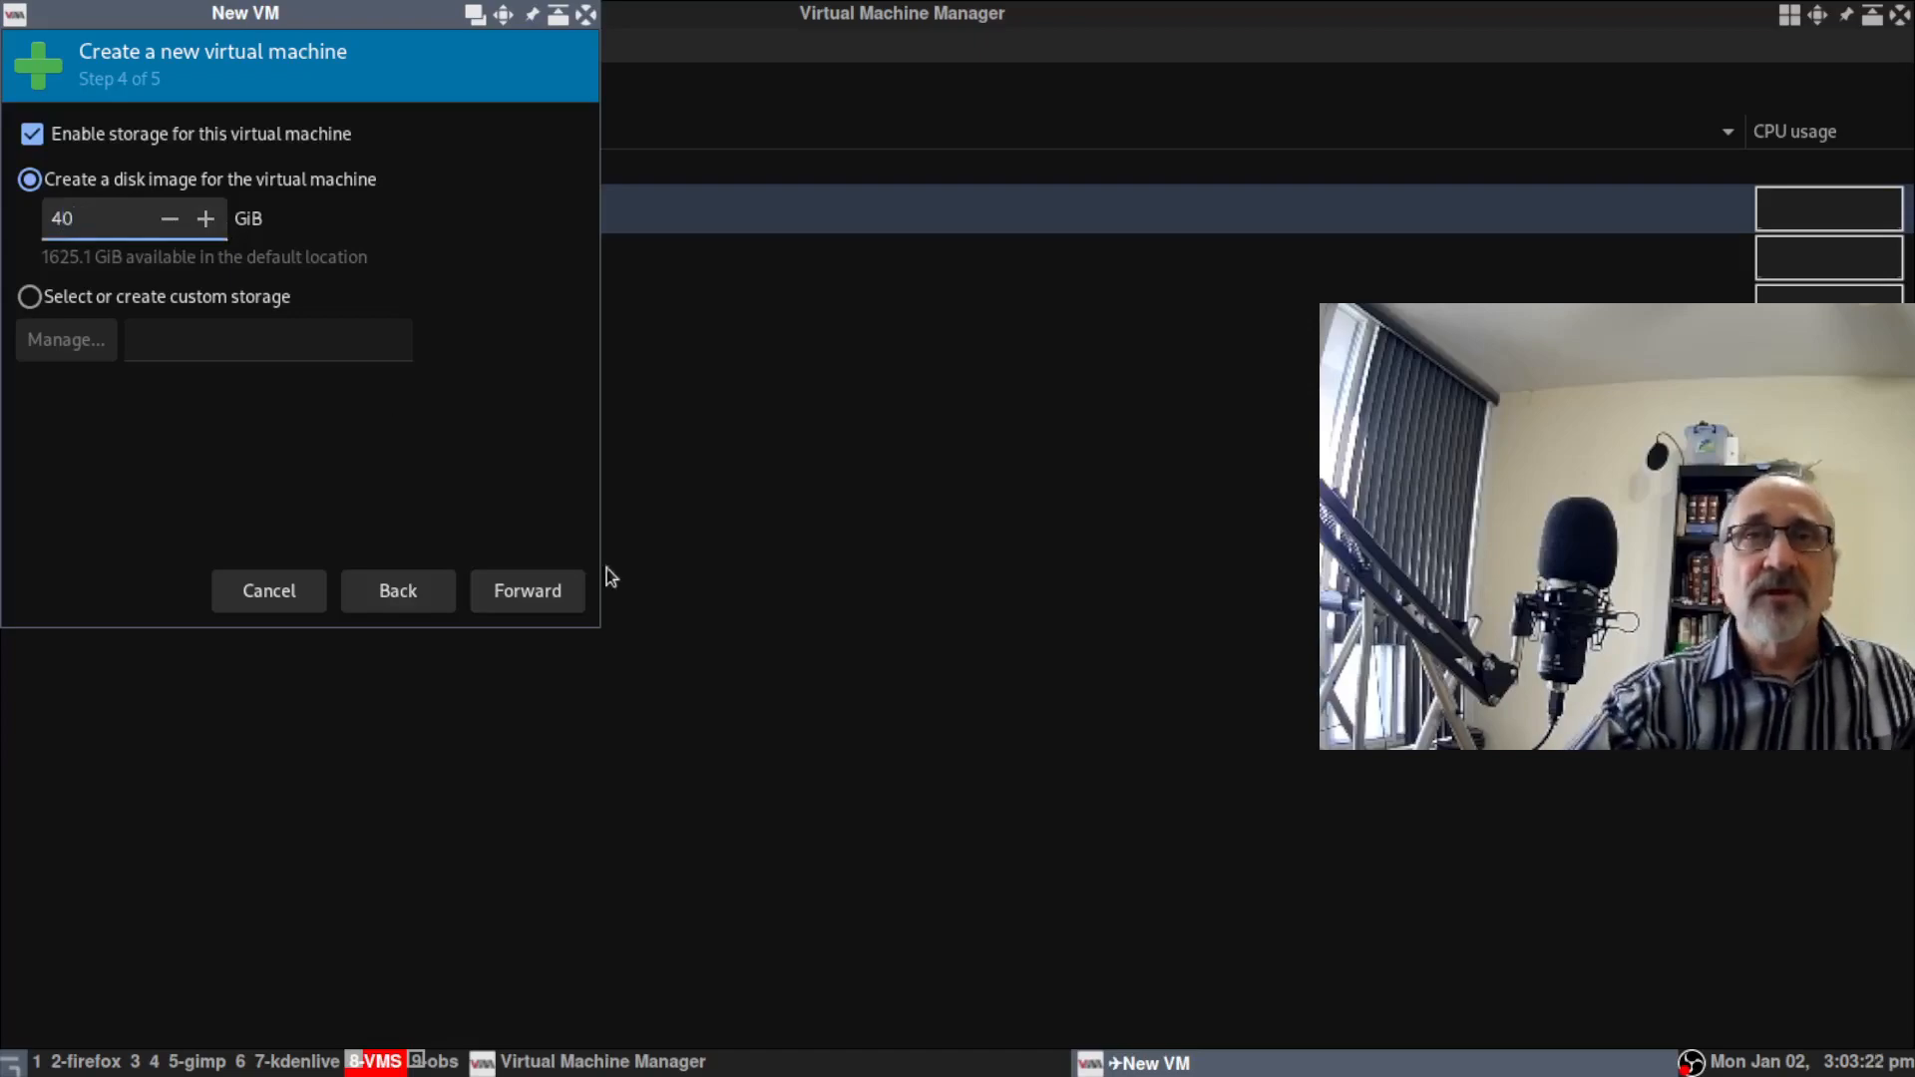
{"action": "left_click", "coordinate": [539, 601]}
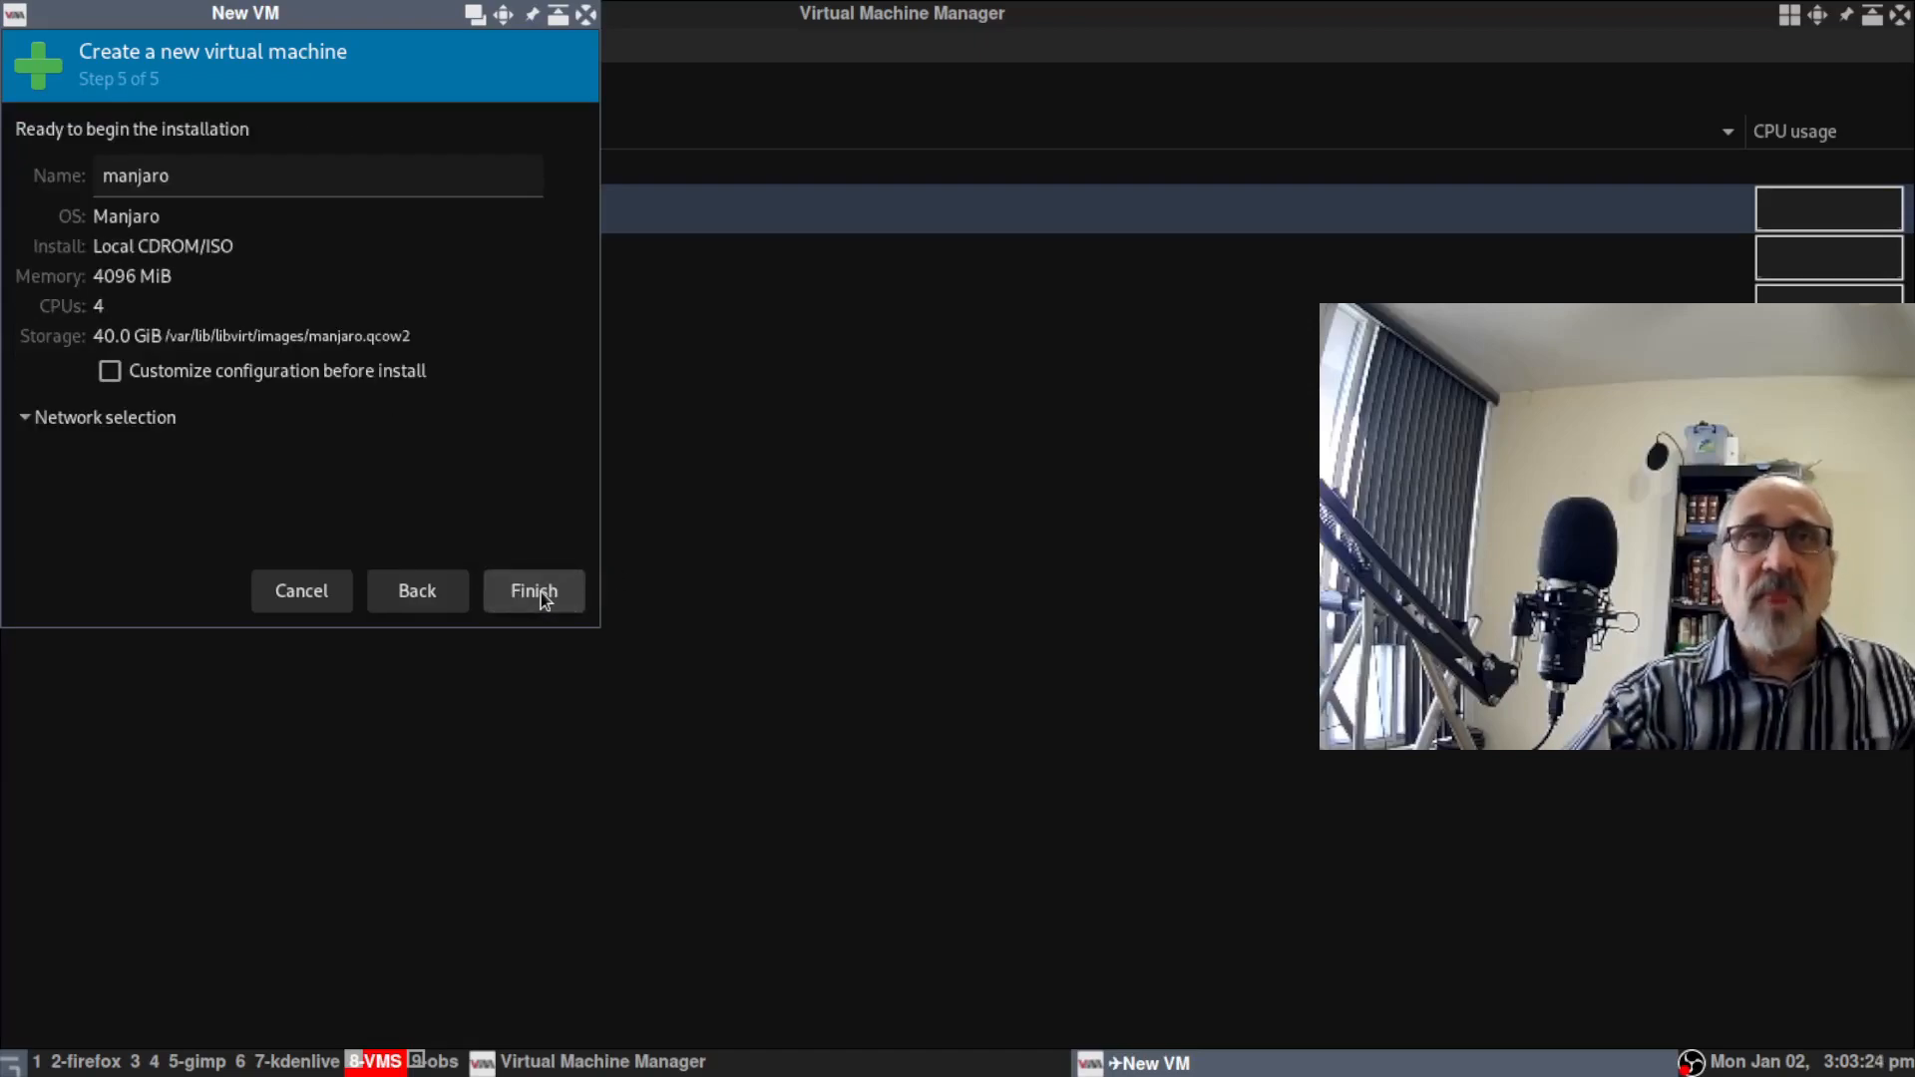
{"action": "left_click", "coordinate": [538, 594]}
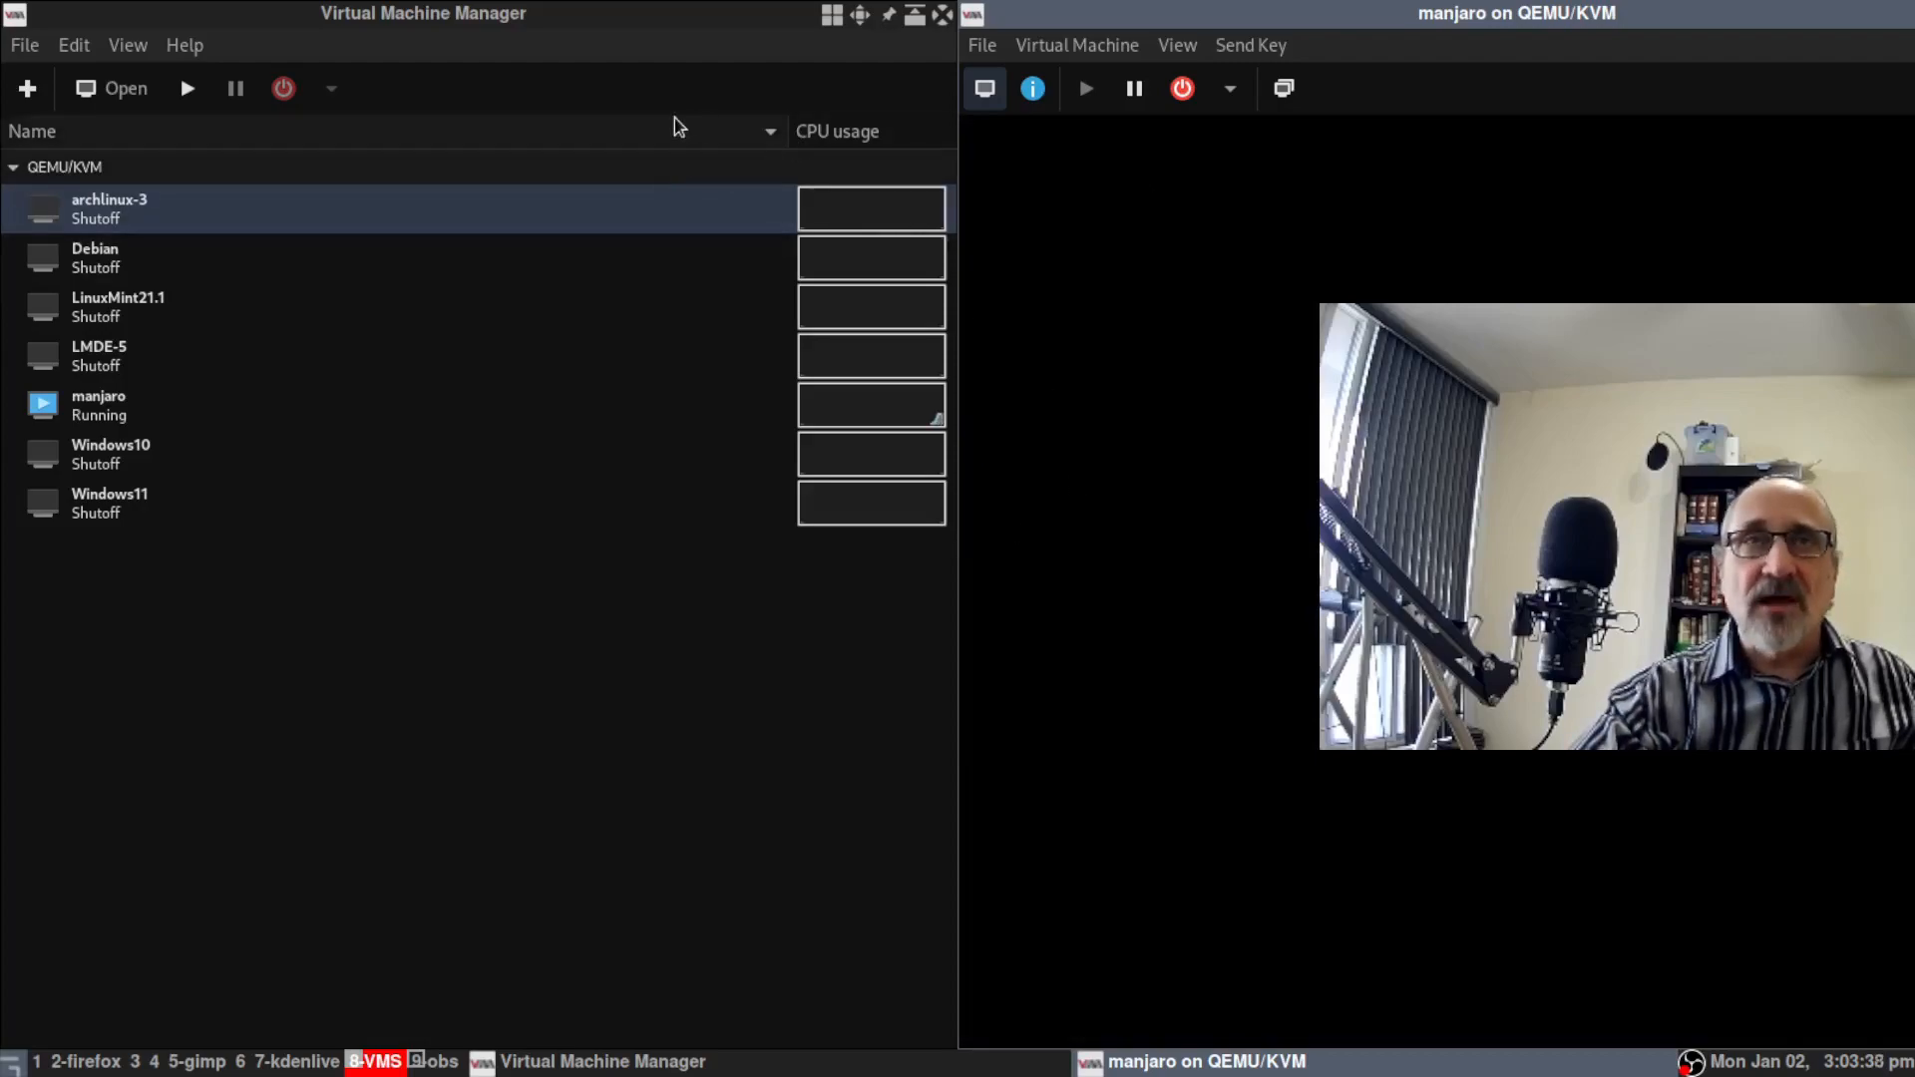
Maximize the running manjaro virtual machine's window and show its display full screen.
{"action": "left_click", "coordinate": [861, 18]}
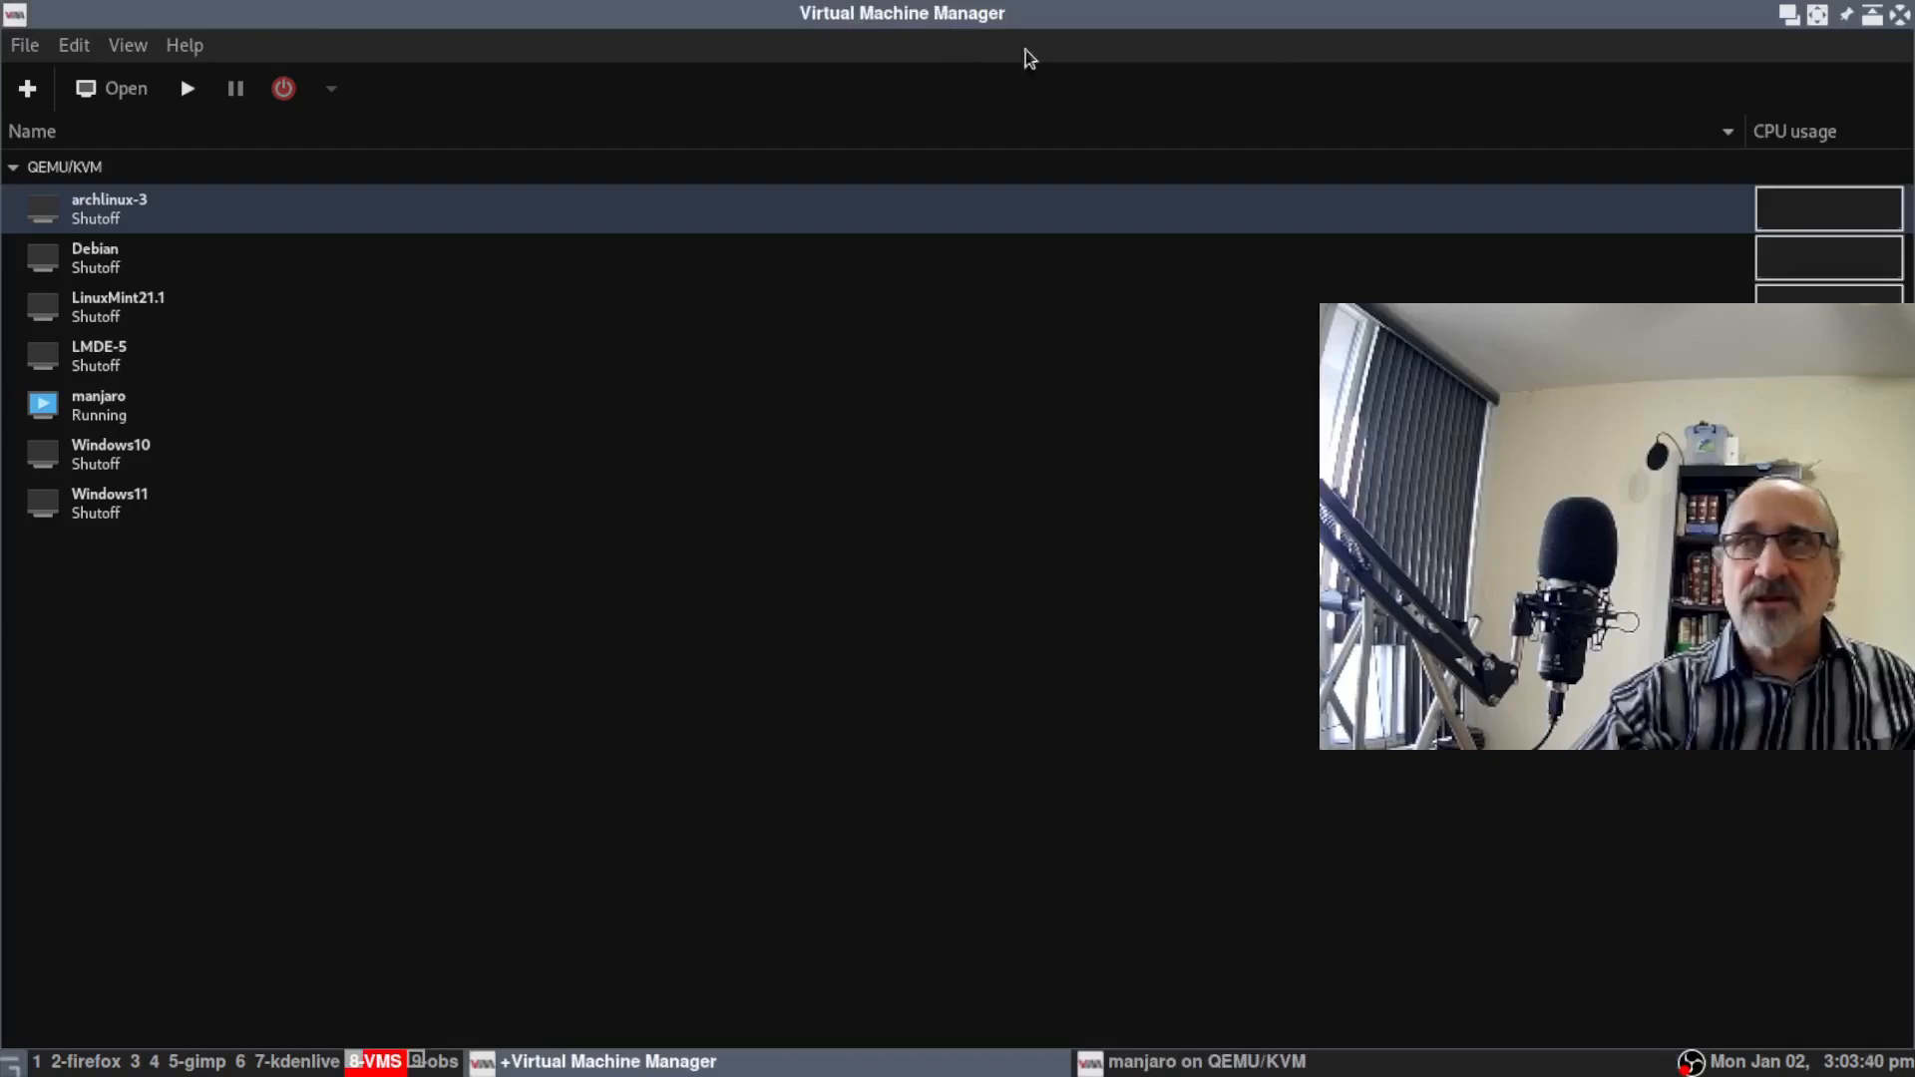
{"action": "left_click", "coordinate": [1817, 22]}
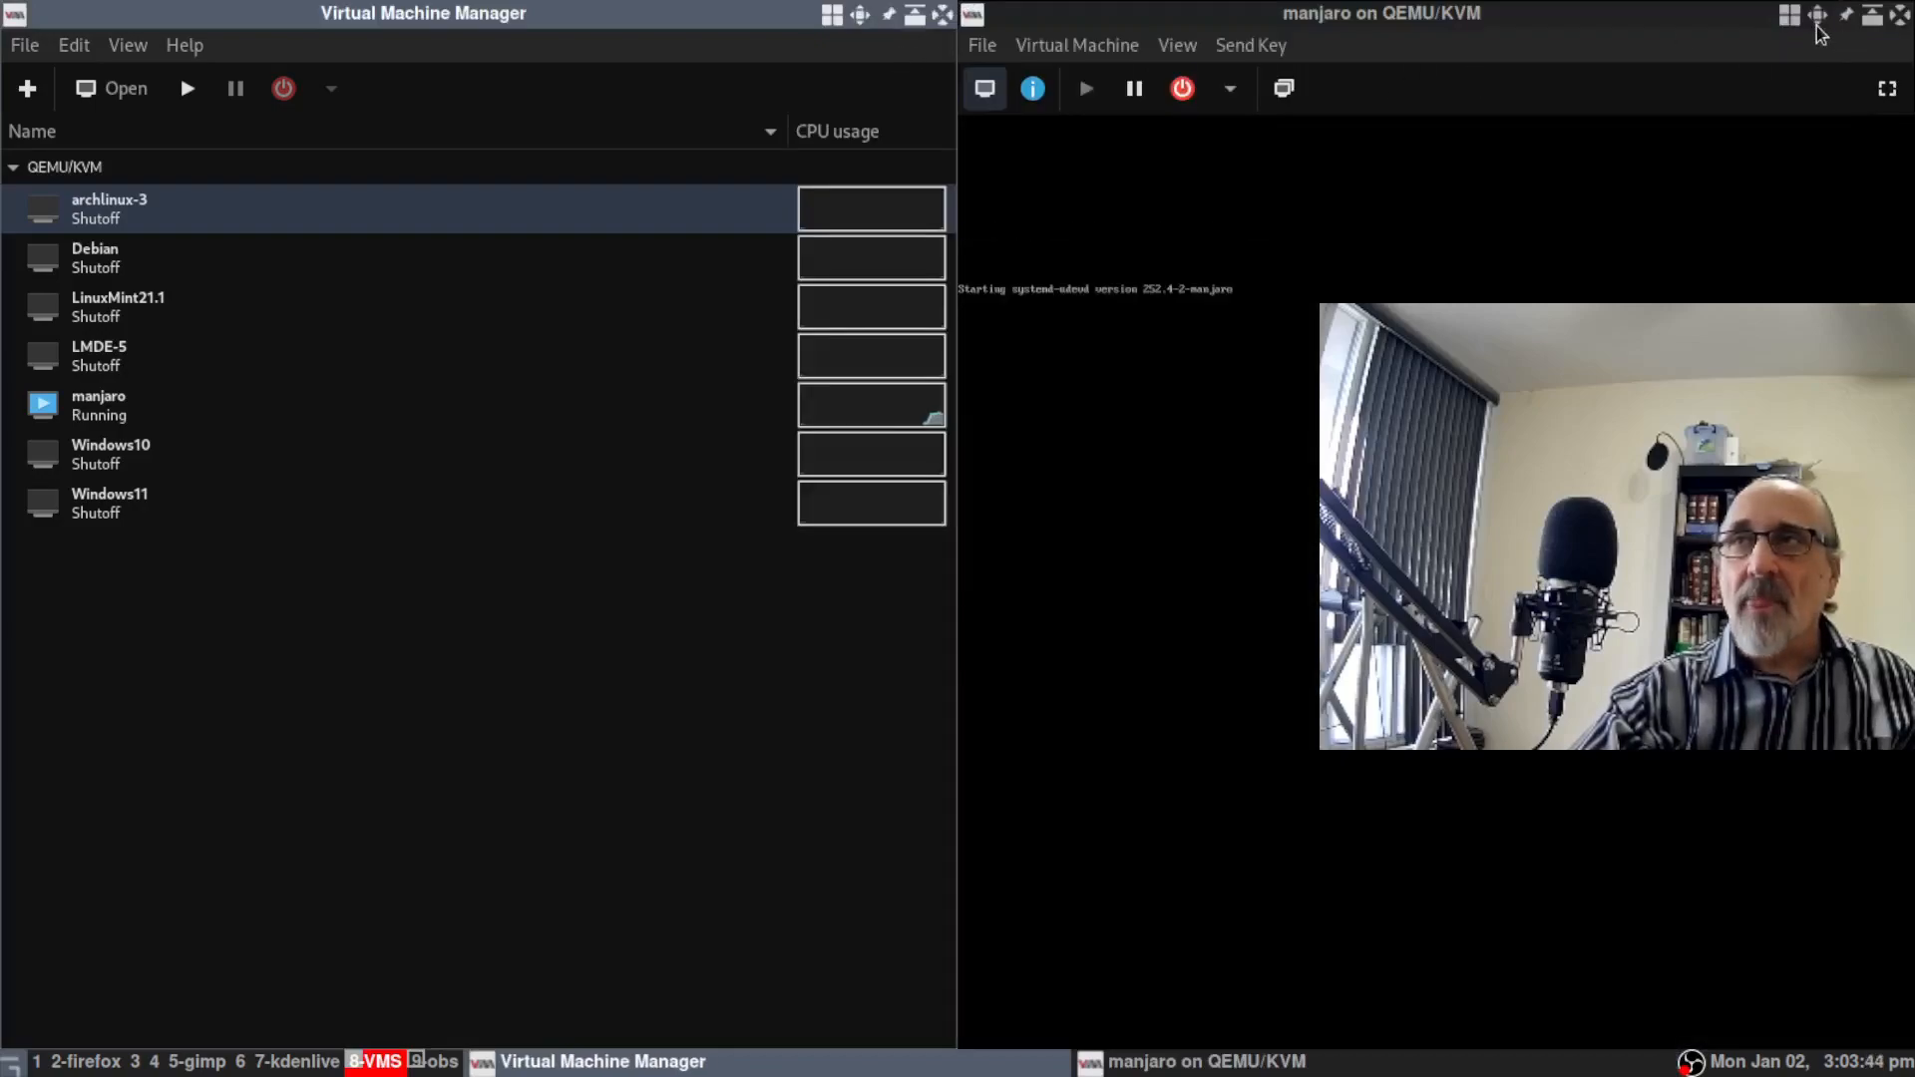
{"action": "left_click", "coordinate": [1817, 22]}
{"action": "left_click", "coordinate": [1885, 88]}
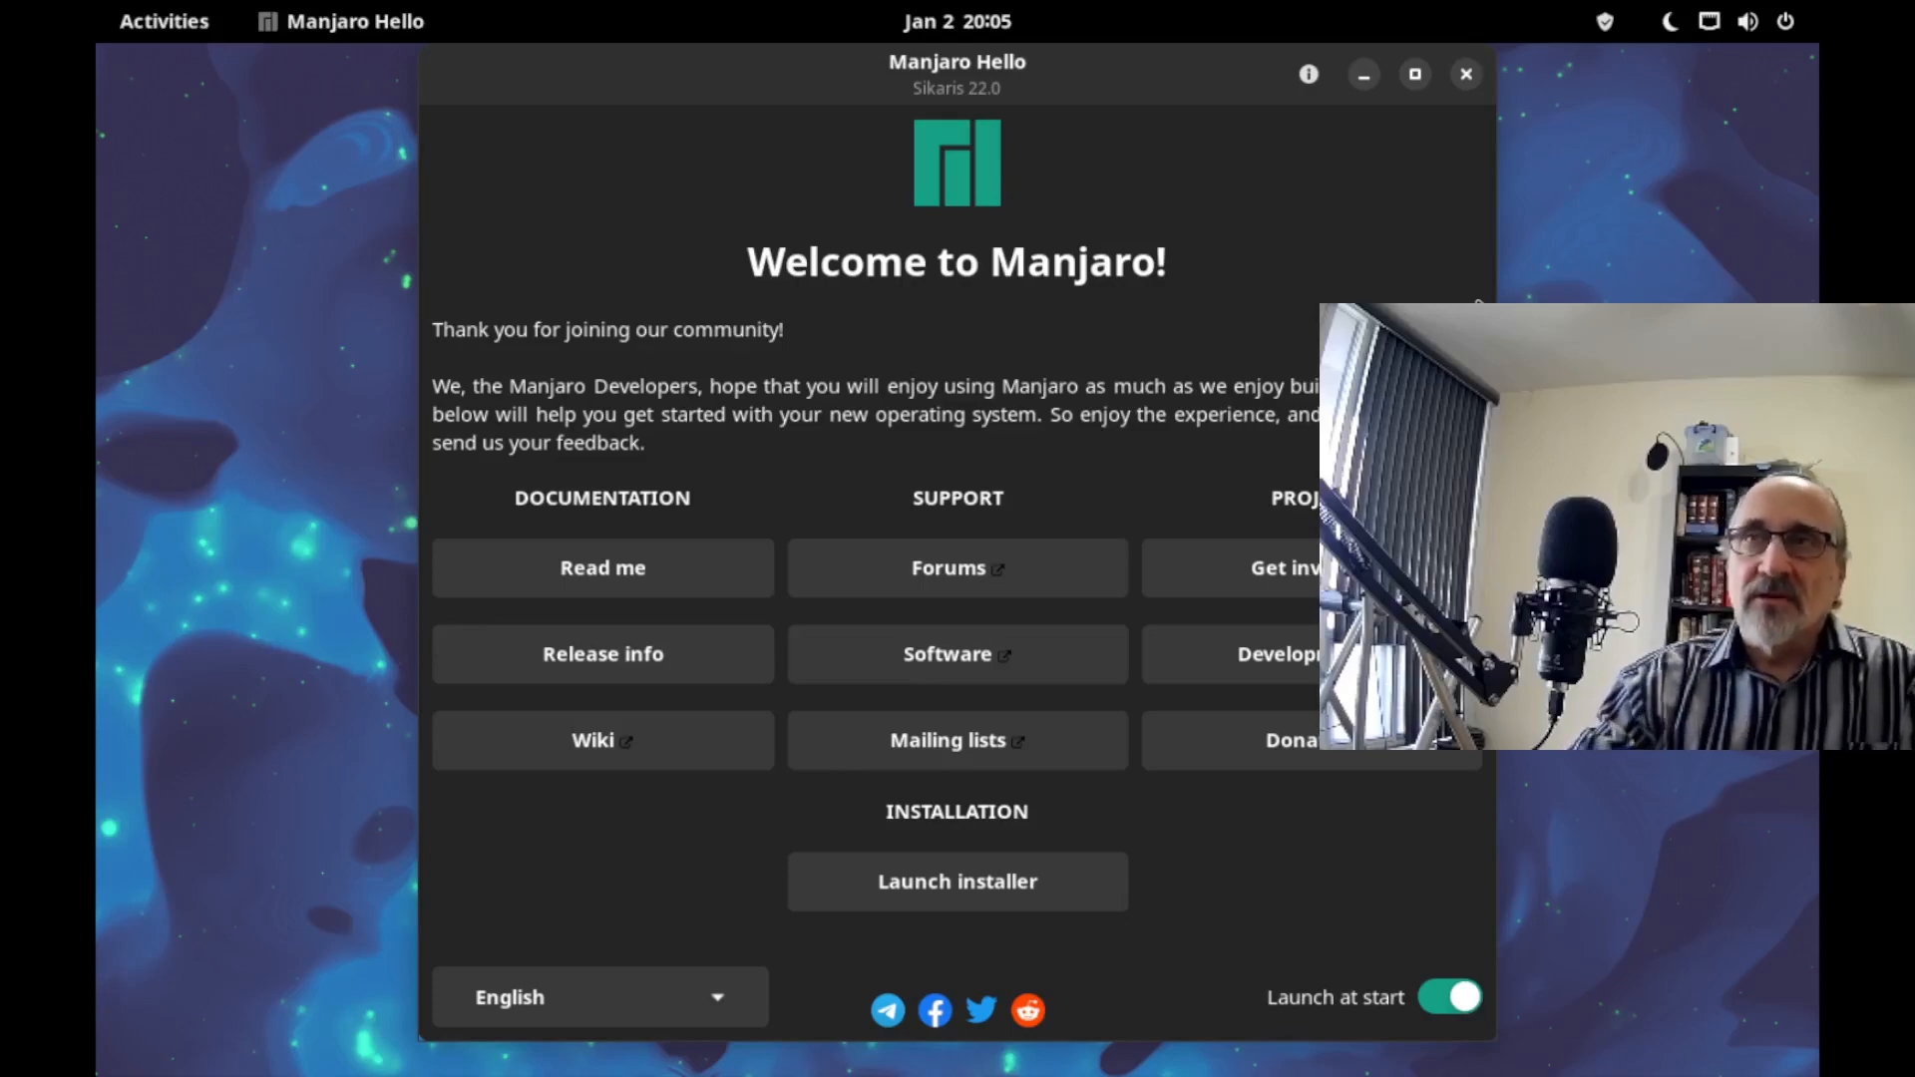
Dismiss the Manjaro Hello window, launch the Manjaro installer, and accept American English to continue to the location settings.
{"action": "left_click", "coordinate": [1465, 74]}
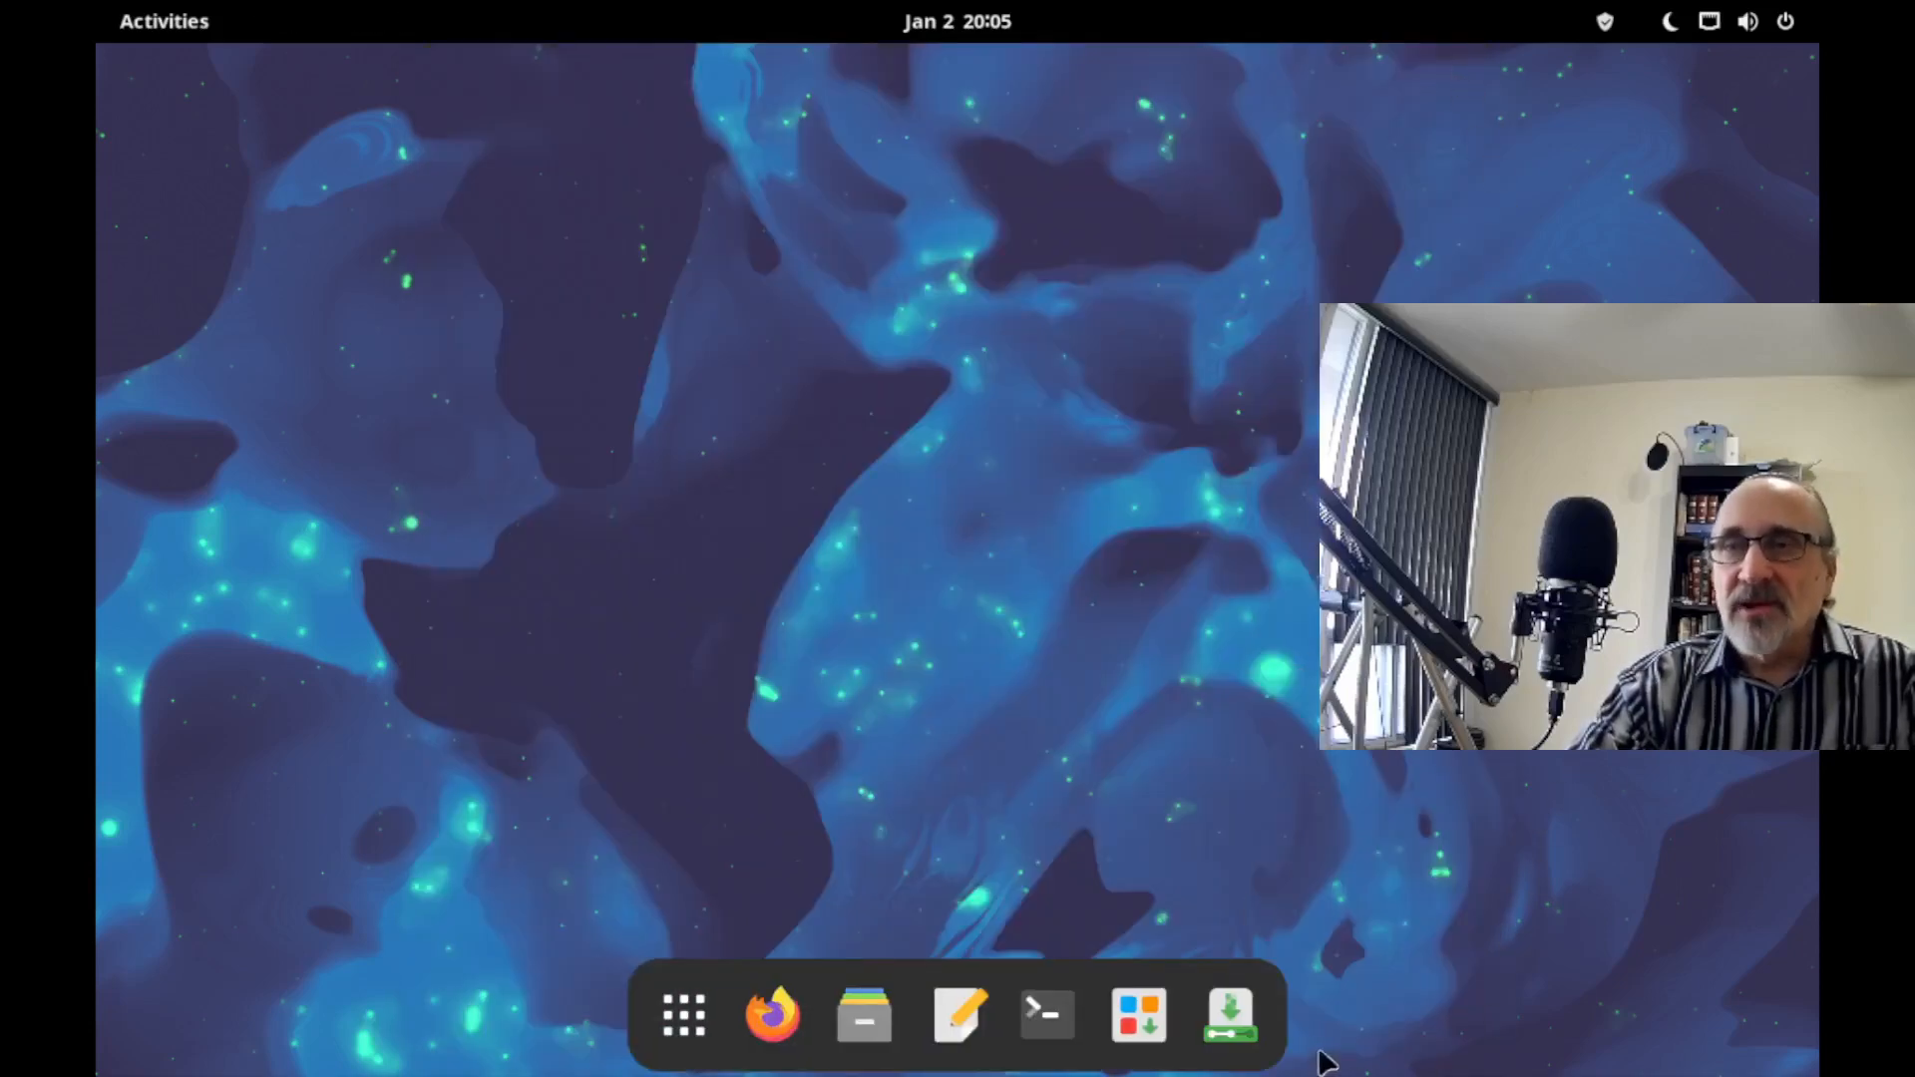
{"action": "left_click", "coordinate": [1221, 1019]}
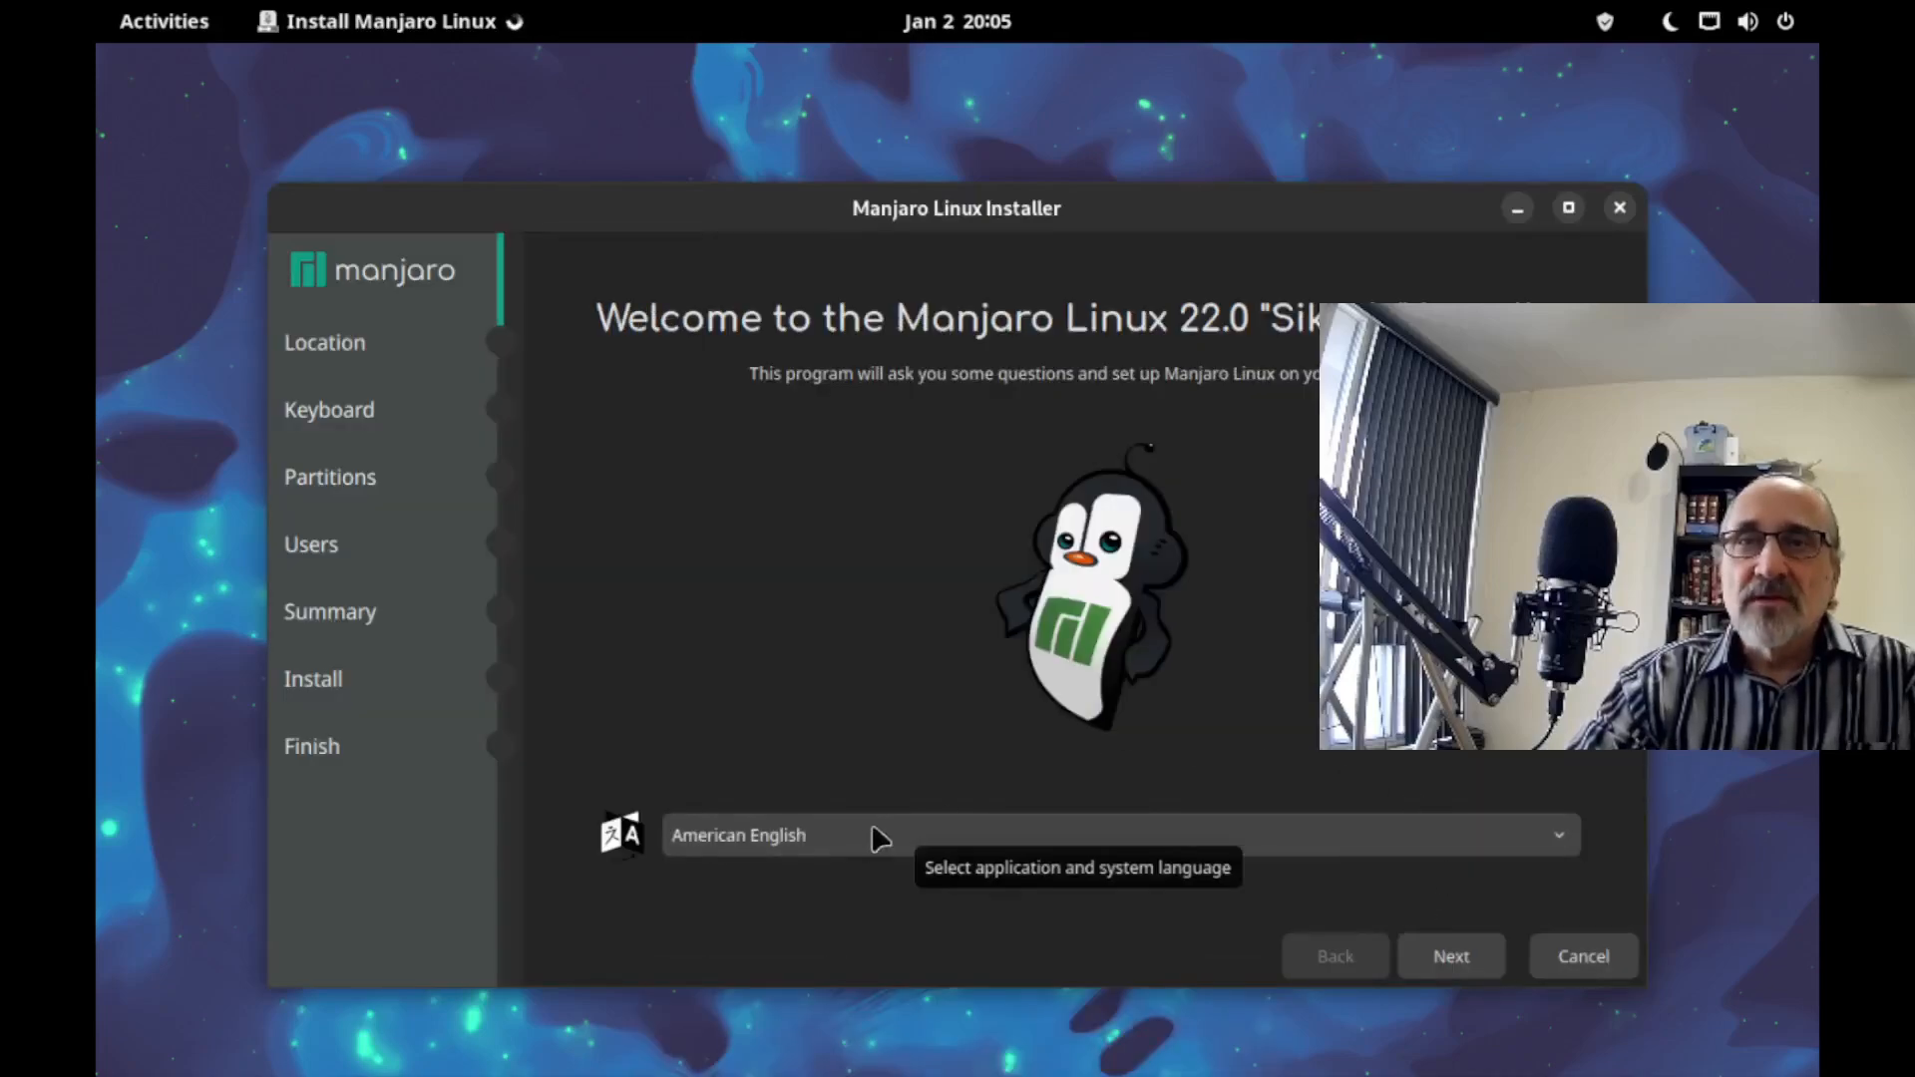
{"action": "left_click", "coordinate": [1467, 955]}
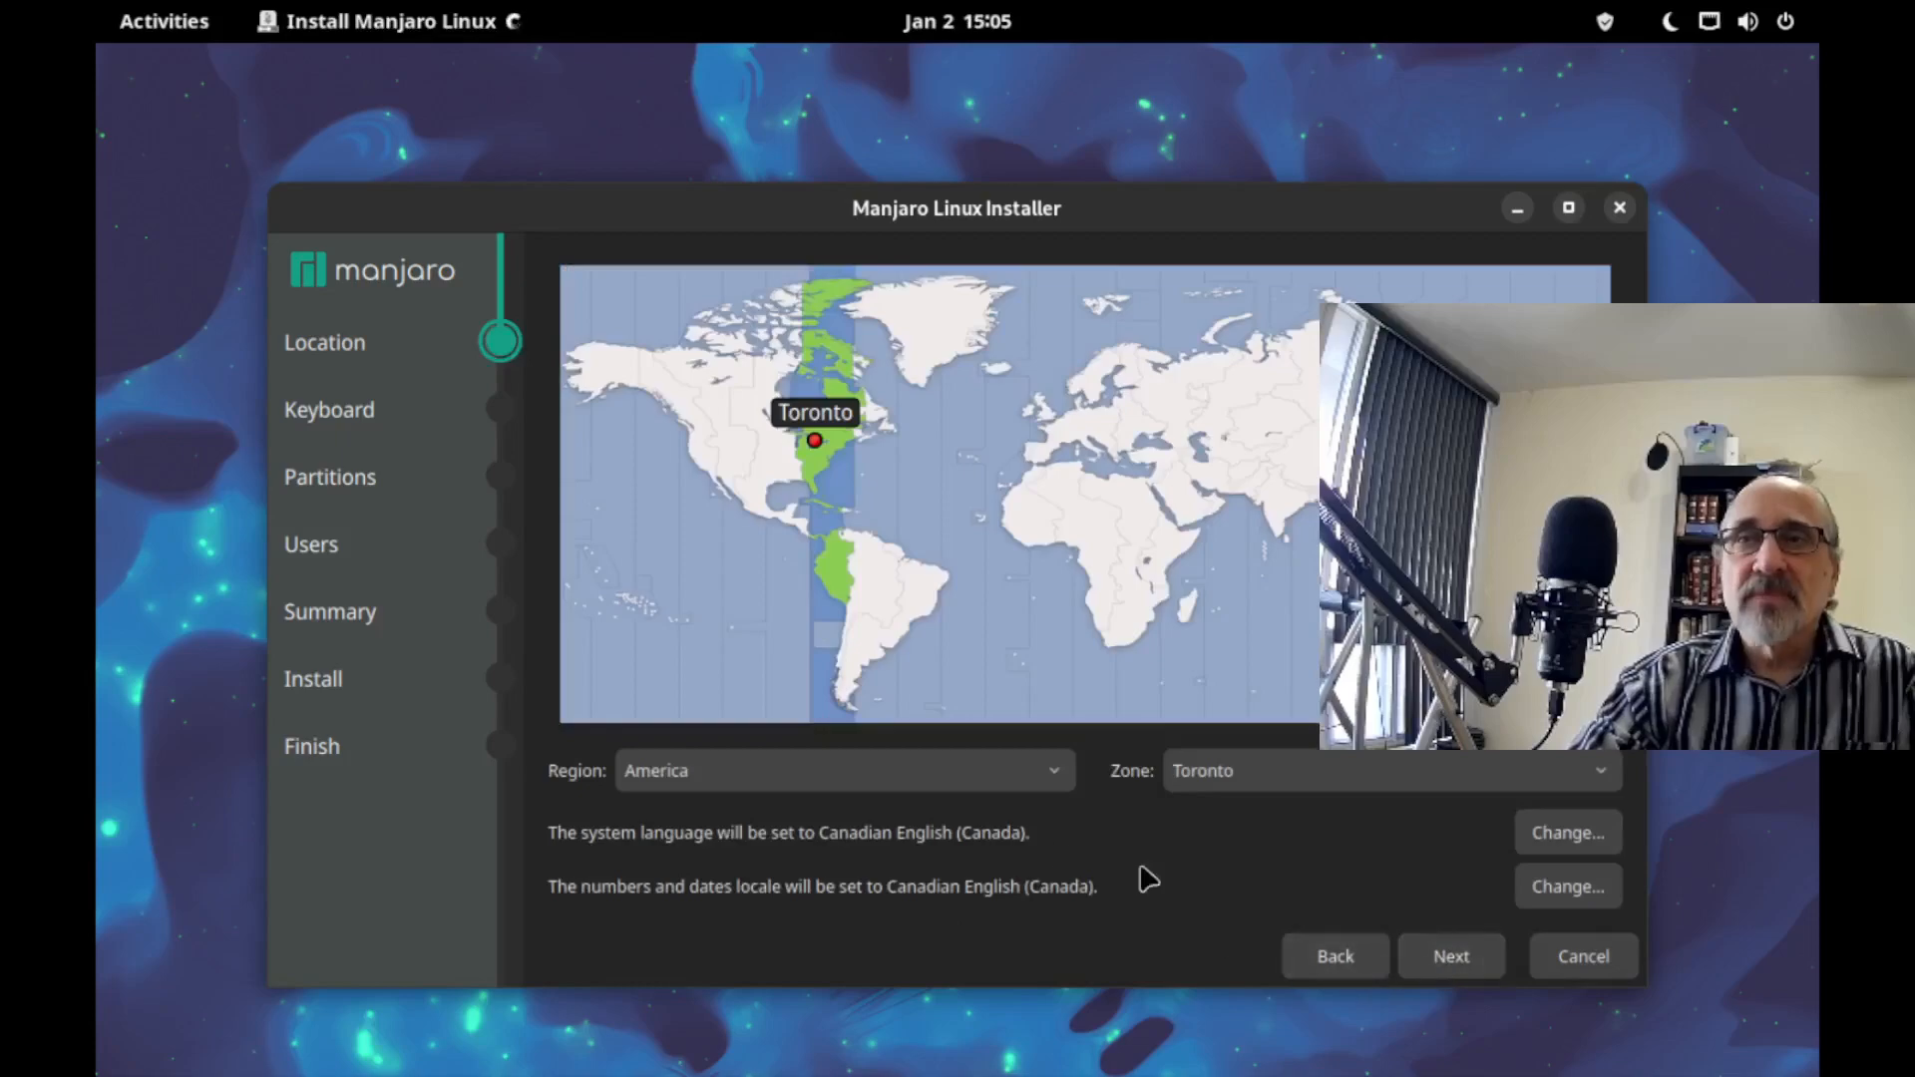
Accept the Toronto location, set the keyboard layout to French (Canada) with the English (Canada) variant, and continue to the partition settings.
{"action": "left_click", "coordinate": [1454, 952]}
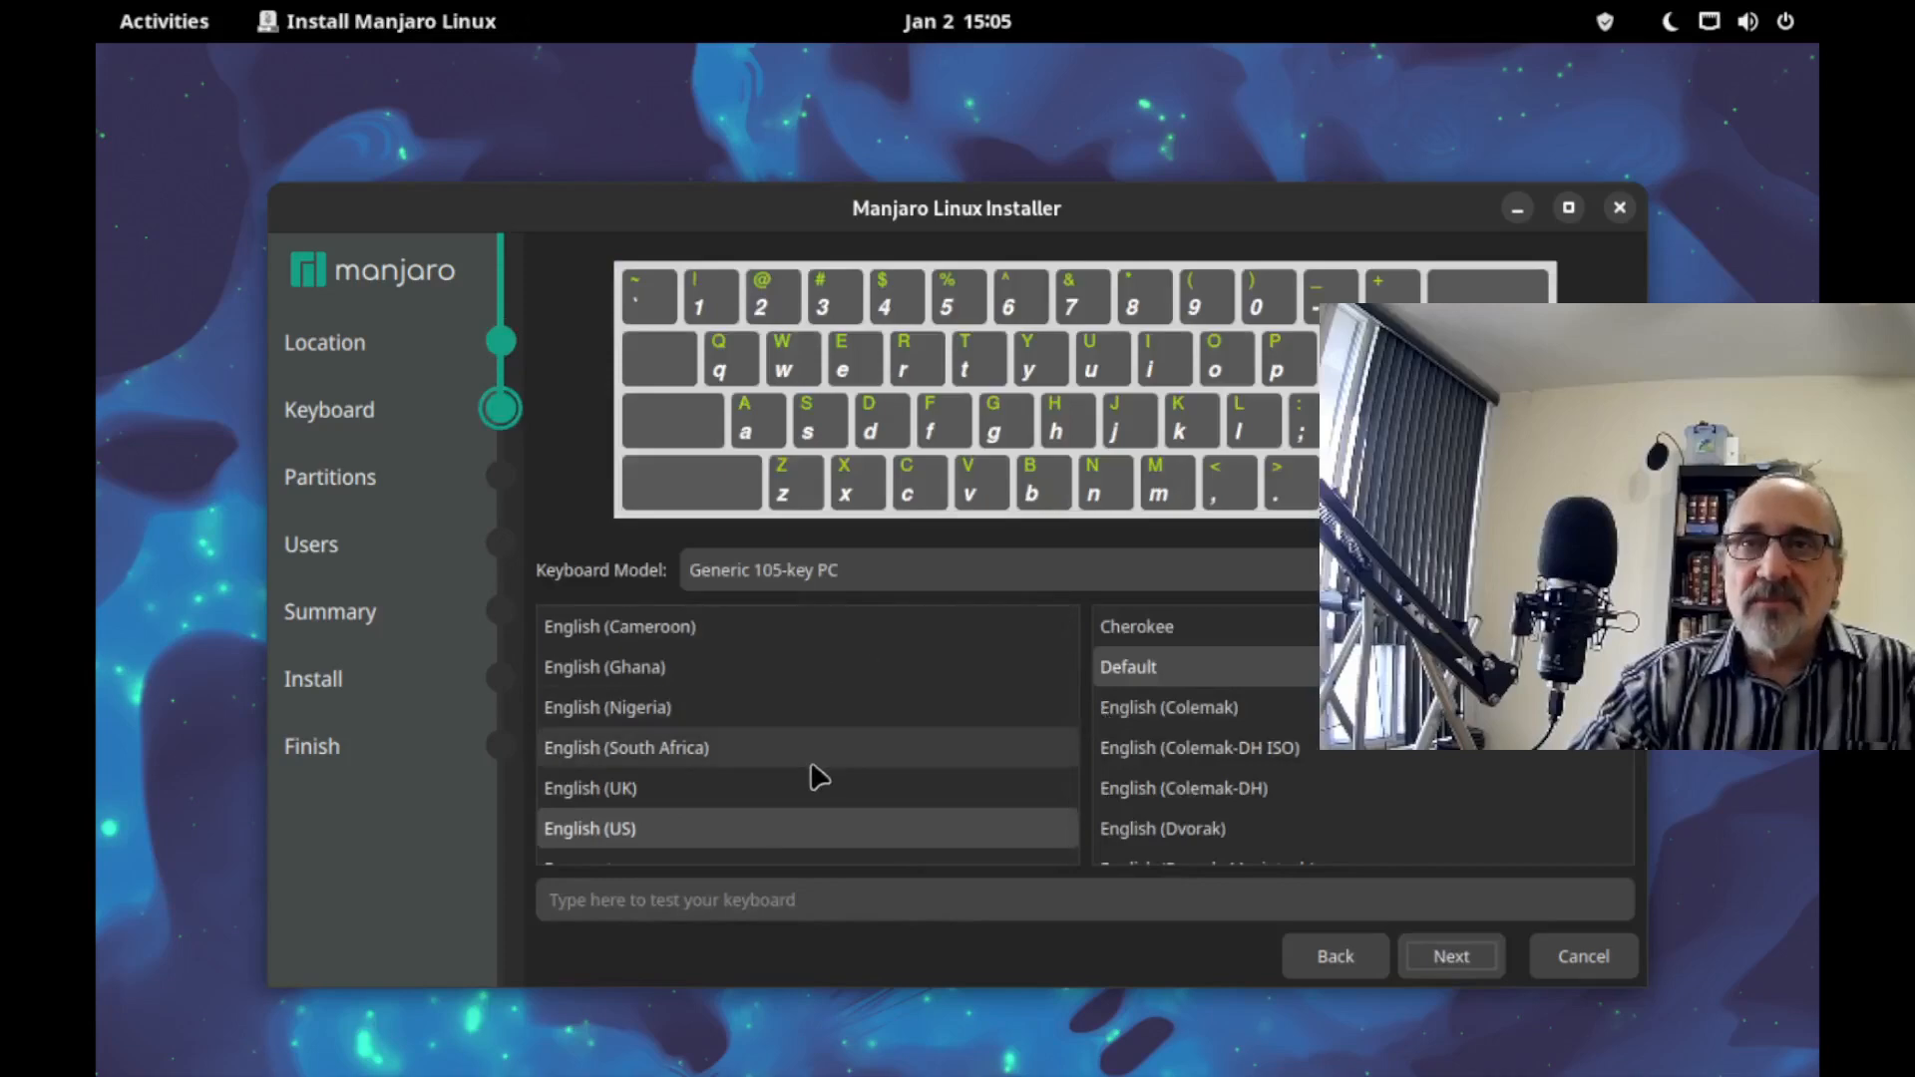
{"action": "scroll", "coordinate": [810, 760], "scroll_direction": "down", "scroll_amount": 5}
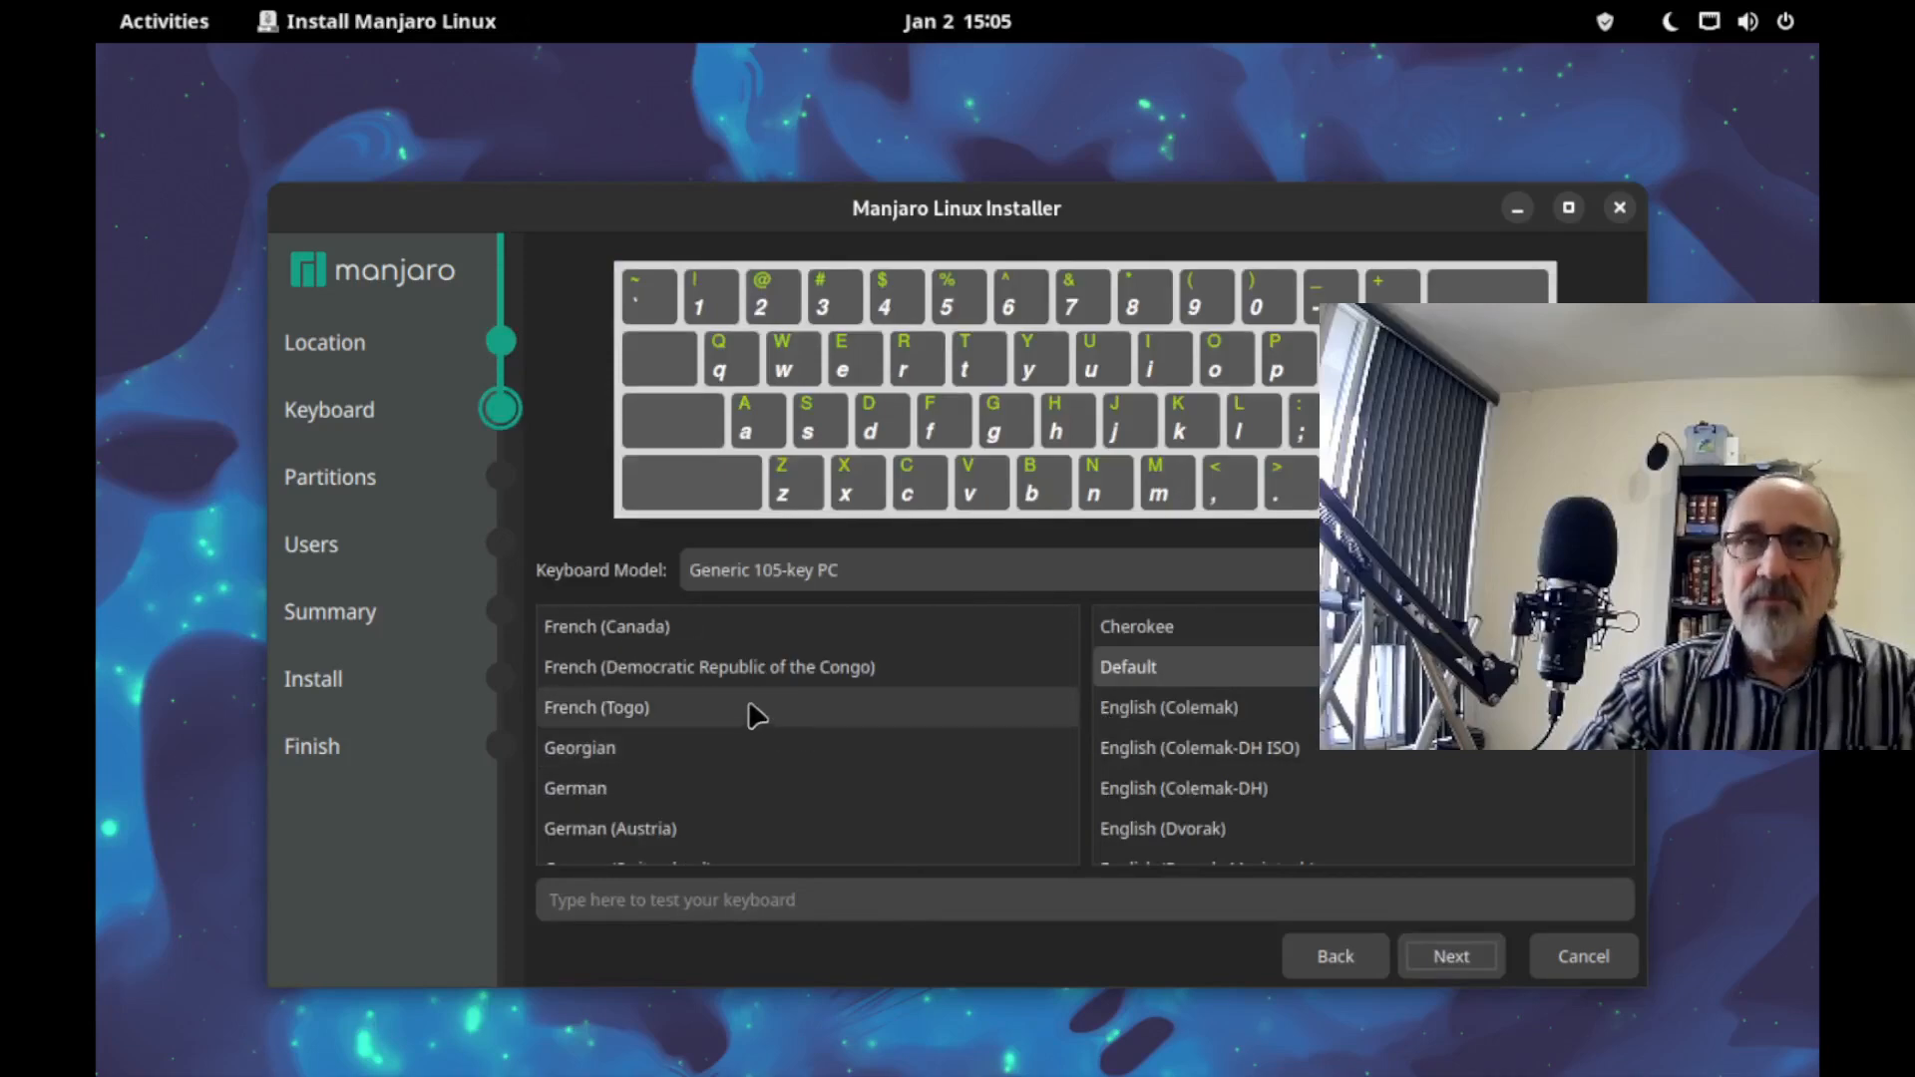
{"action": "left_click", "coordinate": [676, 628]}
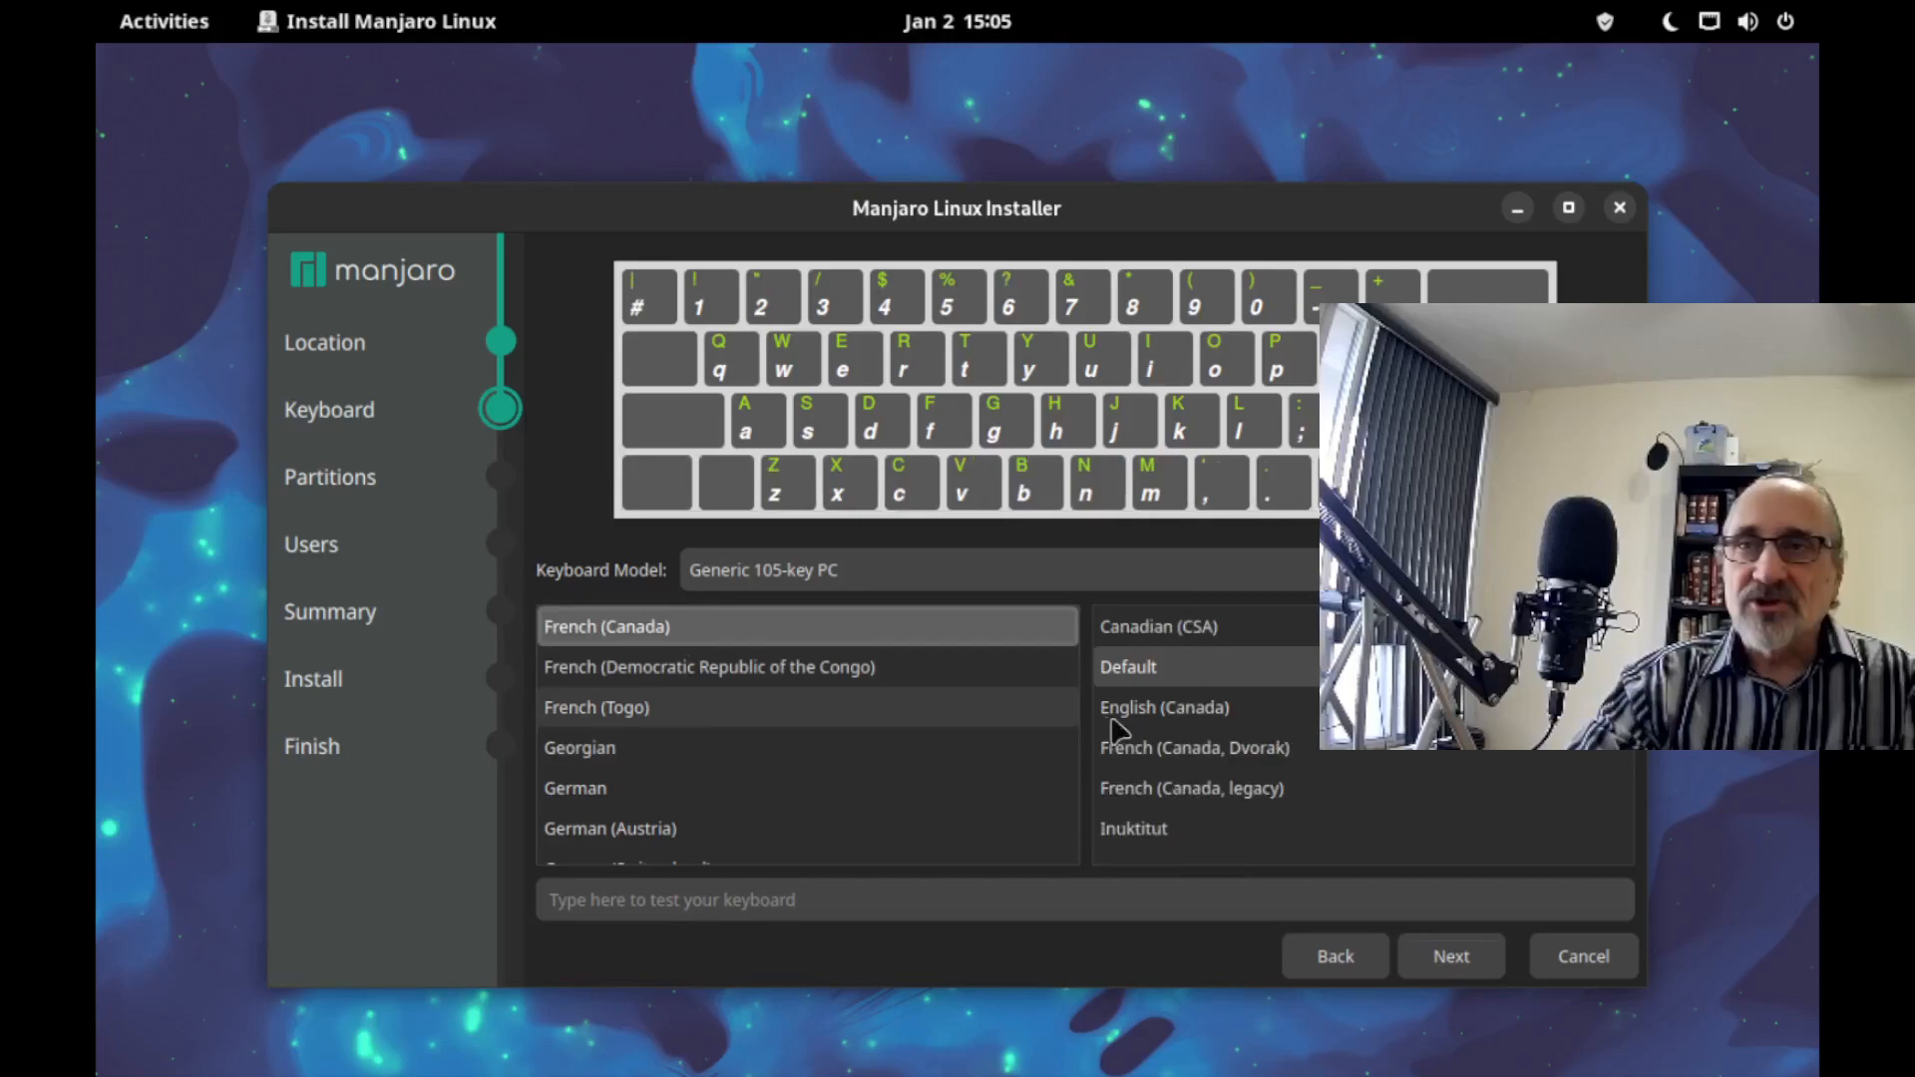
{"action": "left_click", "coordinate": [1254, 715]}
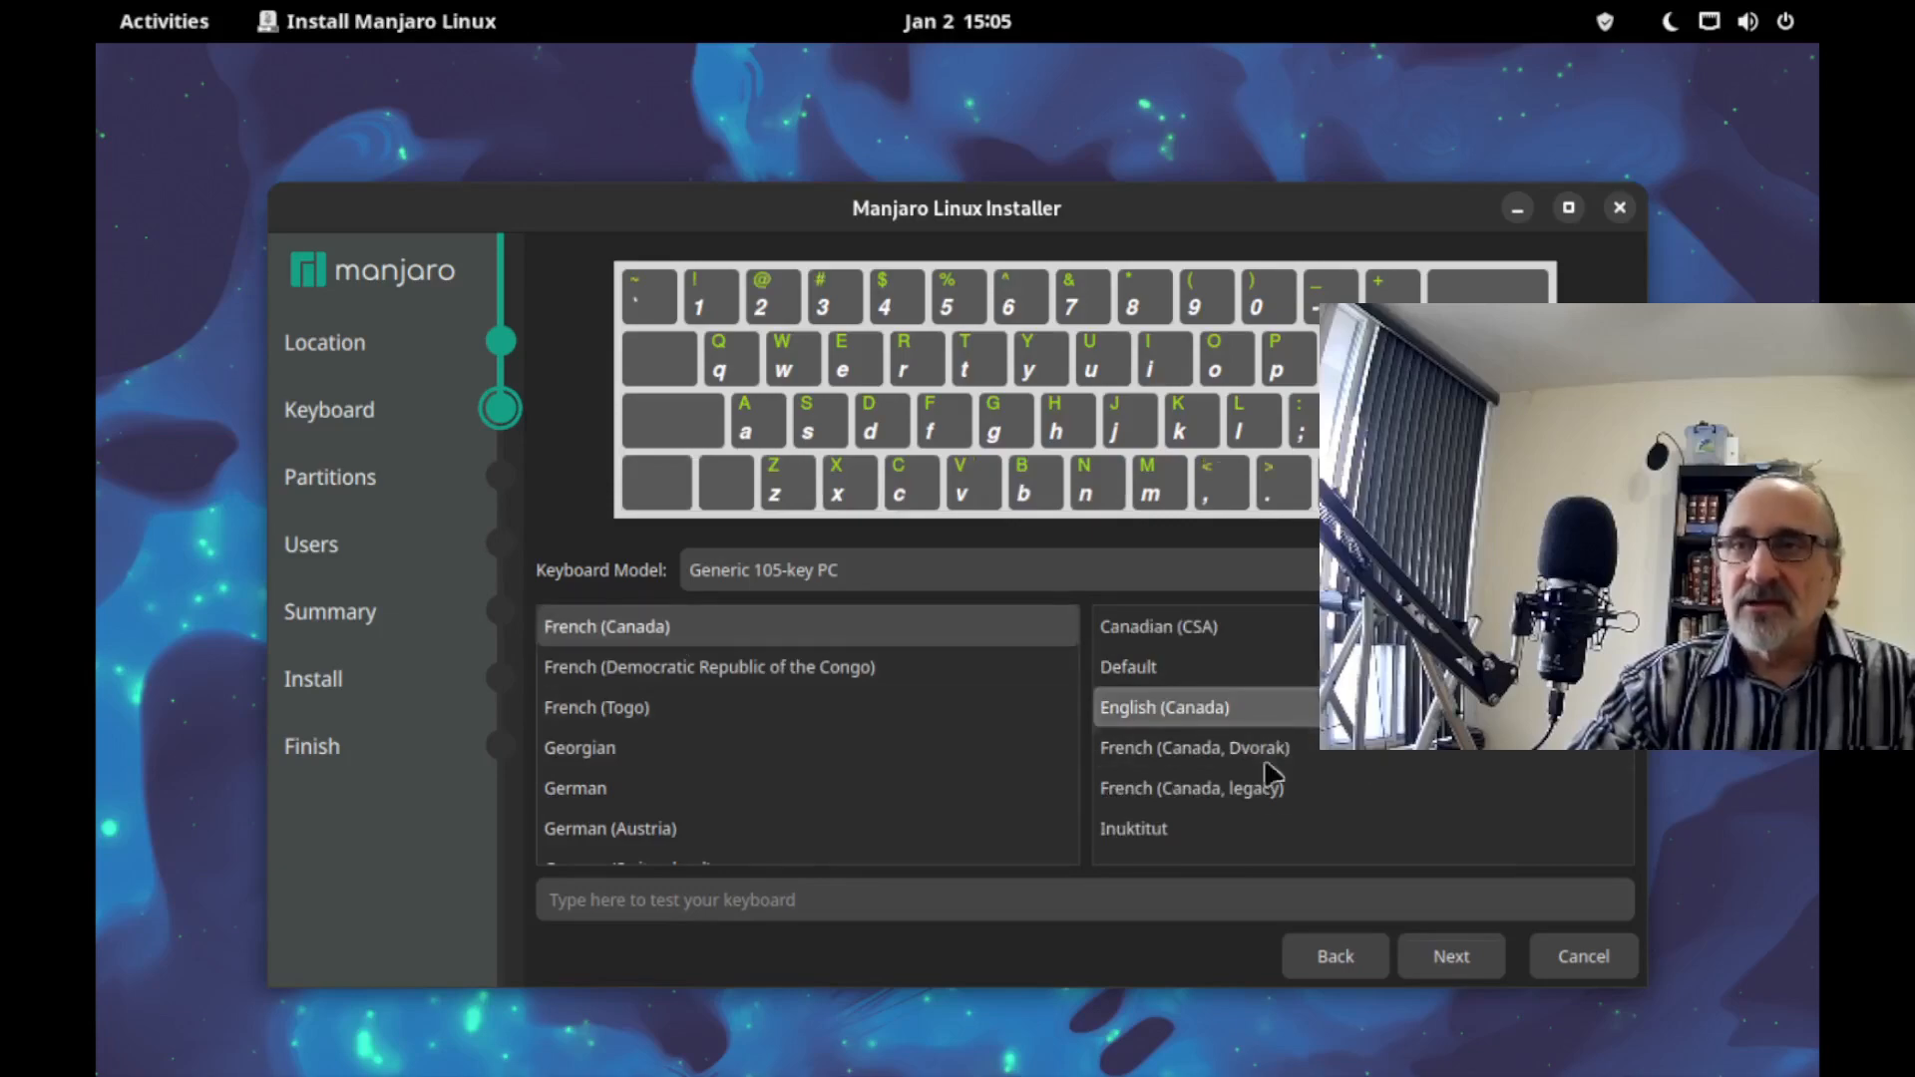
{"action": "left_click", "coordinate": [1448, 952]}
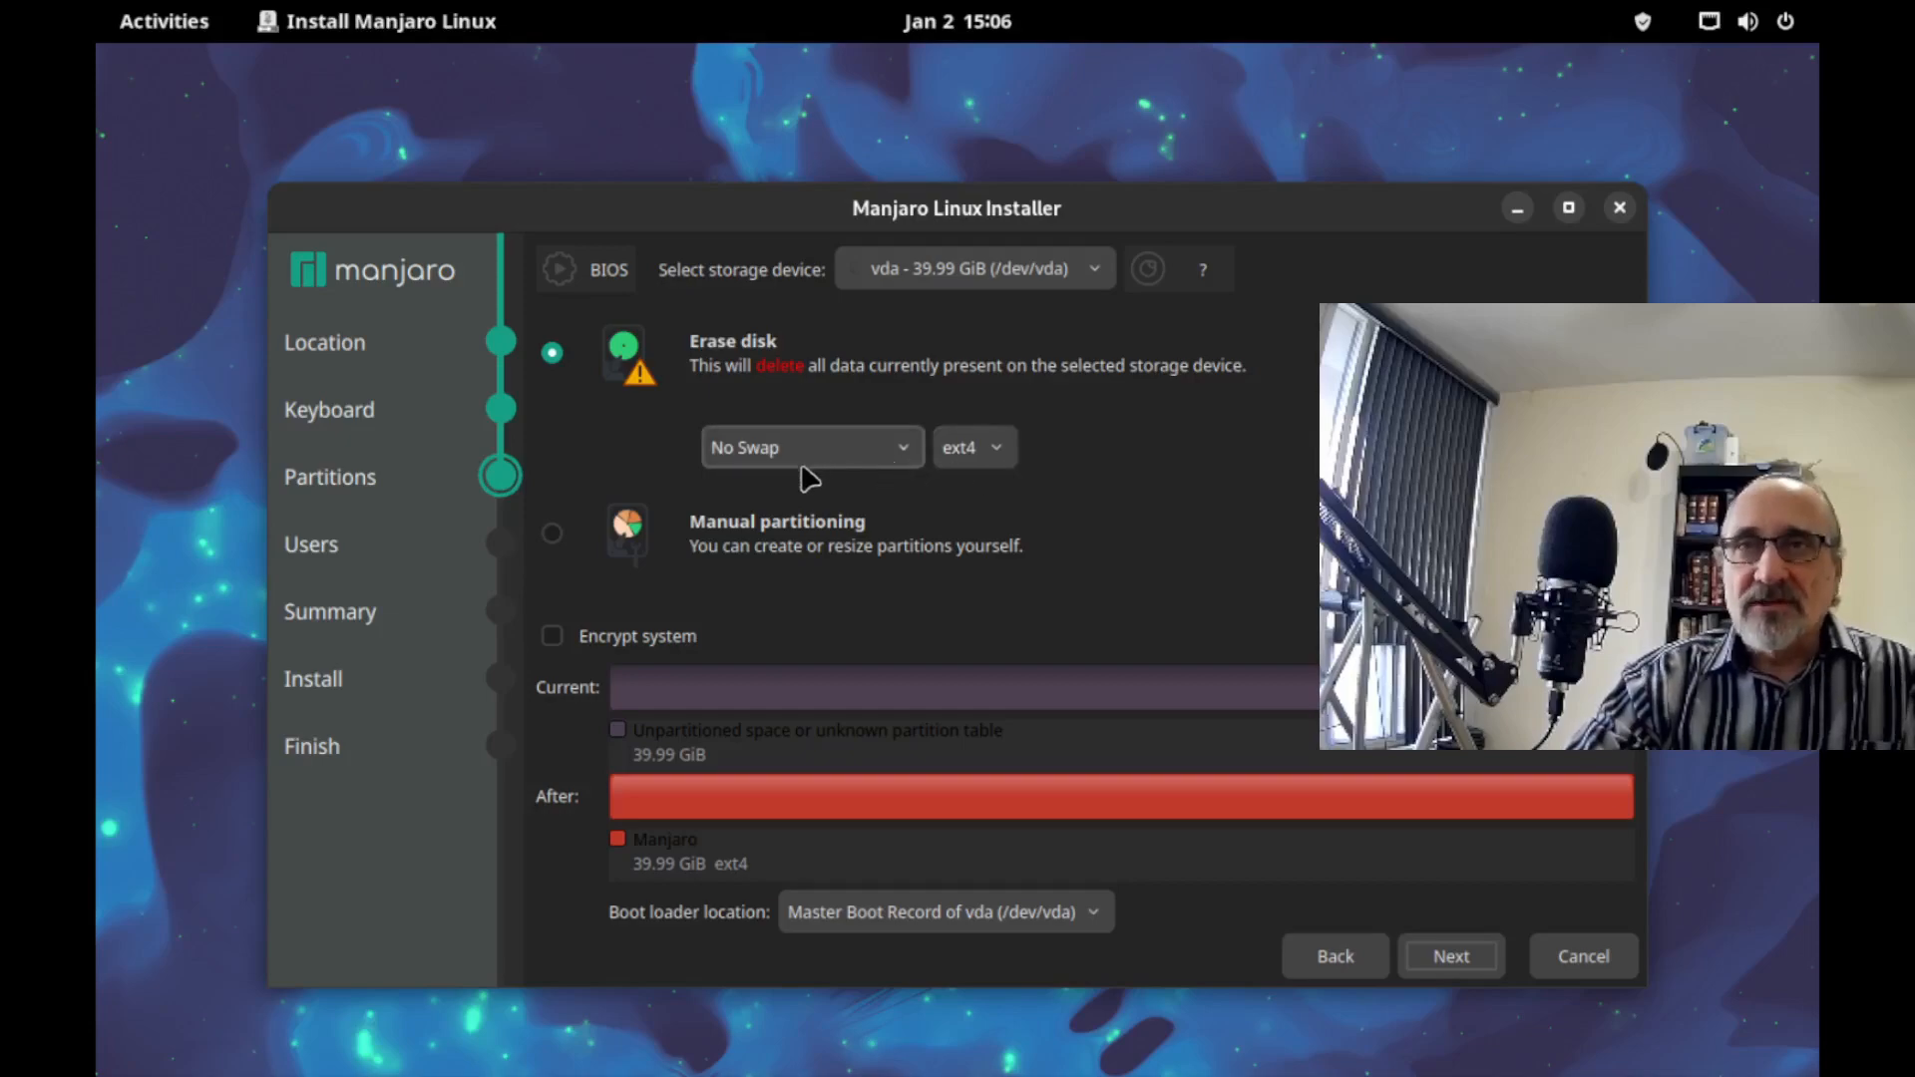
{"action": "left_click", "coordinate": [907, 447]}
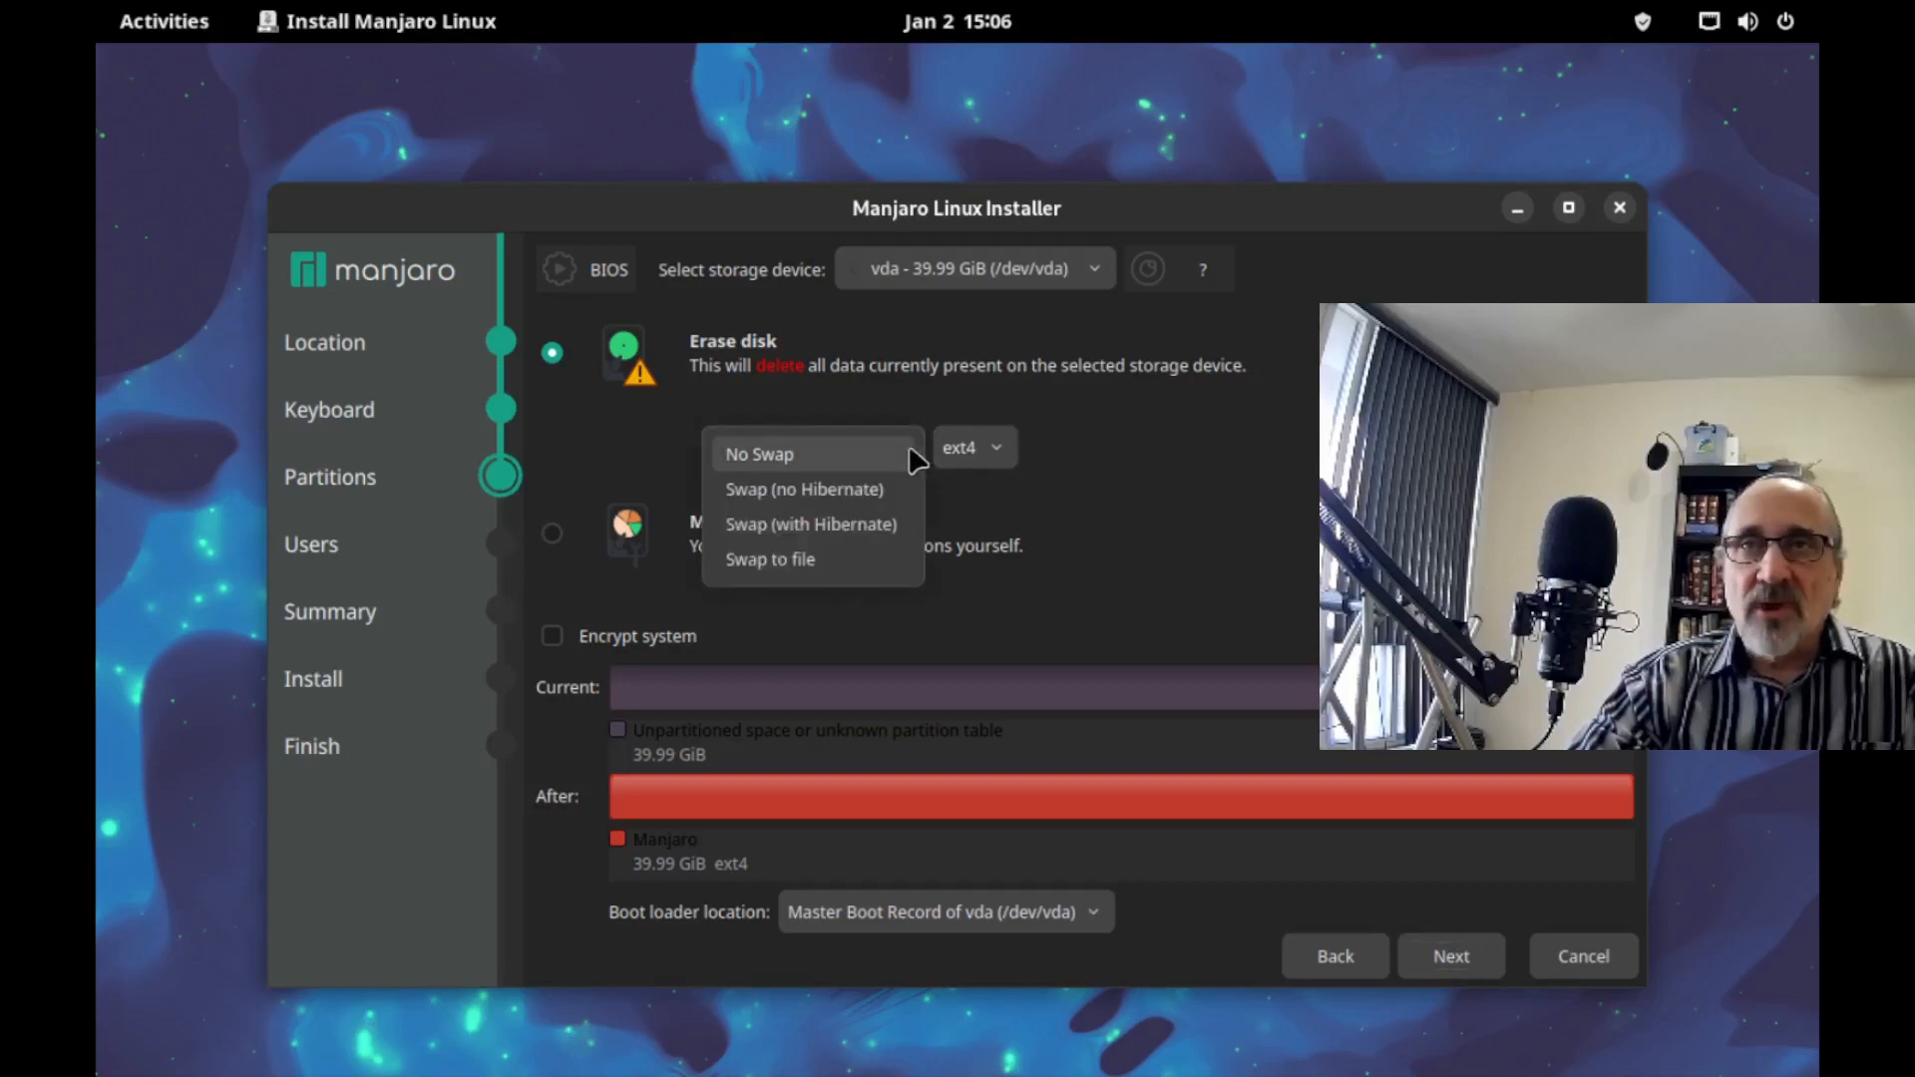
{"action": "left_click", "coordinate": [793, 560]}
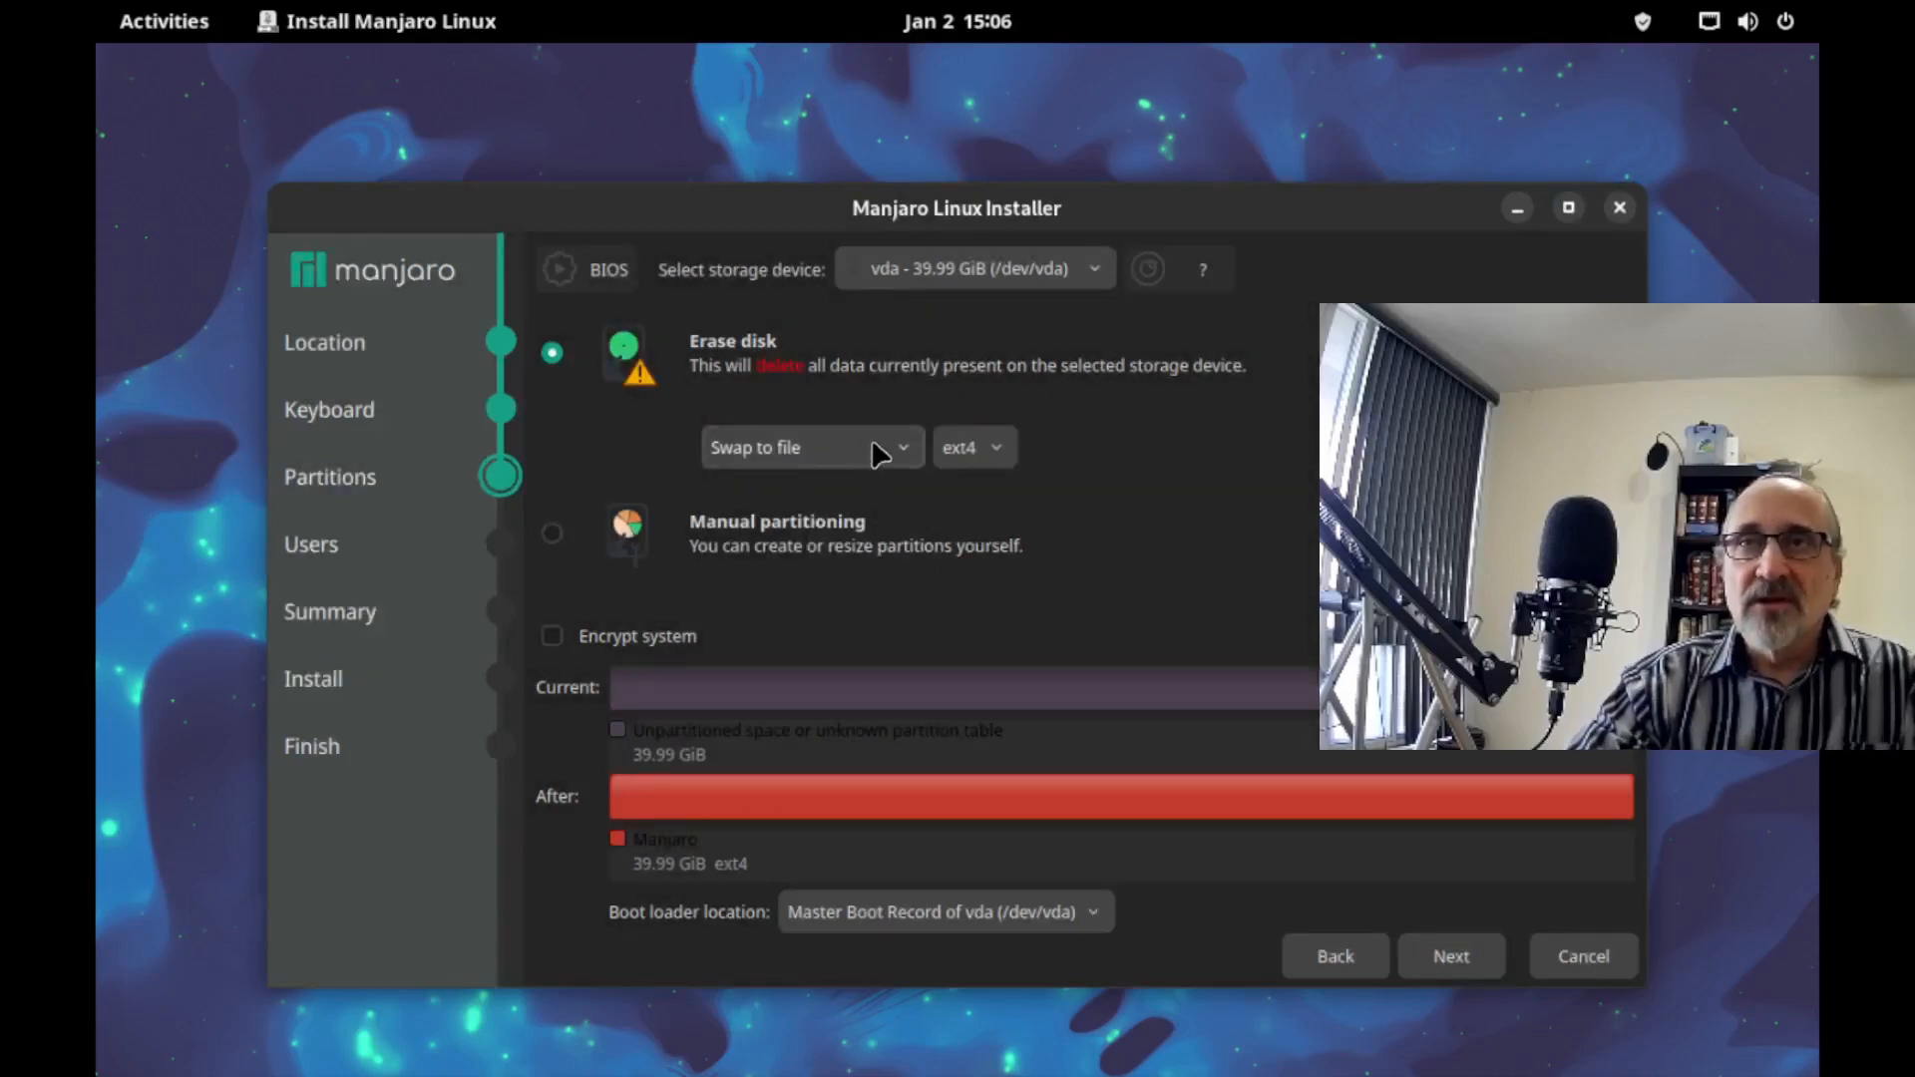
{"action": "left_click", "coordinate": [907, 448]}
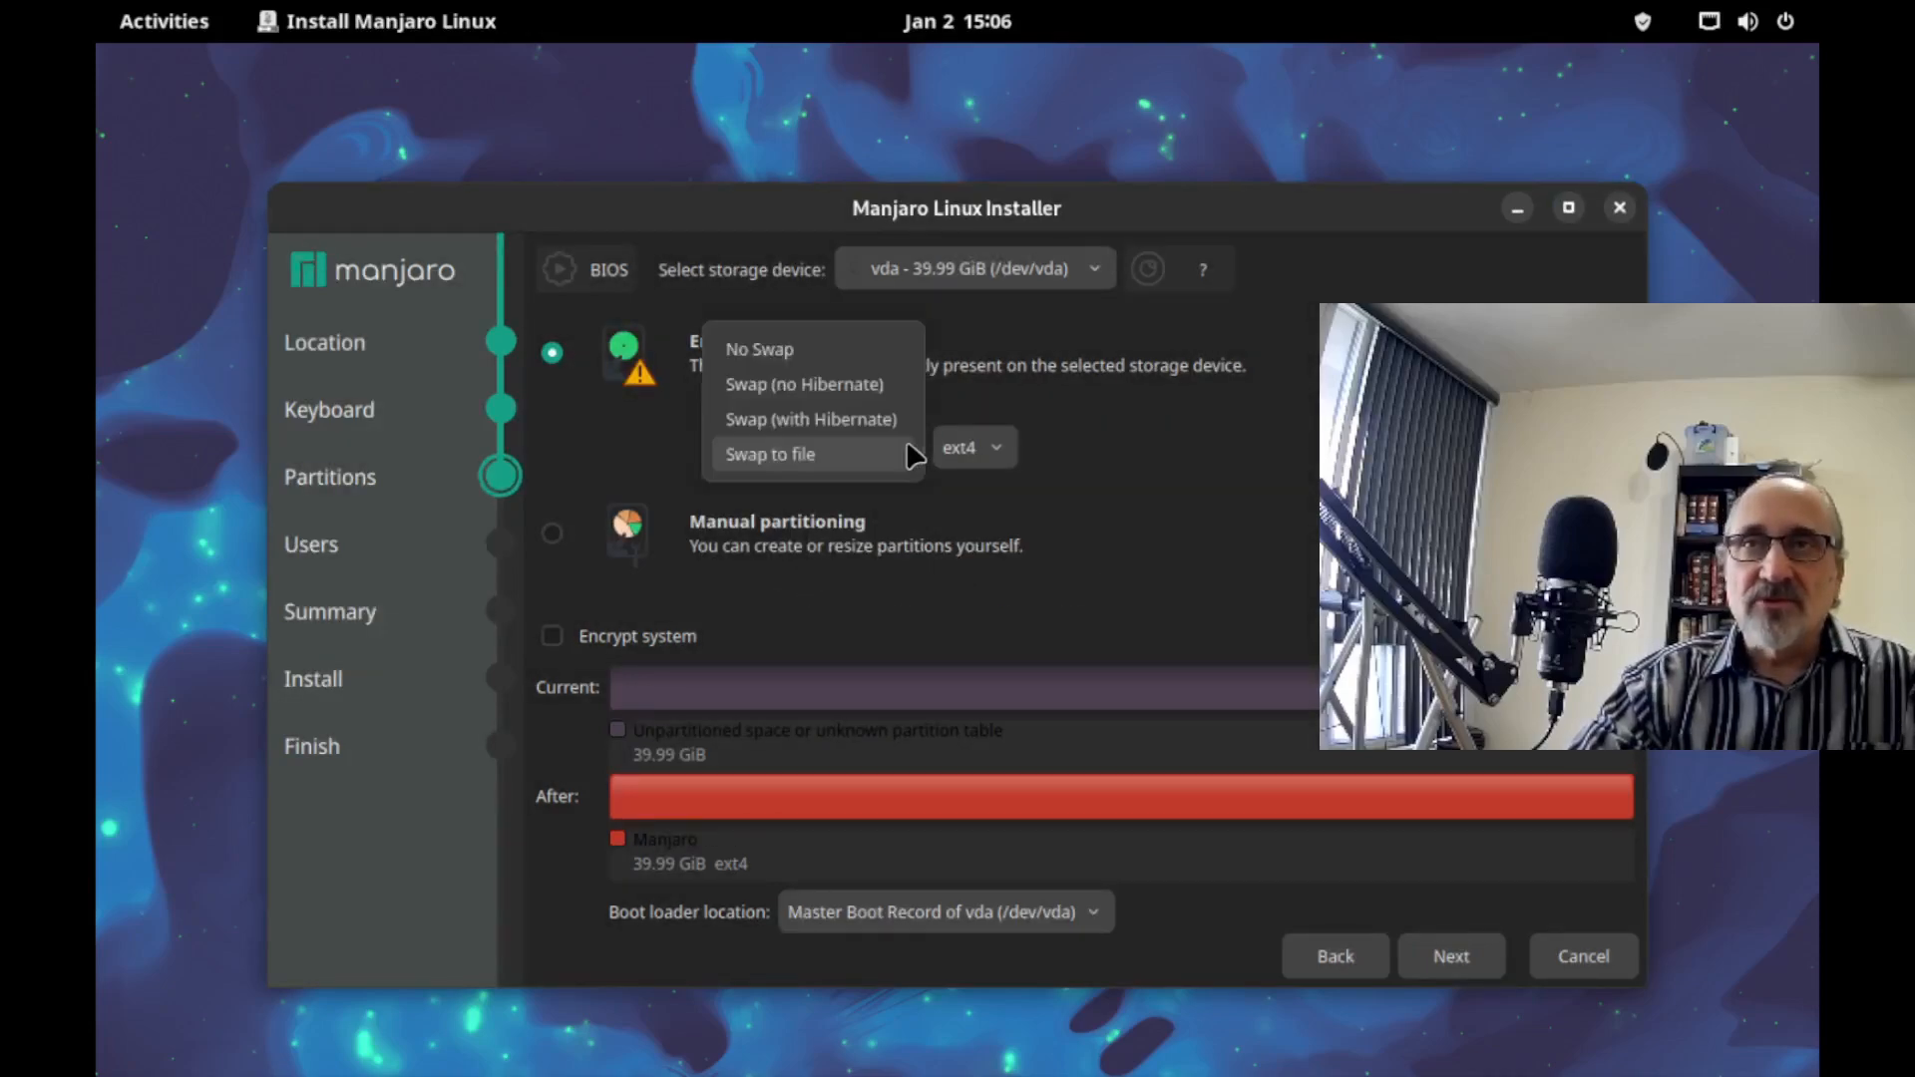
{"action": "left_click", "coordinate": [829, 342]}
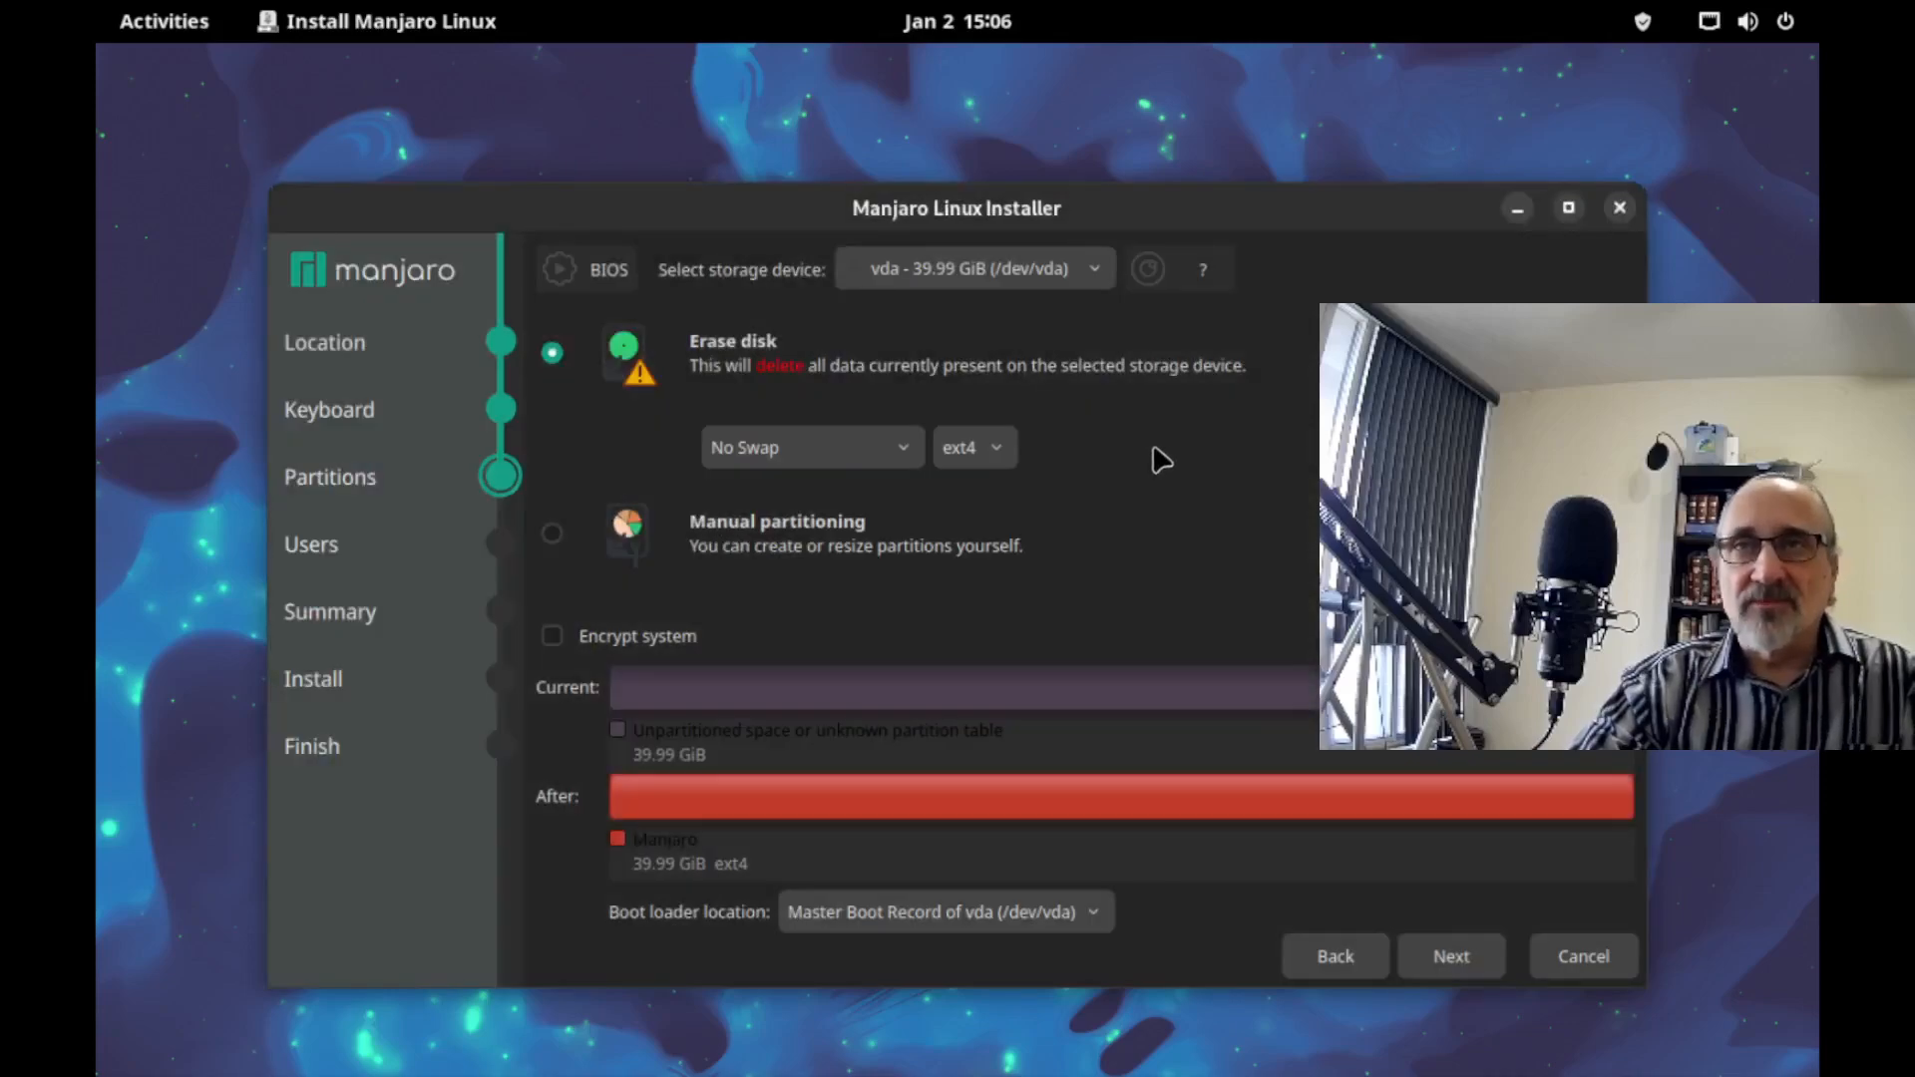
Choose ext4 as the file system for the erased disk and continue to the user settings.
{"action": "left_click", "coordinate": [998, 469]}
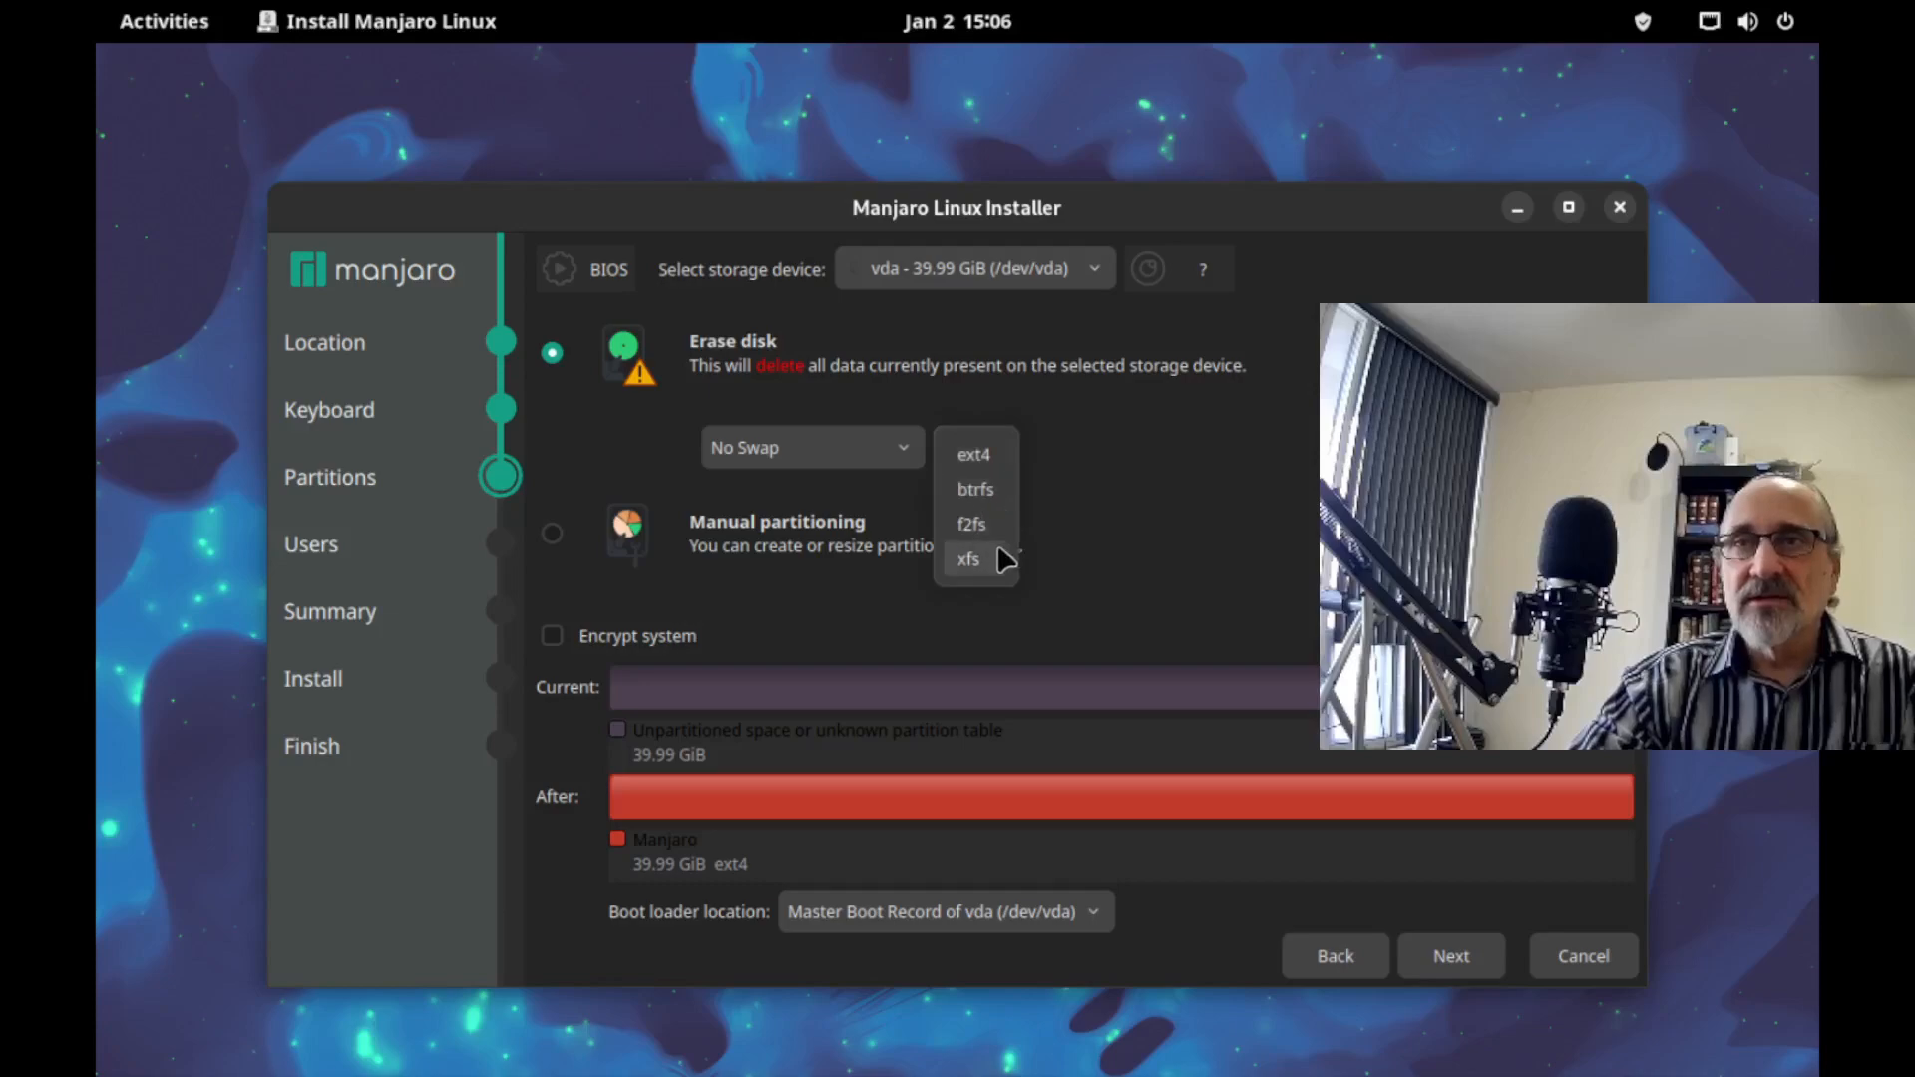
{"action": "left_click", "coordinate": [993, 454]}
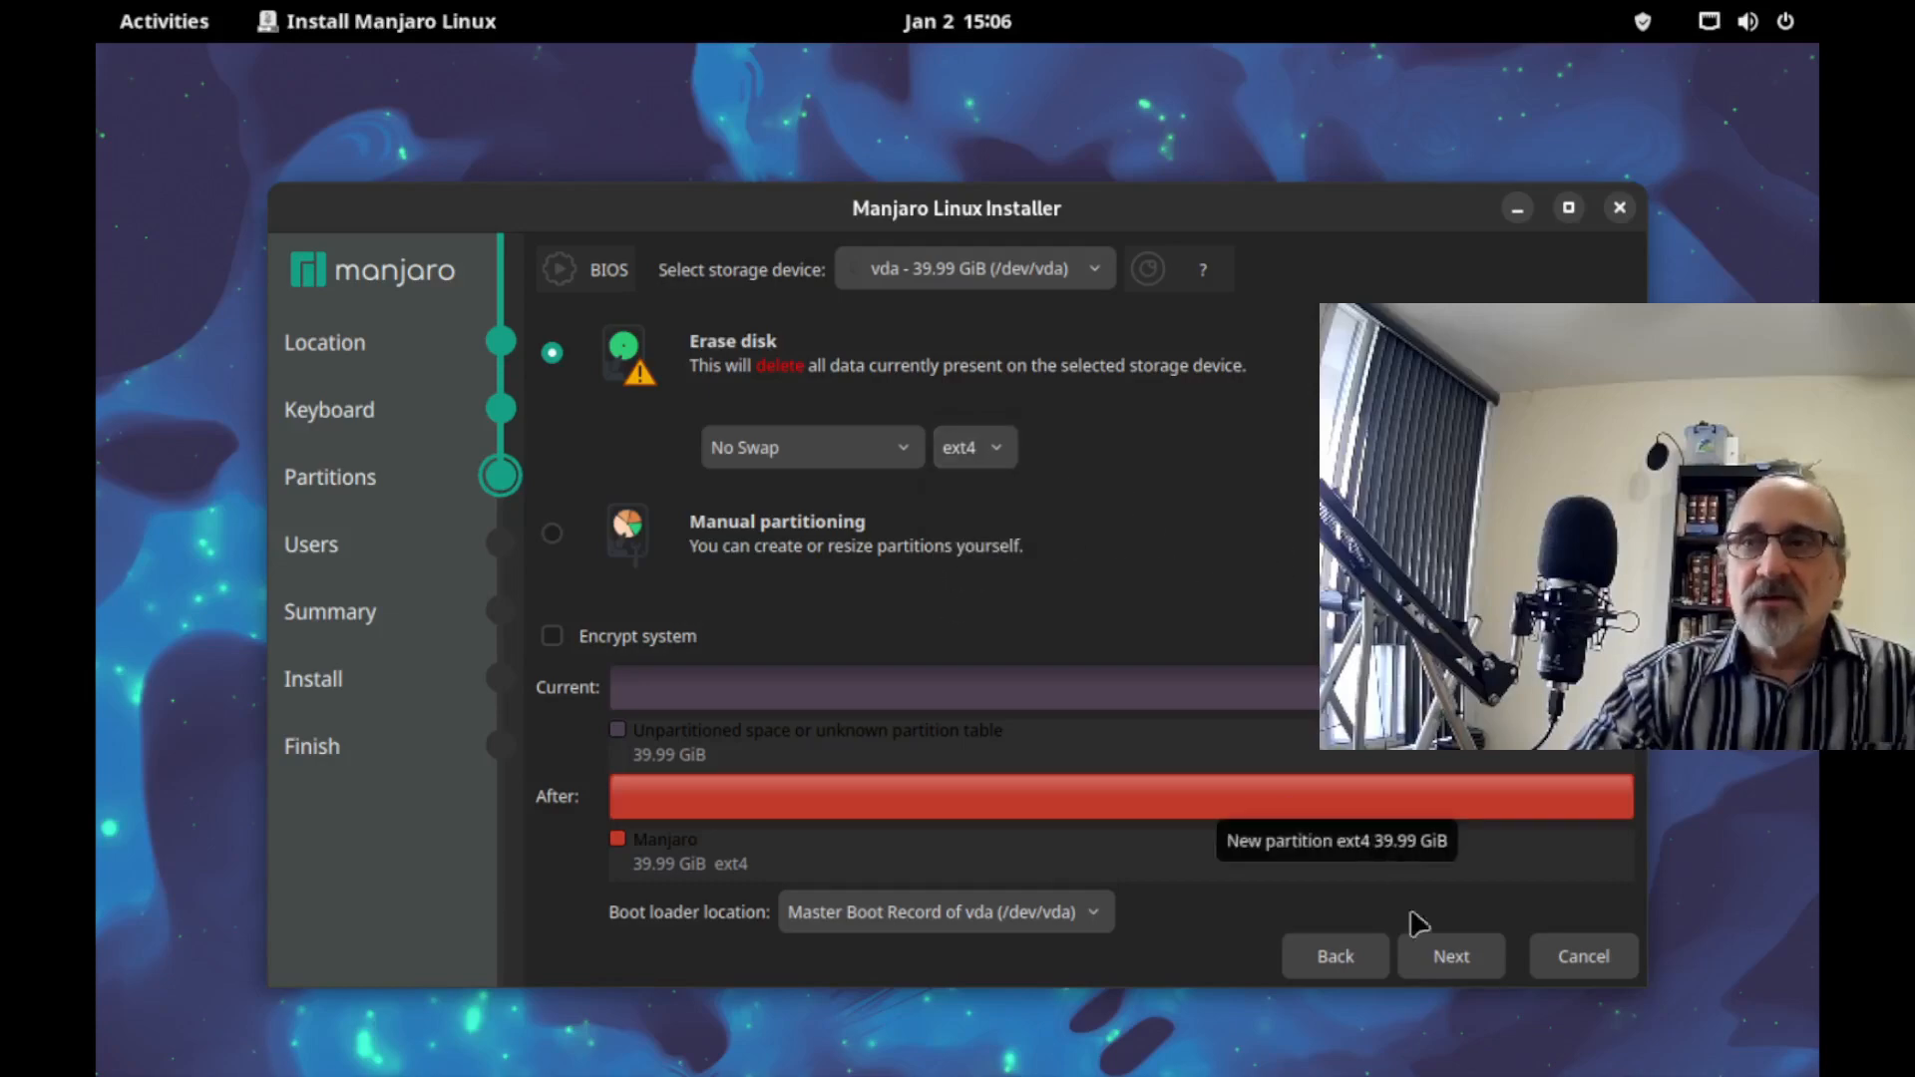
{"action": "left_click", "coordinate": [1452, 960]}
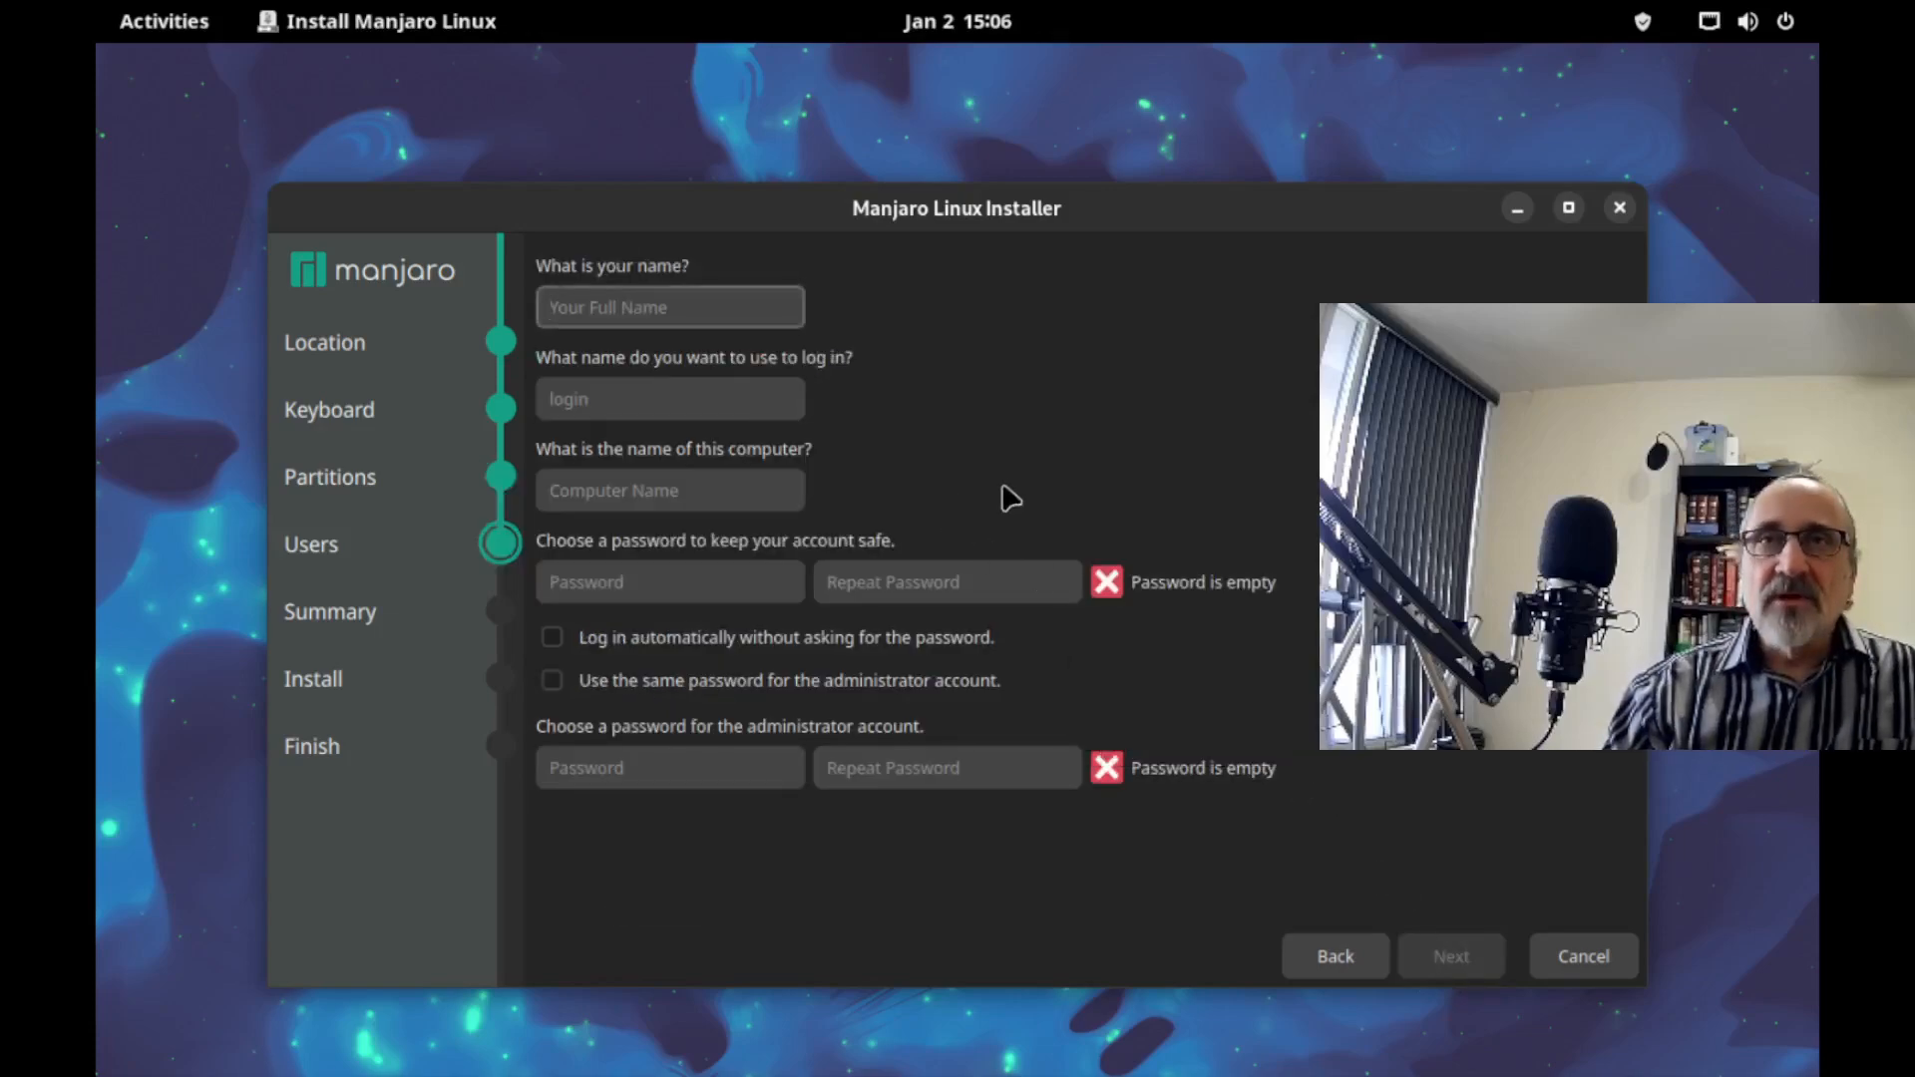
Enter the user's name for the new account and name the computer ManjaroGnome.
{"action": "type", "text": "mench"}
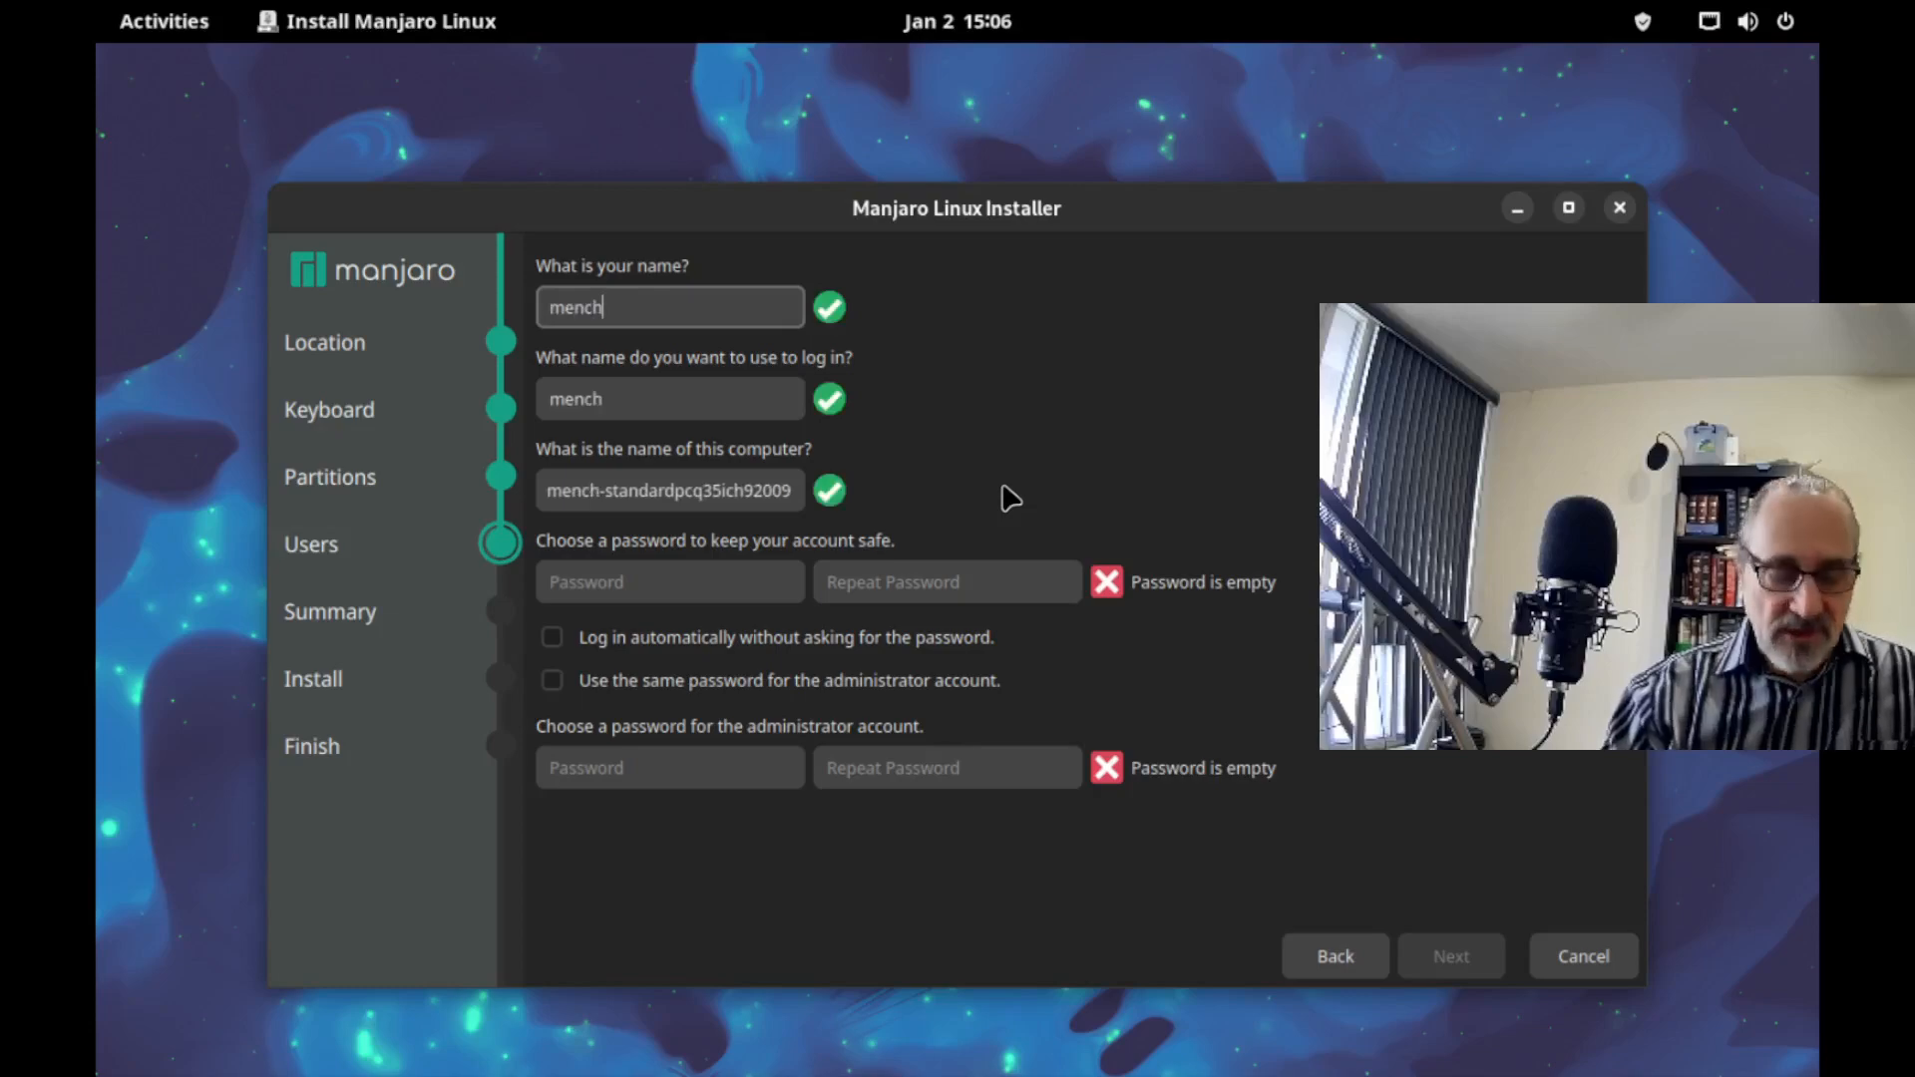
{"action": "key", "text": "Tab"}
{"action": "key", "text": "Tab"}
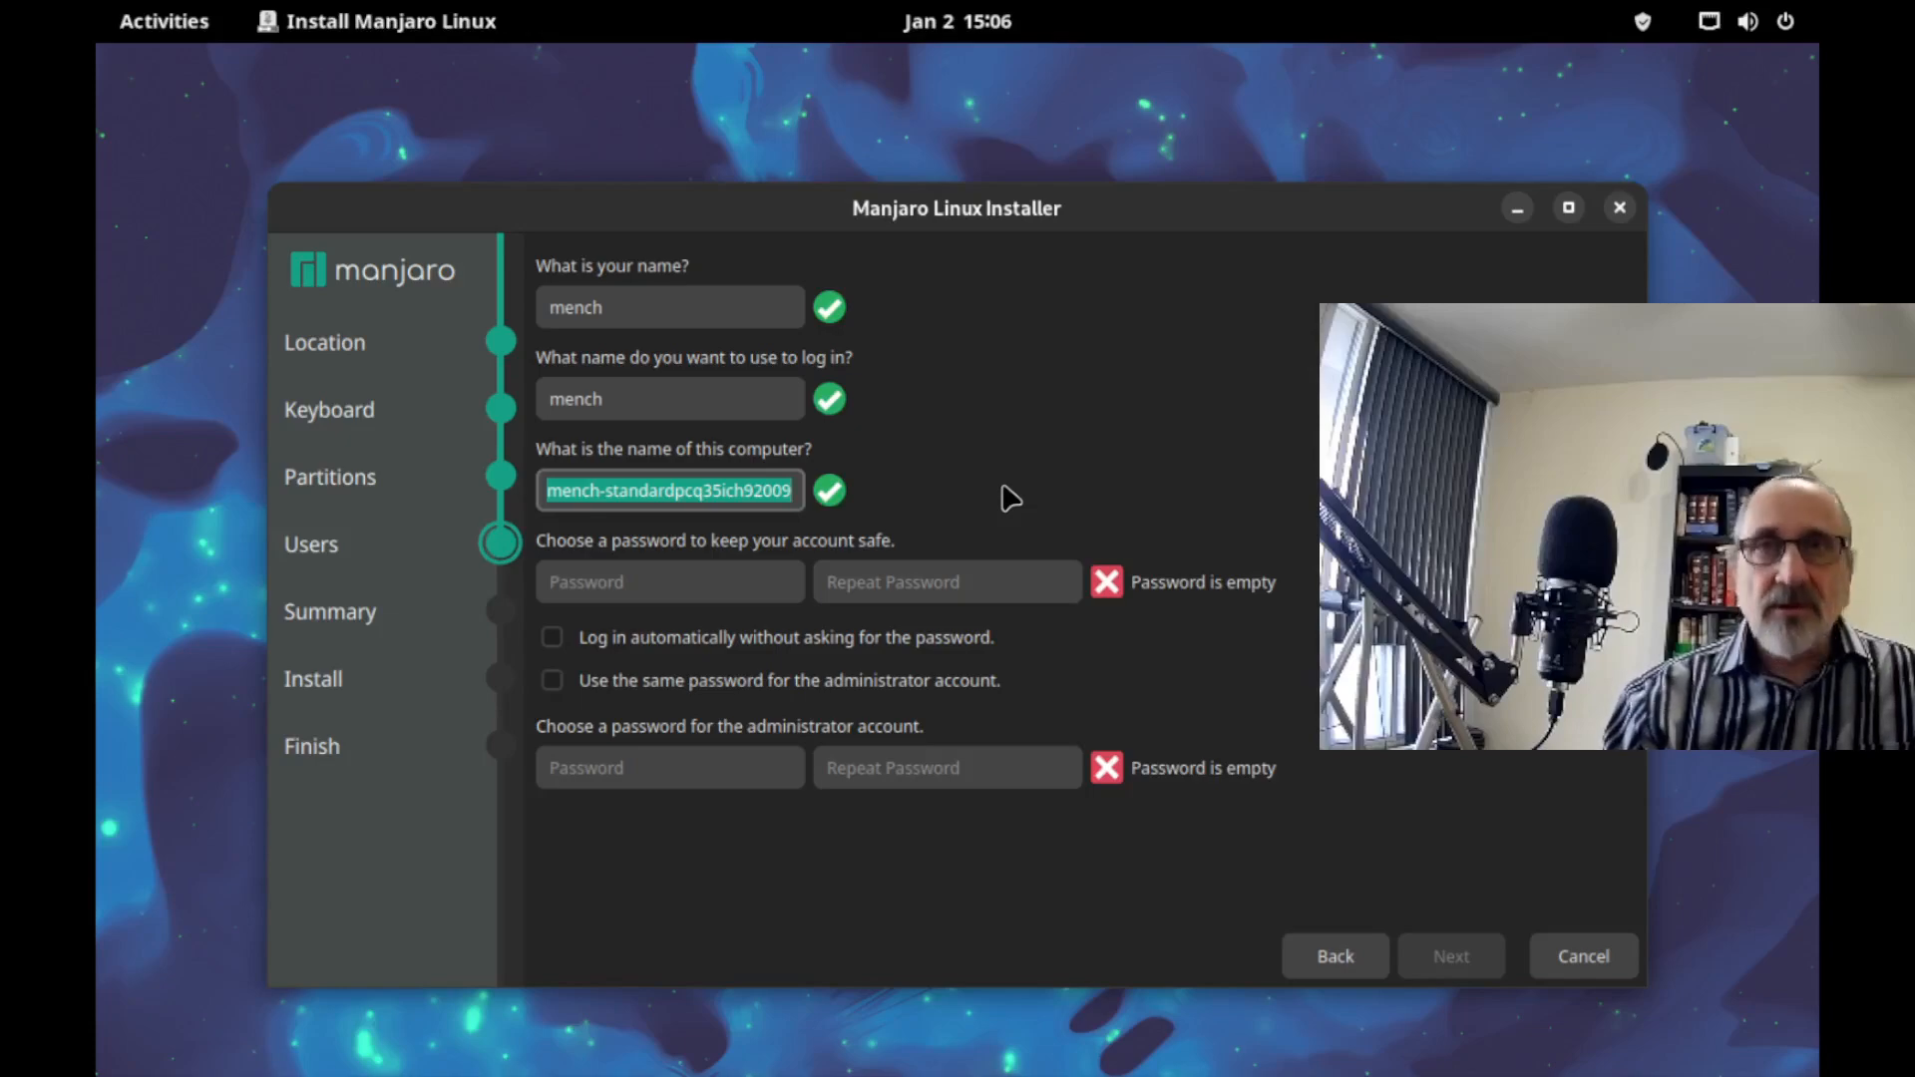
{"action": "type", "text": "manjaro"}
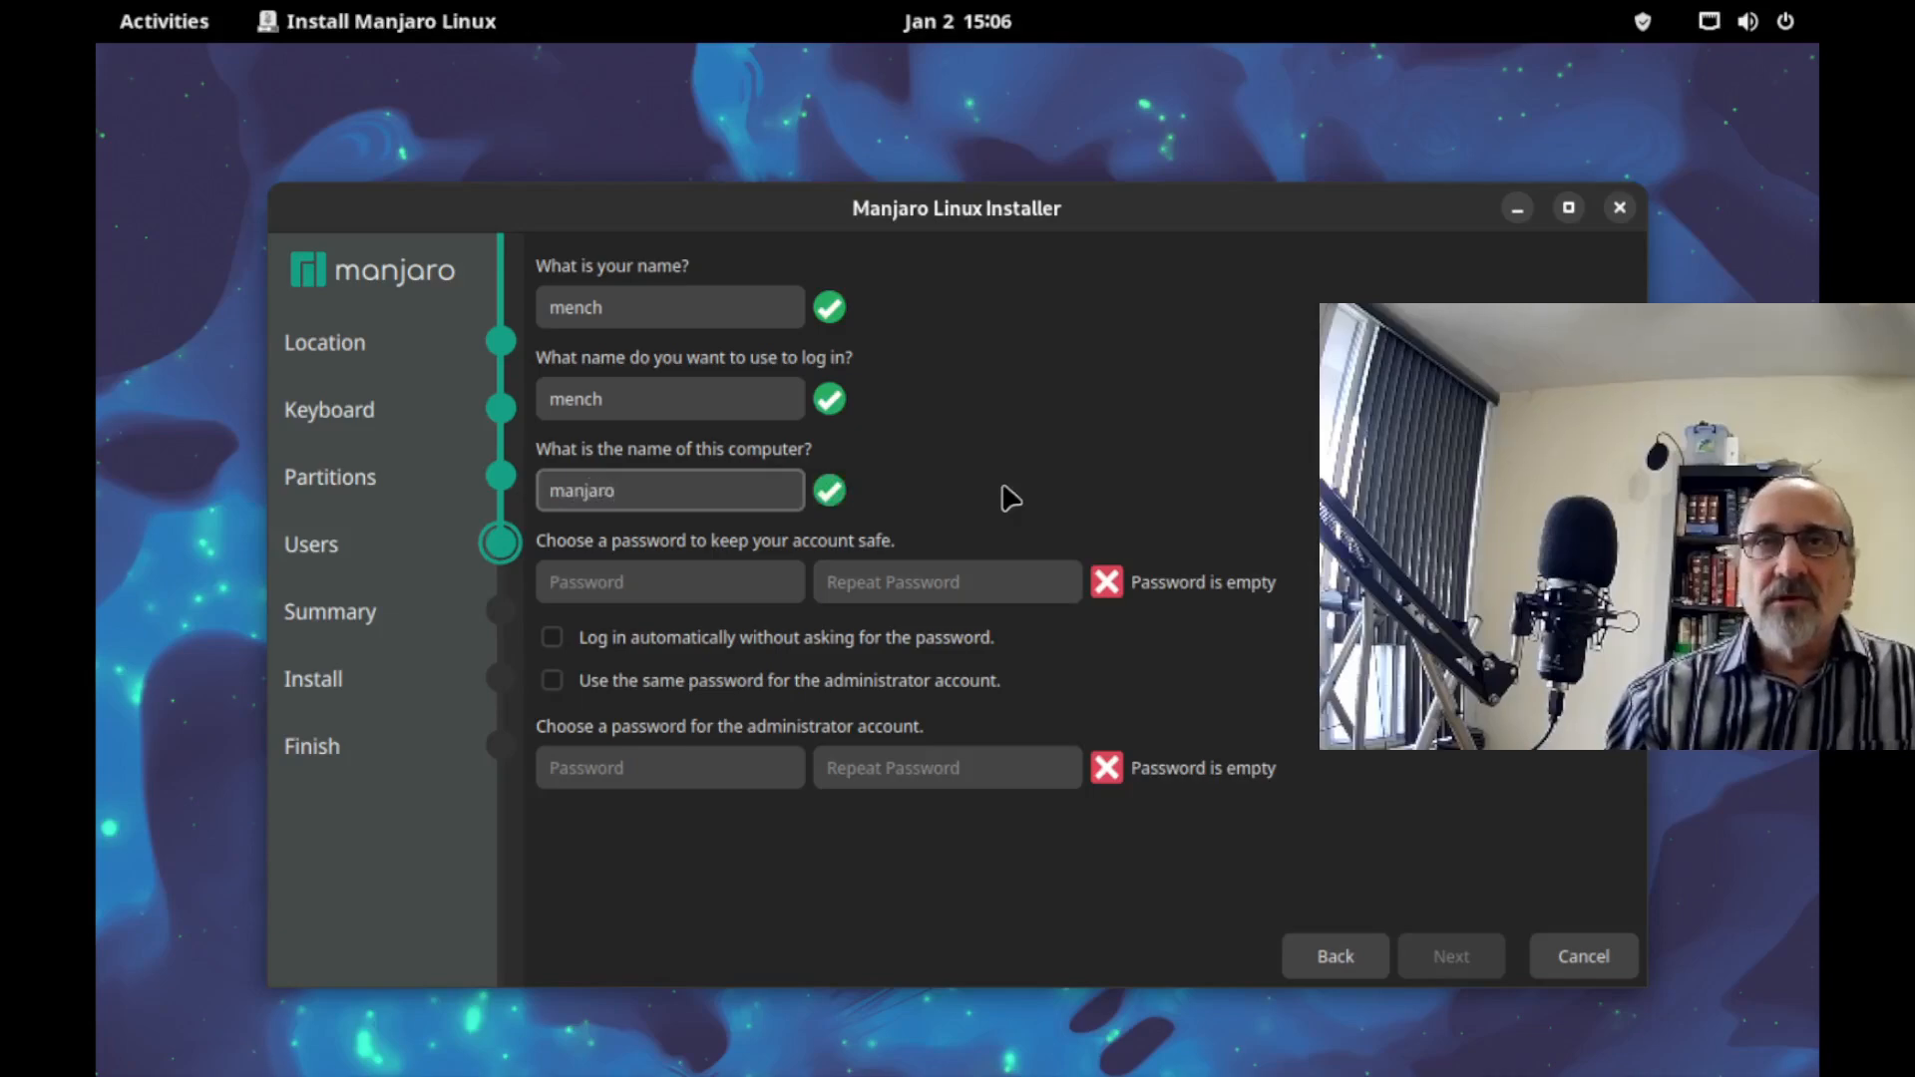
{"action": "key", "text": "BackSpace"}
{"action": "key", "text": "BackSpace"}
{"action": "key", "text": "BackSpace"}
{"action": "key", "text": "BackSpace"}
{"action": "key", "text": "BackSpace"}
{"action": "key", "text": "BackSpace"}
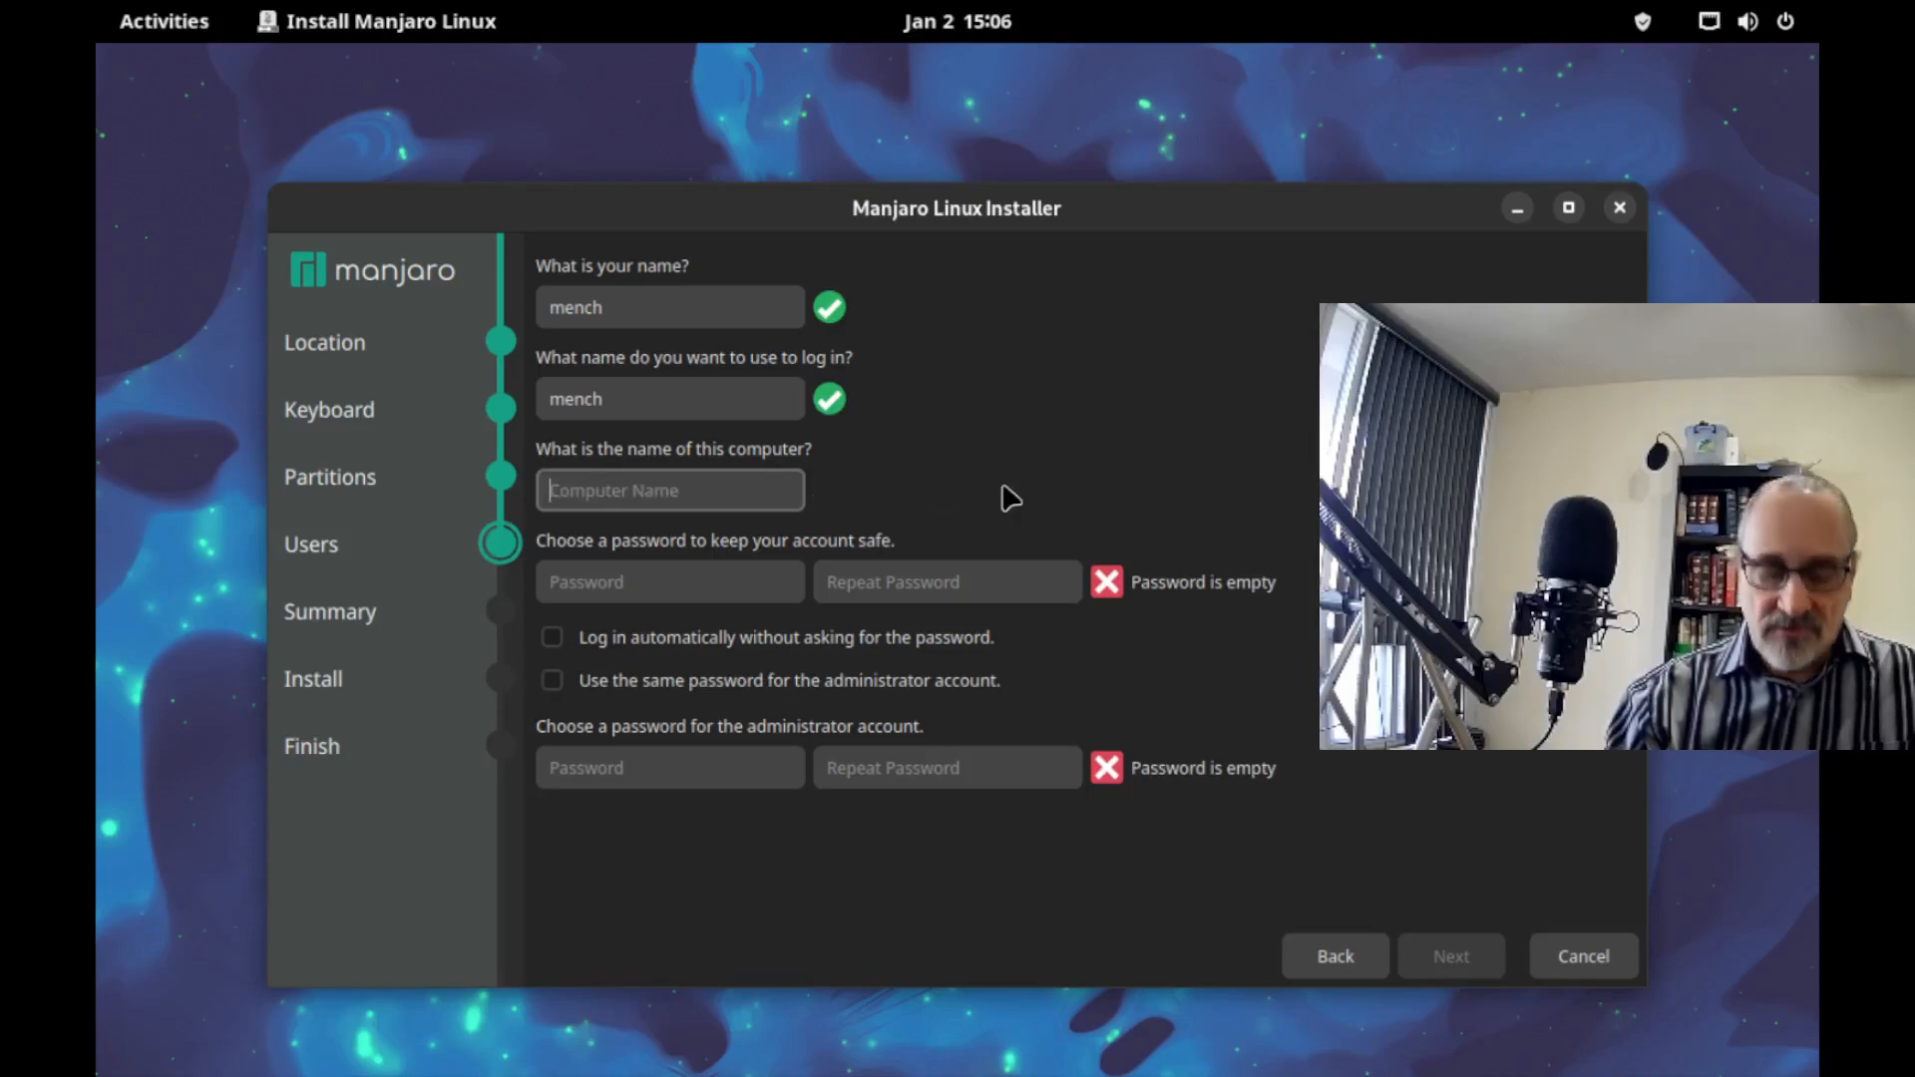
{"action": "type", "text": "ManjaroGnome"}
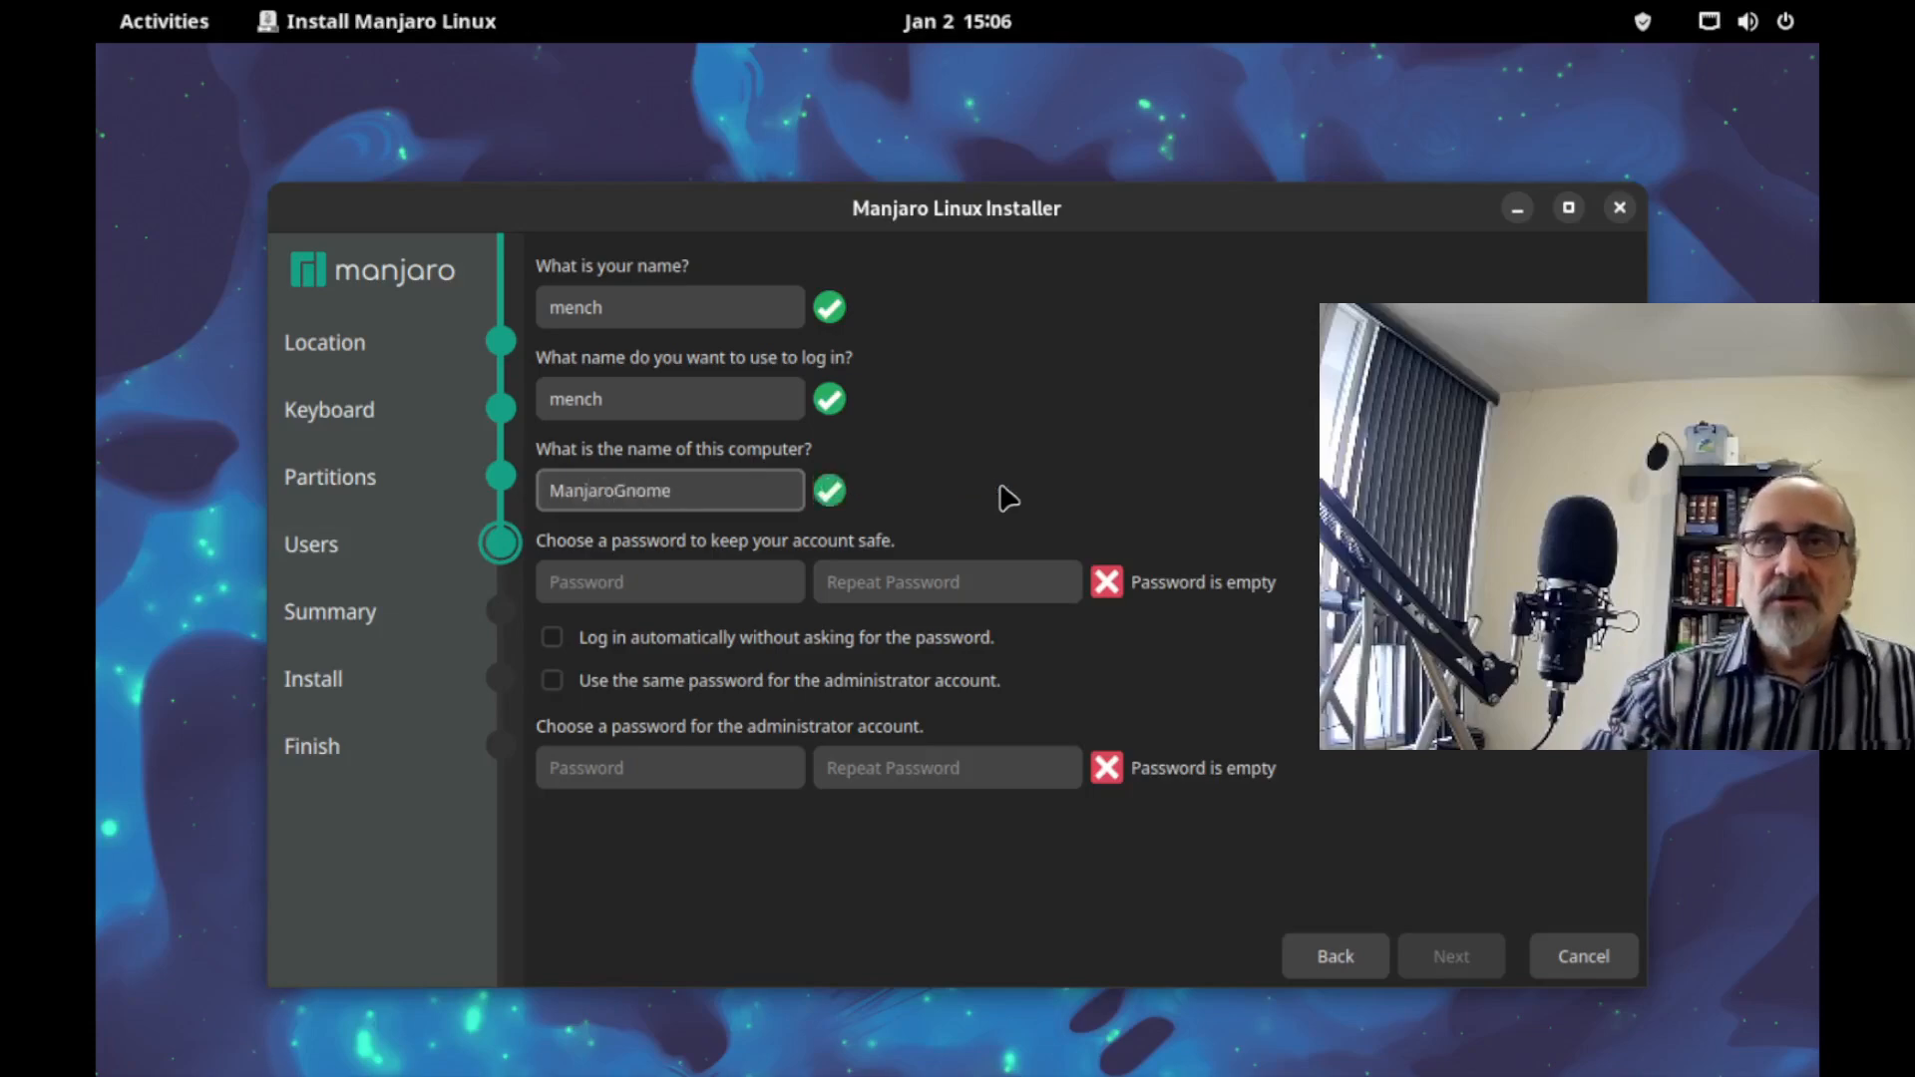
Enter and repeat the account password, use the same password for the administrator account, and continue to the installation summary.
{"action": "left_click", "coordinate": [706, 581]}
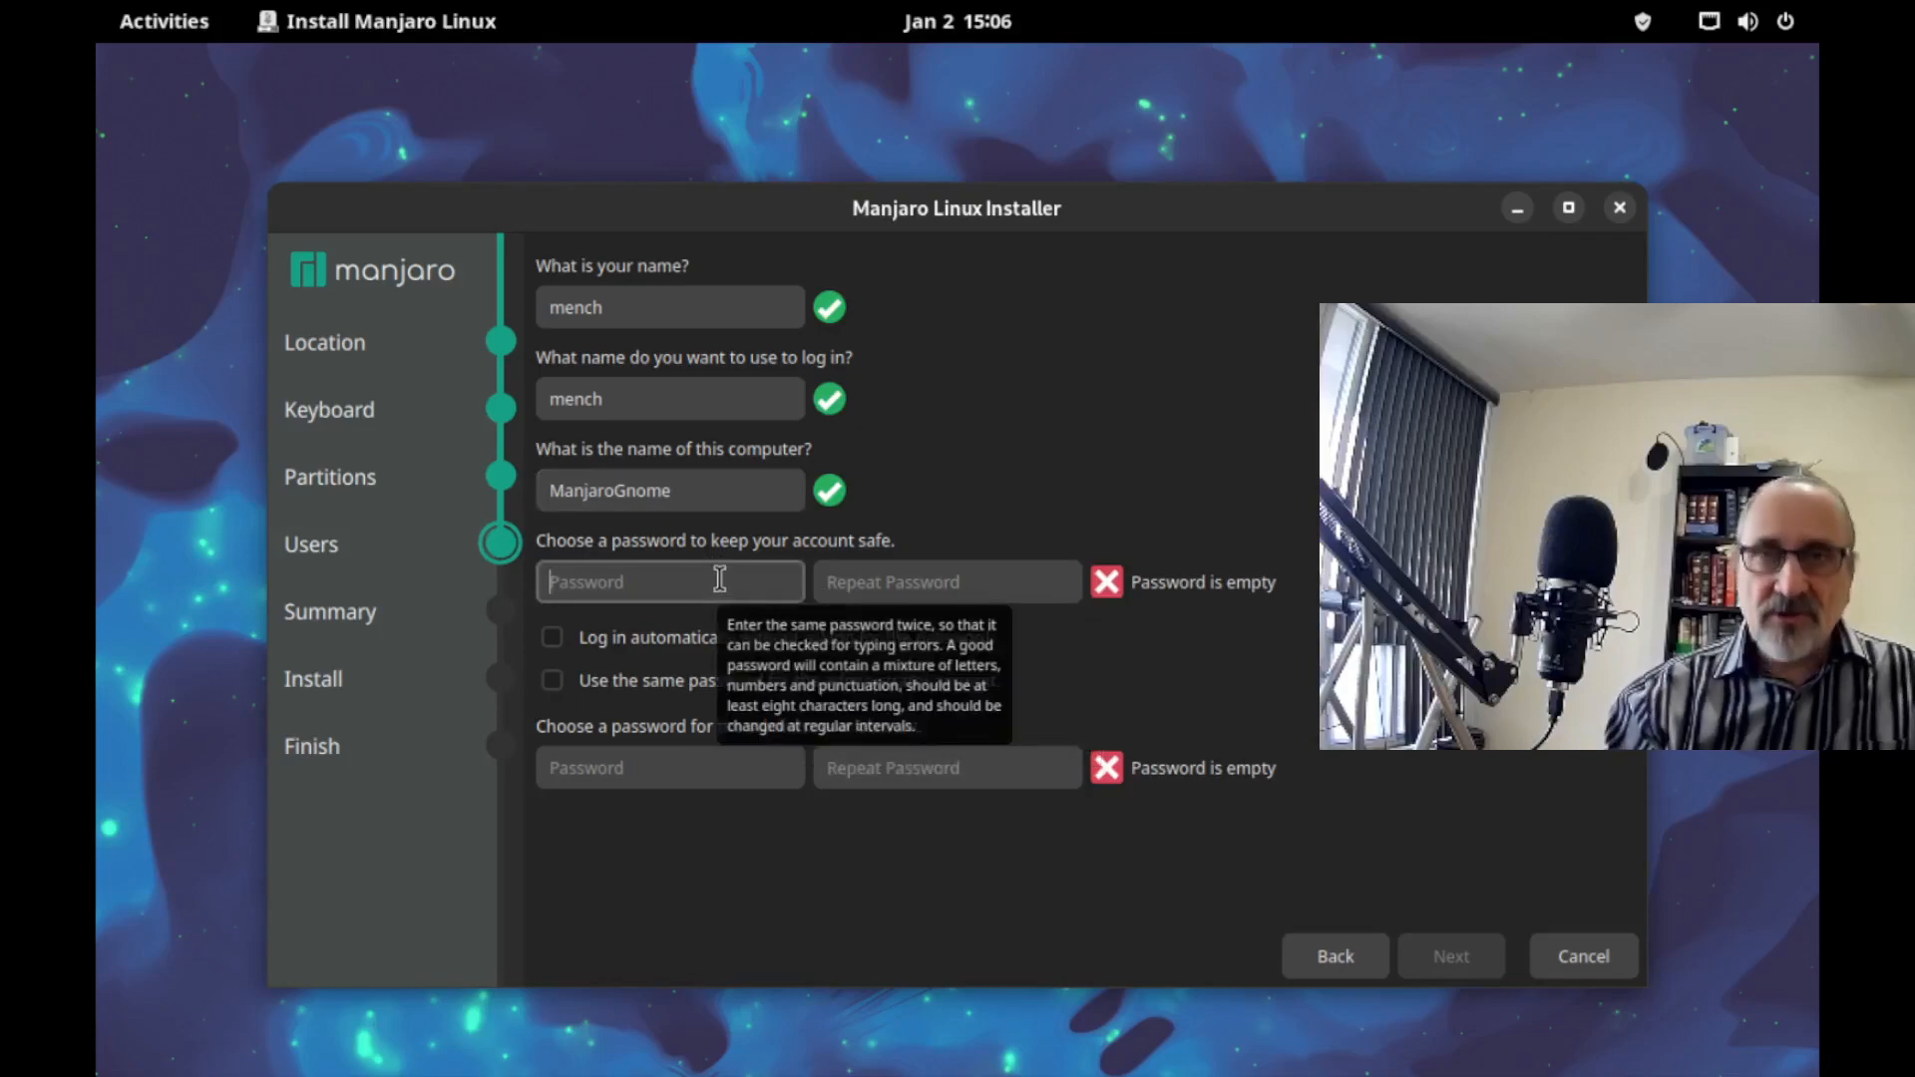
{"action": "type", "text": "••"}
{"action": "left_click", "coordinate": [948, 582]}
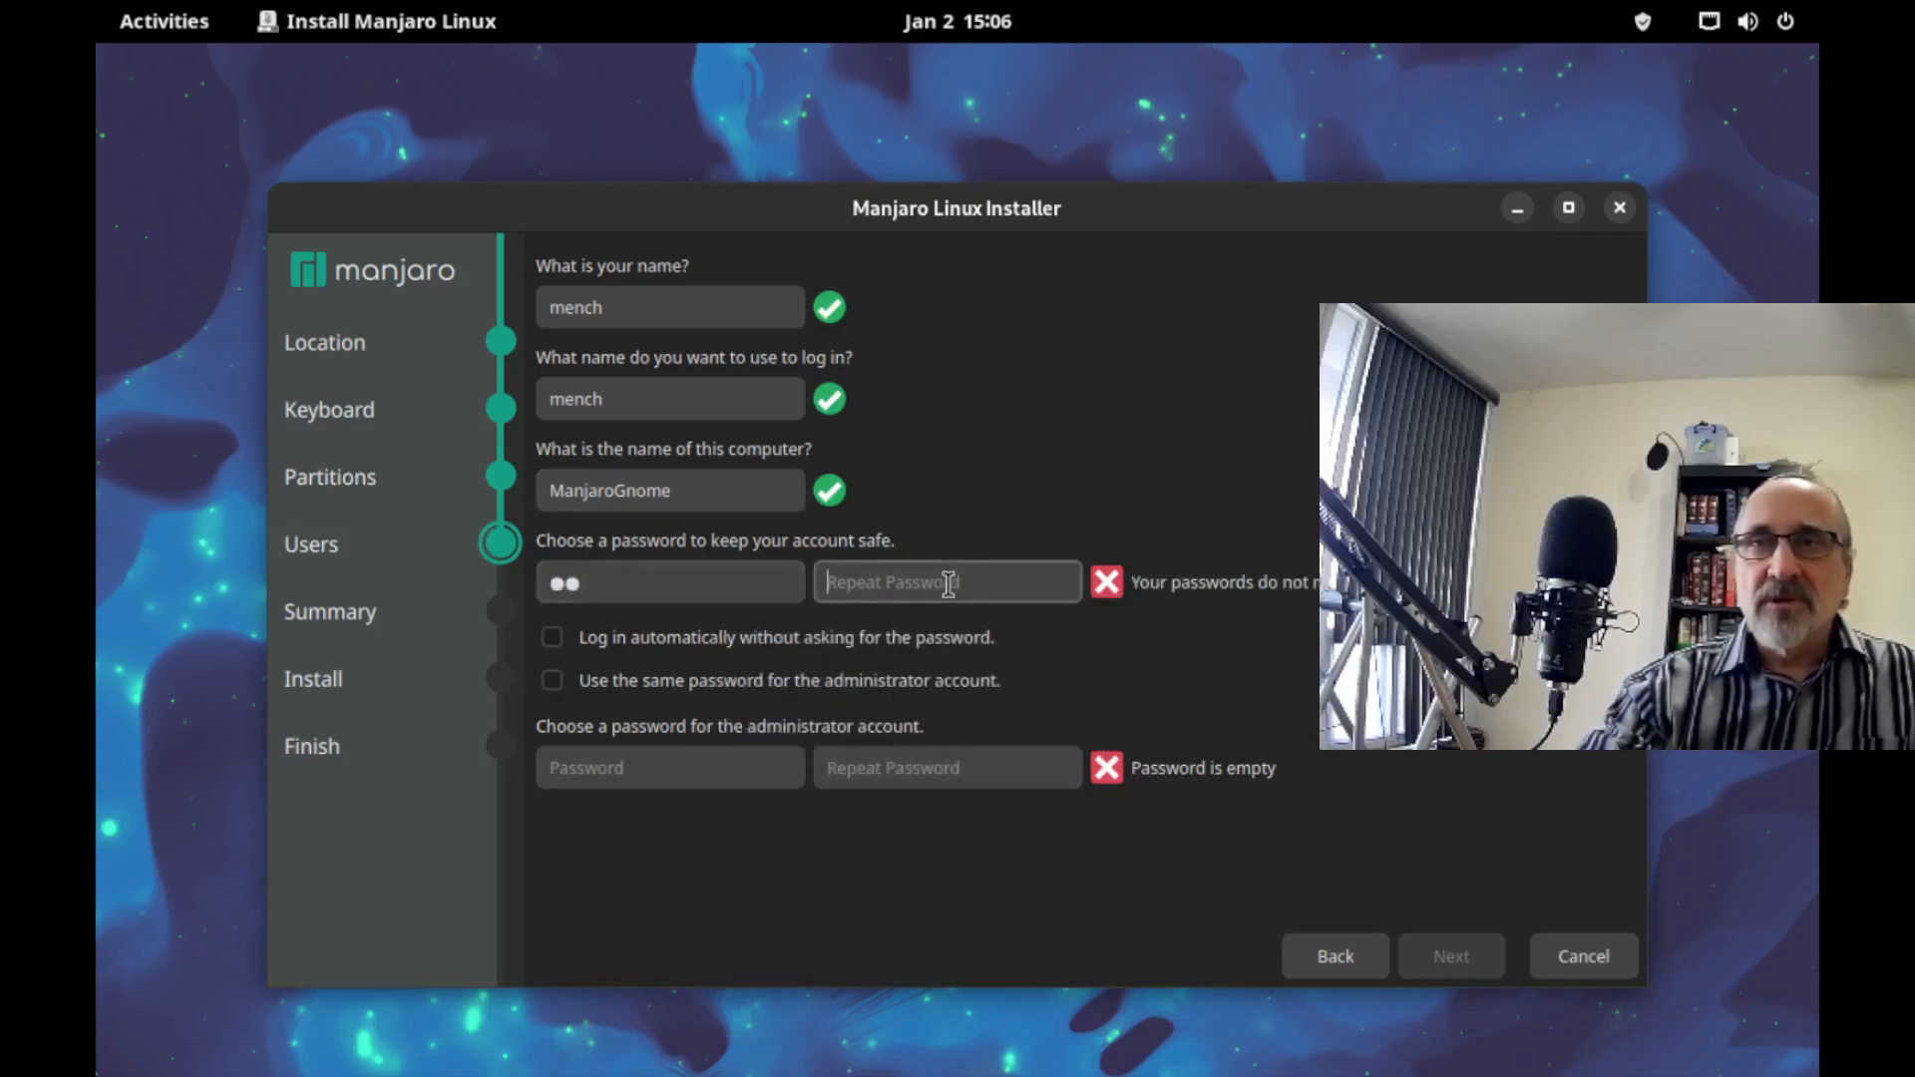
{"action": "type", "text": "••"}
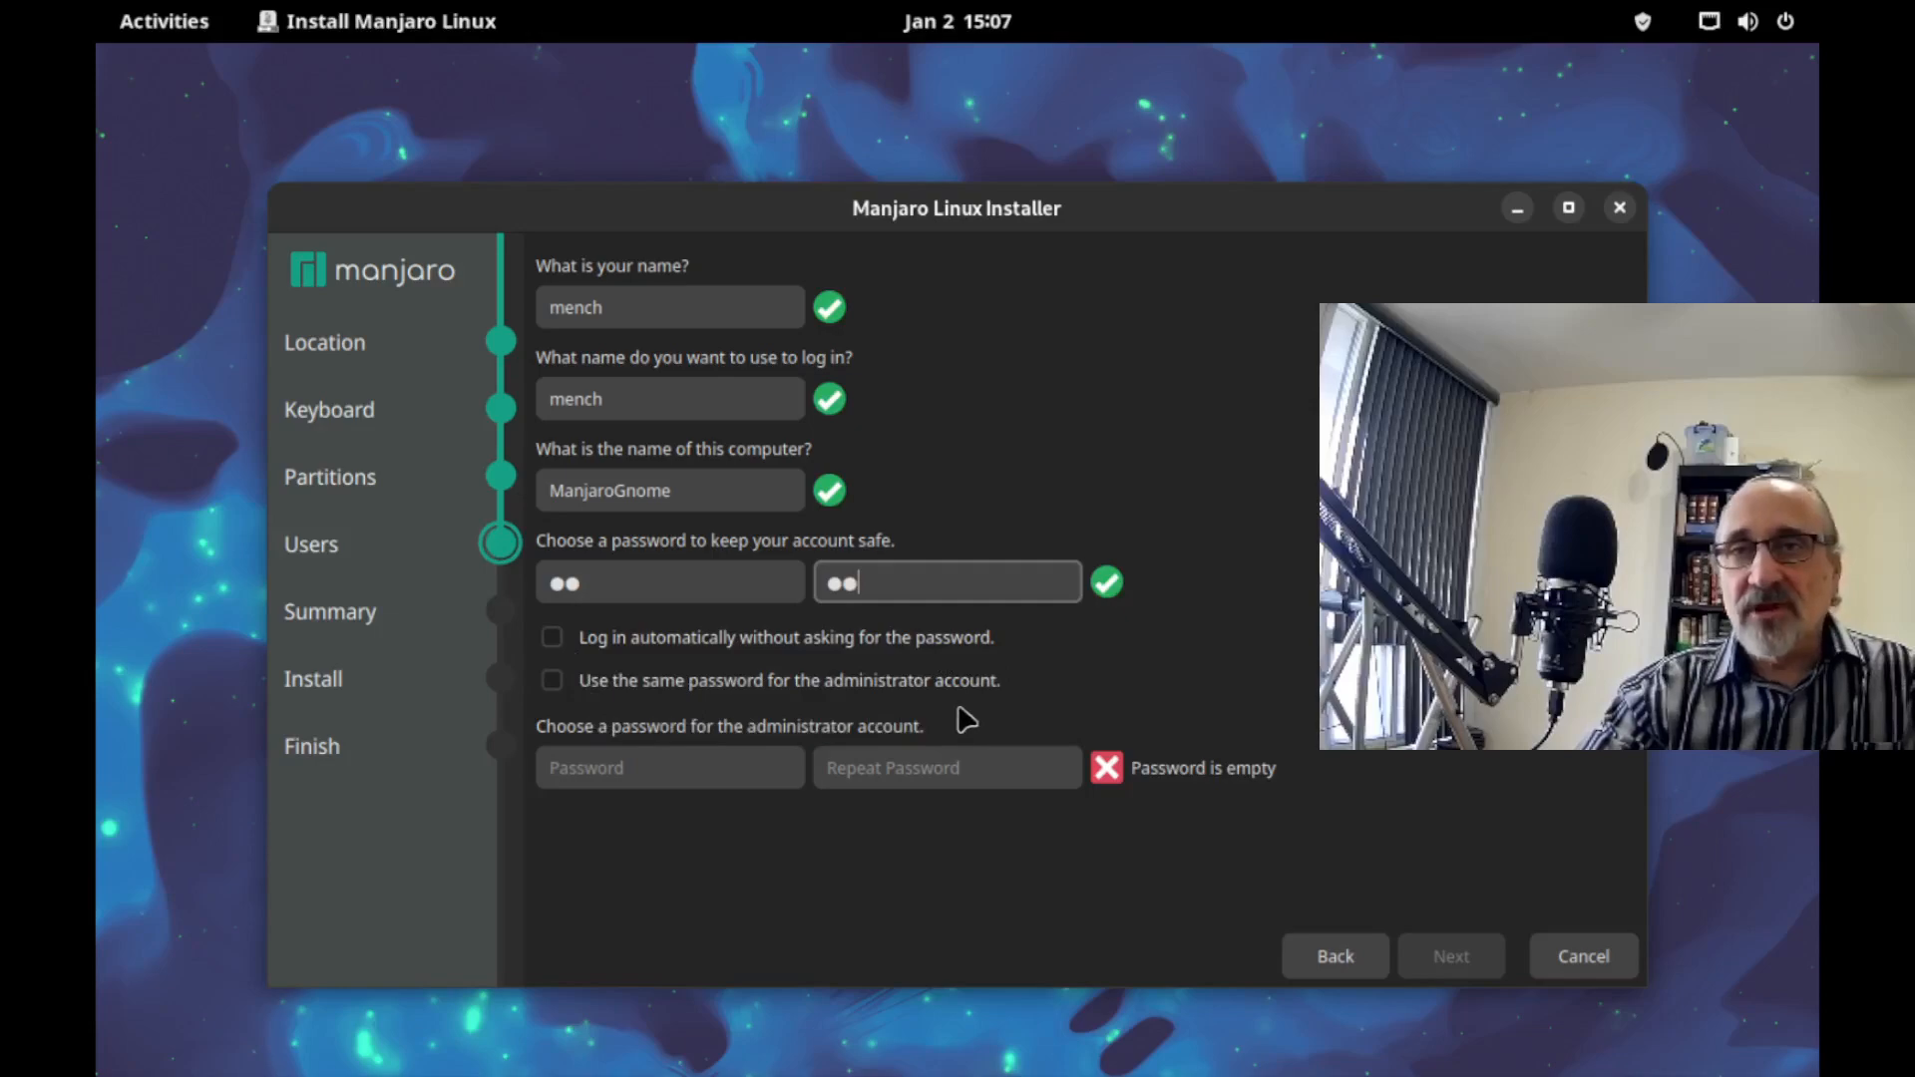
{"action": "left_click", "coordinate": [552, 682]}
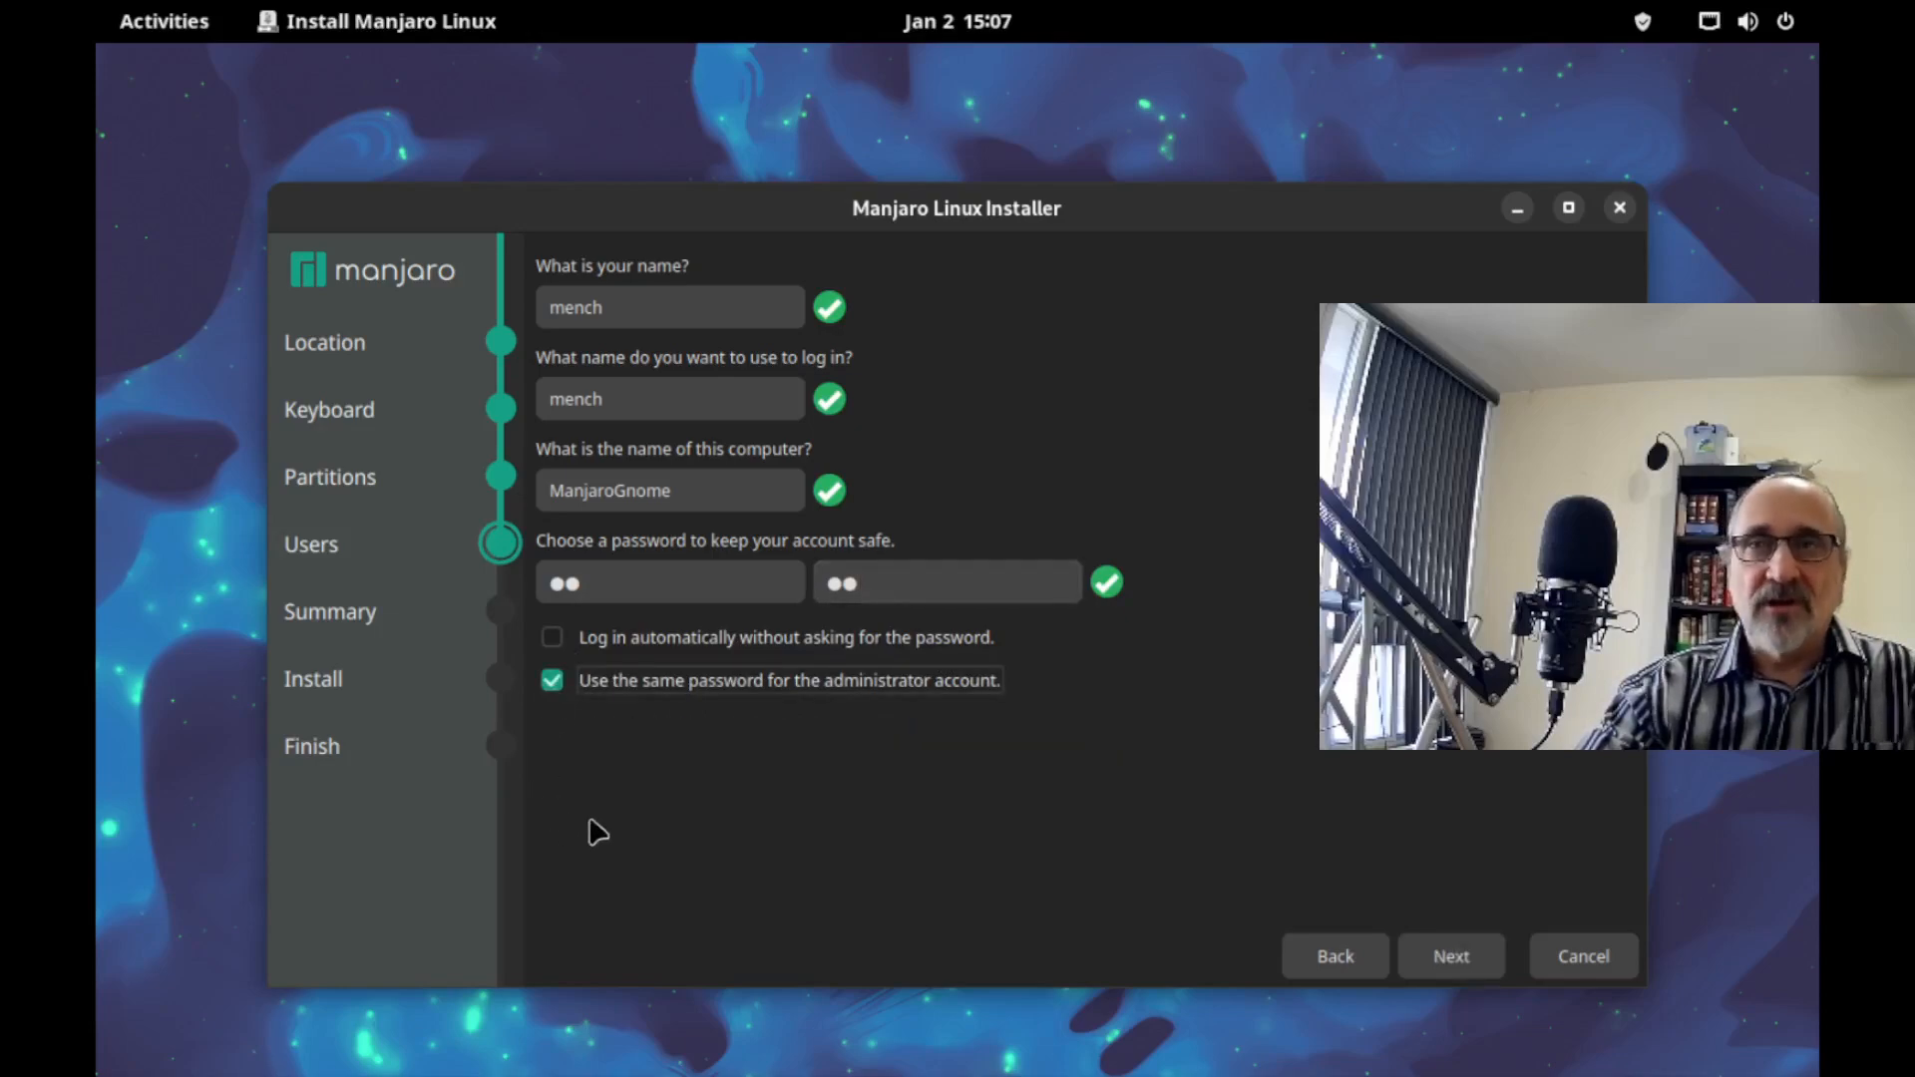
{"action": "left_click", "coordinate": [1452, 957]}
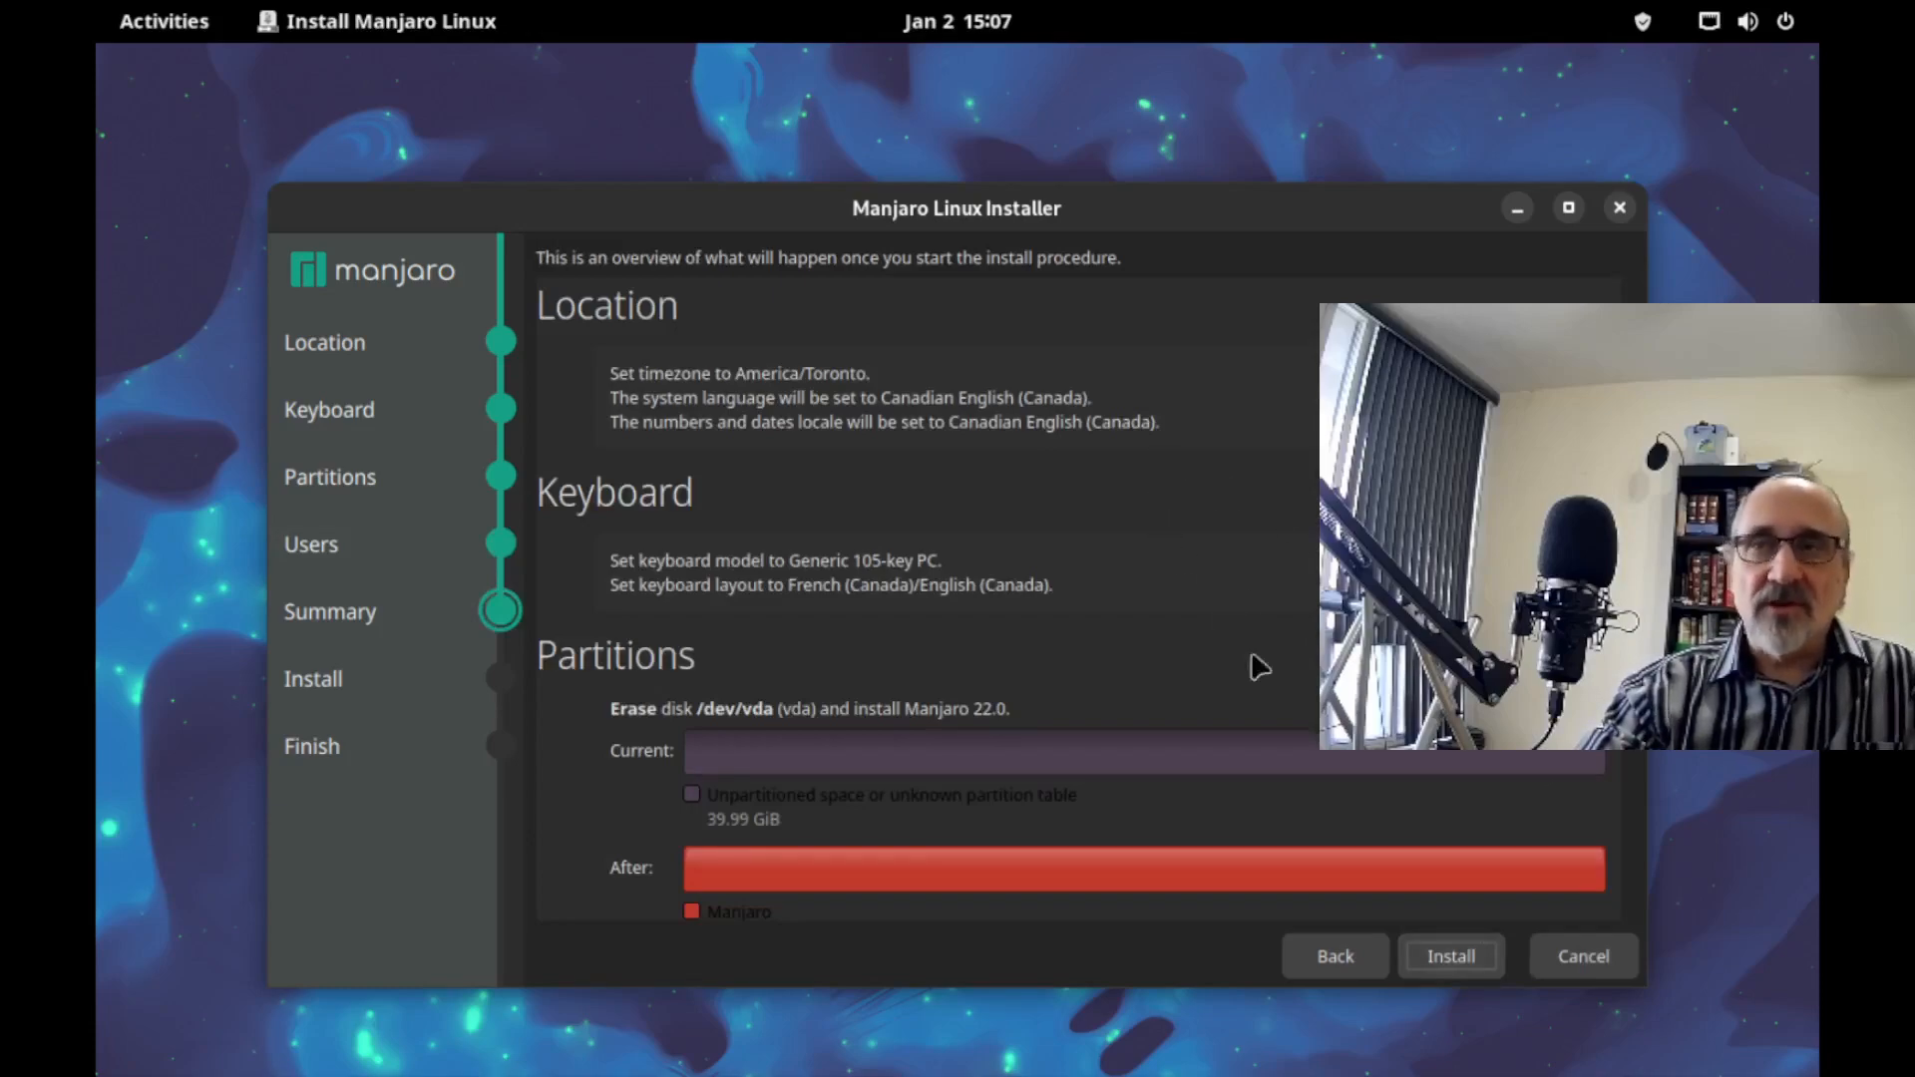
Start and confirm the Manjaro 22.0 installation, and finish the installer with an immediate restart into the new system.
{"action": "left_click", "coordinate": [1454, 953]}
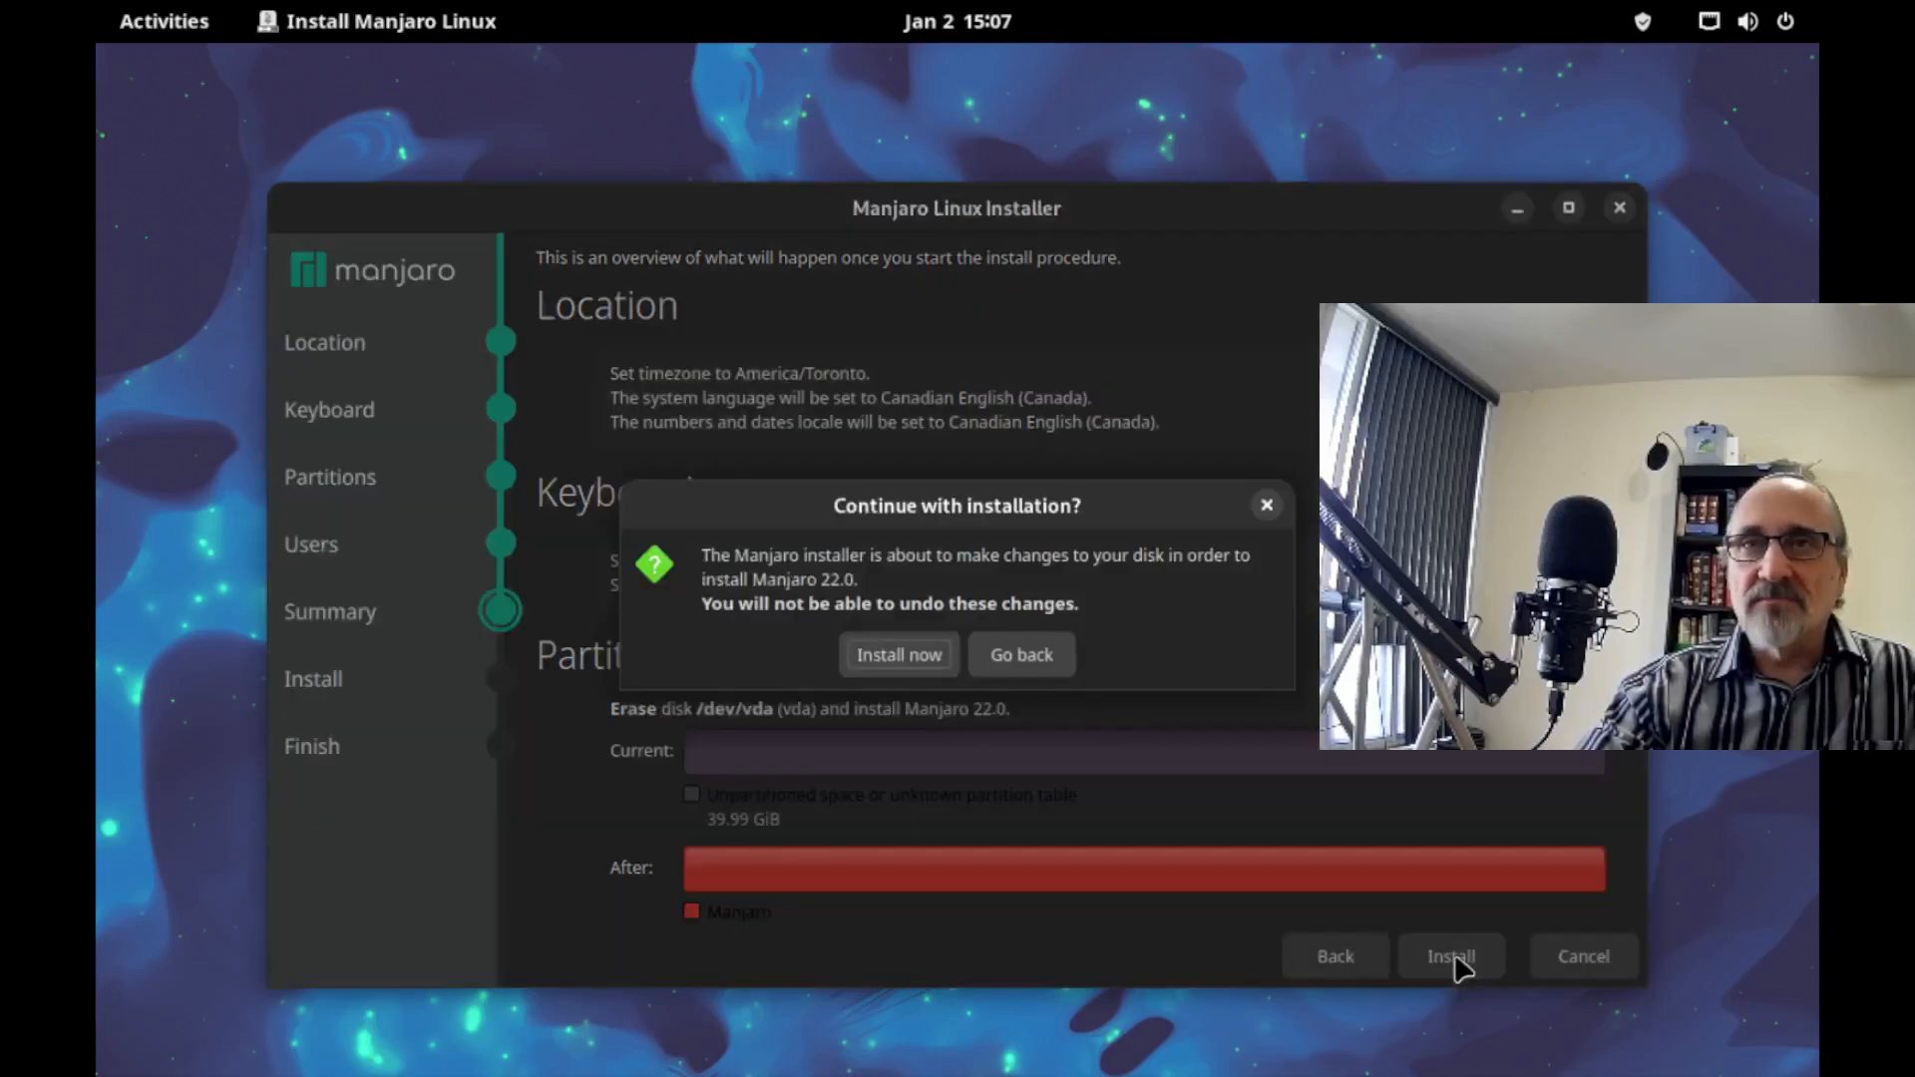
{"action": "left_click", "coordinate": [894, 654]}
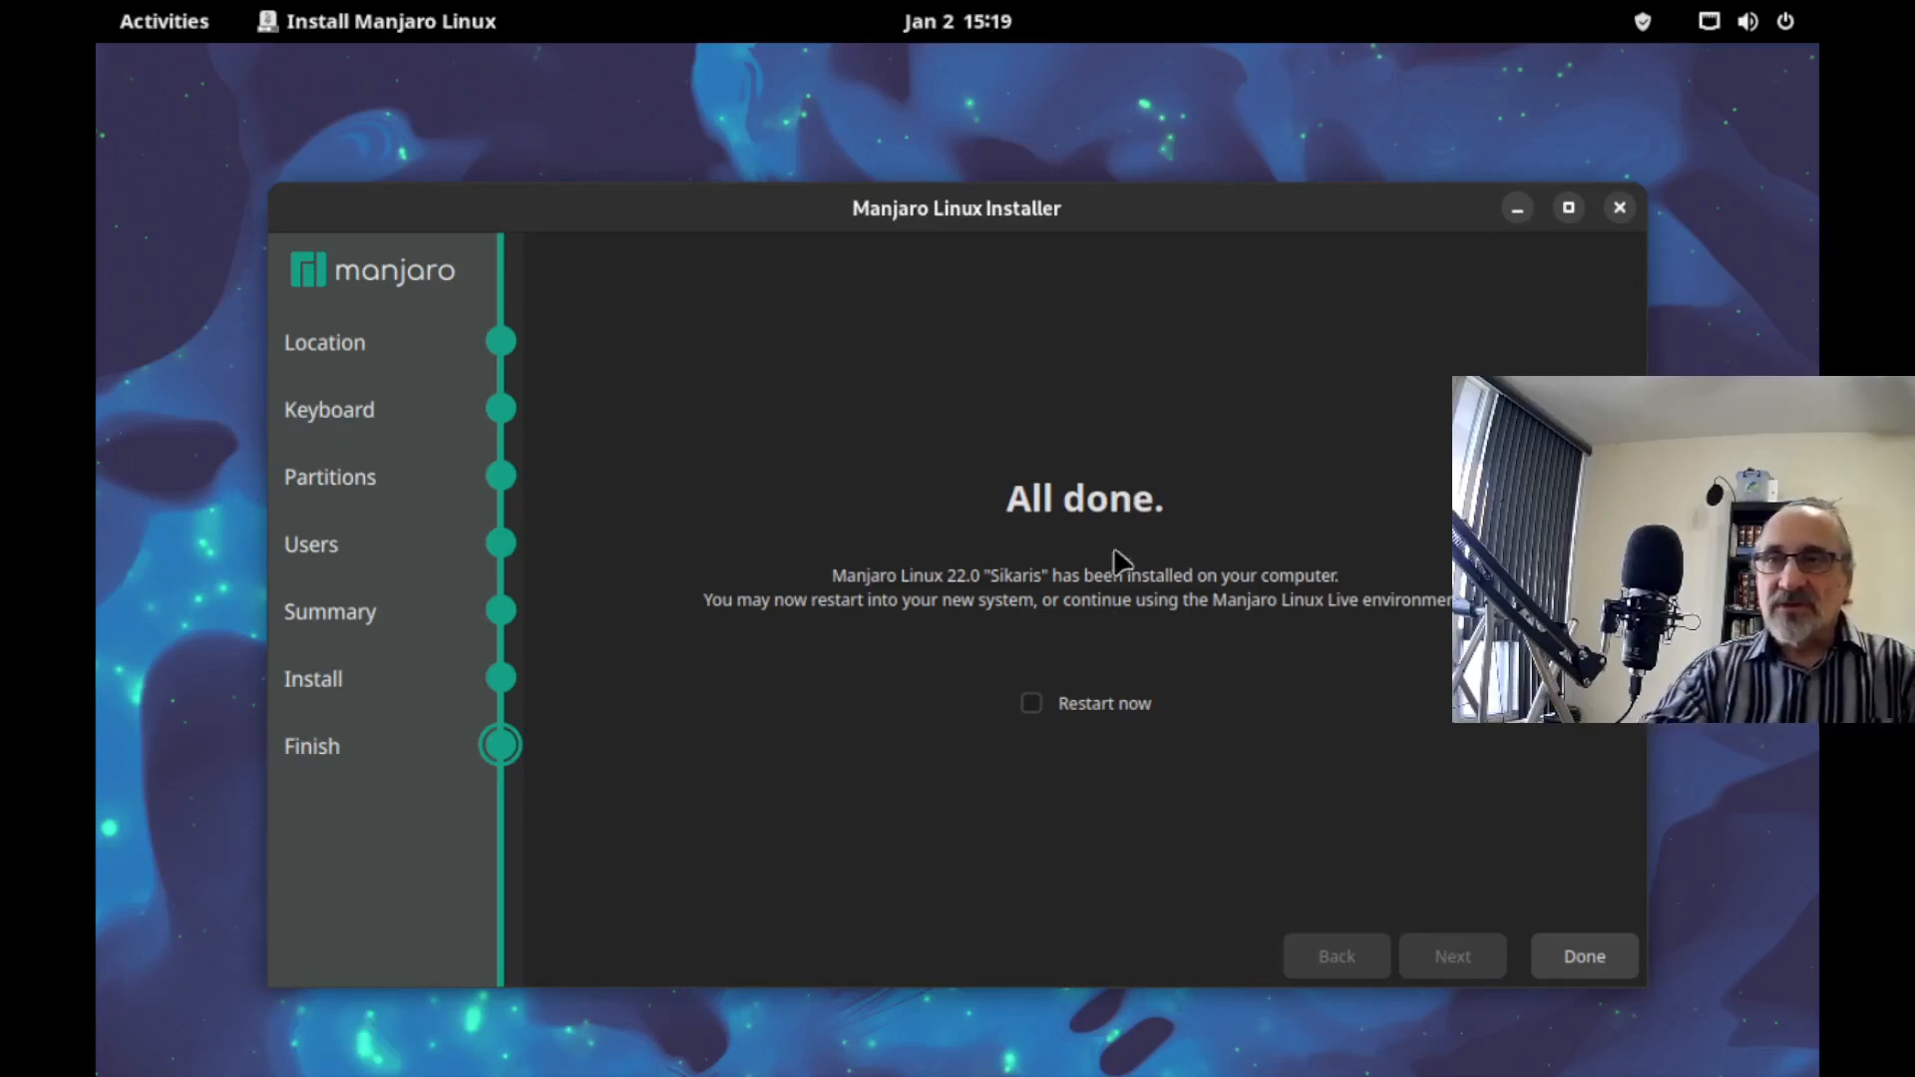
{"action": "left_click", "coordinate": [1037, 706]}
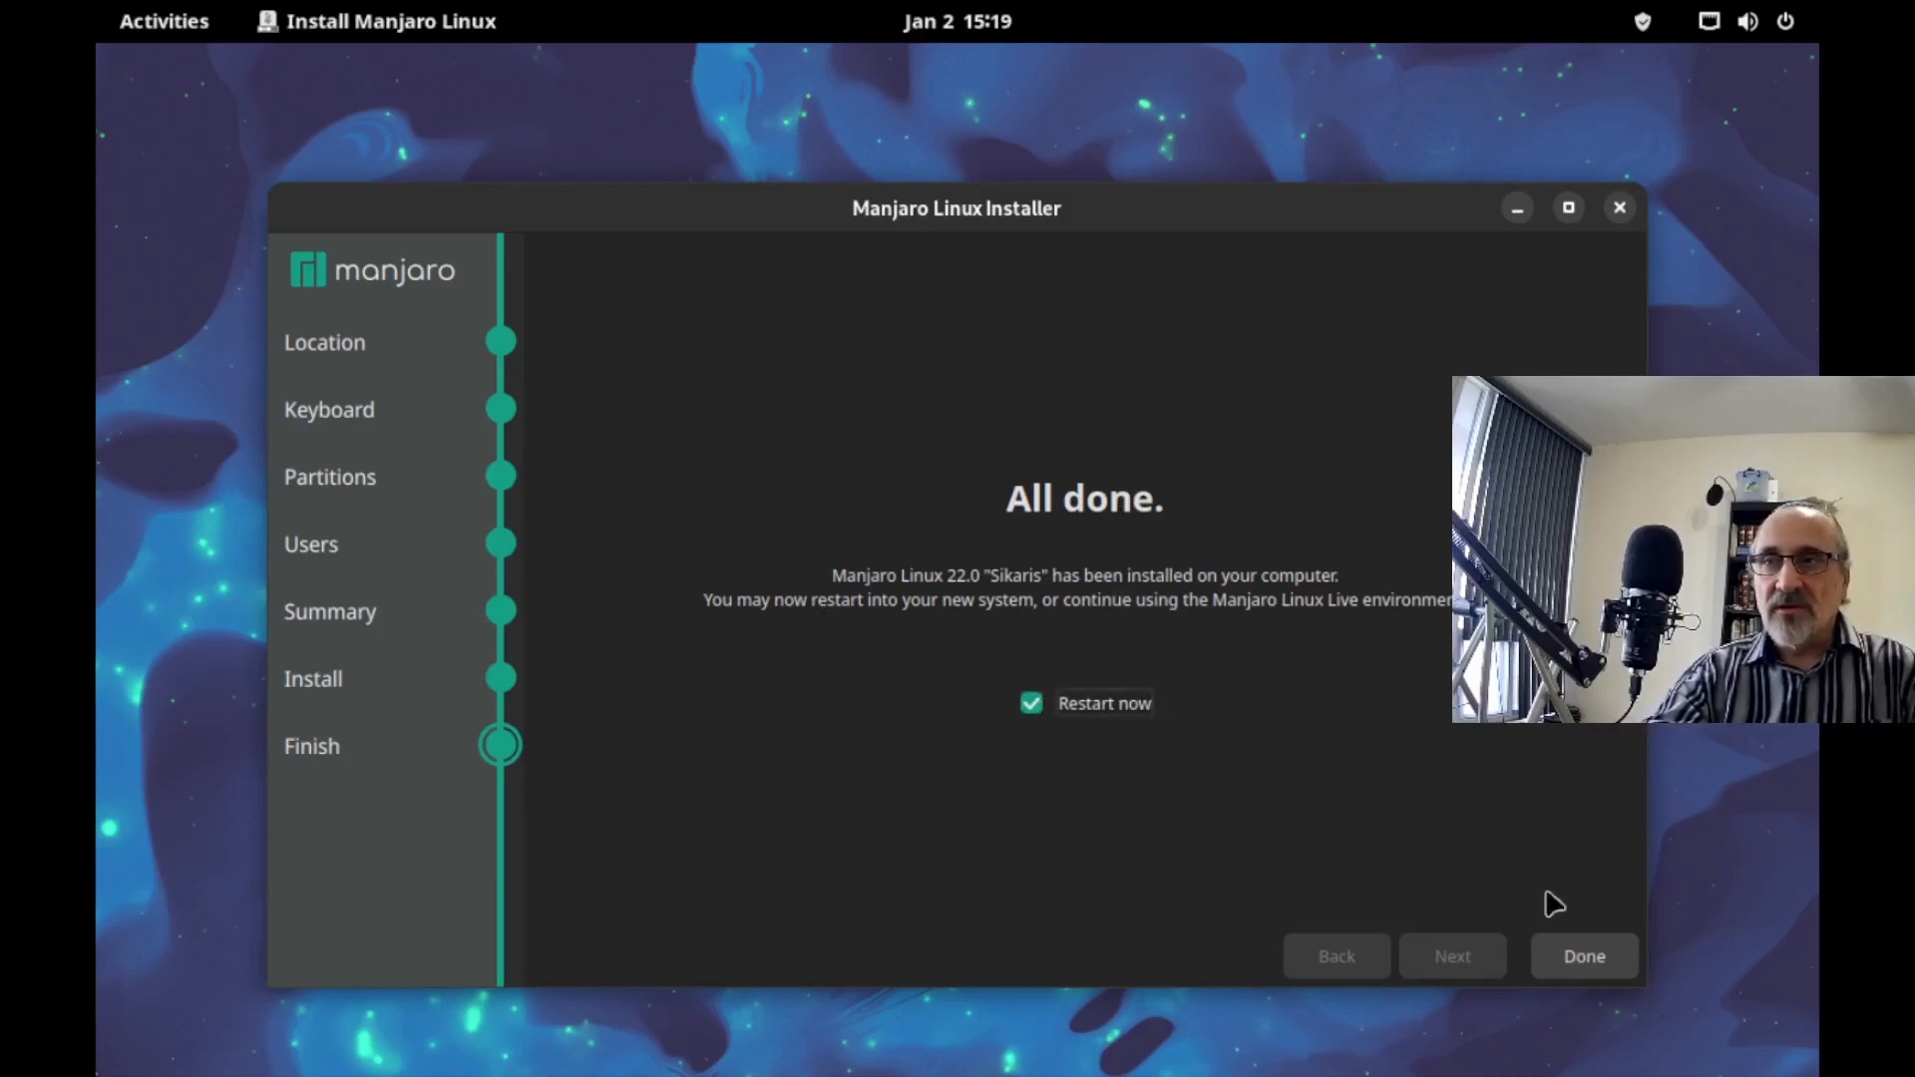
{"action": "left_click", "coordinate": [1587, 957]}
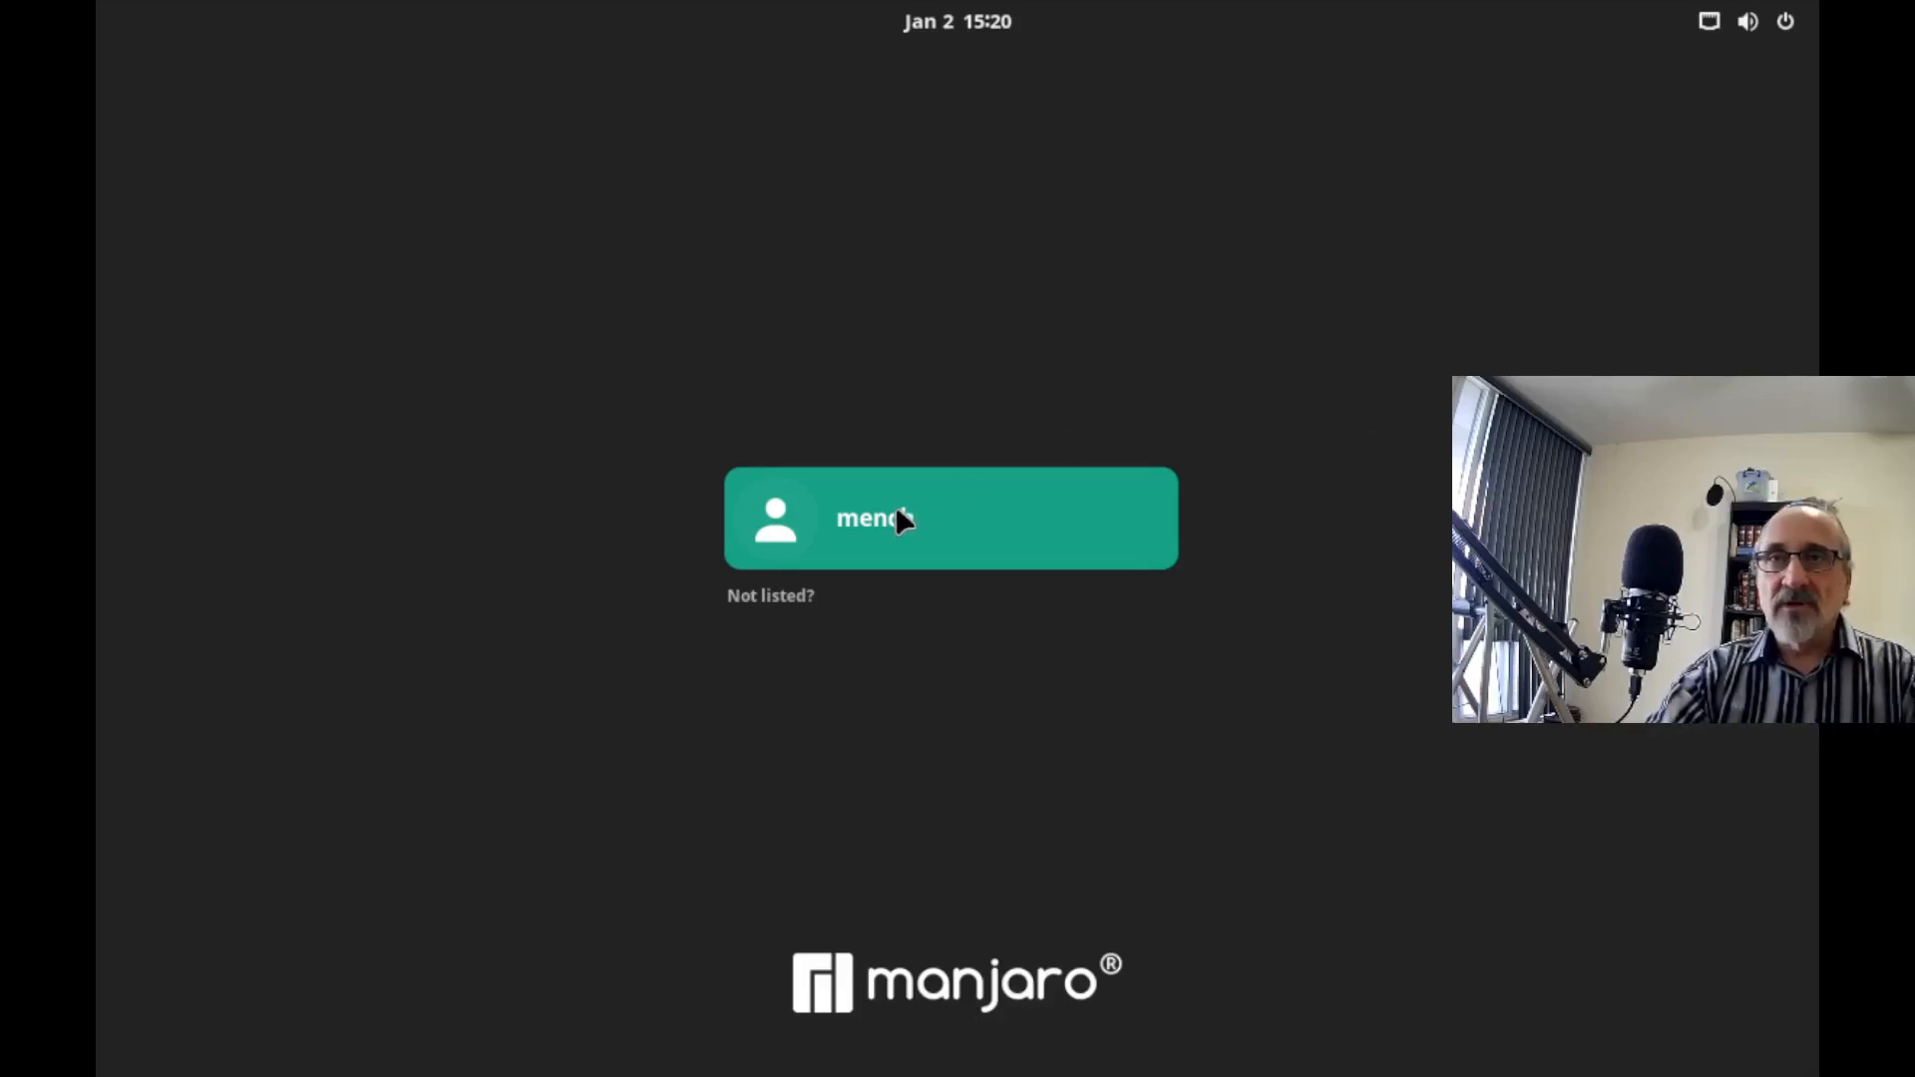
Log in to the newly installed system by entering the user's account password.
{"action": "left_click", "coordinate": [897, 512]}
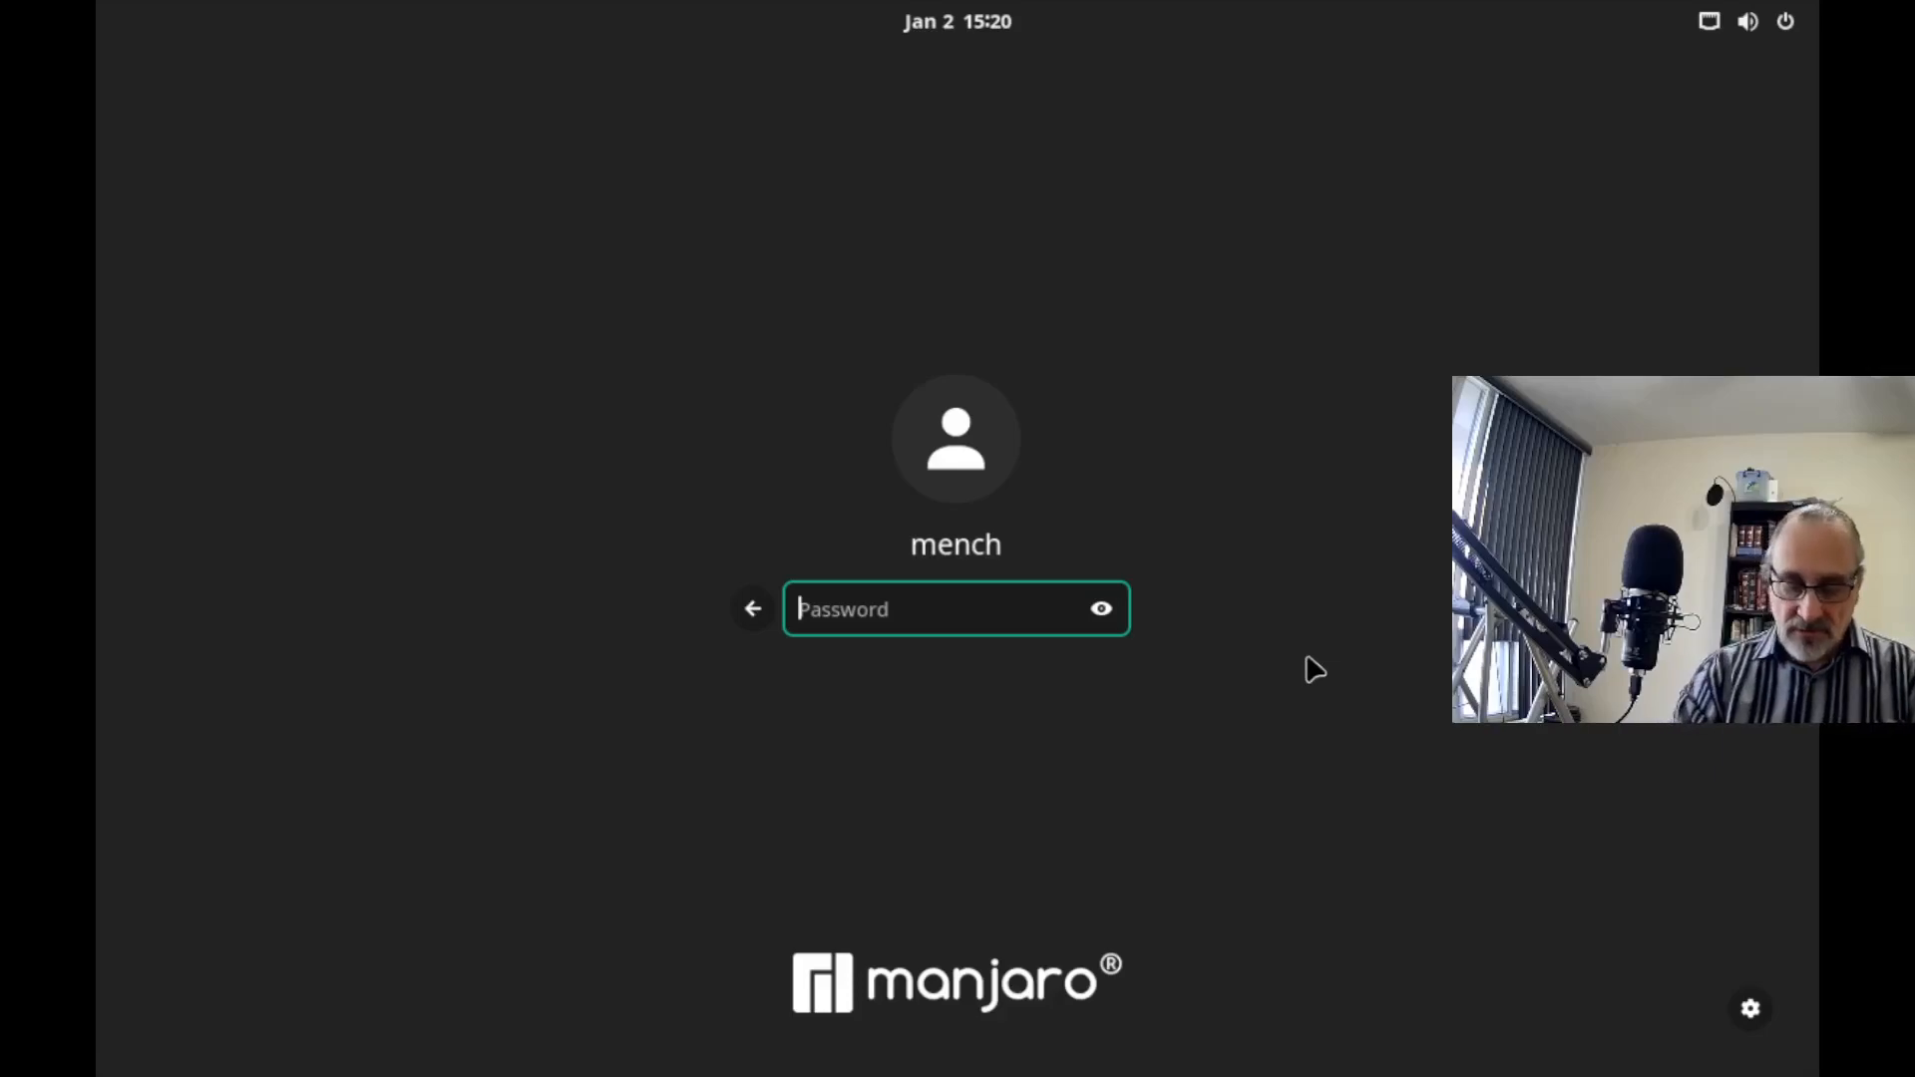
{"action": "type", "text": "**"}
{"action": "key", "text": "Return"}
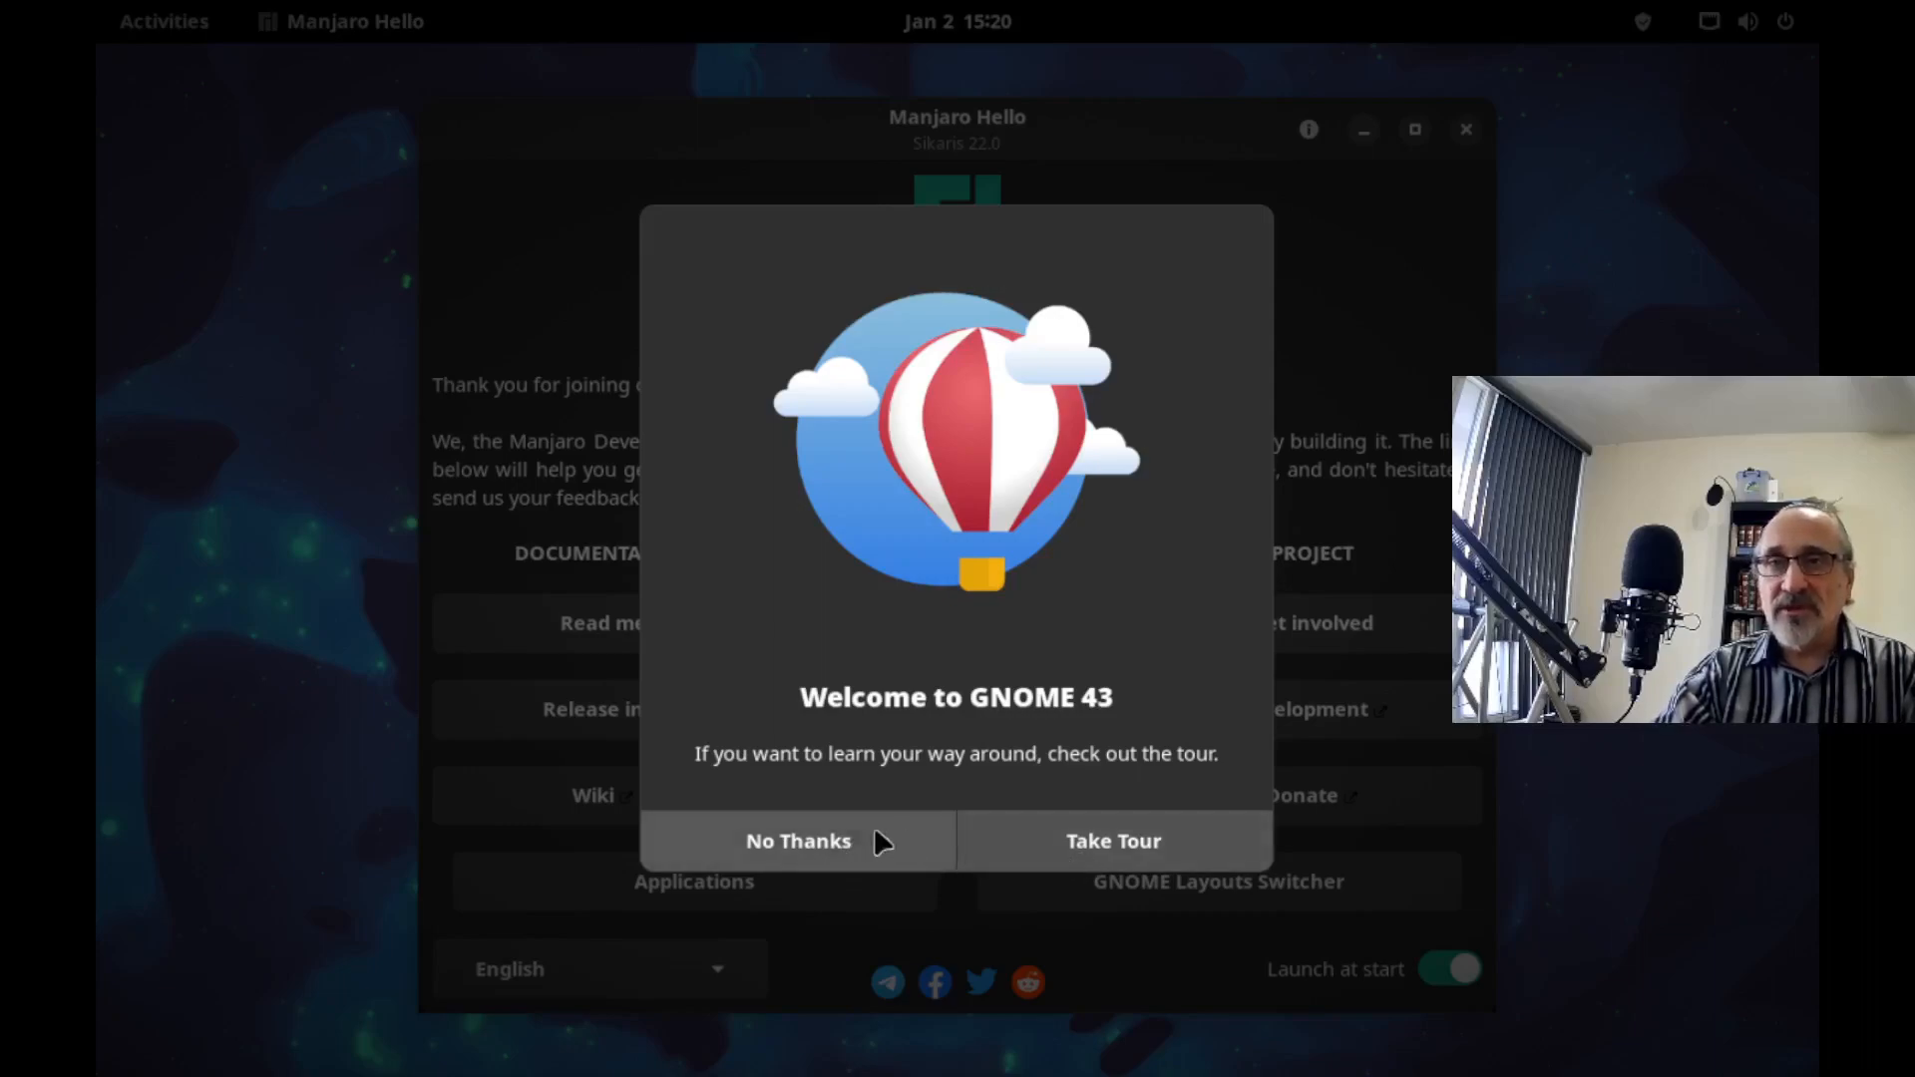
Decline the GNOME 43 tour, then disable Manjaro Hello's launch at start and close its window.
{"action": "left_click", "coordinate": [788, 837]}
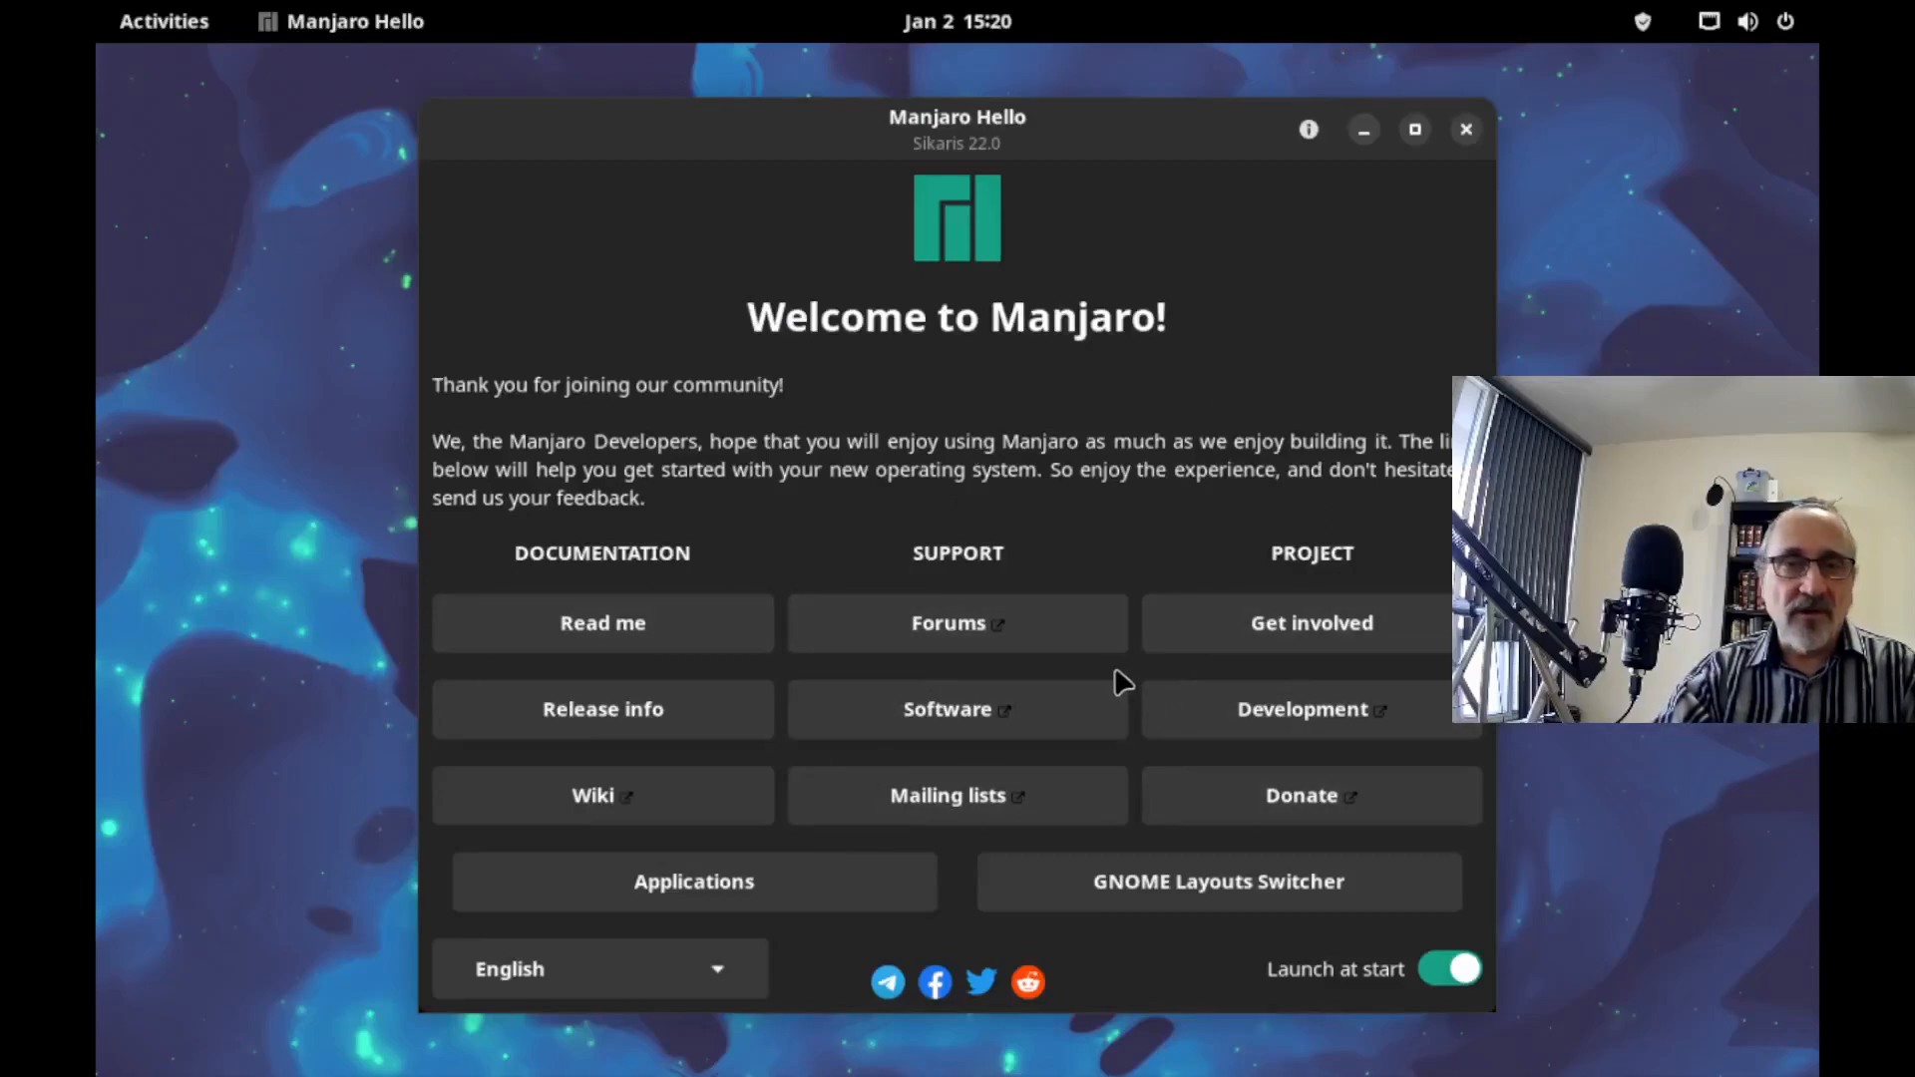
{"action": "left_click", "coordinate": [1436, 979]}
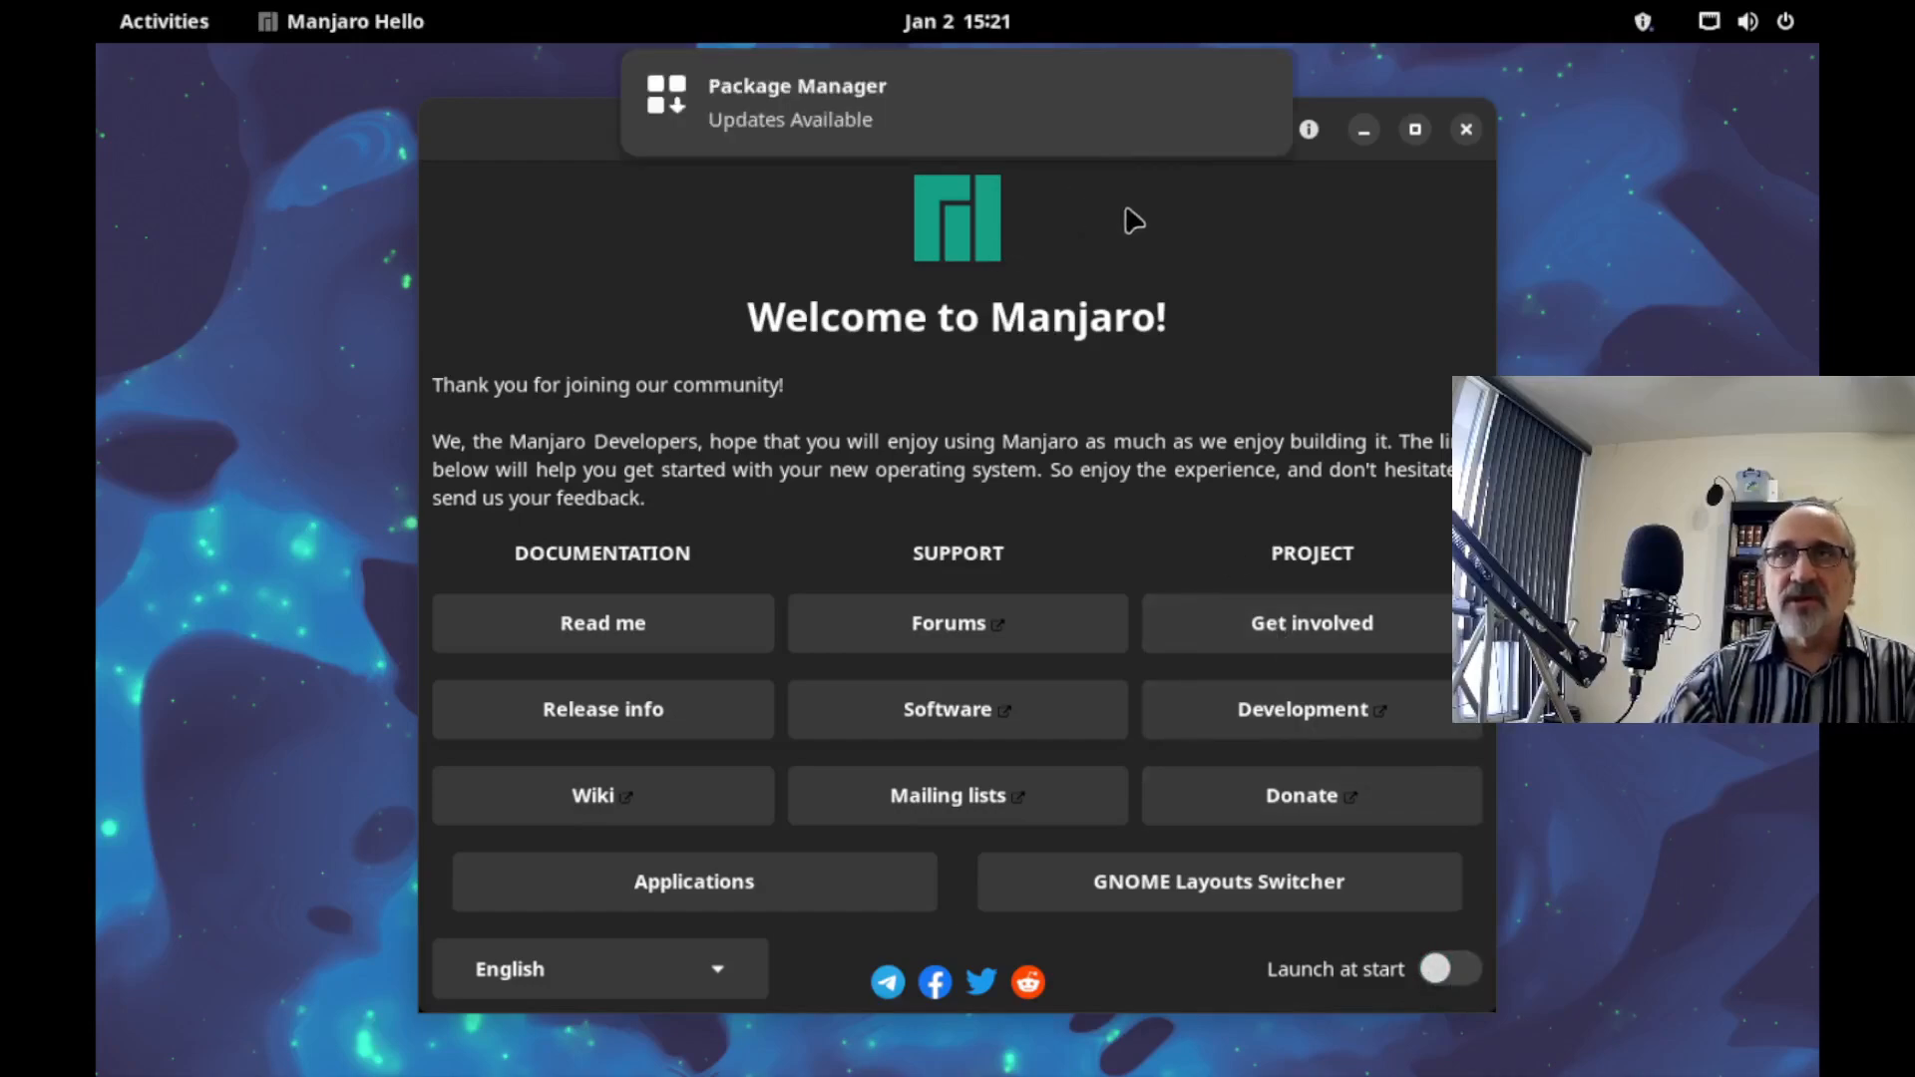
{"action": "left_click", "coordinate": [1467, 128]}
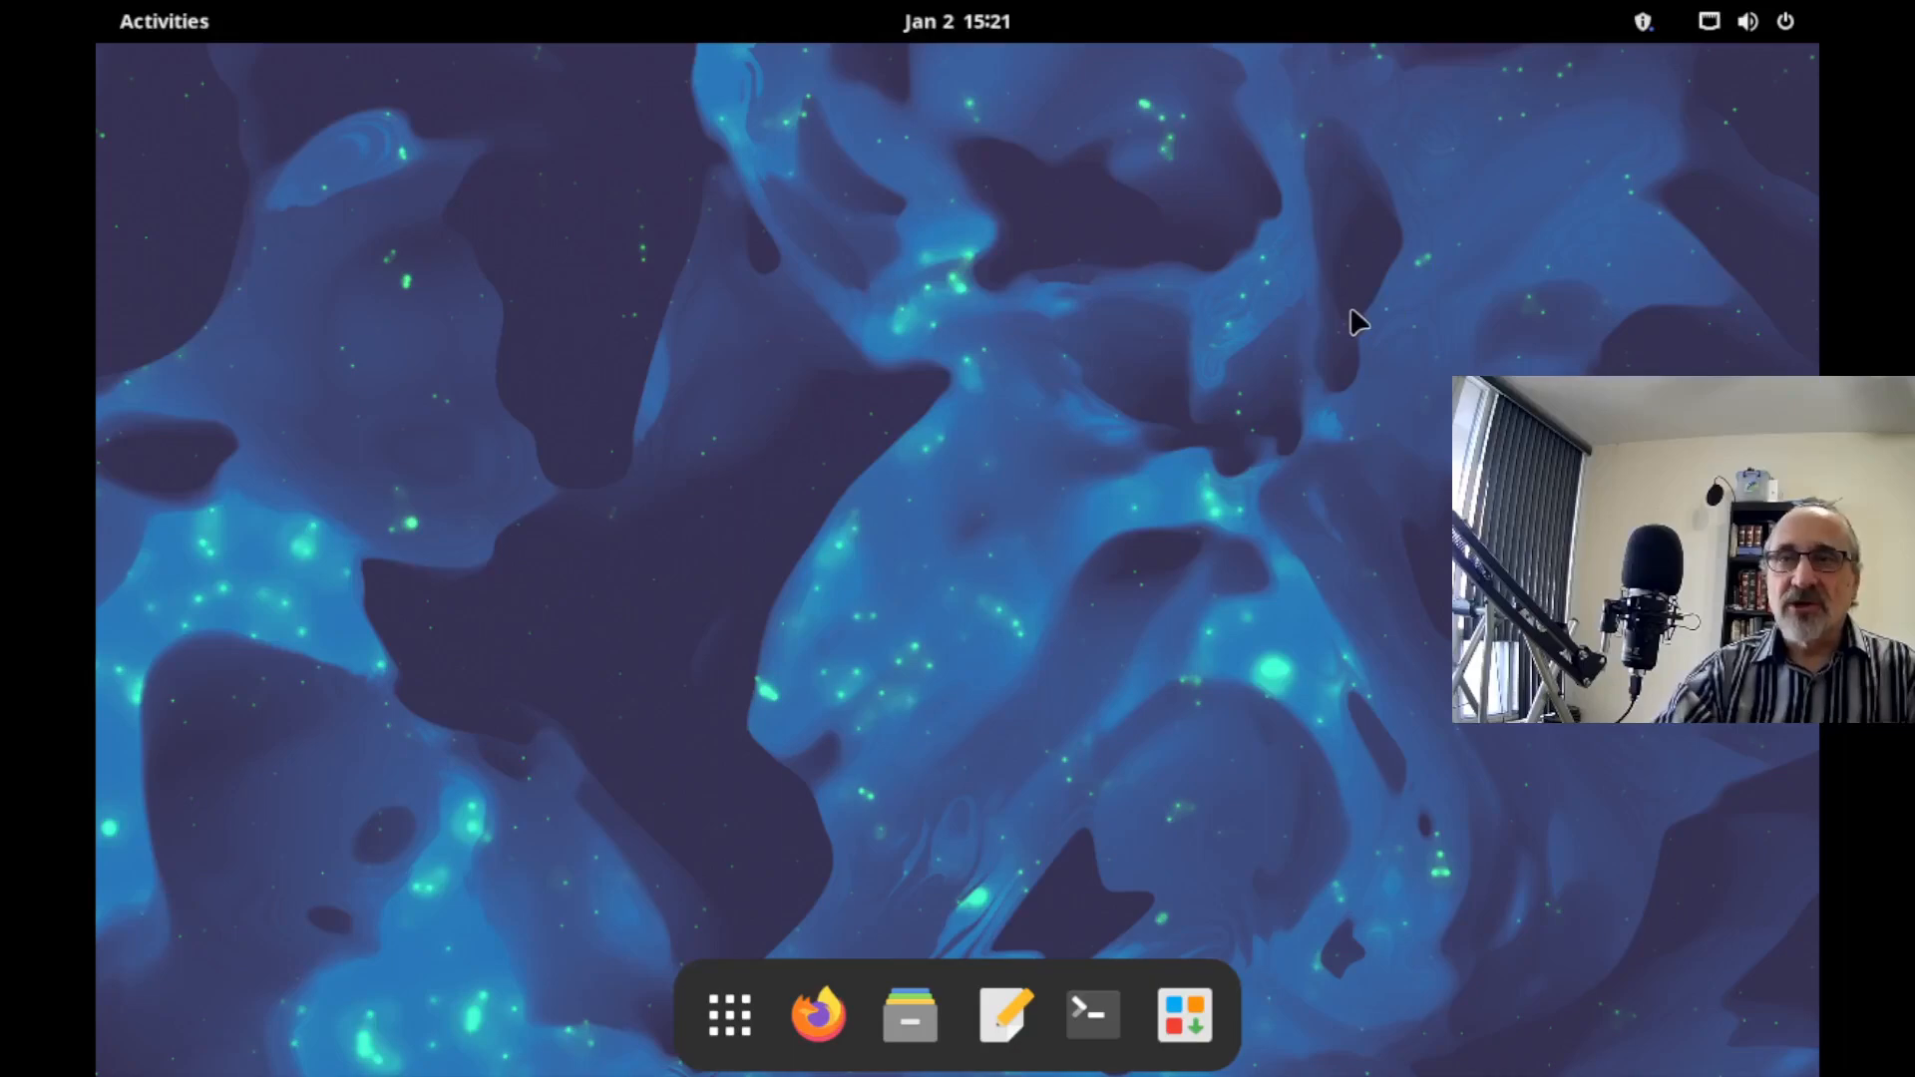
Search the applications overview for "disp" and open the Displays settings.
{"action": "left_click", "coordinate": [726, 1015]}
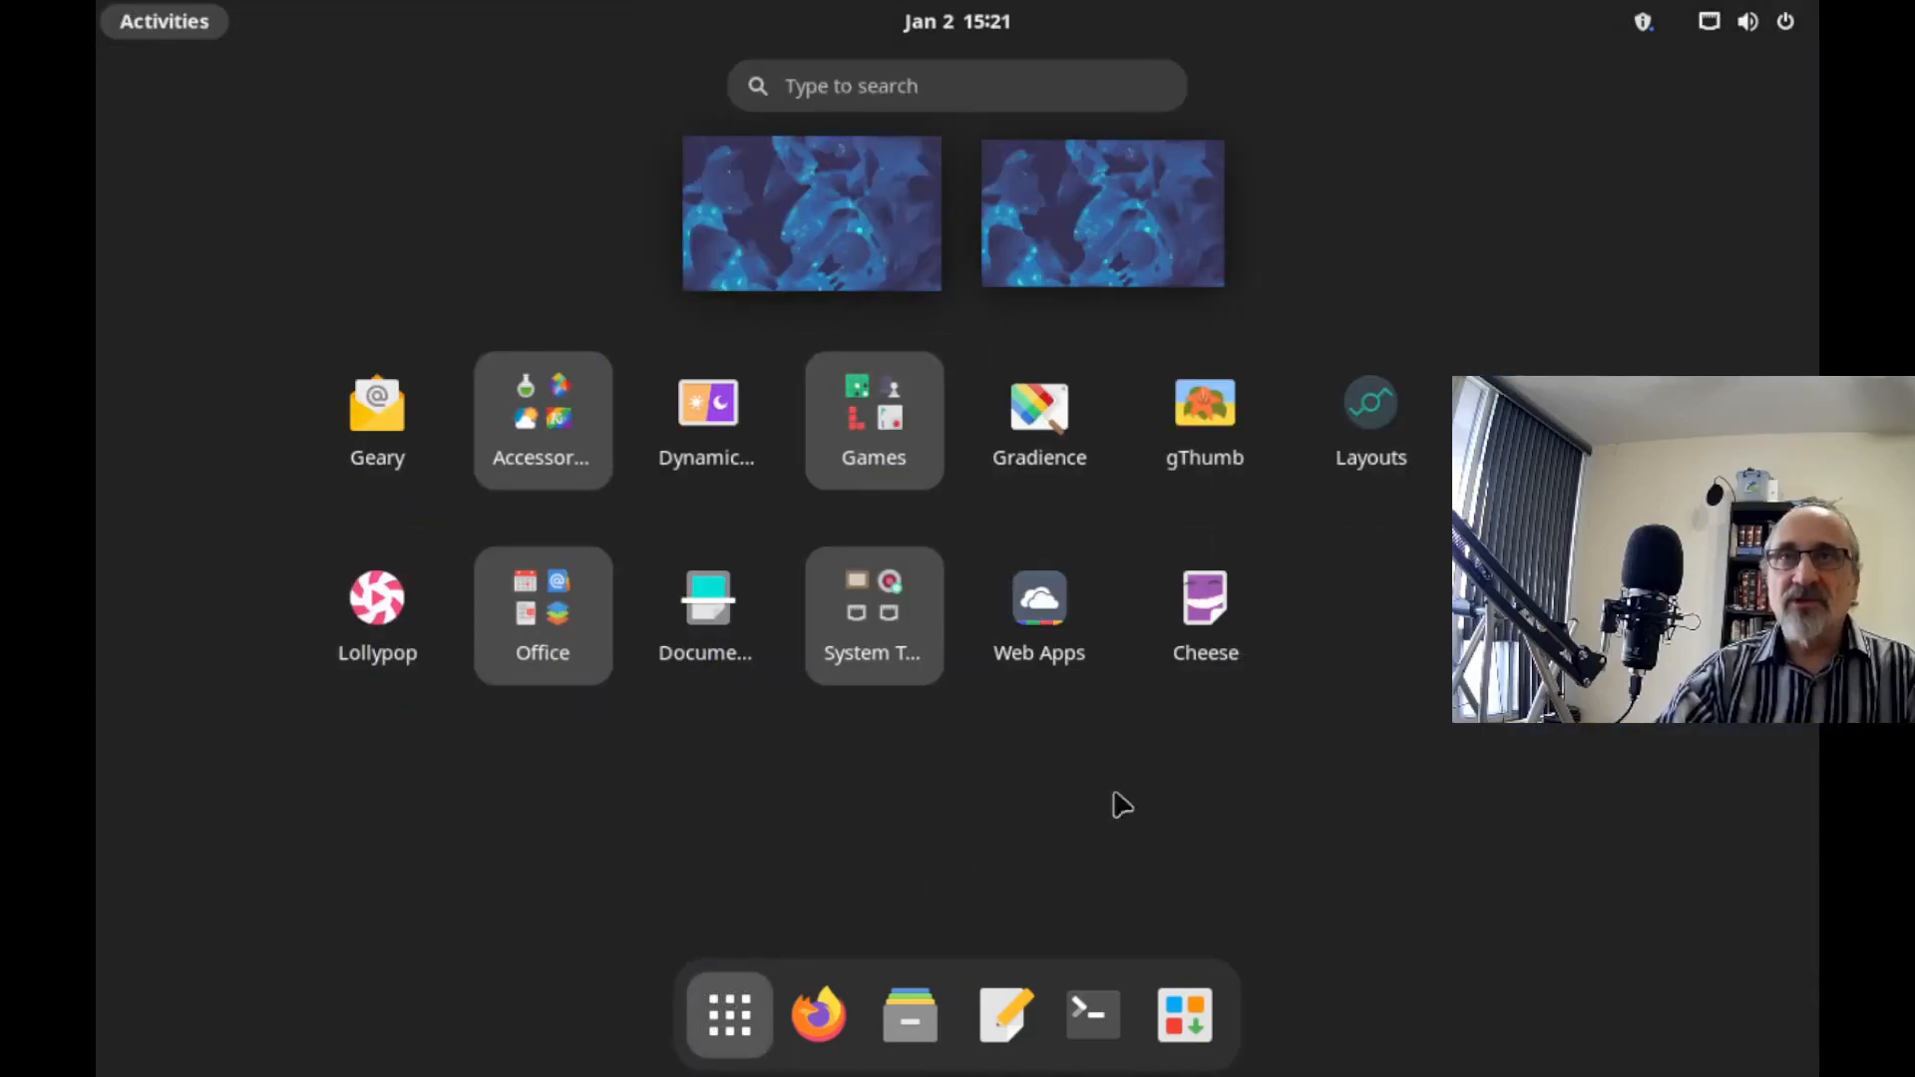
{"action": "left_click", "coordinate": [953, 82]}
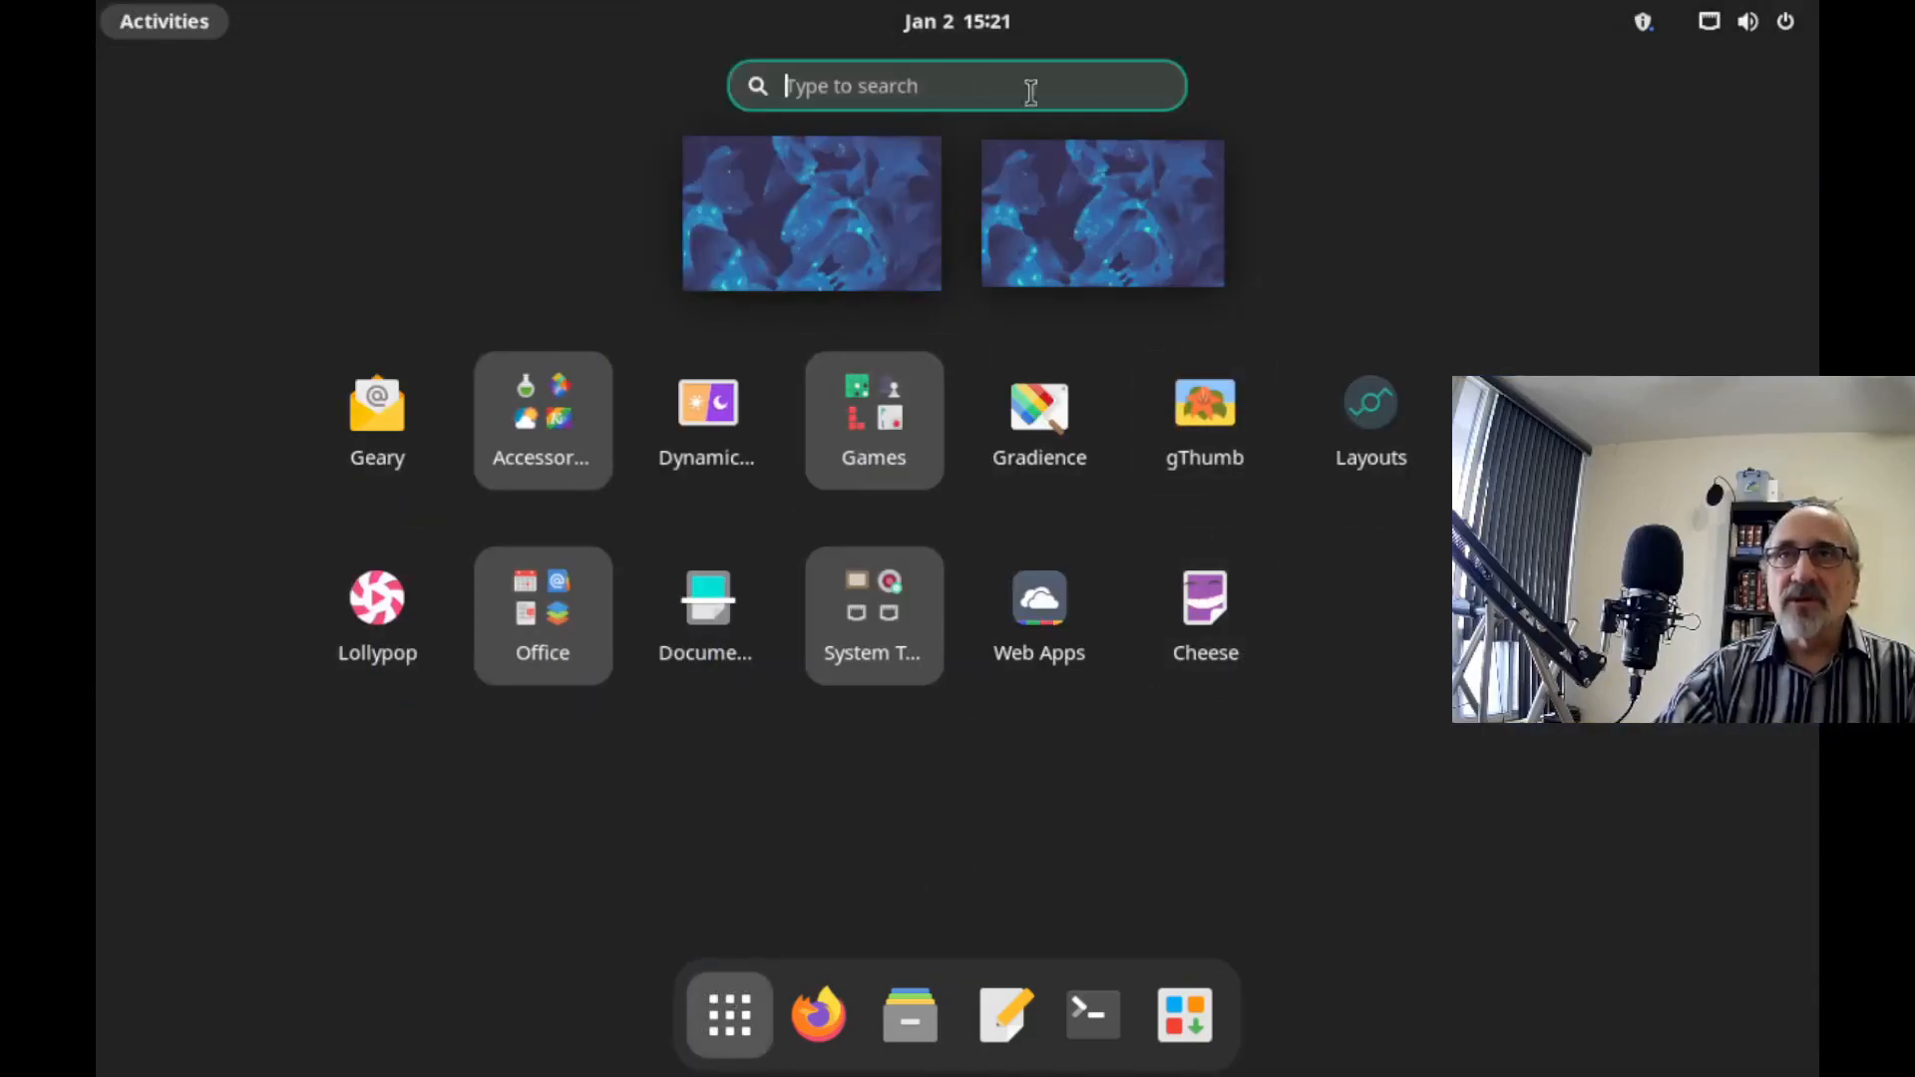
{"action": "type", "text": "disp"}
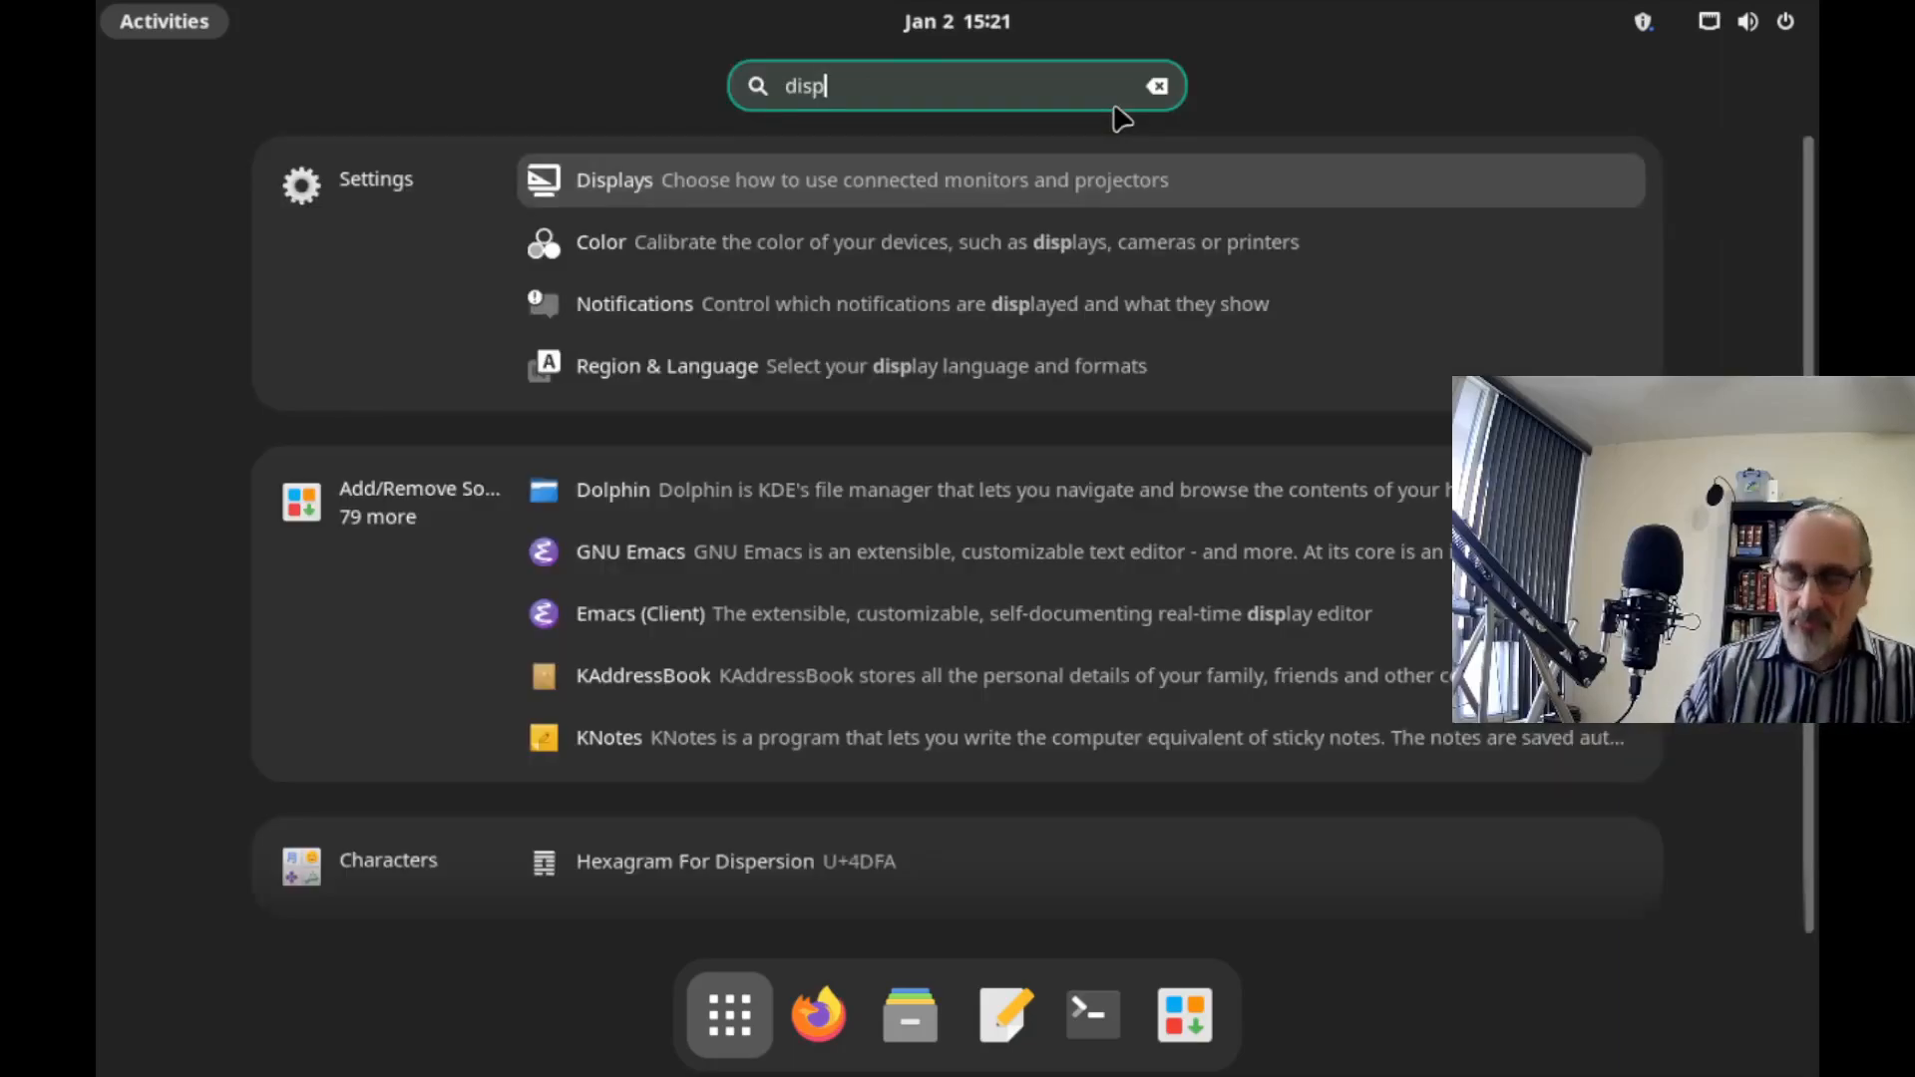
{"action": "key", "text": "Return"}
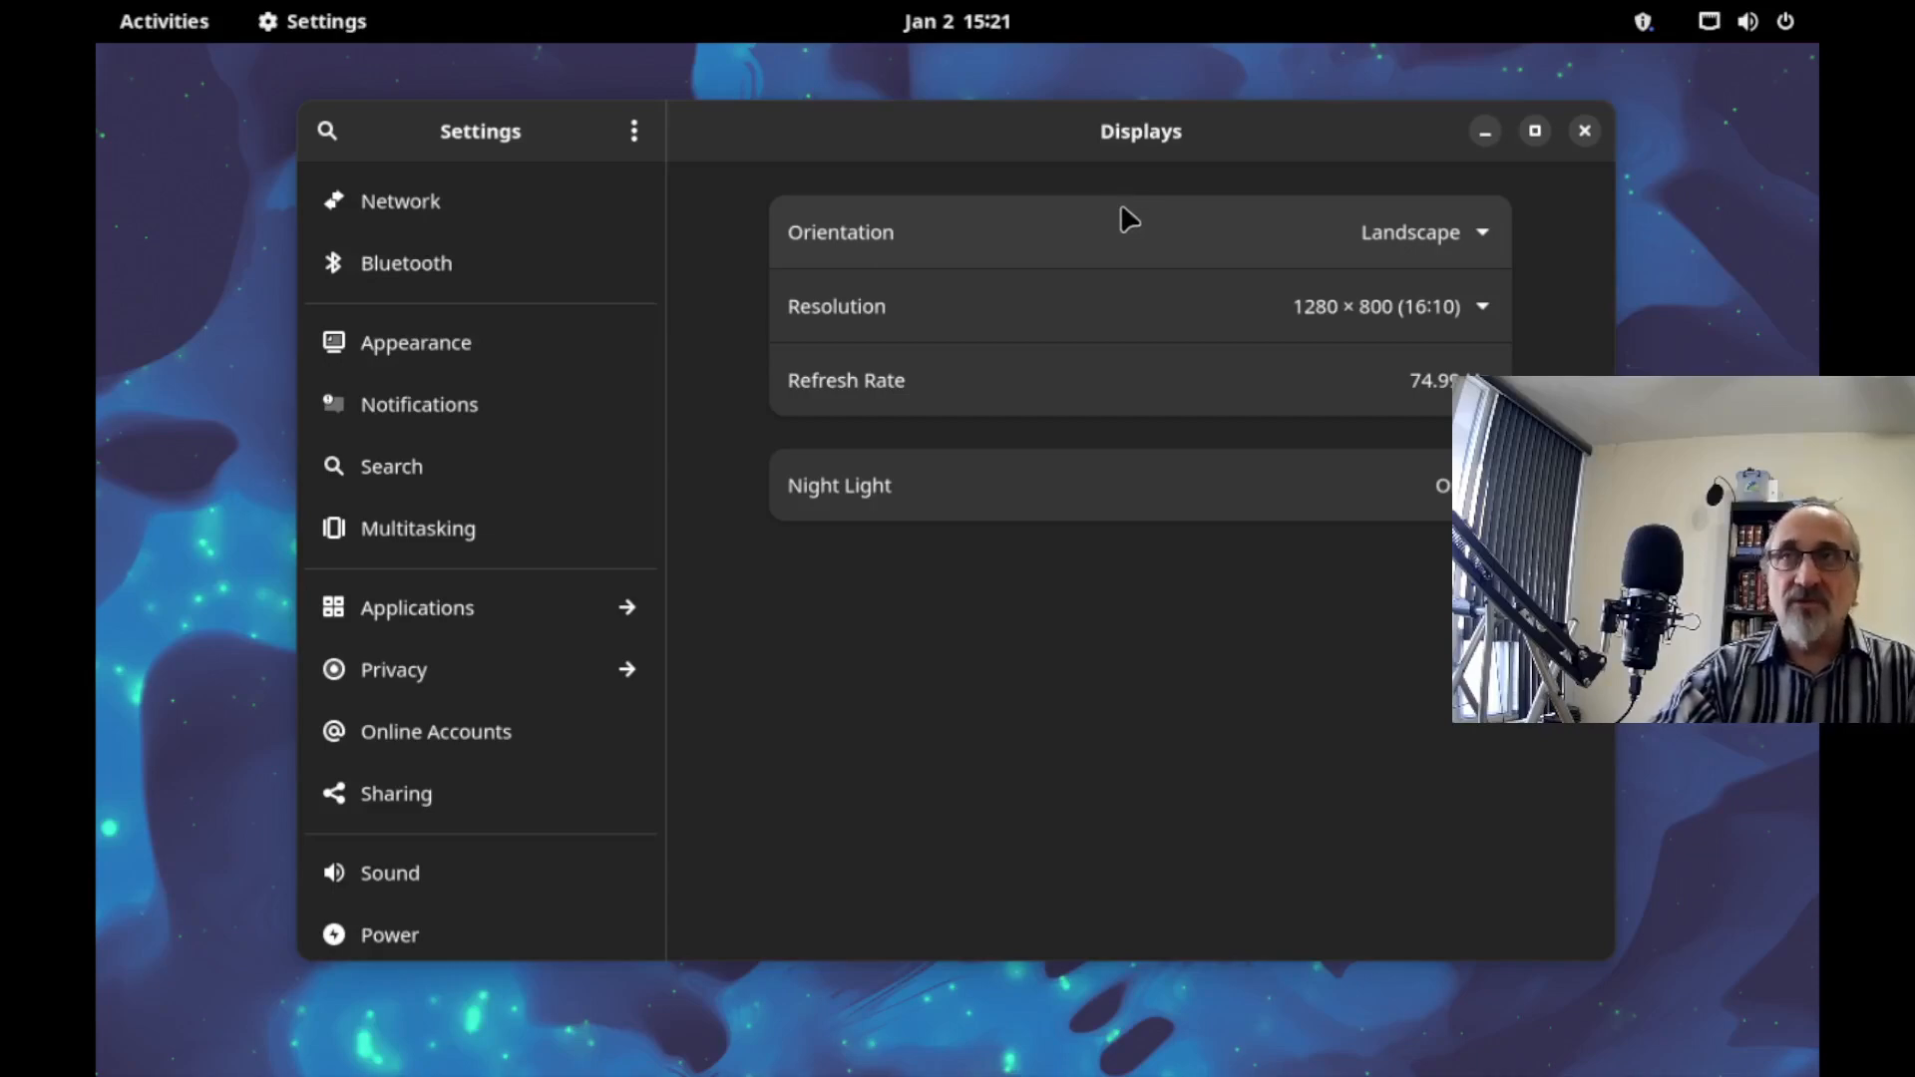
Set the display resolution to 1360 × 768 (16:9), keep the changes, and close Settings.
{"action": "left_click", "coordinate": [1466, 301]}
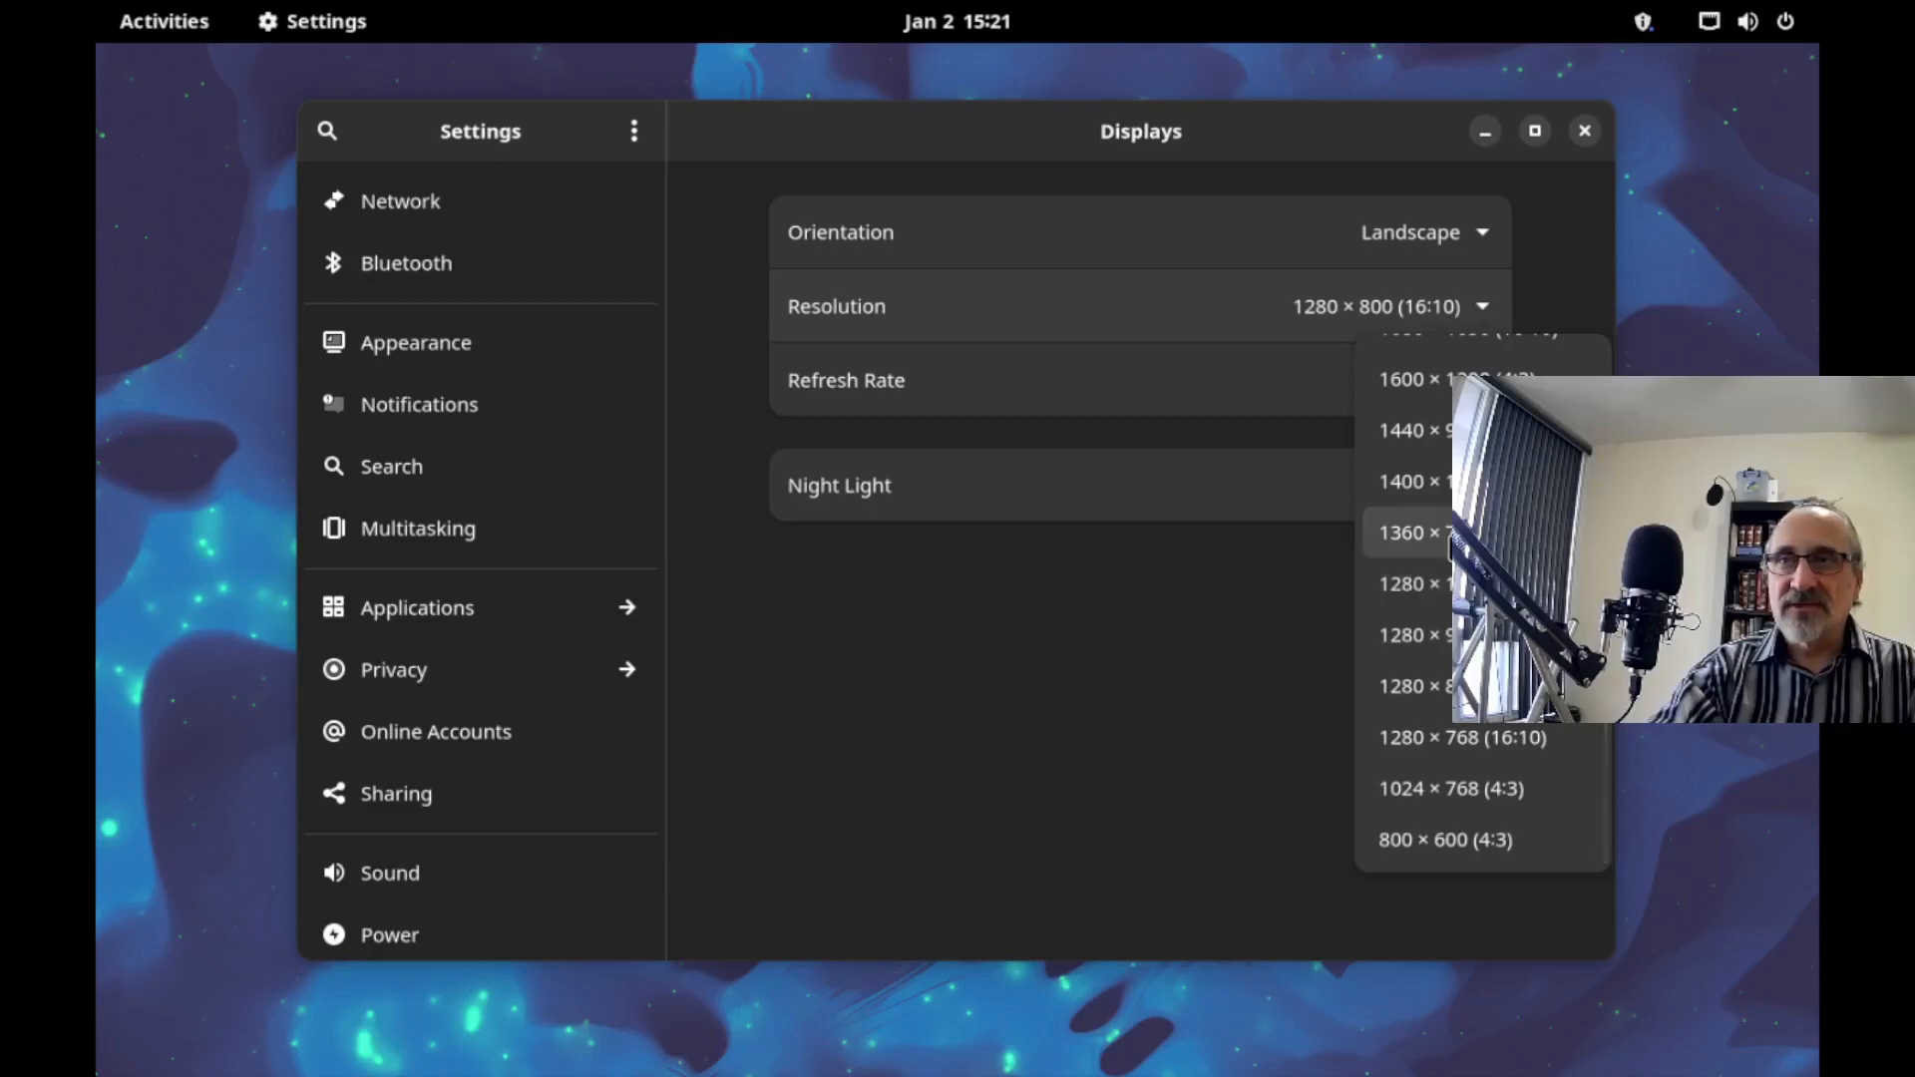
{"action": "left_click", "coordinate": [1406, 533]}
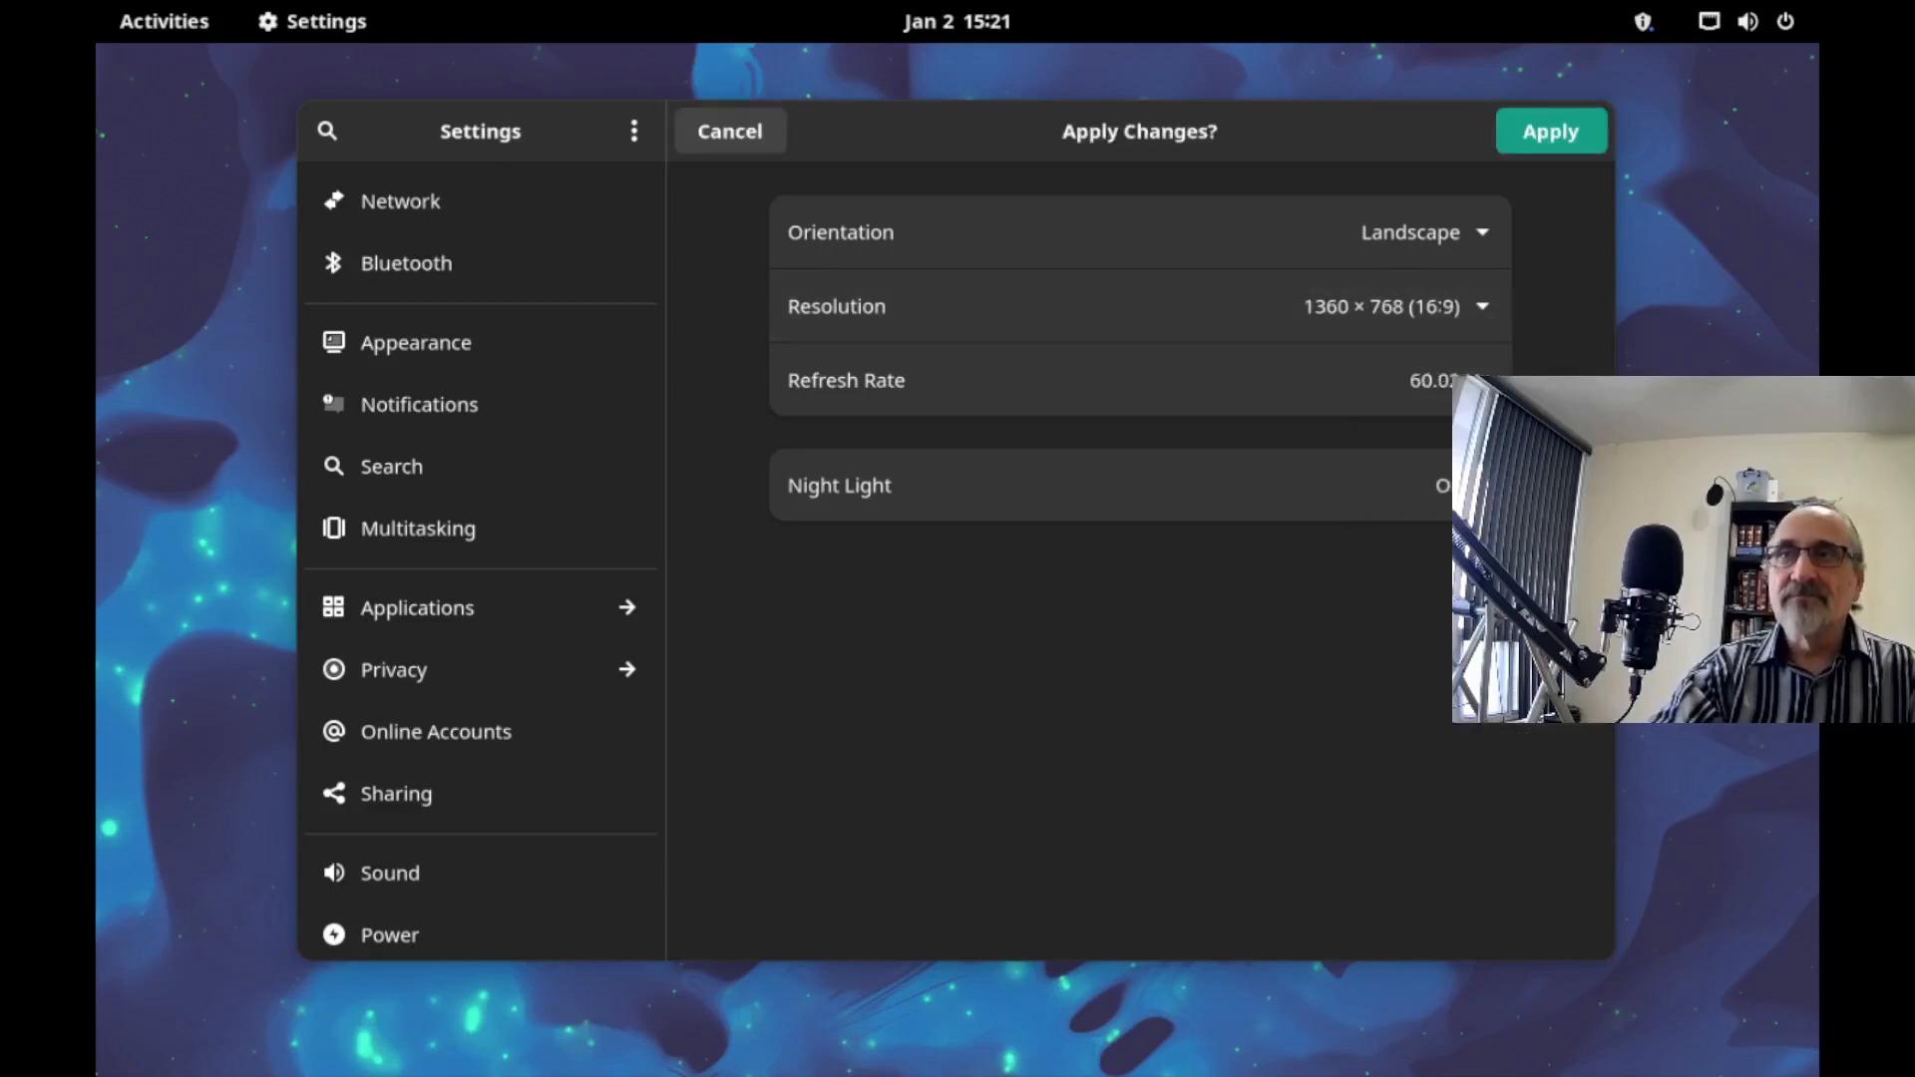
{"action": "left_click", "coordinate": [1551, 132]}
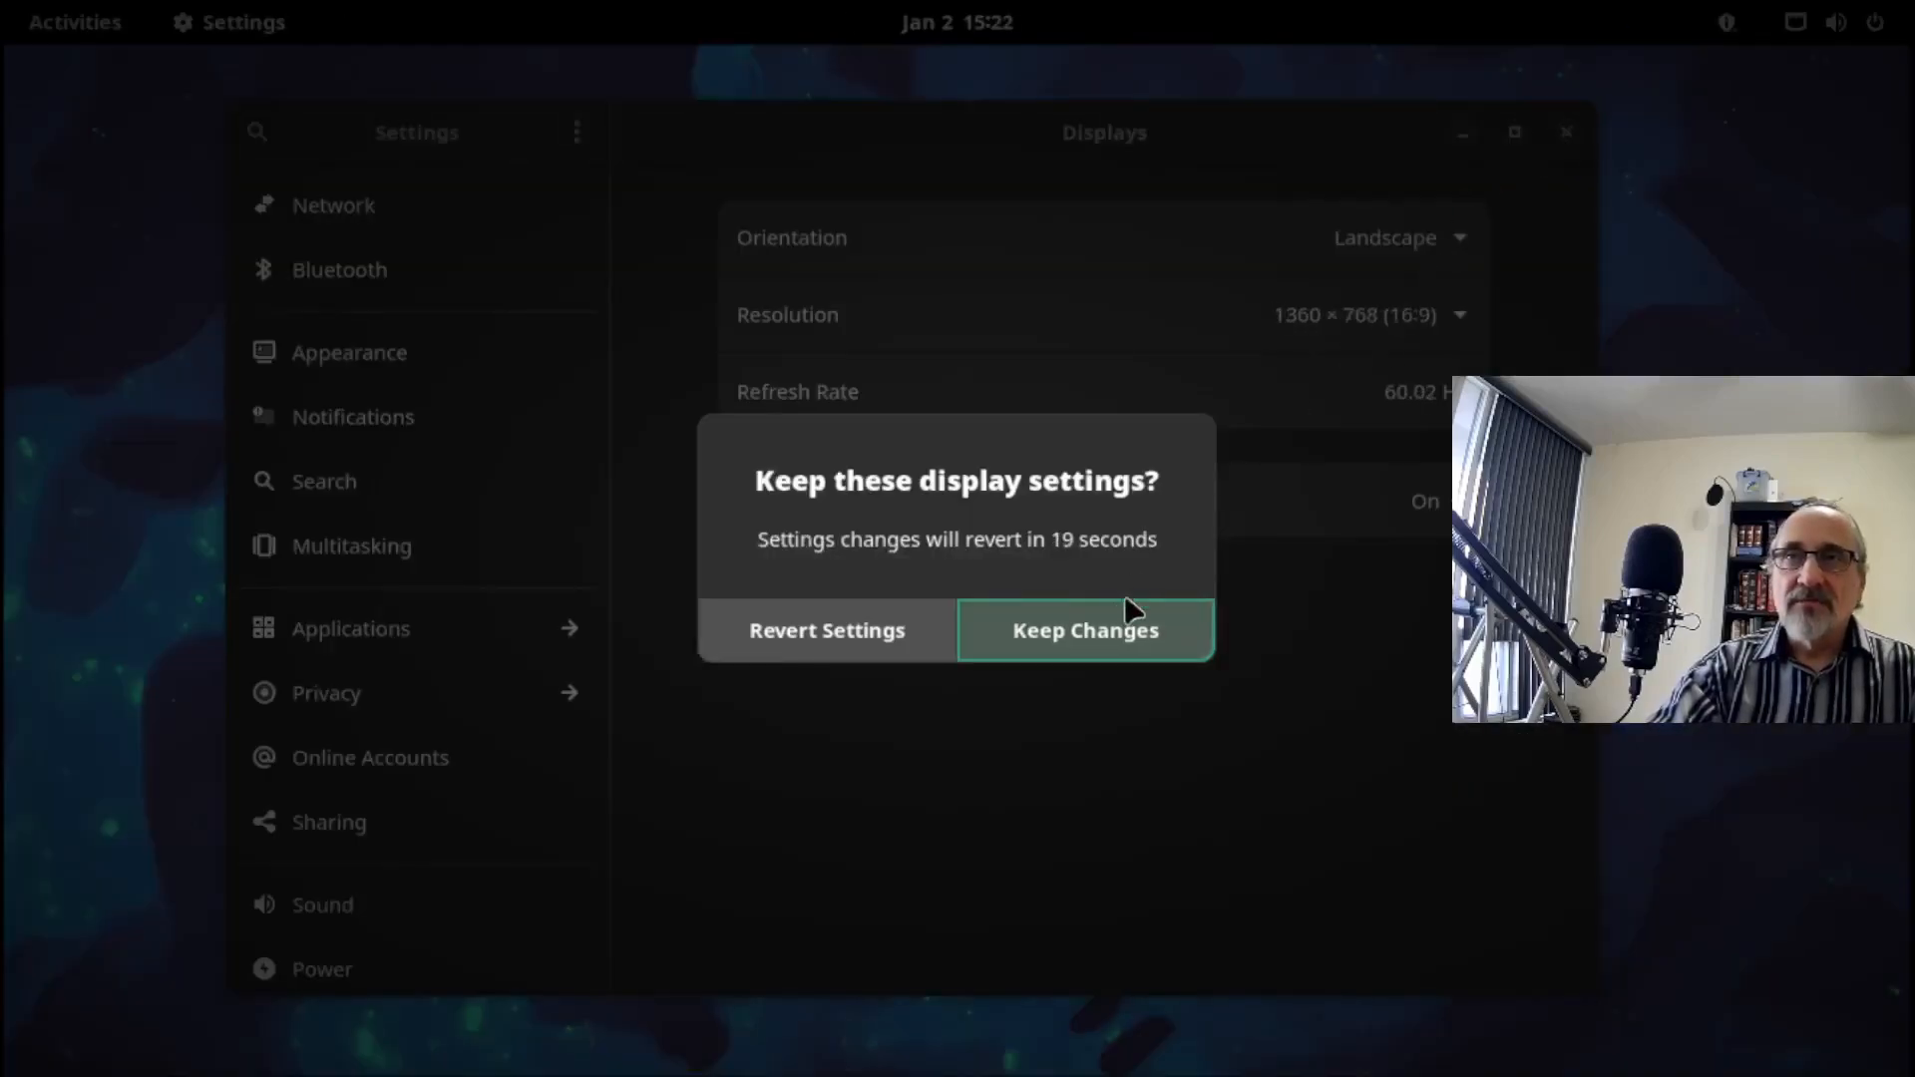
{"action": "left_click", "coordinate": [1088, 639]}
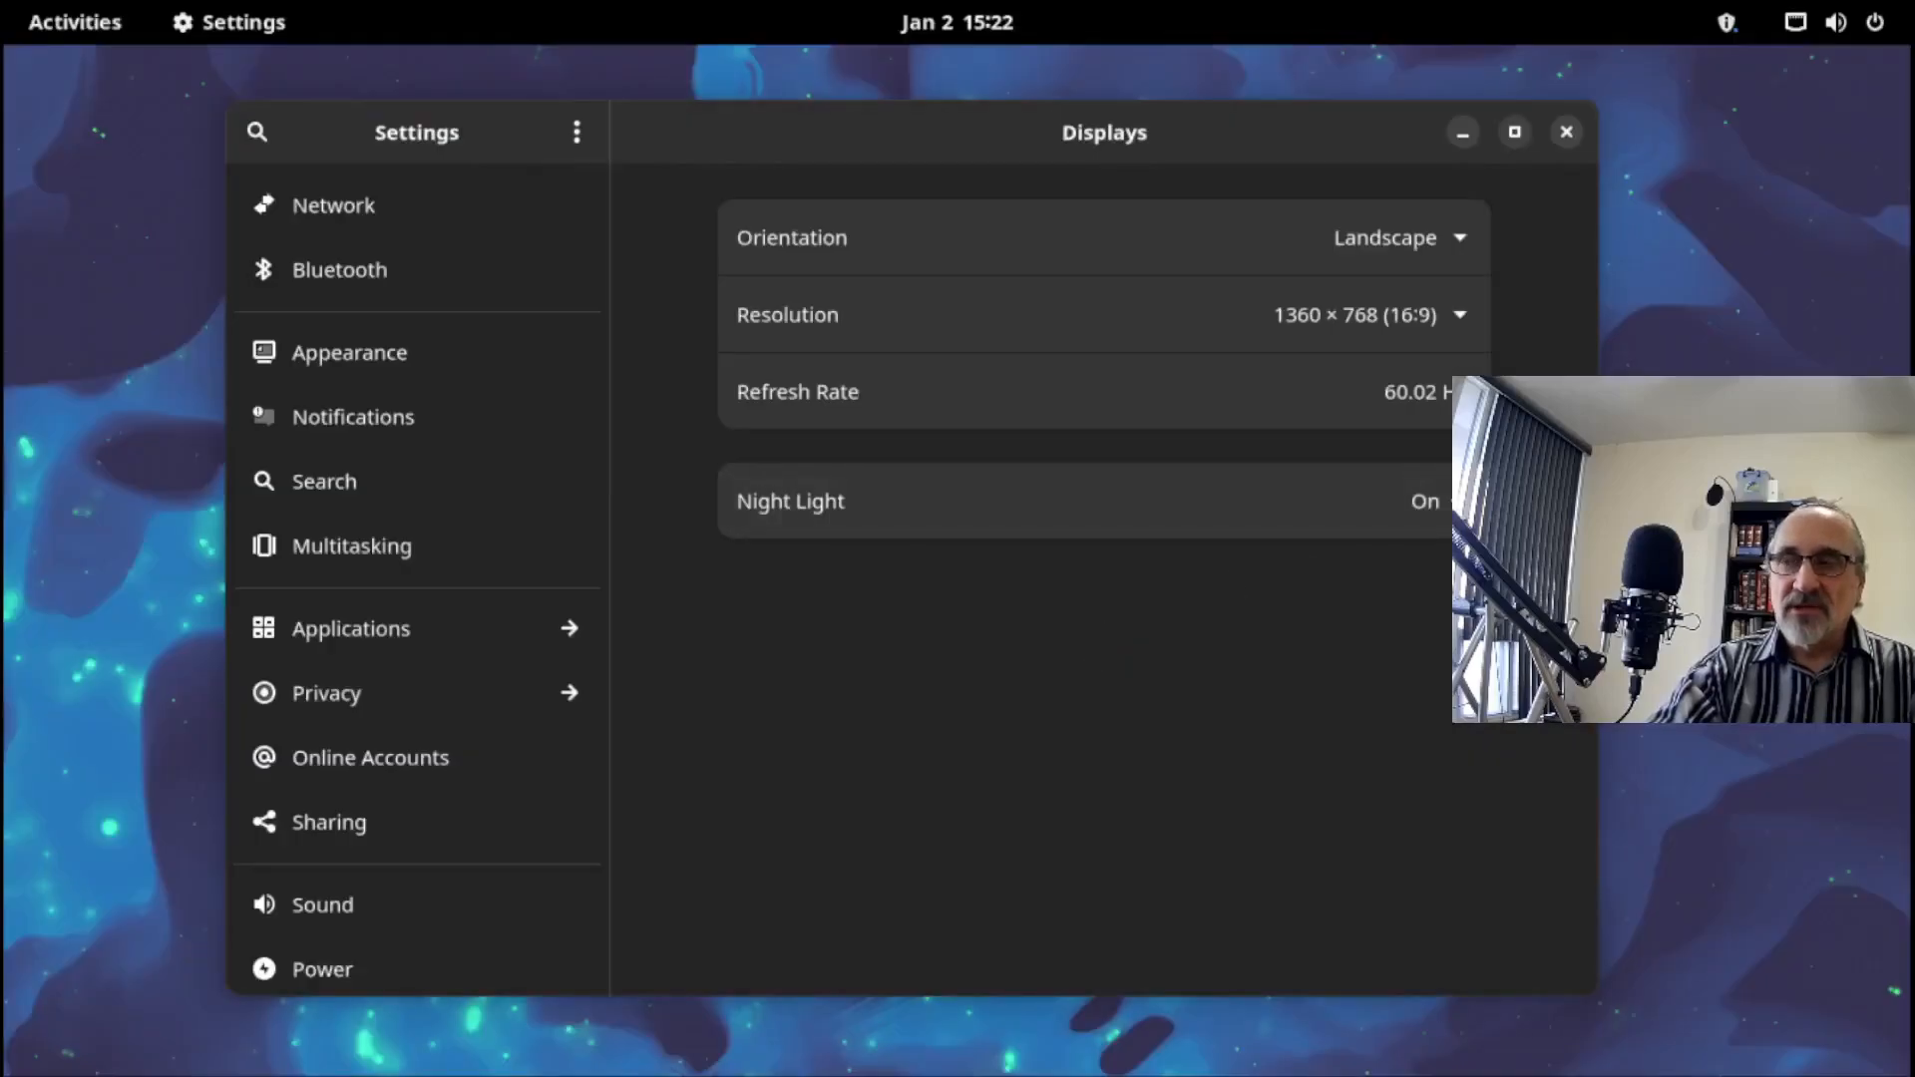
{"action": "left_click", "coordinate": [1566, 133]}
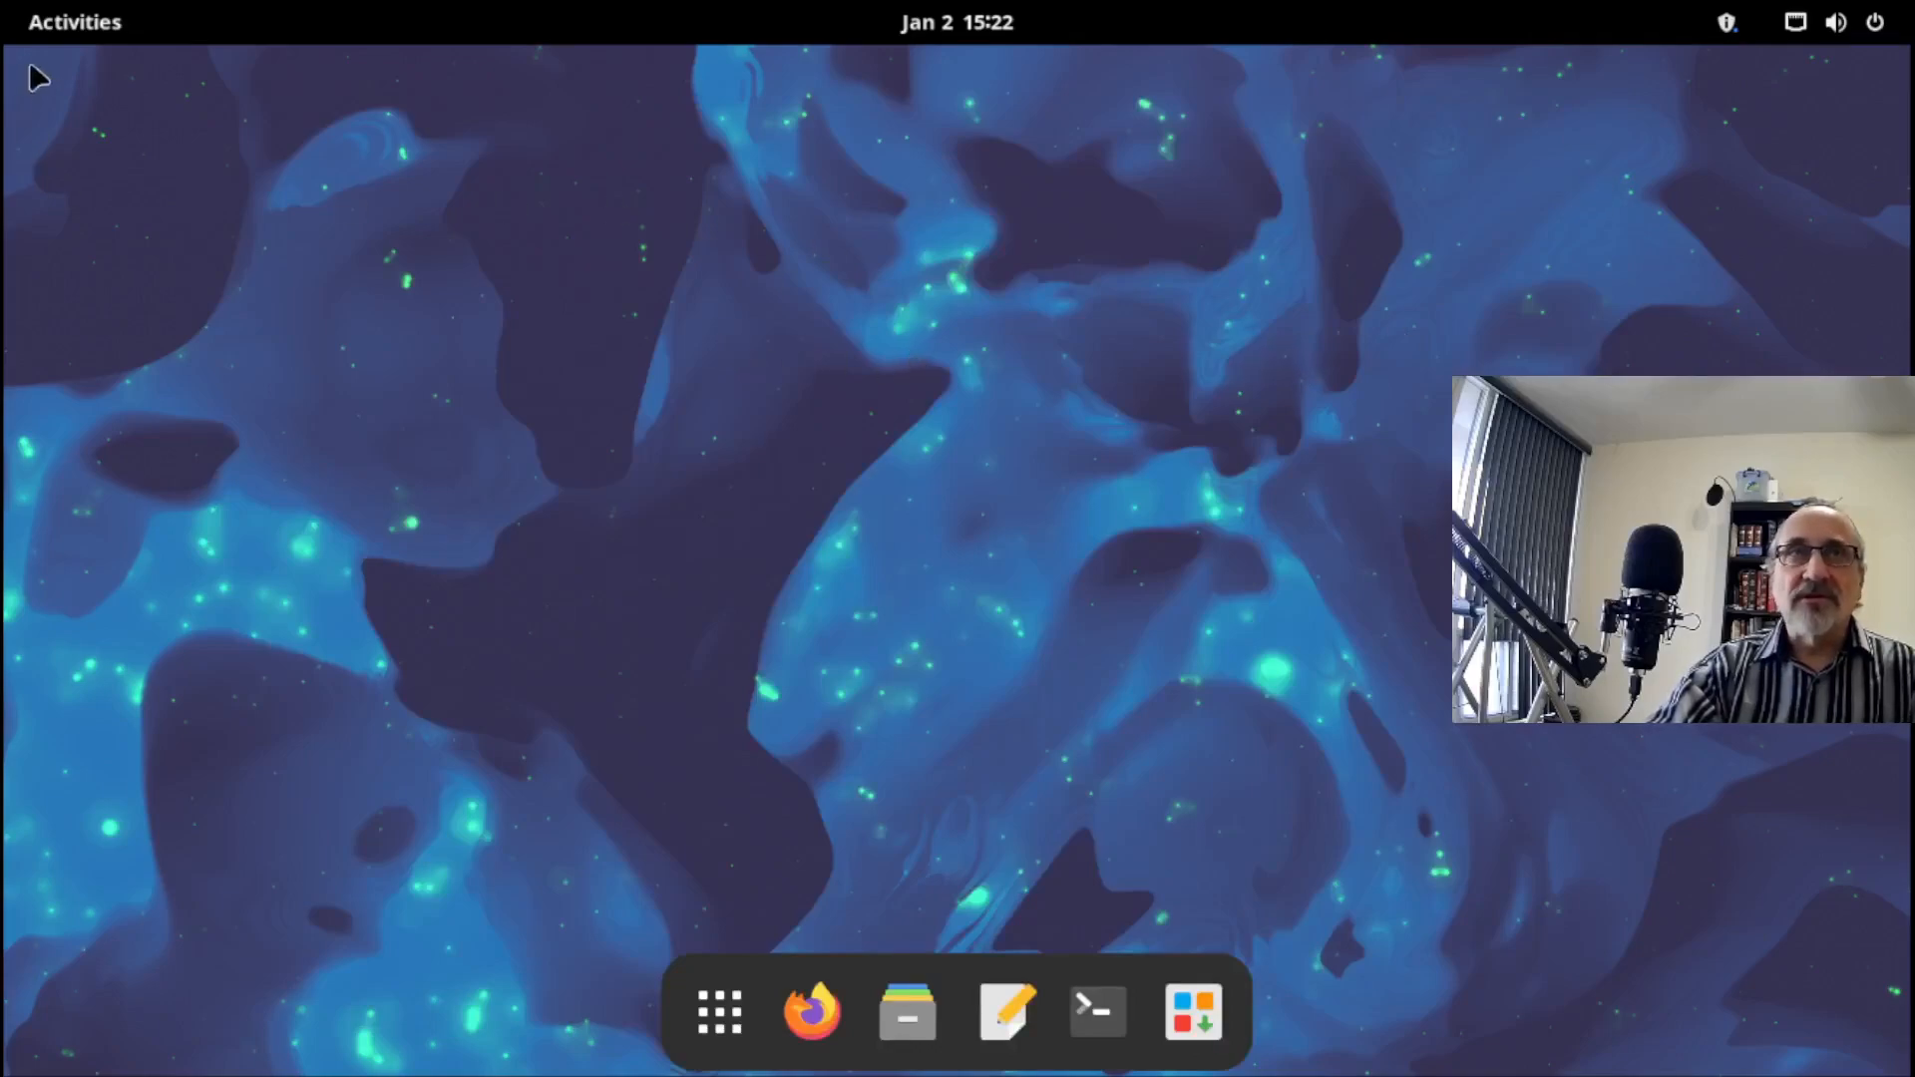
Look at the Activities overview, then view the Home folder in a maximized Files window and close it.
{"action": "left_click", "coordinate": [55, 30]}
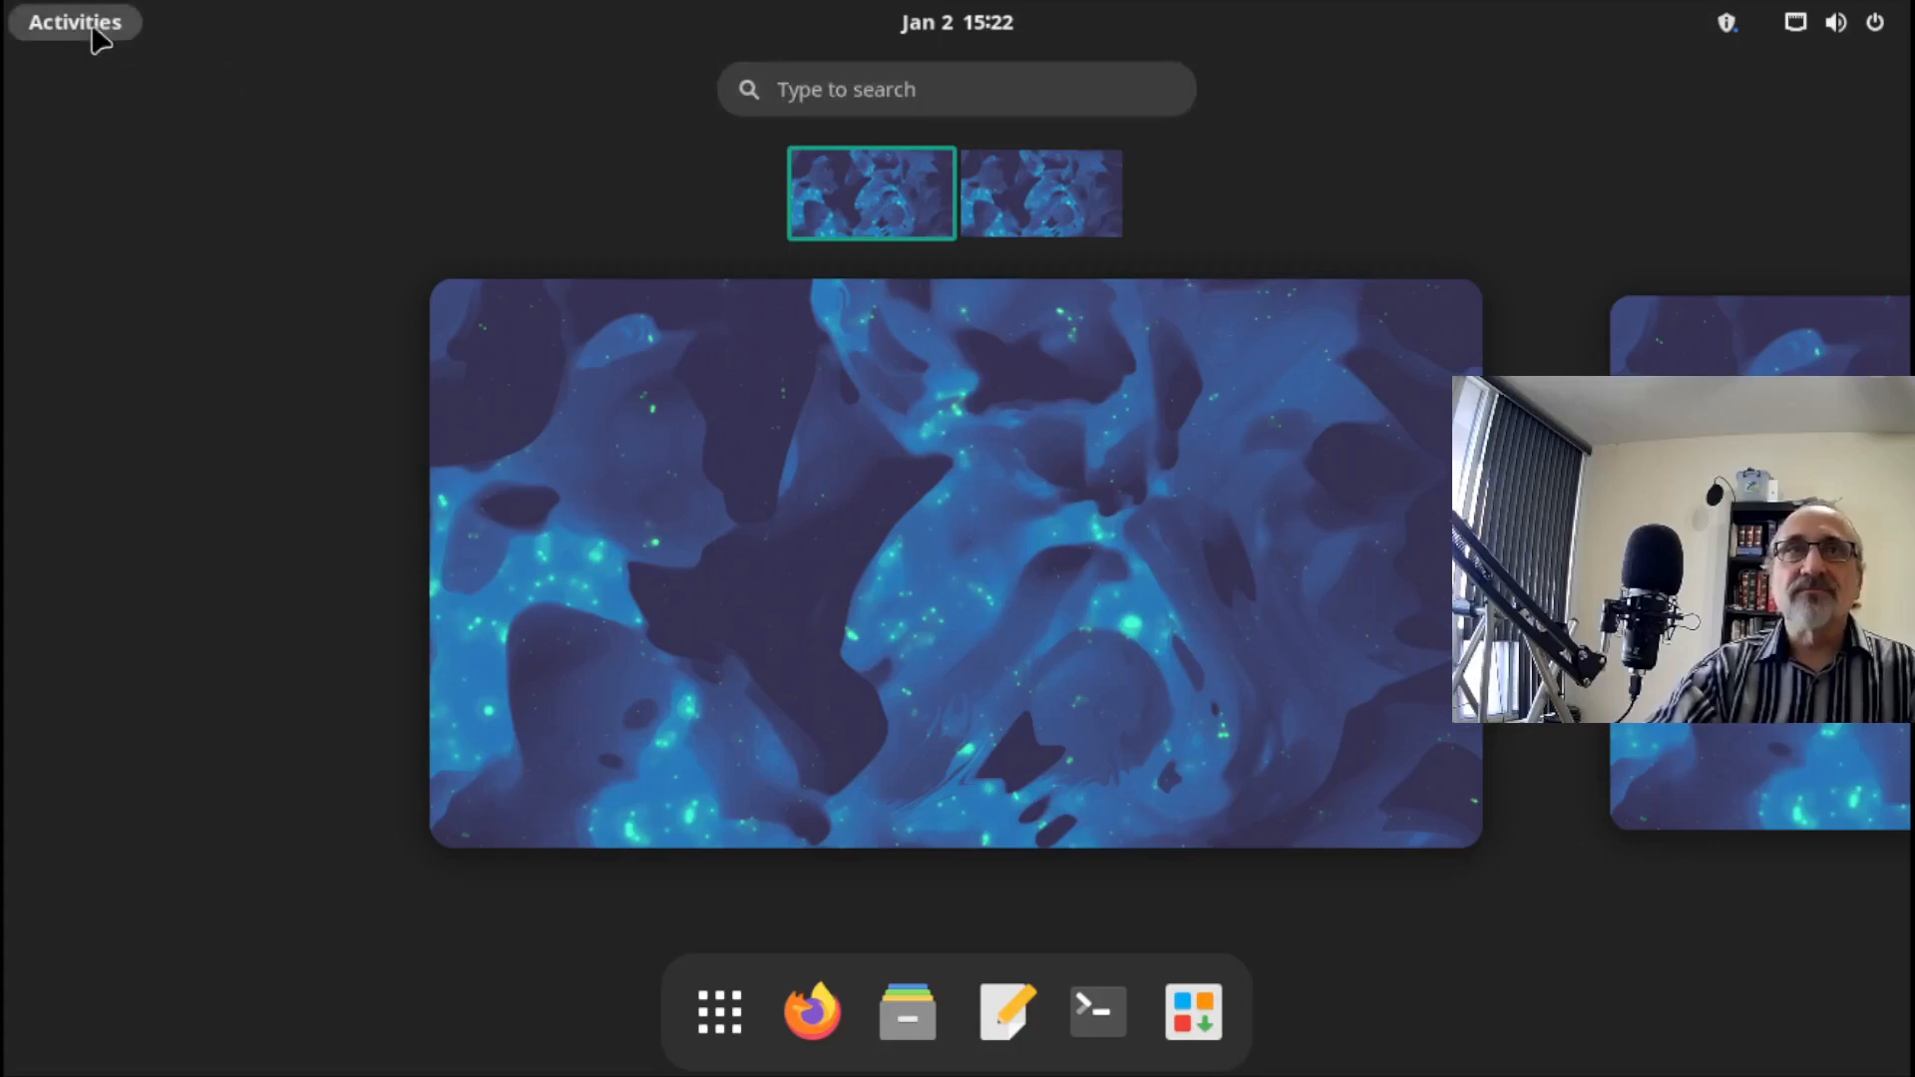
{"action": "left_click", "coordinate": [40, 28]}
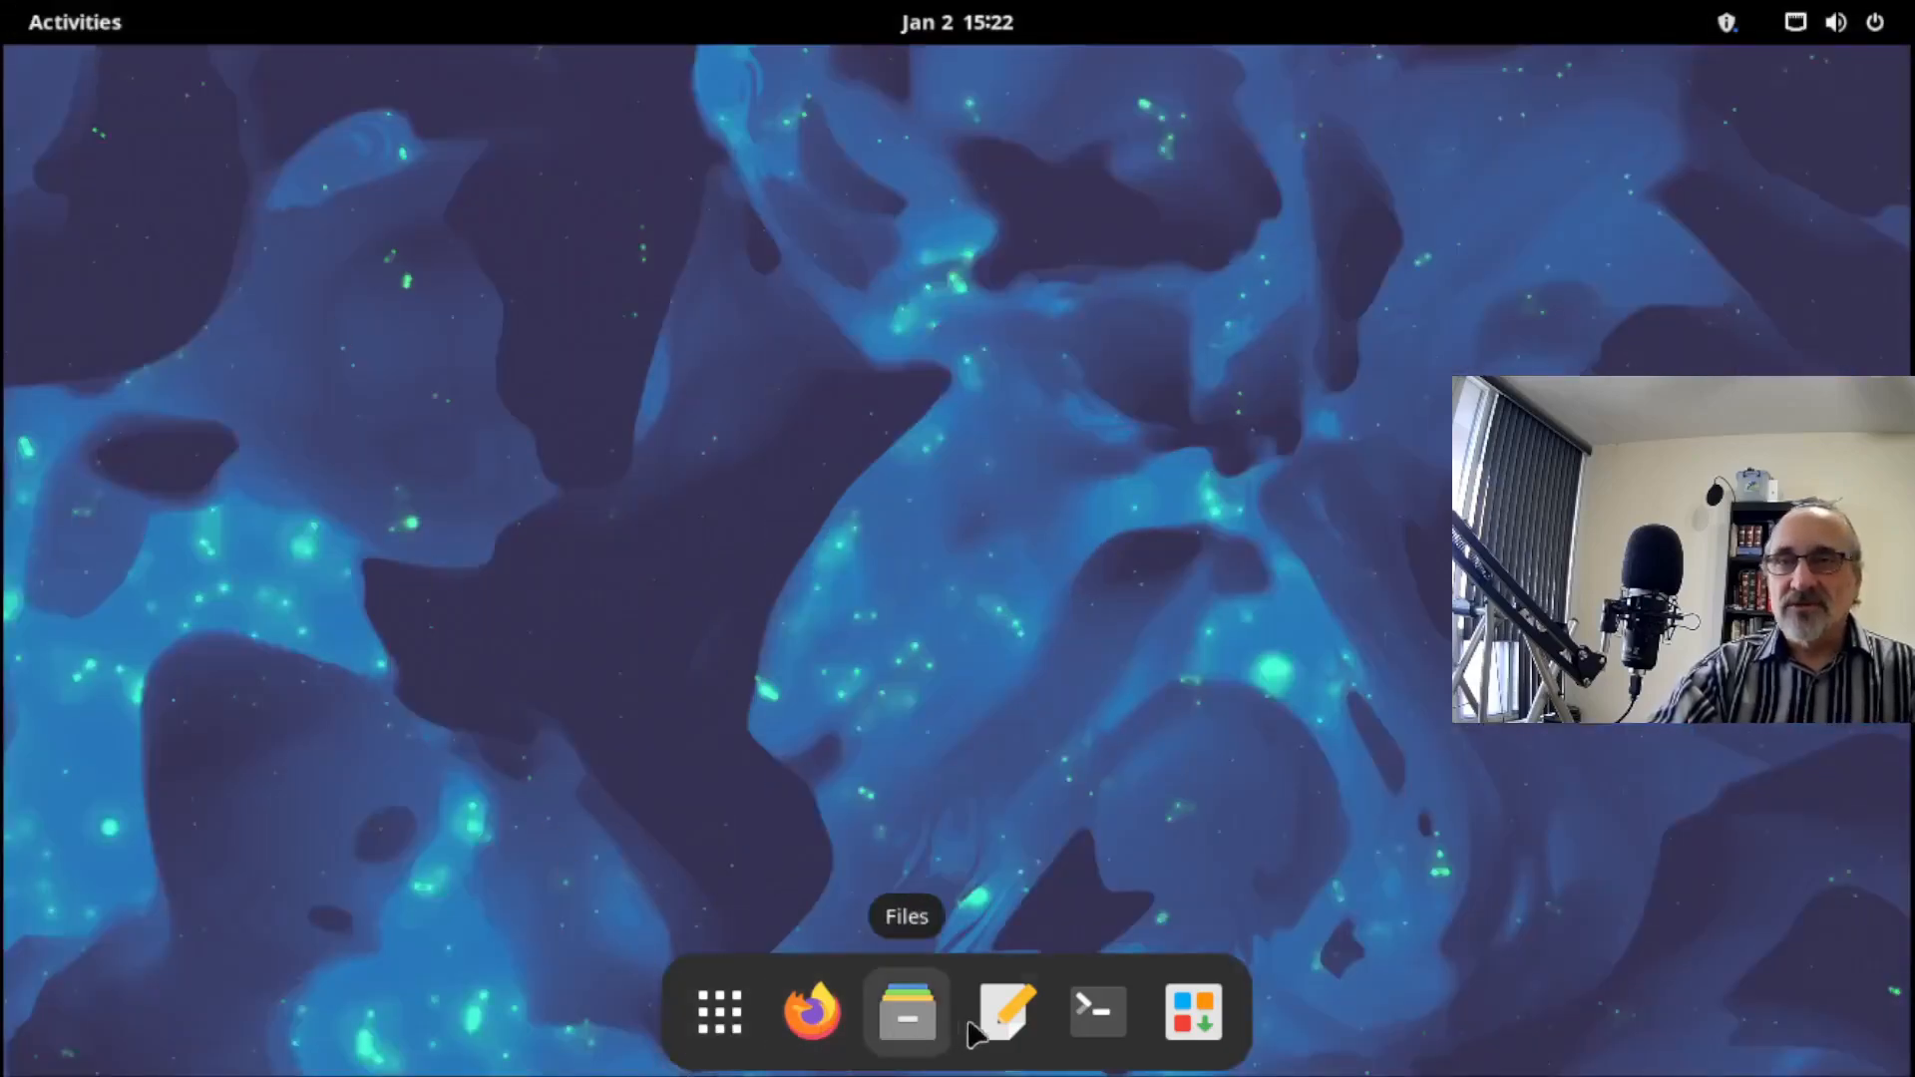
{"action": "left_click", "coordinate": [918, 1017]}
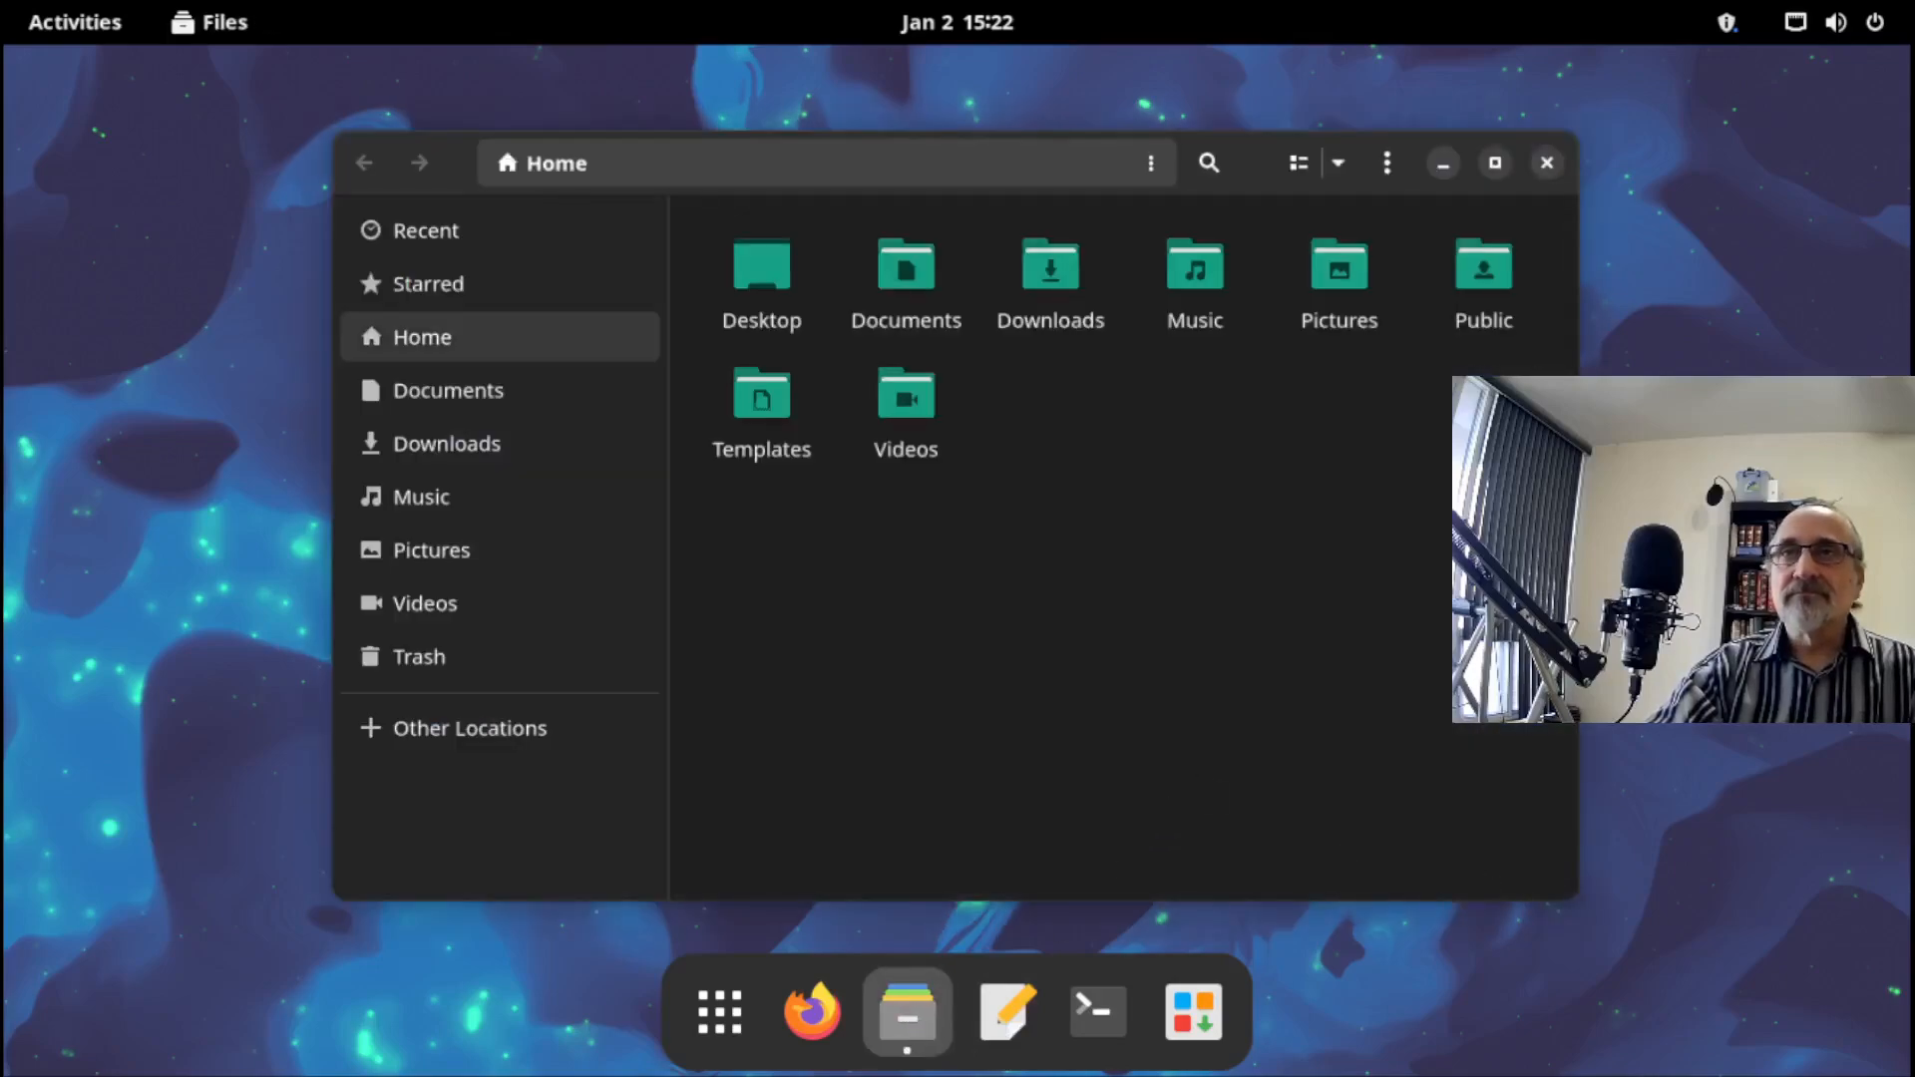
{"action": "left_click", "coordinate": [1495, 162]}
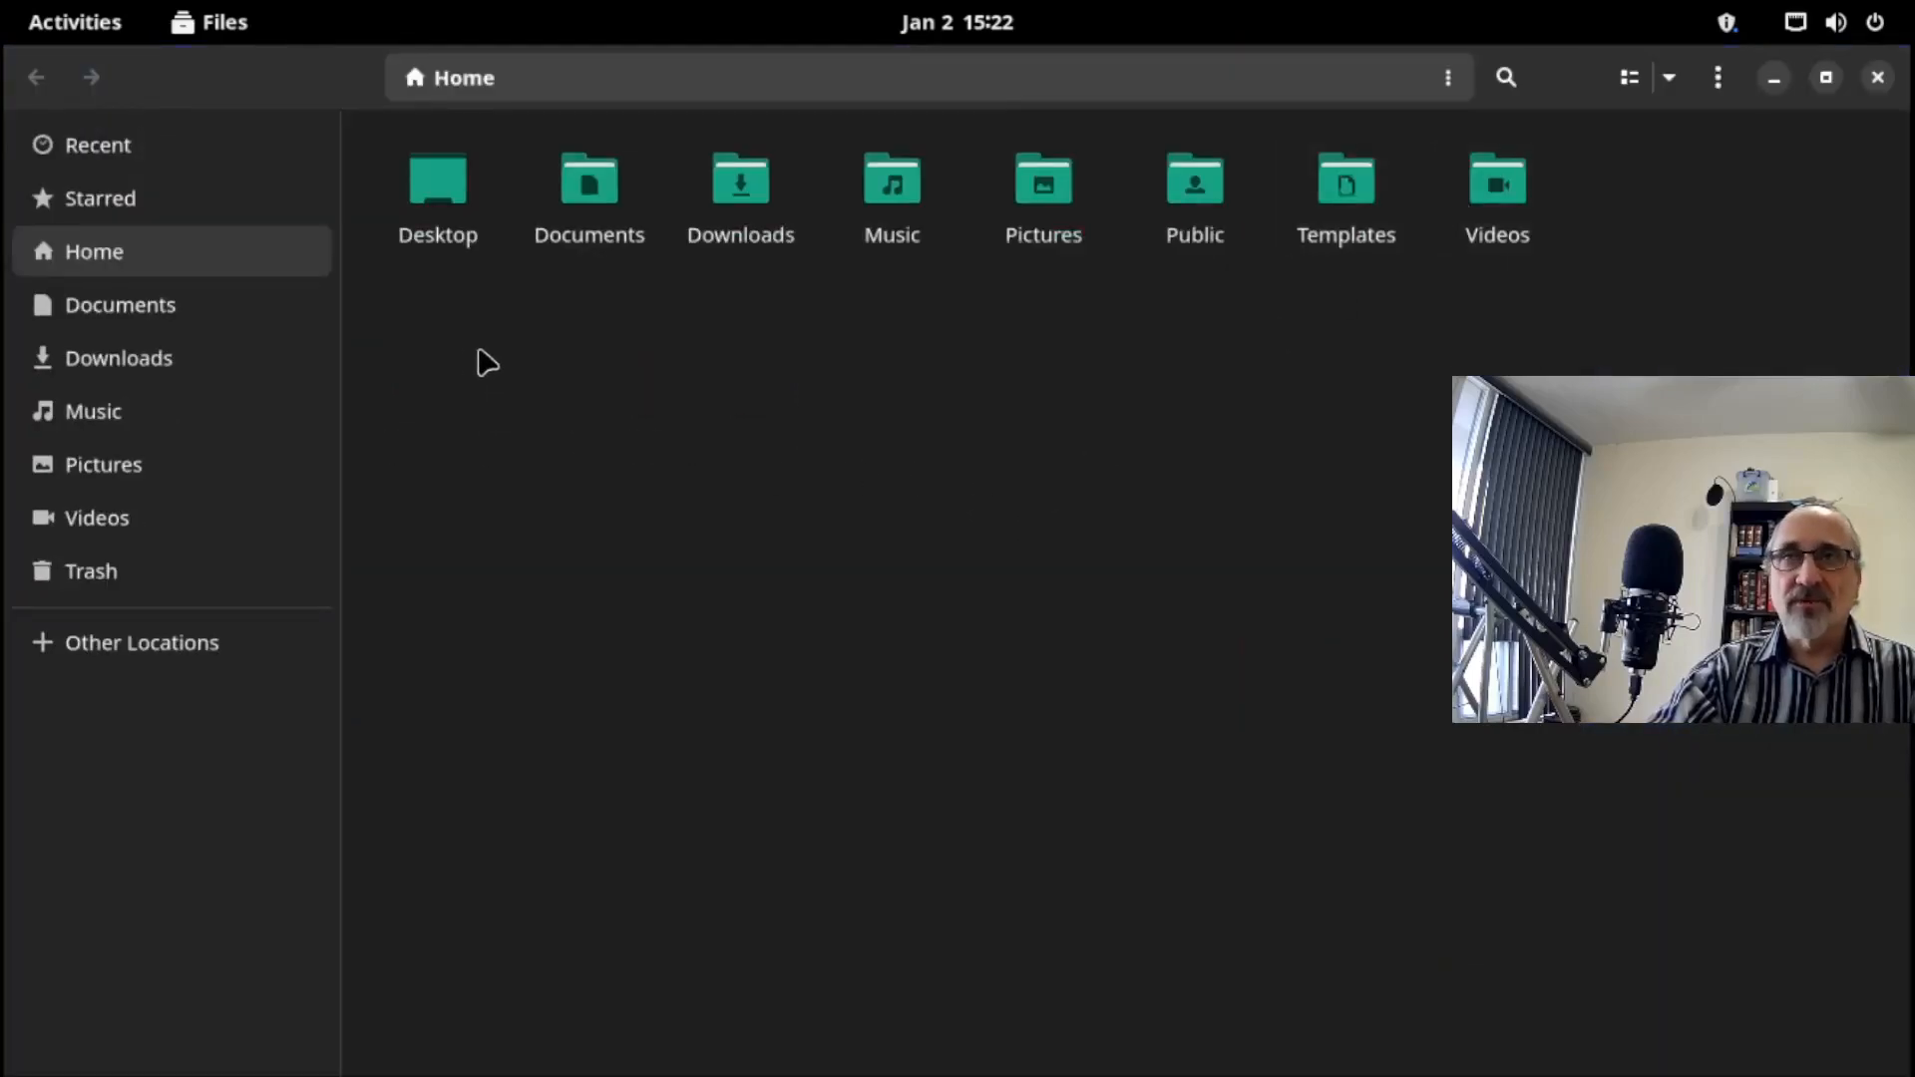
{"action": "left_click", "coordinate": [1877, 80]}
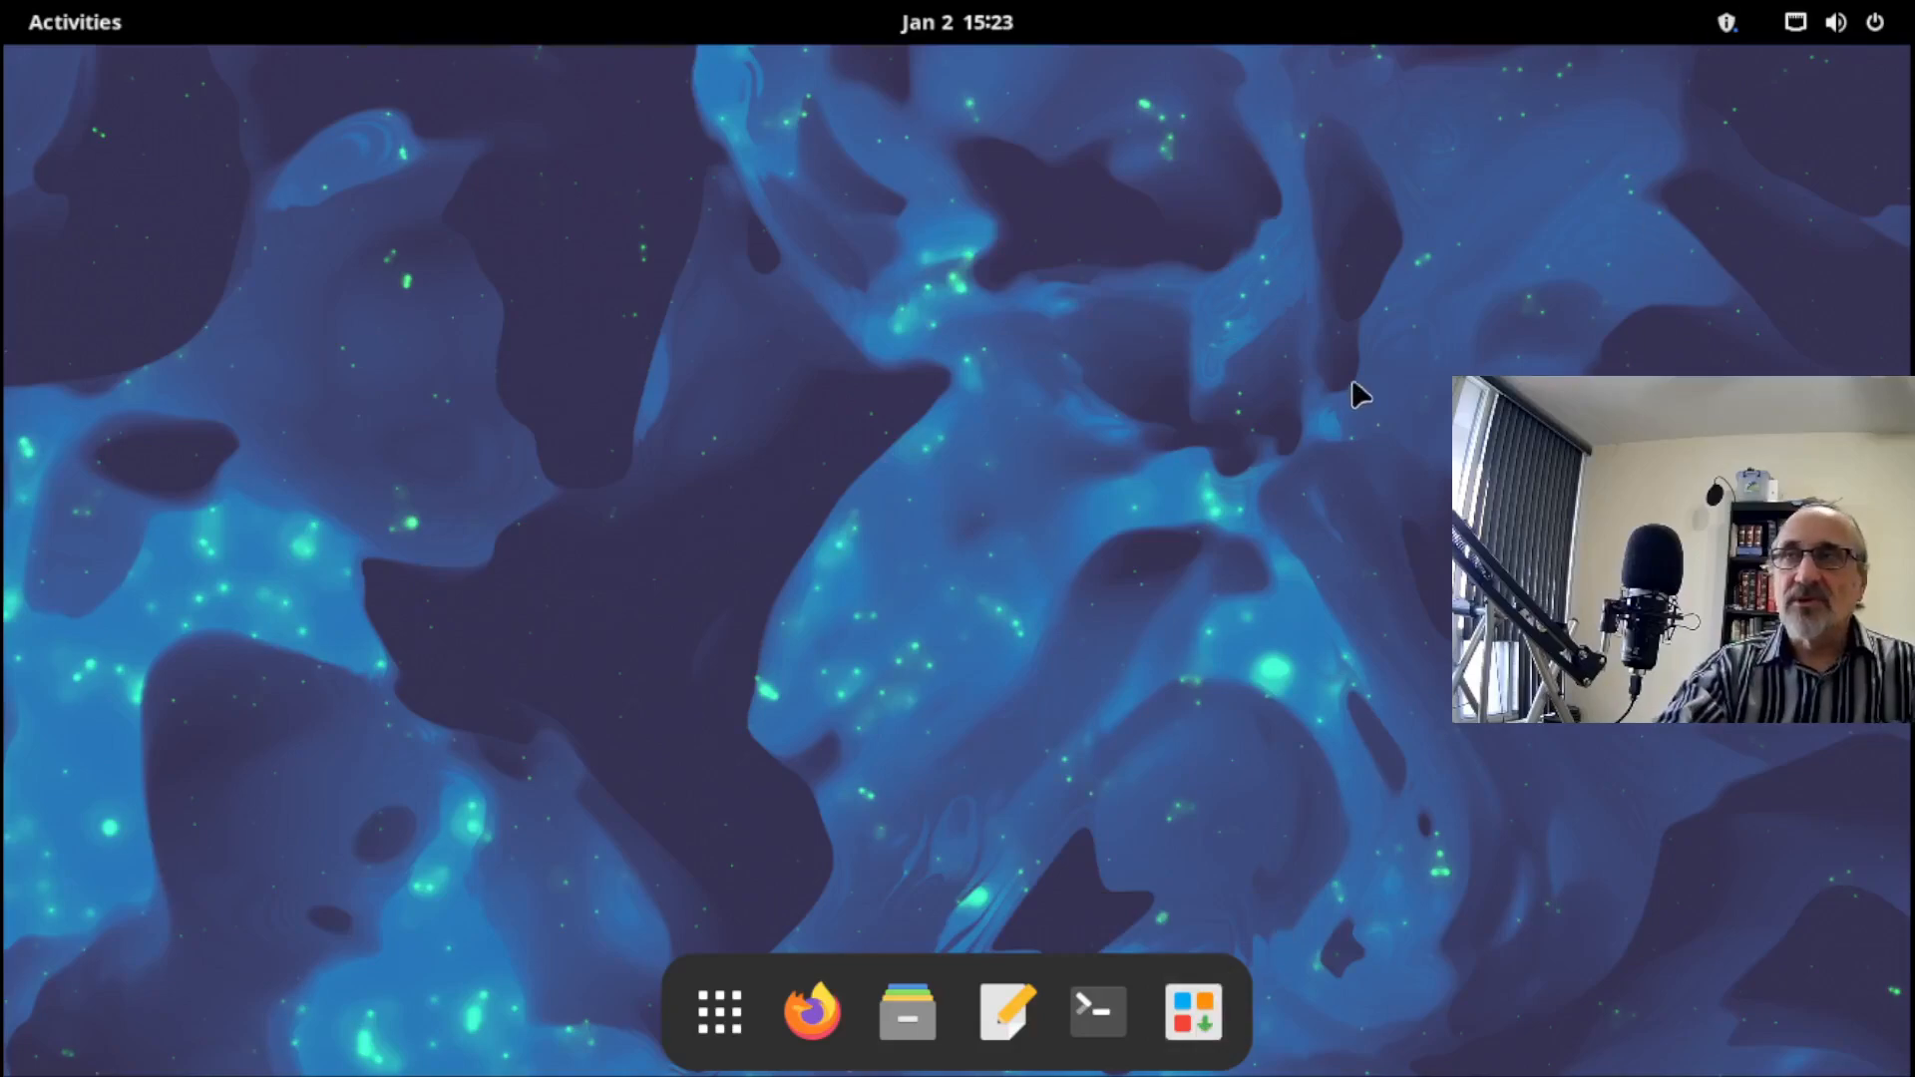
Open the package manager from the updates indicator, maximize it, and unlock its Preferences by entering the account password.
{"action": "left_click", "coordinate": [1725, 24]}
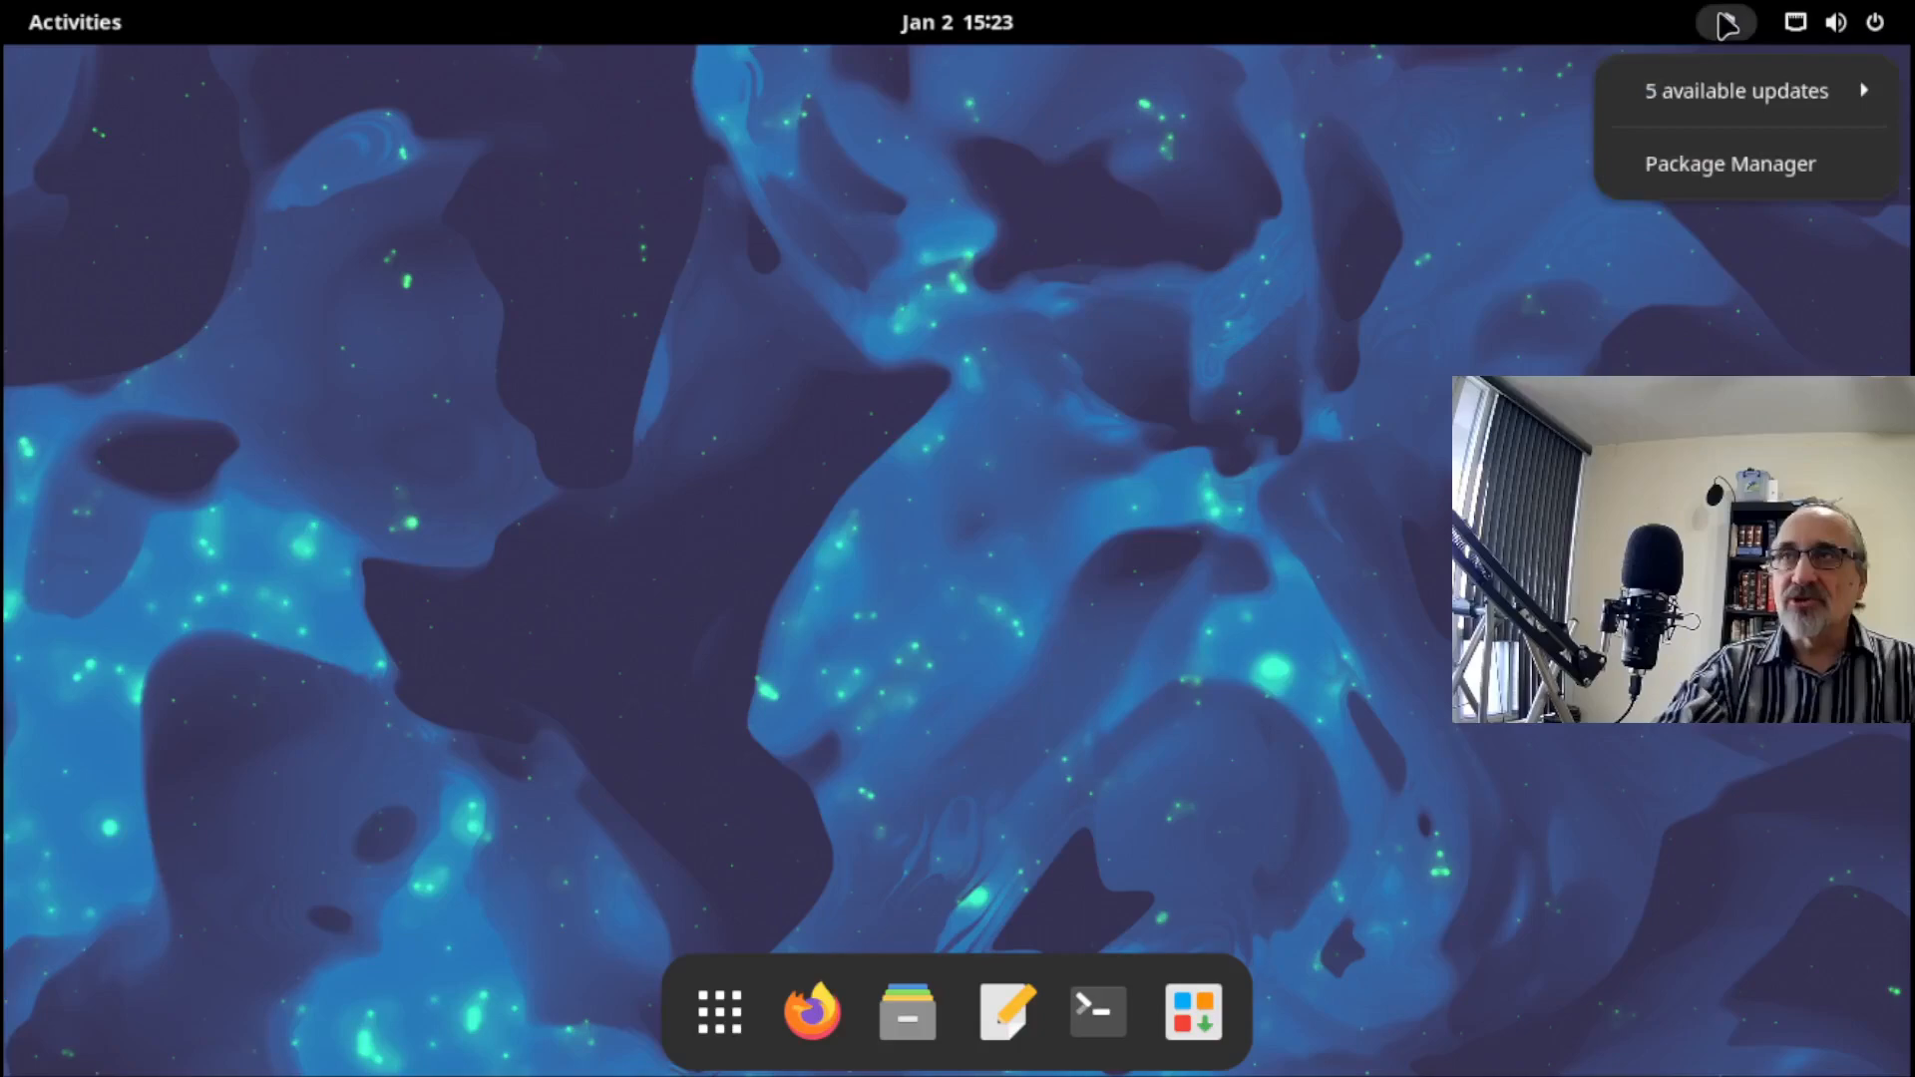
{"action": "left_click", "coordinate": [1693, 181]}
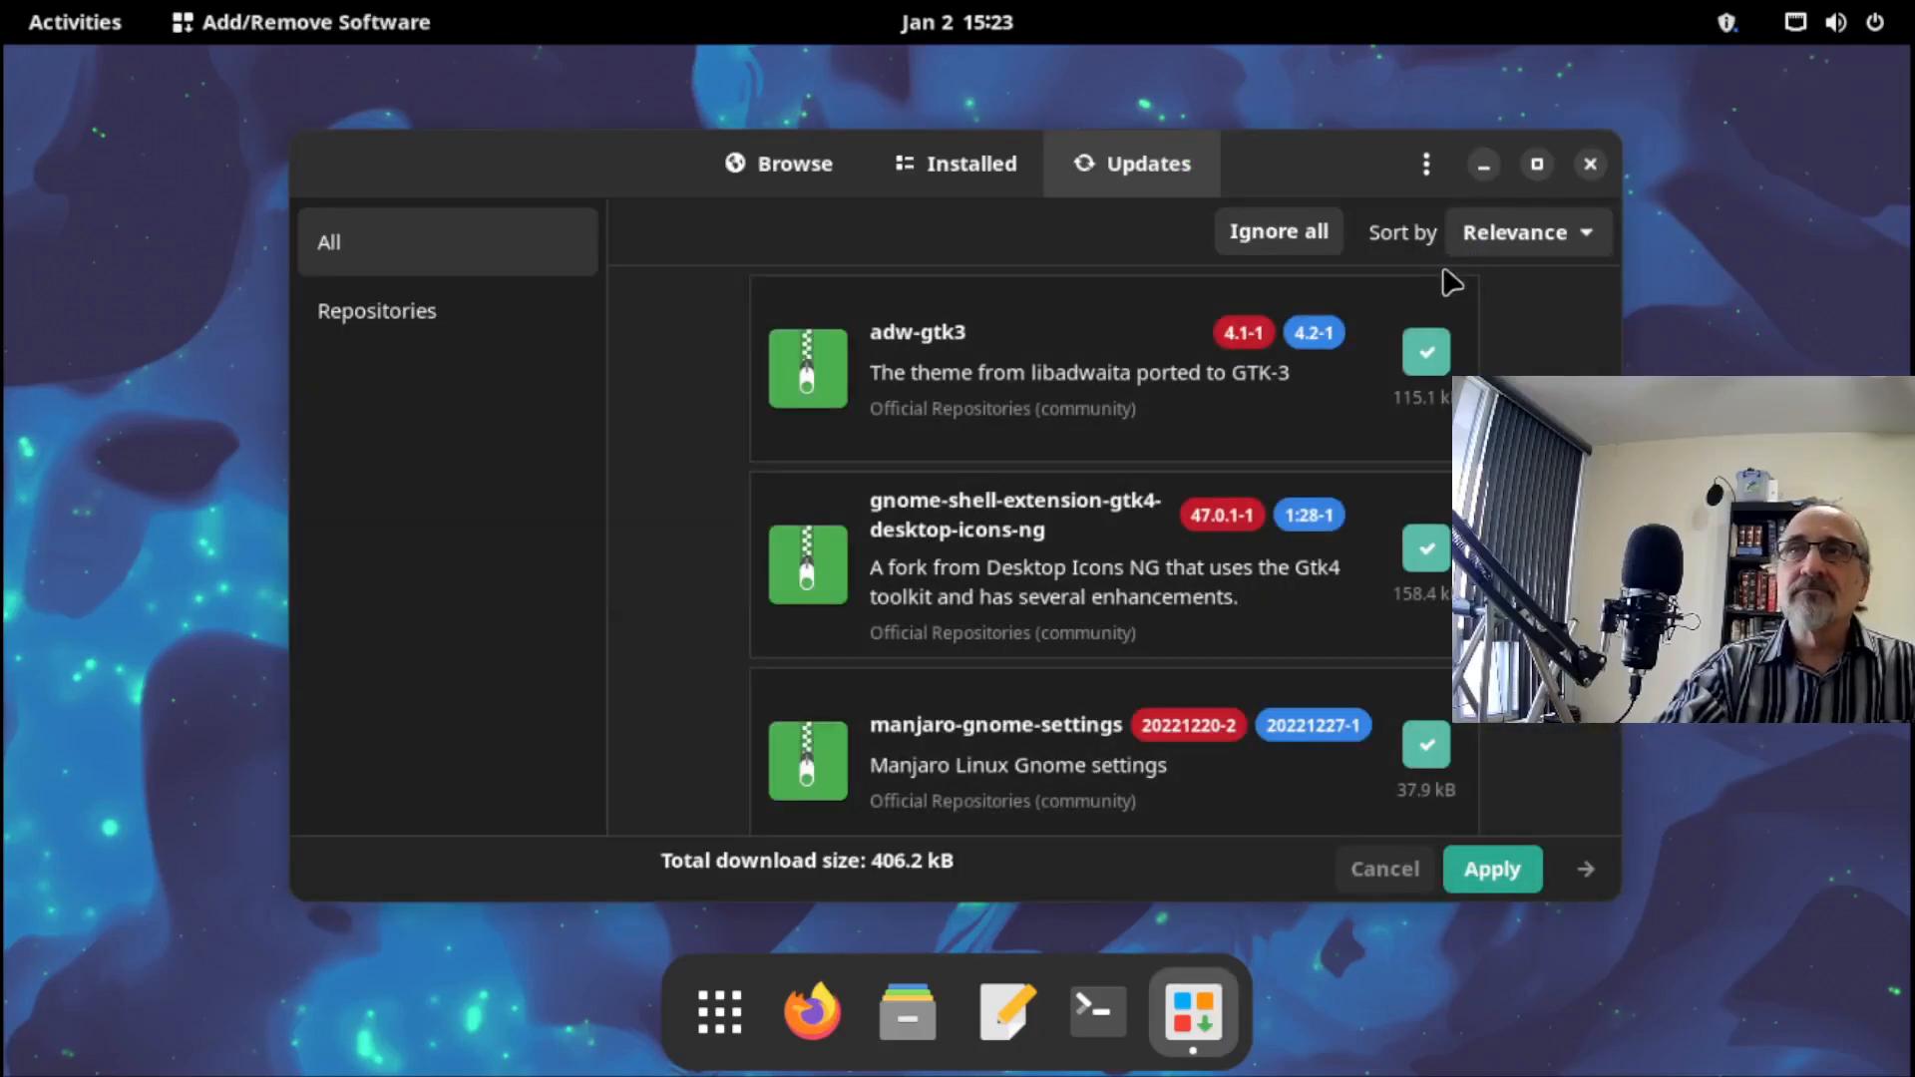
{"action": "left_click", "coordinate": [1537, 164]}
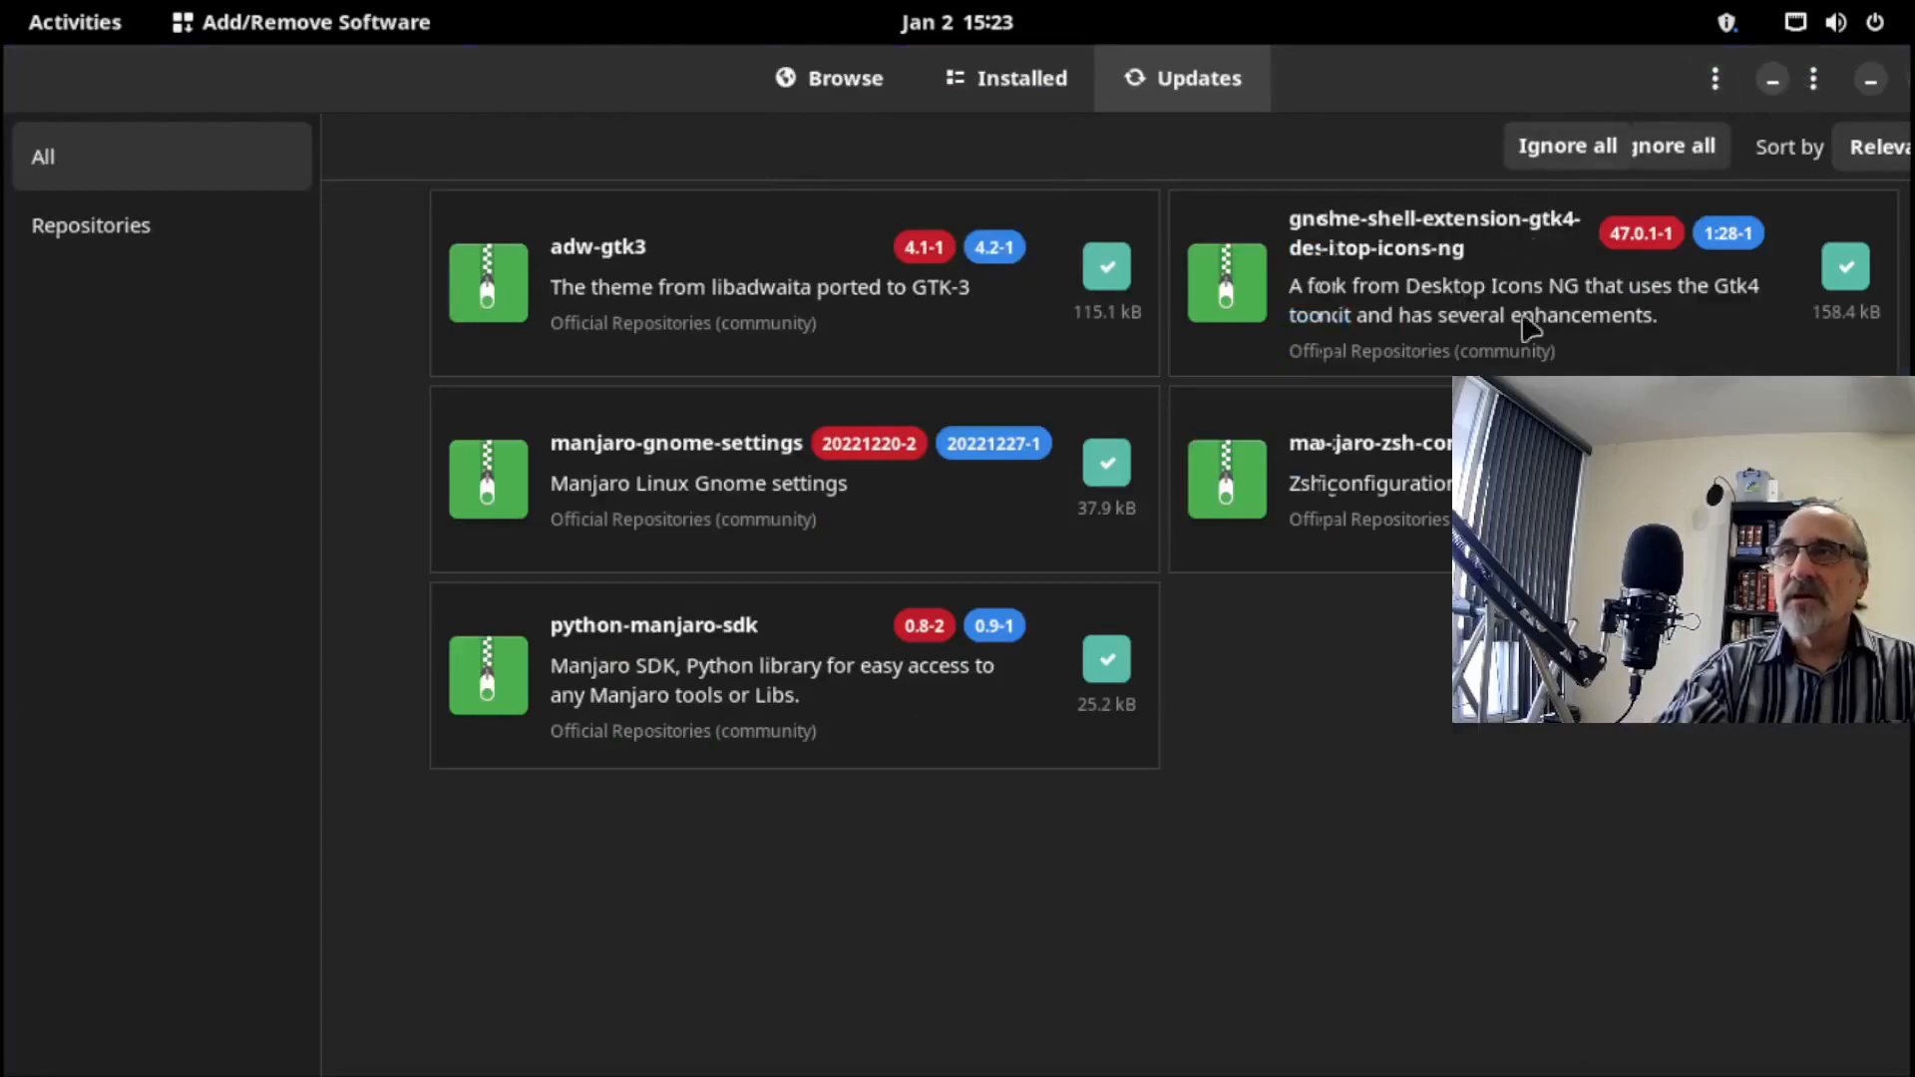
{"action": "left_click", "coordinate": [1715, 77]}
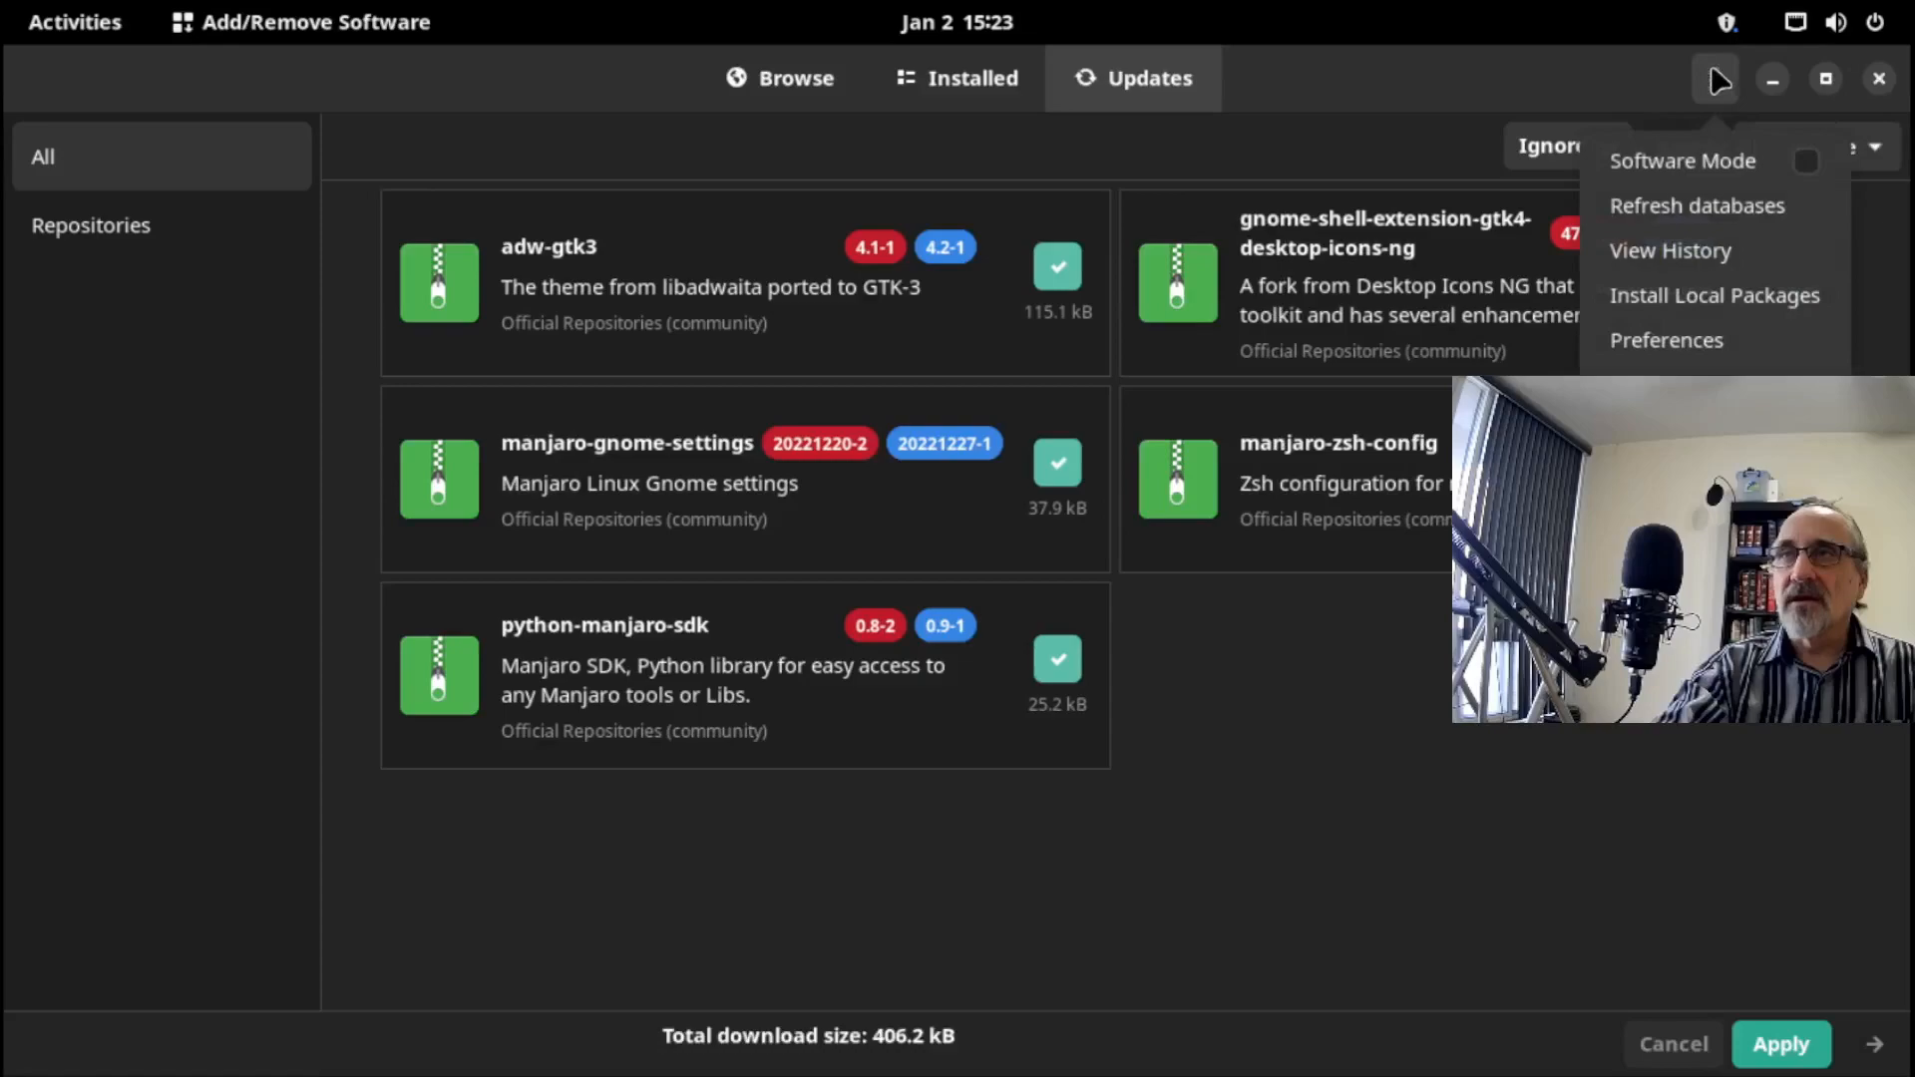
{"action": "left_click", "coordinate": [1664, 337]}
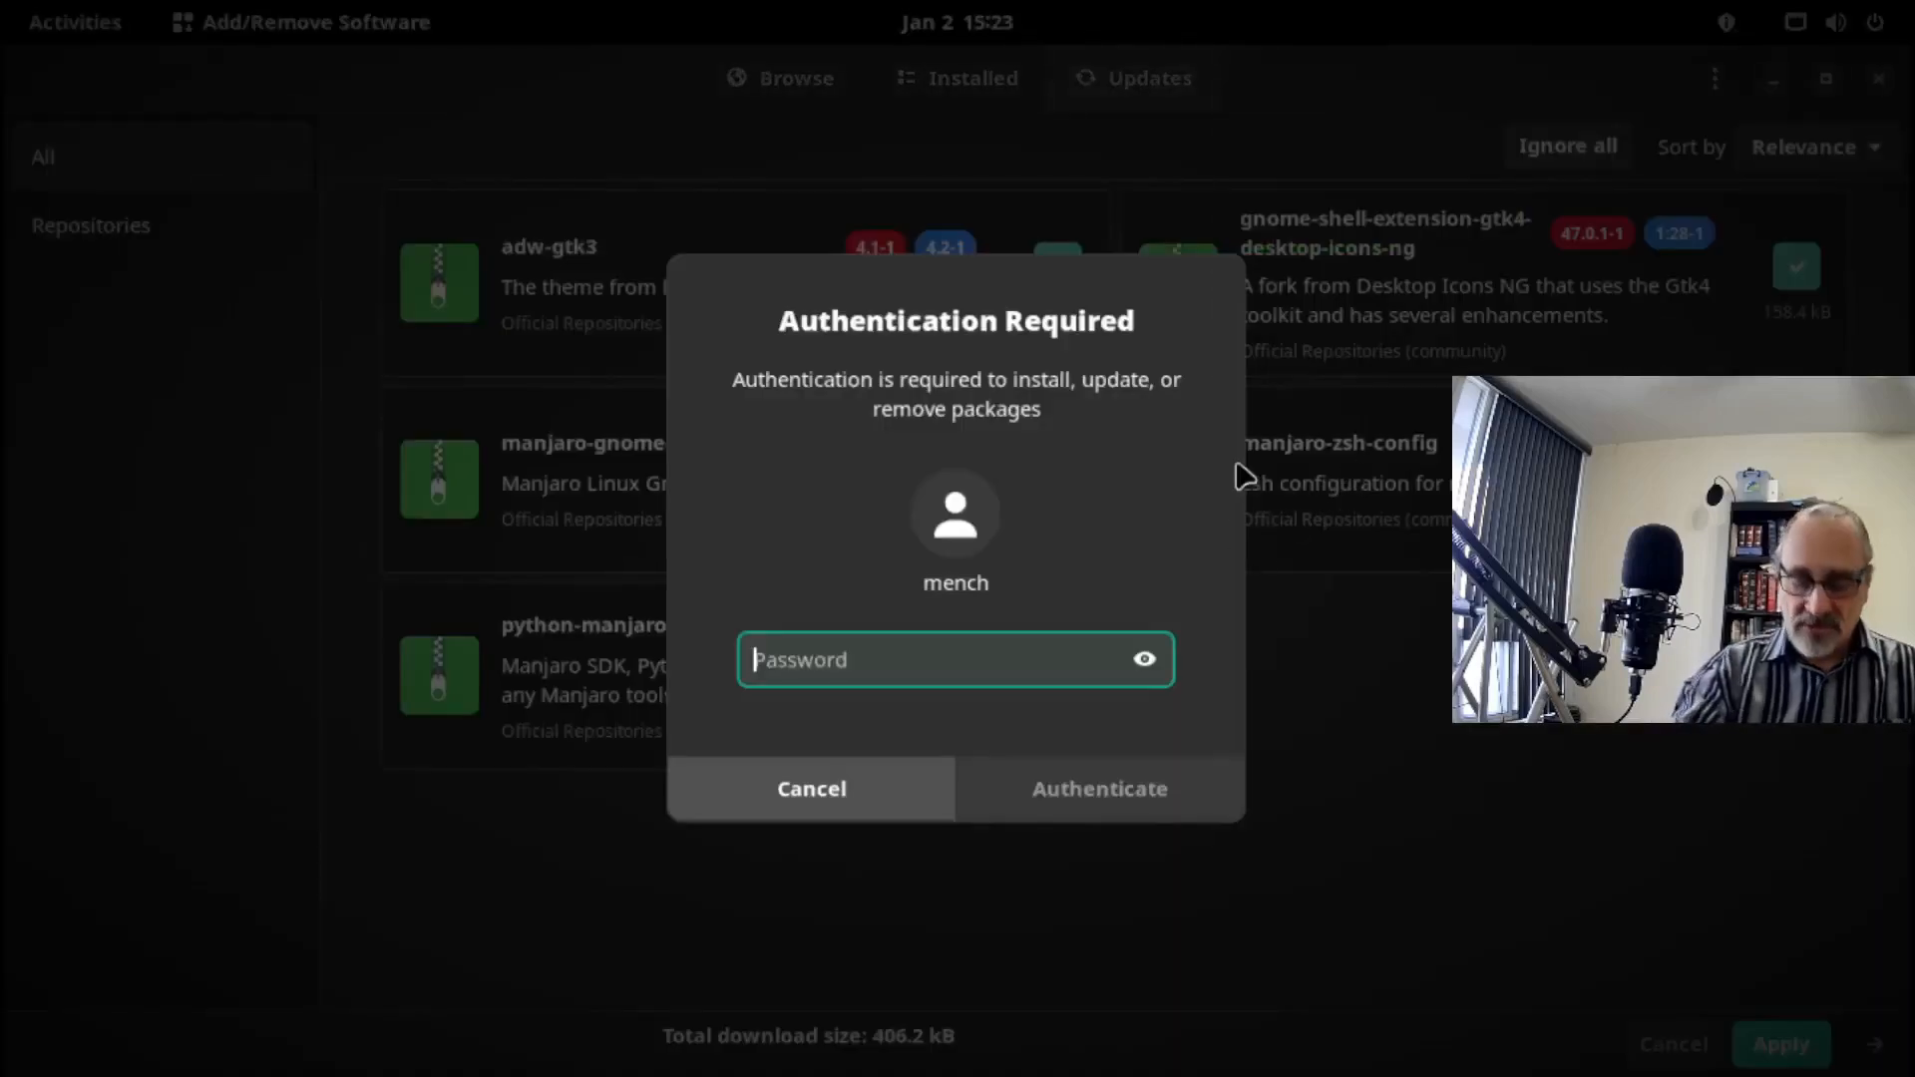
{"action": "type", "text": "••"}
{"action": "key", "text": "Return"}
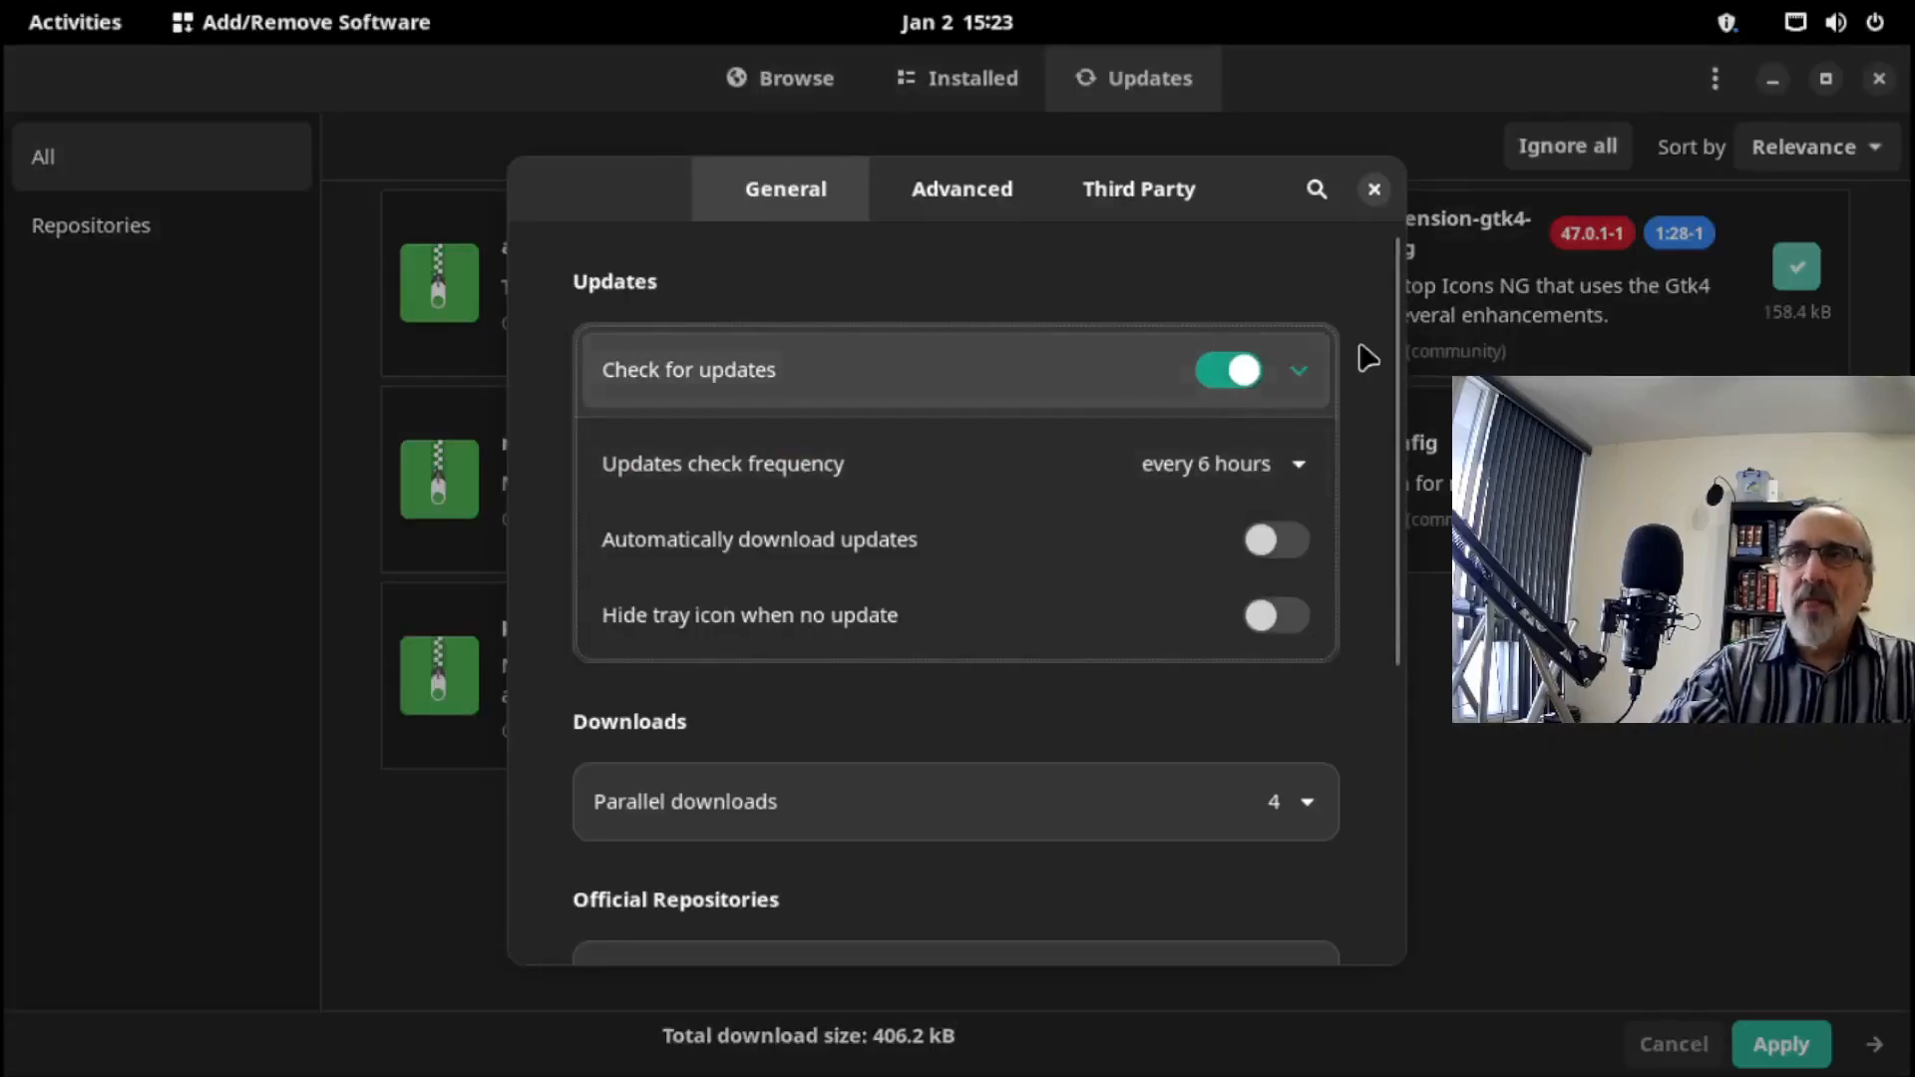
Set the official repositories to use mirrors from Canada, refresh the mirrors, and close the preferences and package manager.
{"action": "scroll", "coordinate": [1388, 424], "scroll_direction": "down", "scroll_amount": 2}
{"action": "left_click_drag", "start_coordinate": [1388, 424], "coordinate": [1372, 653]}
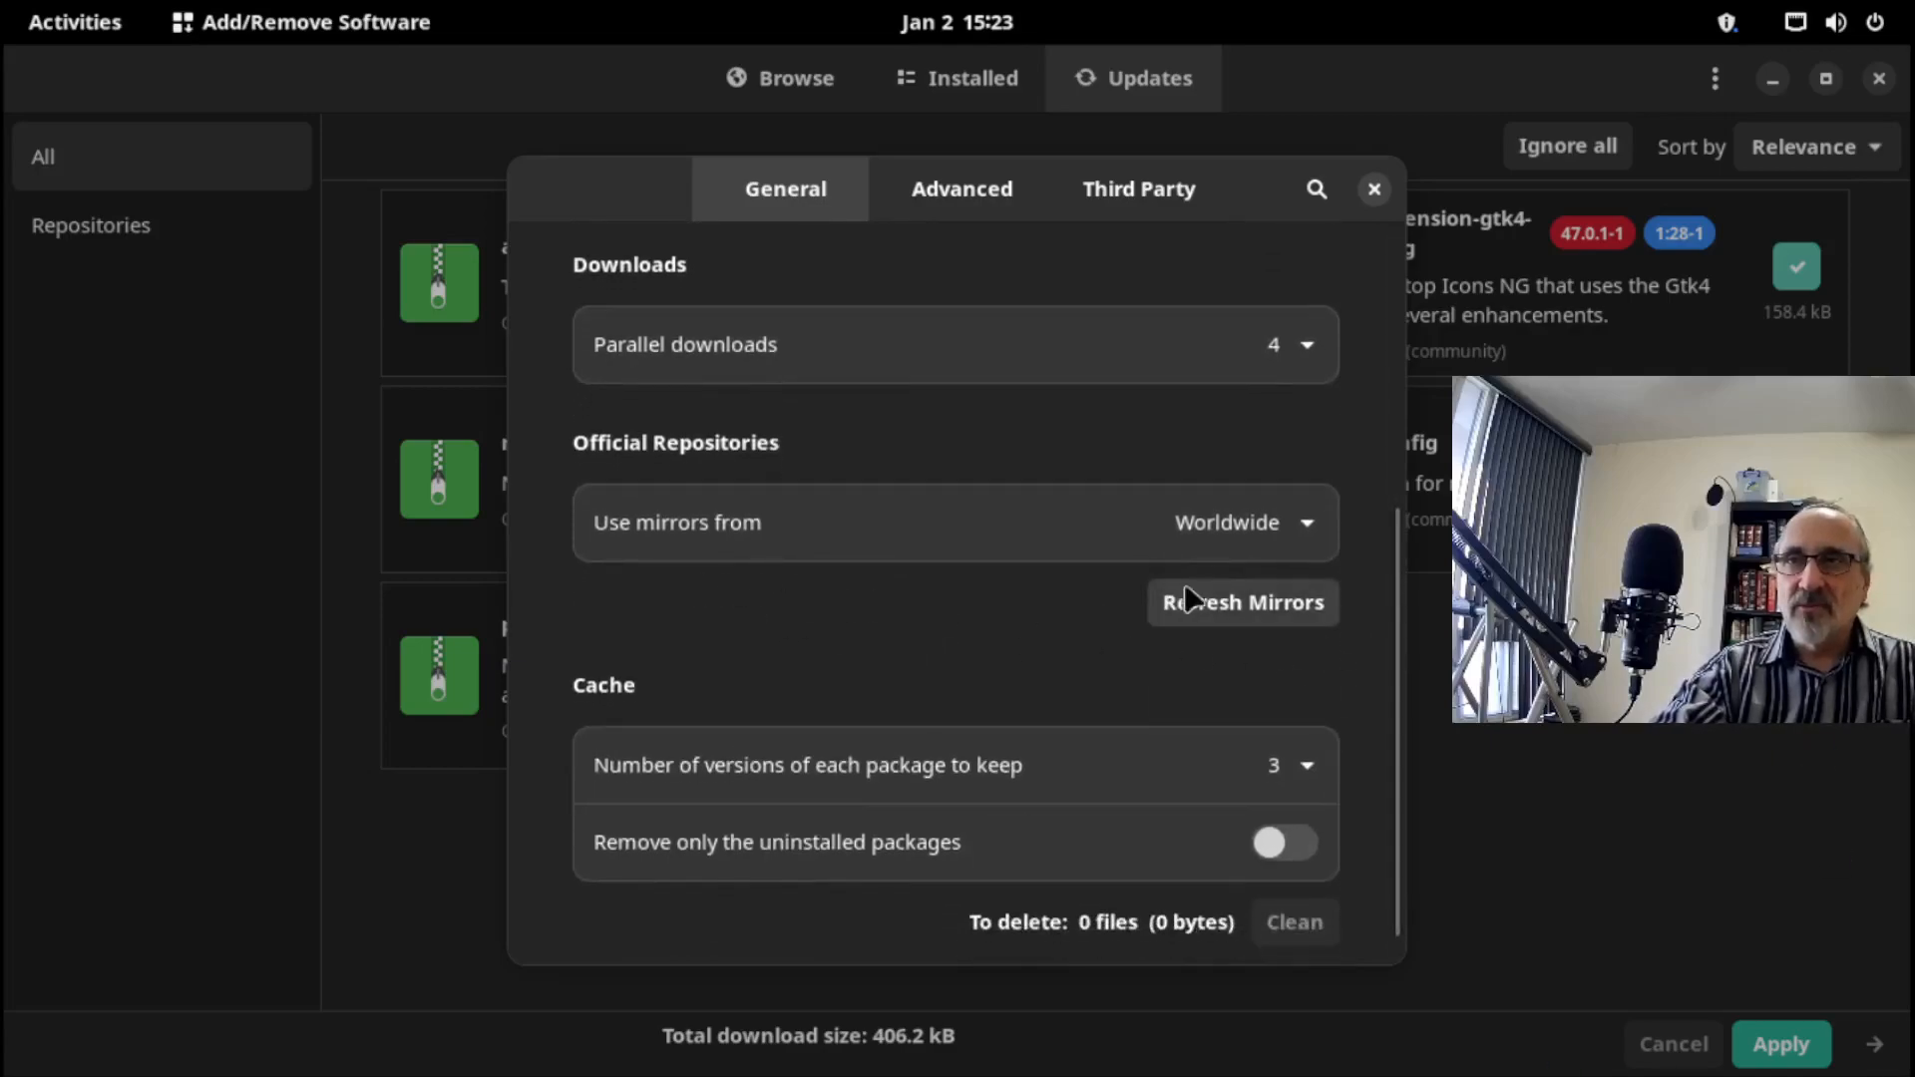
{"action": "left_click", "coordinate": [1303, 523]}
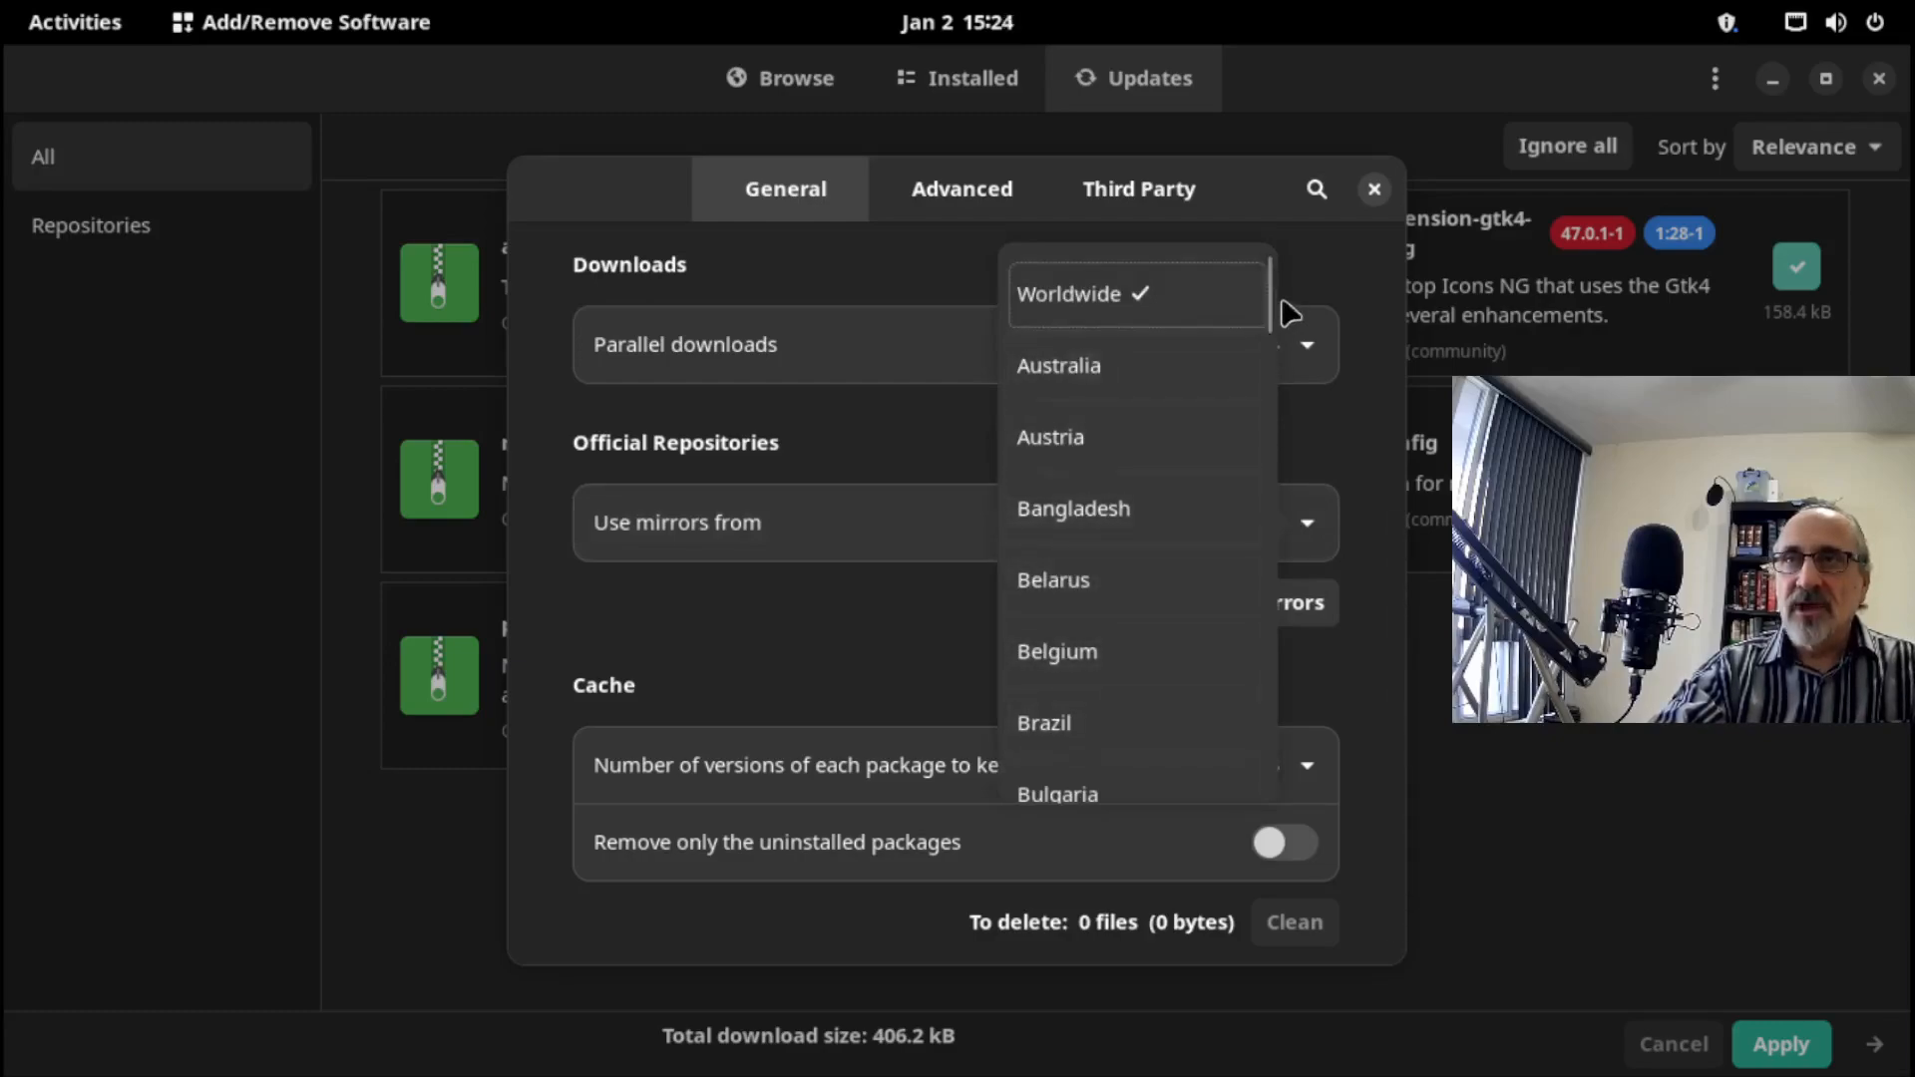
{"action": "left_click_drag", "start_coordinate": [1266, 302], "coordinate": [1260, 349]}
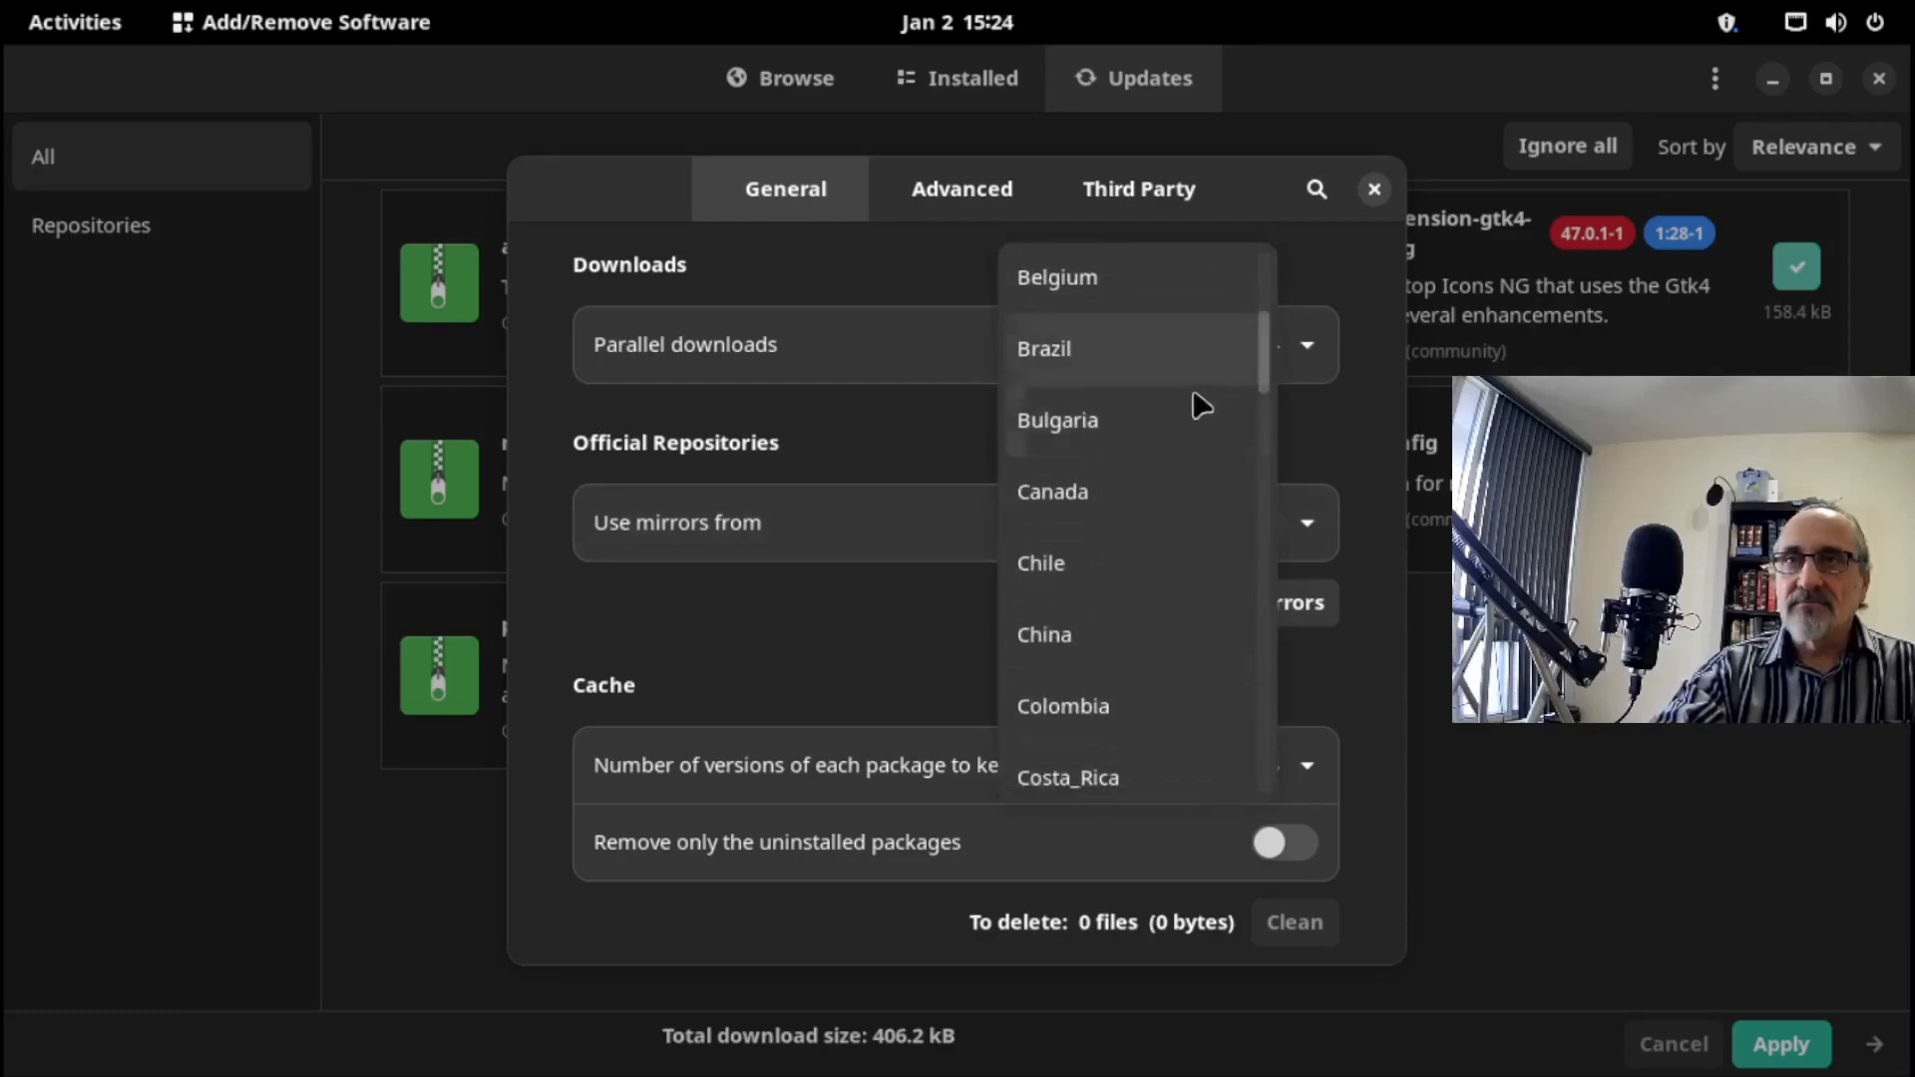
{"action": "left_click", "coordinate": [1075, 495]}
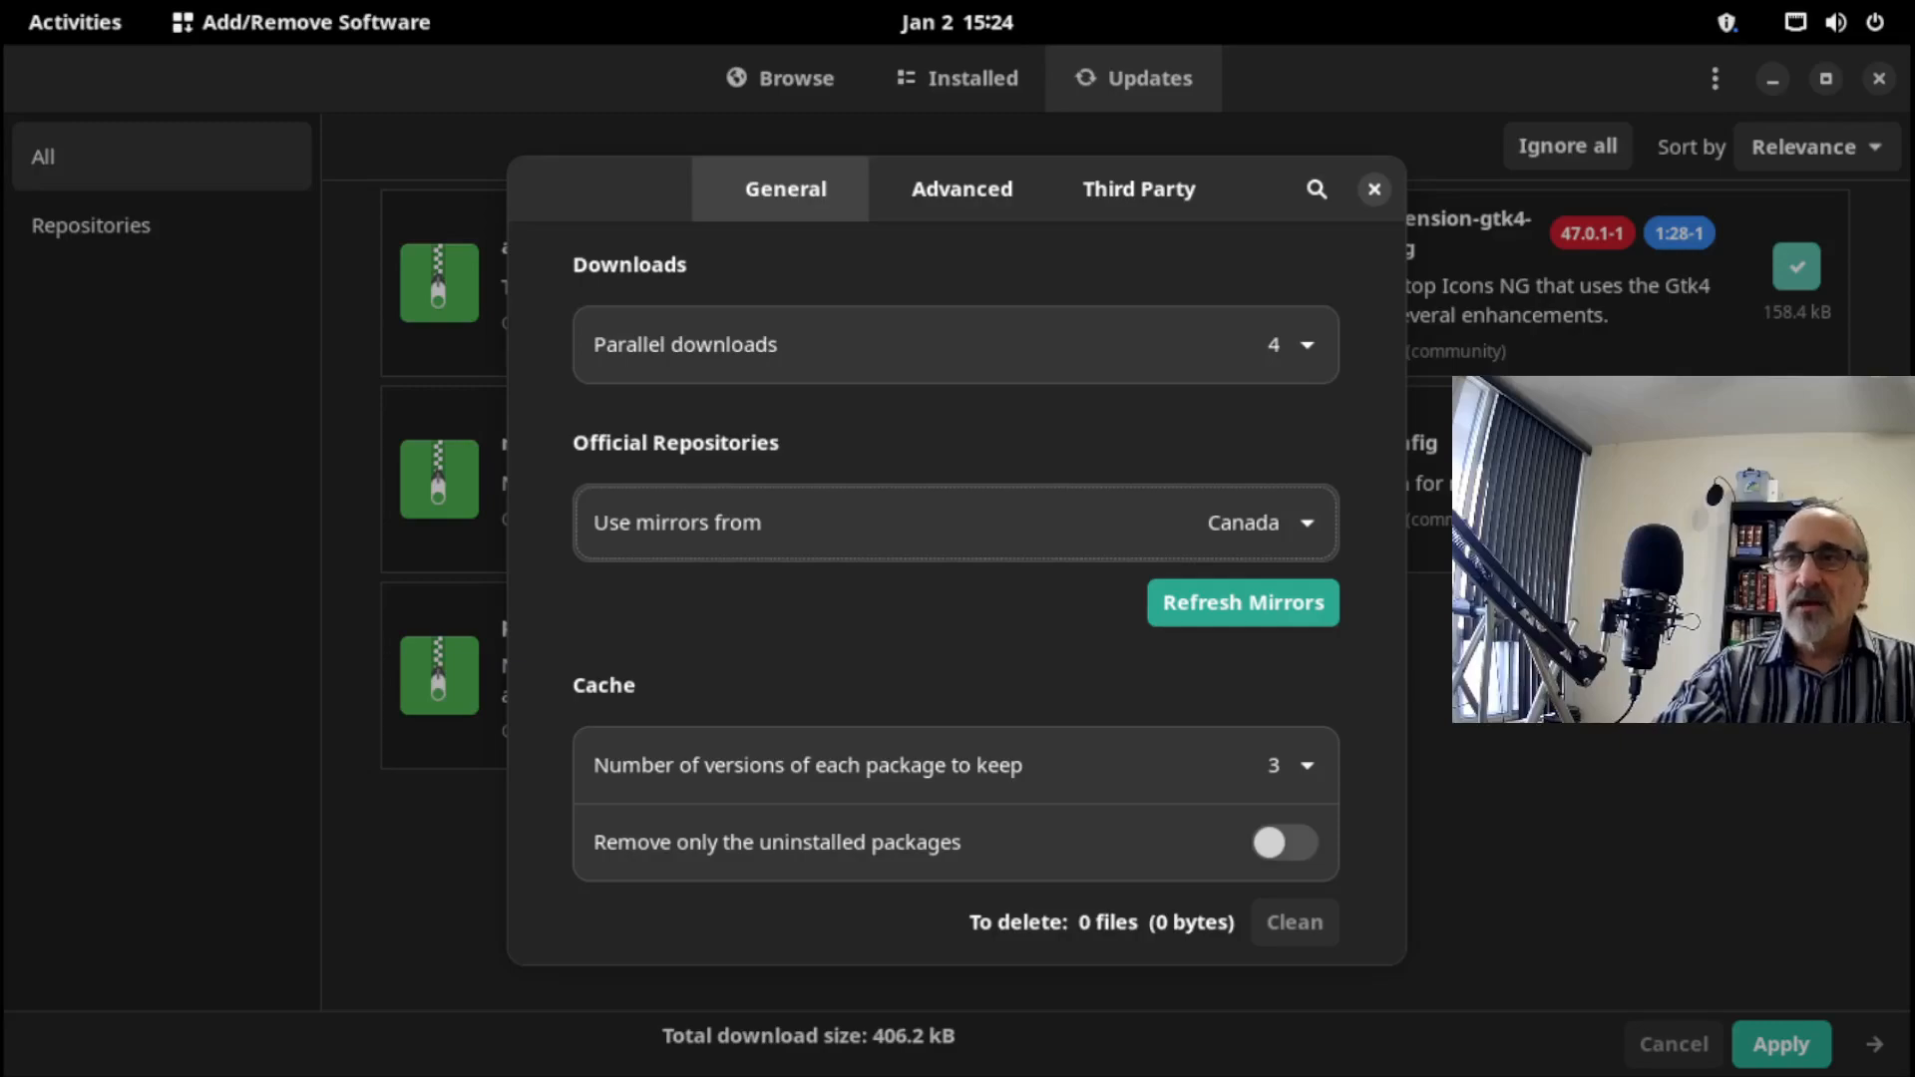
{"action": "left_click", "coordinate": [1218, 607]}
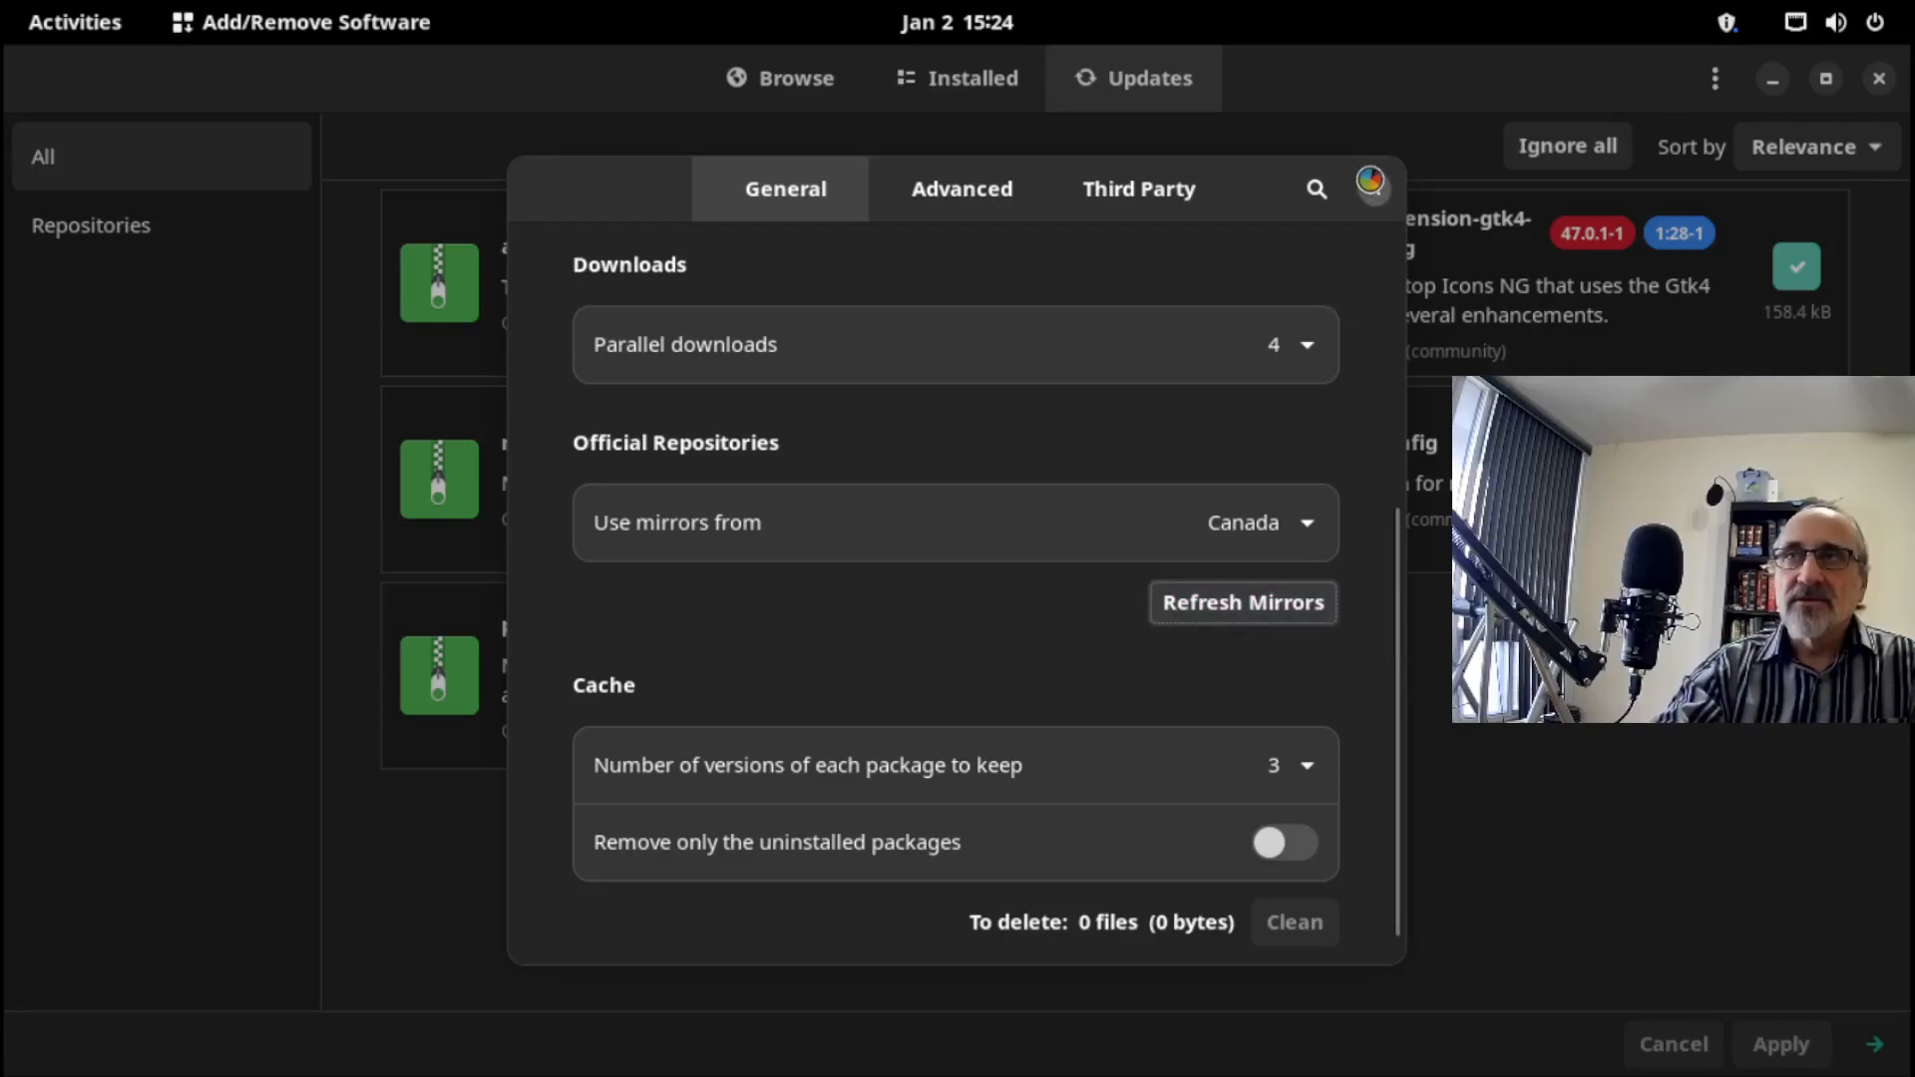
{"action": "left_click", "coordinate": [1374, 189]}
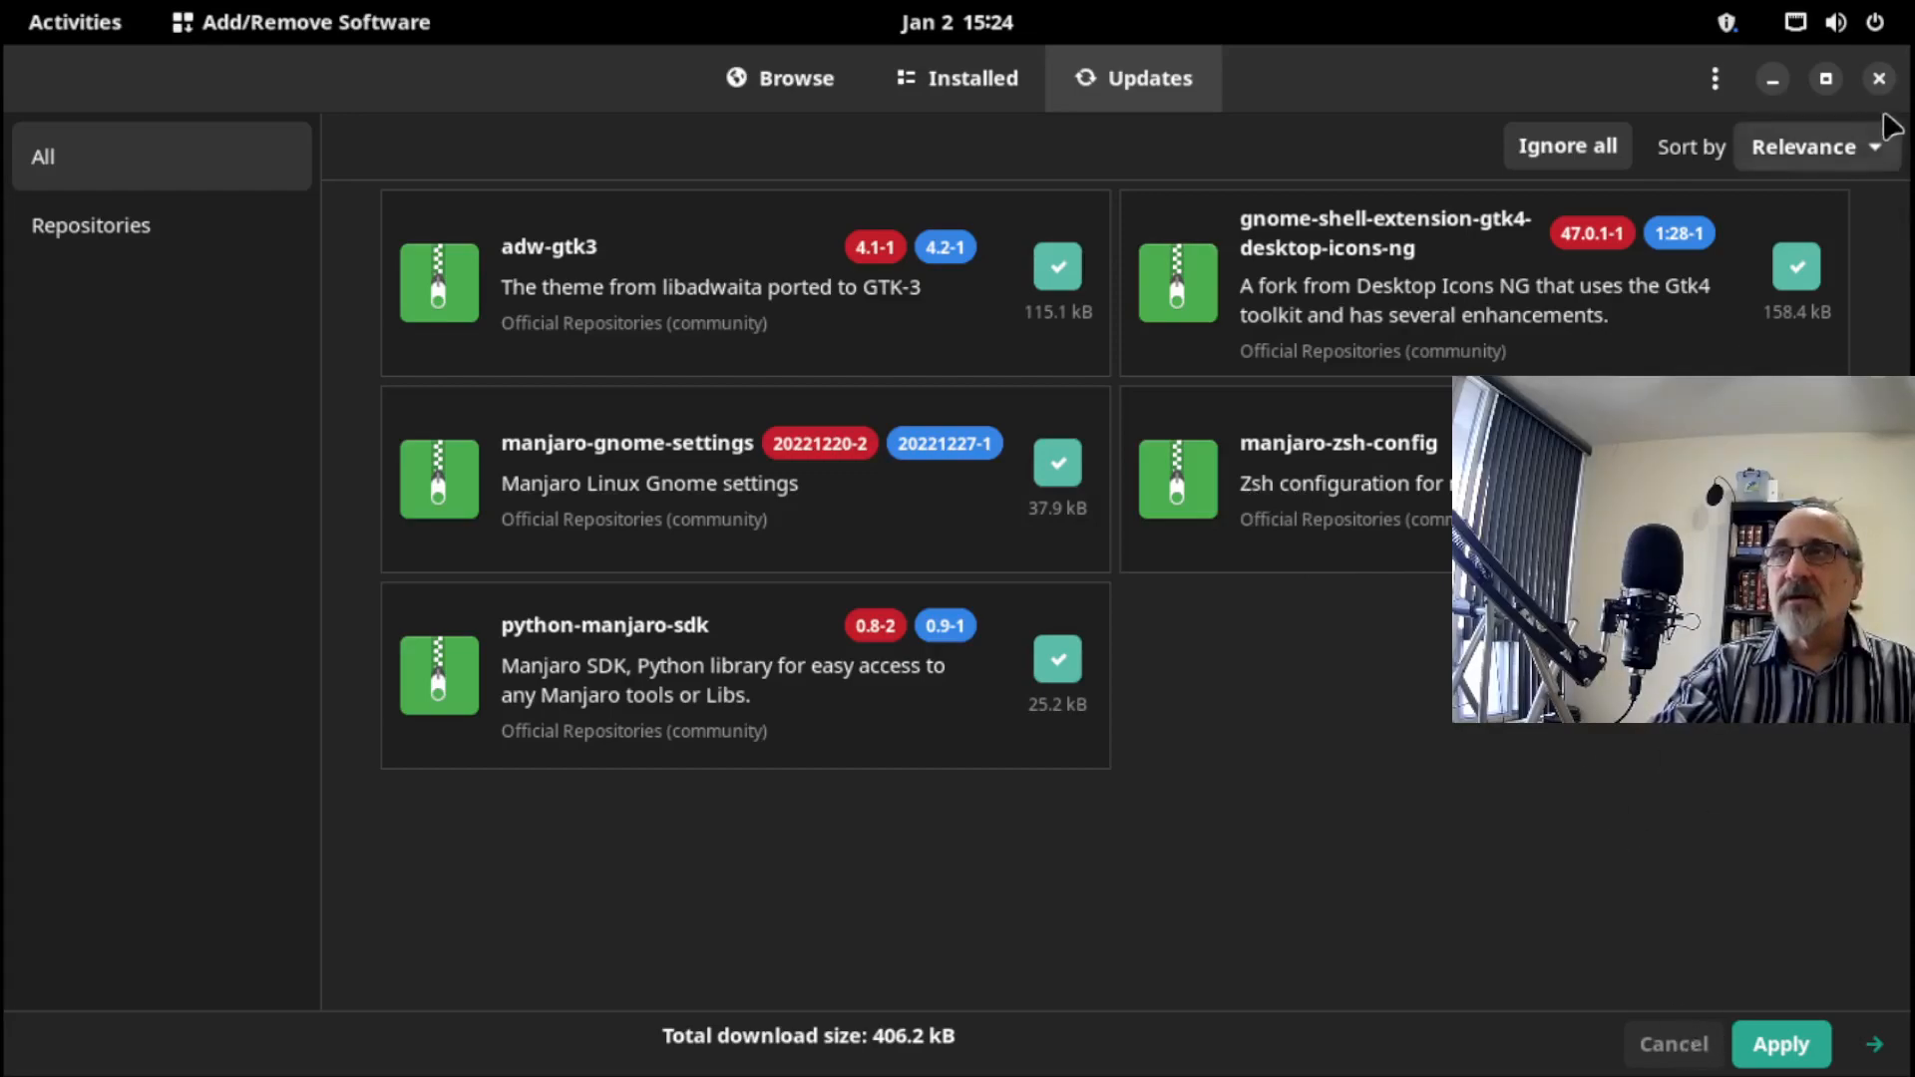
{"action": "left_click", "coordinate": [1879, 80]}
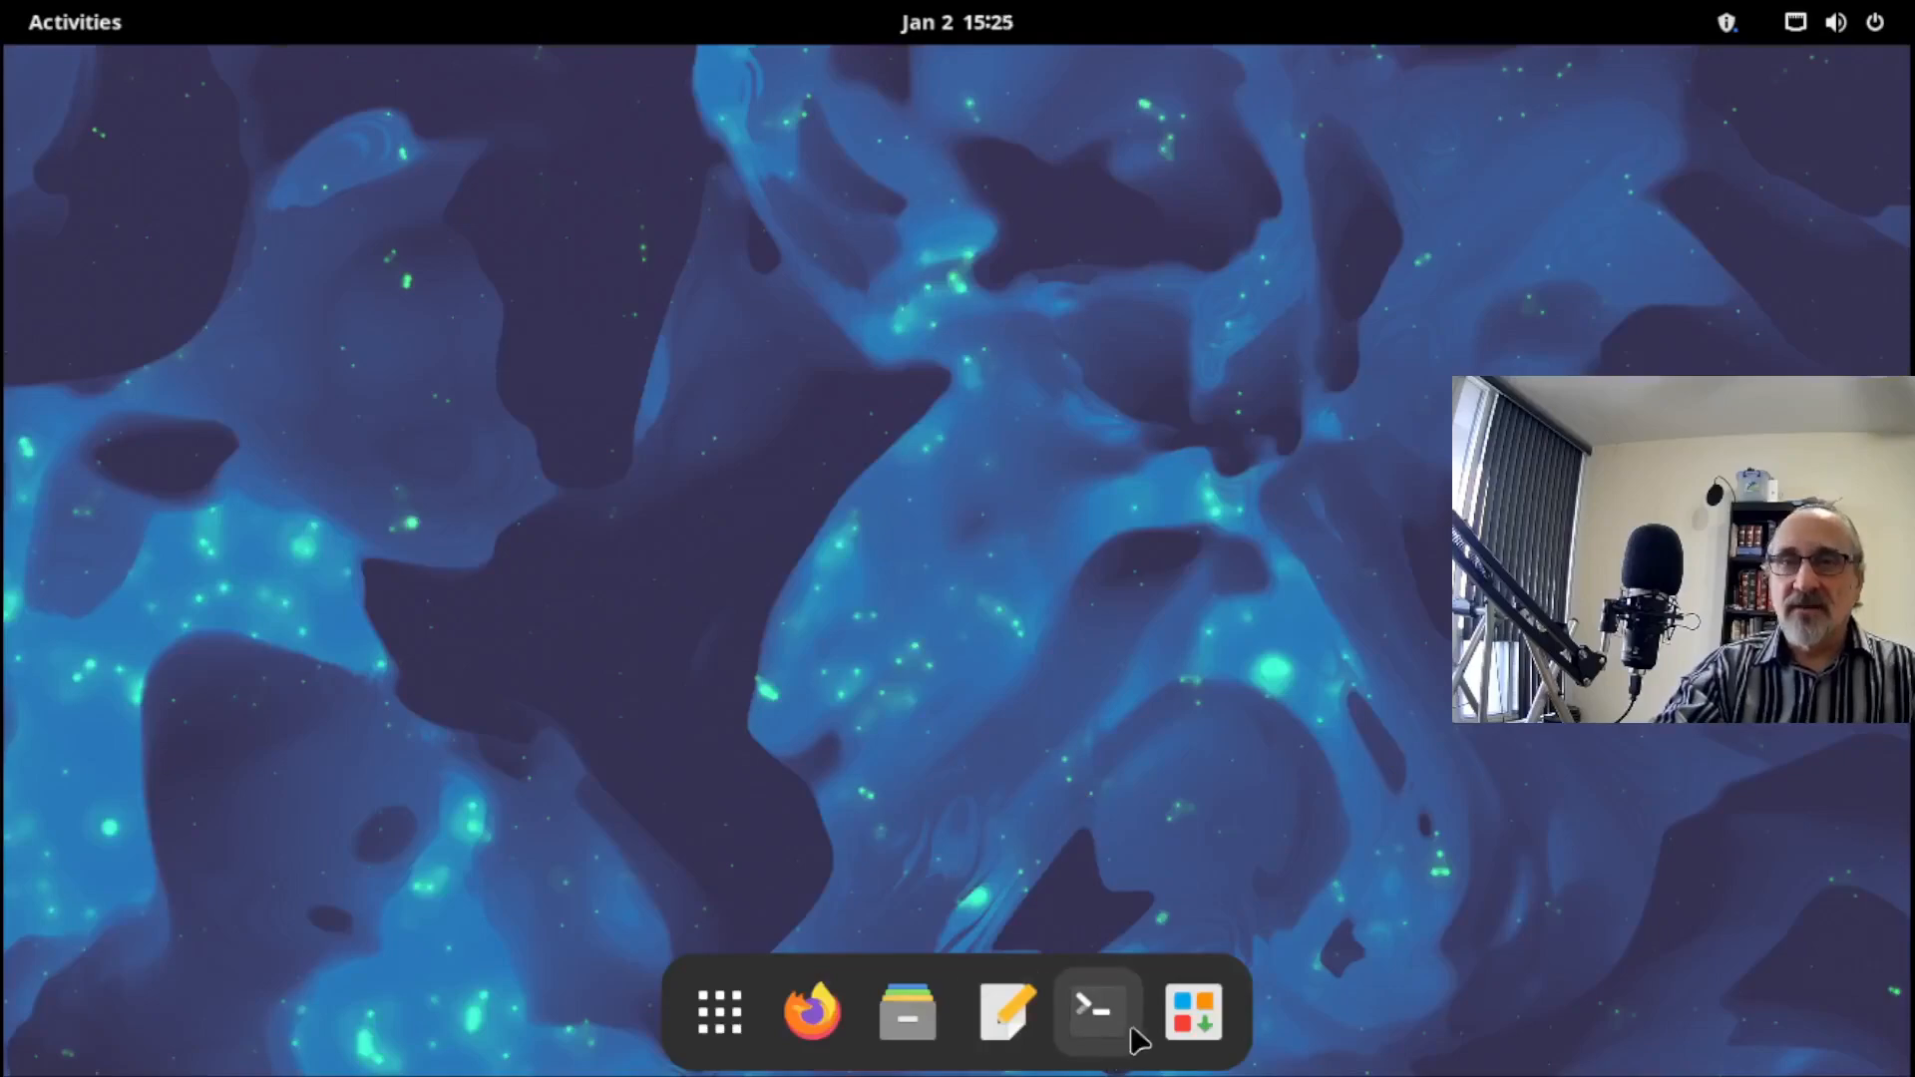
Open a maximized Terminal and start a full system upgrade with "sudo pacman -Syu".
{"action": "left_click", "coordinate": [1083, 1020]}
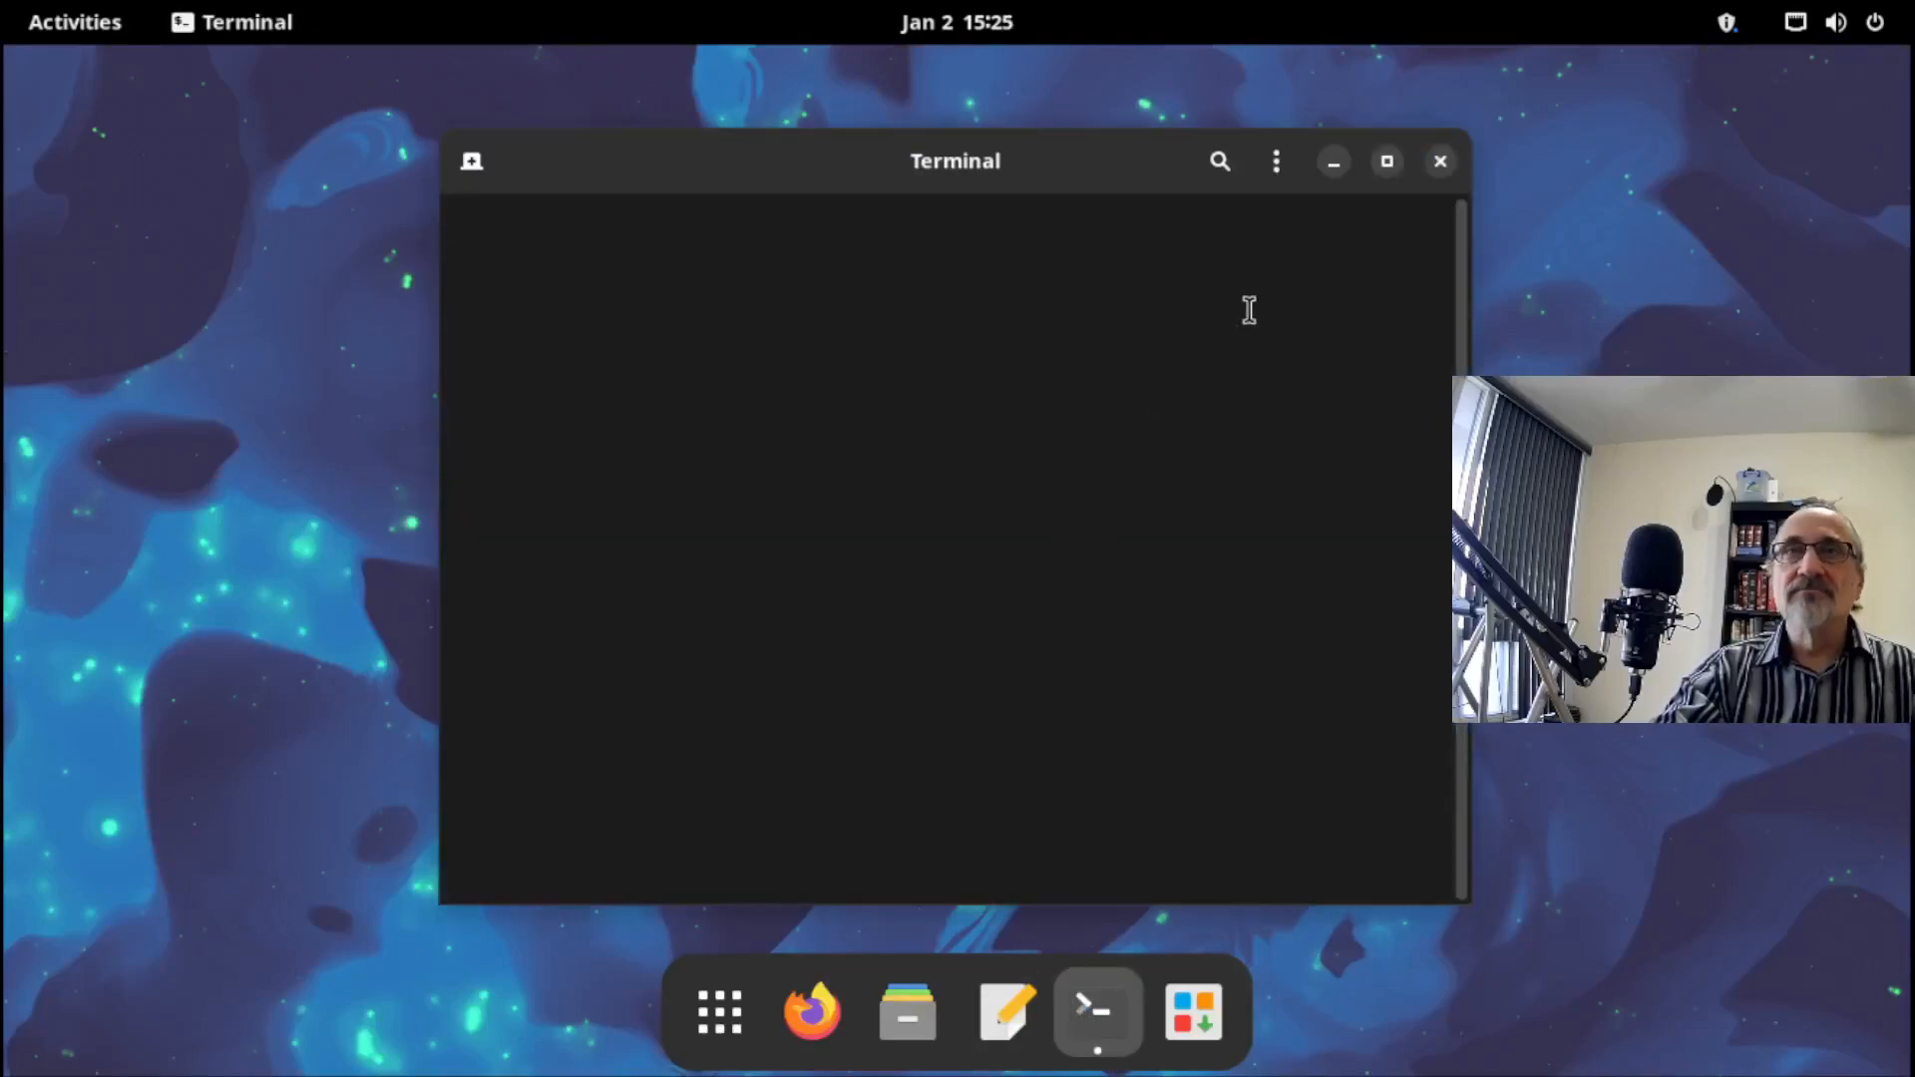
{"action": "left_click", "coordinate": [1384, 161]}
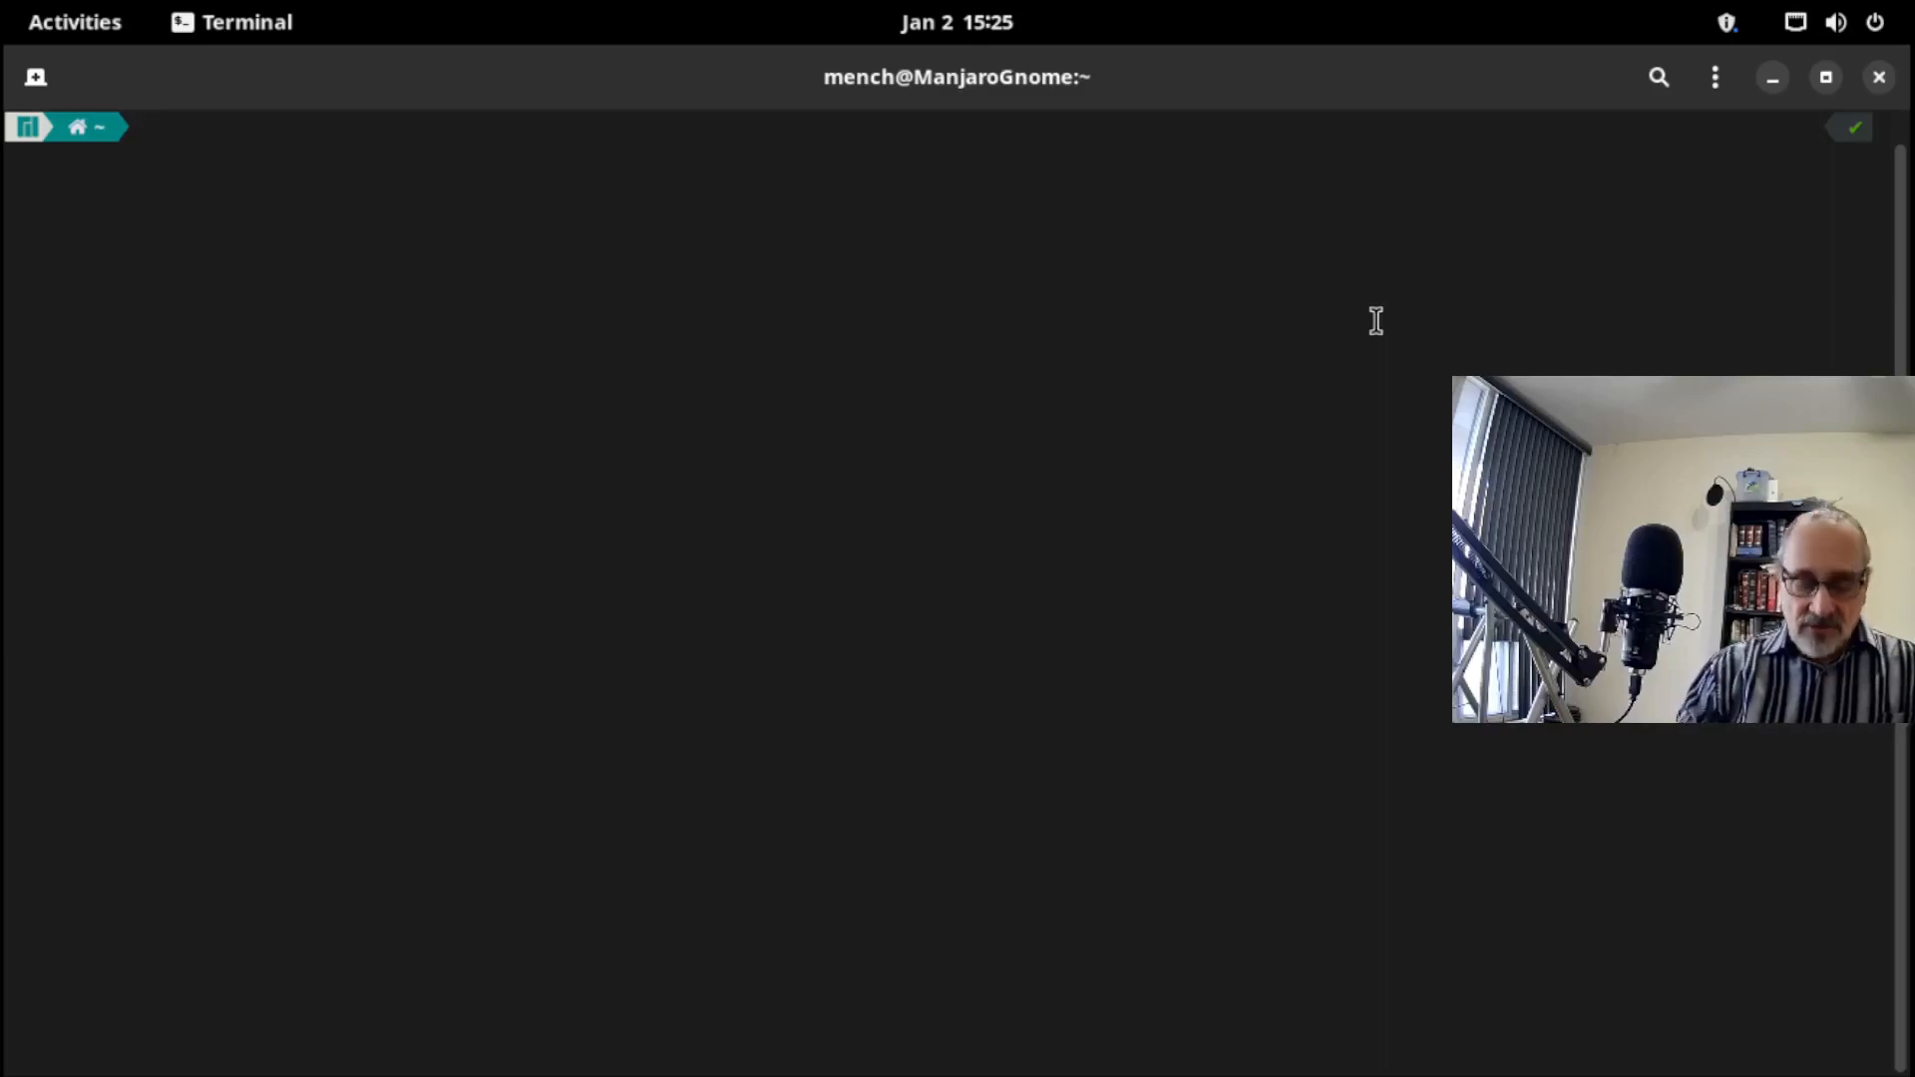
{"action": "type", "text": "su"}
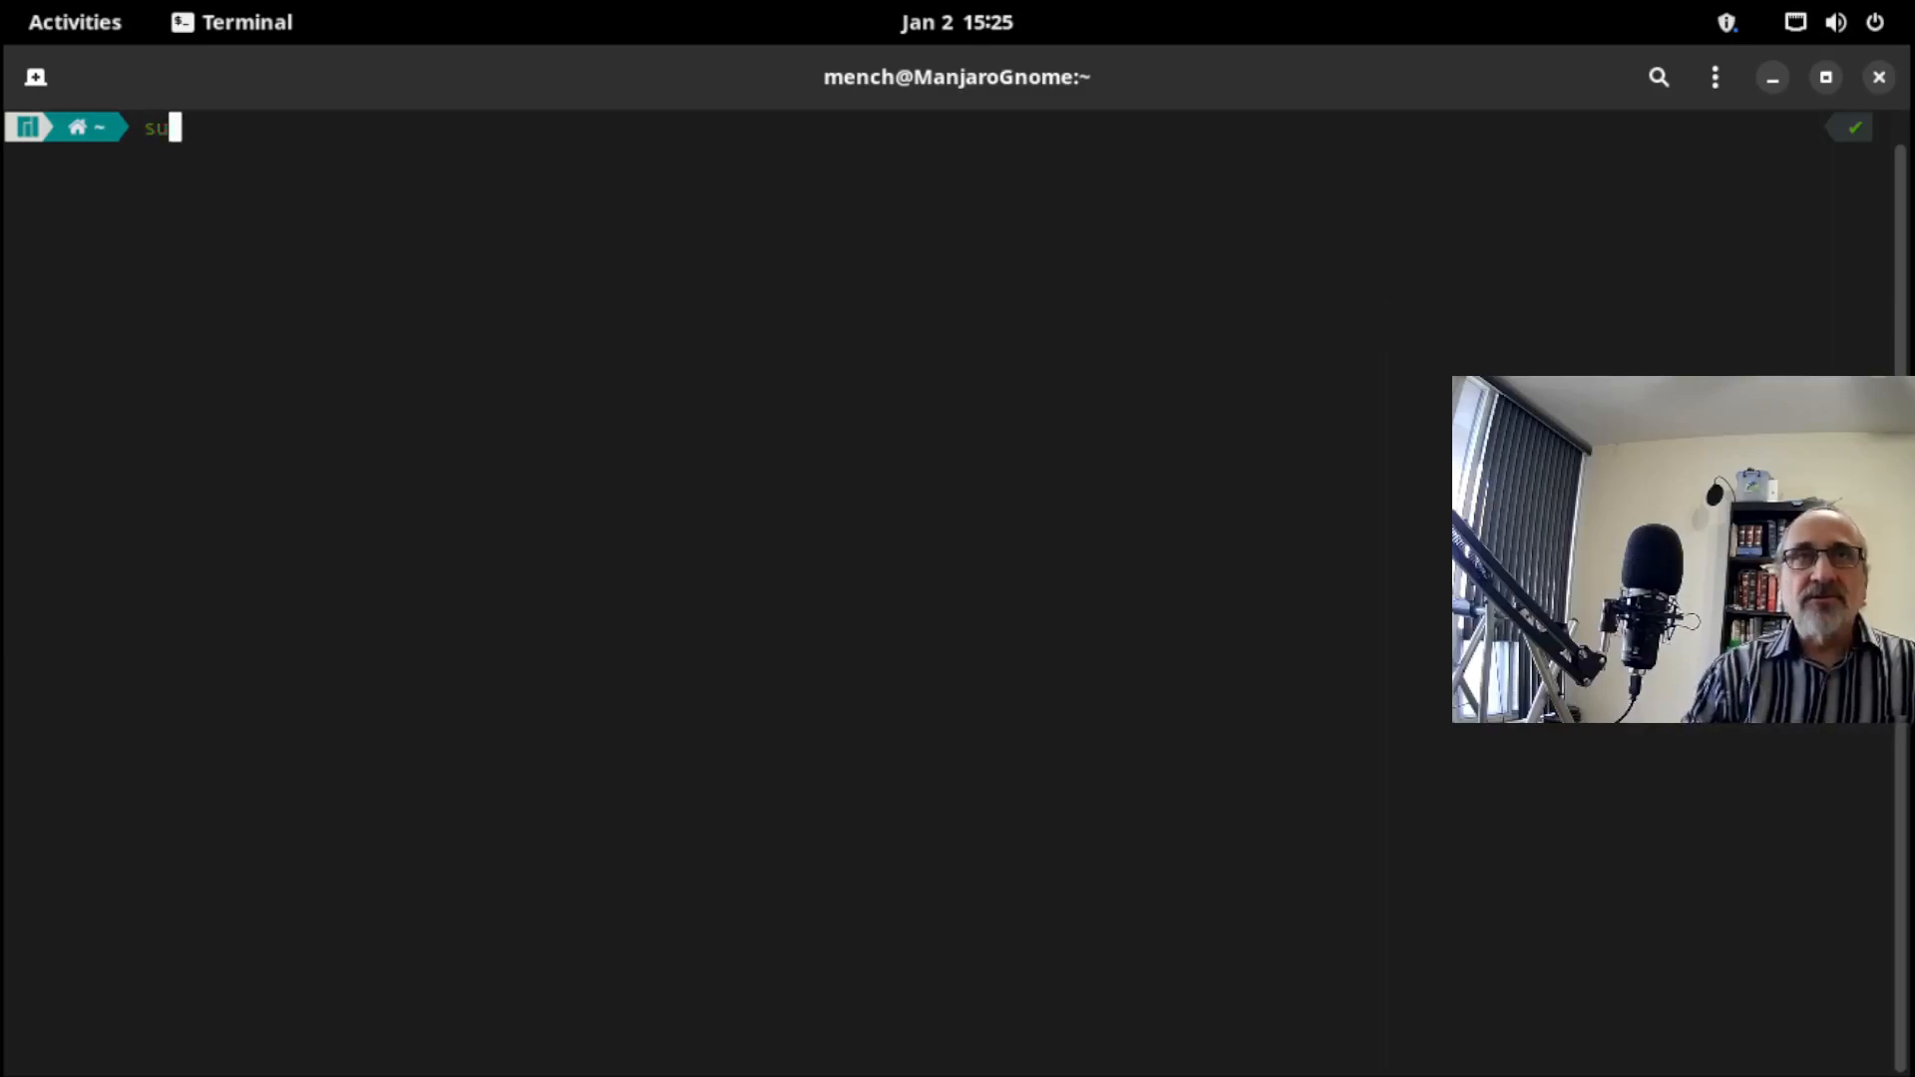
{"action": "type", "text": "do pacman -S"}
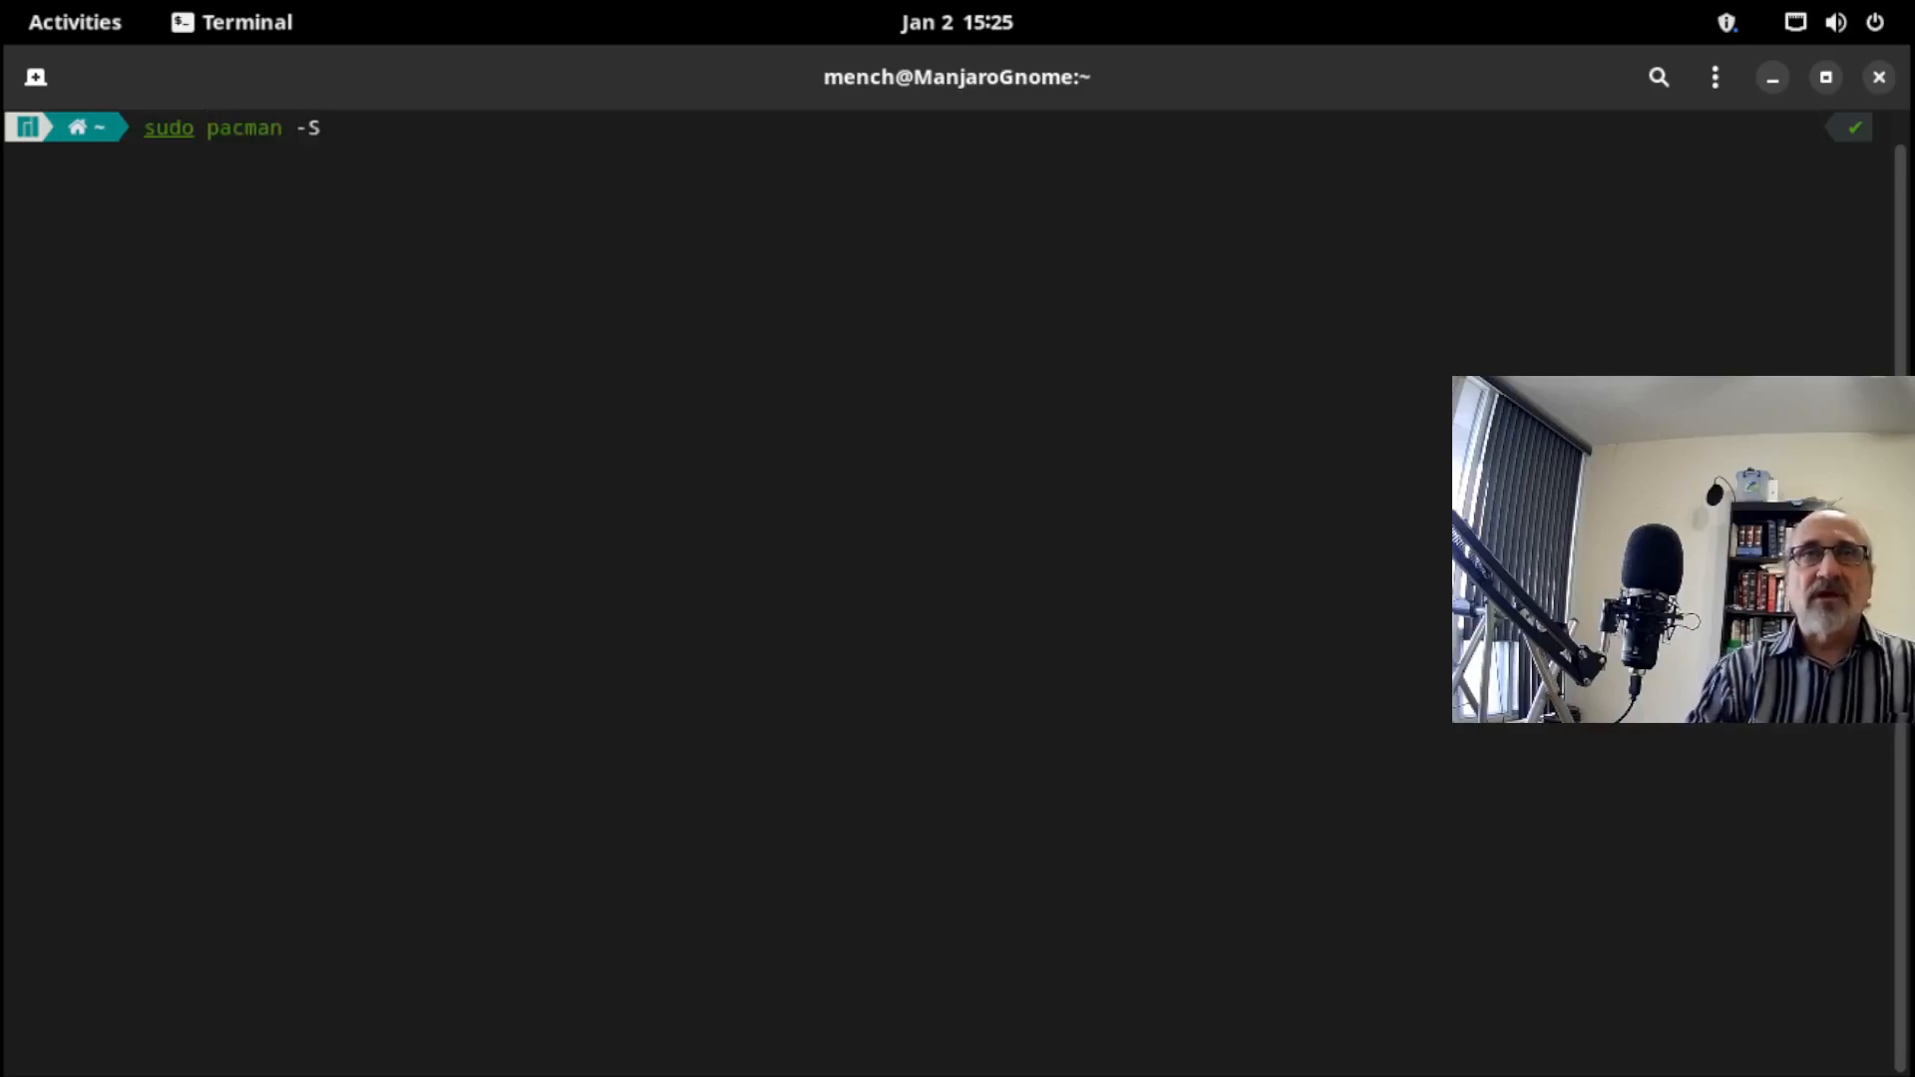
{"action": "type", "text": "yu"}
{"action": "key", "text": "Return"}
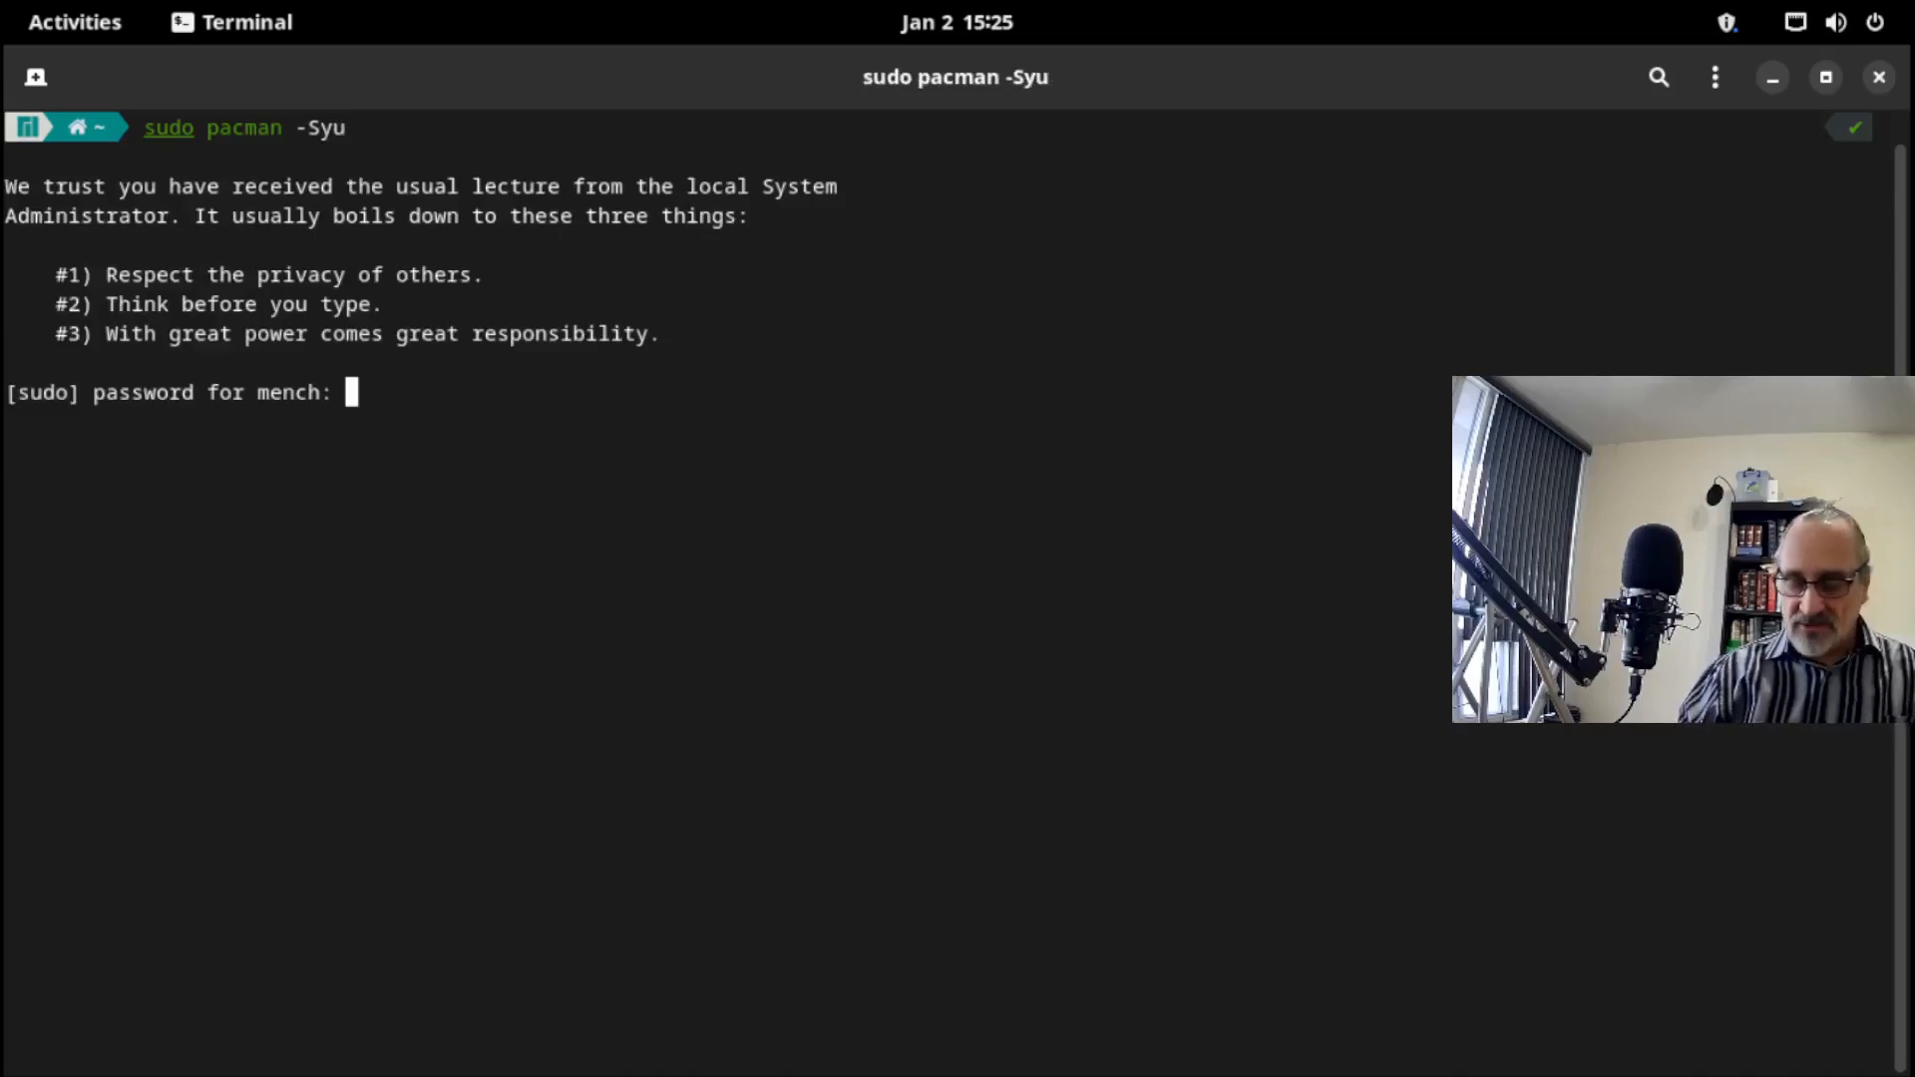
Authorize the upgrade with the account password, accept the package installation, and close the Terminal when it finishes.
{"action": "key", "text": "Return"}
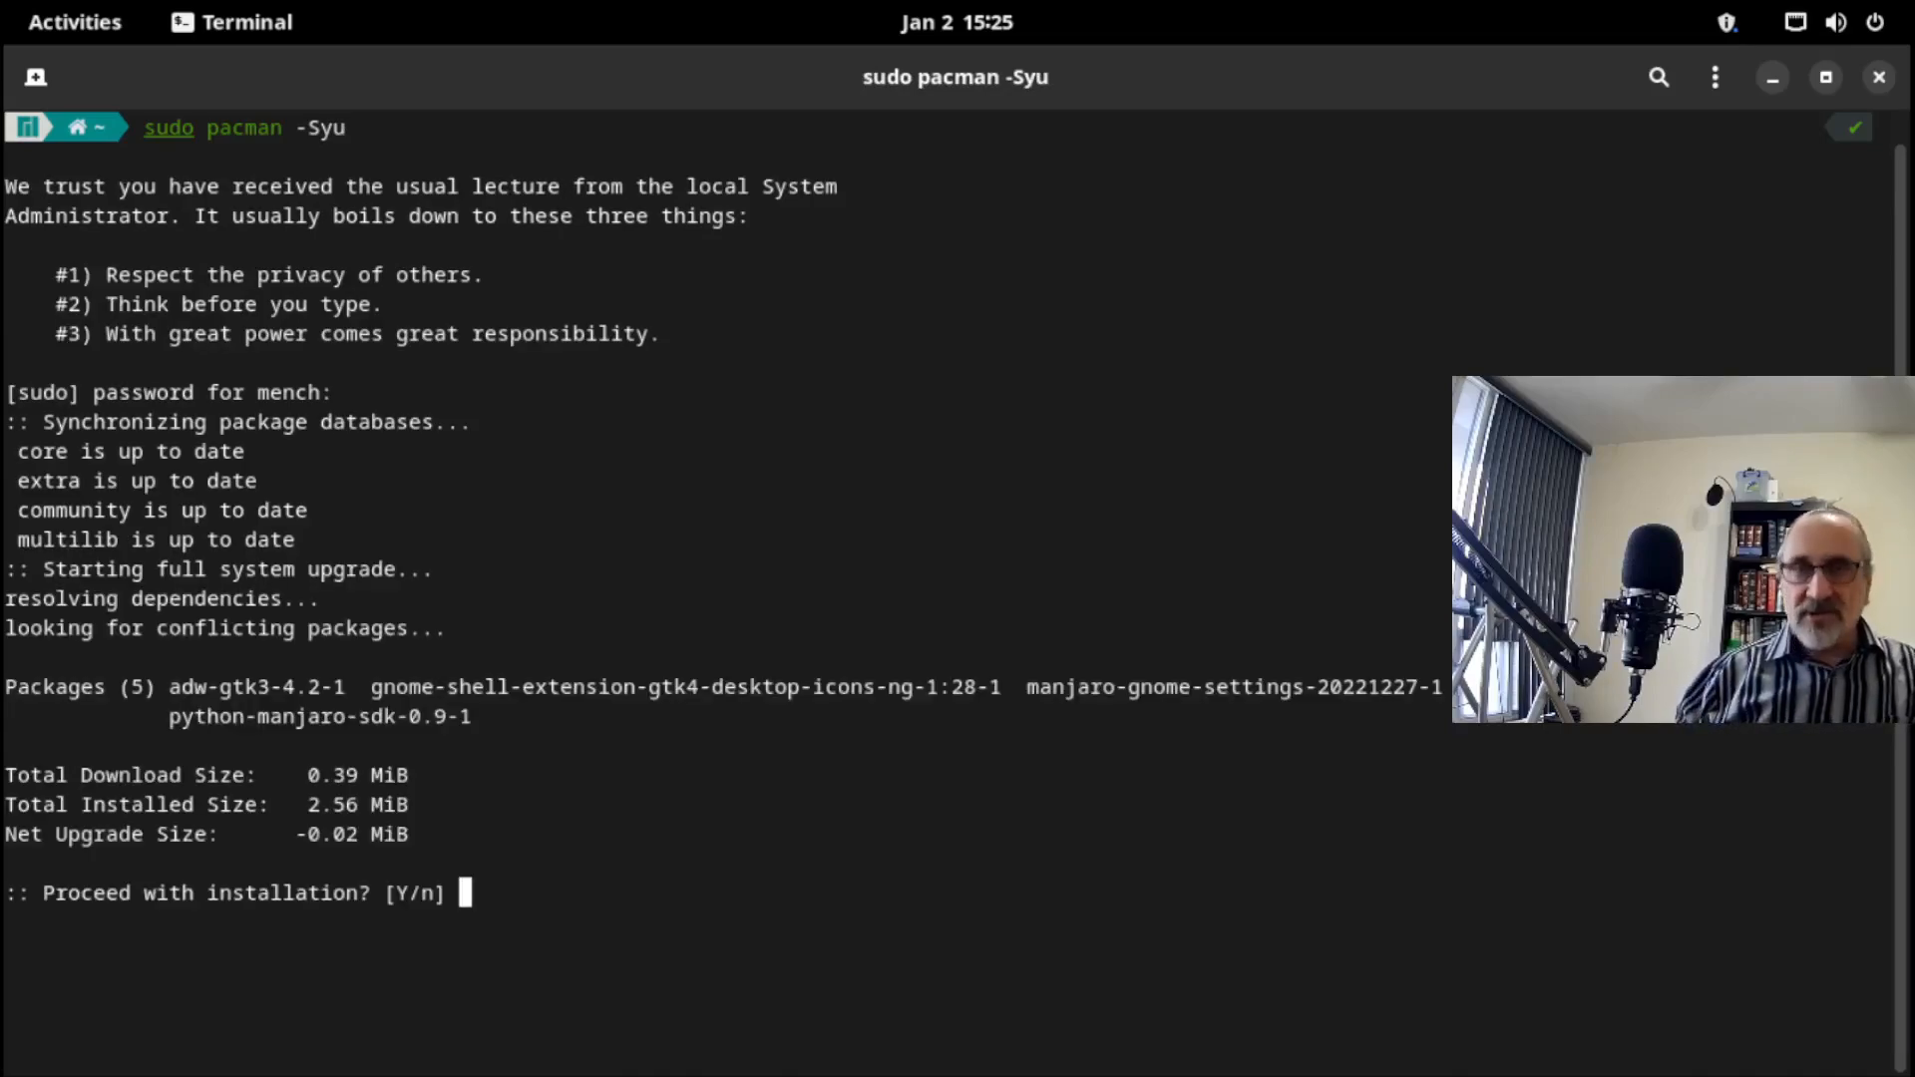
{"action": "key", "text": "Return"}
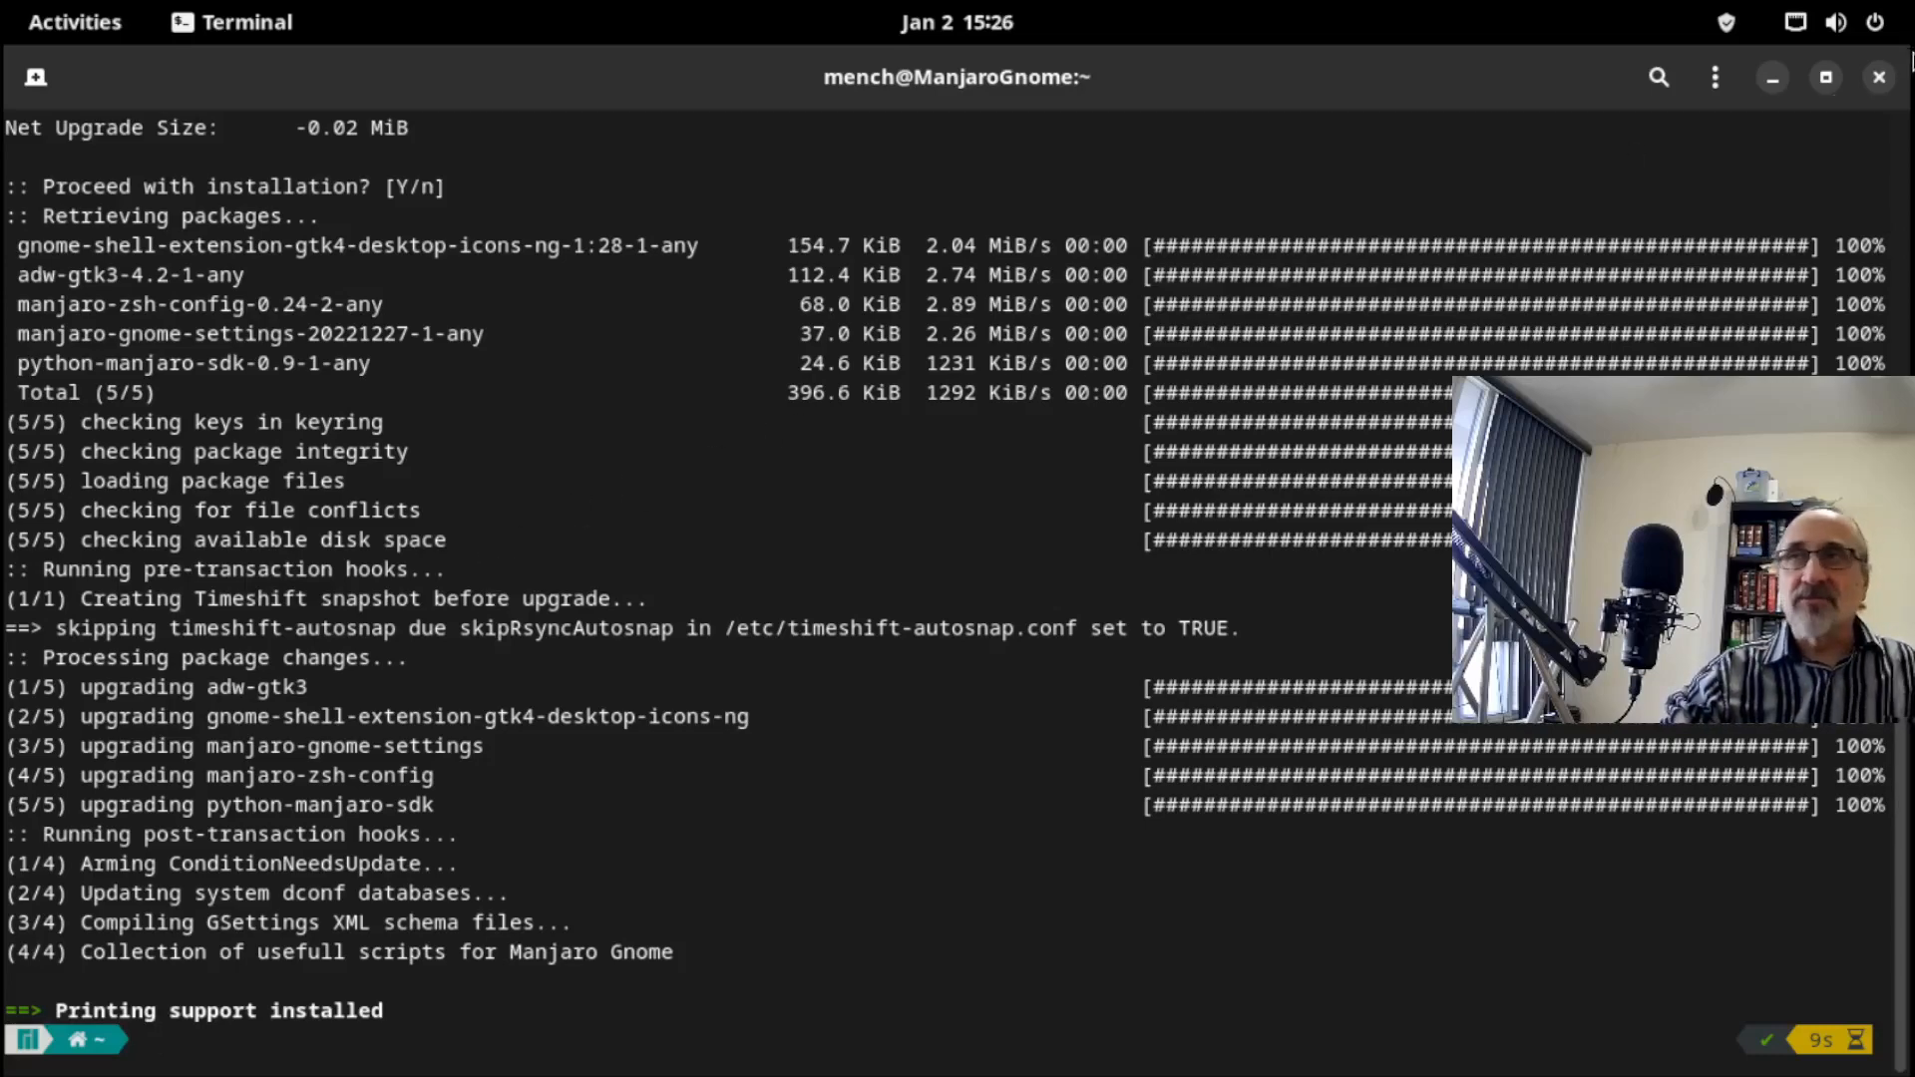
{"action": "left_click", "coordinate": [1878, 78]}
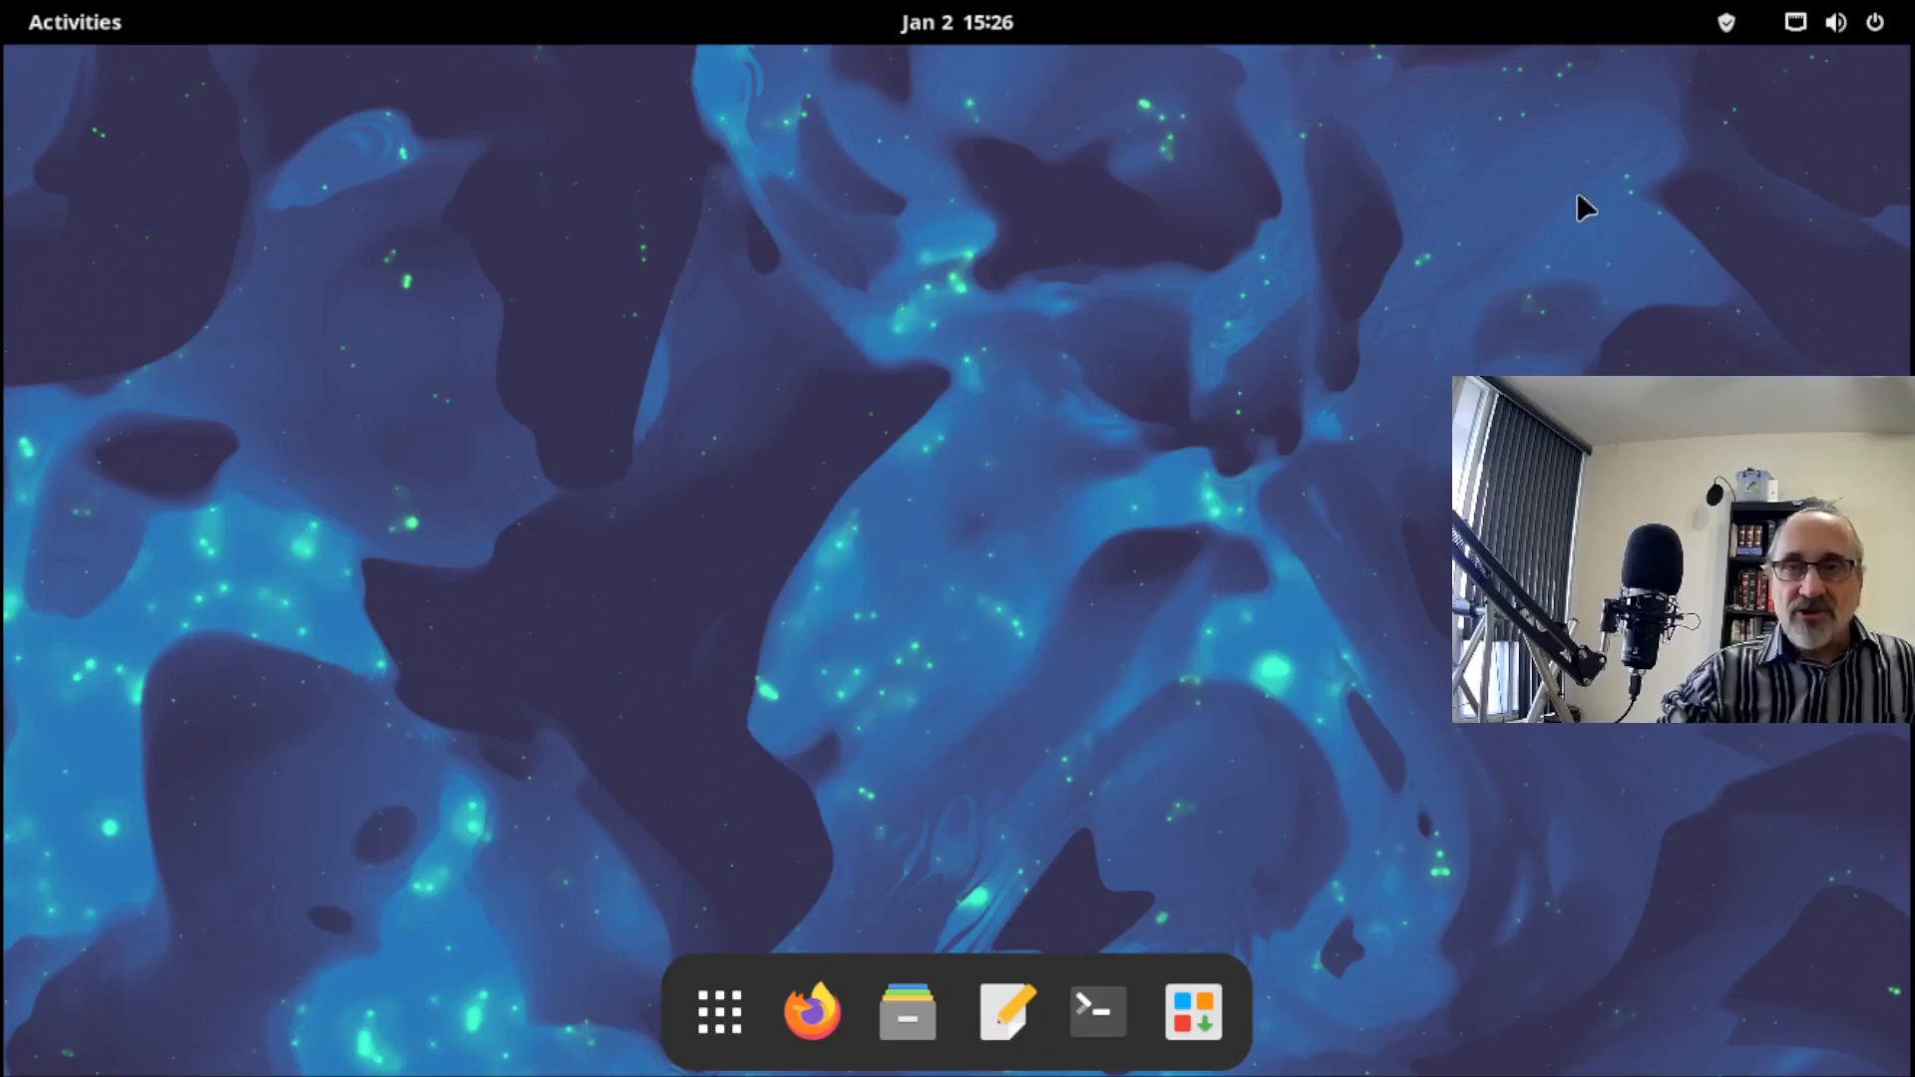
Check Add/Remove Software for pending updates and look through the packages offered for browsing.
{"action": "left_click", "coordinate": [1202, 1030]}
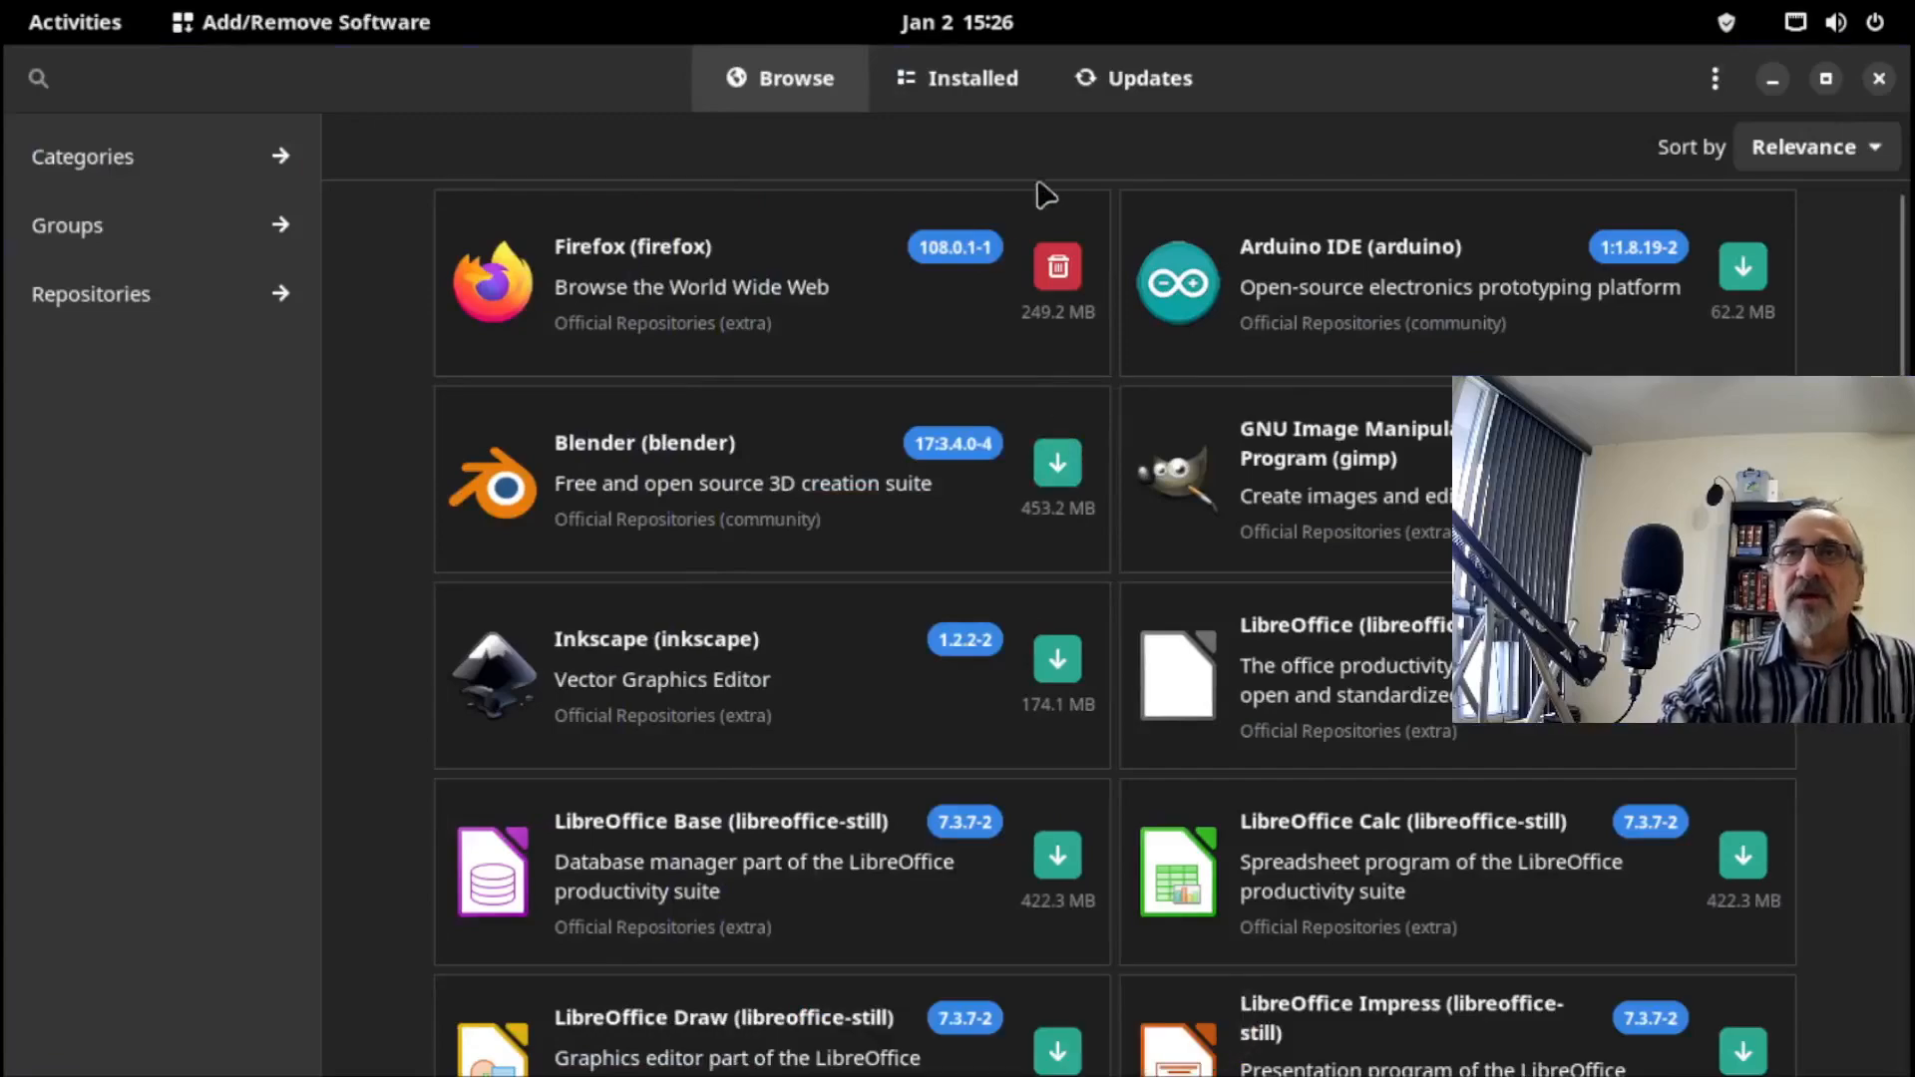
{"action": "left_click", "coordinate": [1142, 90]}
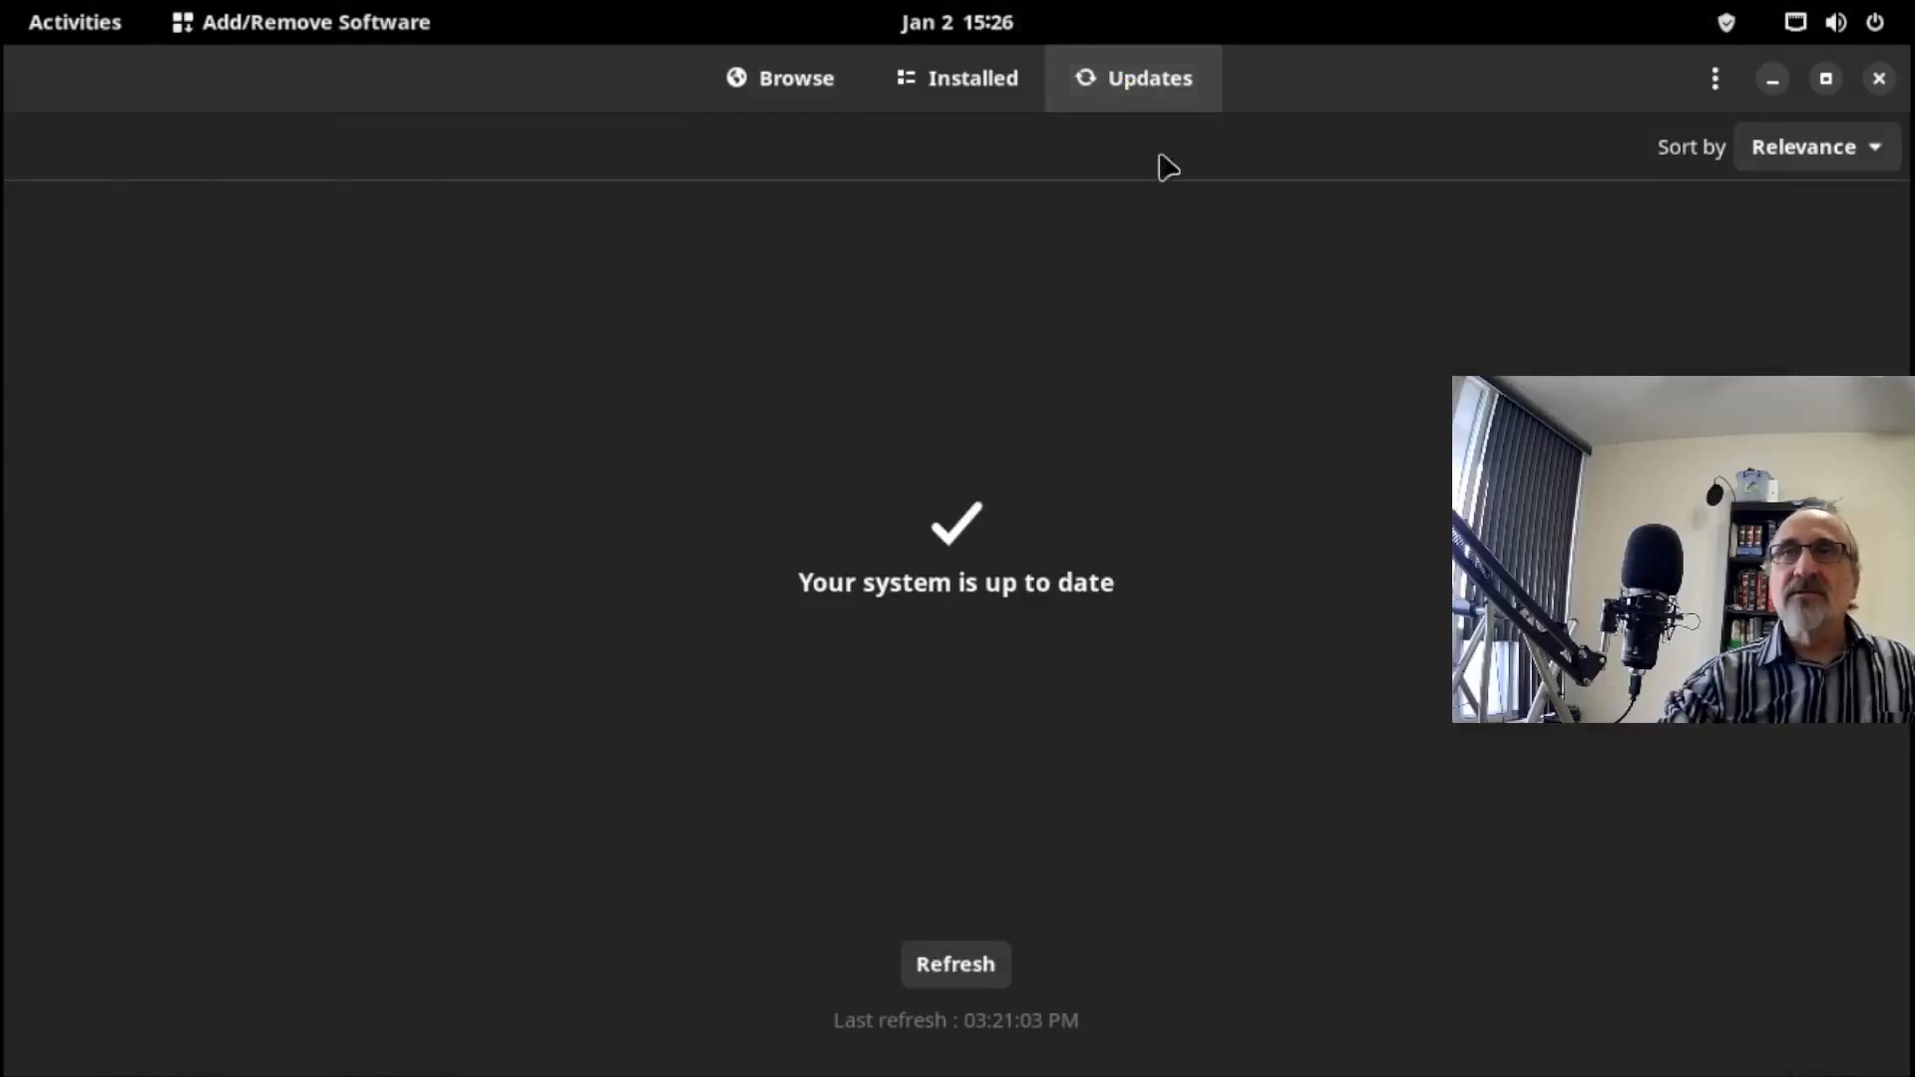
{"action": "left_click", "coordinate": [783, 84]}
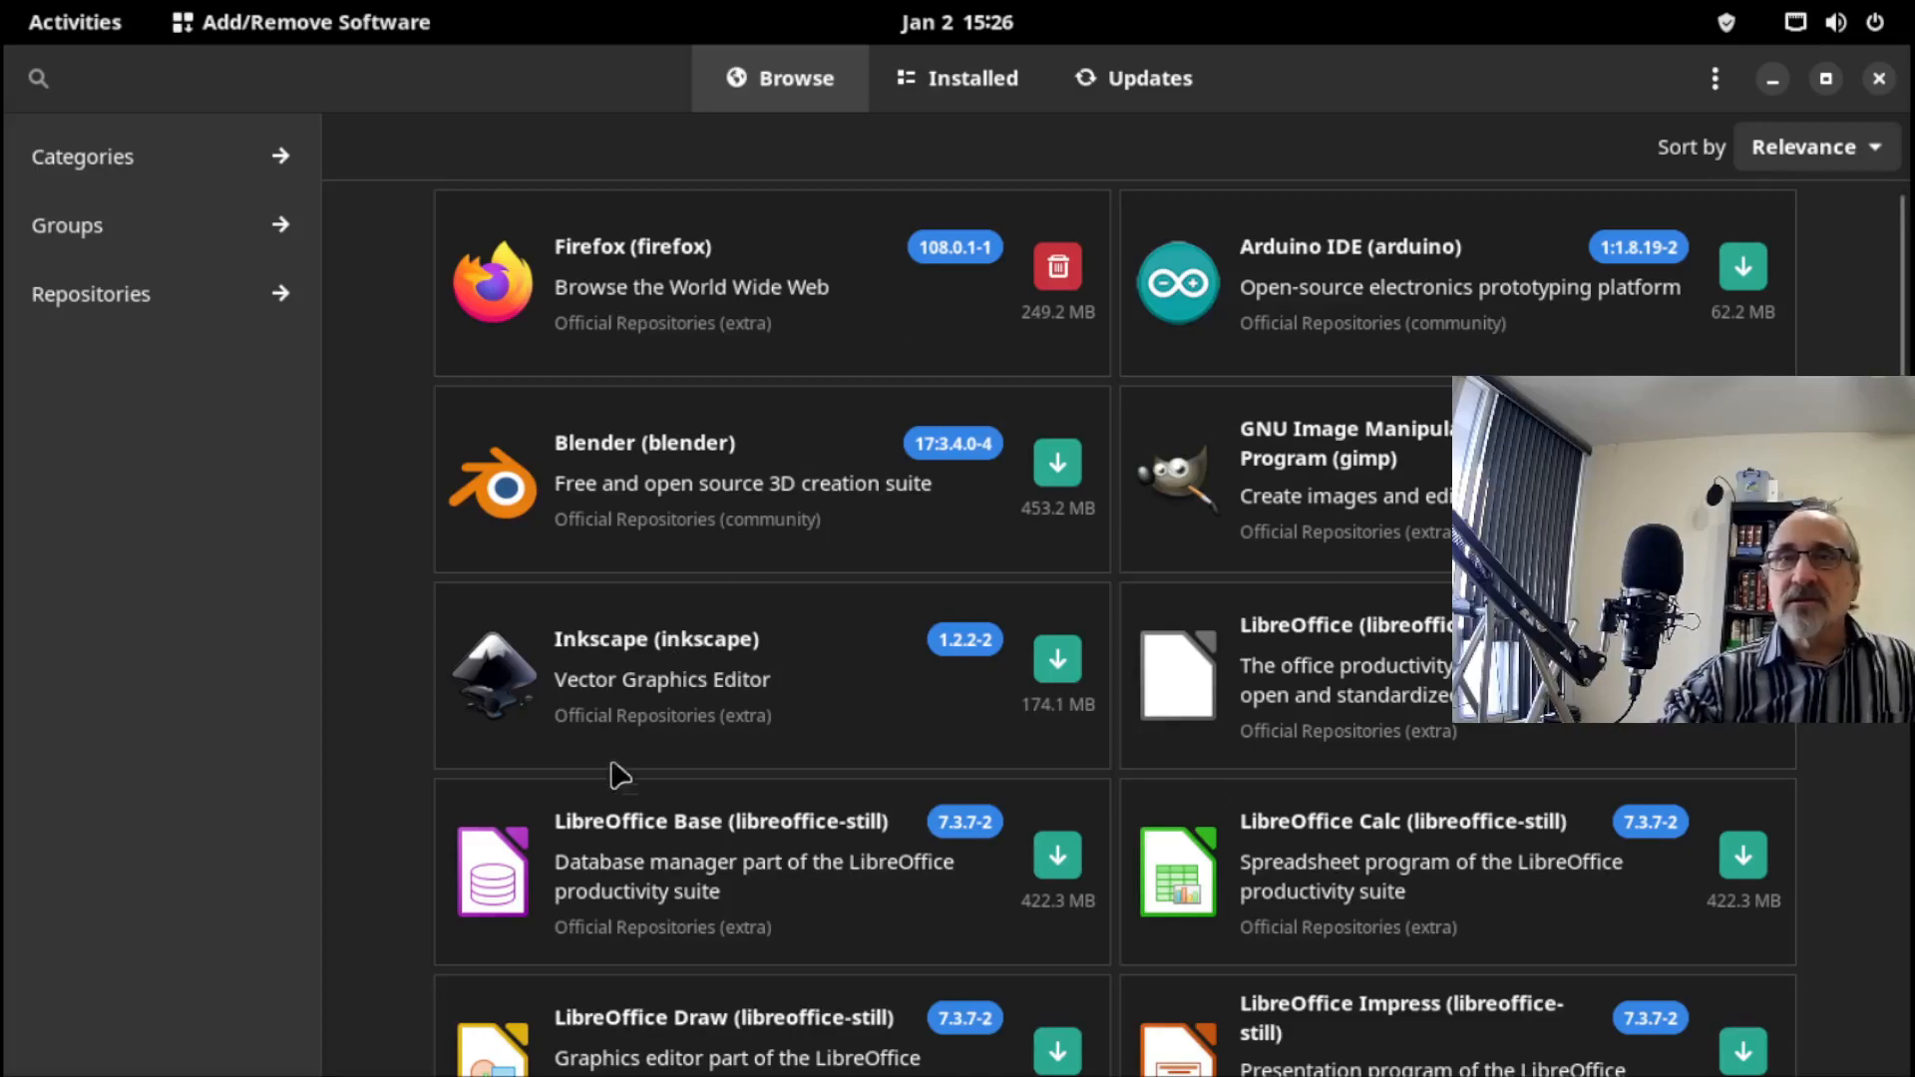
{"action": "scroll", "coordinate": [1280, 671], "scroll_direction": "down", "scroll_amount": 5}
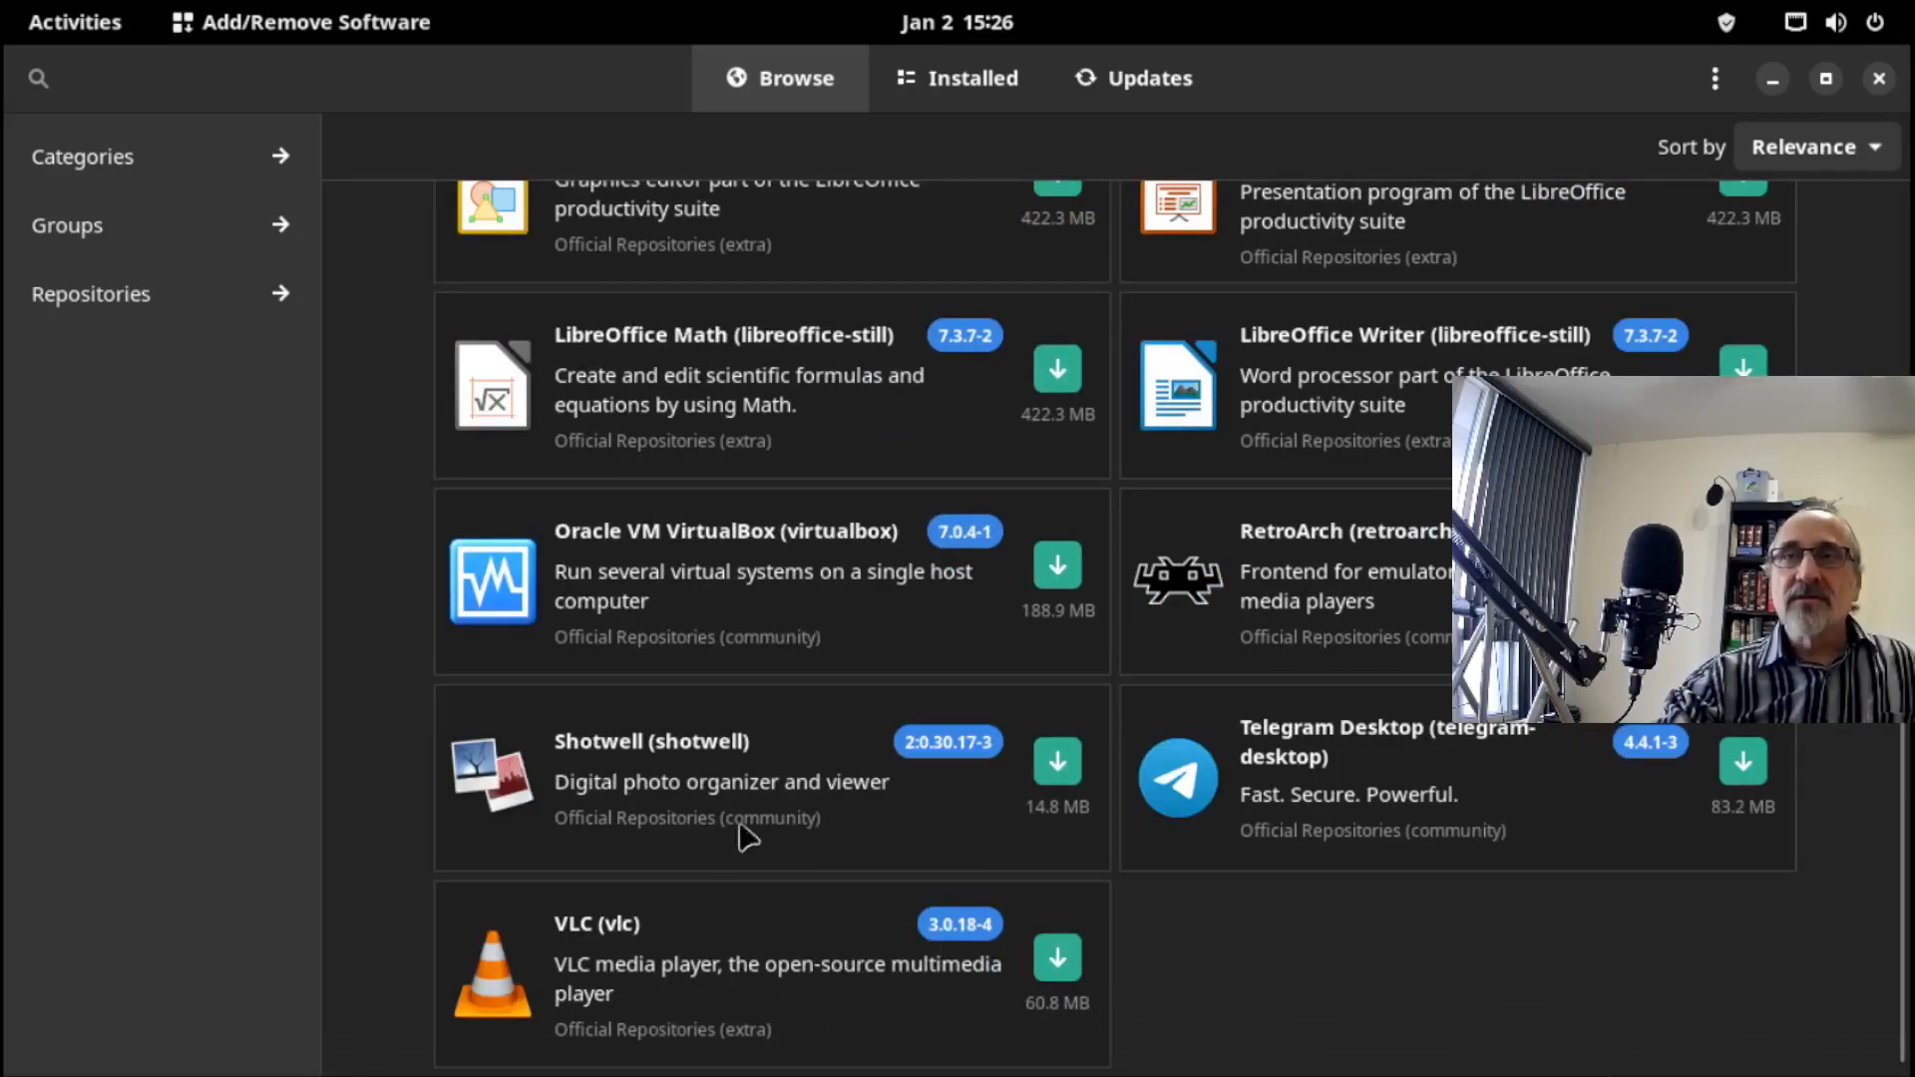
Search the package manager for "brave-browser", view the matching packages, and close Add/Remove Software.
{"action": "scroll", "coordinate": [558, 447], "scroll_direction": "up", "scroll_amount": 5}
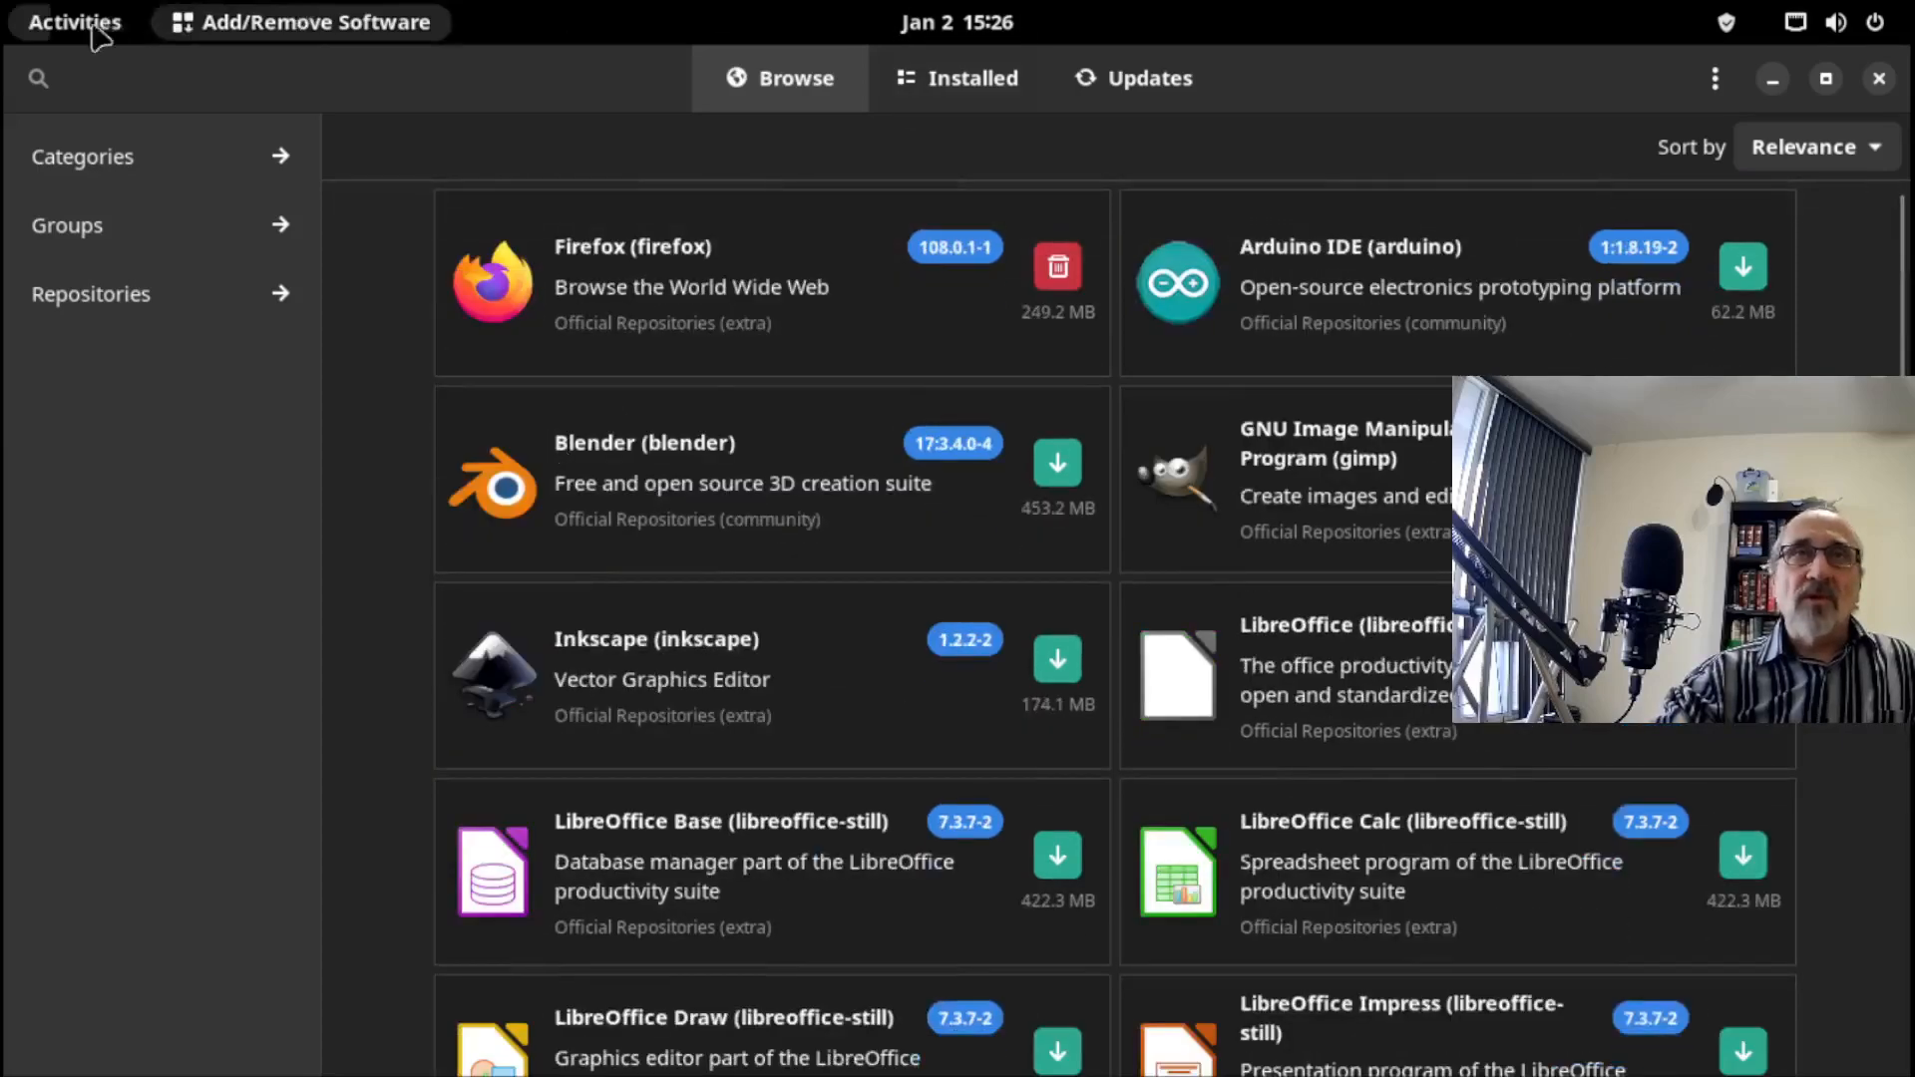
{"action": "left_click", "coordinate": [36, 71]}
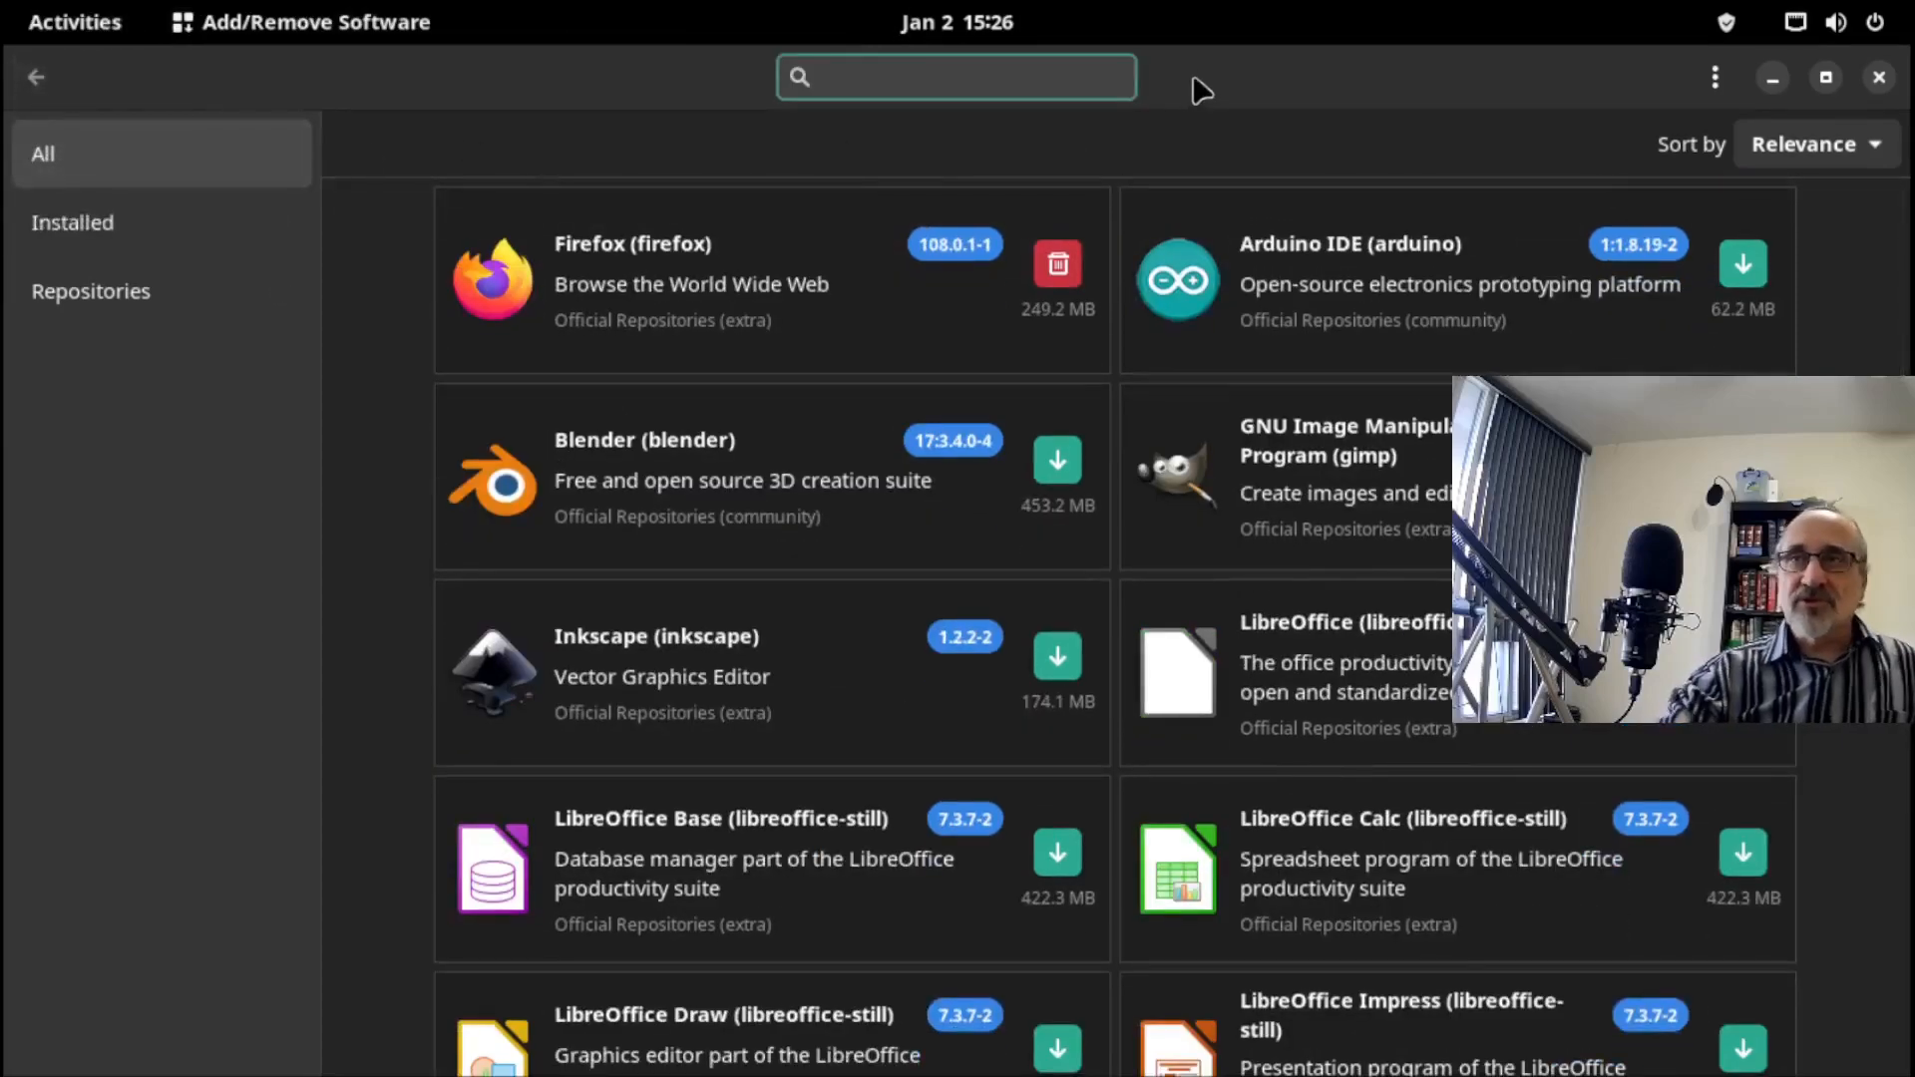
{"action": "type", "text": "brave"}
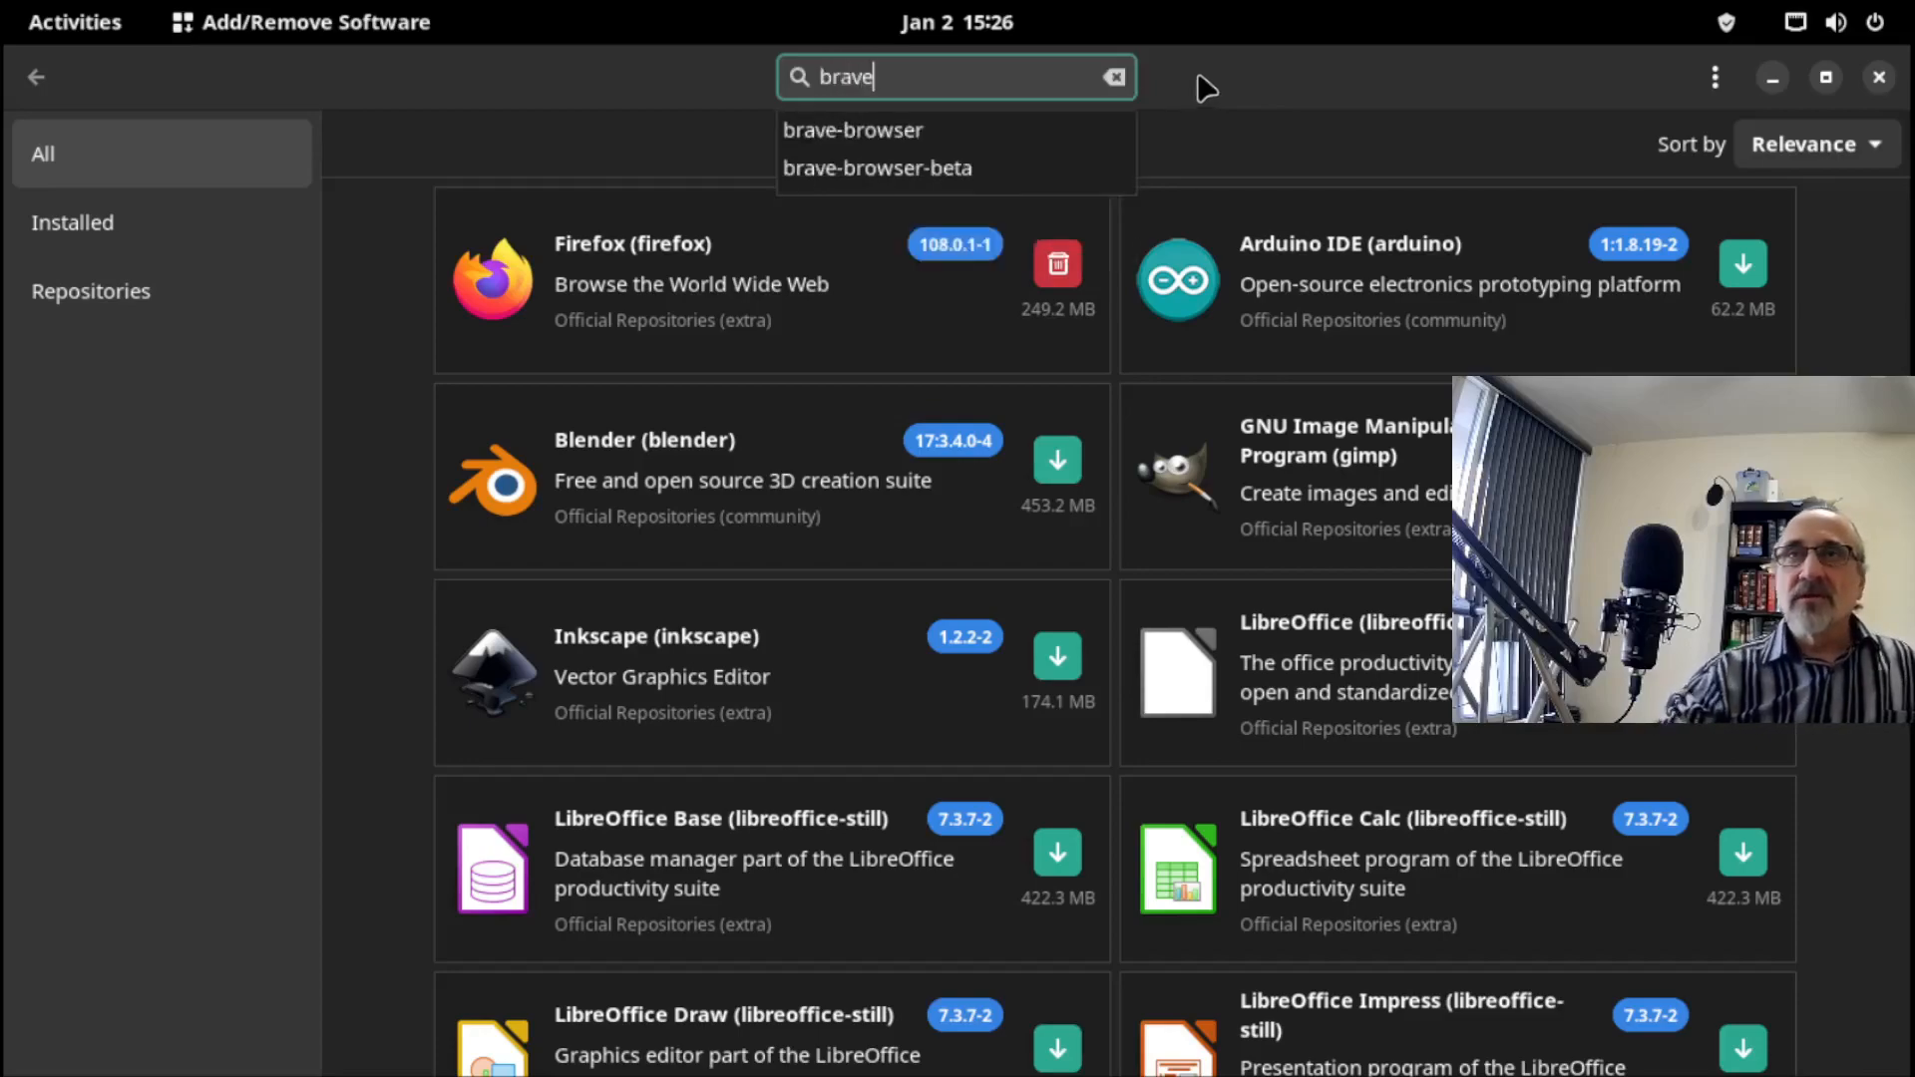
{"action": "left_click", "coordinate": [991, 131]}
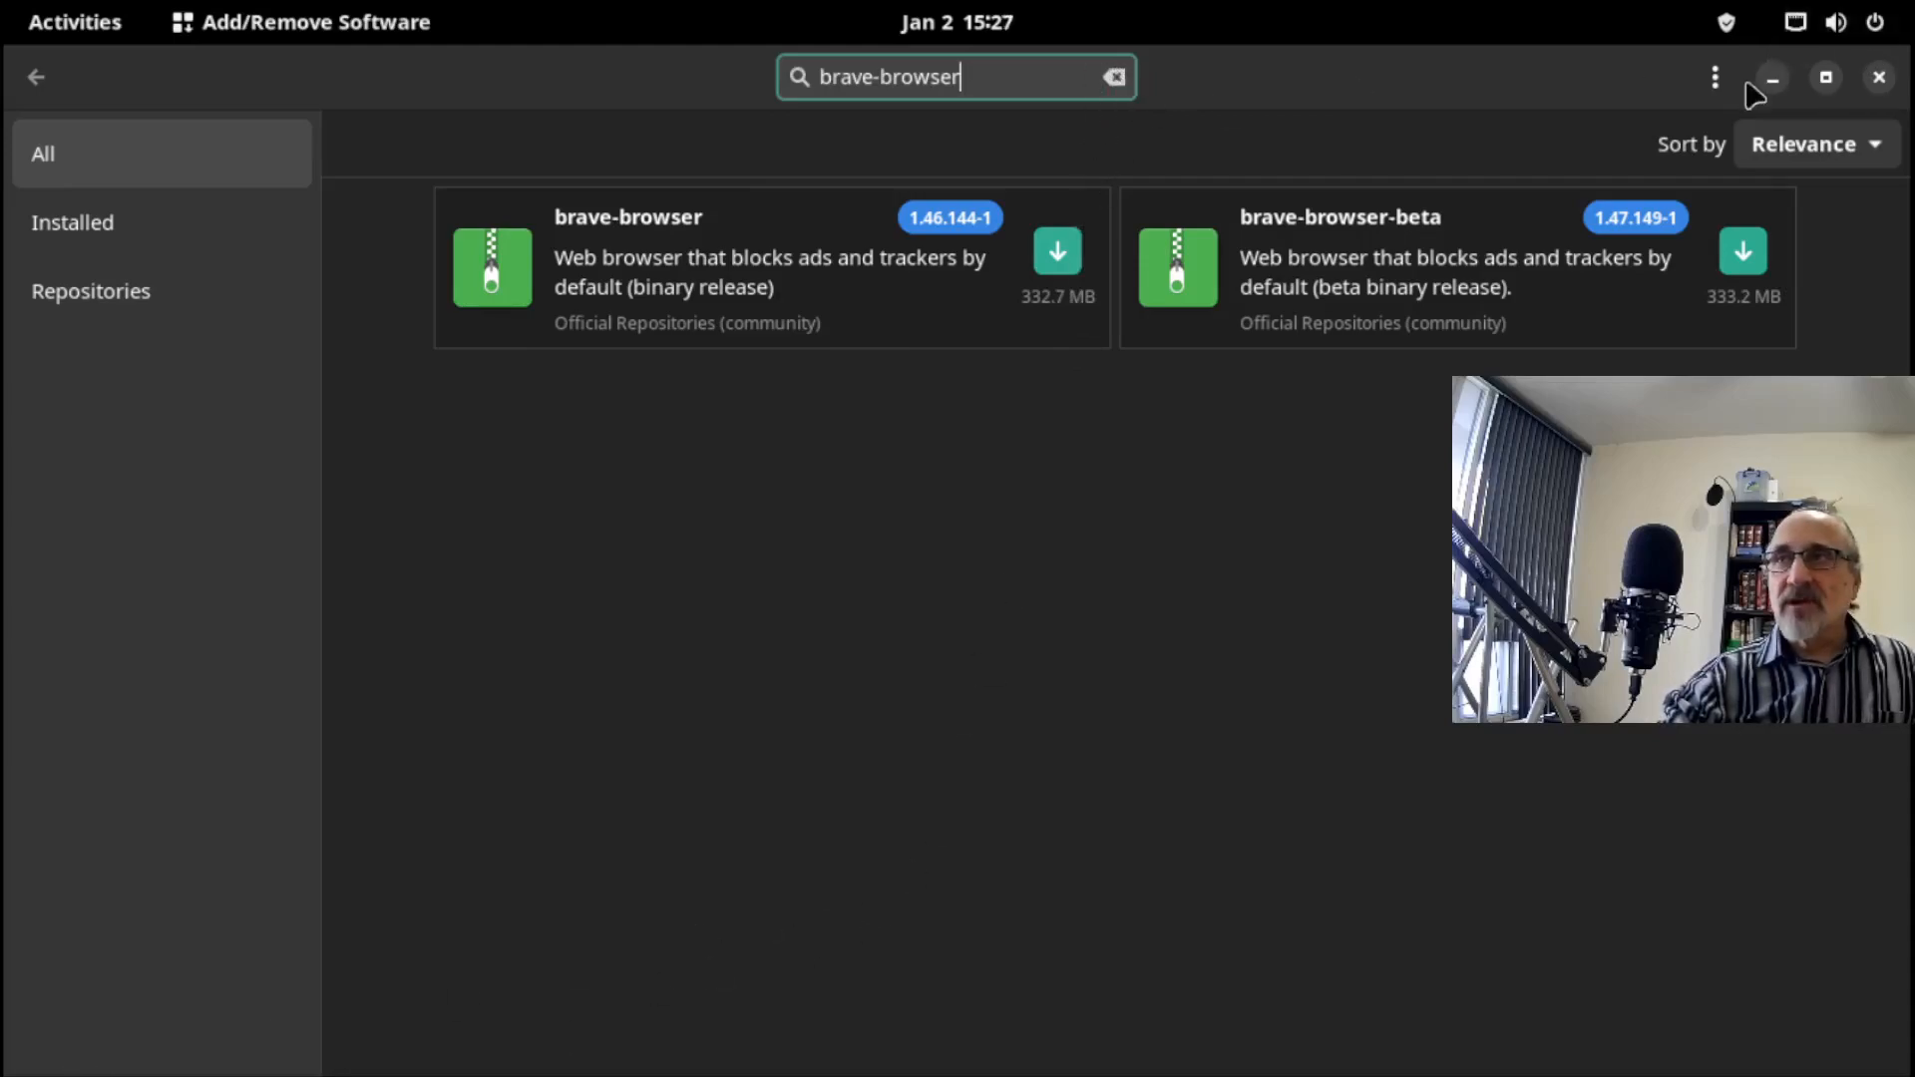
{"action": "left_click", "coordinate": [1879, 77]}
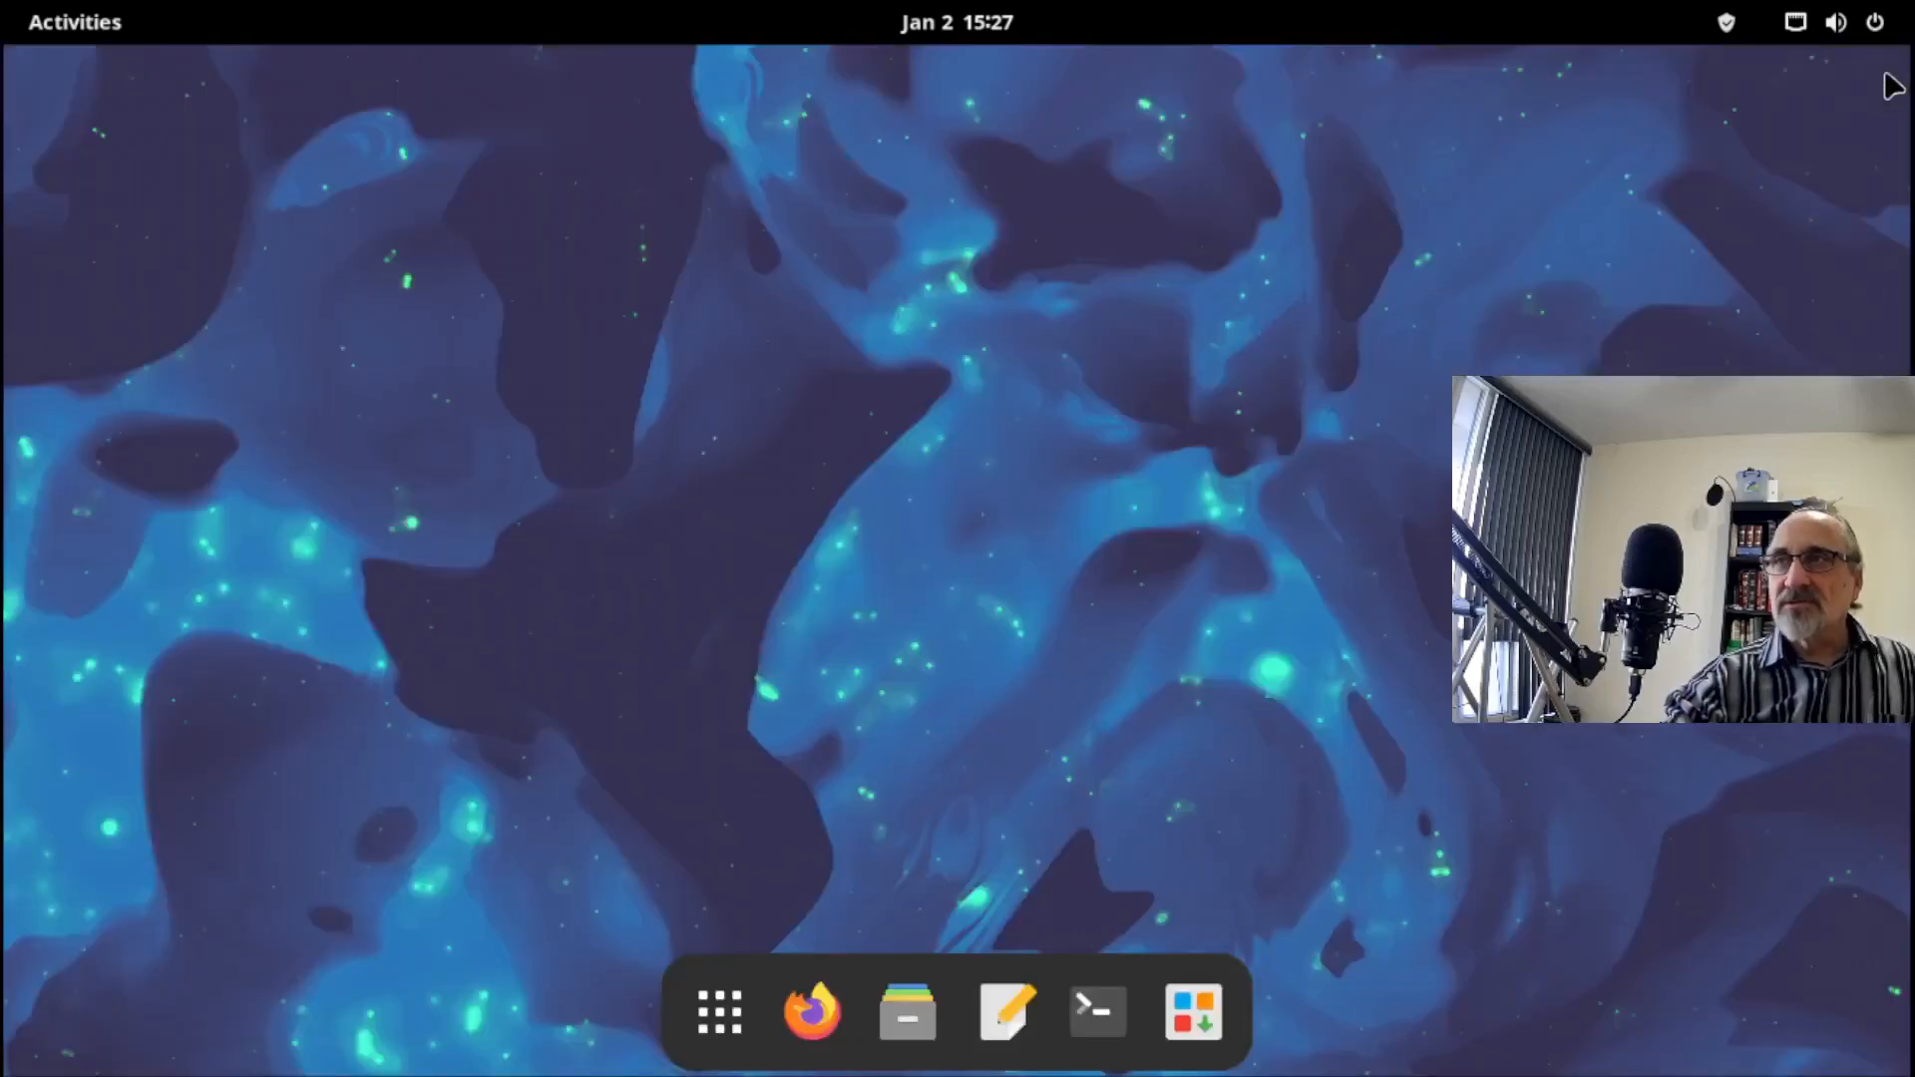
Find and launch Htop from the applications overview, check the CPU and memory usage, and close it.
{"action": "left_click", "coordinate": [735, 1027]}
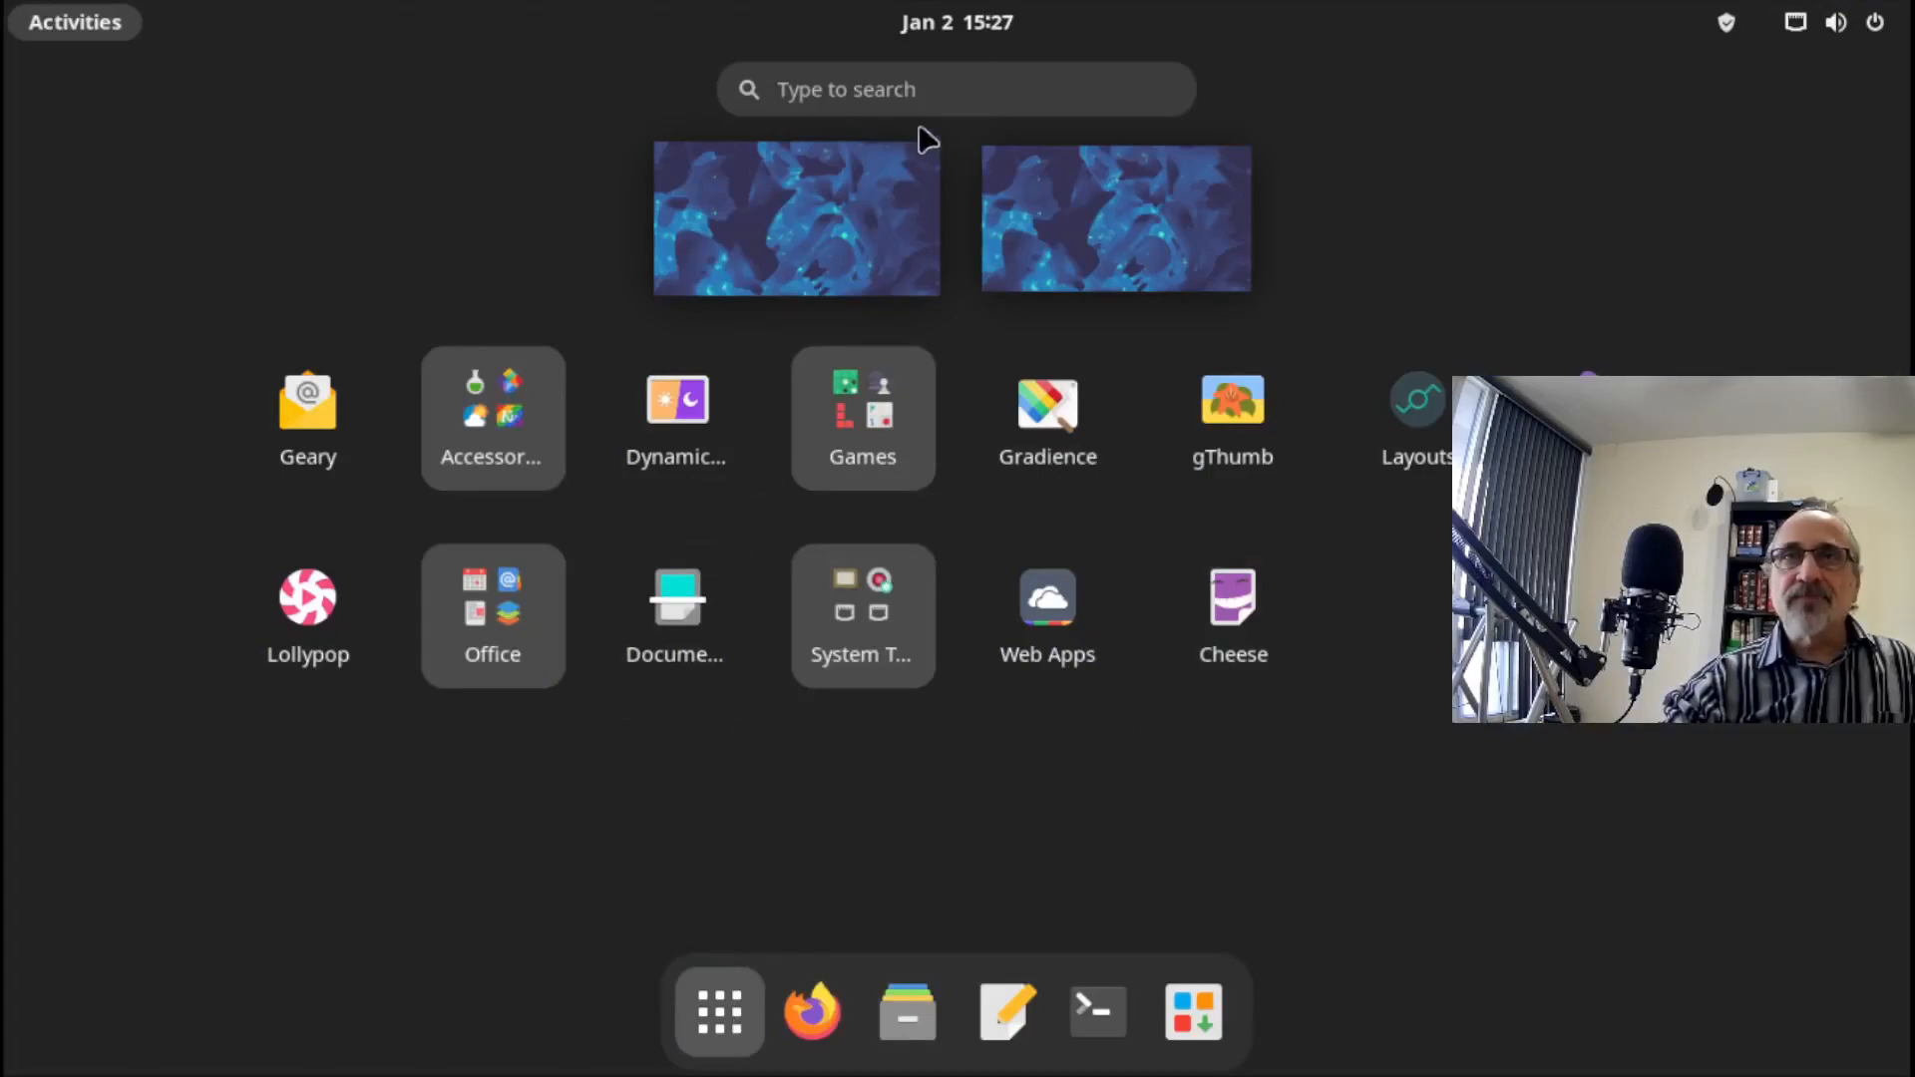
{"action": "left_click", "coordinate": [921, 90]}
{"action": "type", "text": "htop"}
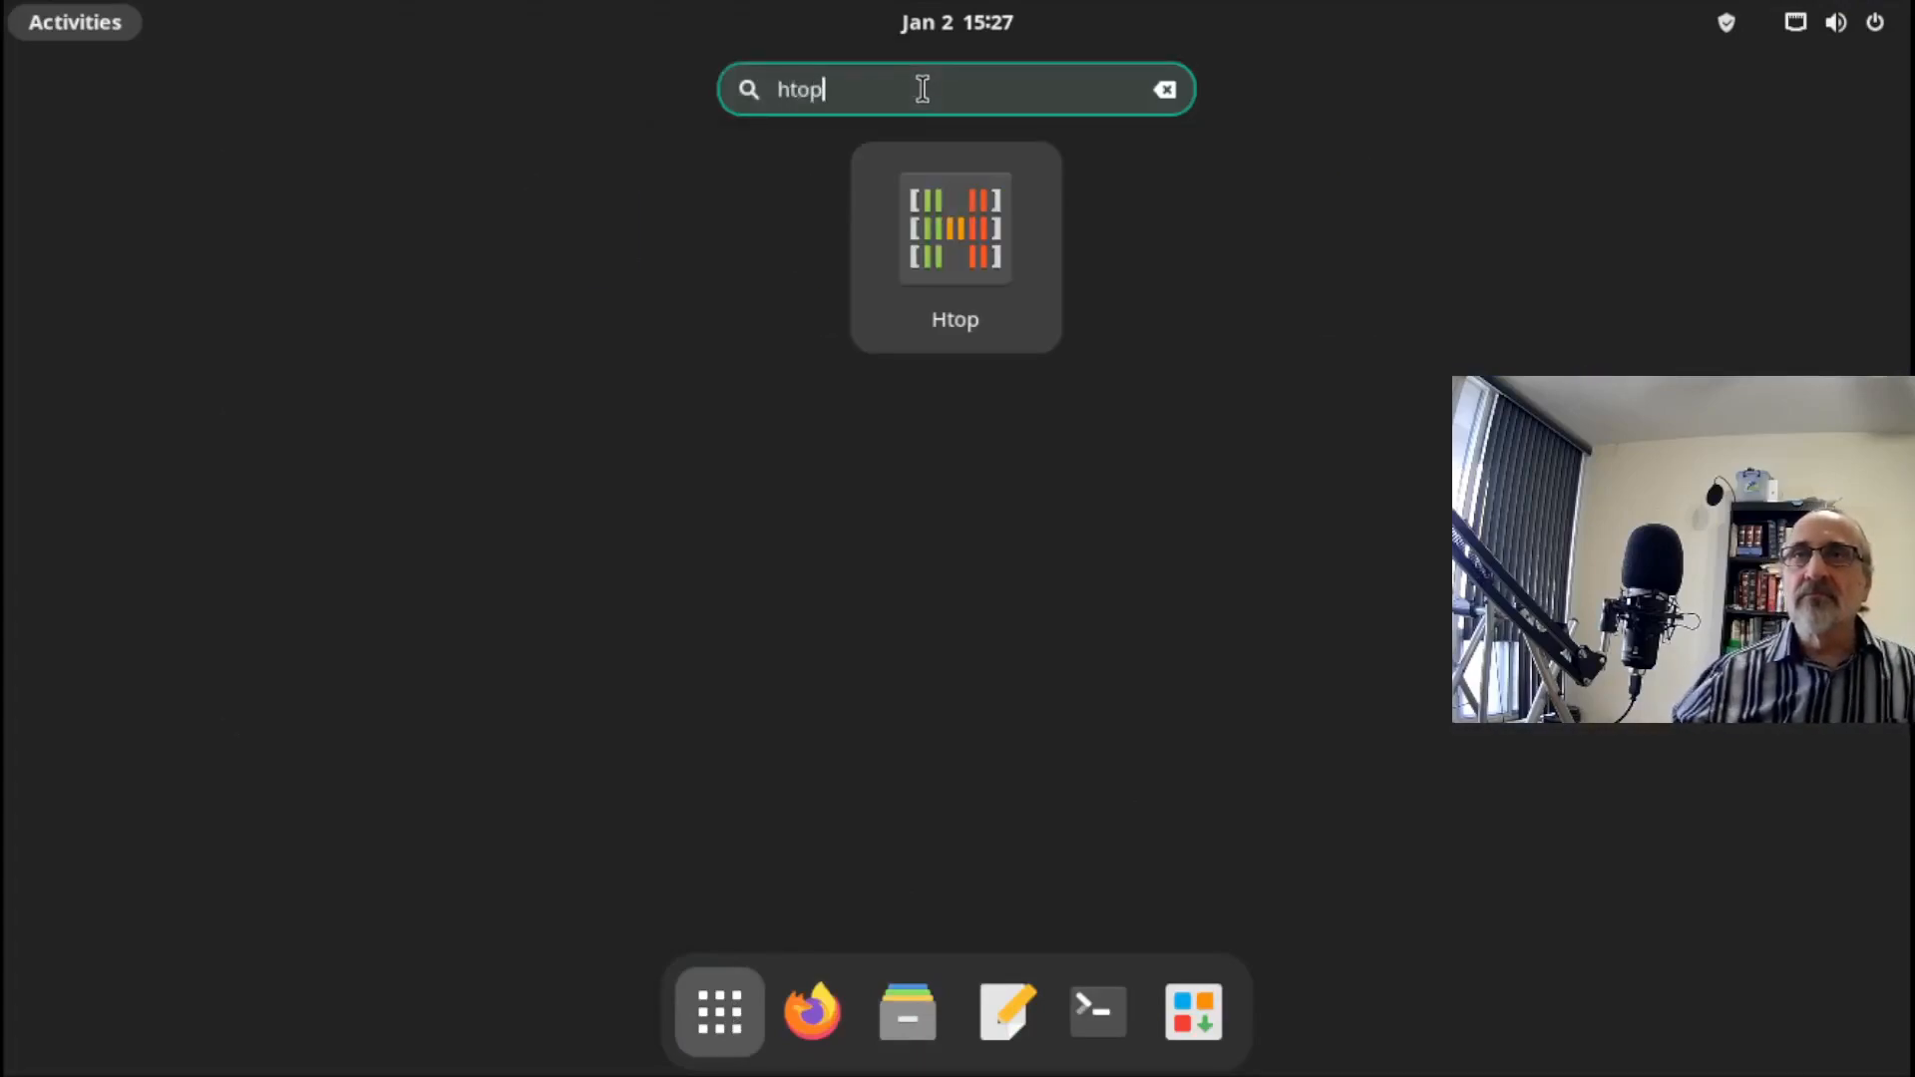
{"action": "left_click", "coordinate": [952, 233]}
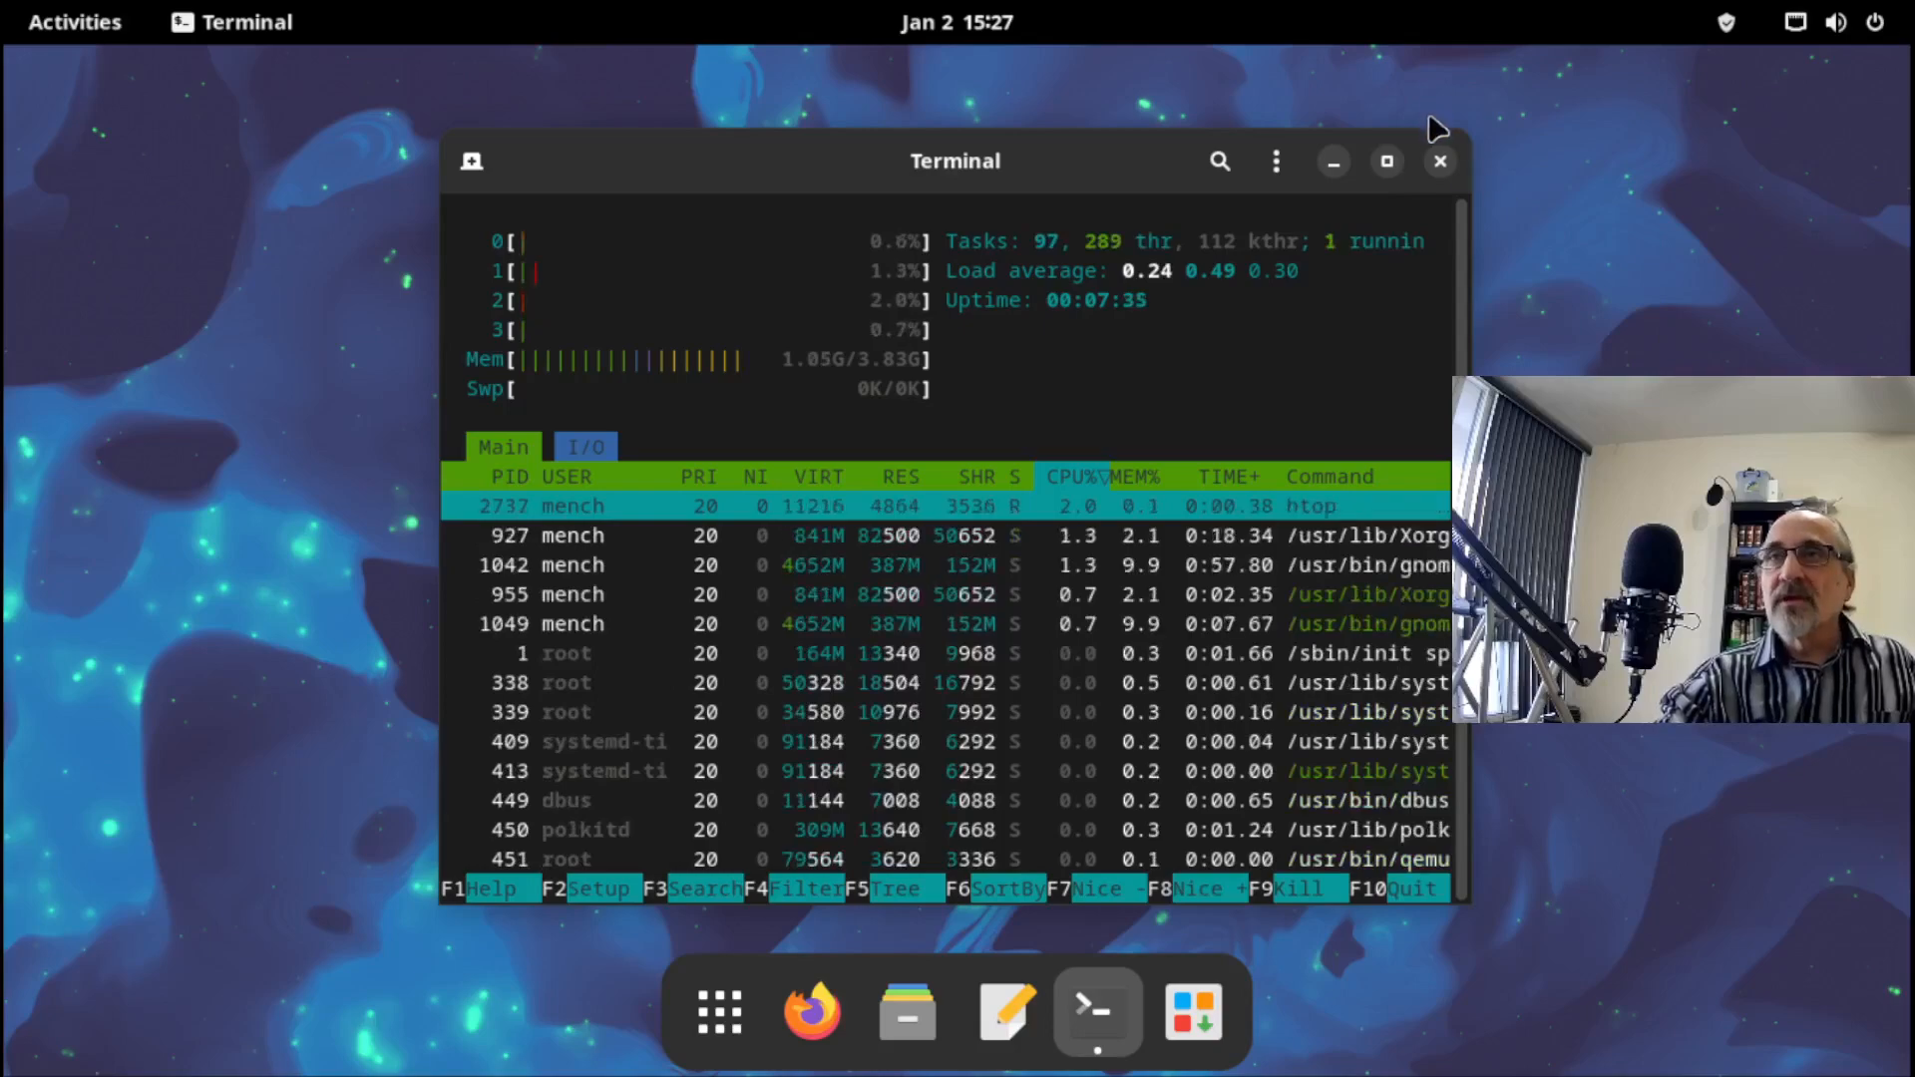
{"action": "left_click", "coordinate": [1439, 160]}
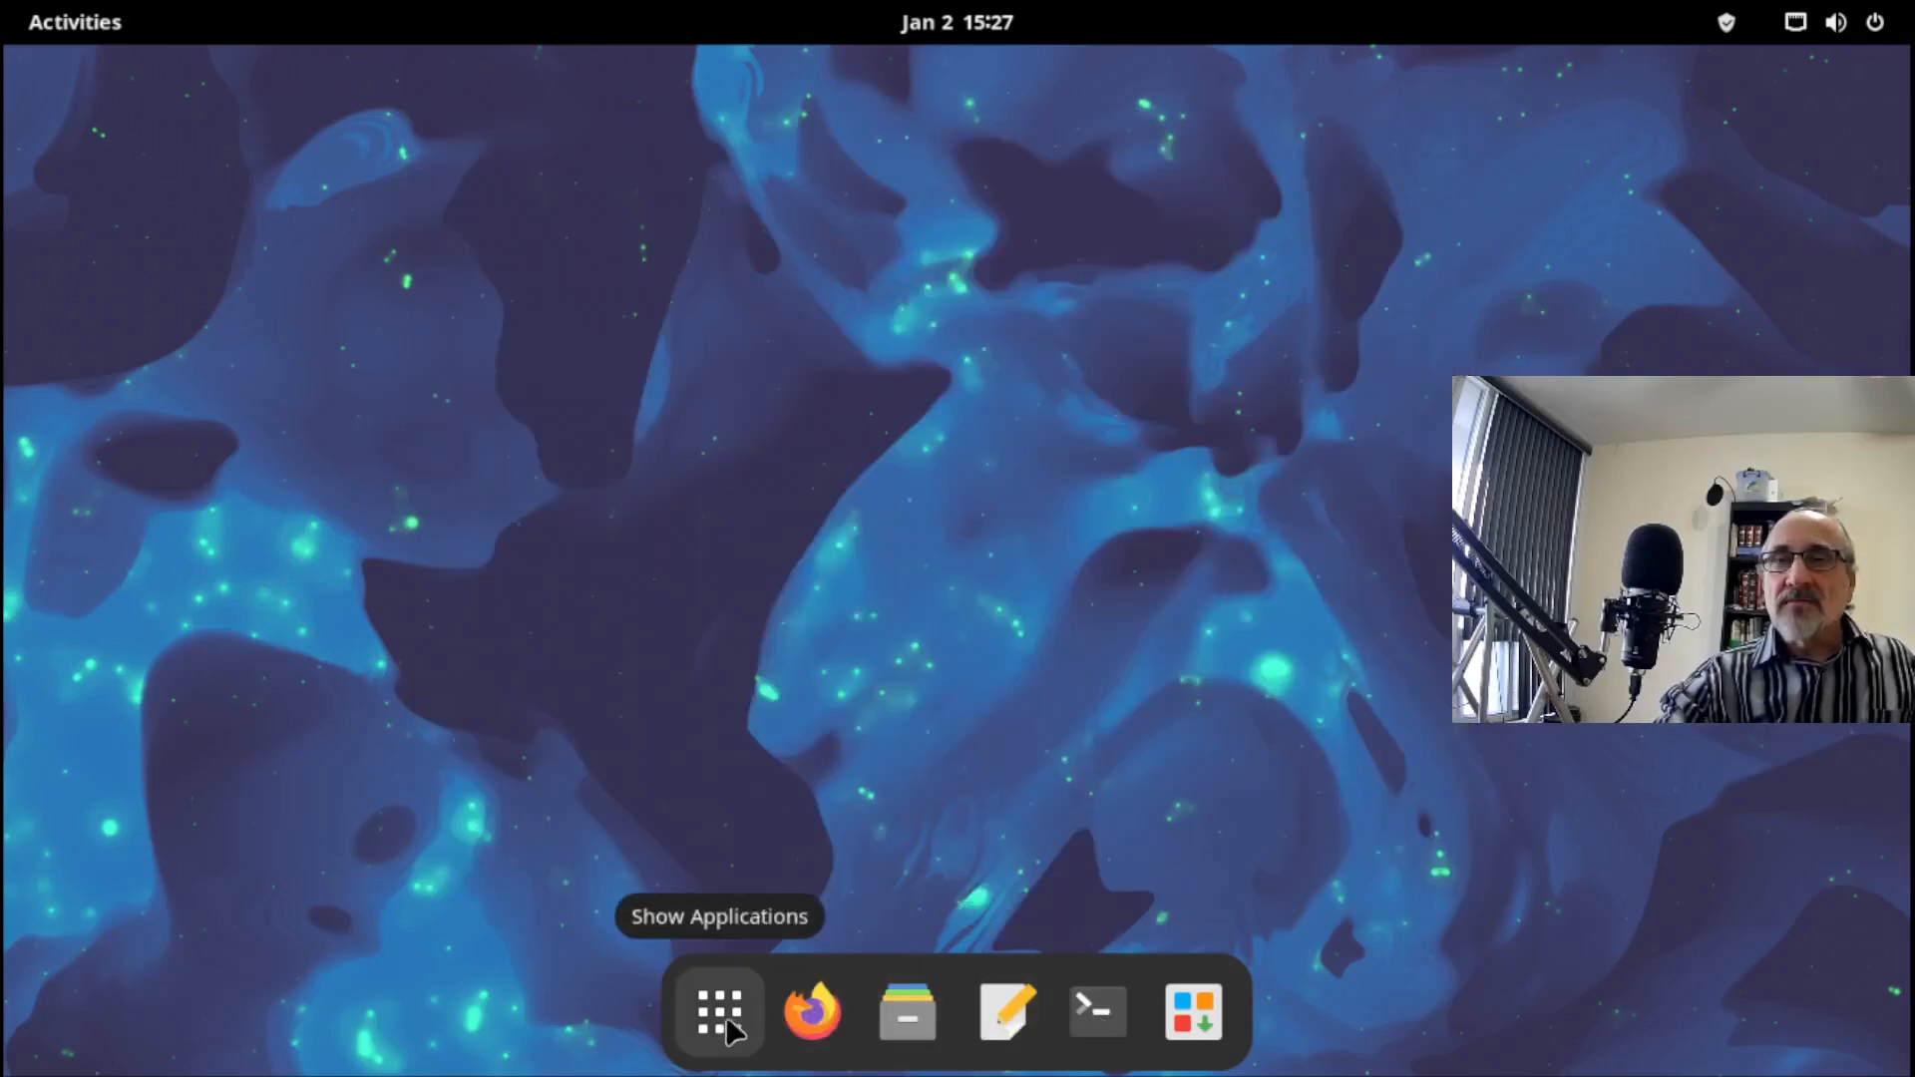
Find torbrowser-launcher in Add/Remove Software, mark Tor Browser Launcher for installation, and apply the pending operation.
{"action": "left_click", "coordinate": [1201, 1017]}
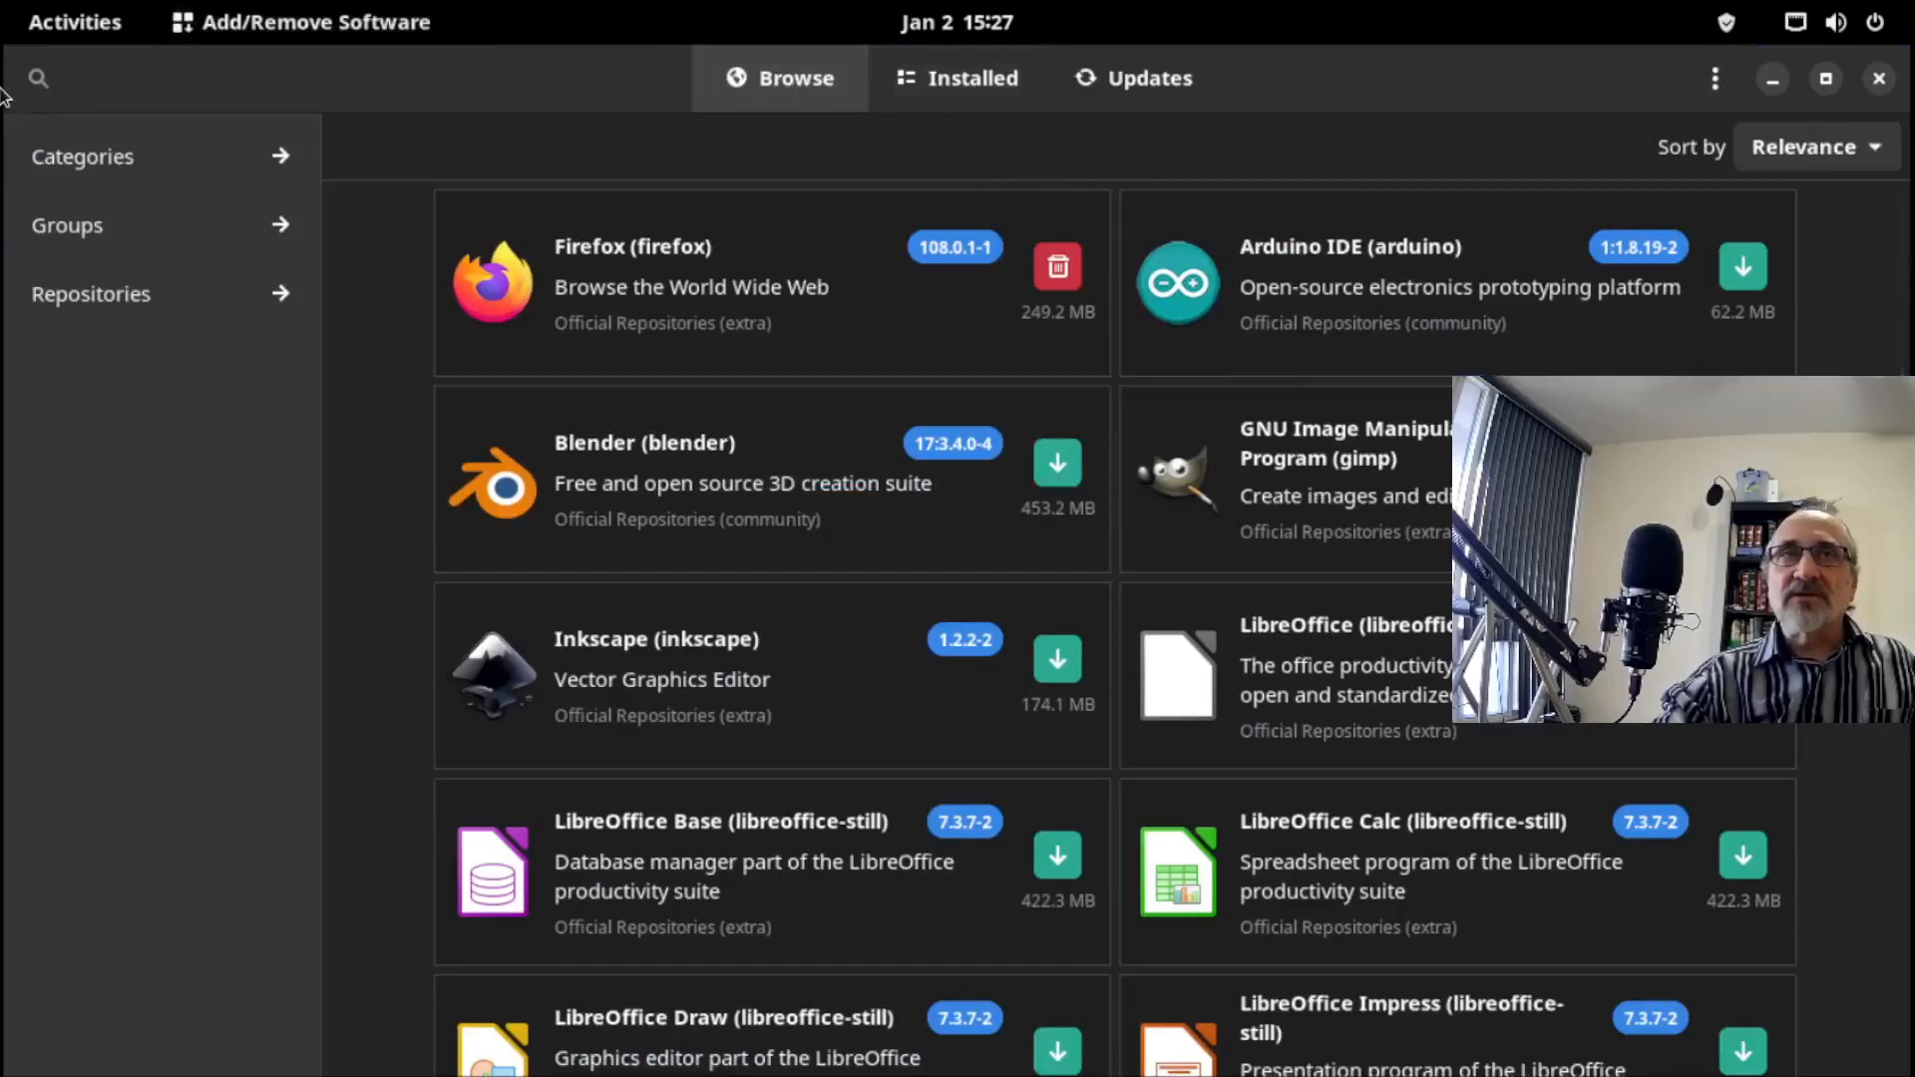
{"action": "left_click", "coordinate": [38, 79]}
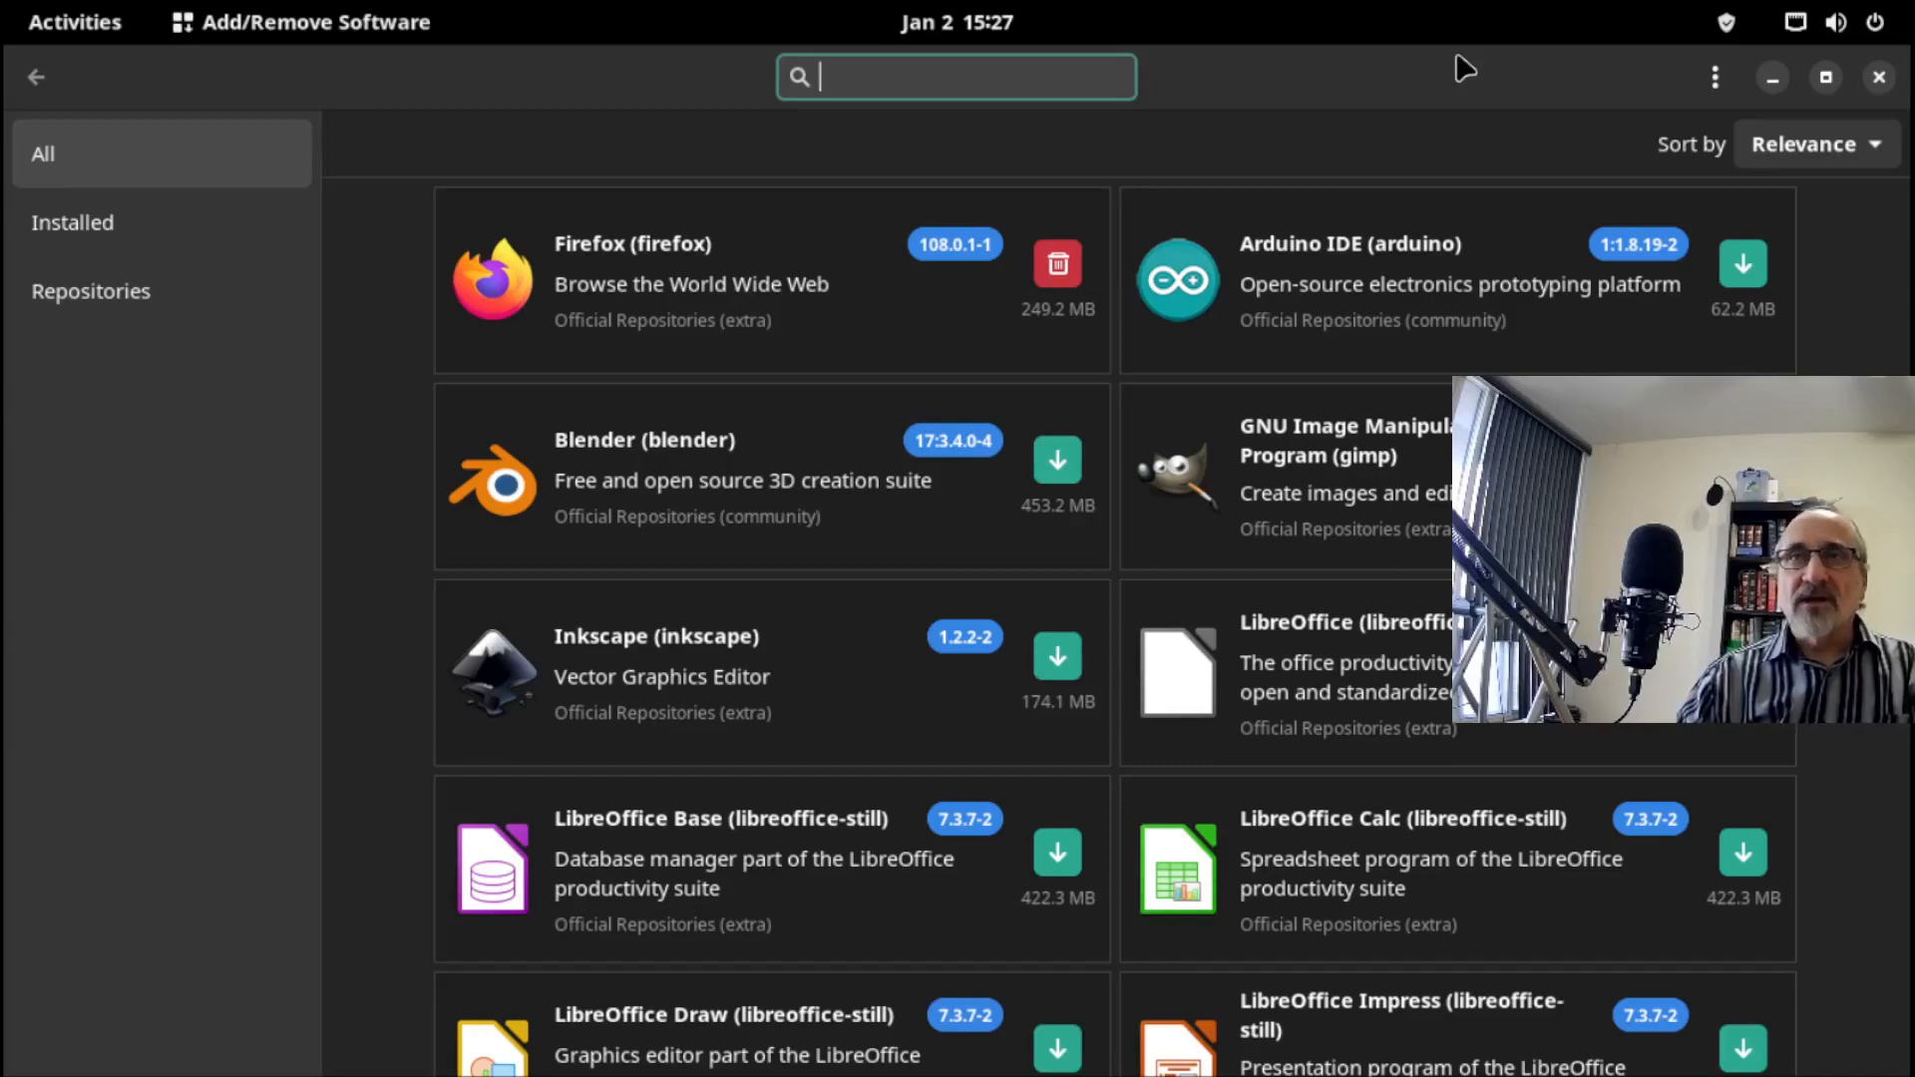
{"action": "type", "text": "tor"}
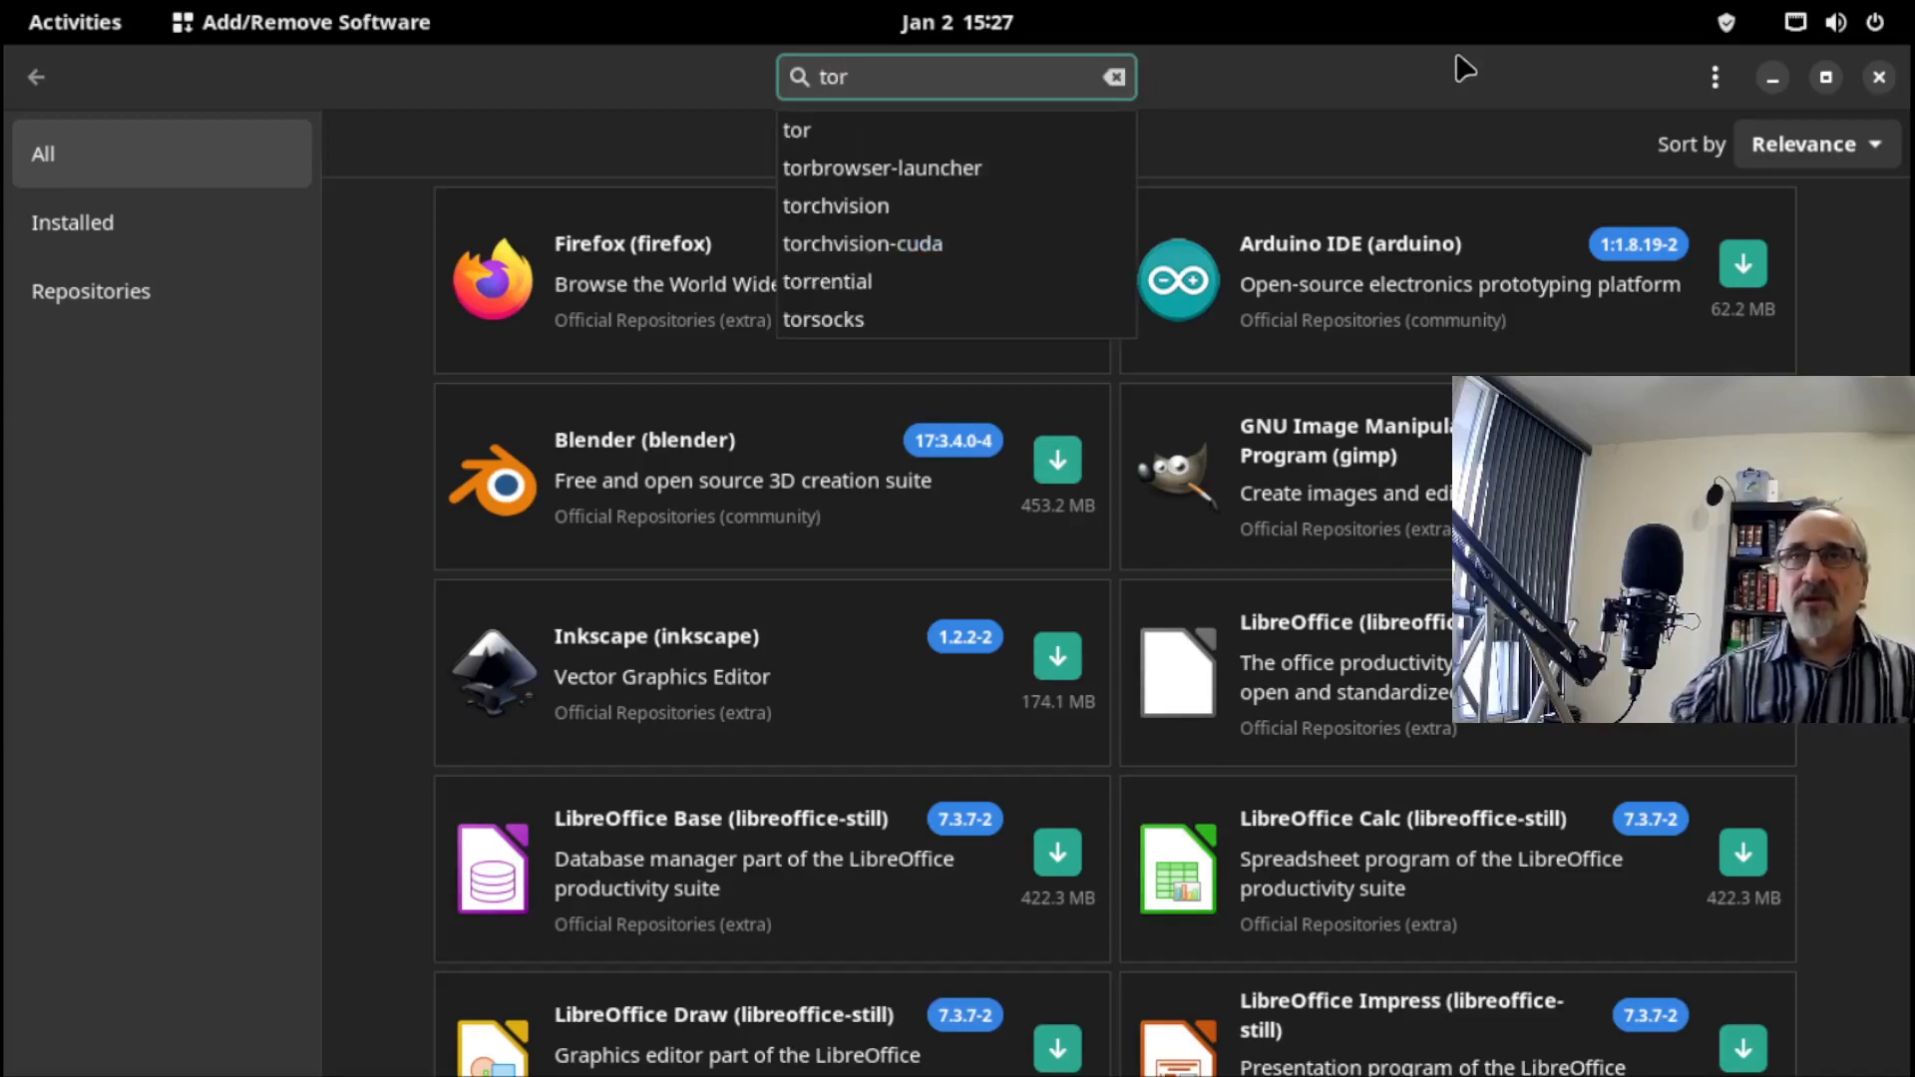
{"action": "left_click", "coordinate": [935, 171]}
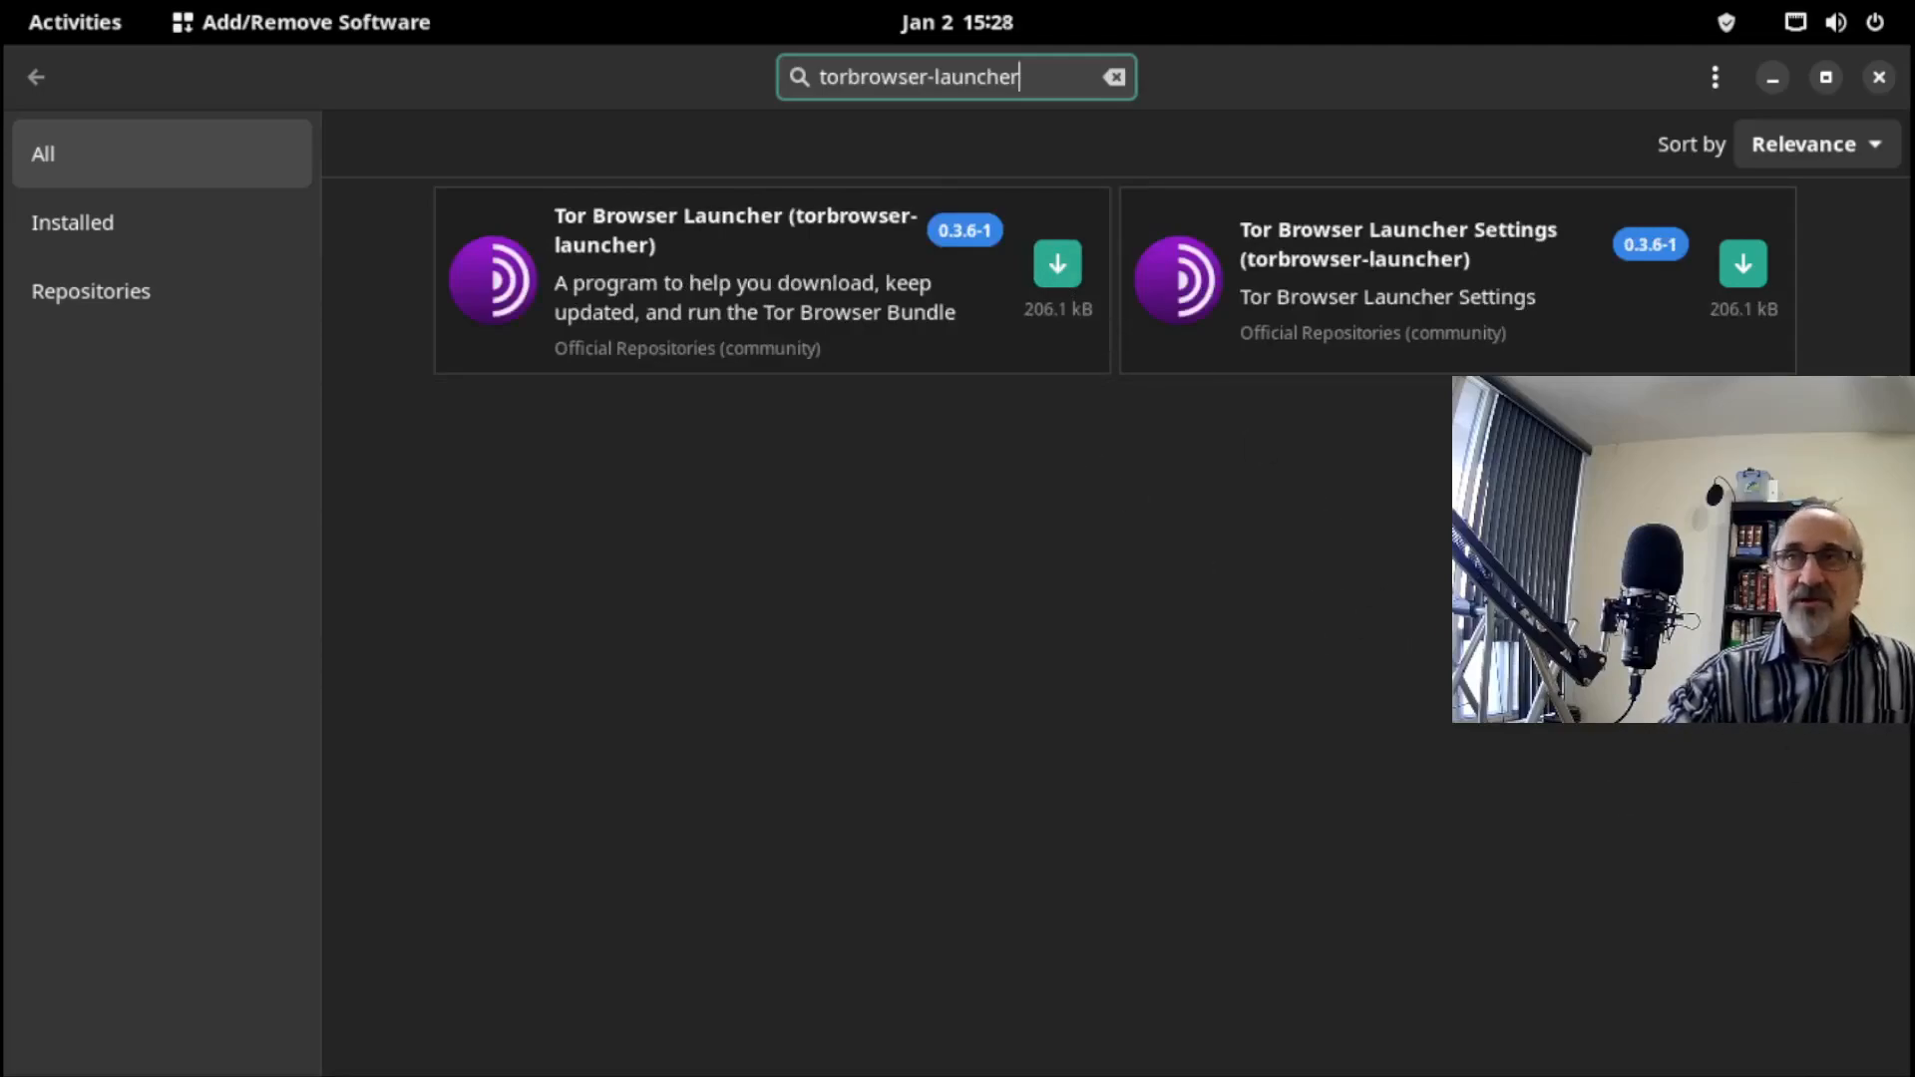
{"action": "left_click", "coordinate": [1055, 269]}
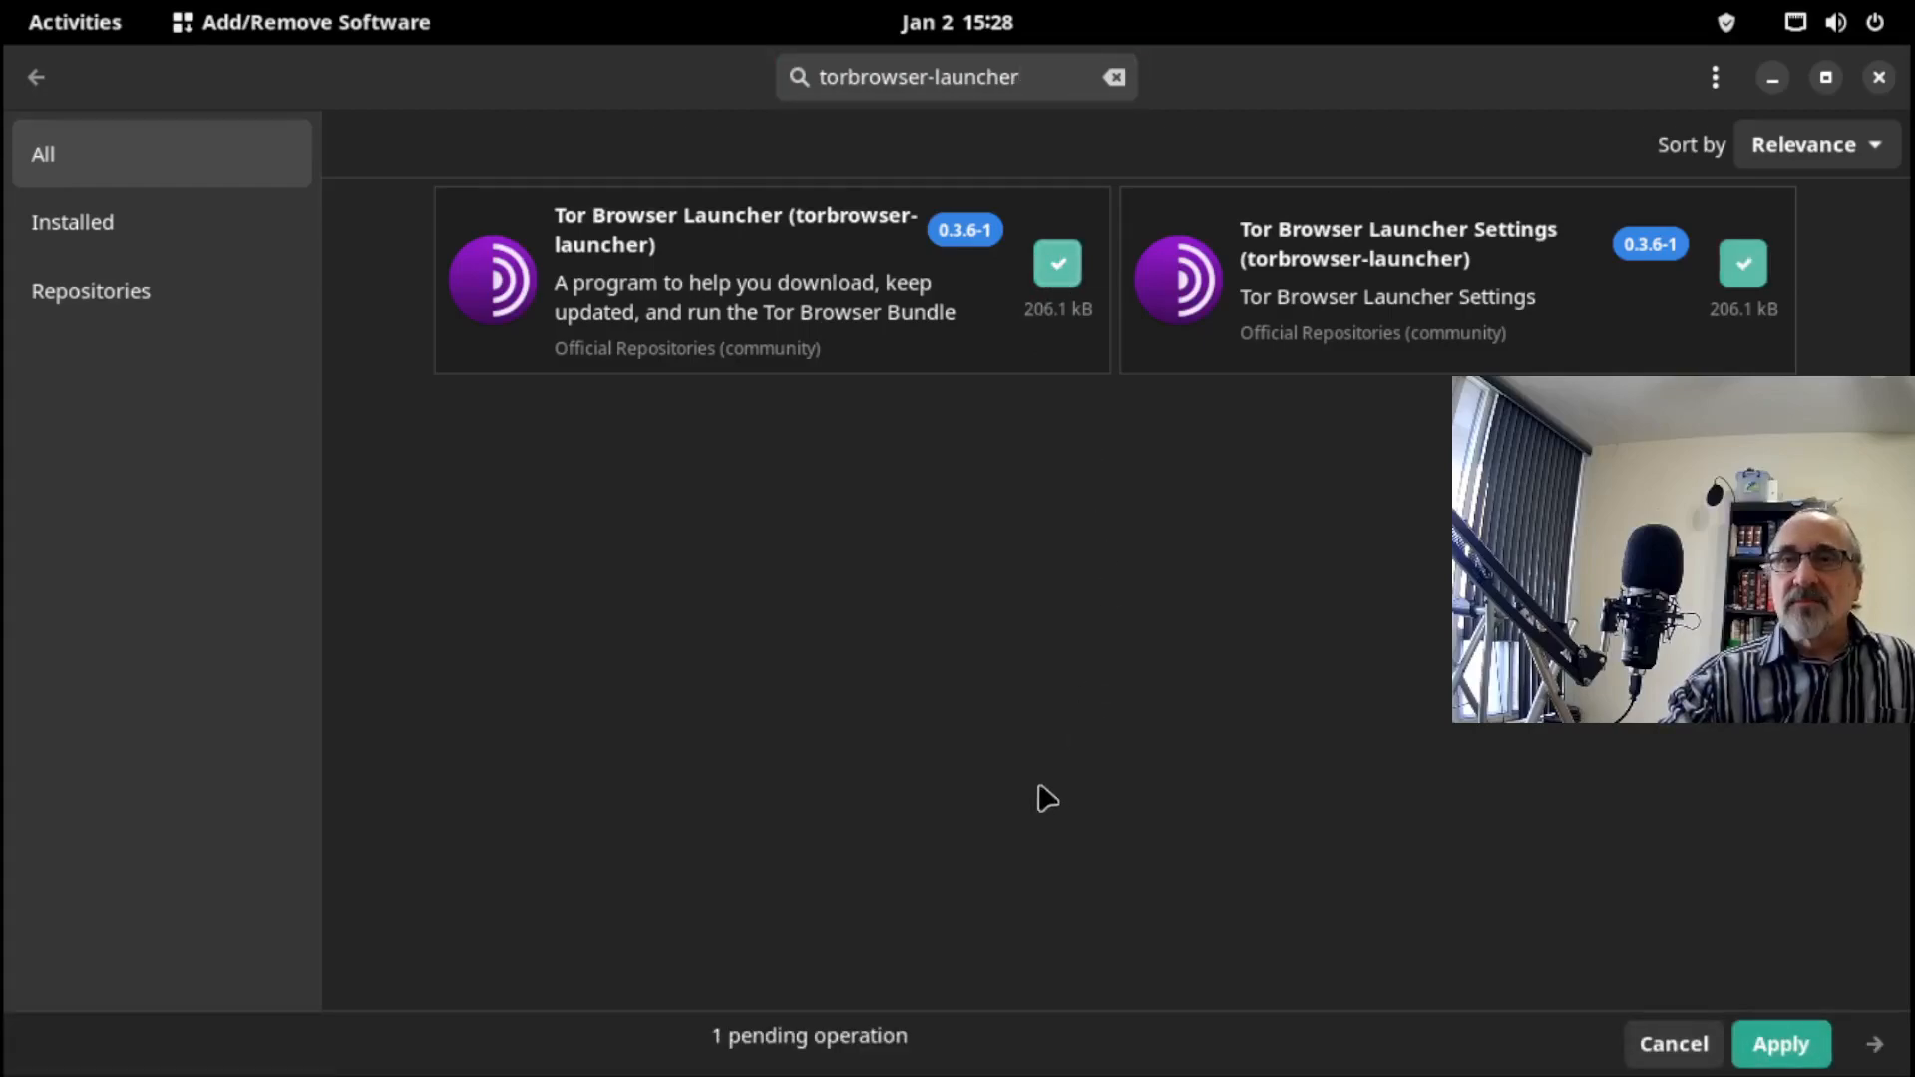
{"action": "left_click", "coordinate": [1783, 1044]}
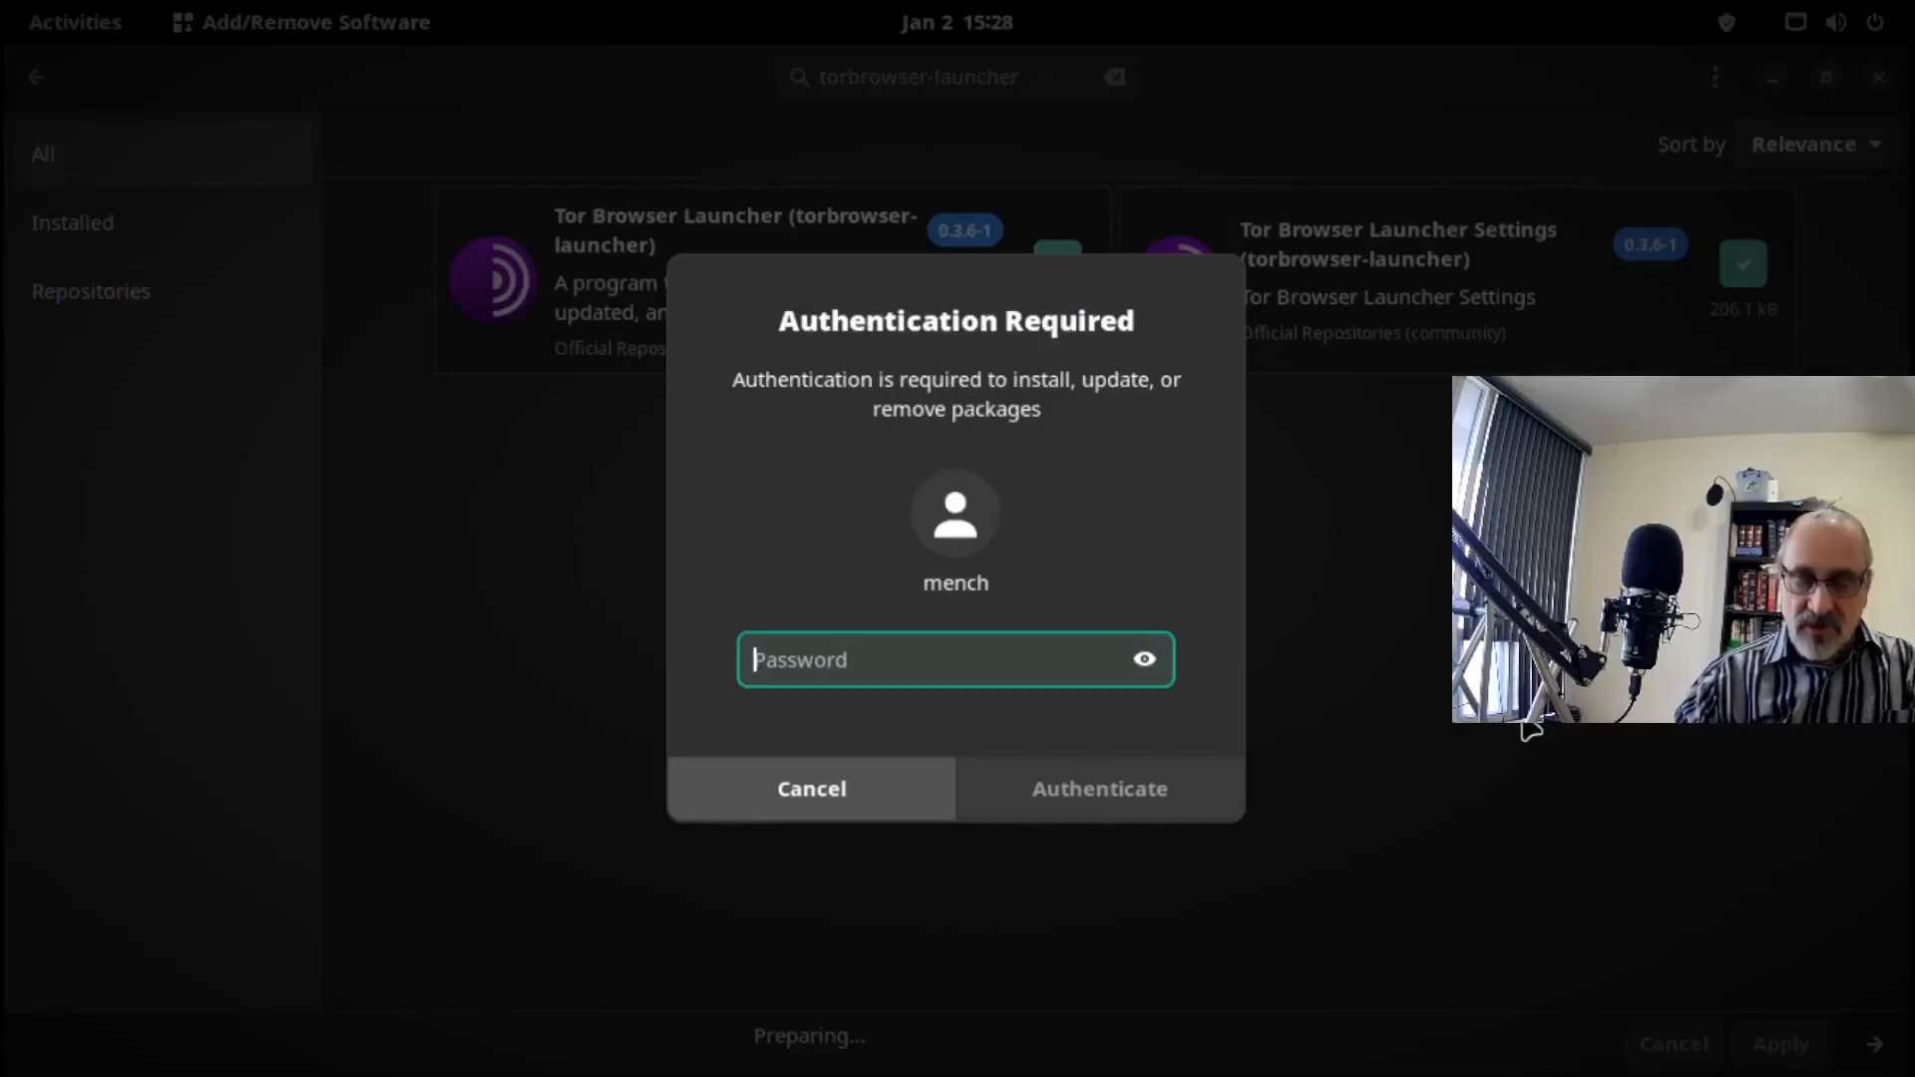
Authorize the Tor Browser Launcher installation with the account password, review and apply the transaction summary, and close the package manager.
{"action": "type", "text": "••"}
{"action": "key", "text": "Return"}
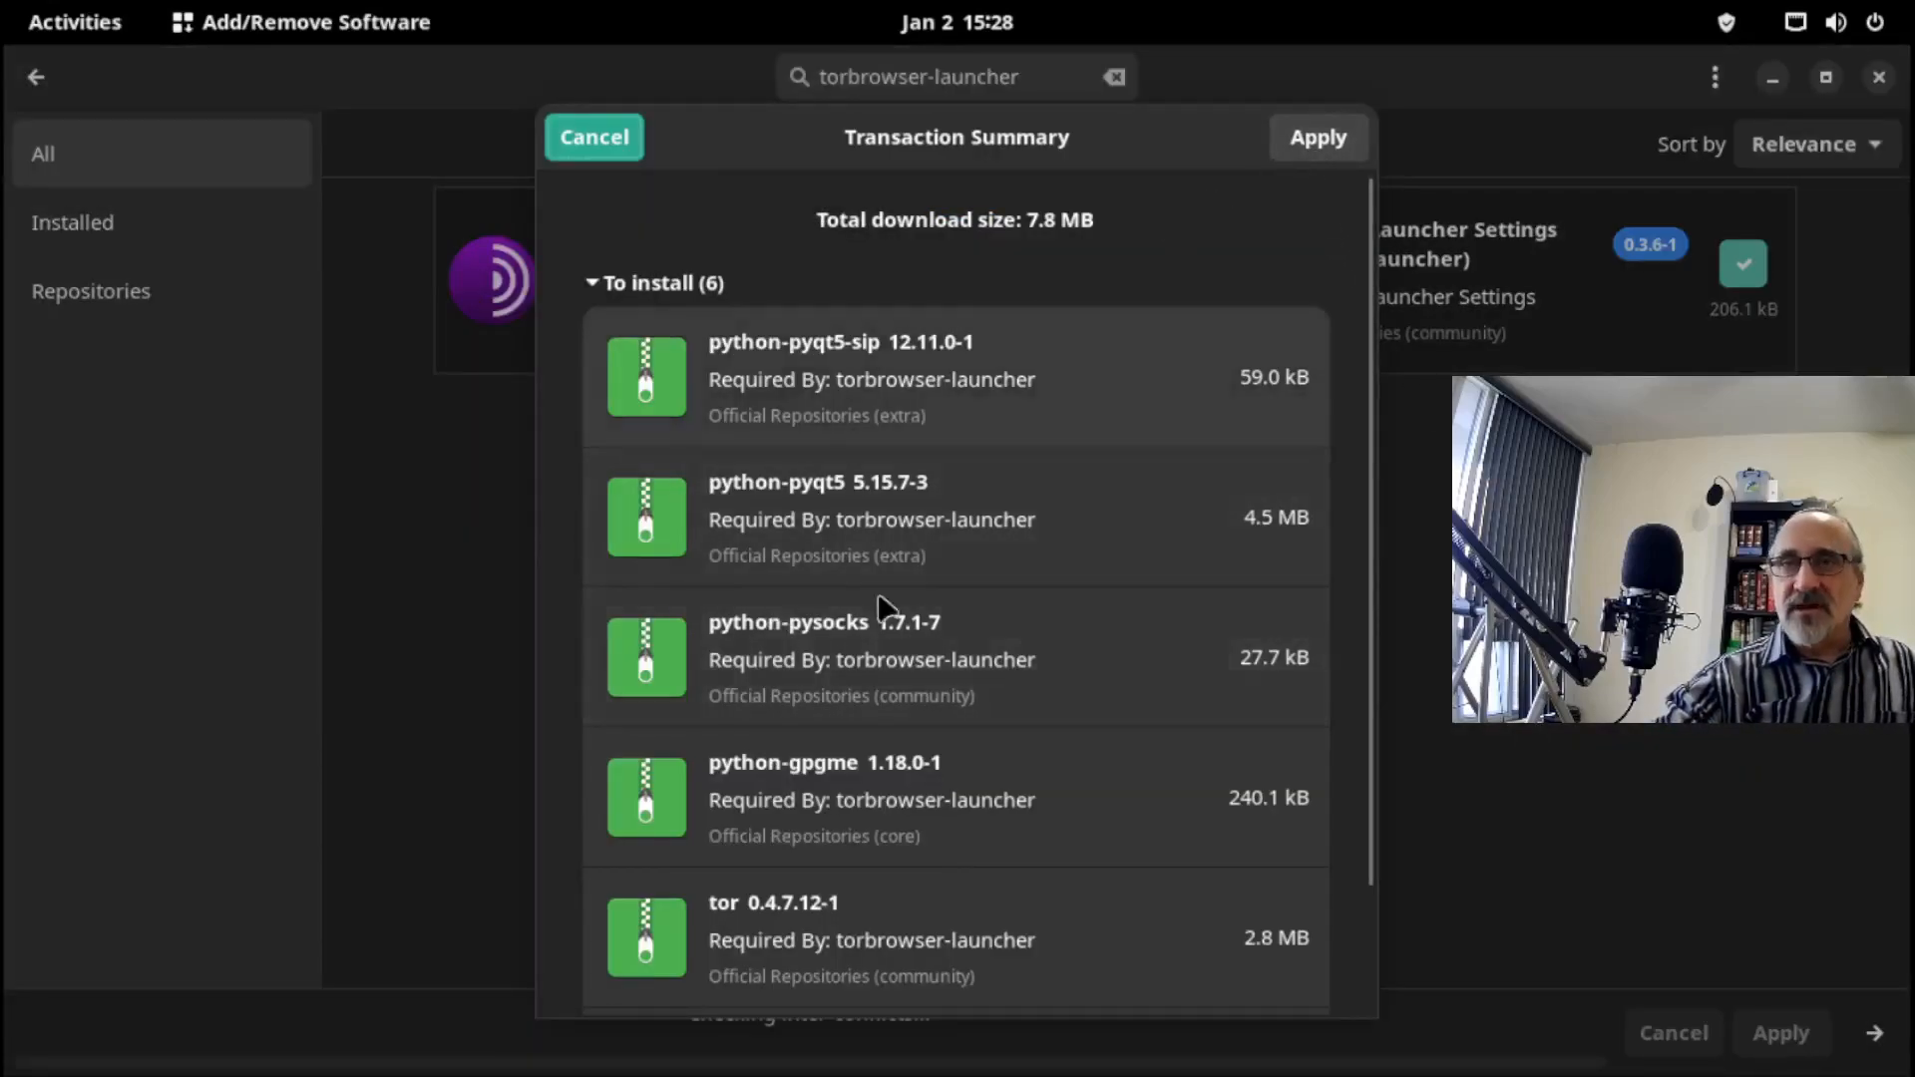
{"action": "scroll", "coordinate": [1359, 710], "scroll_direction": "down", "scroll_amount": 1}
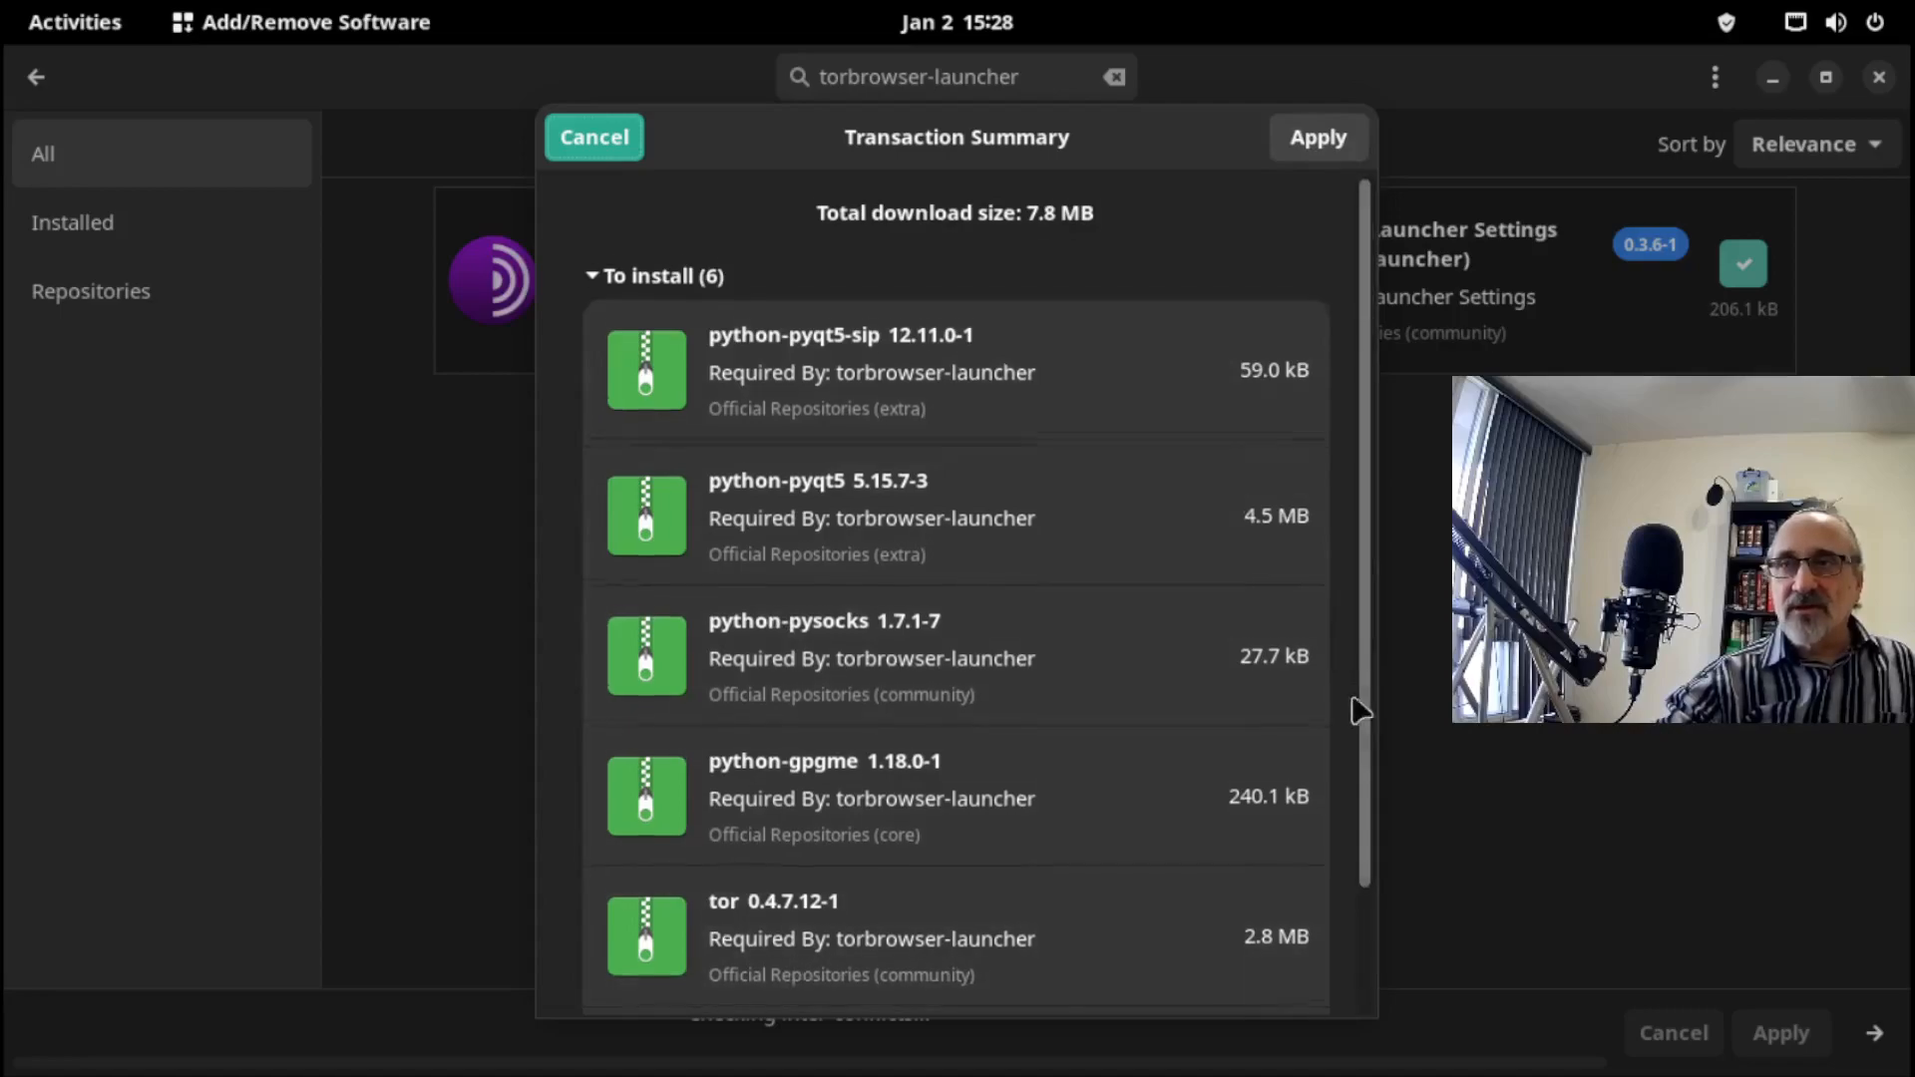
{"action": "scroll", "coordinate": [1348, 778], "scroll_direction": "down", "scroll_amount": 3}
{"action": "scroll", "coordinate": [1337, 698], "scroll_direction": "up", "scroll_amount": 3}
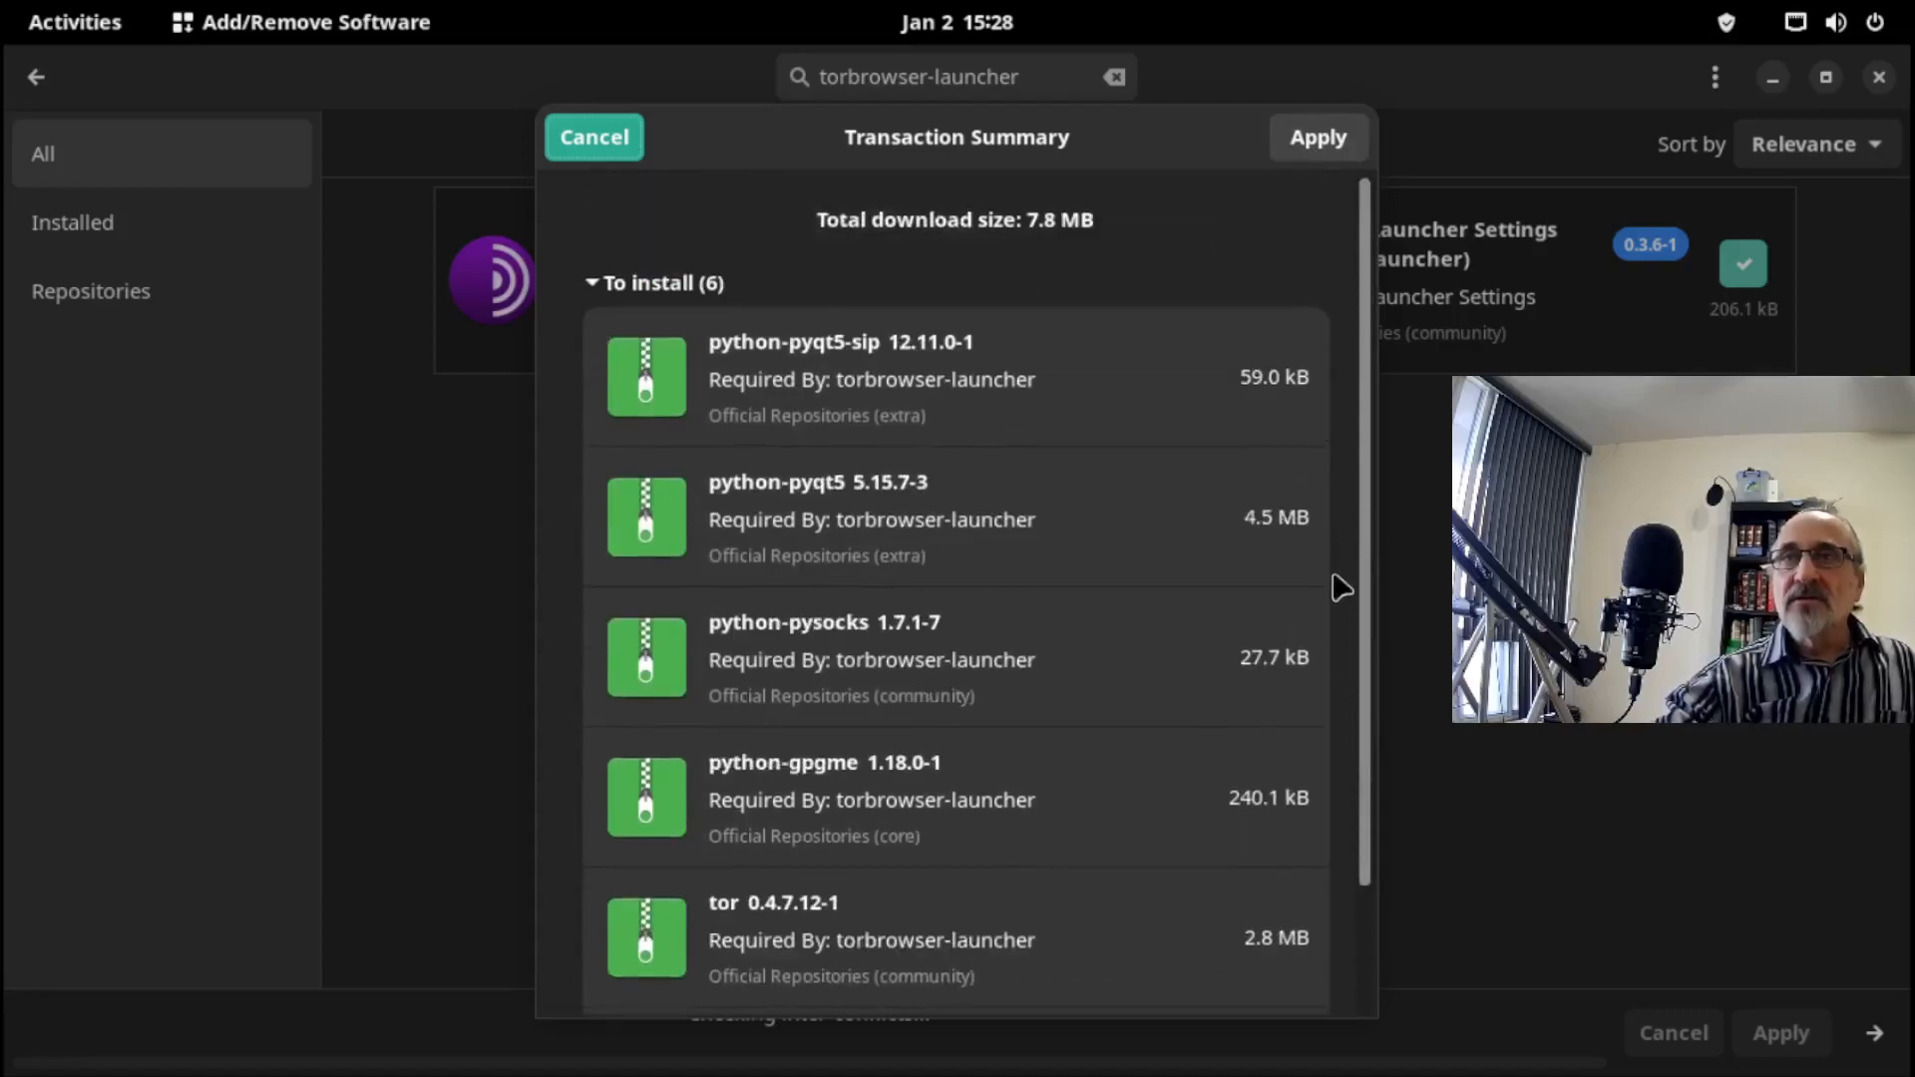
{"action": "left_click", "coordinate": [1315, 144]}
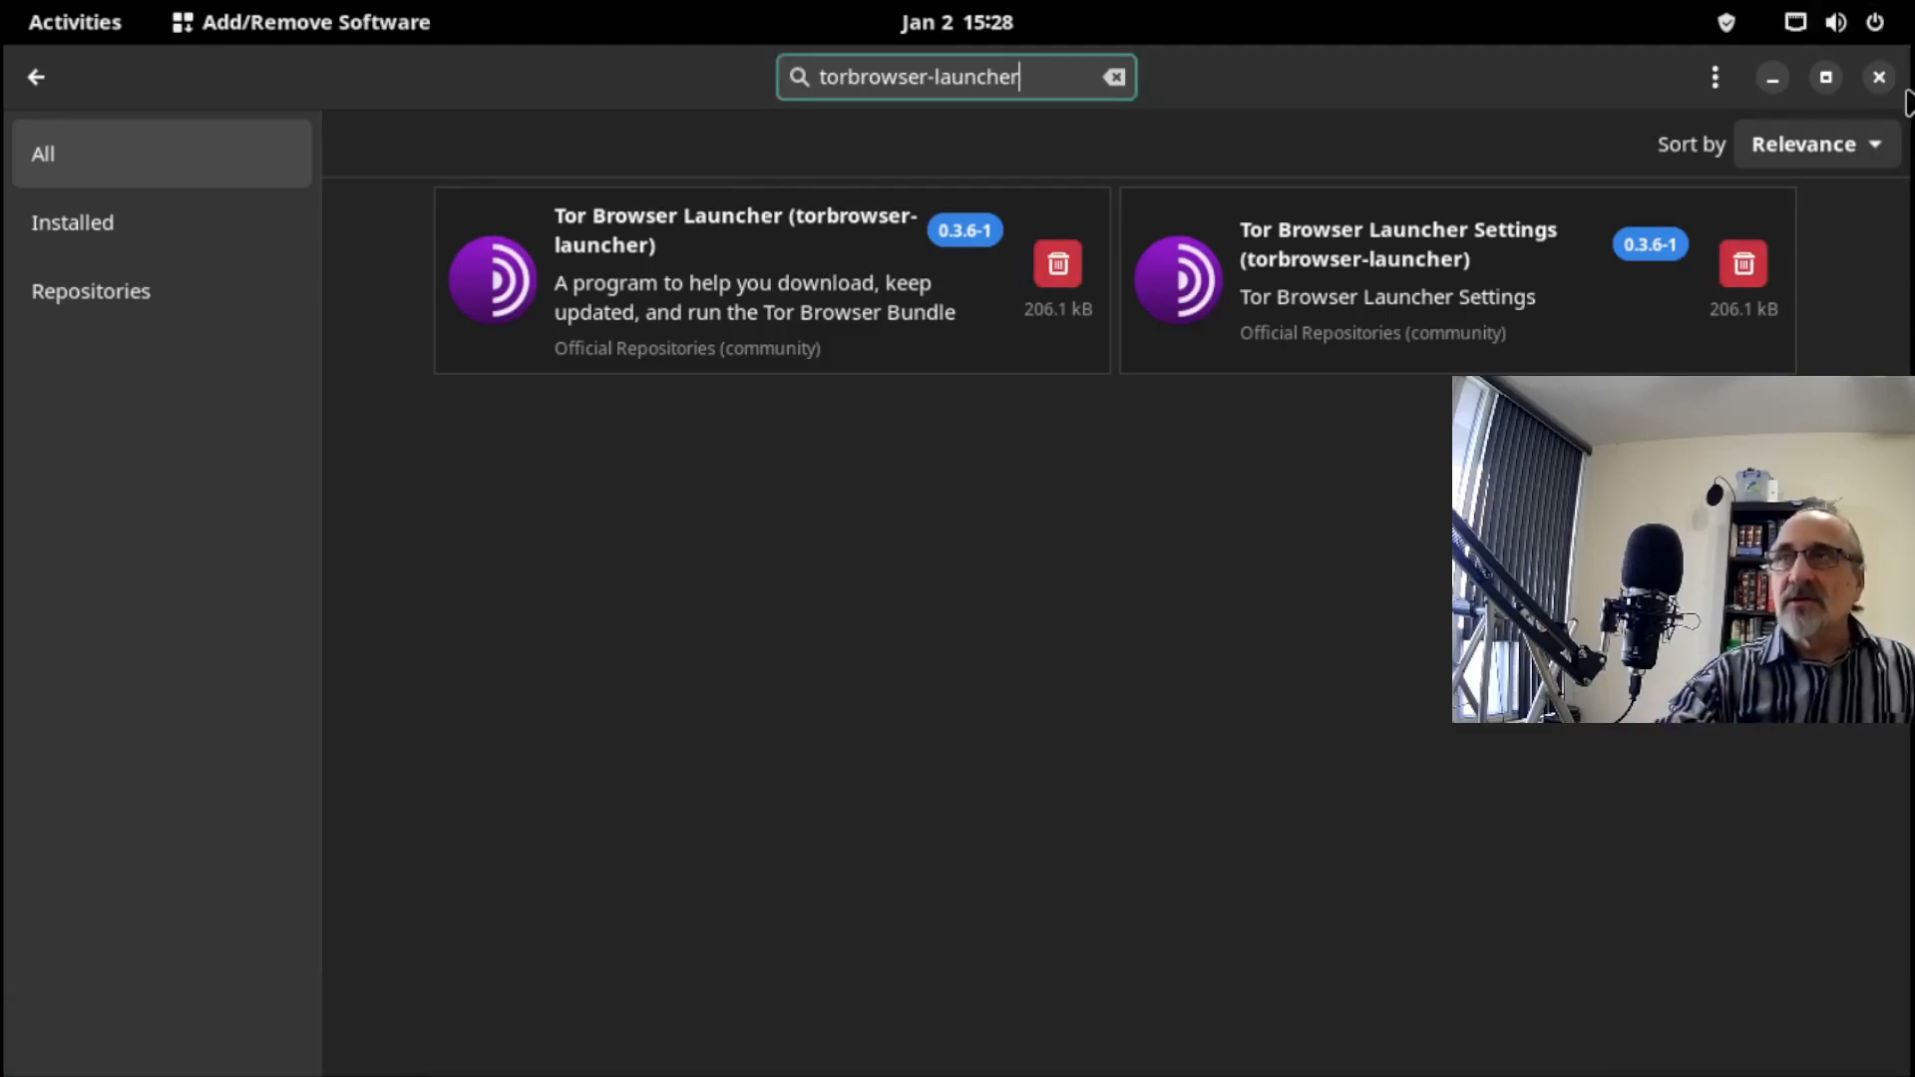
{"action": "left_click", "coordinate": [1879, 76]}
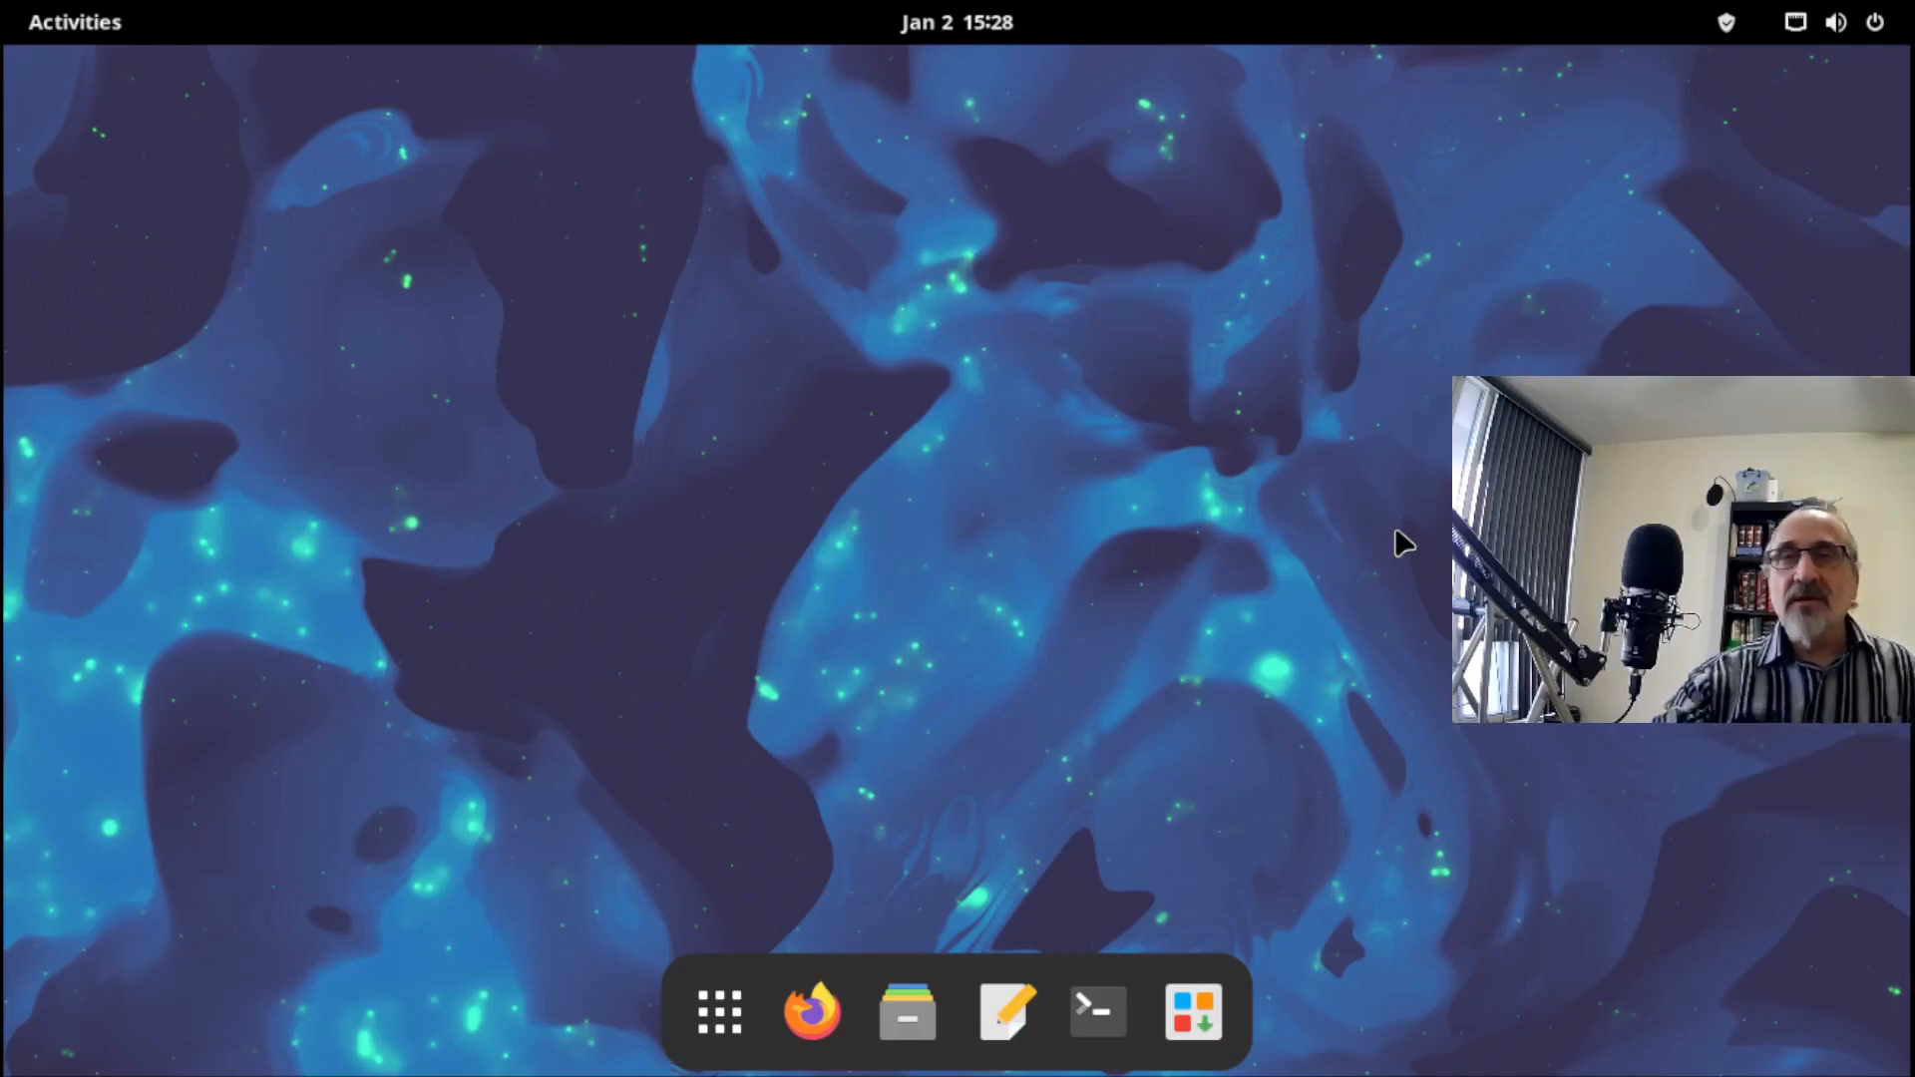
Launch Tor Browser from the applications overview, view its connection page maximized, and close it without connecting.
{"action": "left_click", "coordinate": [718, 1024]}
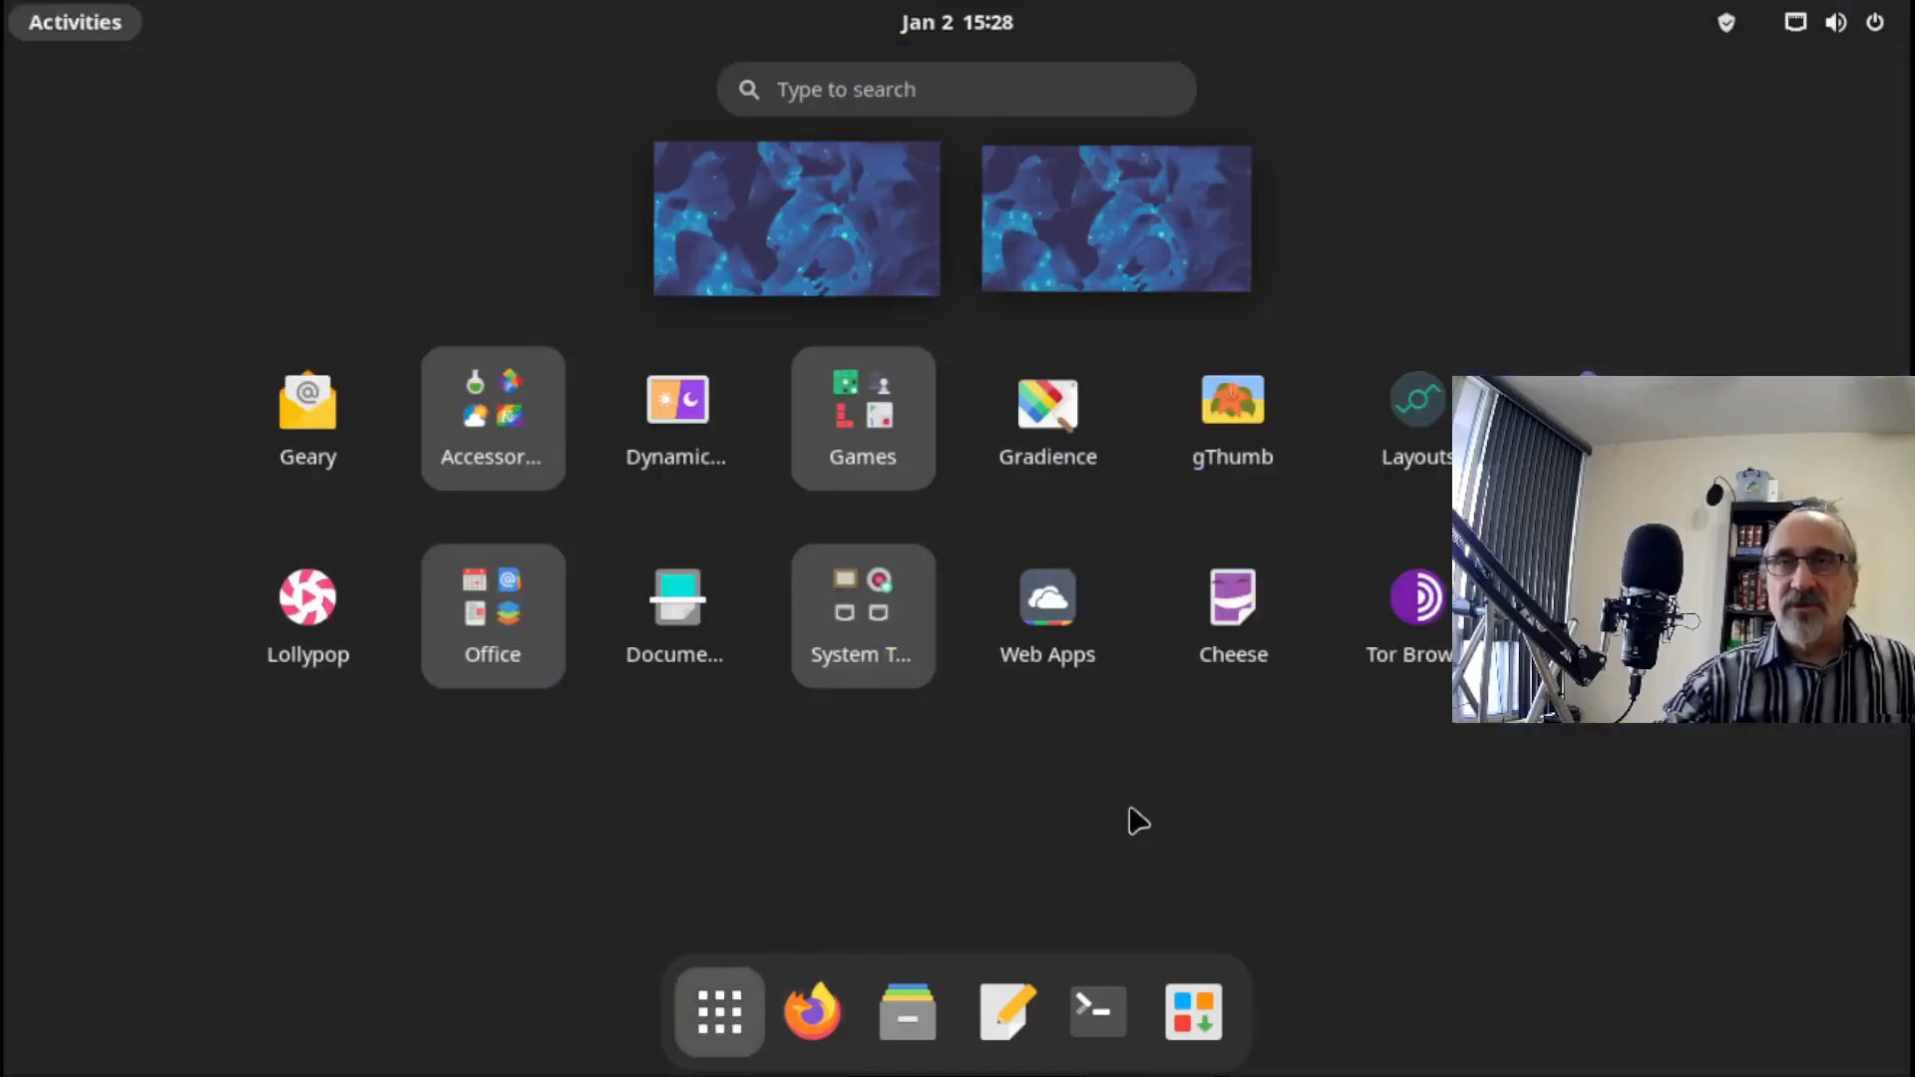
{"action": "left_click", "coordinate": [1418, 648]}
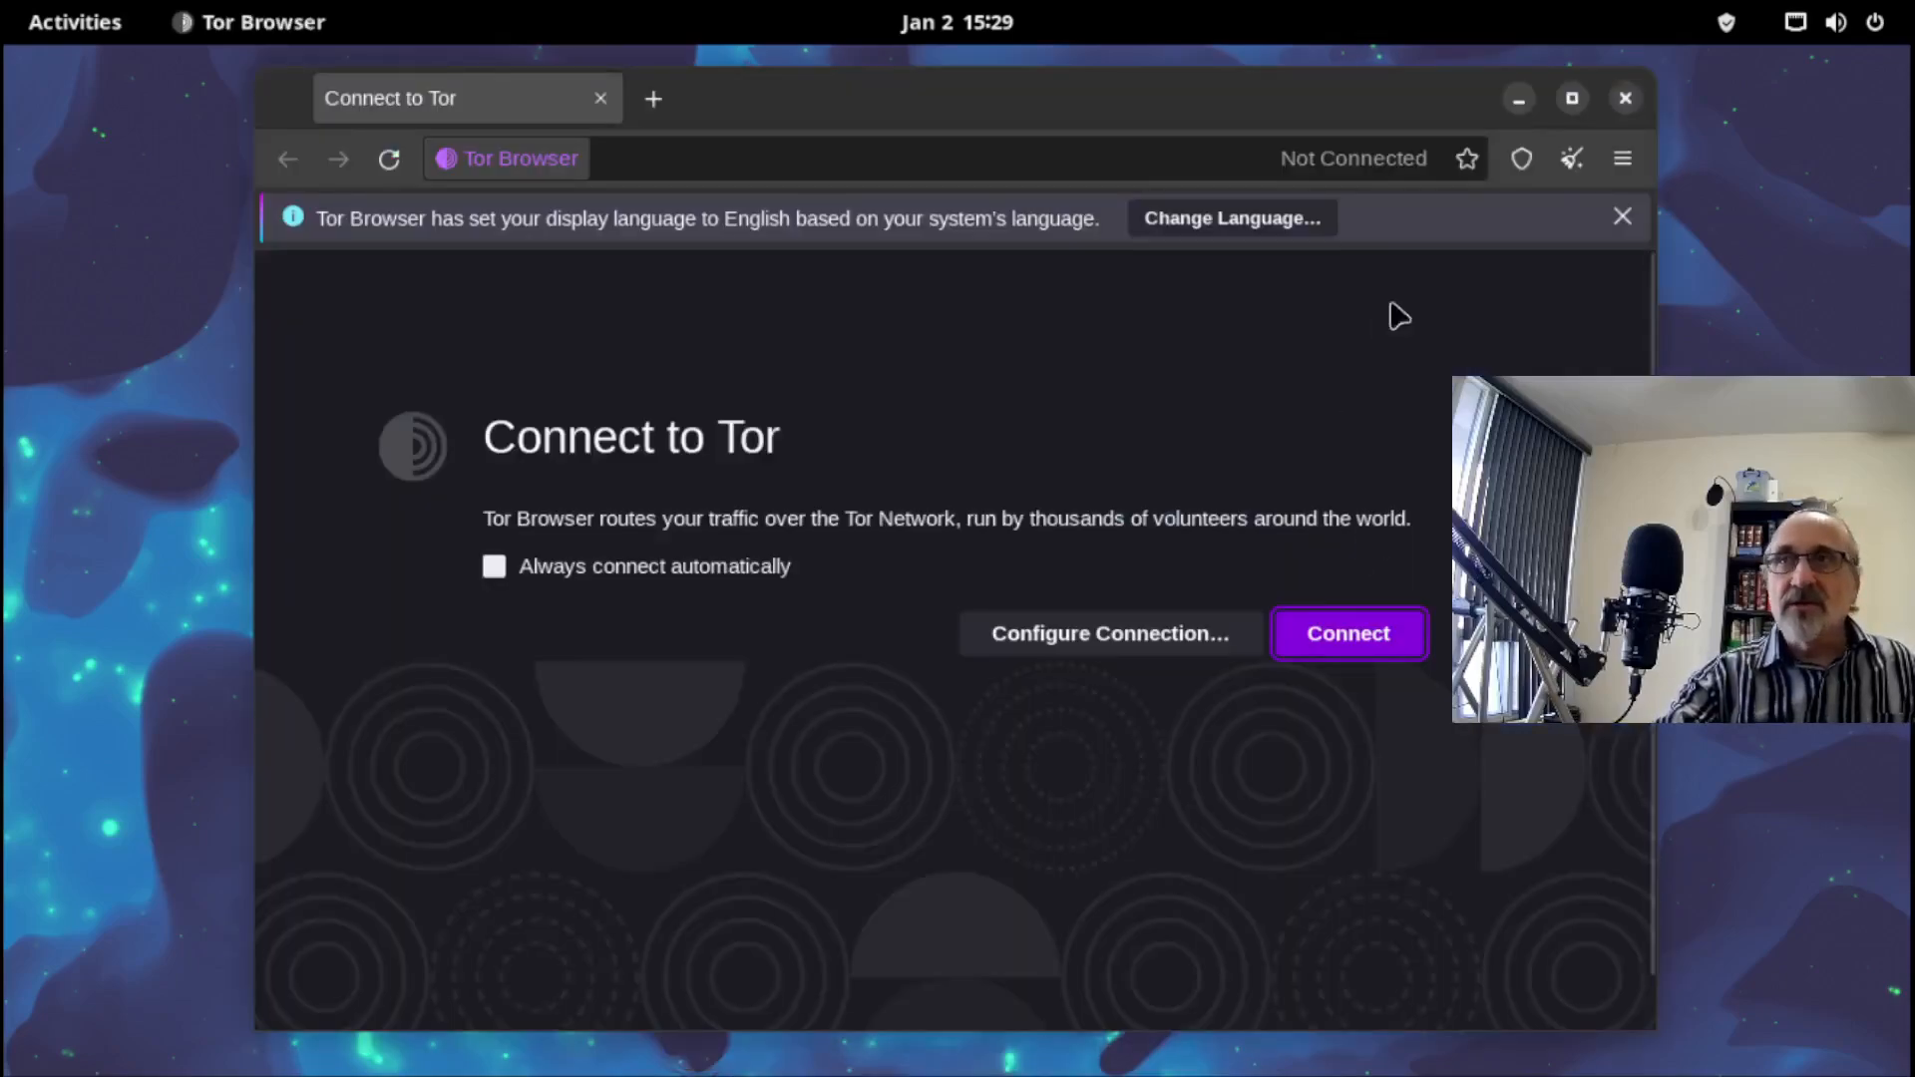
{"action": "left_click", "coordinate": [1569, 99]}
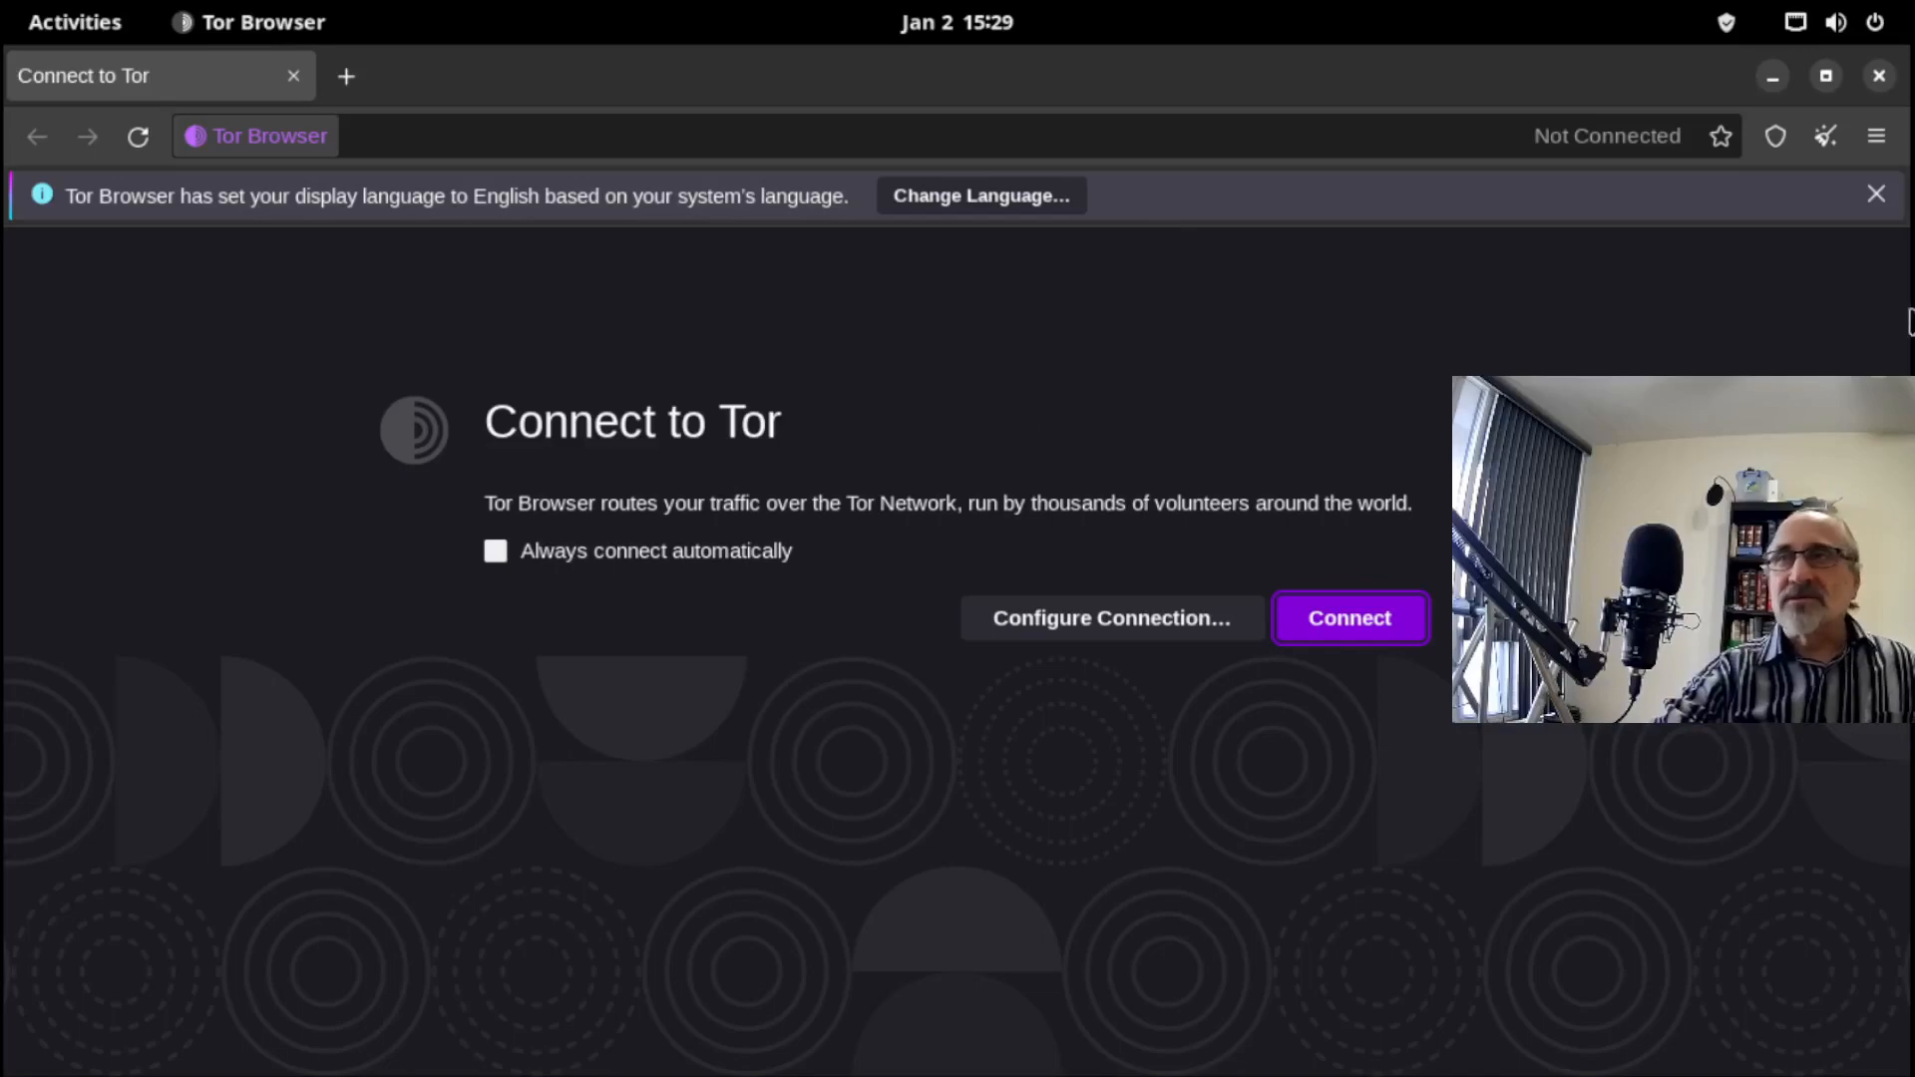
{"action": "left_click", "coordinate": [1879, 75]}
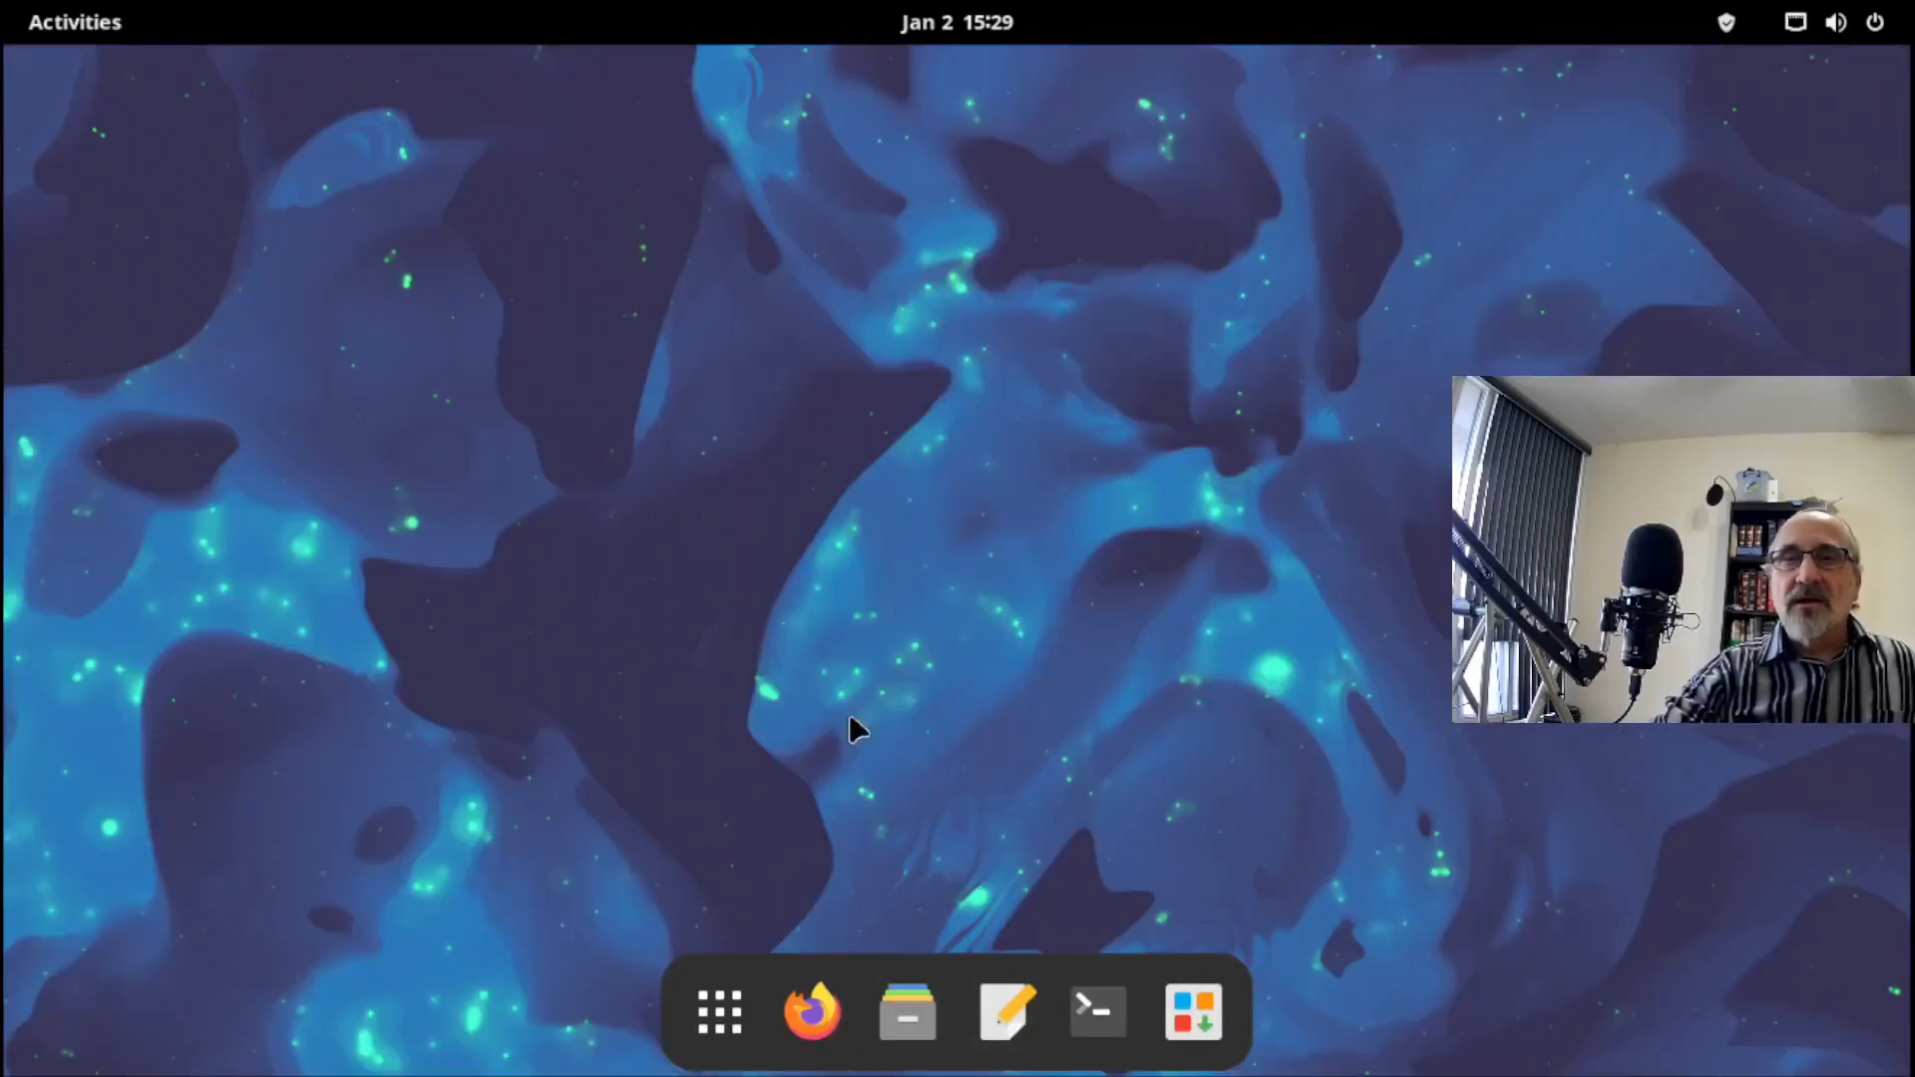
Install Brave from a maximized Terminal with "sudo pacman -S brave-browser", entering the account password and accepting the installation.
{"action": "left_click", "coordinate": [1093, 1002]}
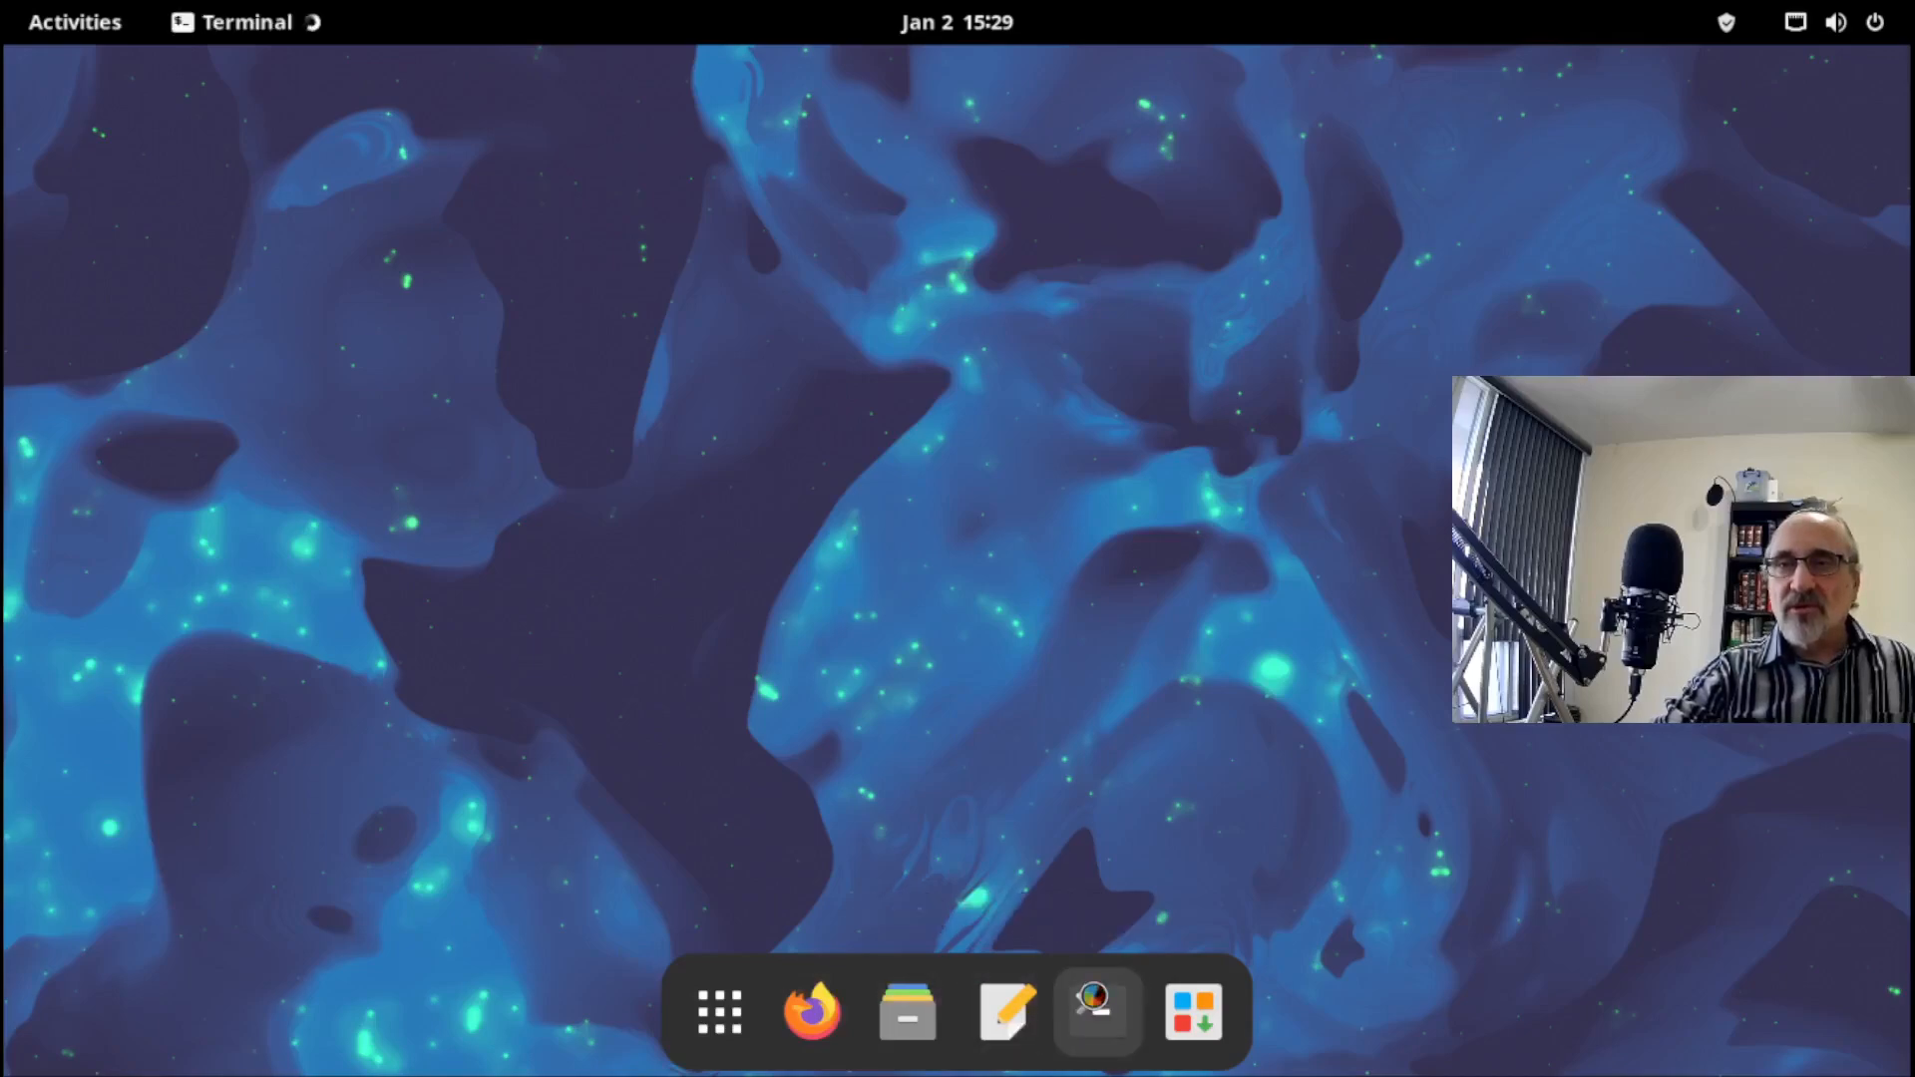
{"action": "left_click", "coordinate": [1386, 160]}
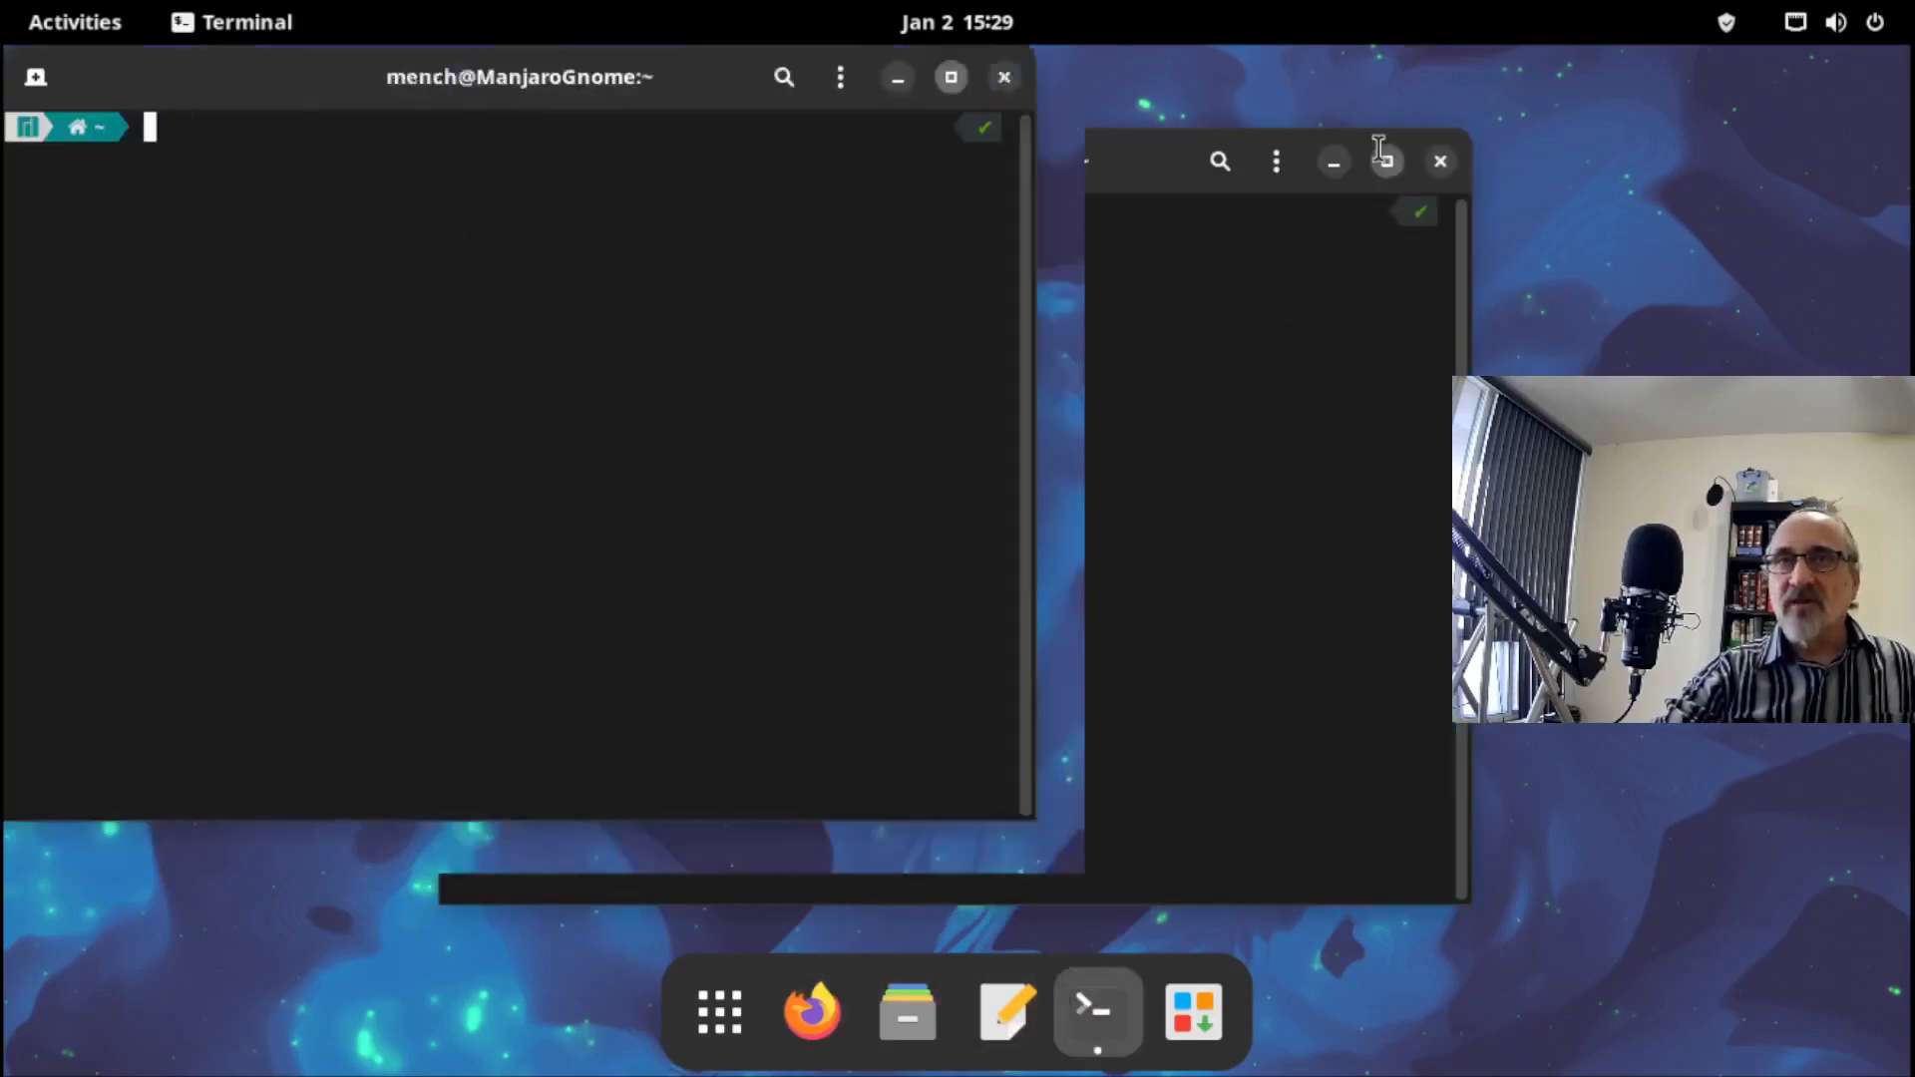
{"action": "type", "text": "s"}
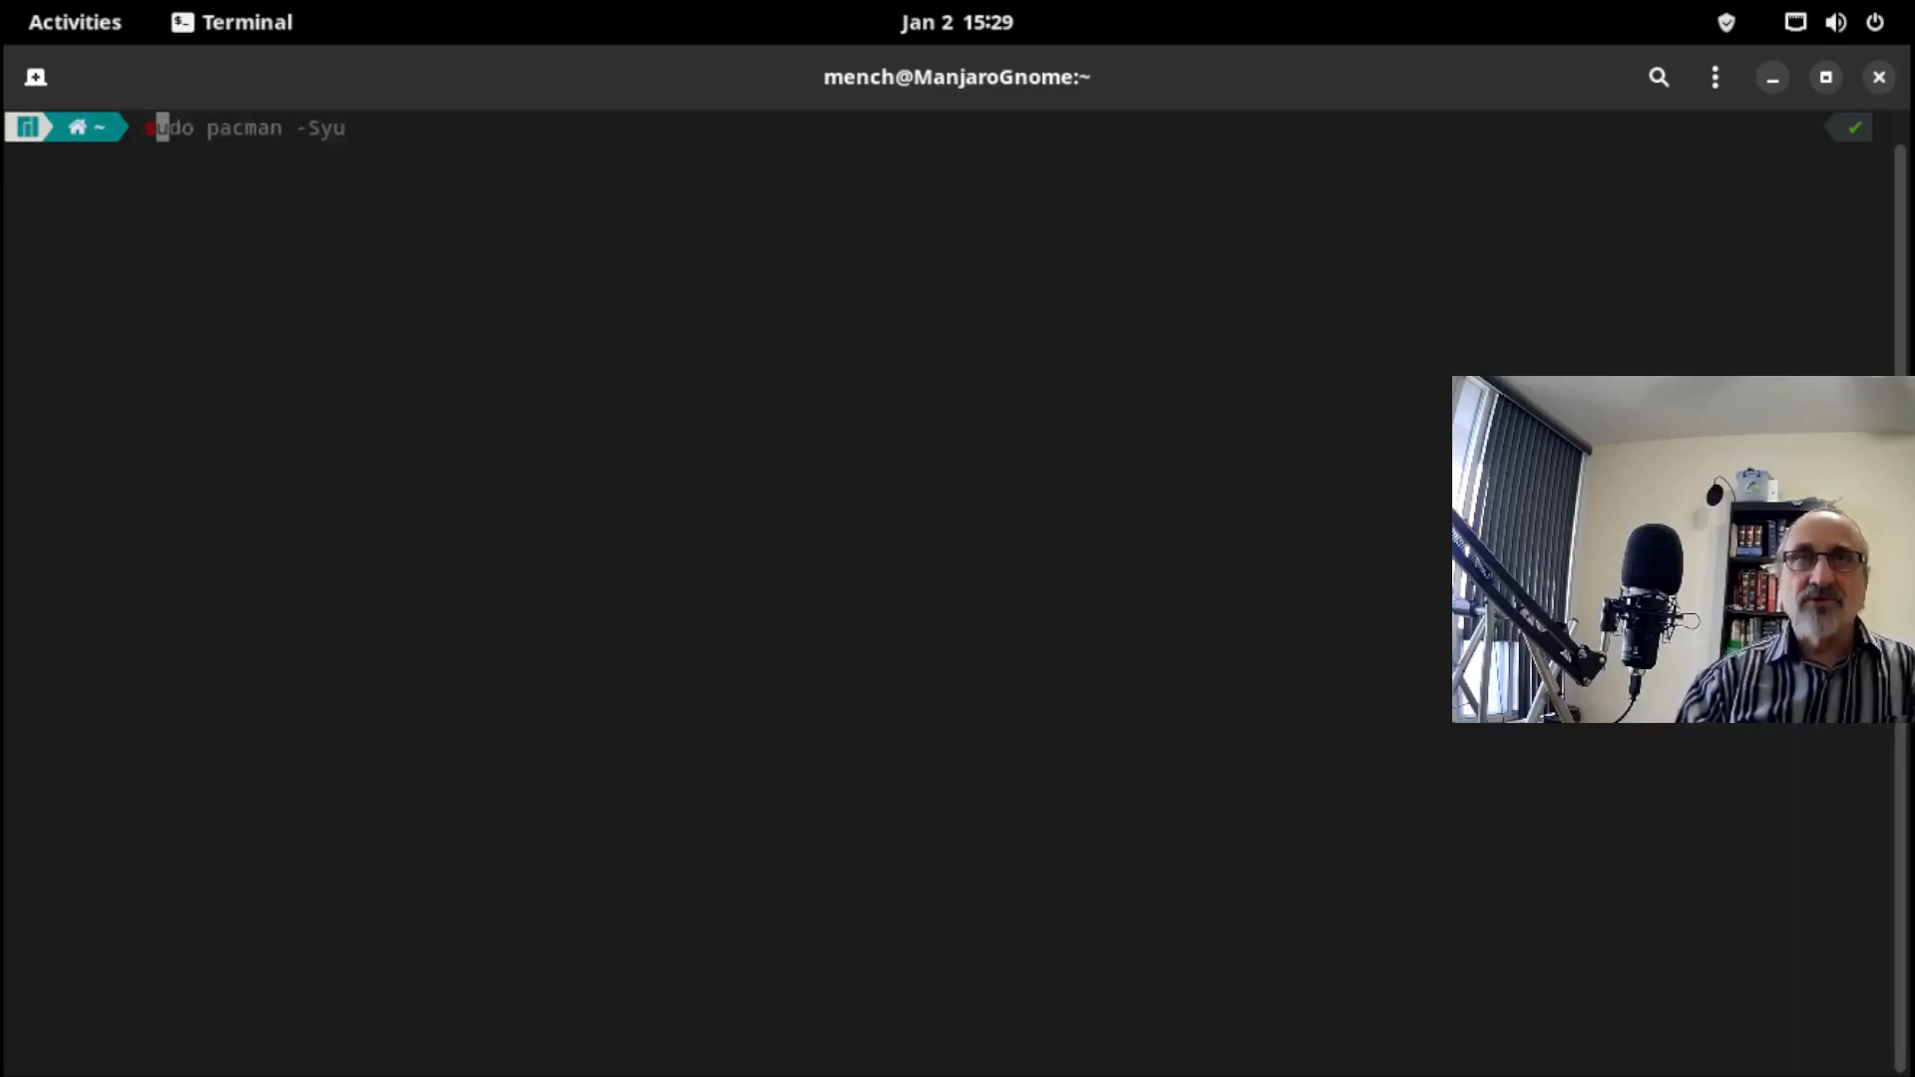
{"action": "type", "text": "udo pacman "}
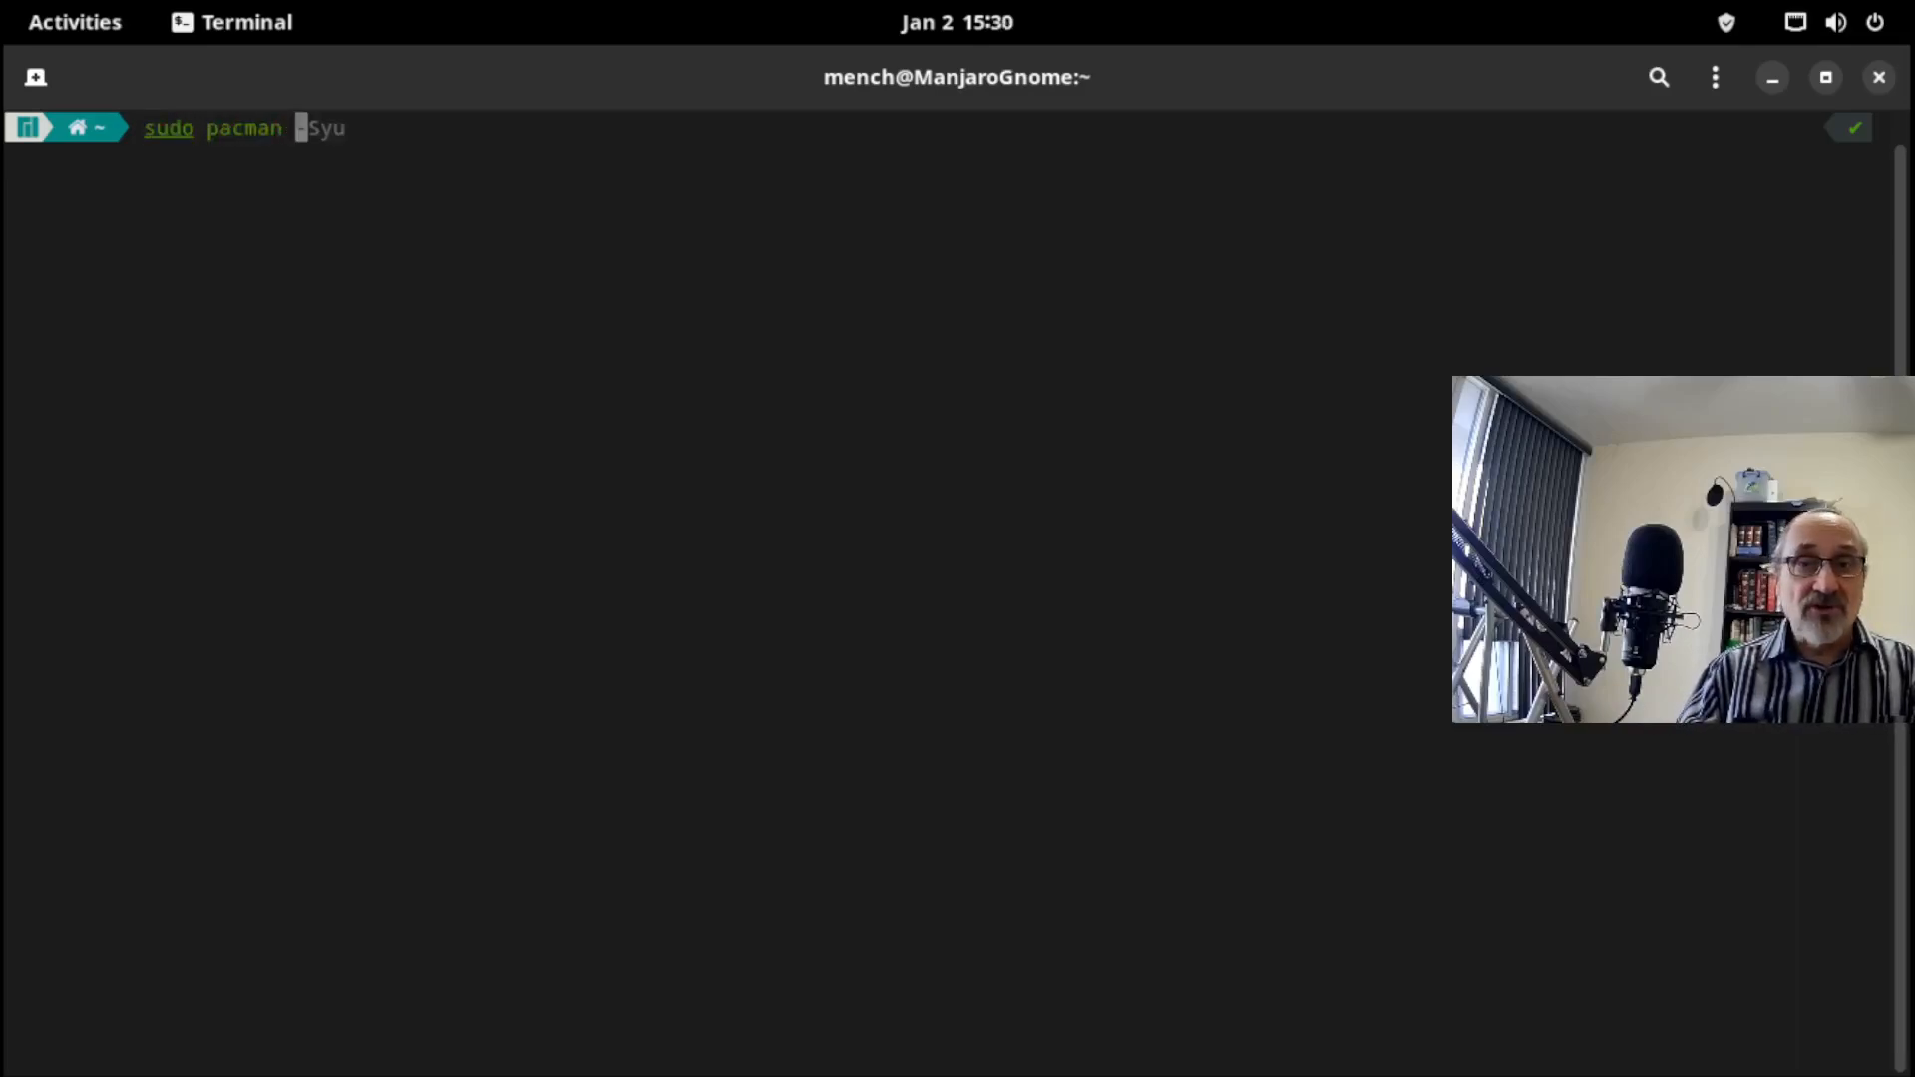
{"action": "type", "text": "-"}
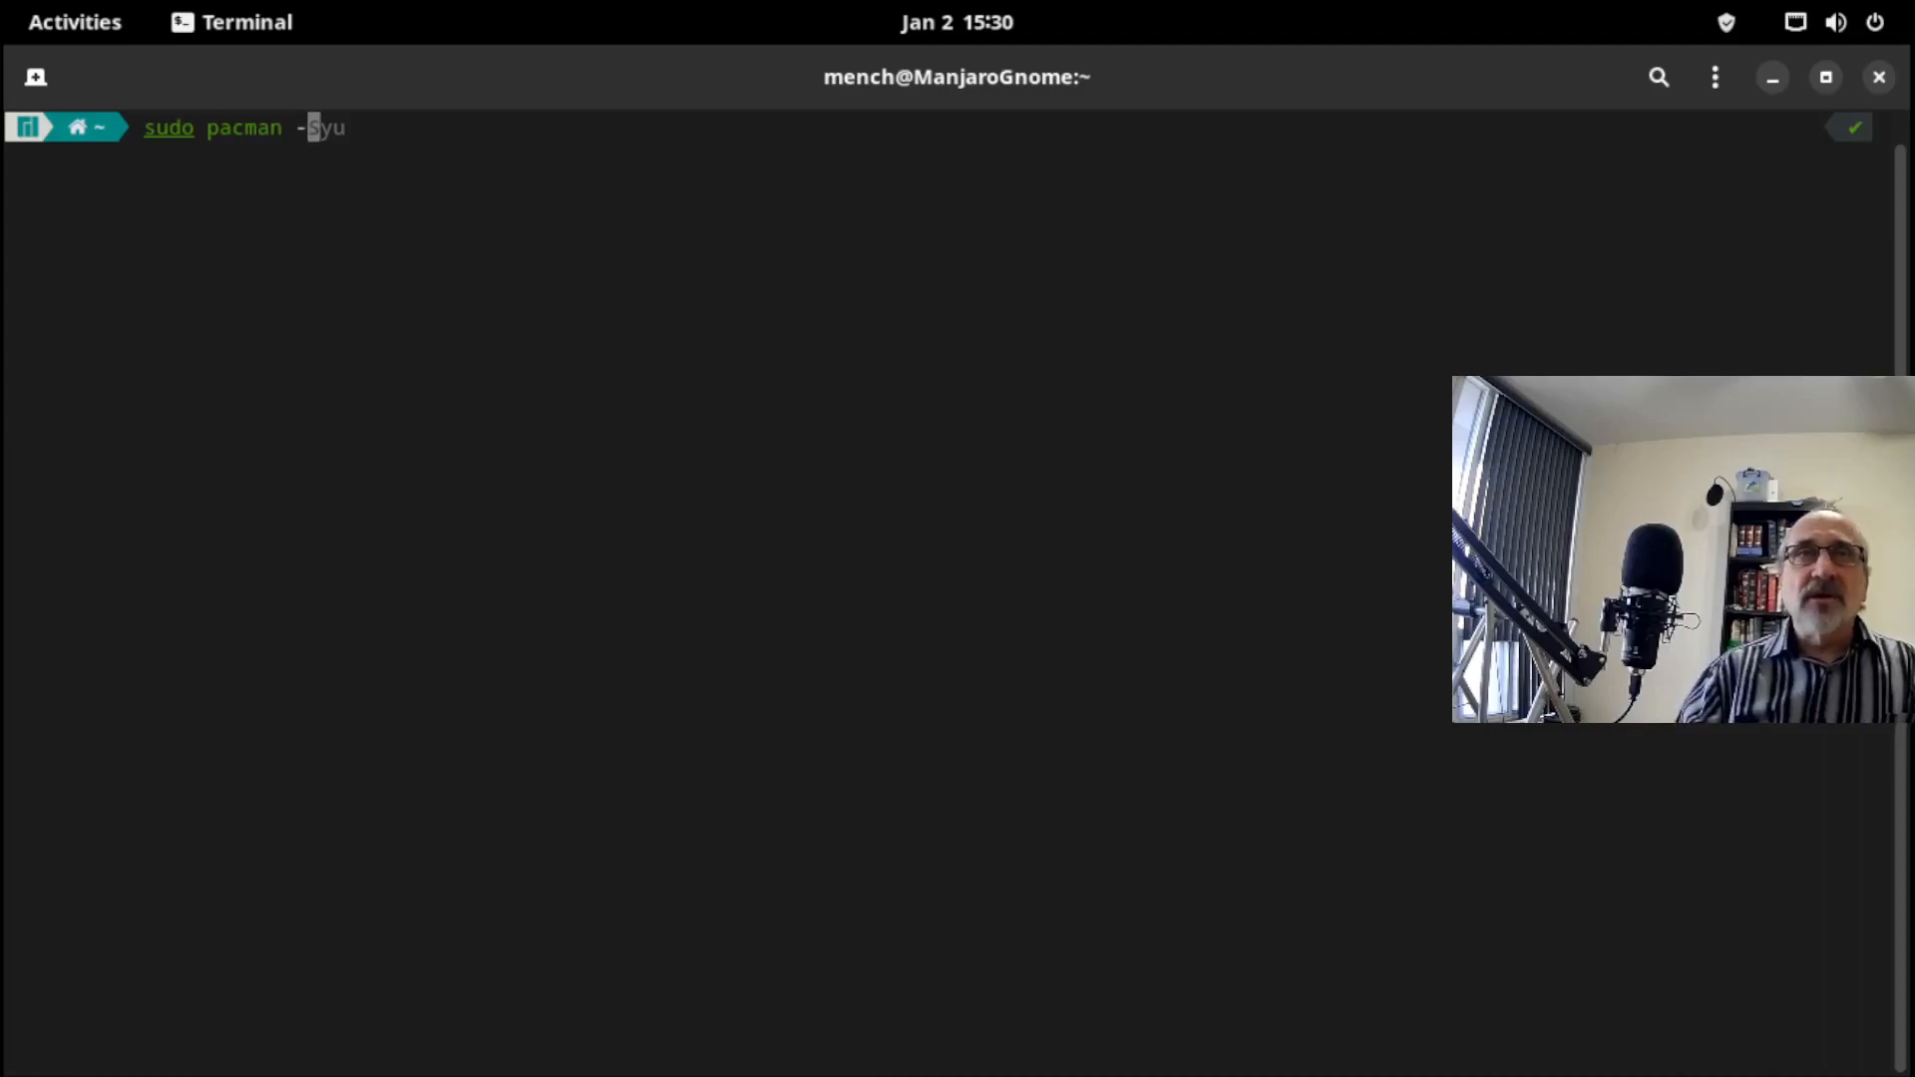
{"action": "type", "text": "S"}
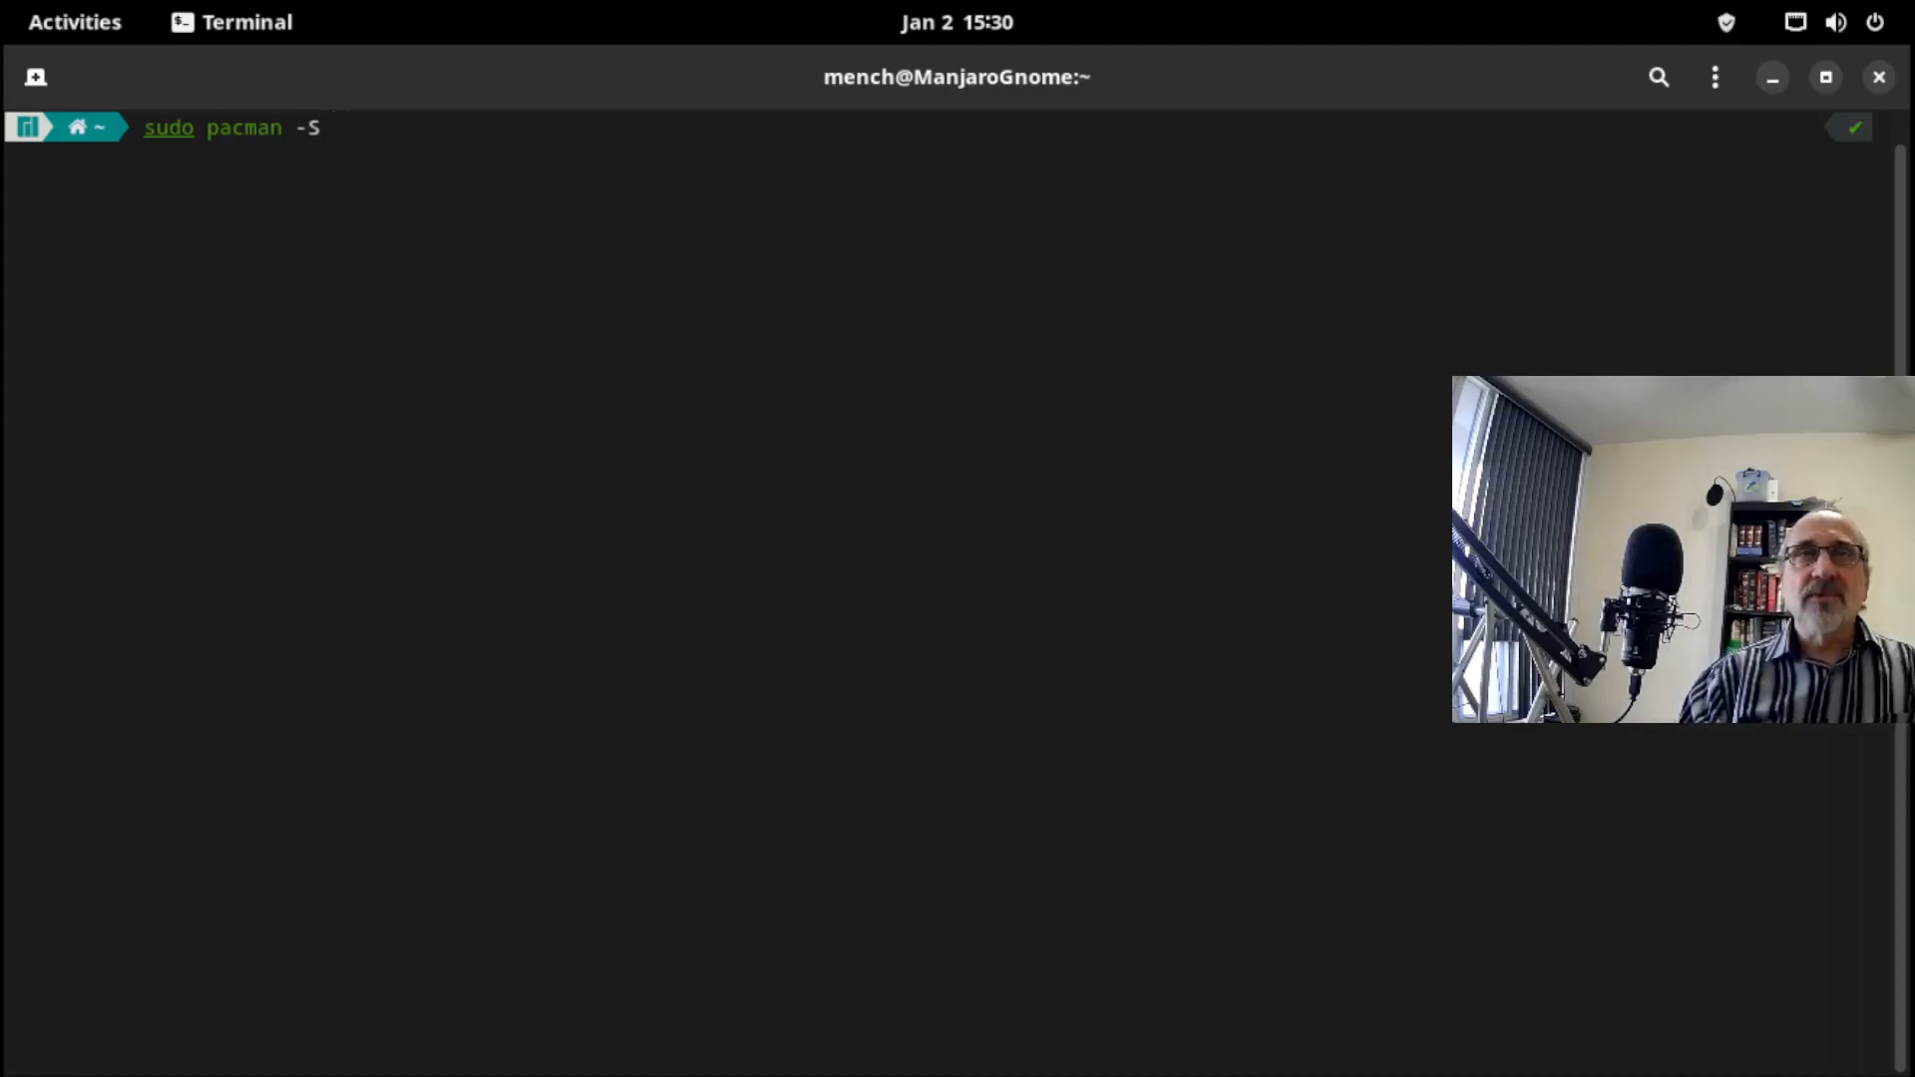
{"action": "type", "text": " brave"}
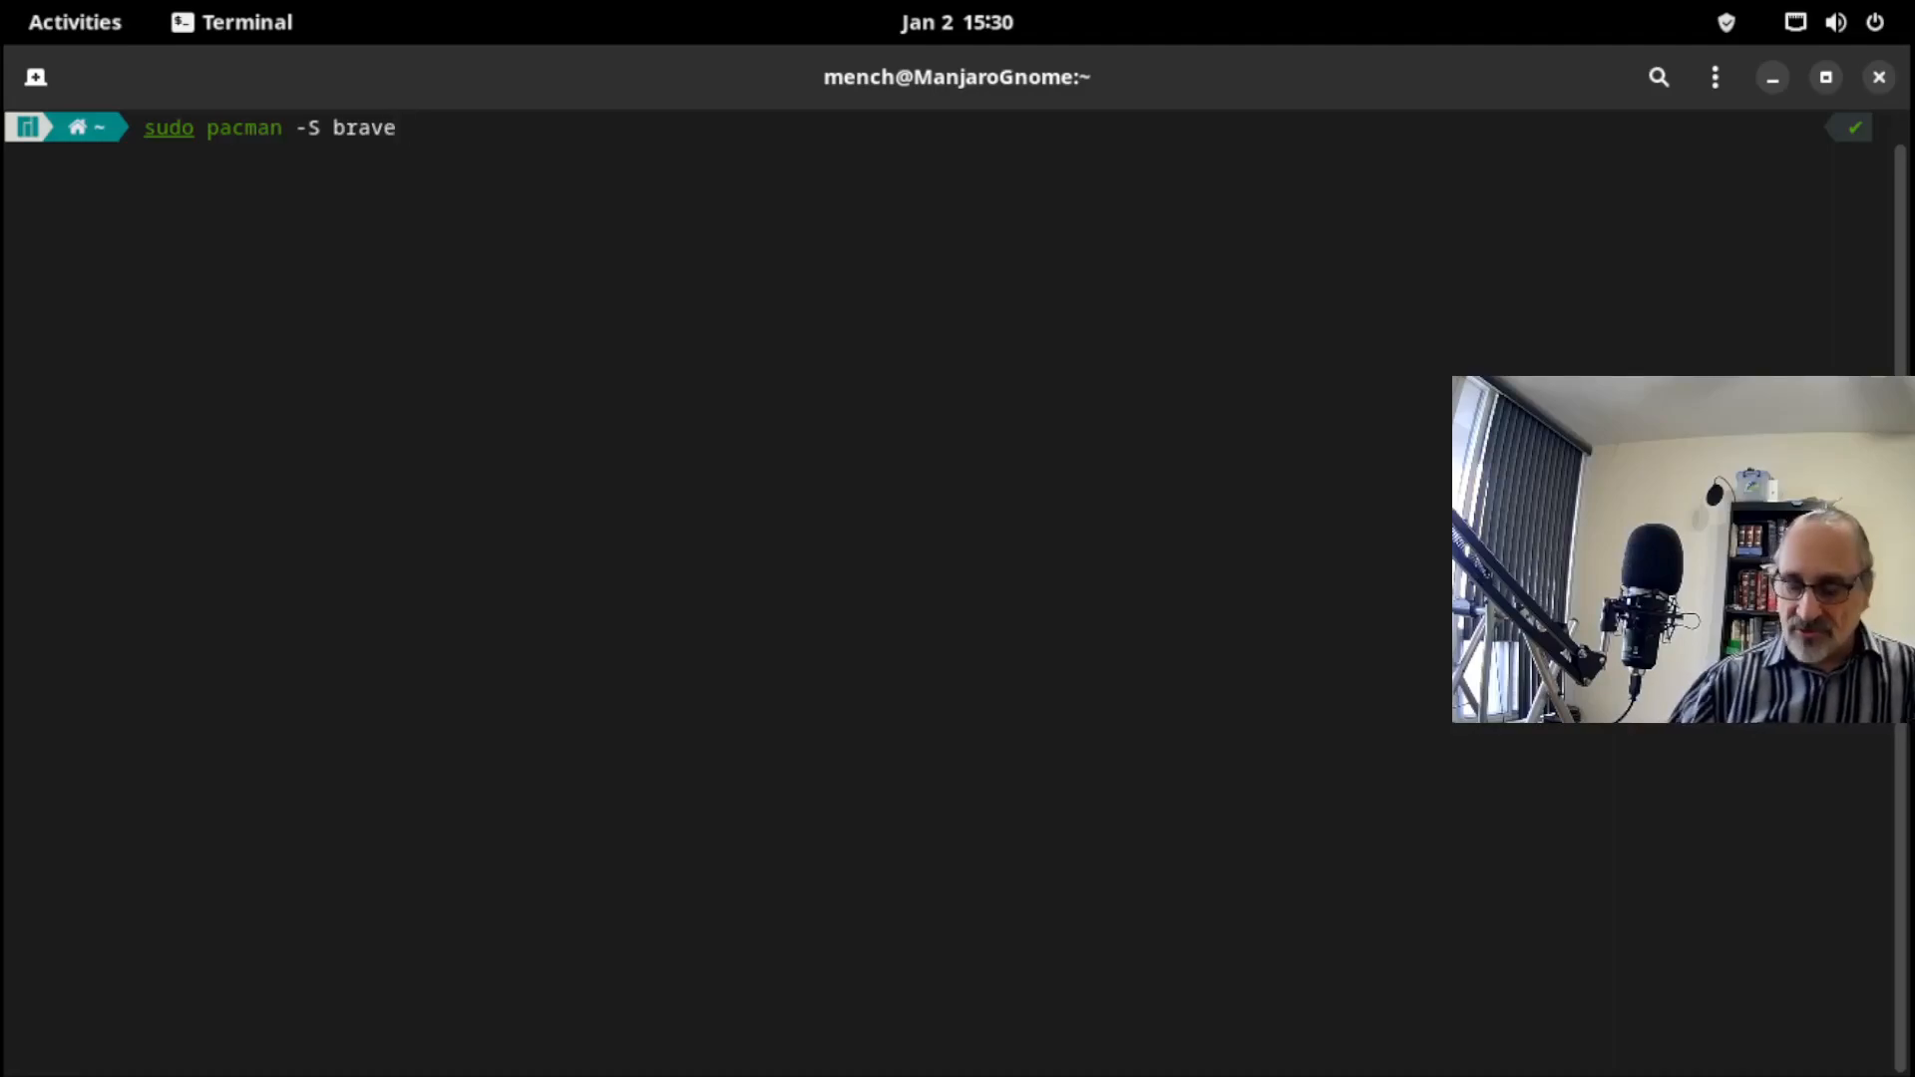
{"action": "type", "text": "-browser"}
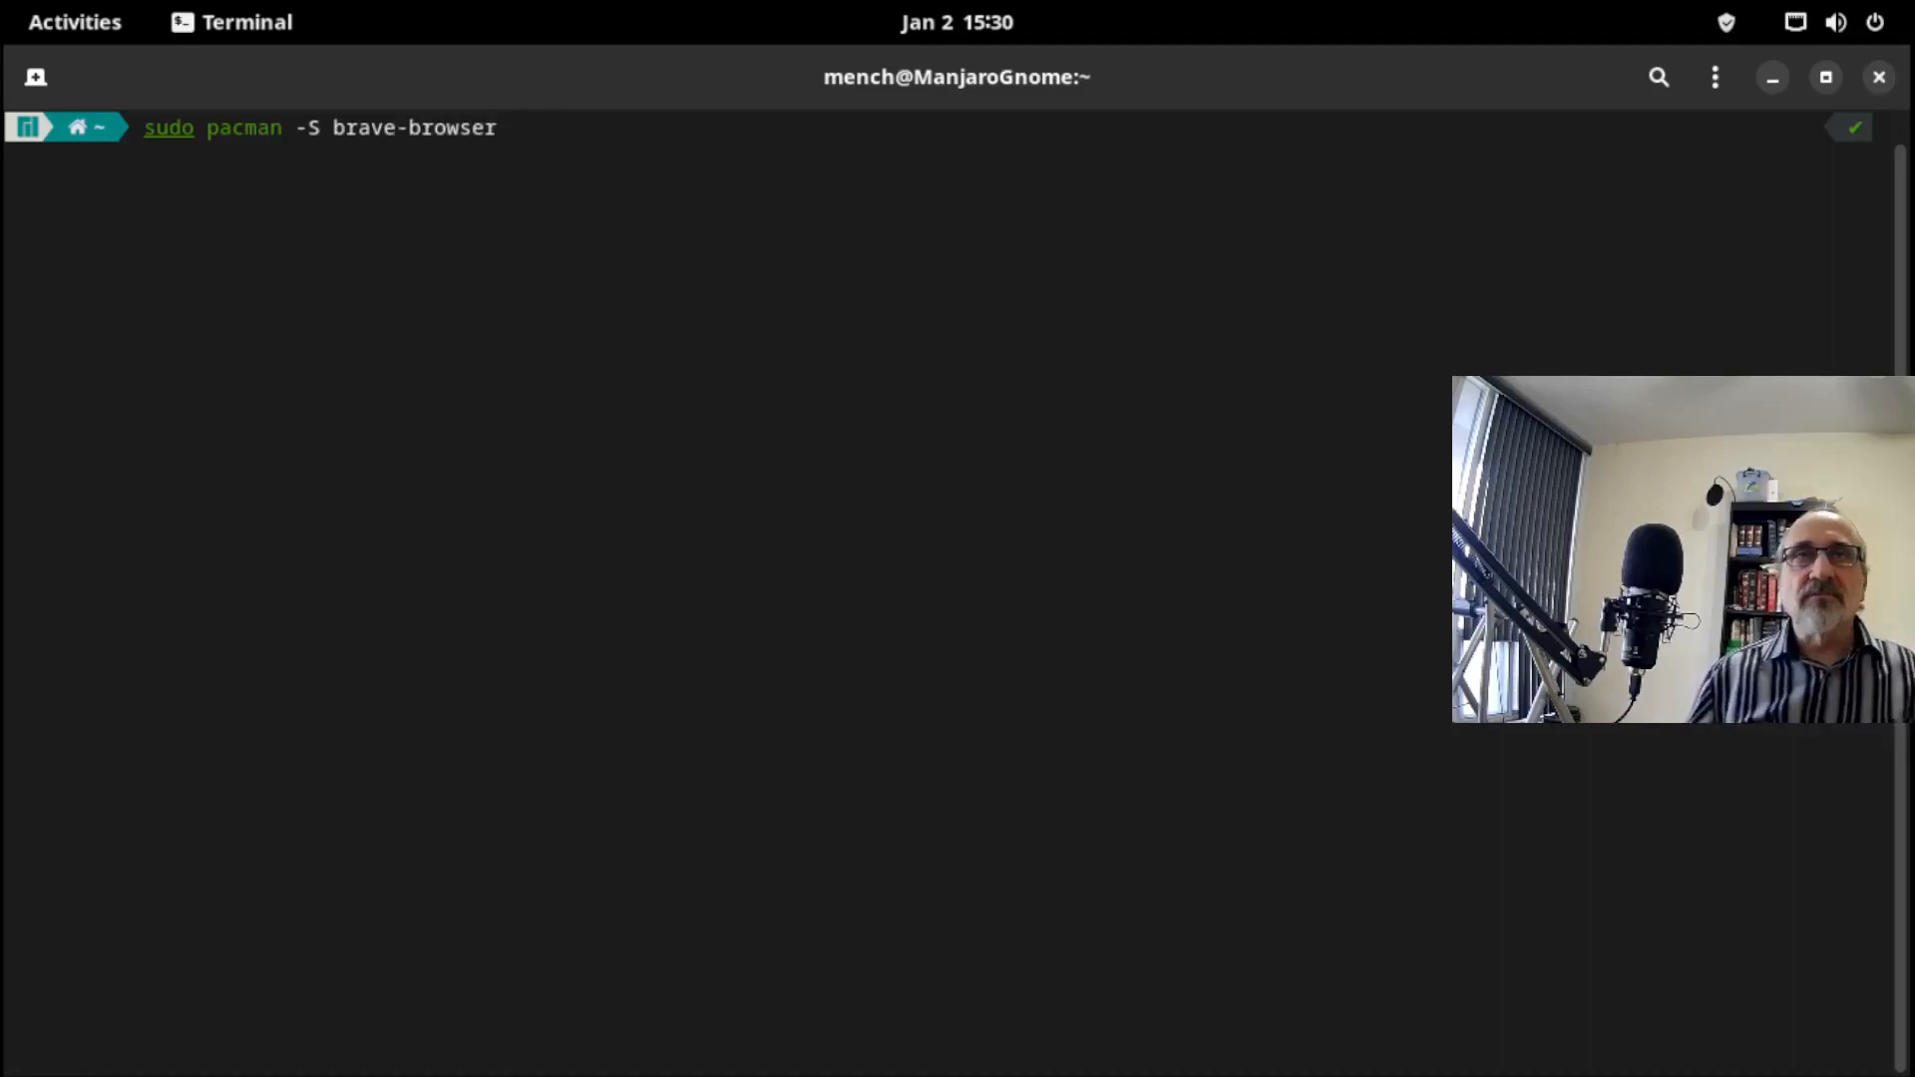
{"action": "key", "text": "Return"}
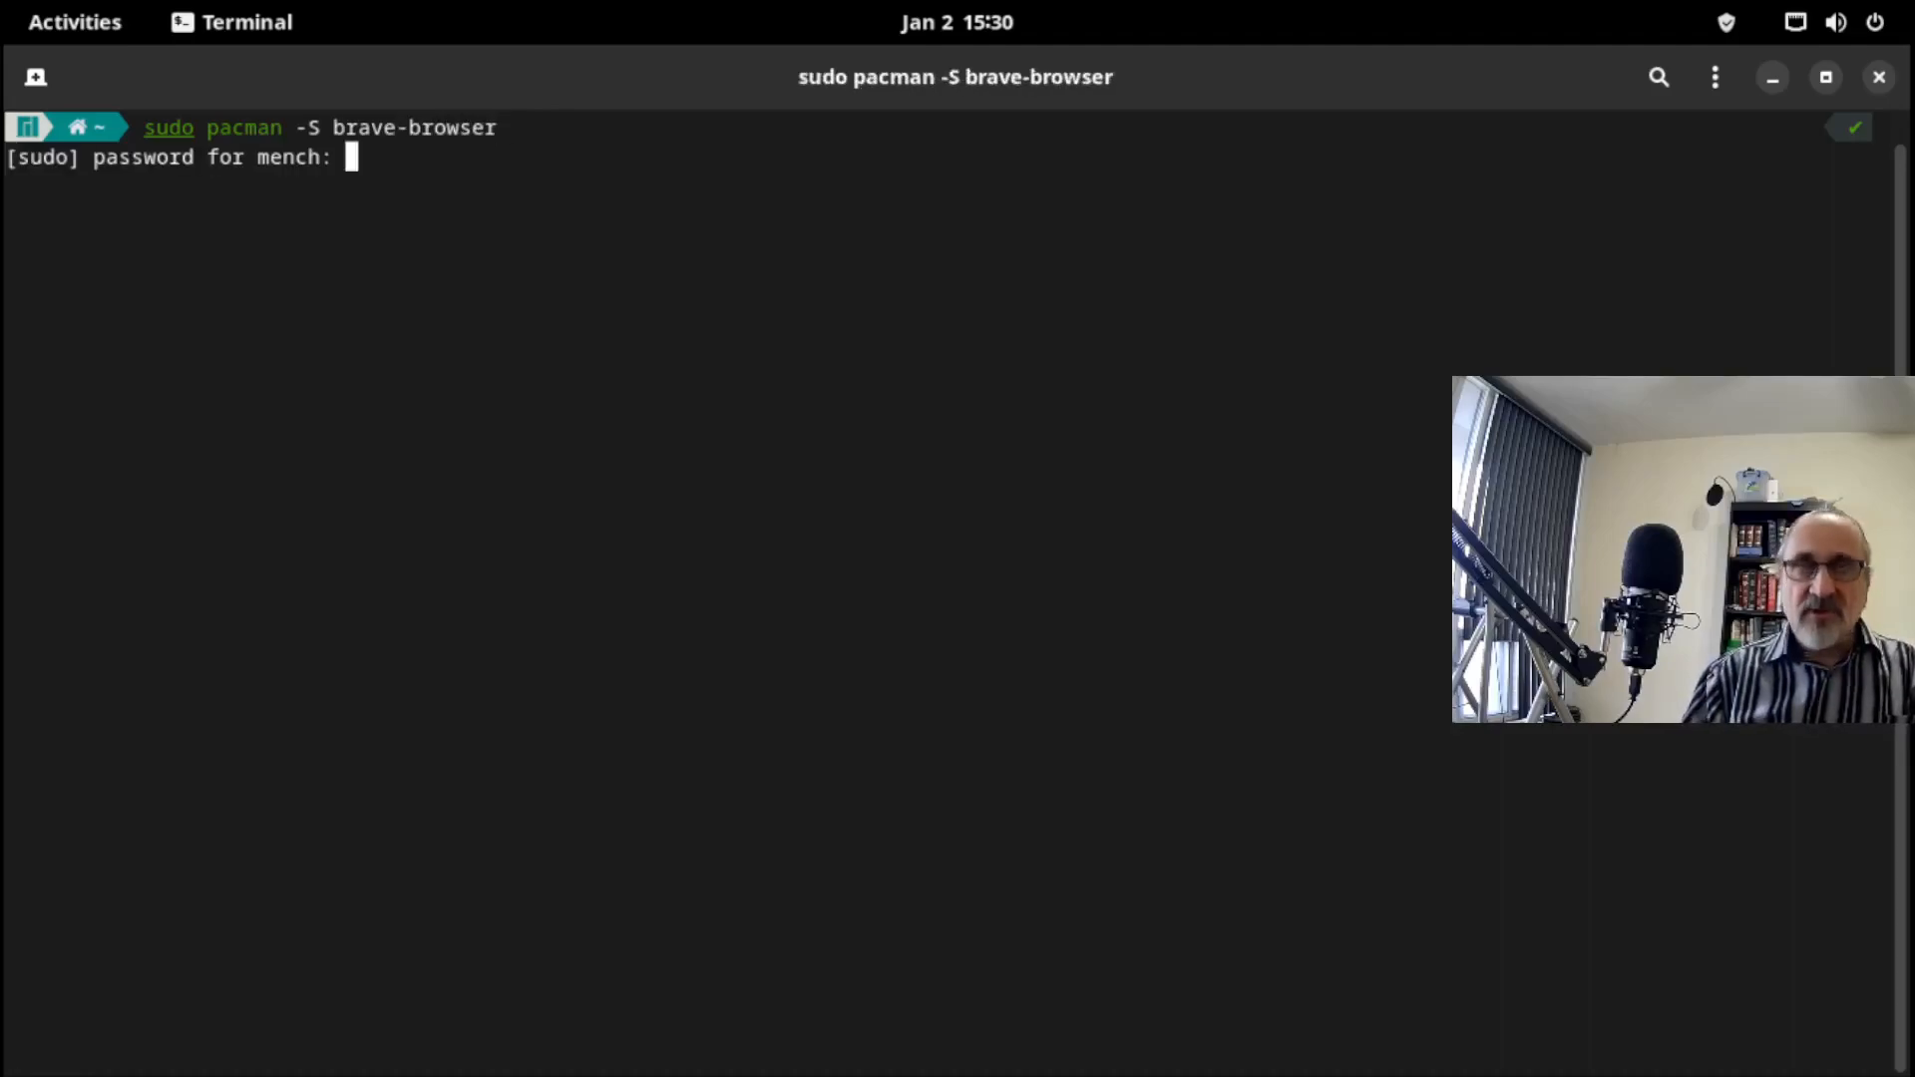
{"action": "key", "text": "Return"}
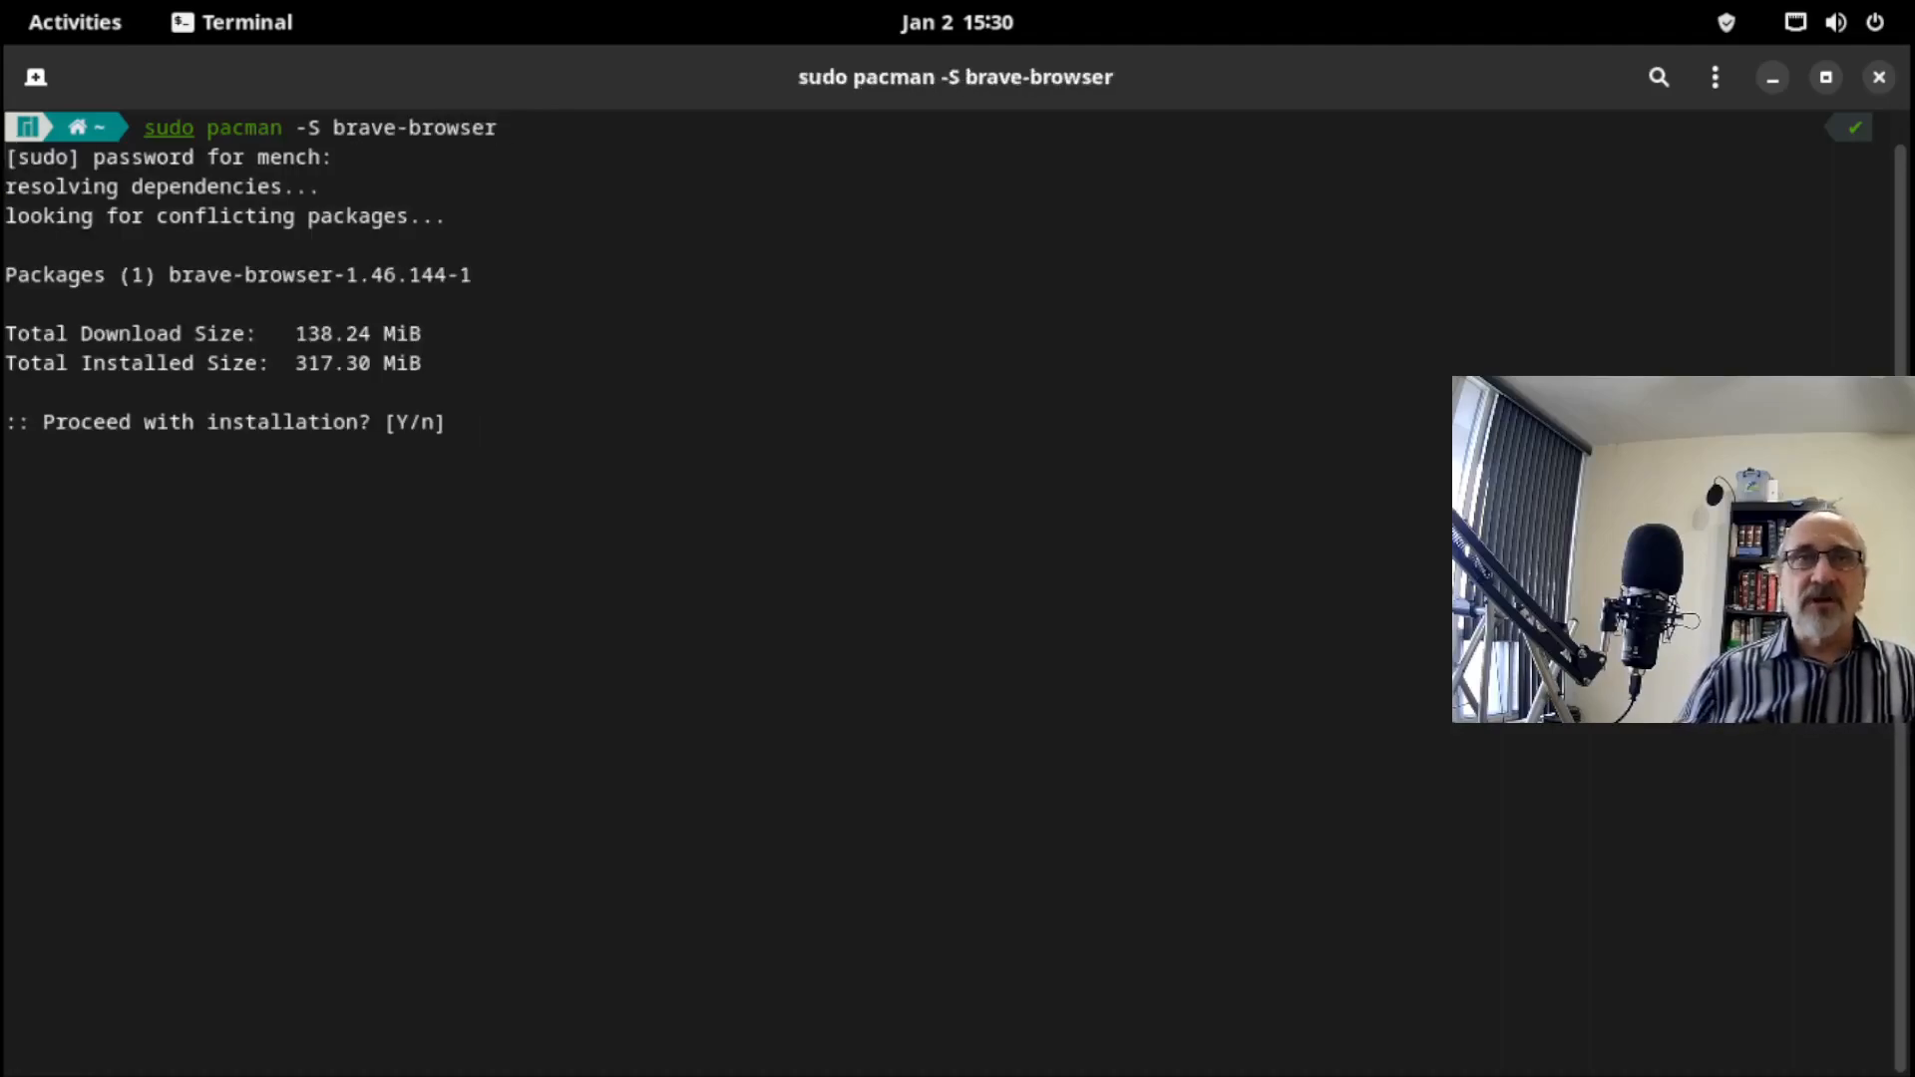
{"action": "key", "text": "Return"}
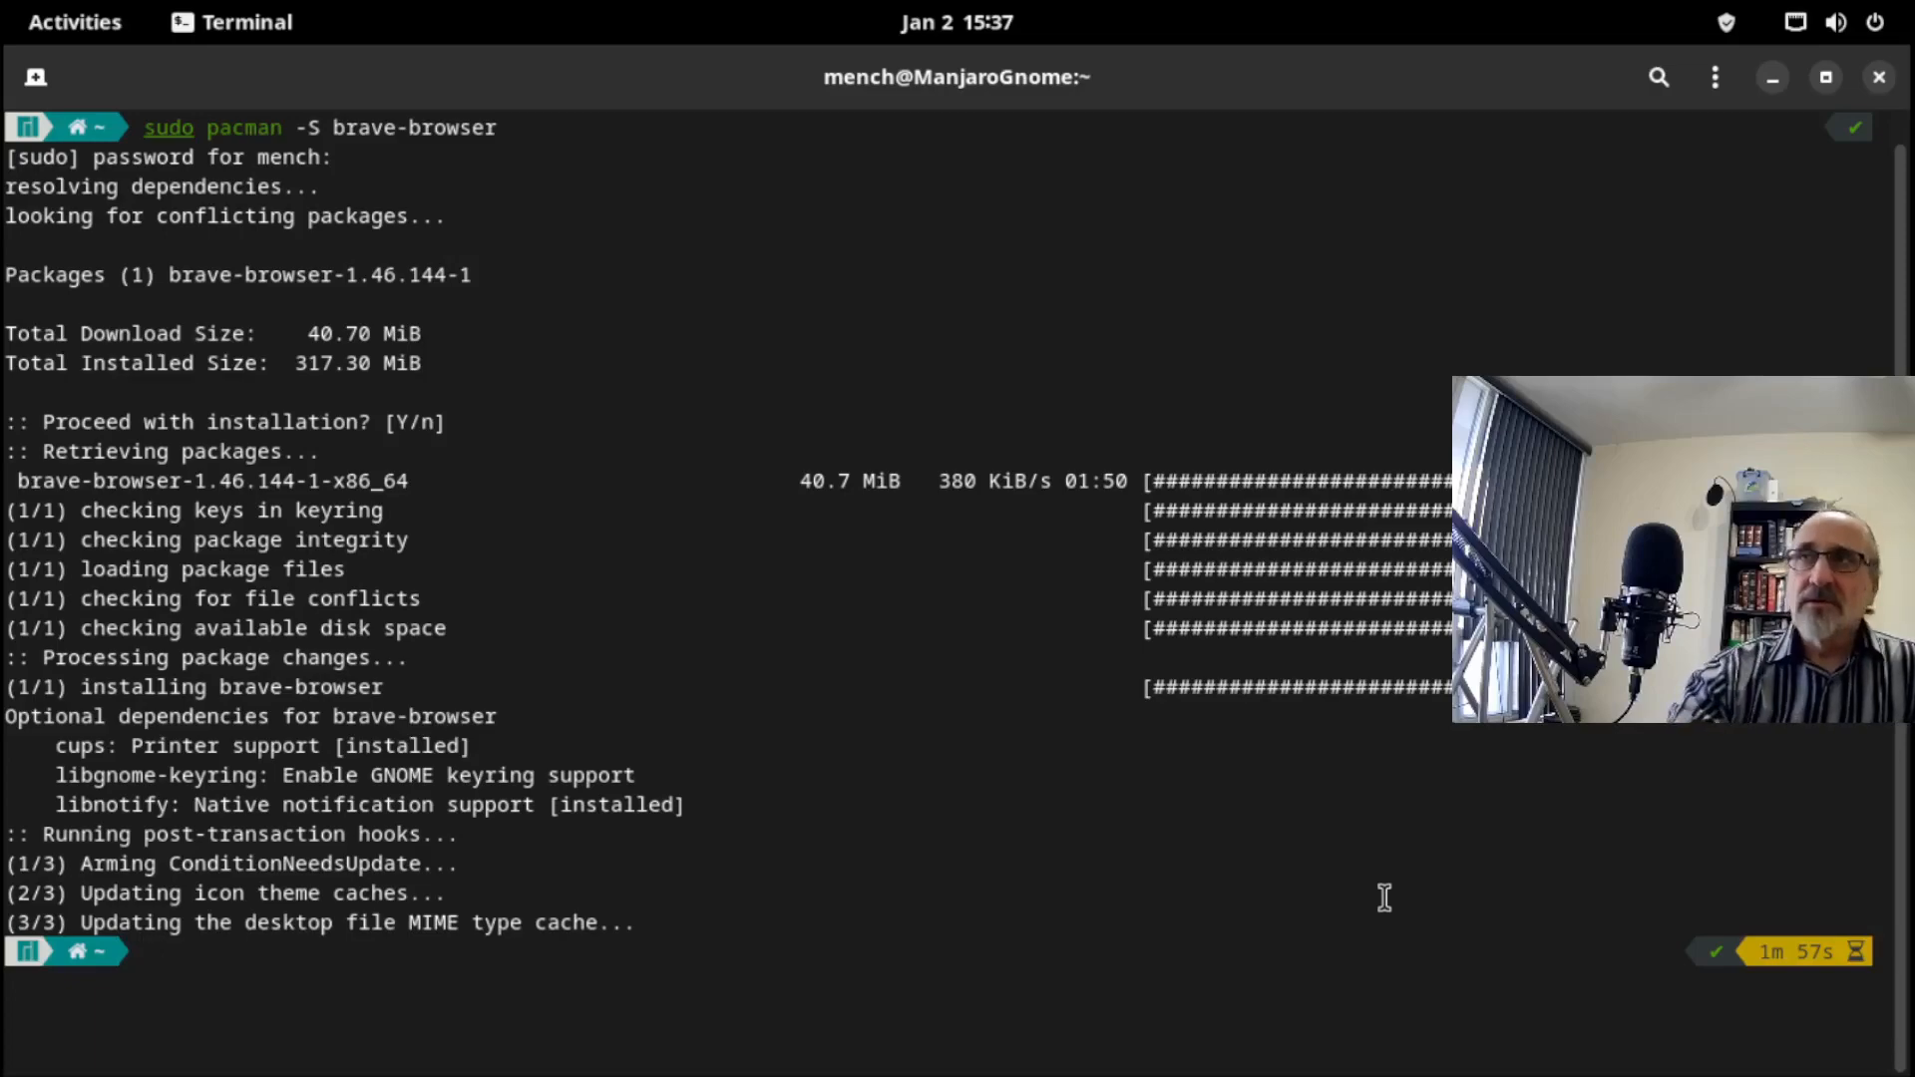
Close the Terminal, then launch and close Brave and Firefox in turn, declining Brave's offer to block cookie consent notices.
{"action": "left_click", "coordinate": [1879, 77]}
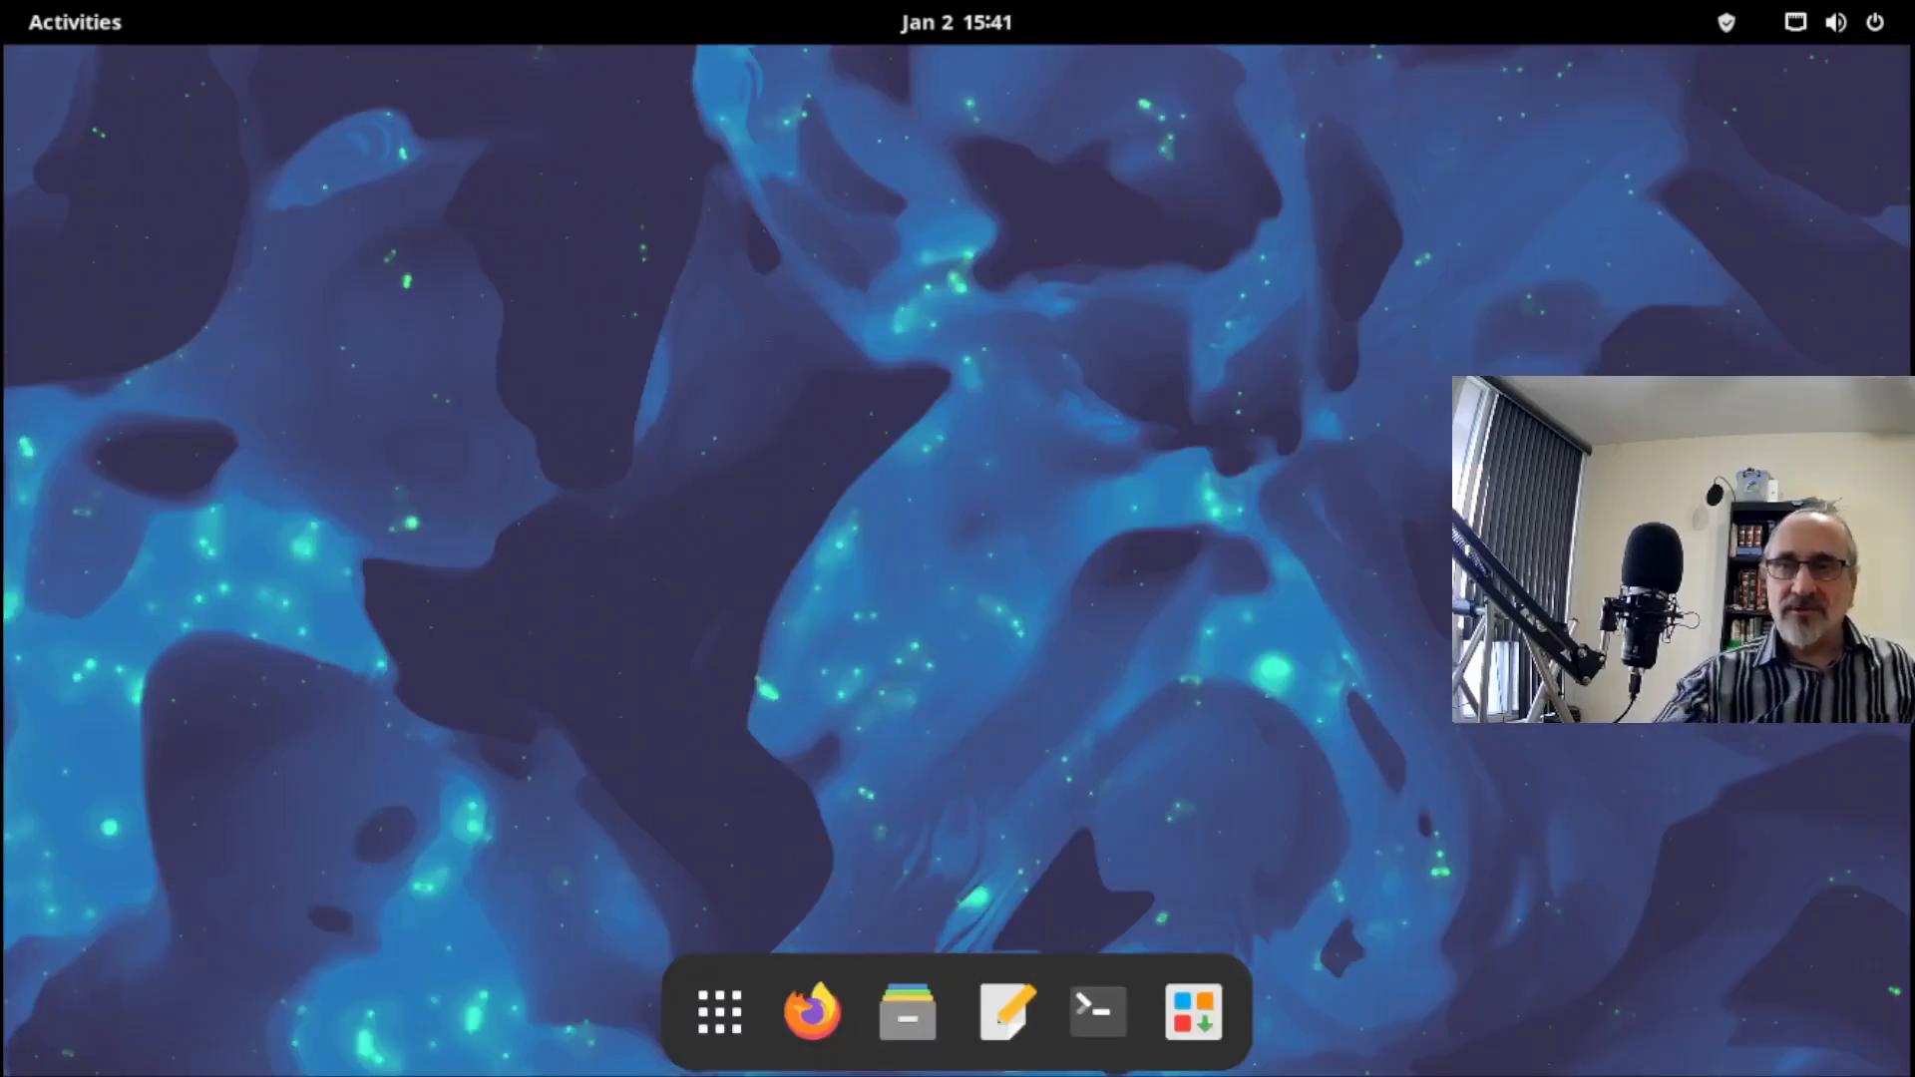
{"action": "left_click", "coordinate": [738, 1022]}
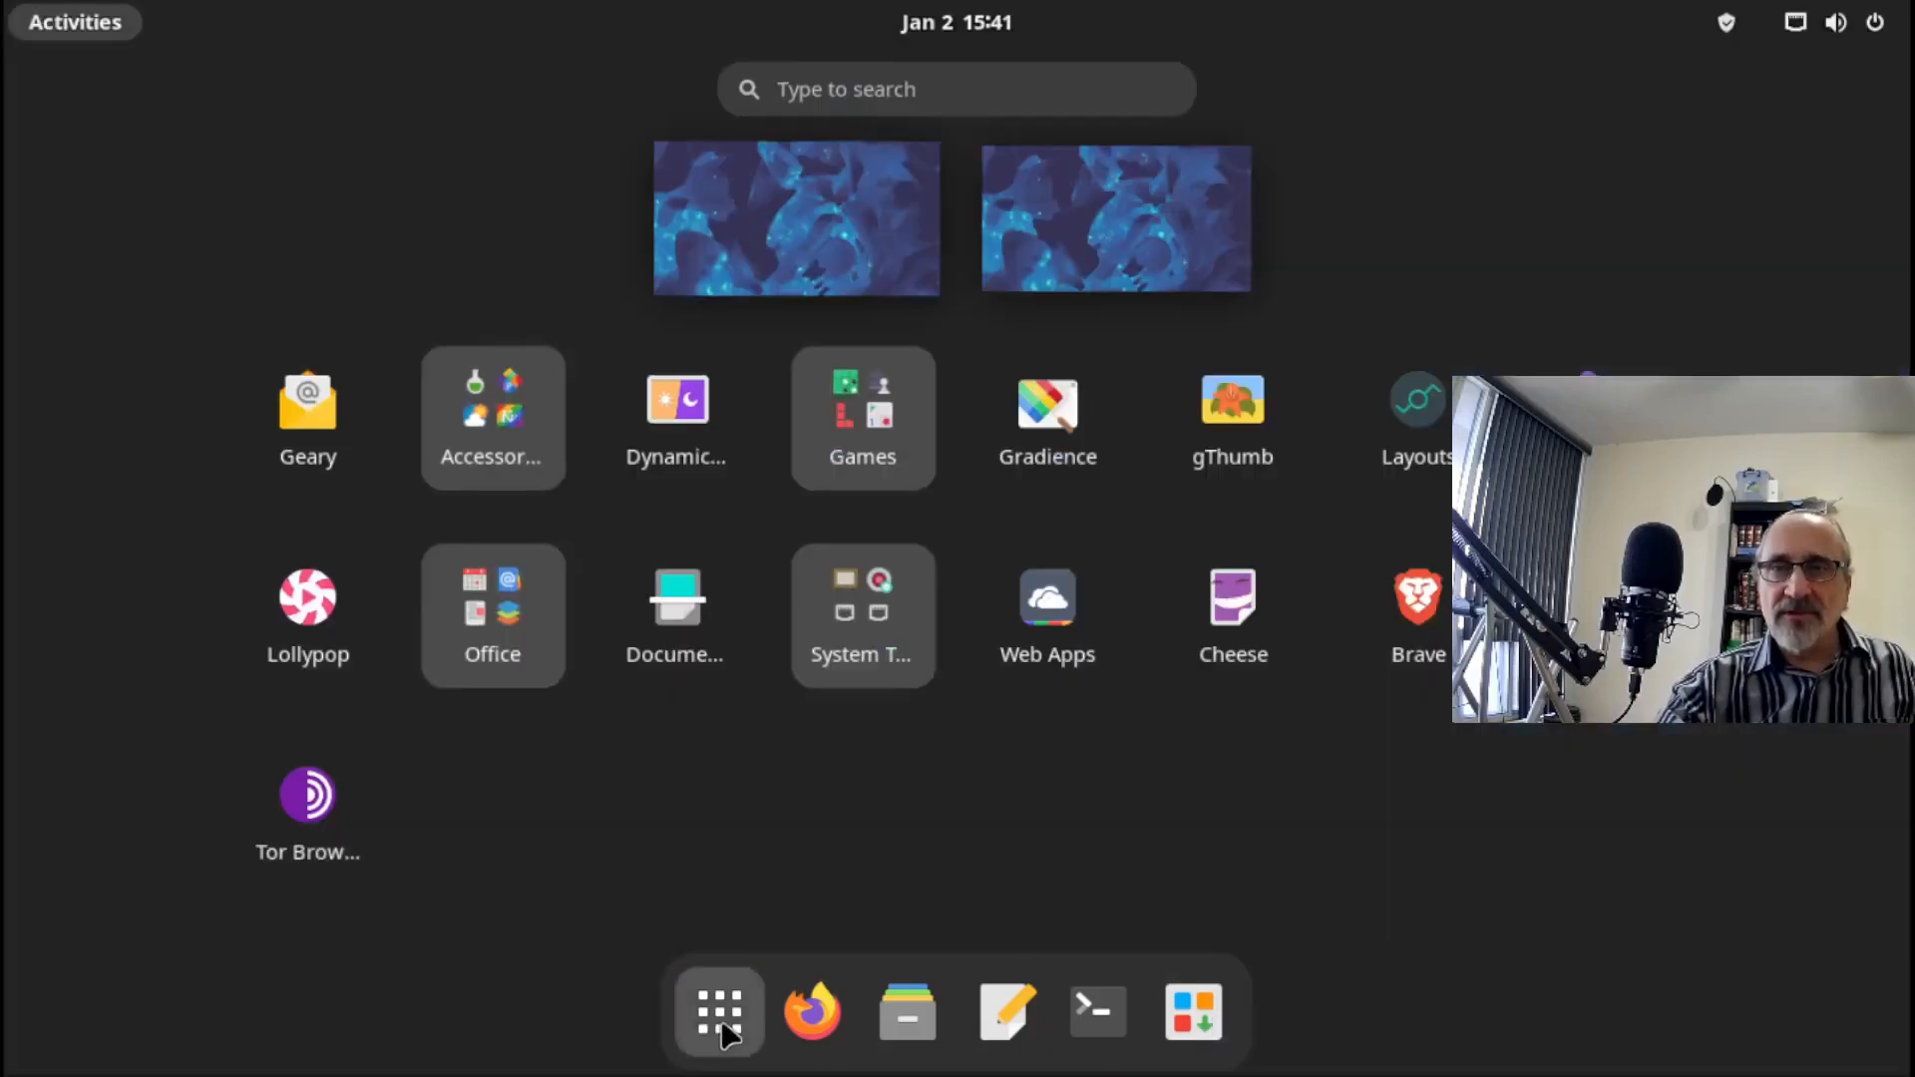
{"action": "left_click", "coordinate": [1421, 623]}
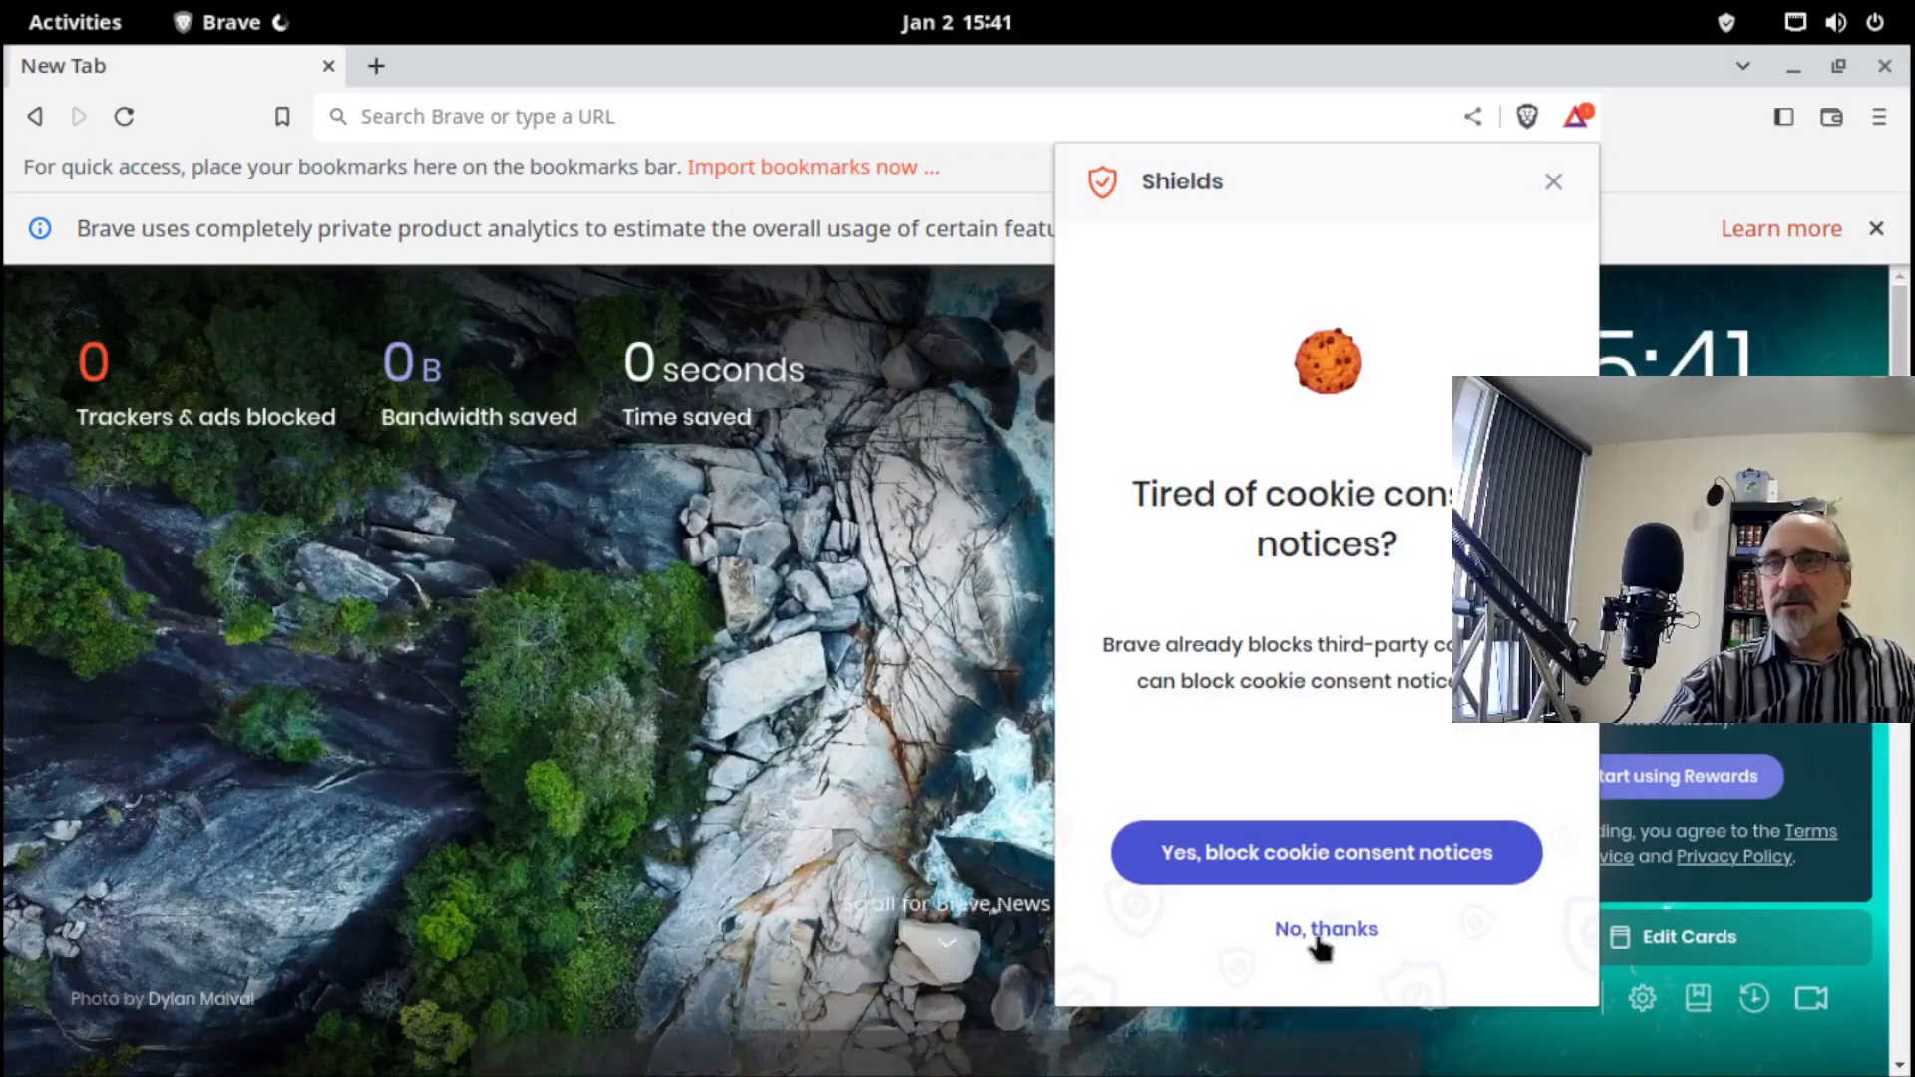
{"action": "left_click", "coordinate": [1326, 930]}
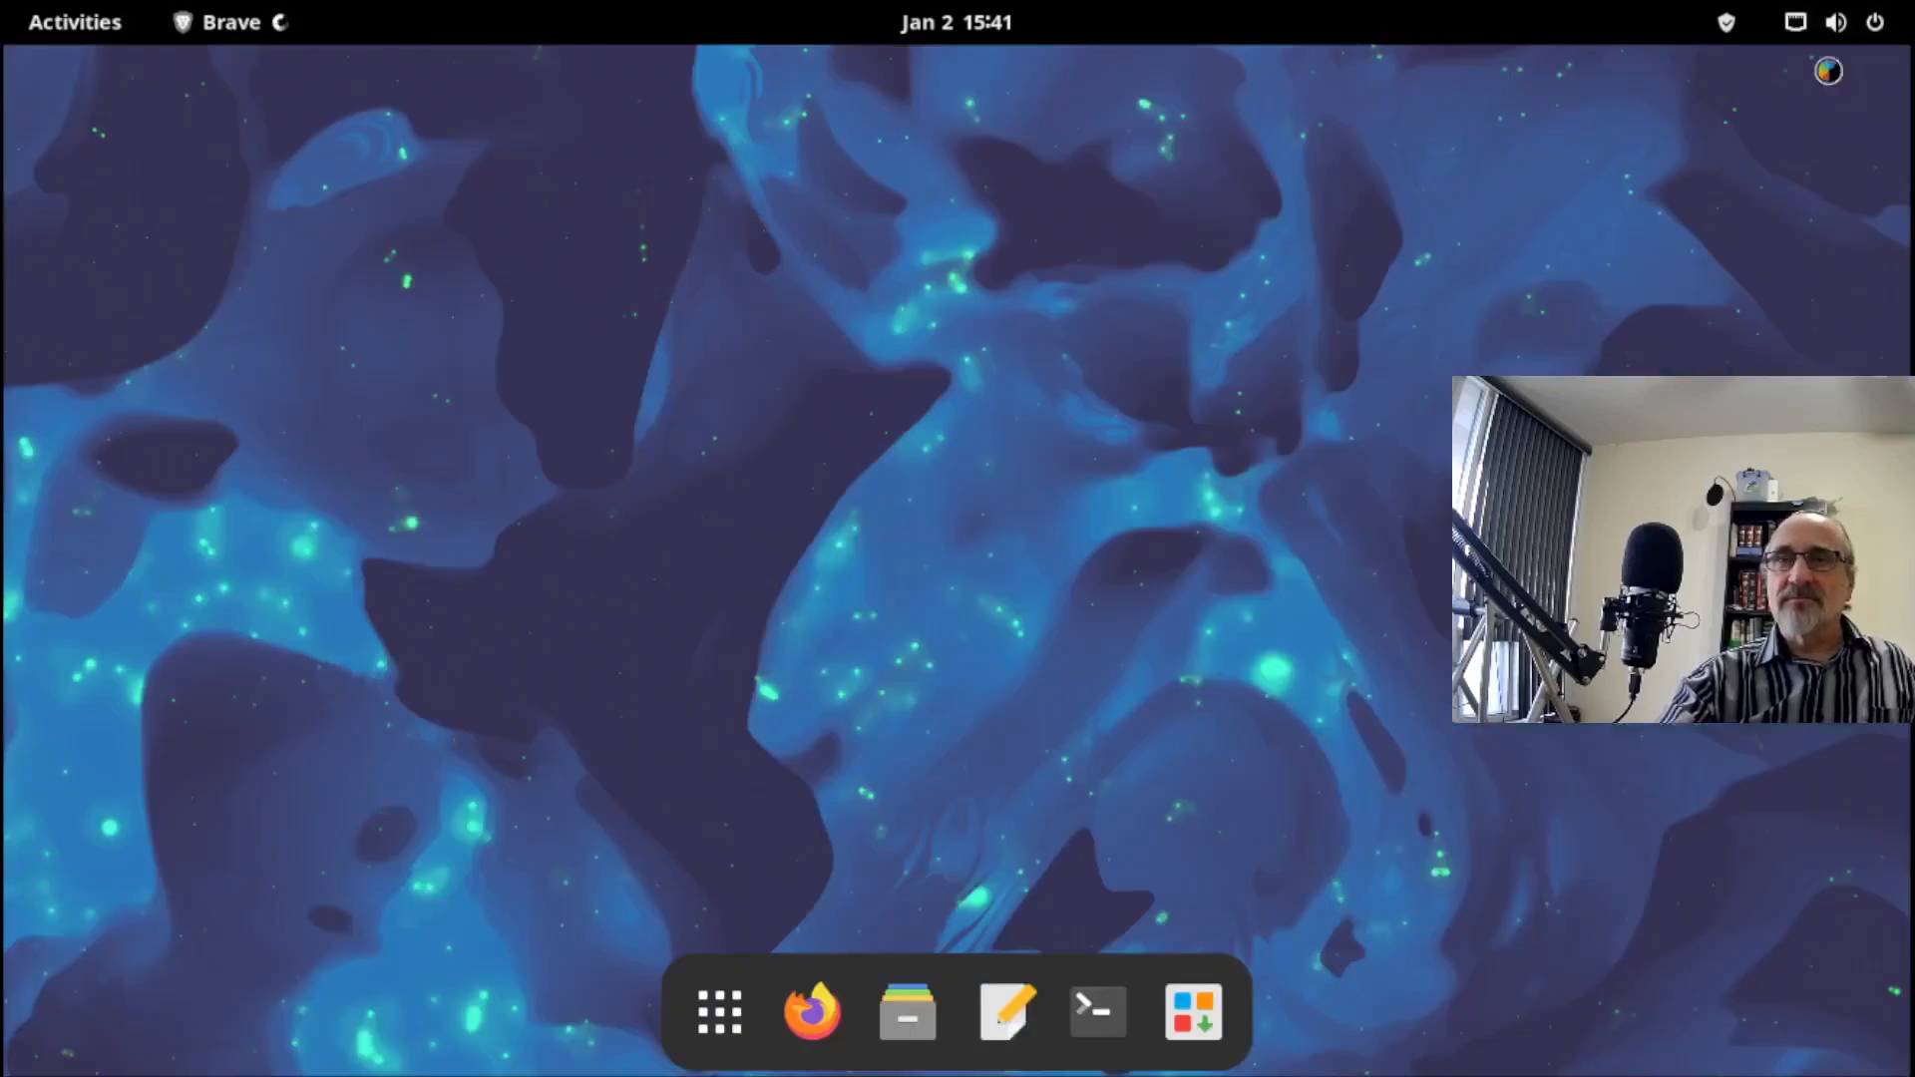
{"action": "left_click", "coordinate": [1883, 66]}
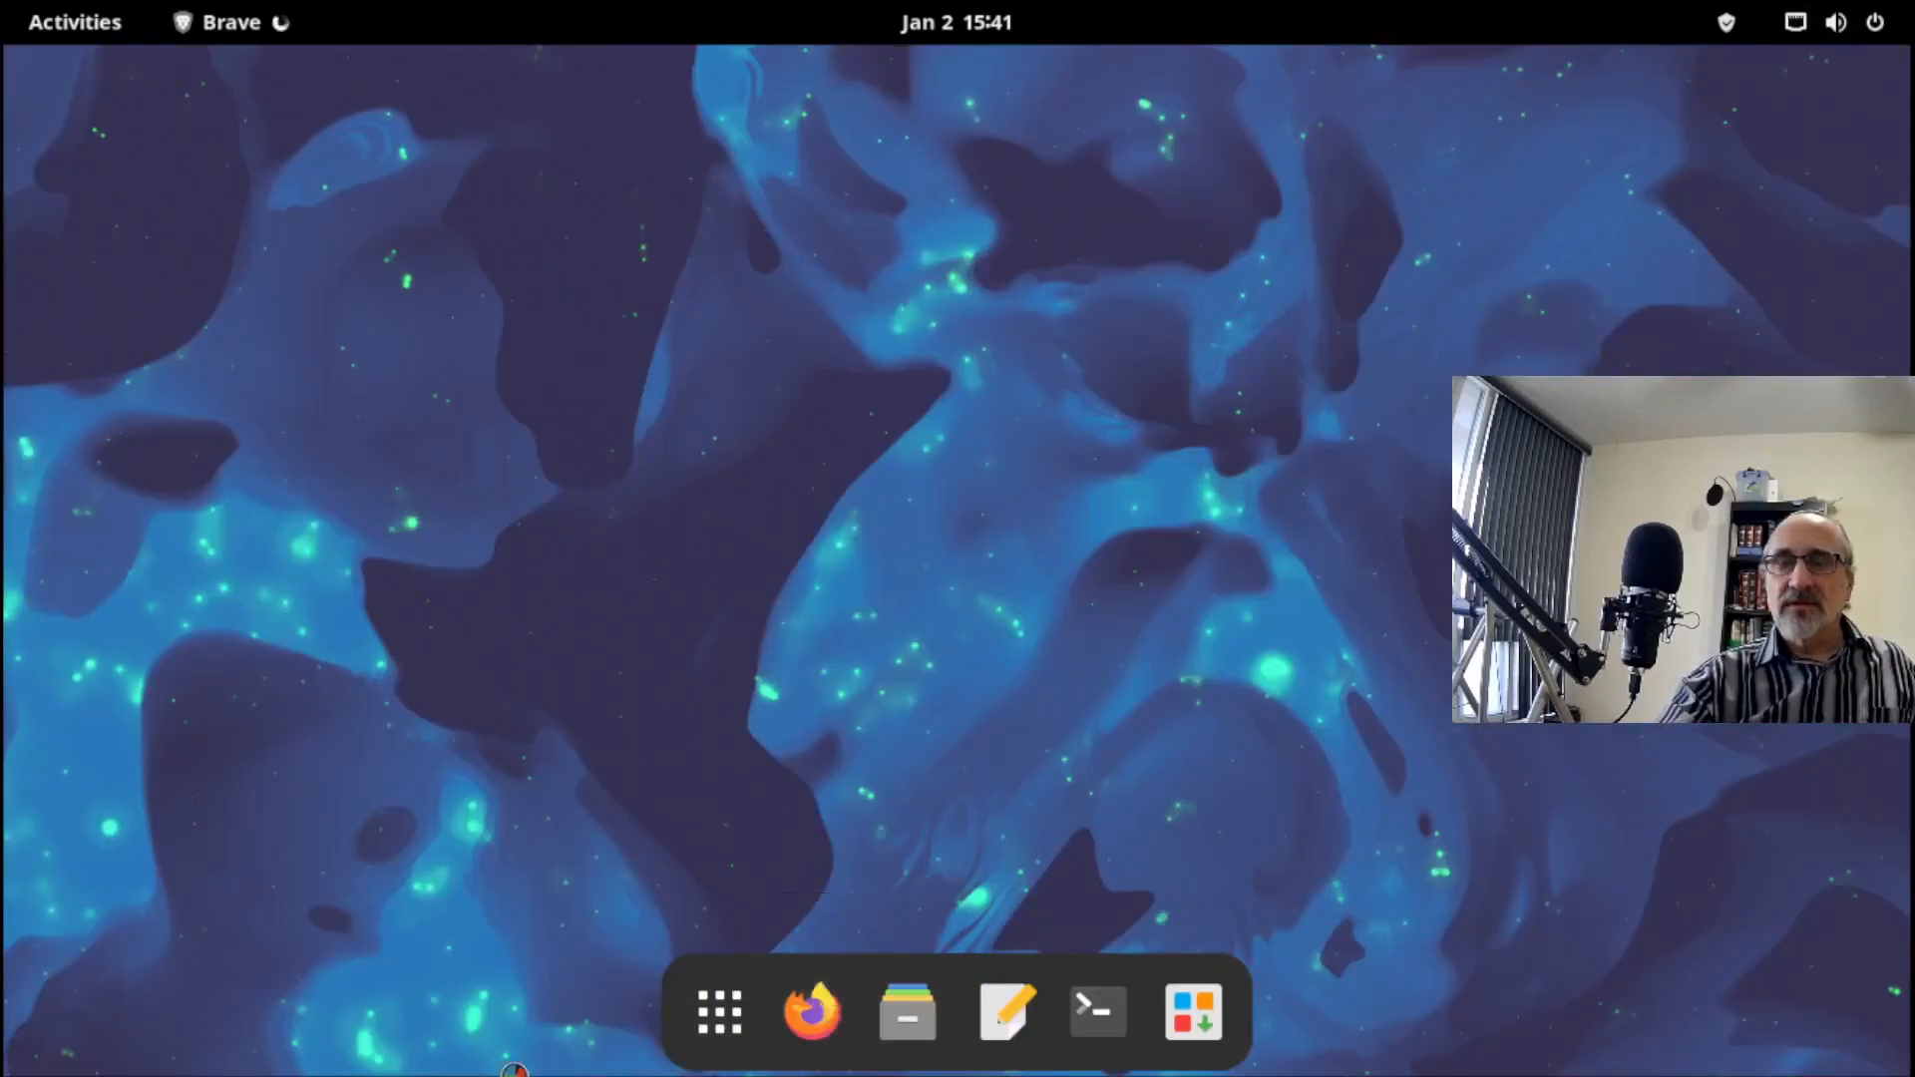
{"action": "left_click", "coordinate": [820, 1027]}
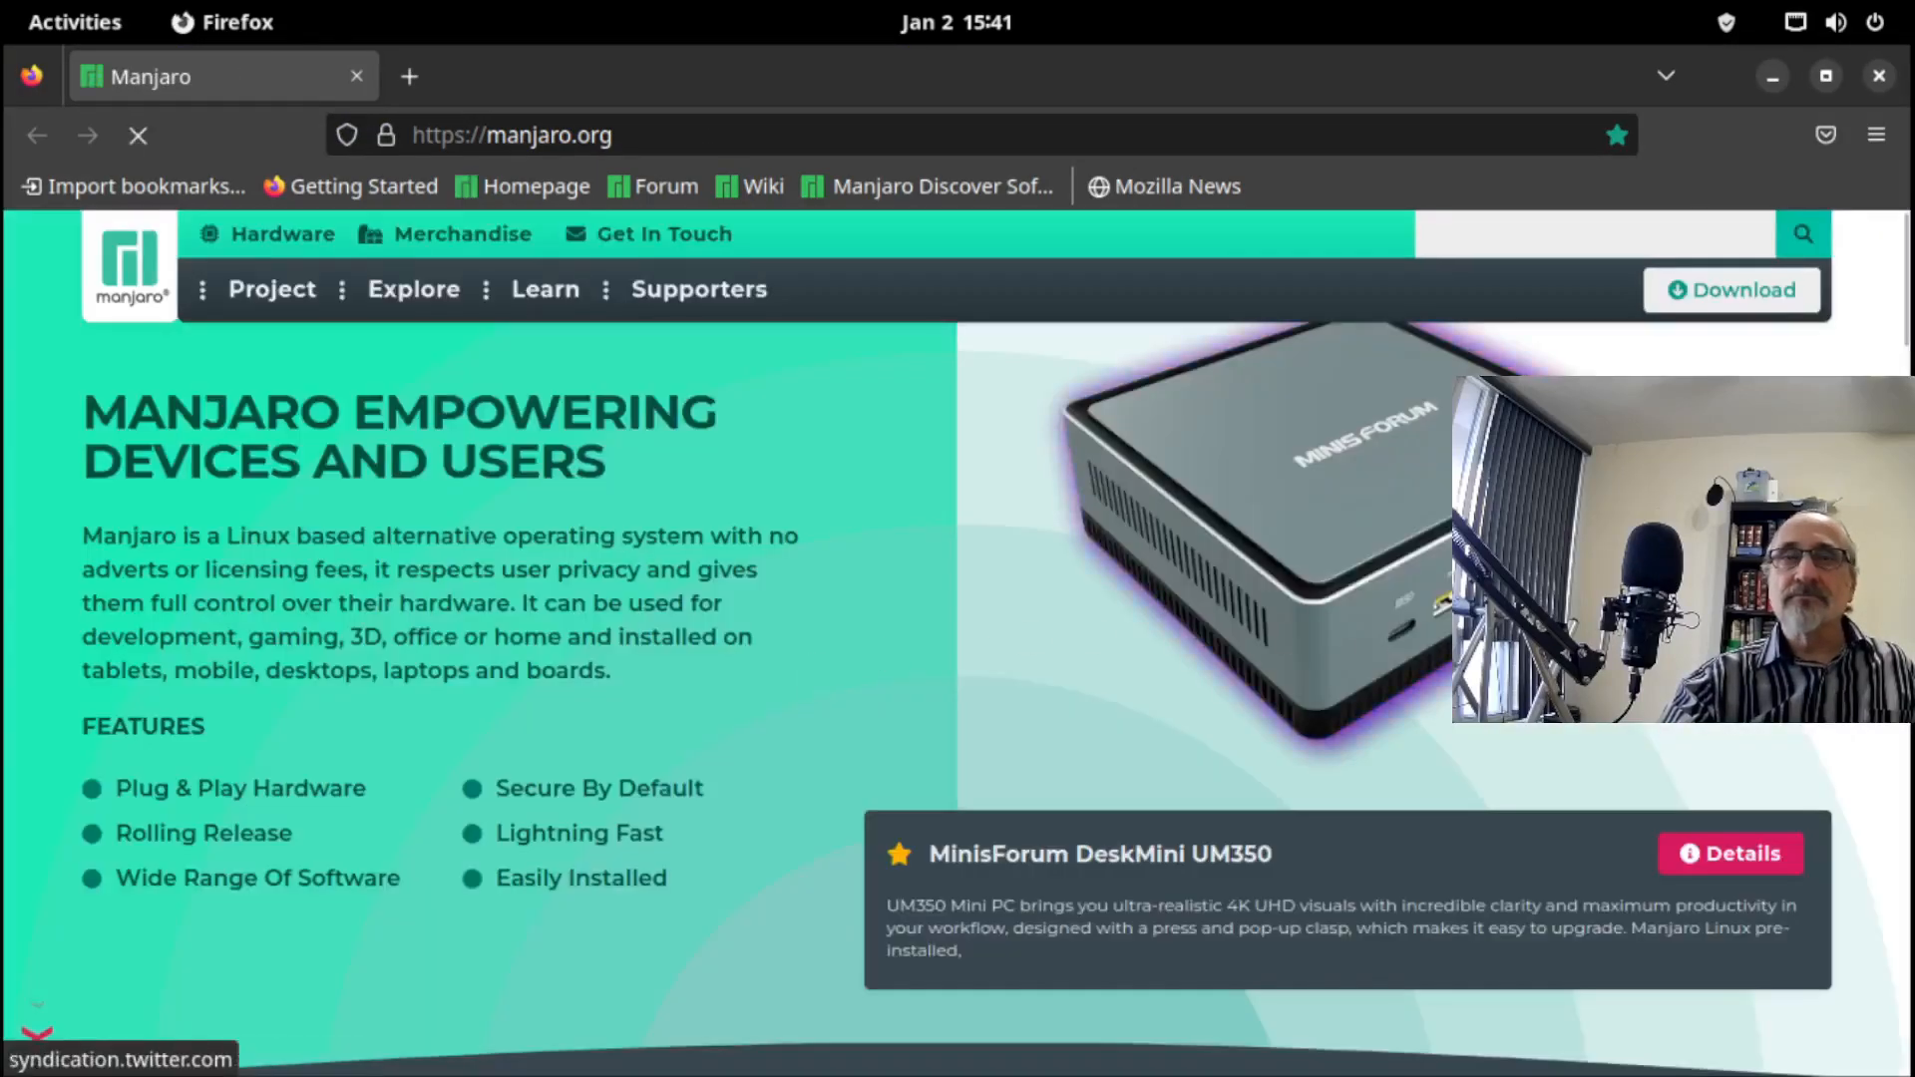
{"action": "left_click", "coordinate": [1879, 76]}
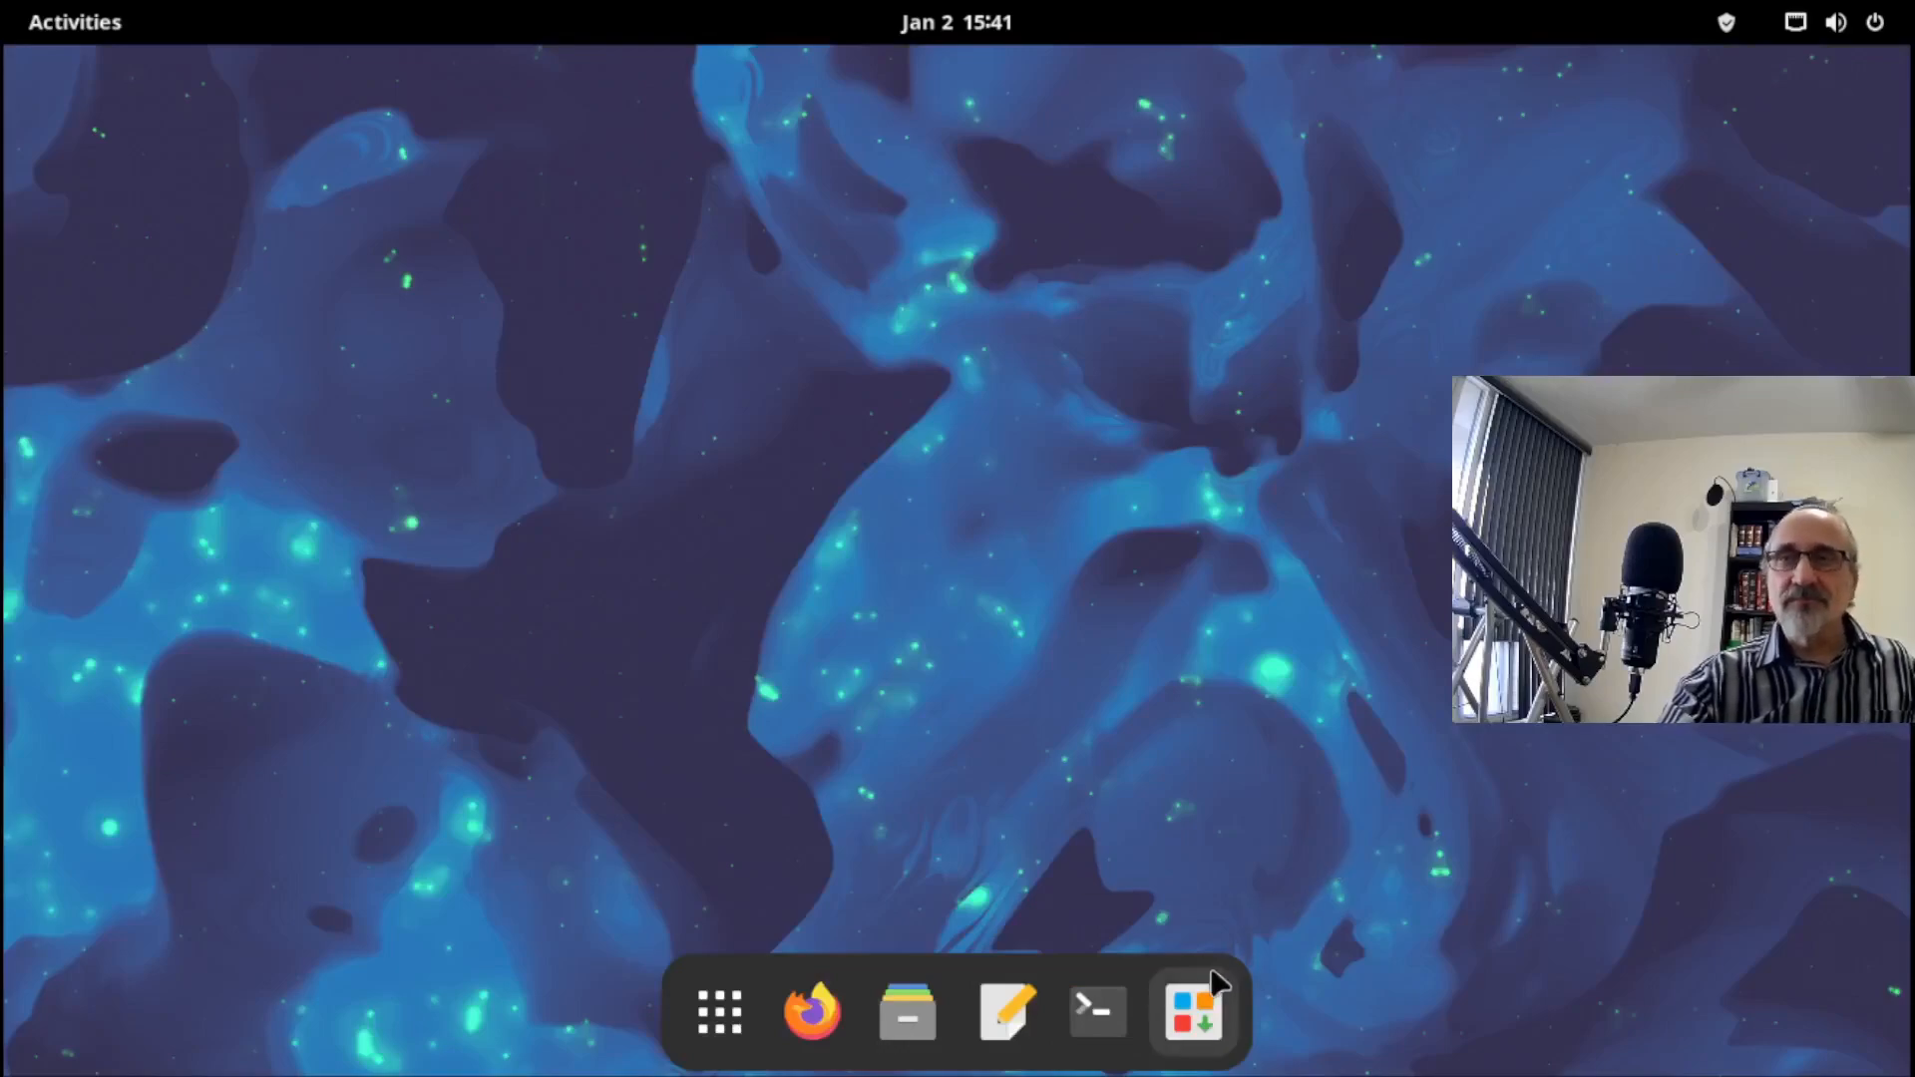
Launch Layouts Switcher from the applications overview, apply the Traditional desktop layout, and close the switcher.
{"action": "left_click", "coordinate": [722, 1013]}
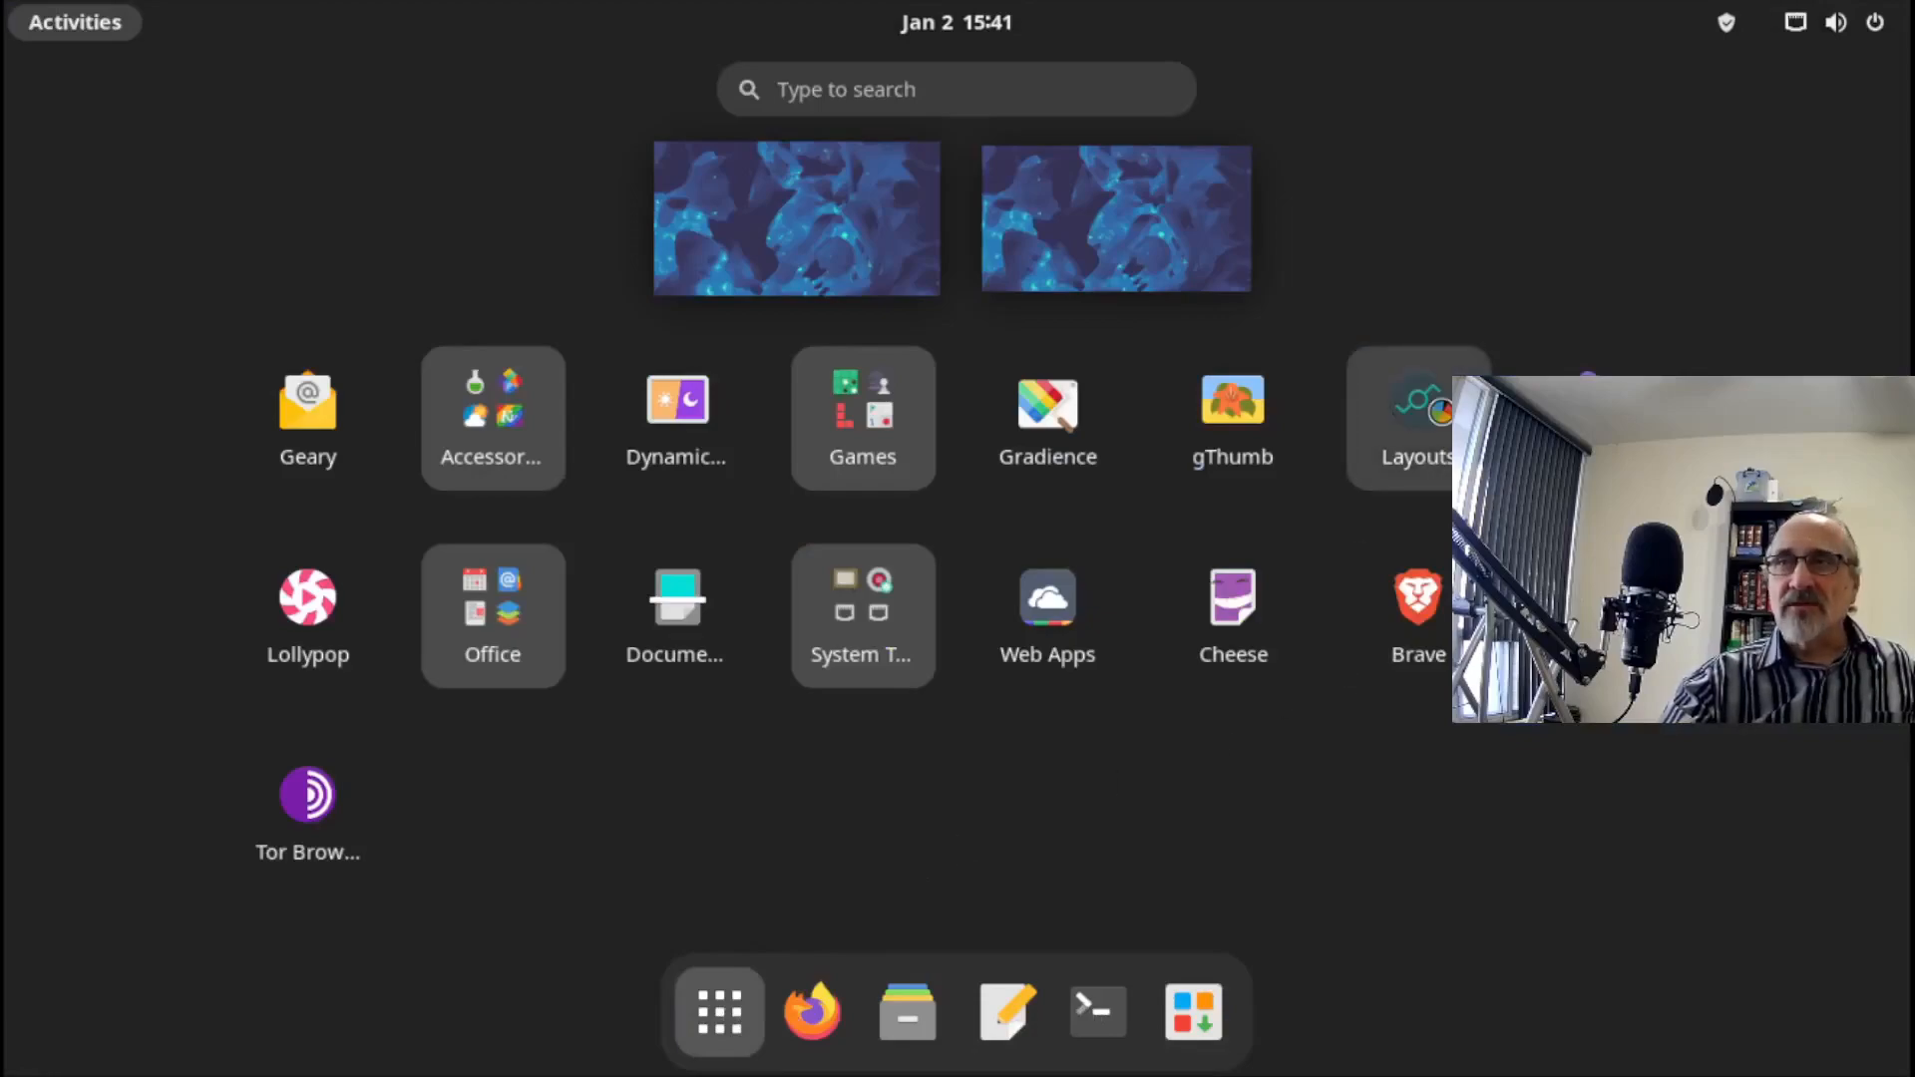
{"action": "left_click", "coordinate": [1436, 411]}
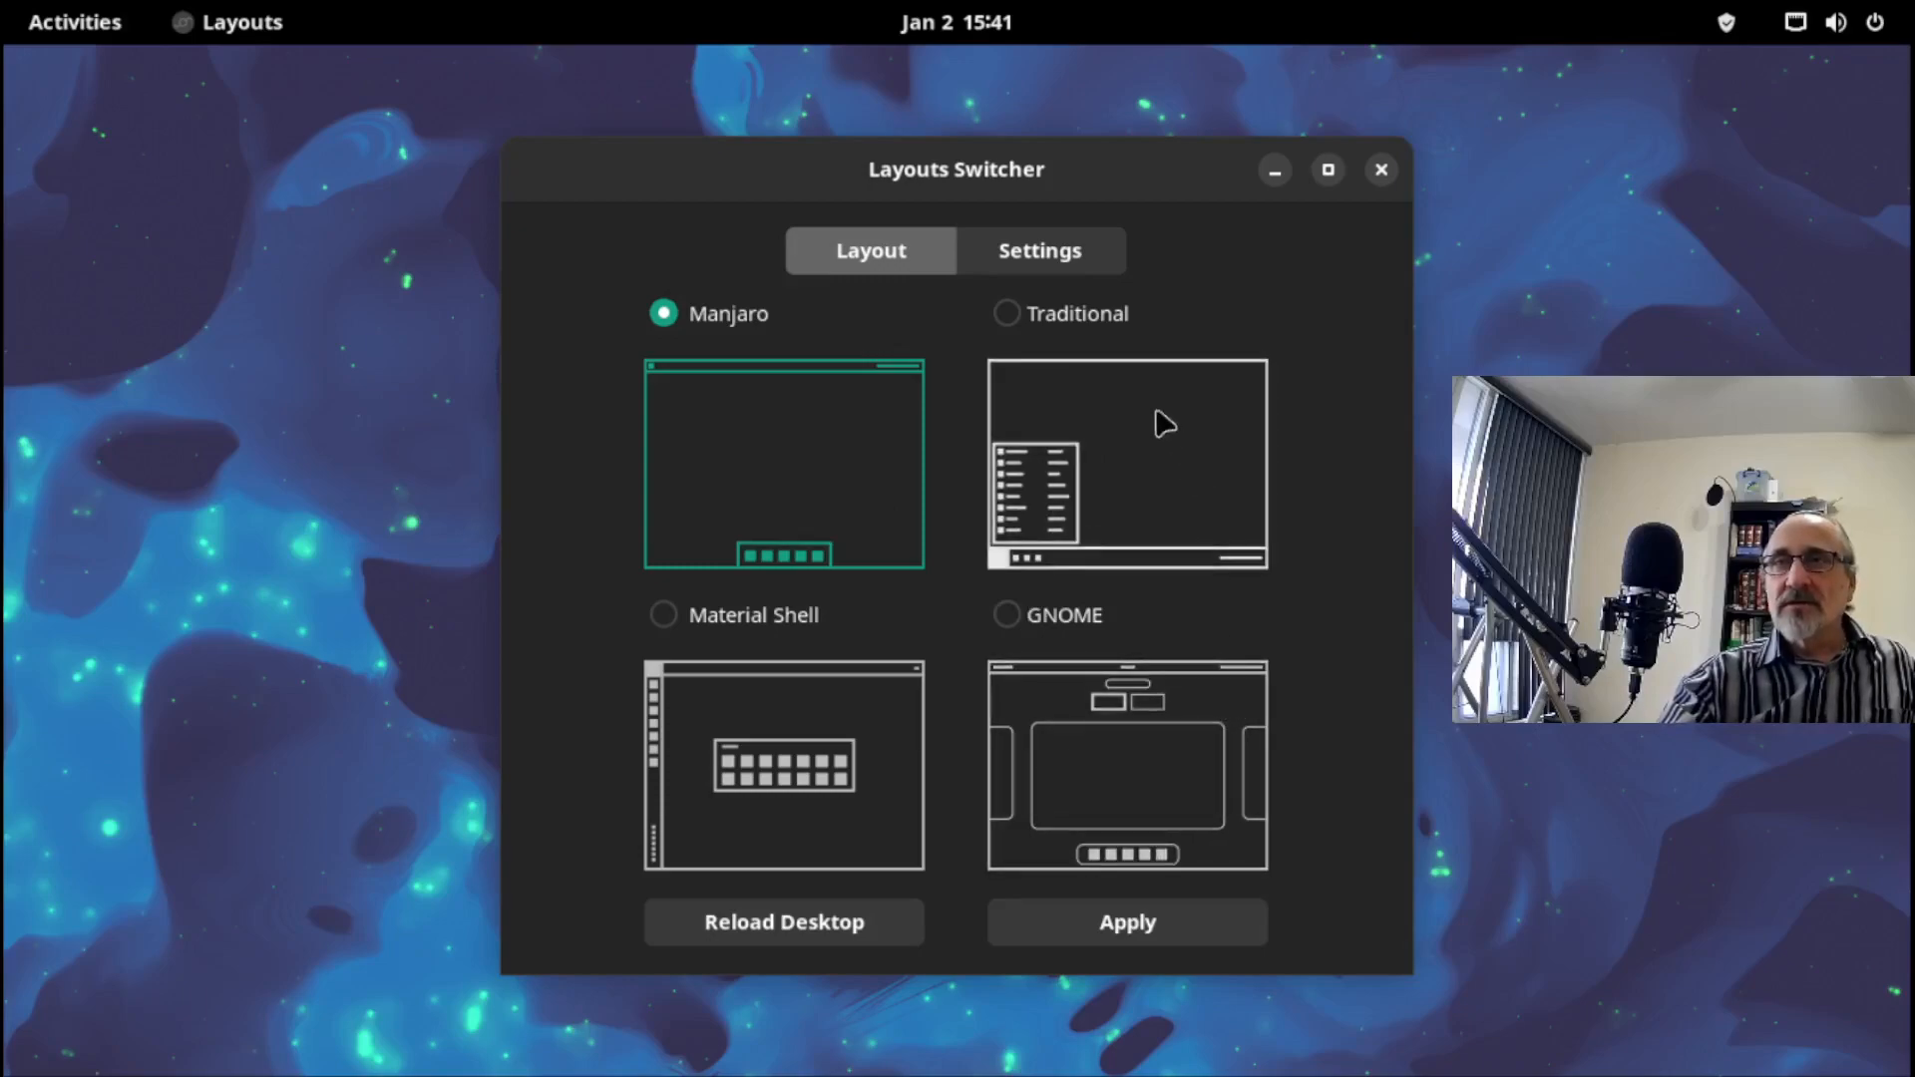
{"action": "left_click", "coordinate": [1141, 449]}
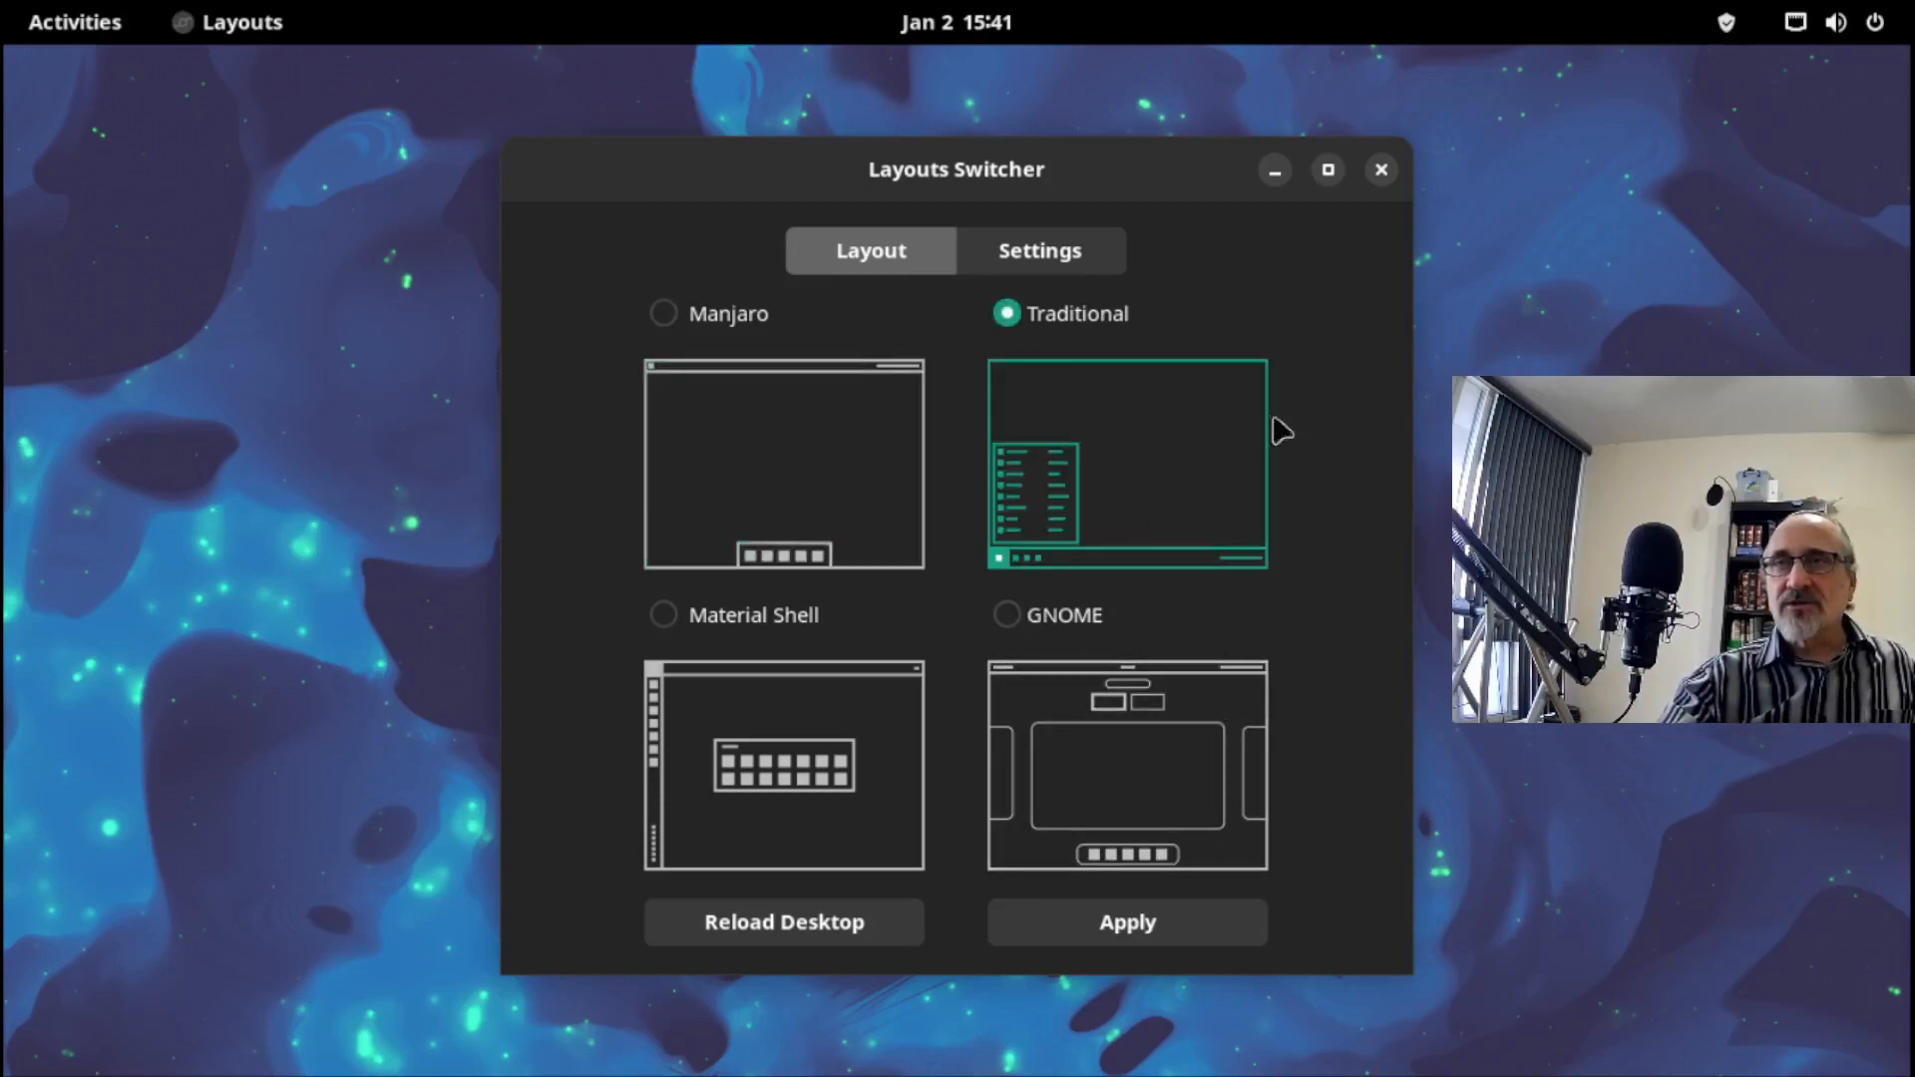
{"action": "left_click", "coordinate": [1117, 927]}
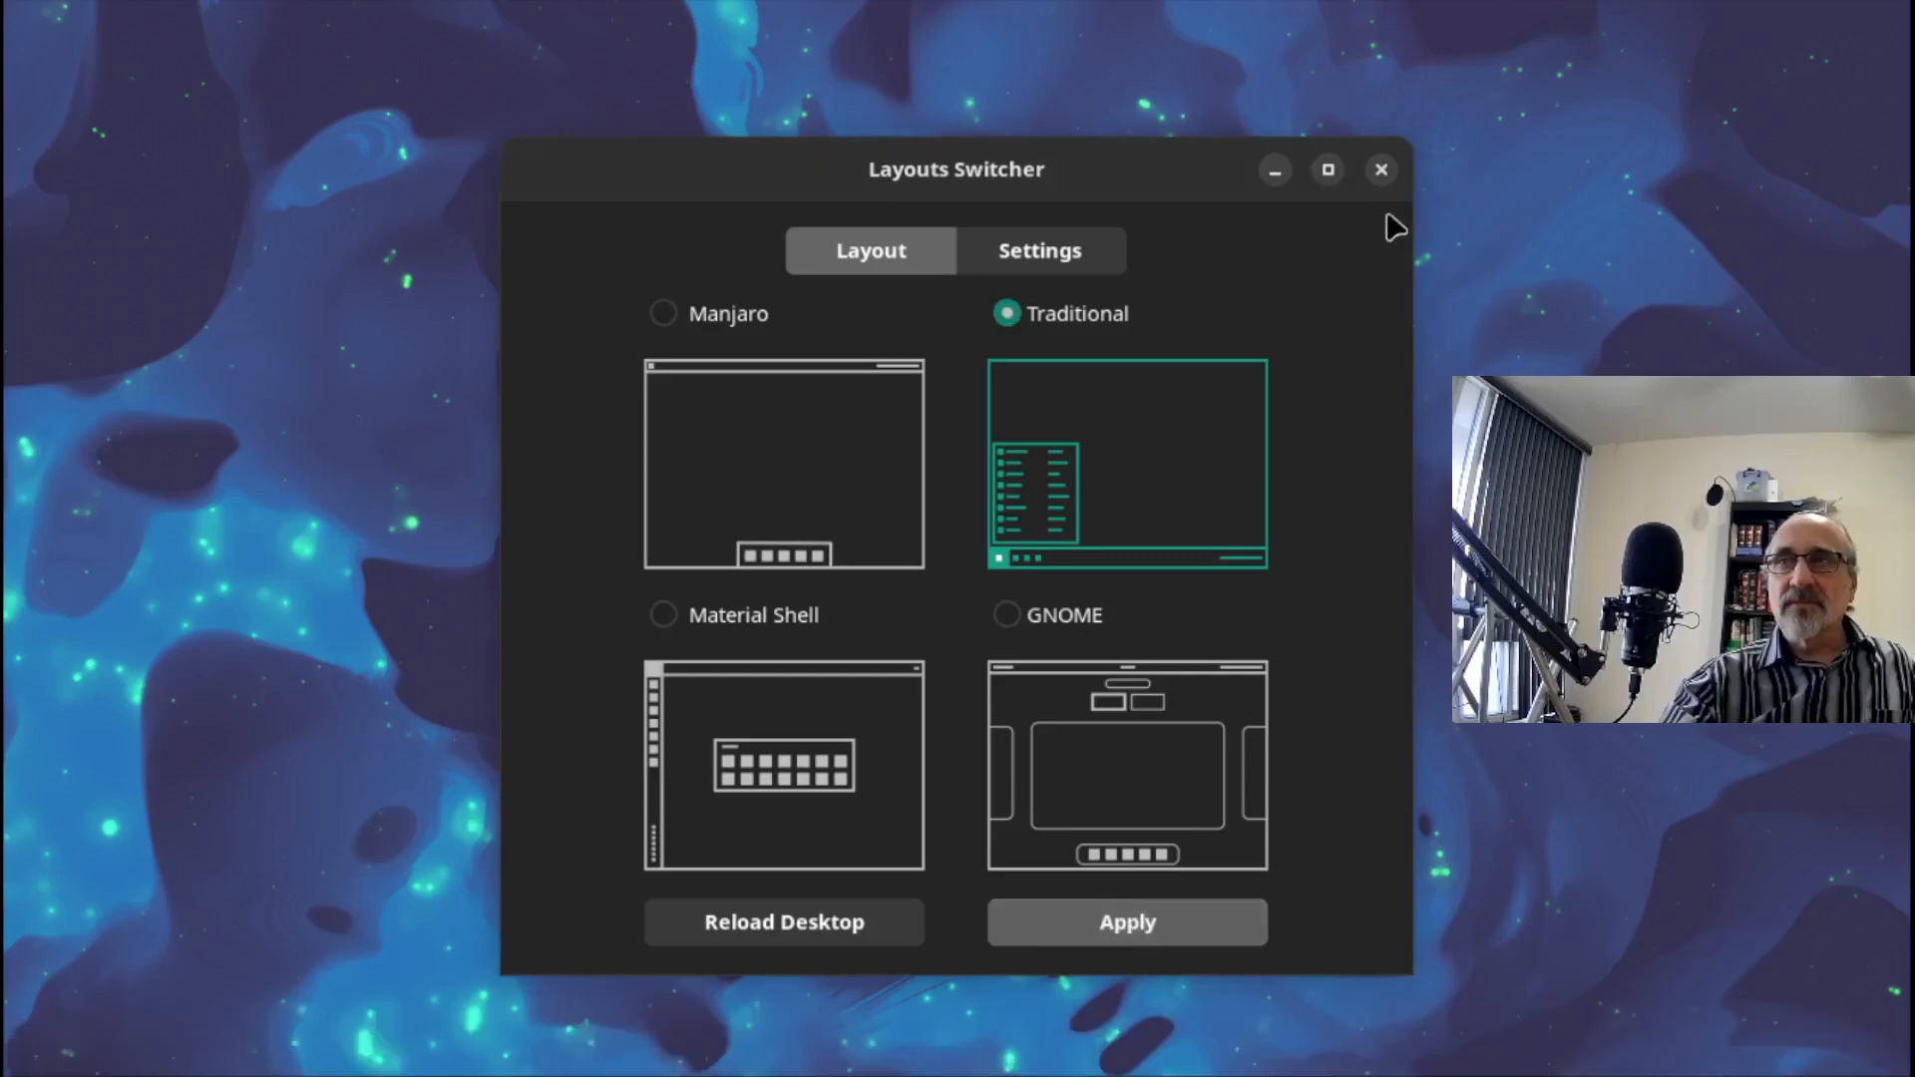
{"action": "left_click", "coordinate": [1381, 171]}
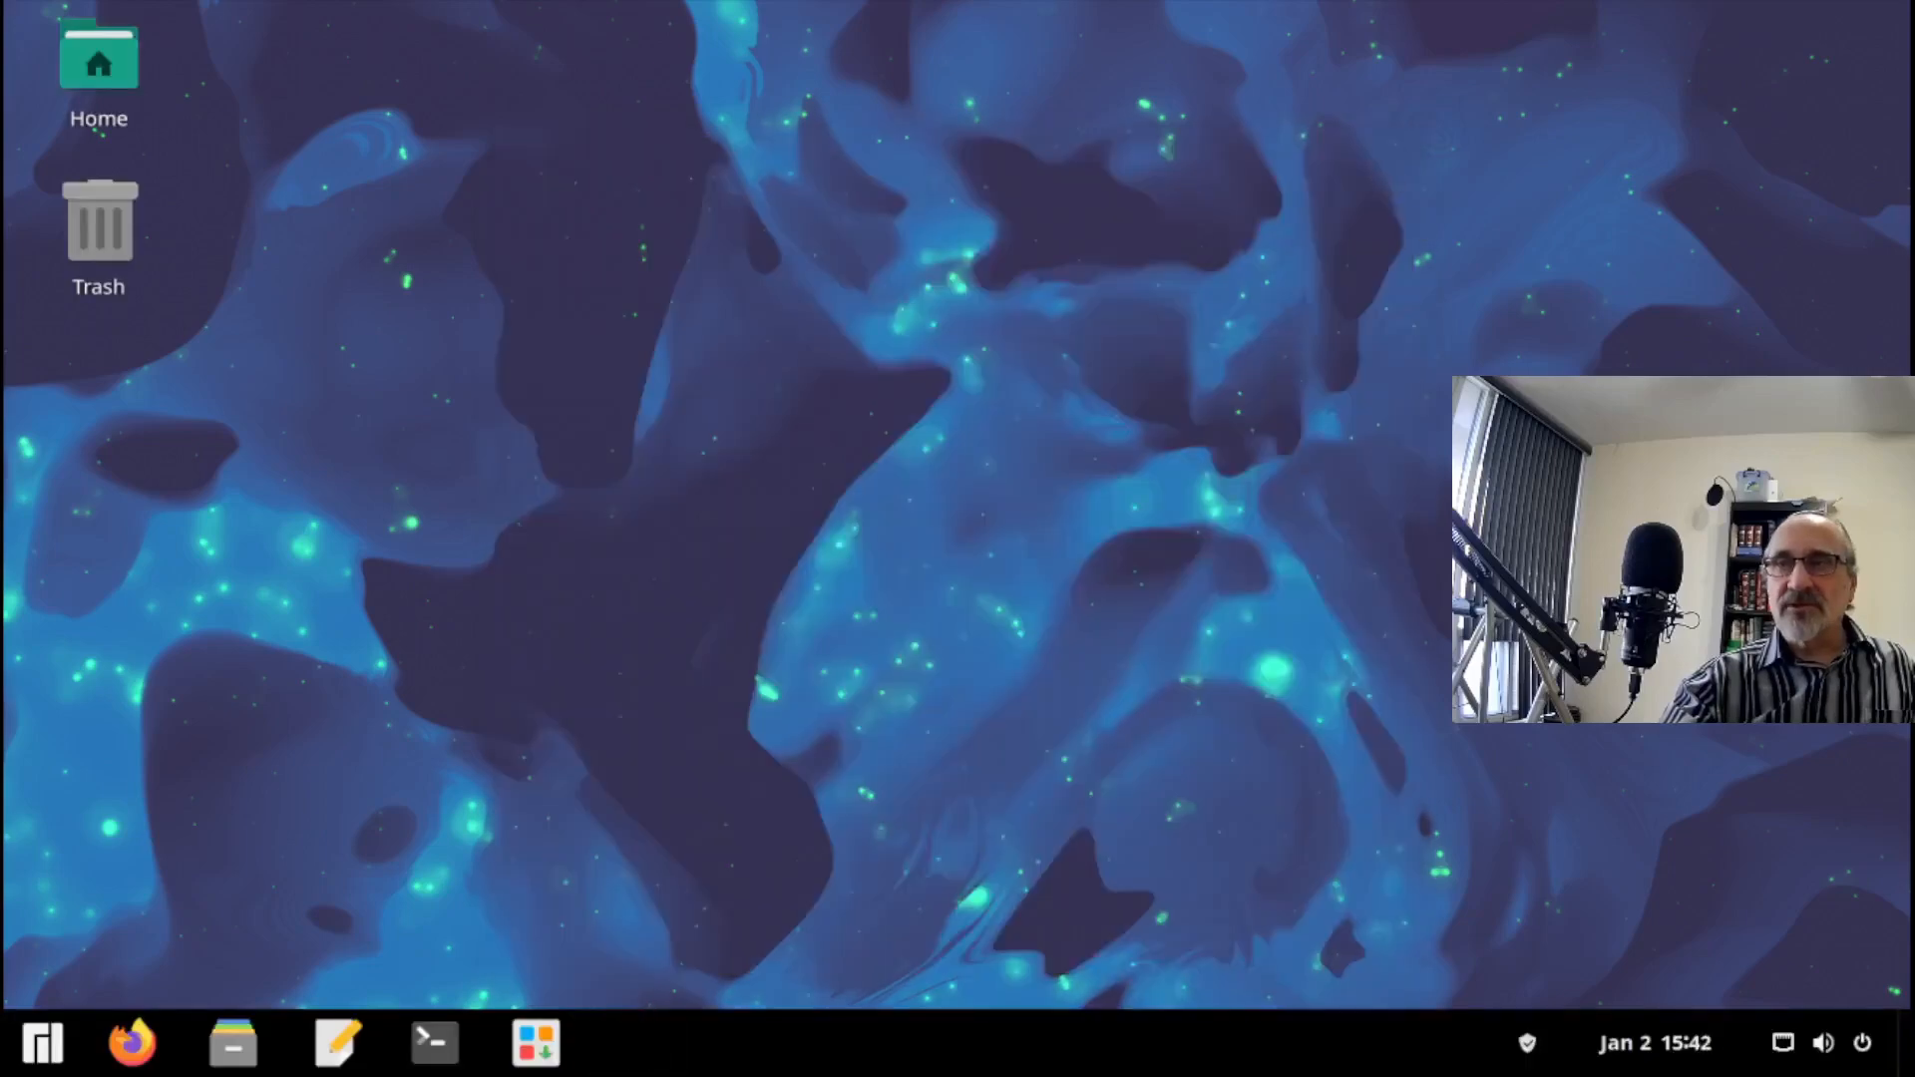
Look through the Traditional layout's application menu and system status menu, closing each without choosing anything.
{"action": "left_click", "coordinate": [43, 1047]}
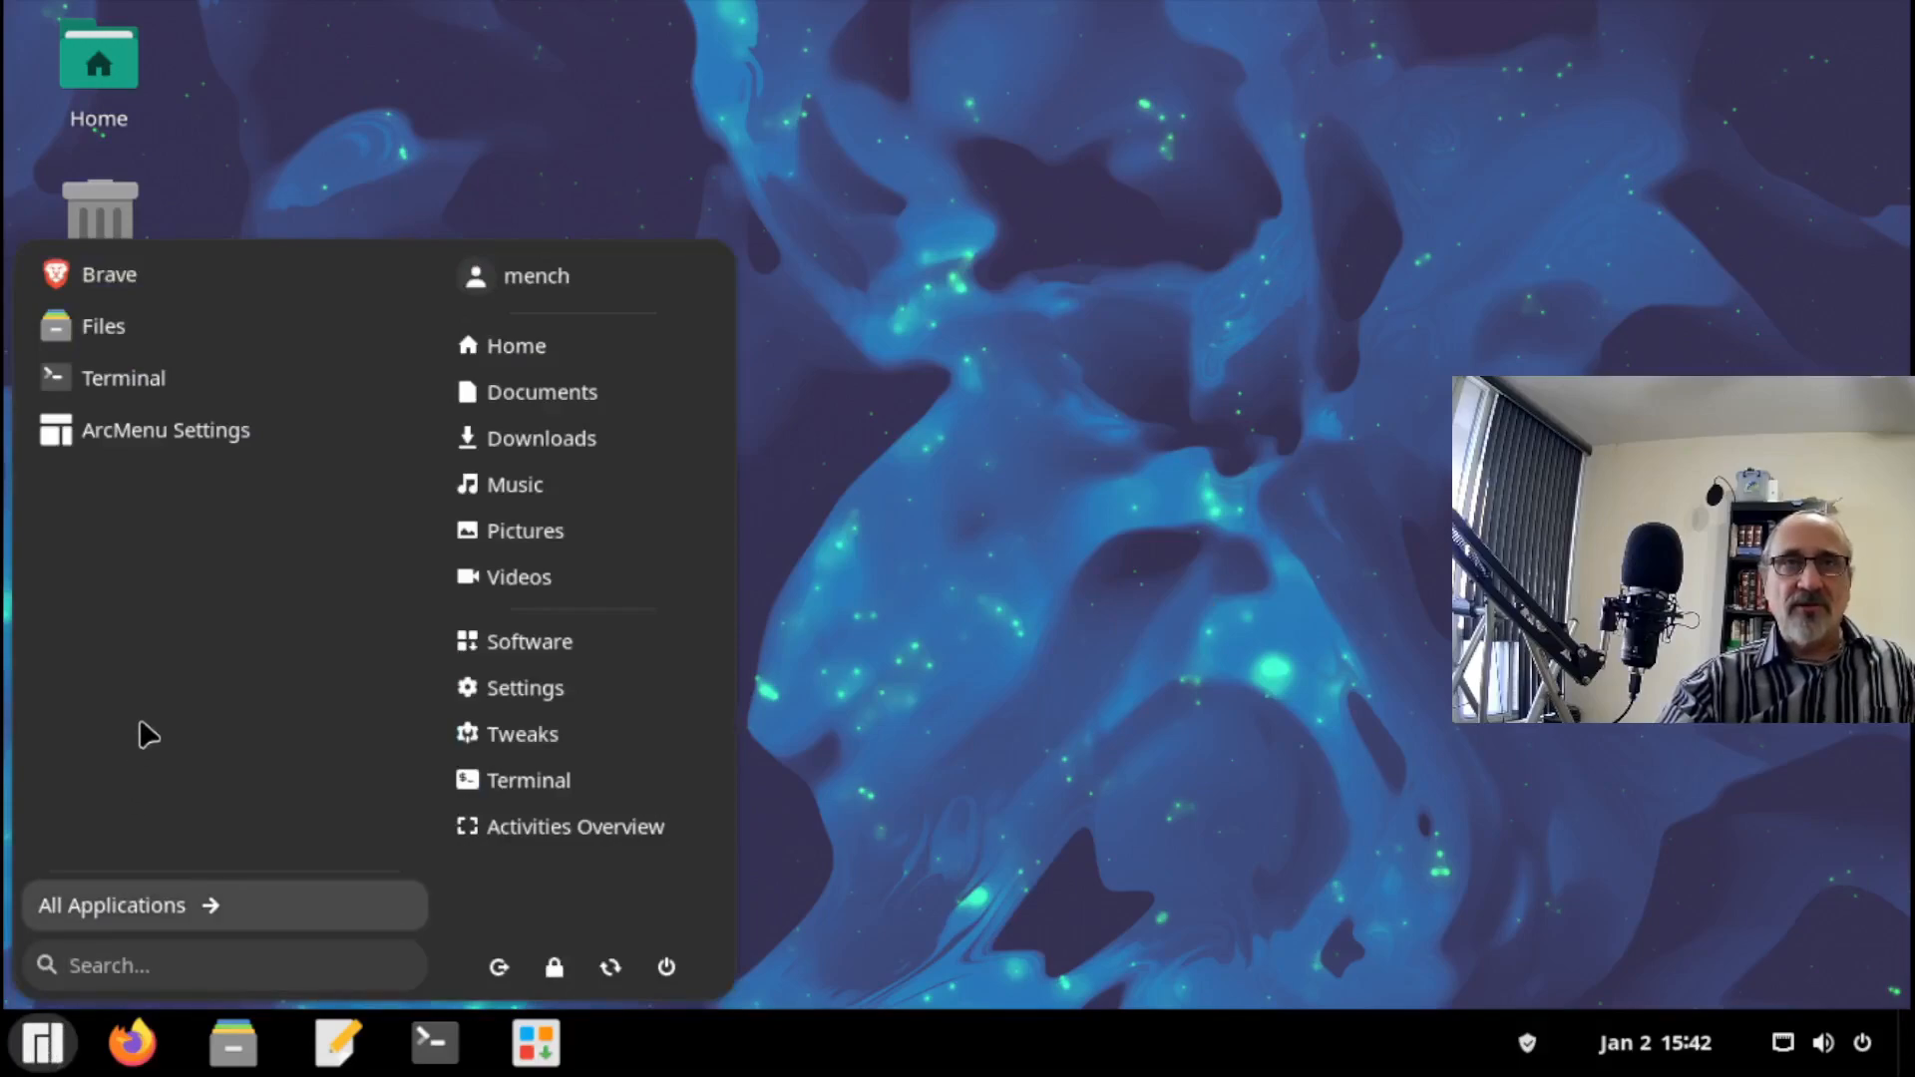
{"action": "left_click", "coordinate": [975, 712]}
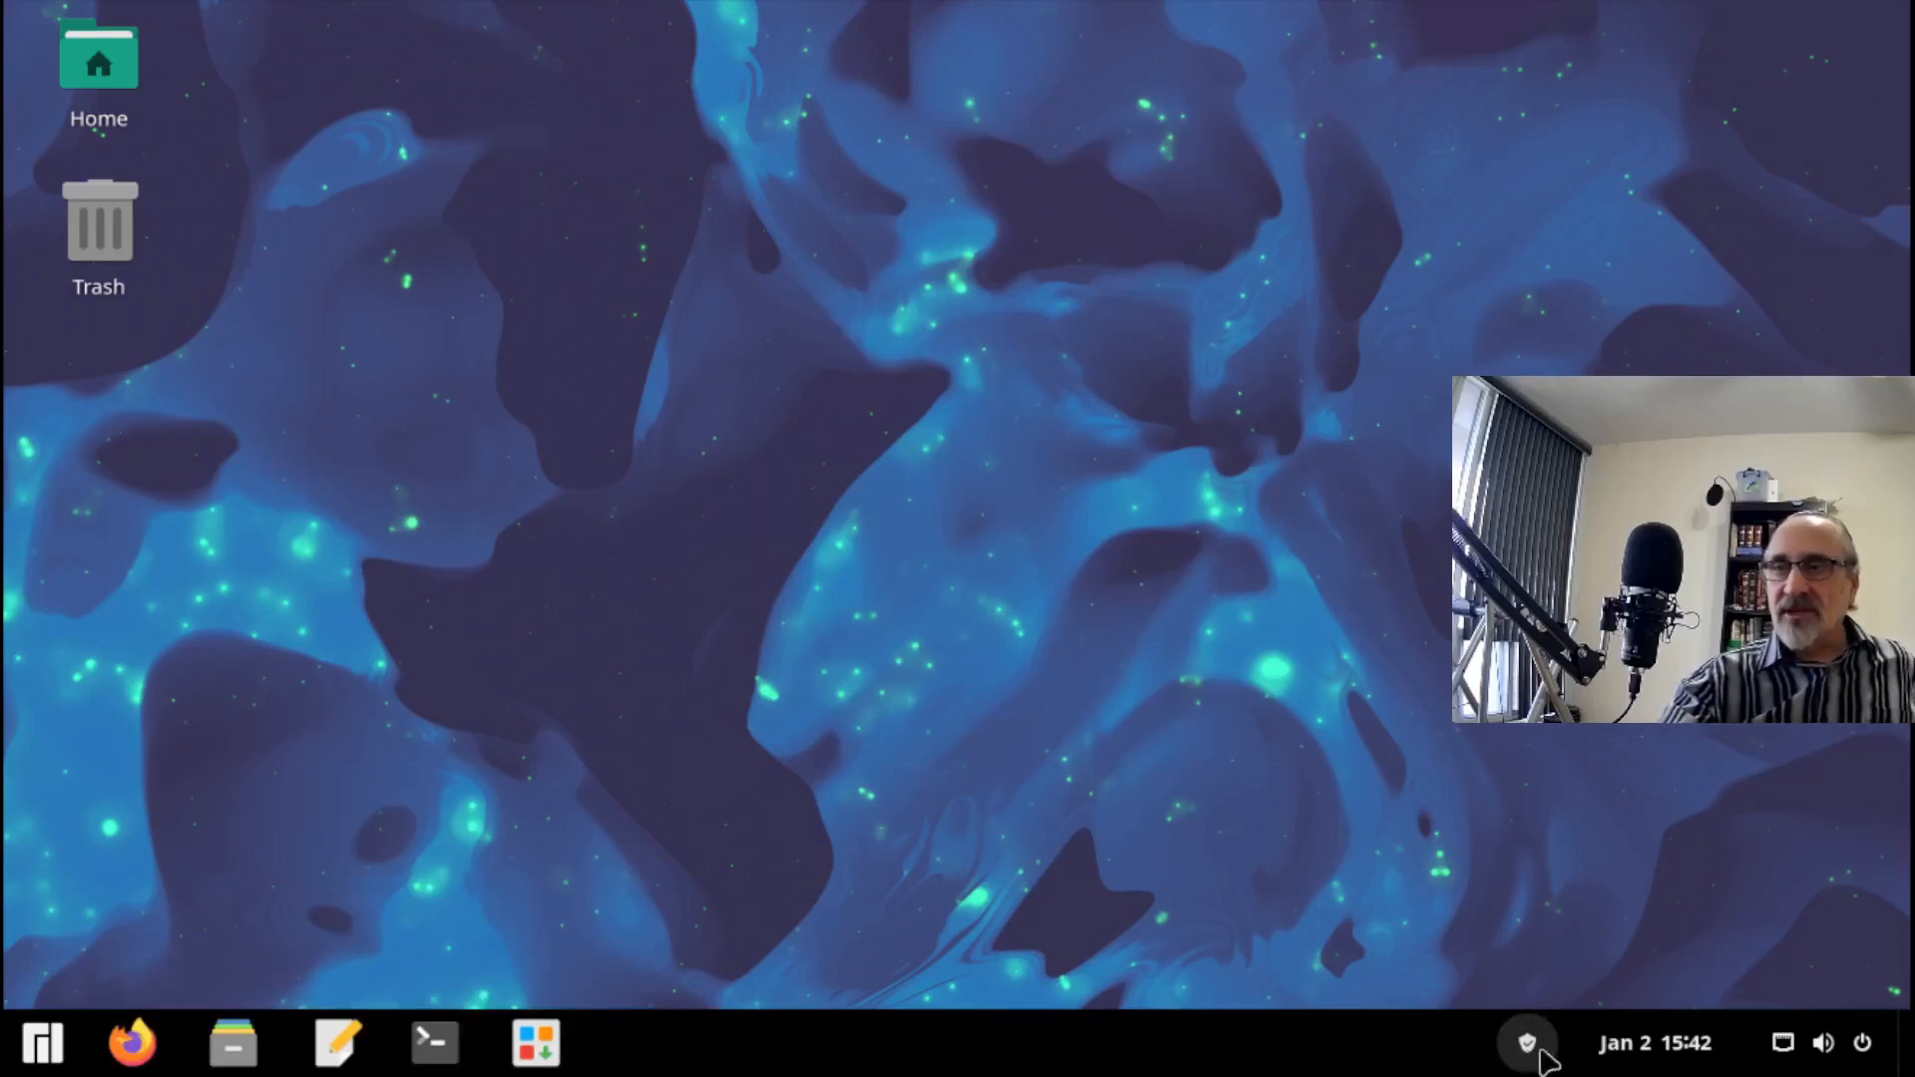
{"action": "left_click", "coordinate": [1821, 1043]}
{"action": "left_click", "coordinate": [1093, 906]}
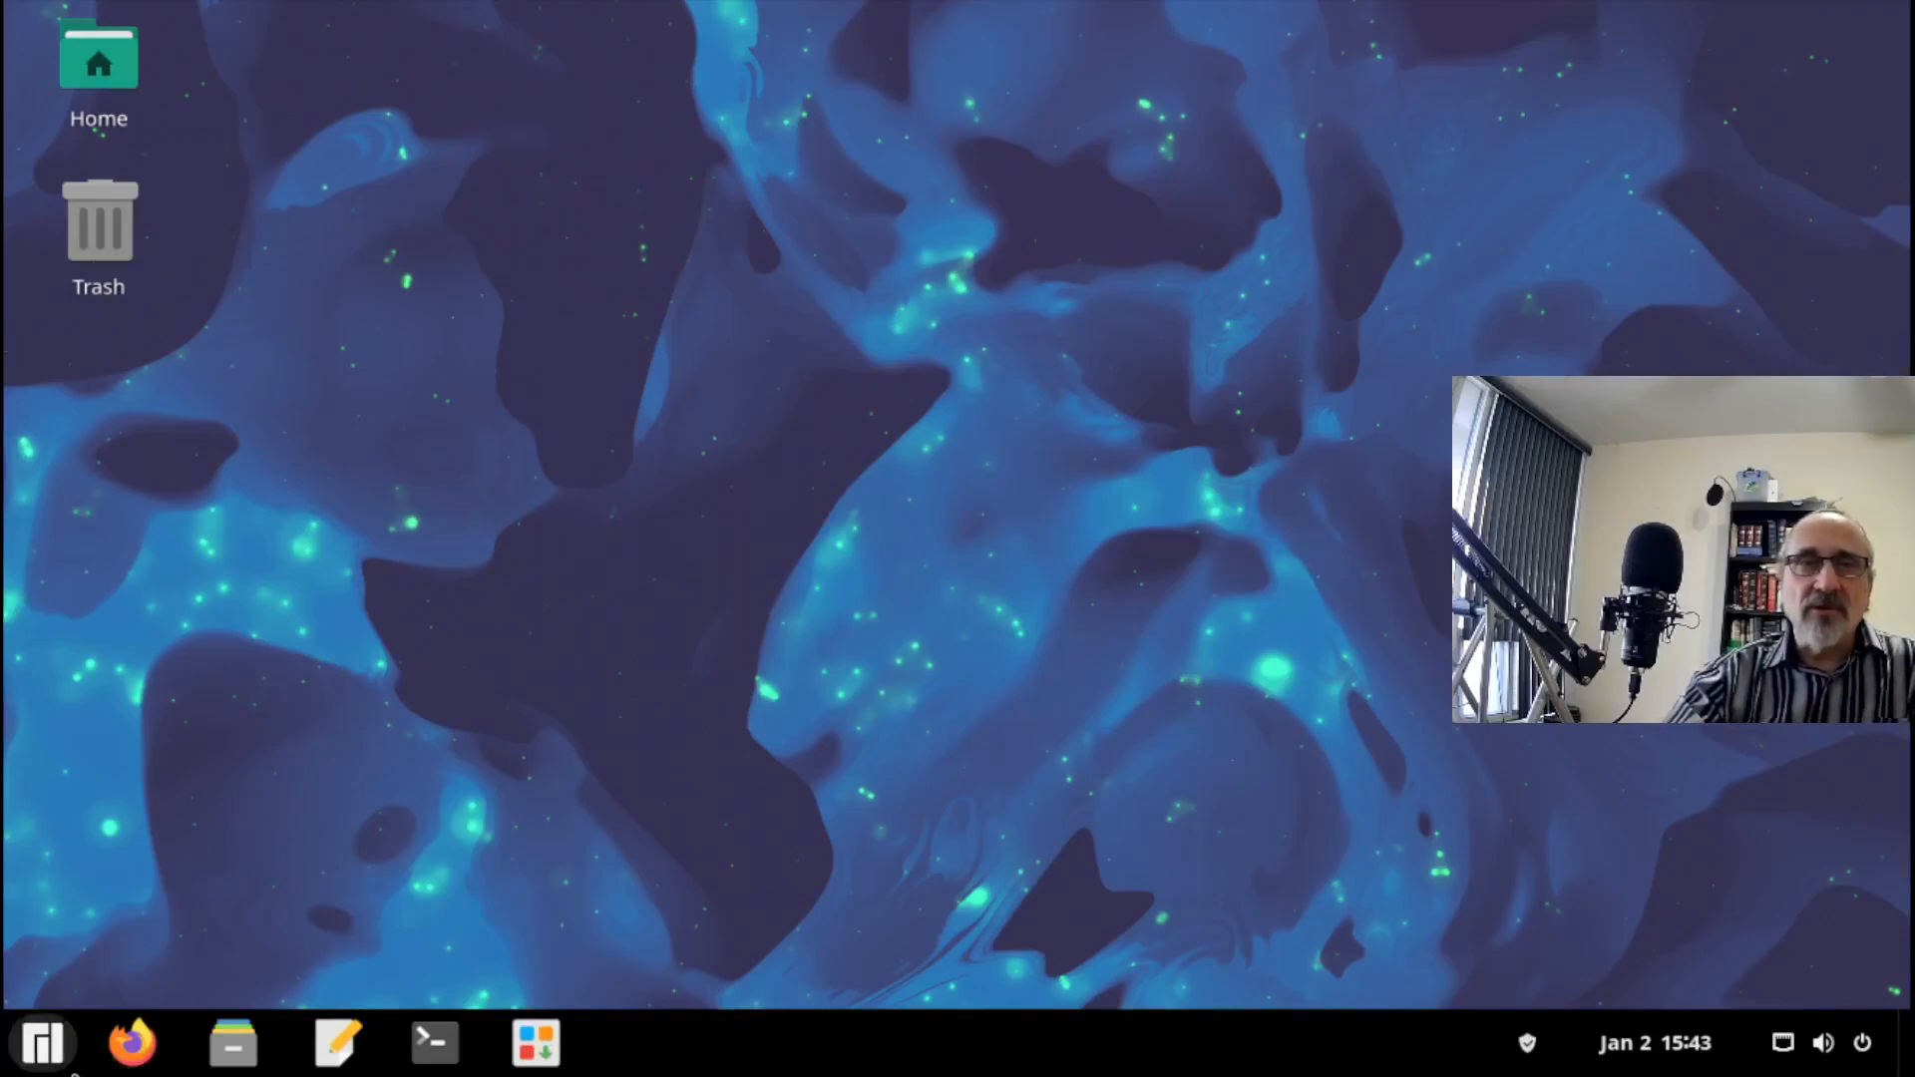
Go to the Appearance settings, apply the green tiled background, and preview it on the desktop.
{"action": "left_click", "coordinate": [40, 1055]}
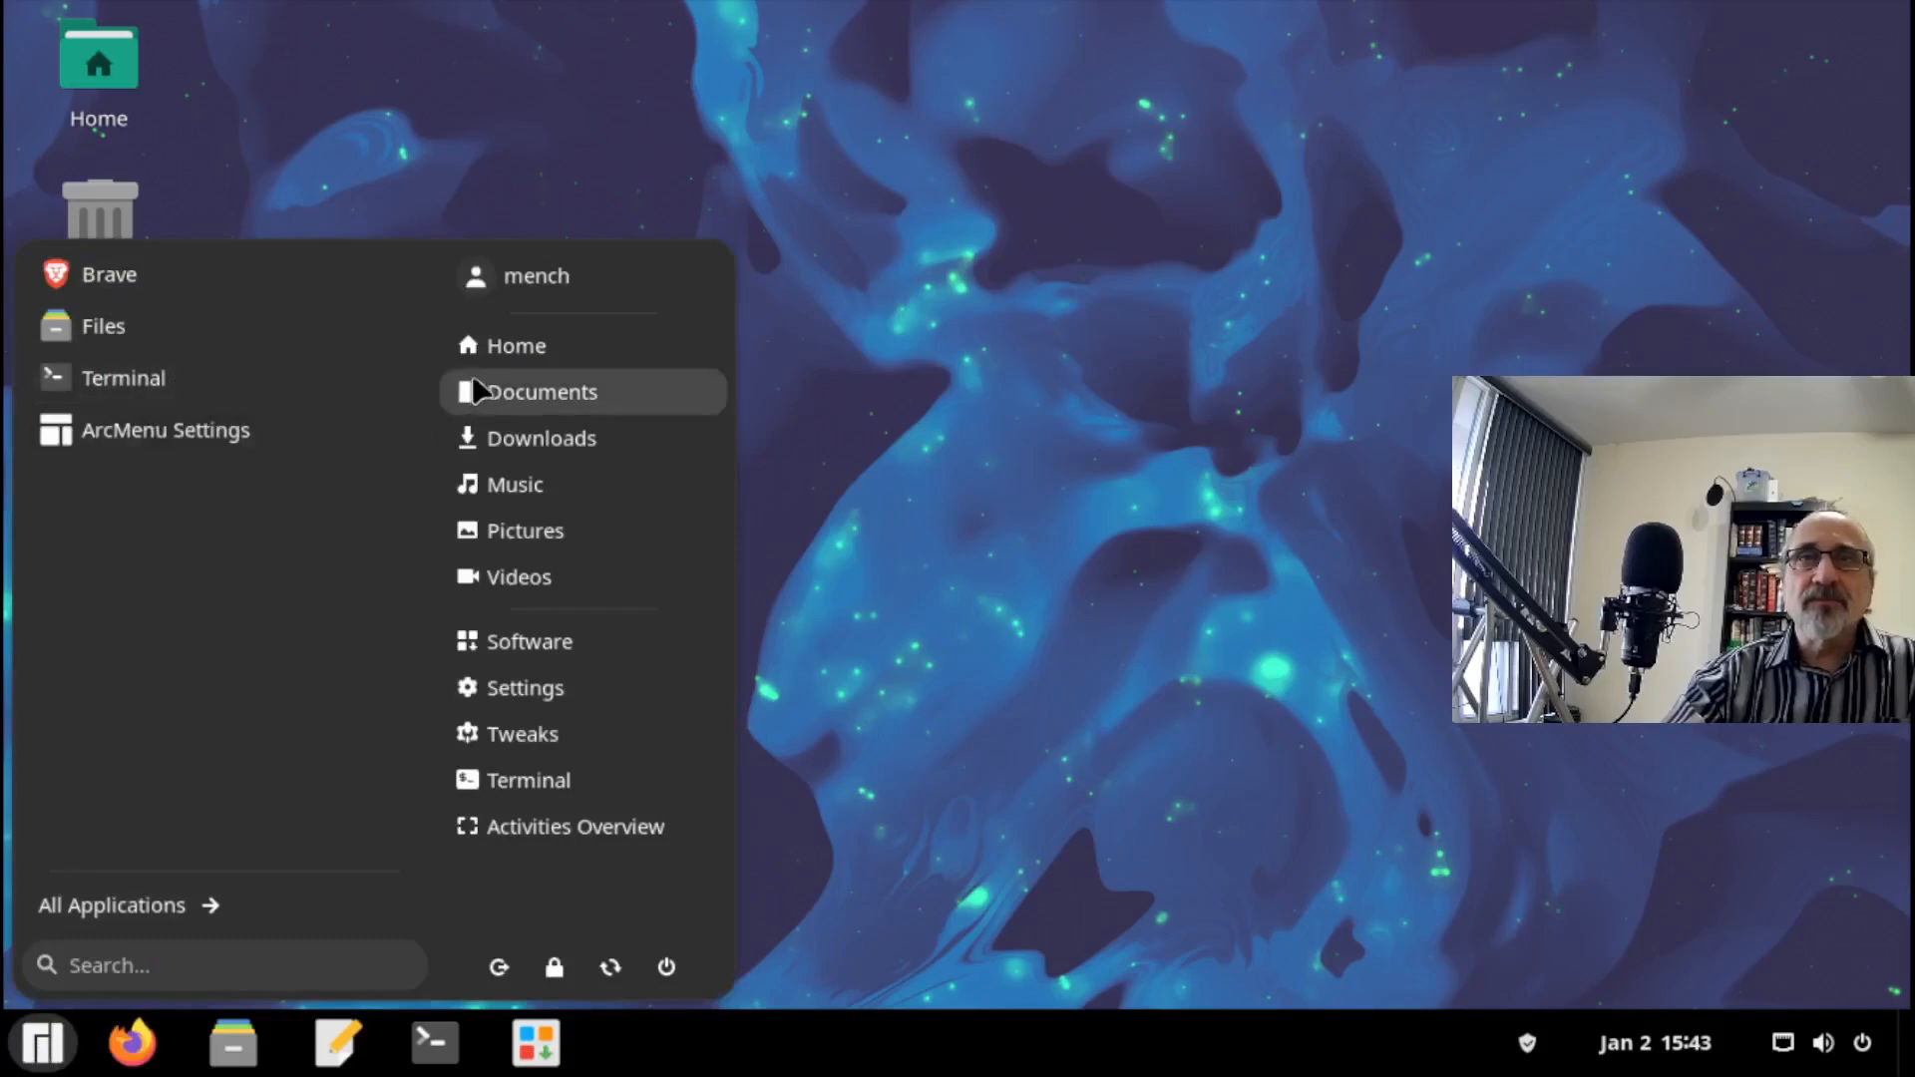
{"action": "left_click", "coordinate": [601, 696]}
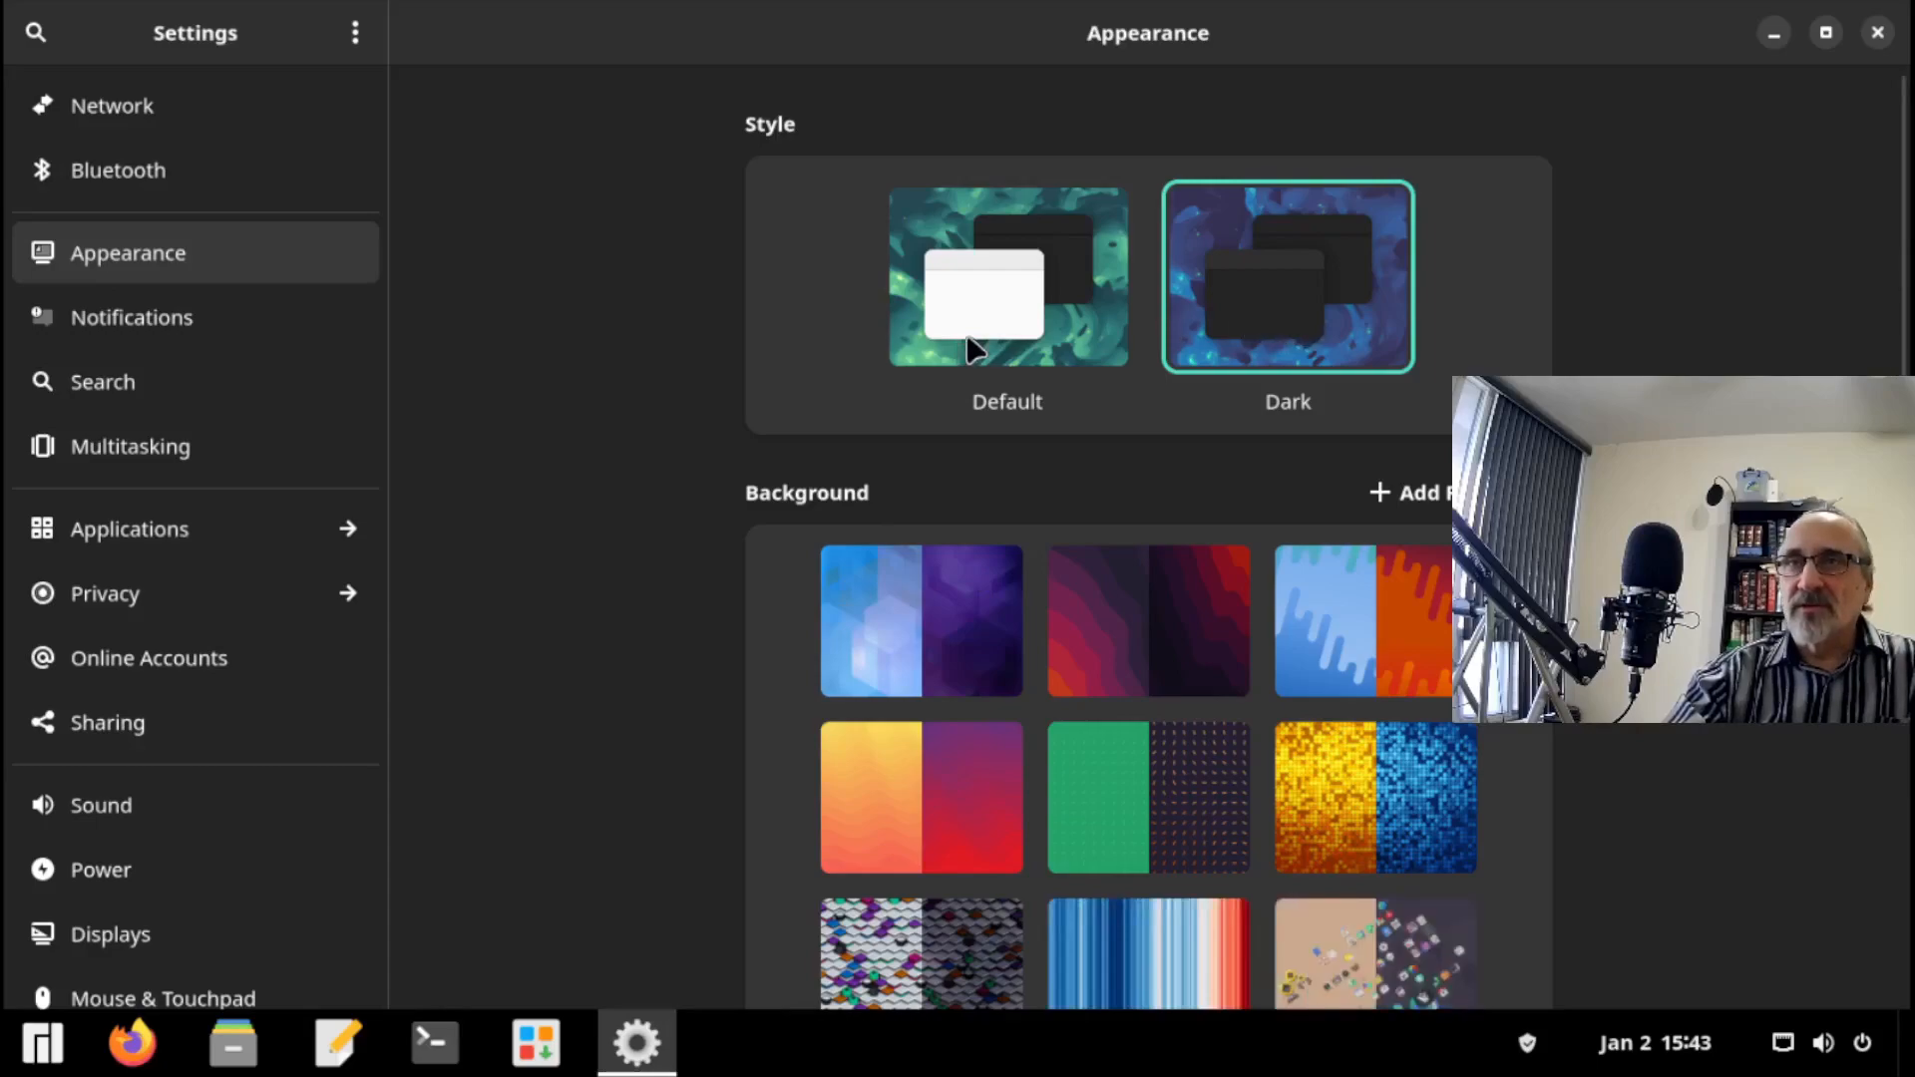
{"action": "scroll", "coordinate": [1895, 599], "scroll_direction": "down", "scroll_amount": 3}
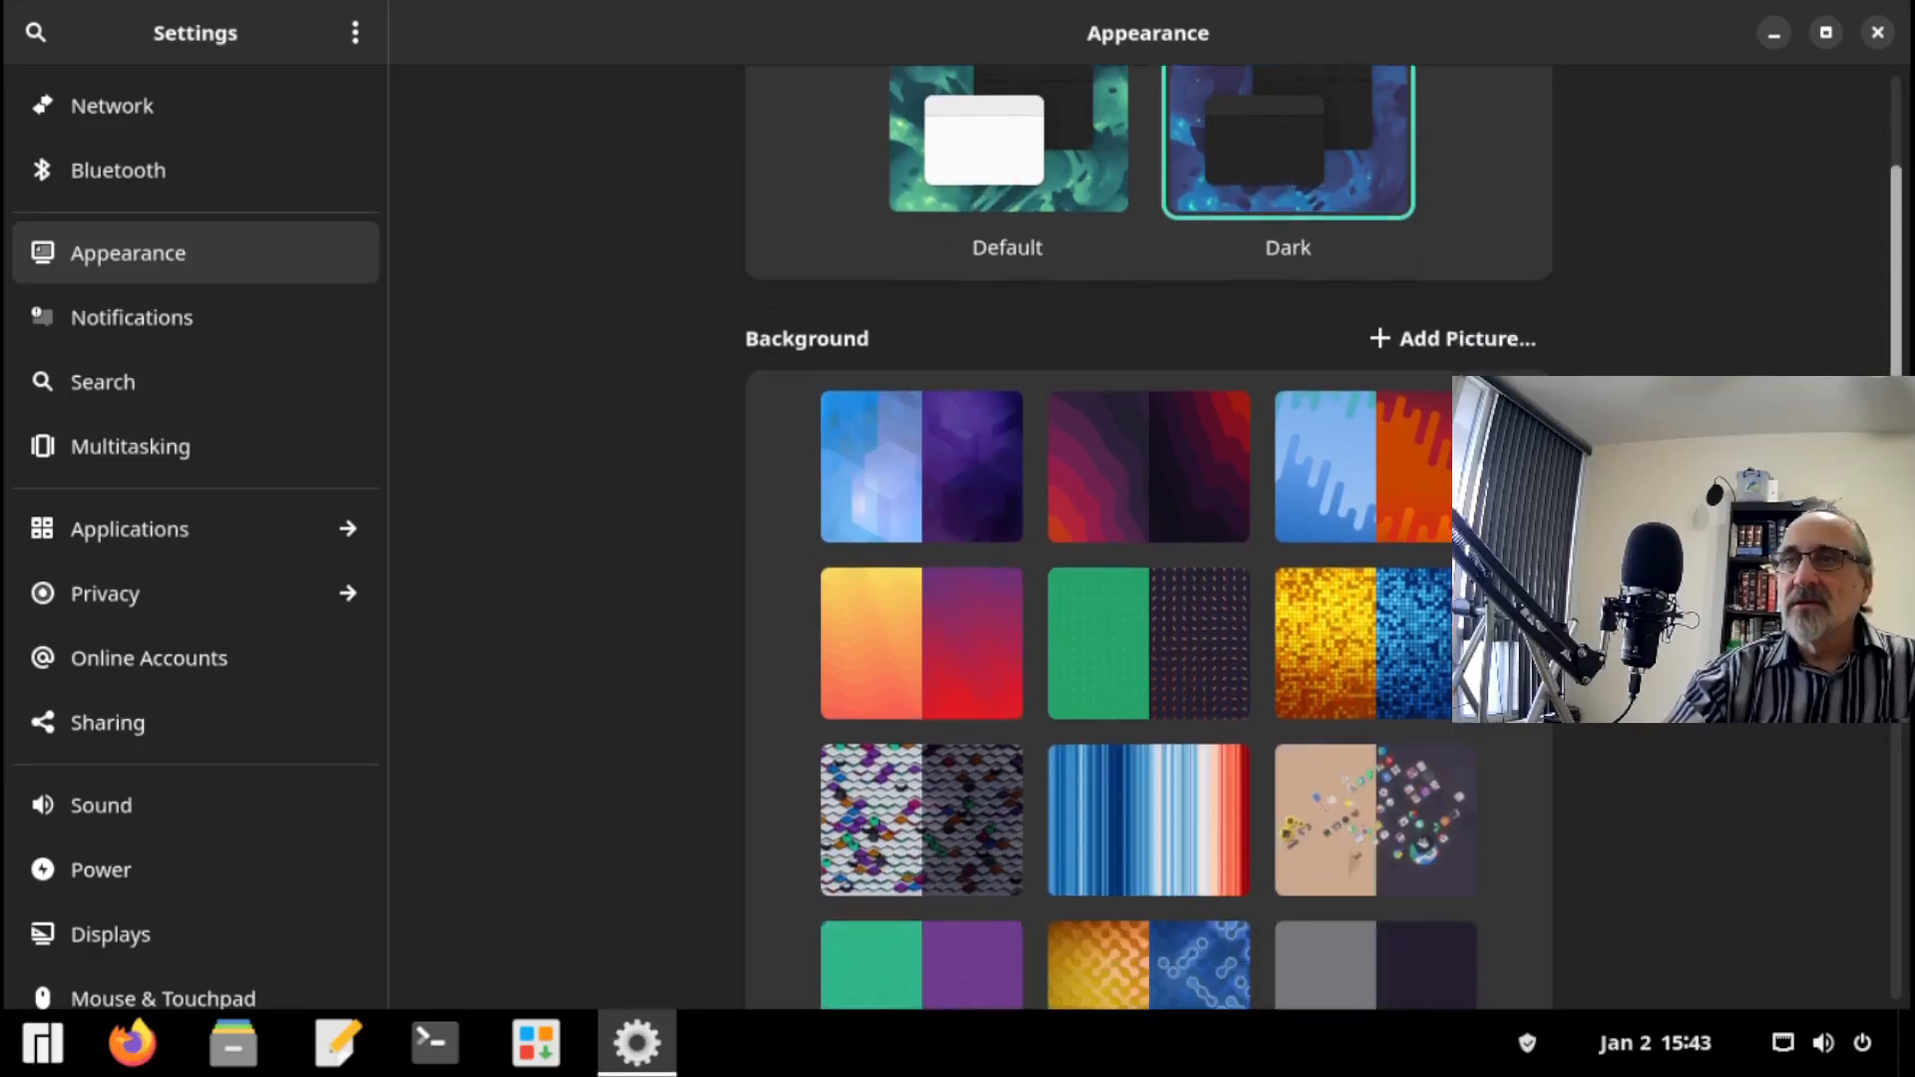
{"action": "scroll", "coordinate": [1410, 769], "scroll_direction": "down", "scroll_amount": 8}
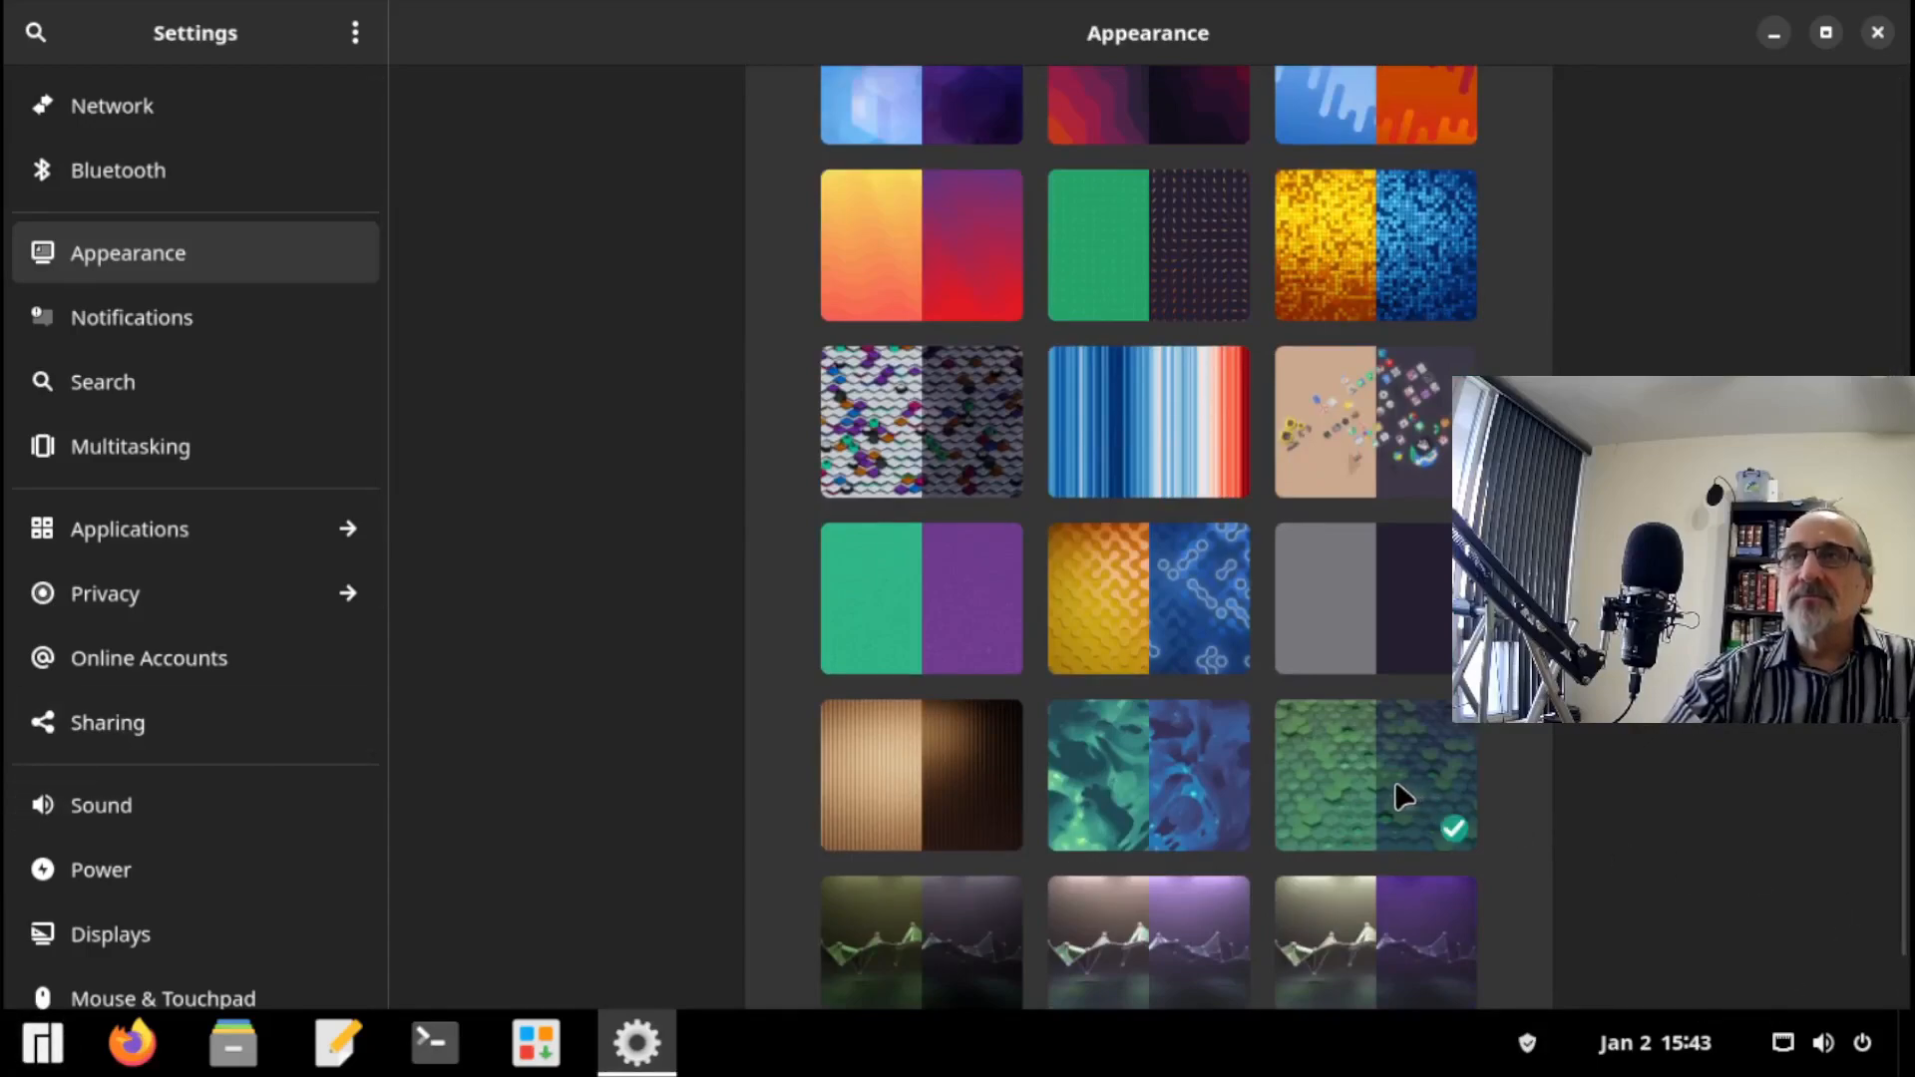
{"action": "left_click", "coordinate": [1774, 34]}
{"action": "left_click", "coordinate": [636, 1042]}
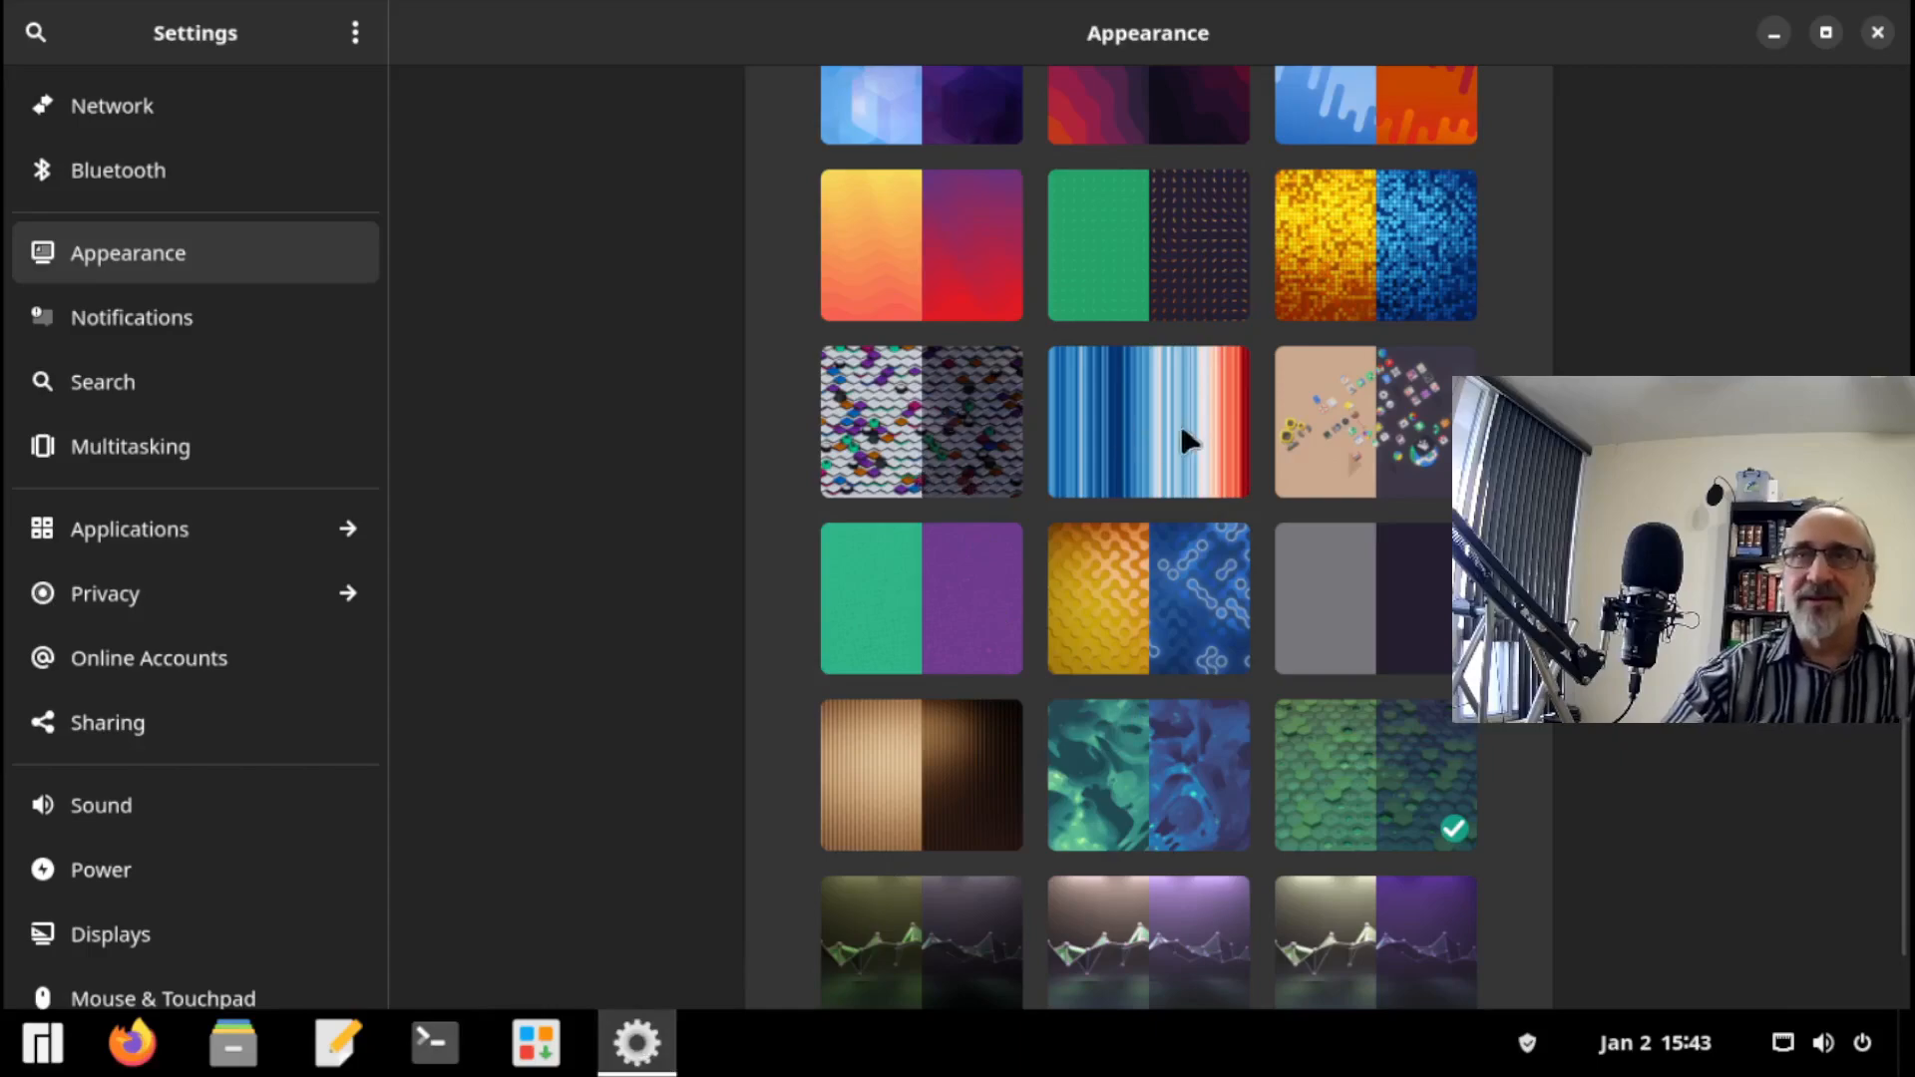
Change the desktop background to the wallpaper with the green polygon mesh on a dark grey backdrop.
{"action": "scroll", "coordinate": [1235, 536], "scroll_direction": "down", "scroll_amount": 2}
{"action": "scroll", "coordinate": [1237, 544], "scroll_direction": "up", "scroll_amount": 6}
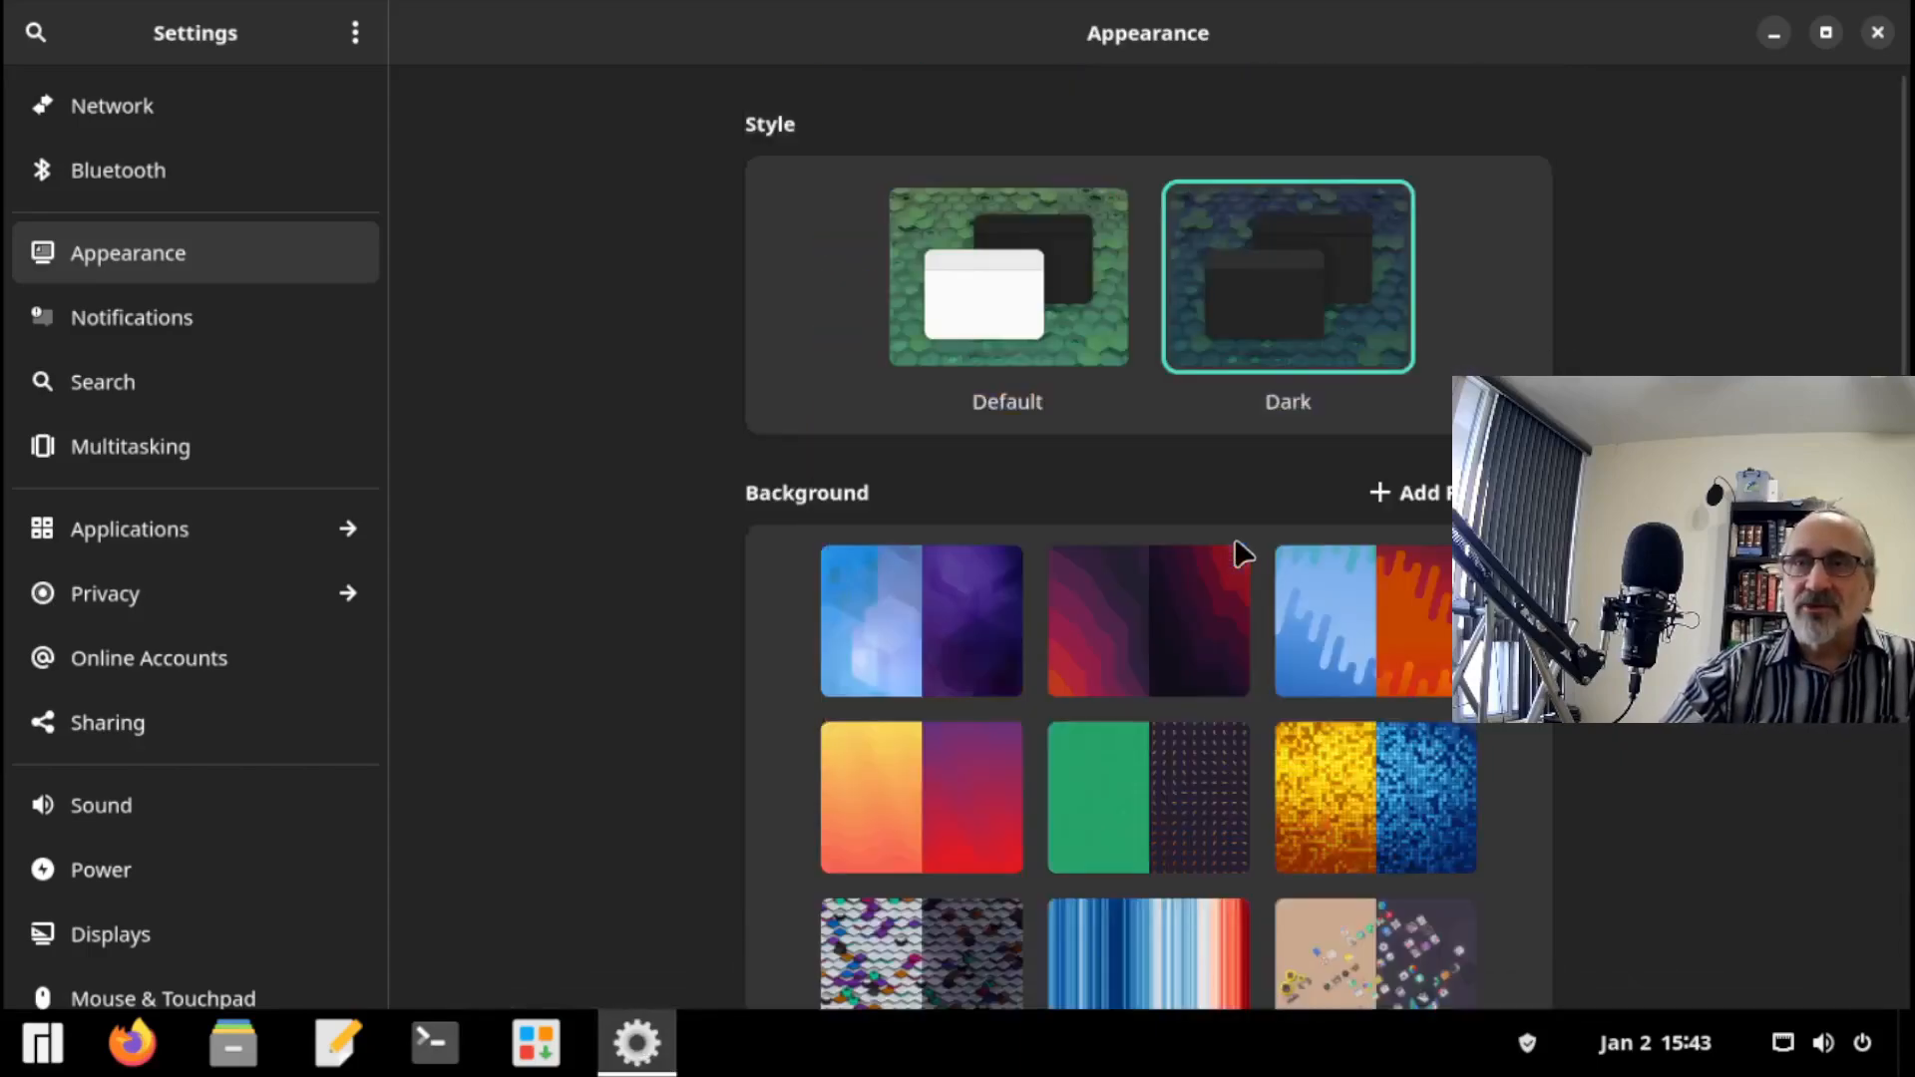
{"action": "scroll", "coordinate": [1233, 547], "scroll_direction": "down", "scroll_amount": 6}
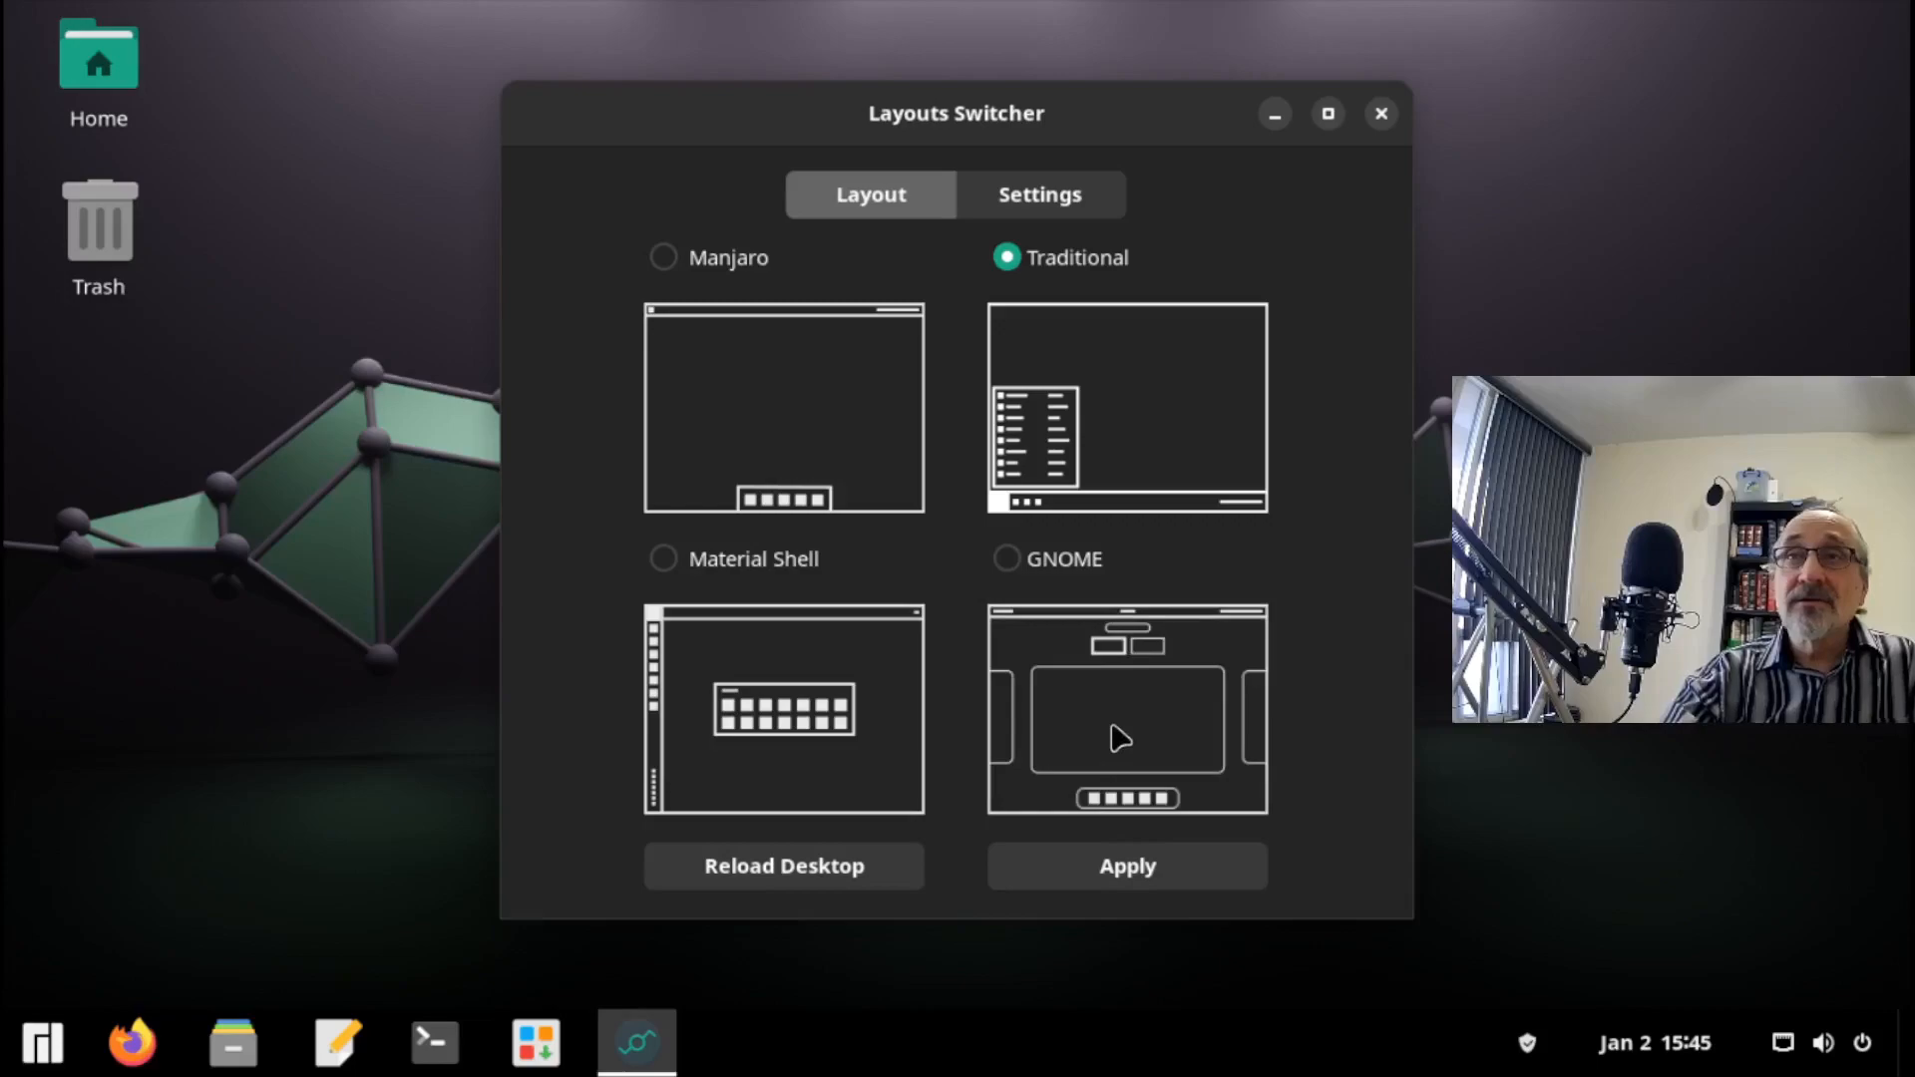
Apply the Manjaro desktop layout in Layouts Switcher and close the switcher.
{"action": "left_click", "coordinate": [663, 257]}
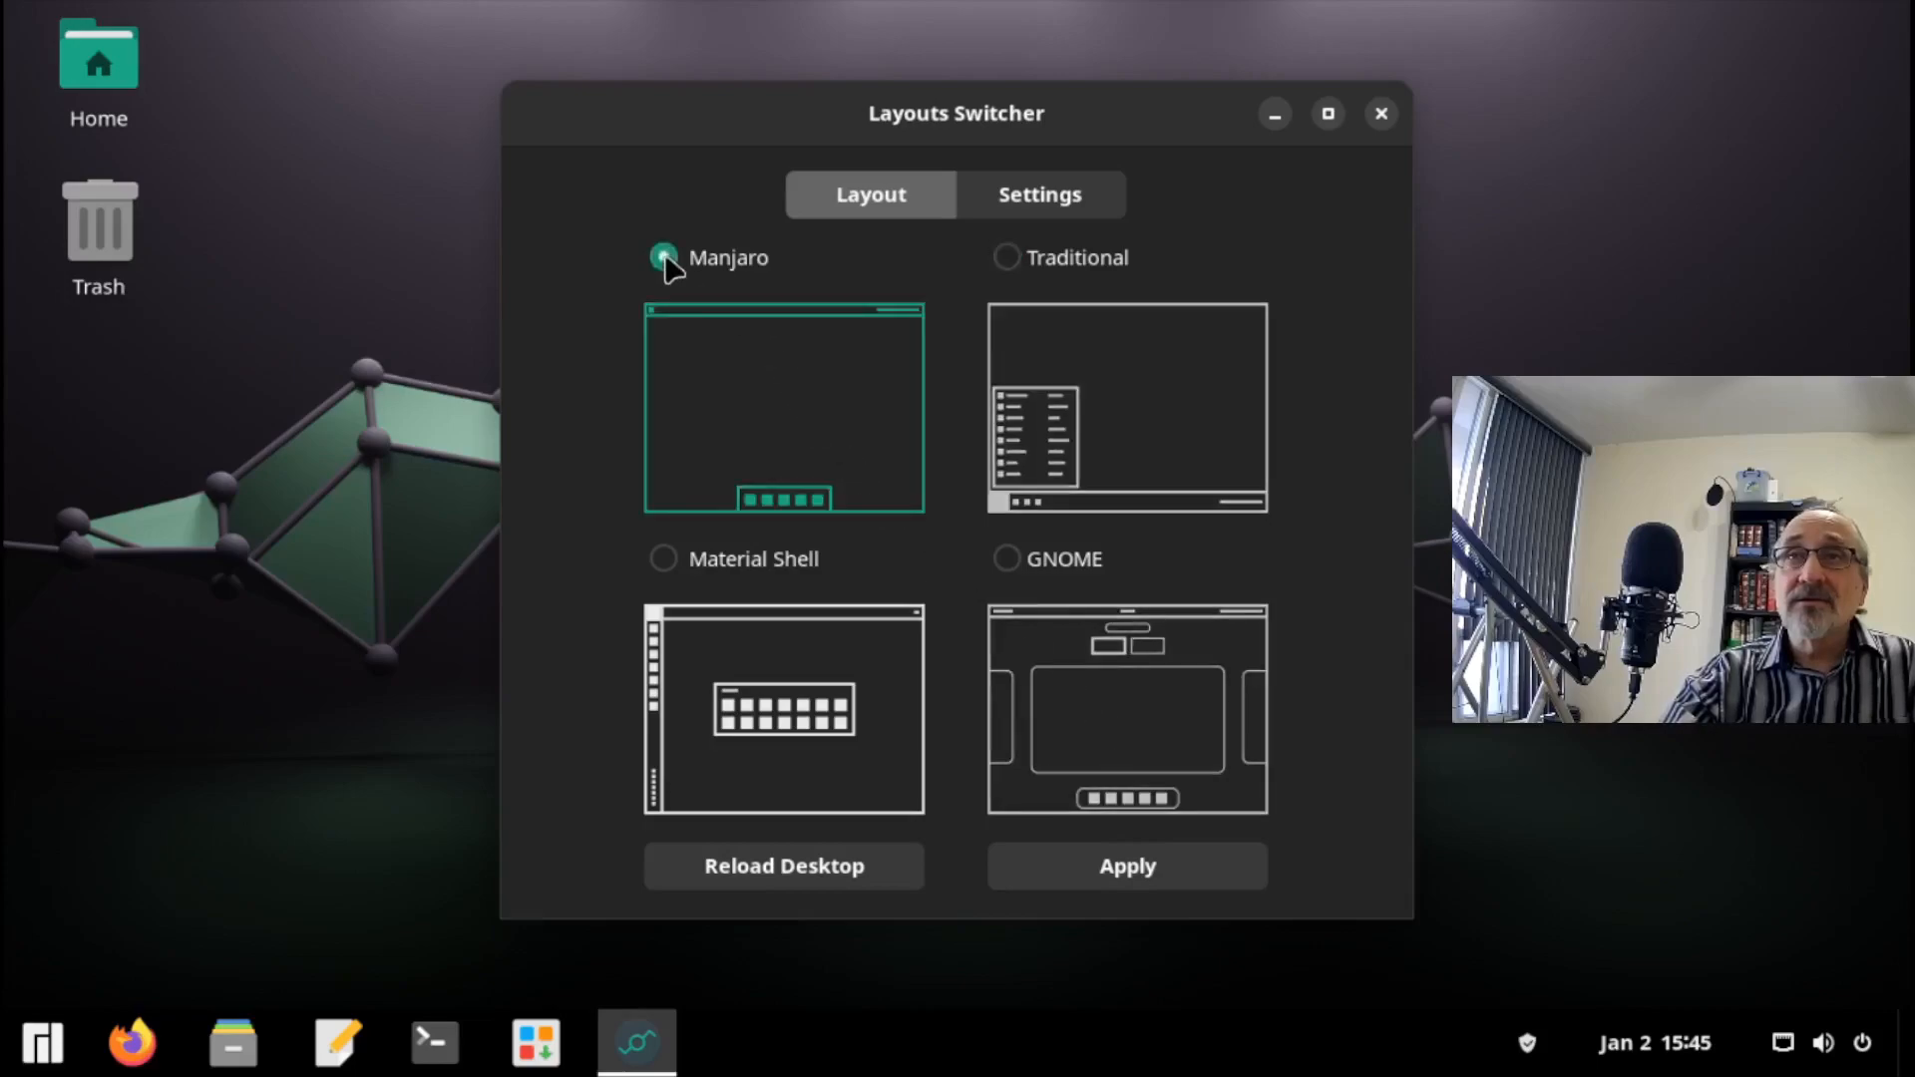
{"action": "left_click", "coordinate": [1155, 878]}
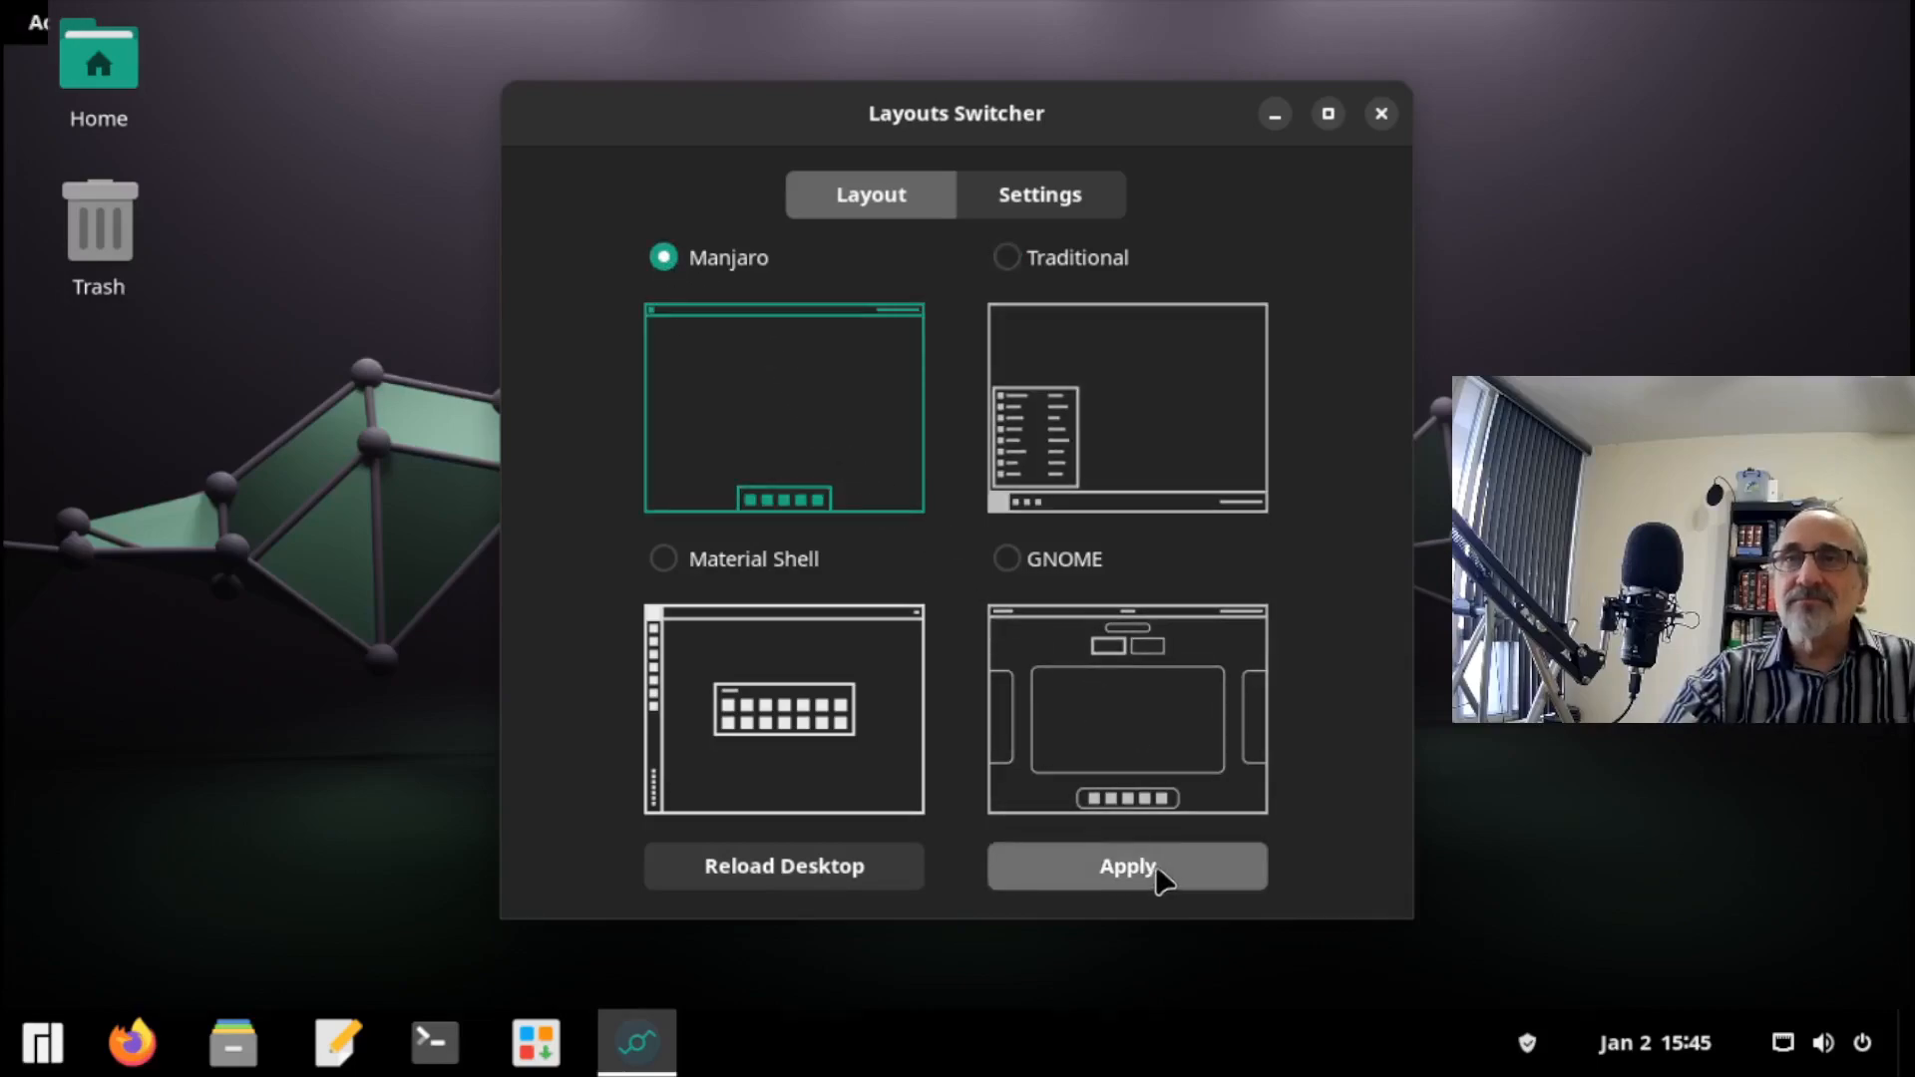
{"action": "left_click", "coordinate": [1392, 107]}
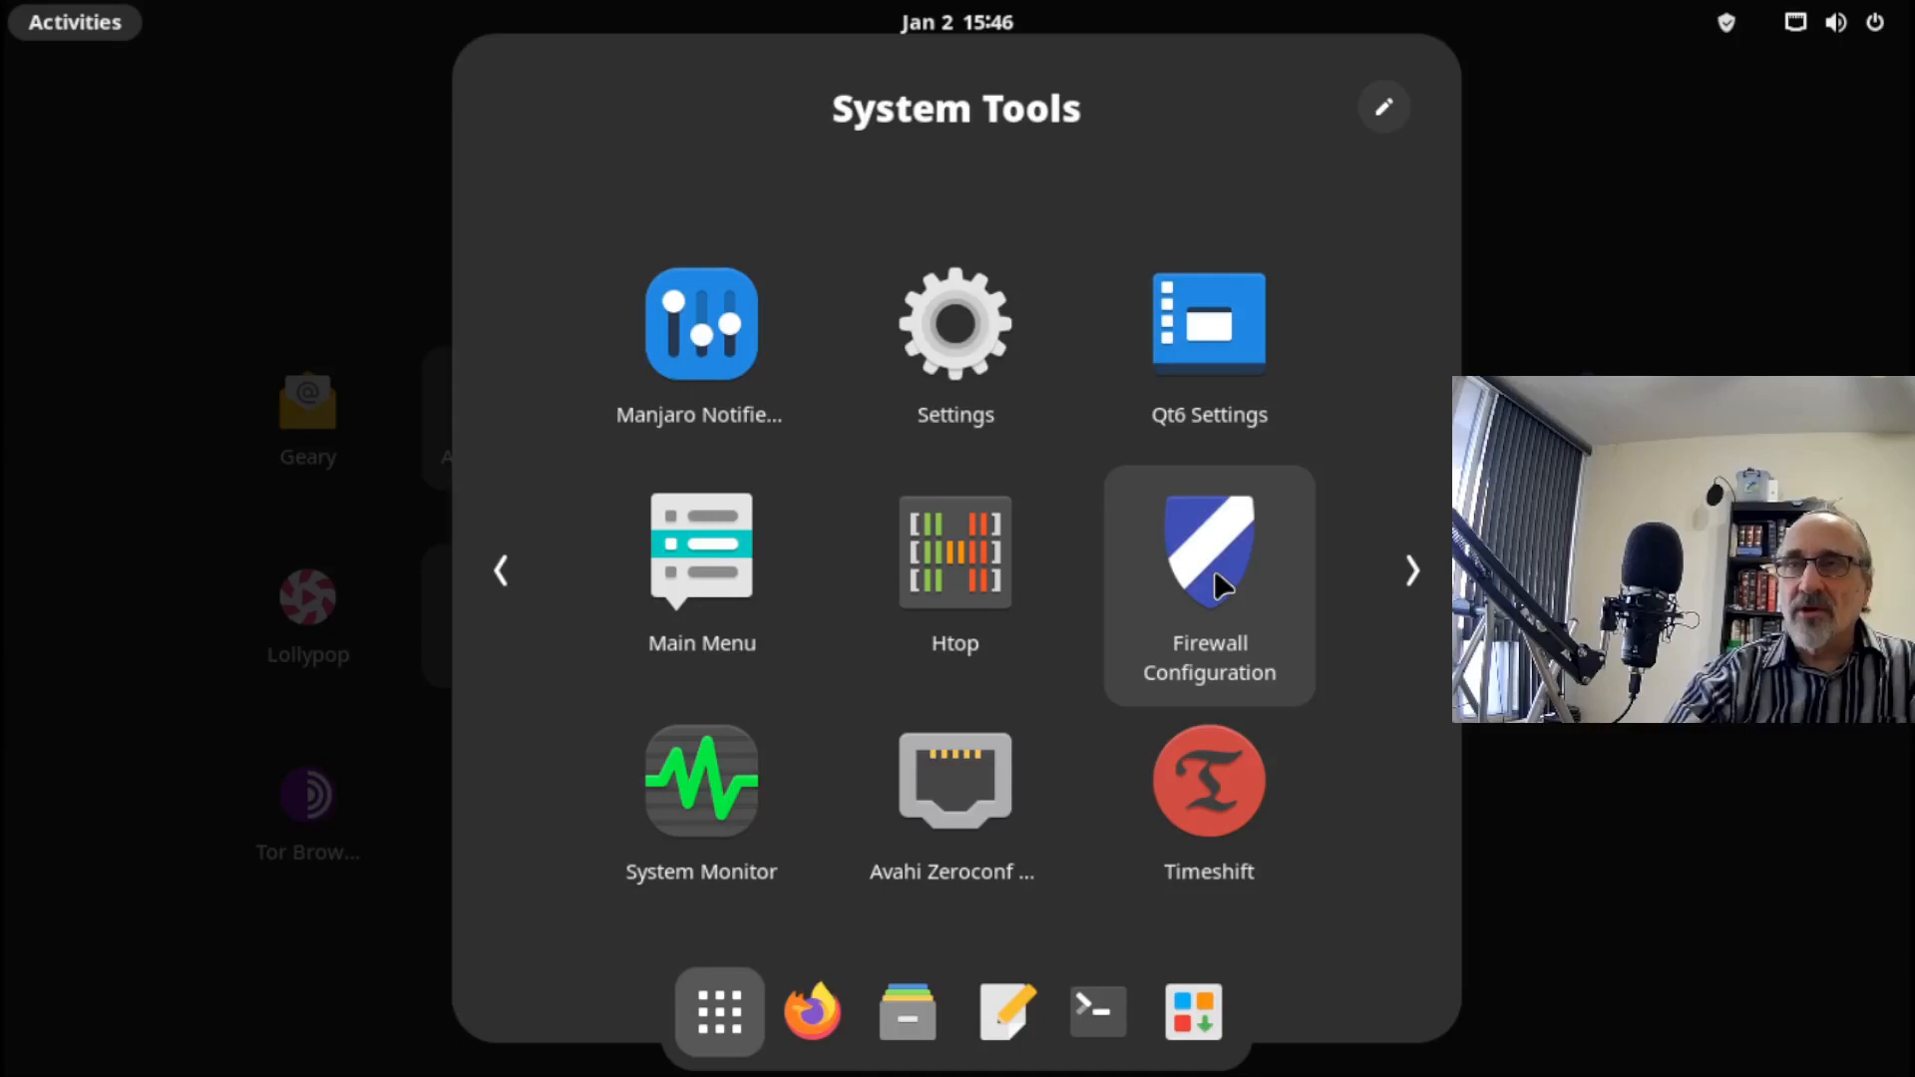
Launch Firewall Configuration from System Tools, authenticate with the account password, enable the firewall for the Home profile, and close it.
{"action": "left_click", "coordinate": [1222, 586]}
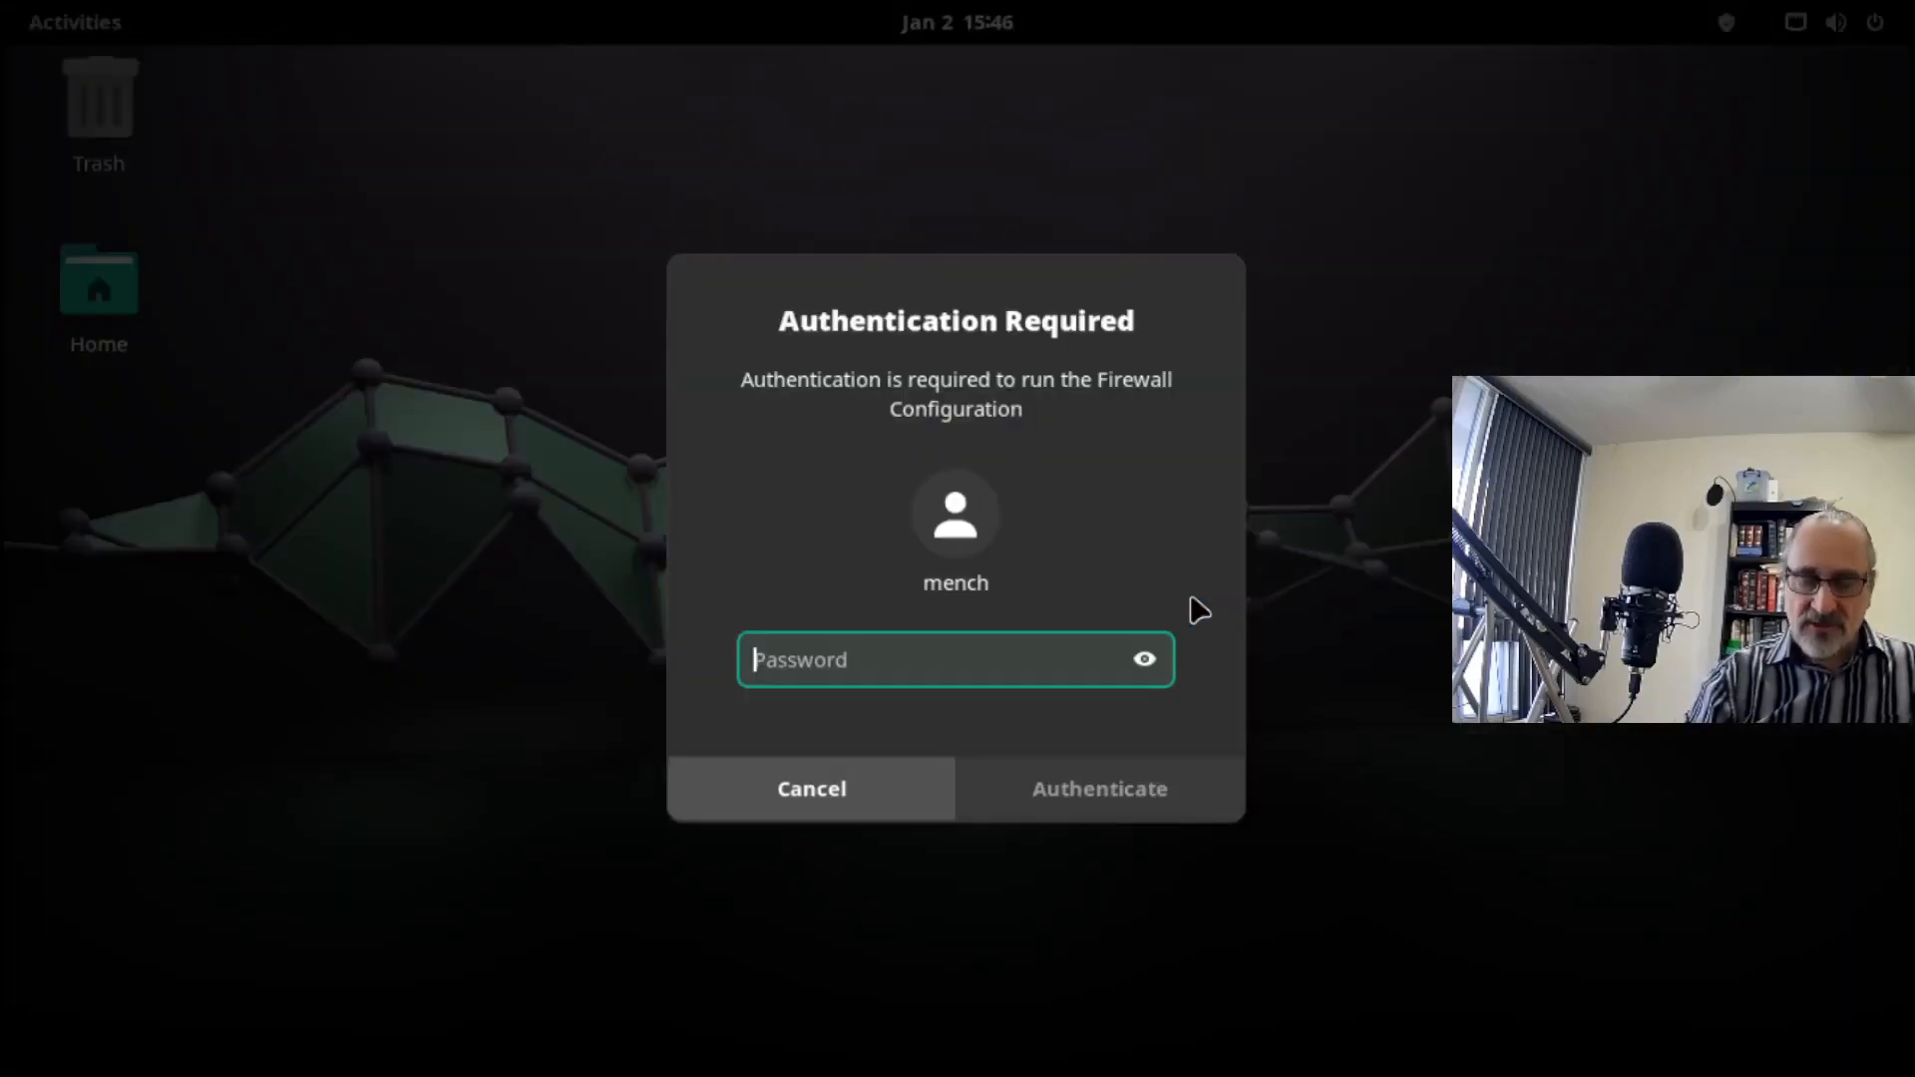
{"action": "type", "text": "••"}
{"action": "key", "text": "Return"}
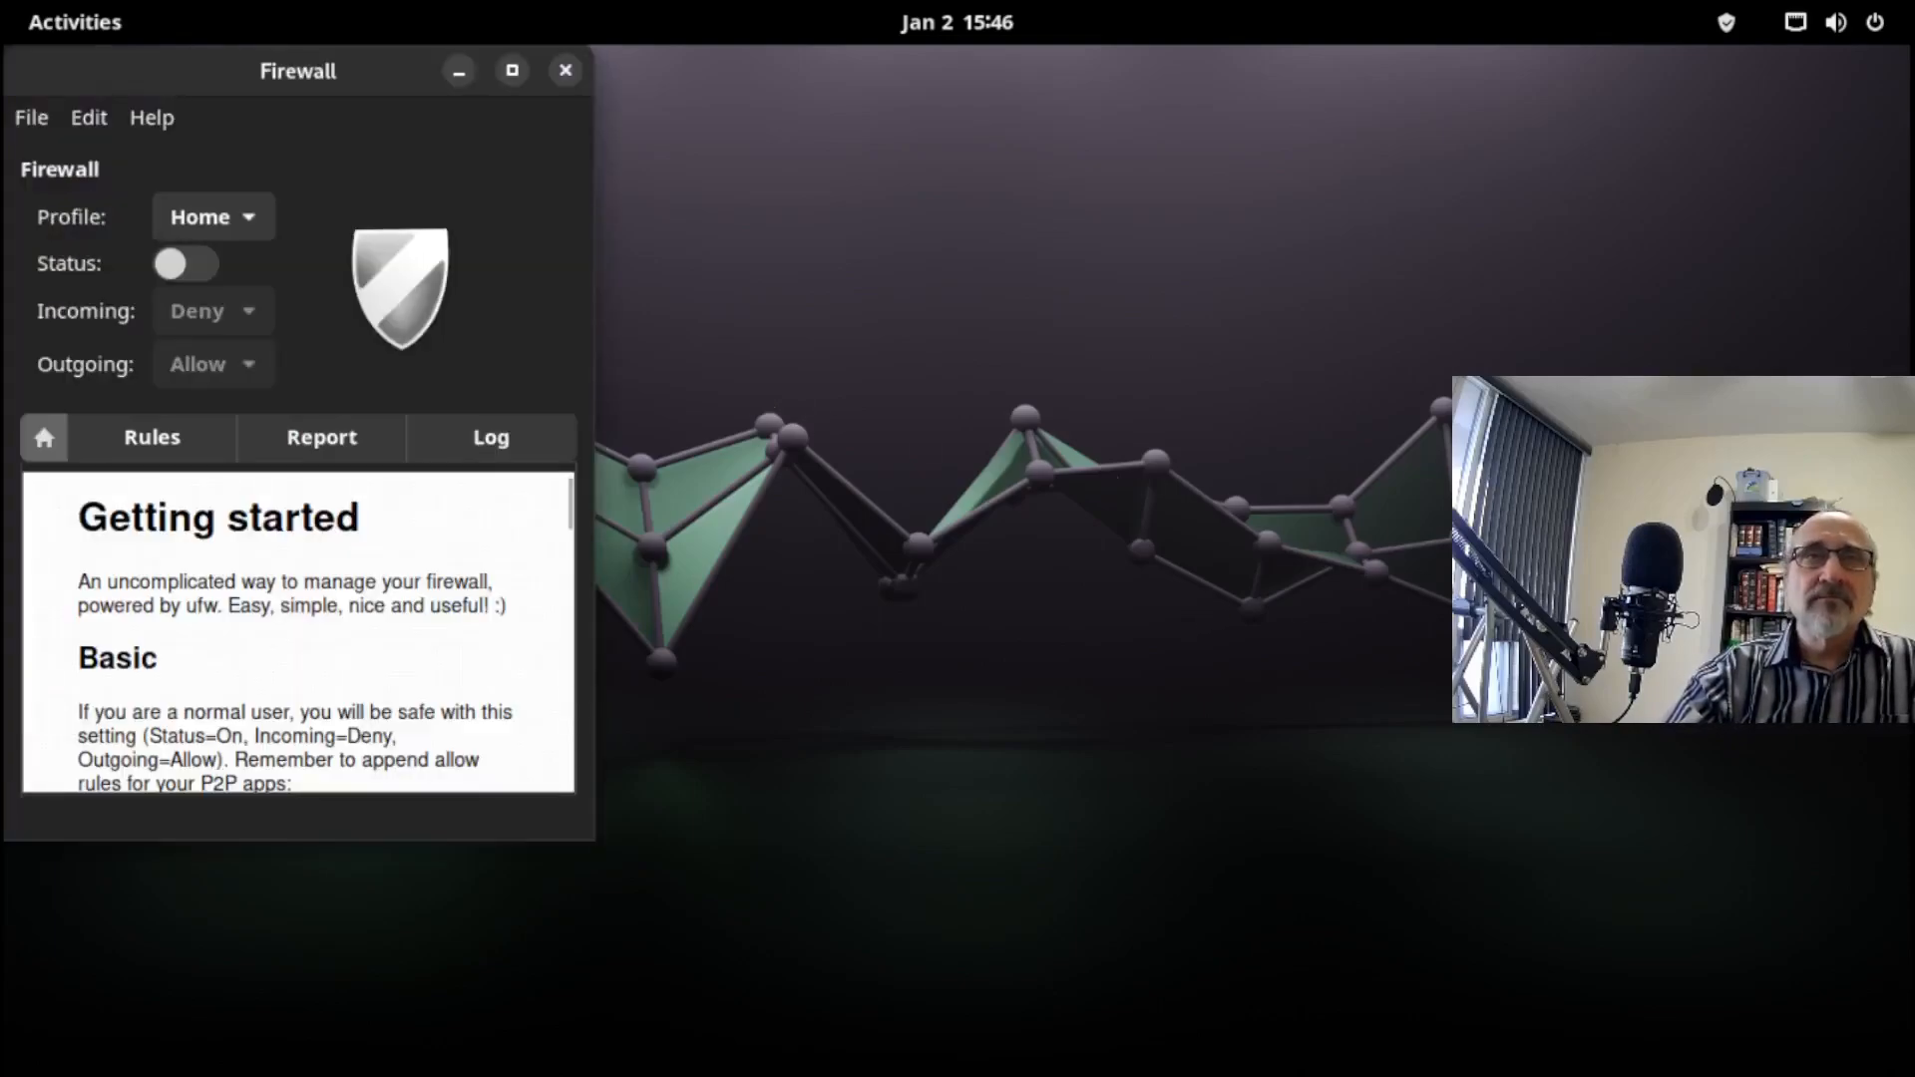
{"action": "left_click", "coordinate": [204, 269]}
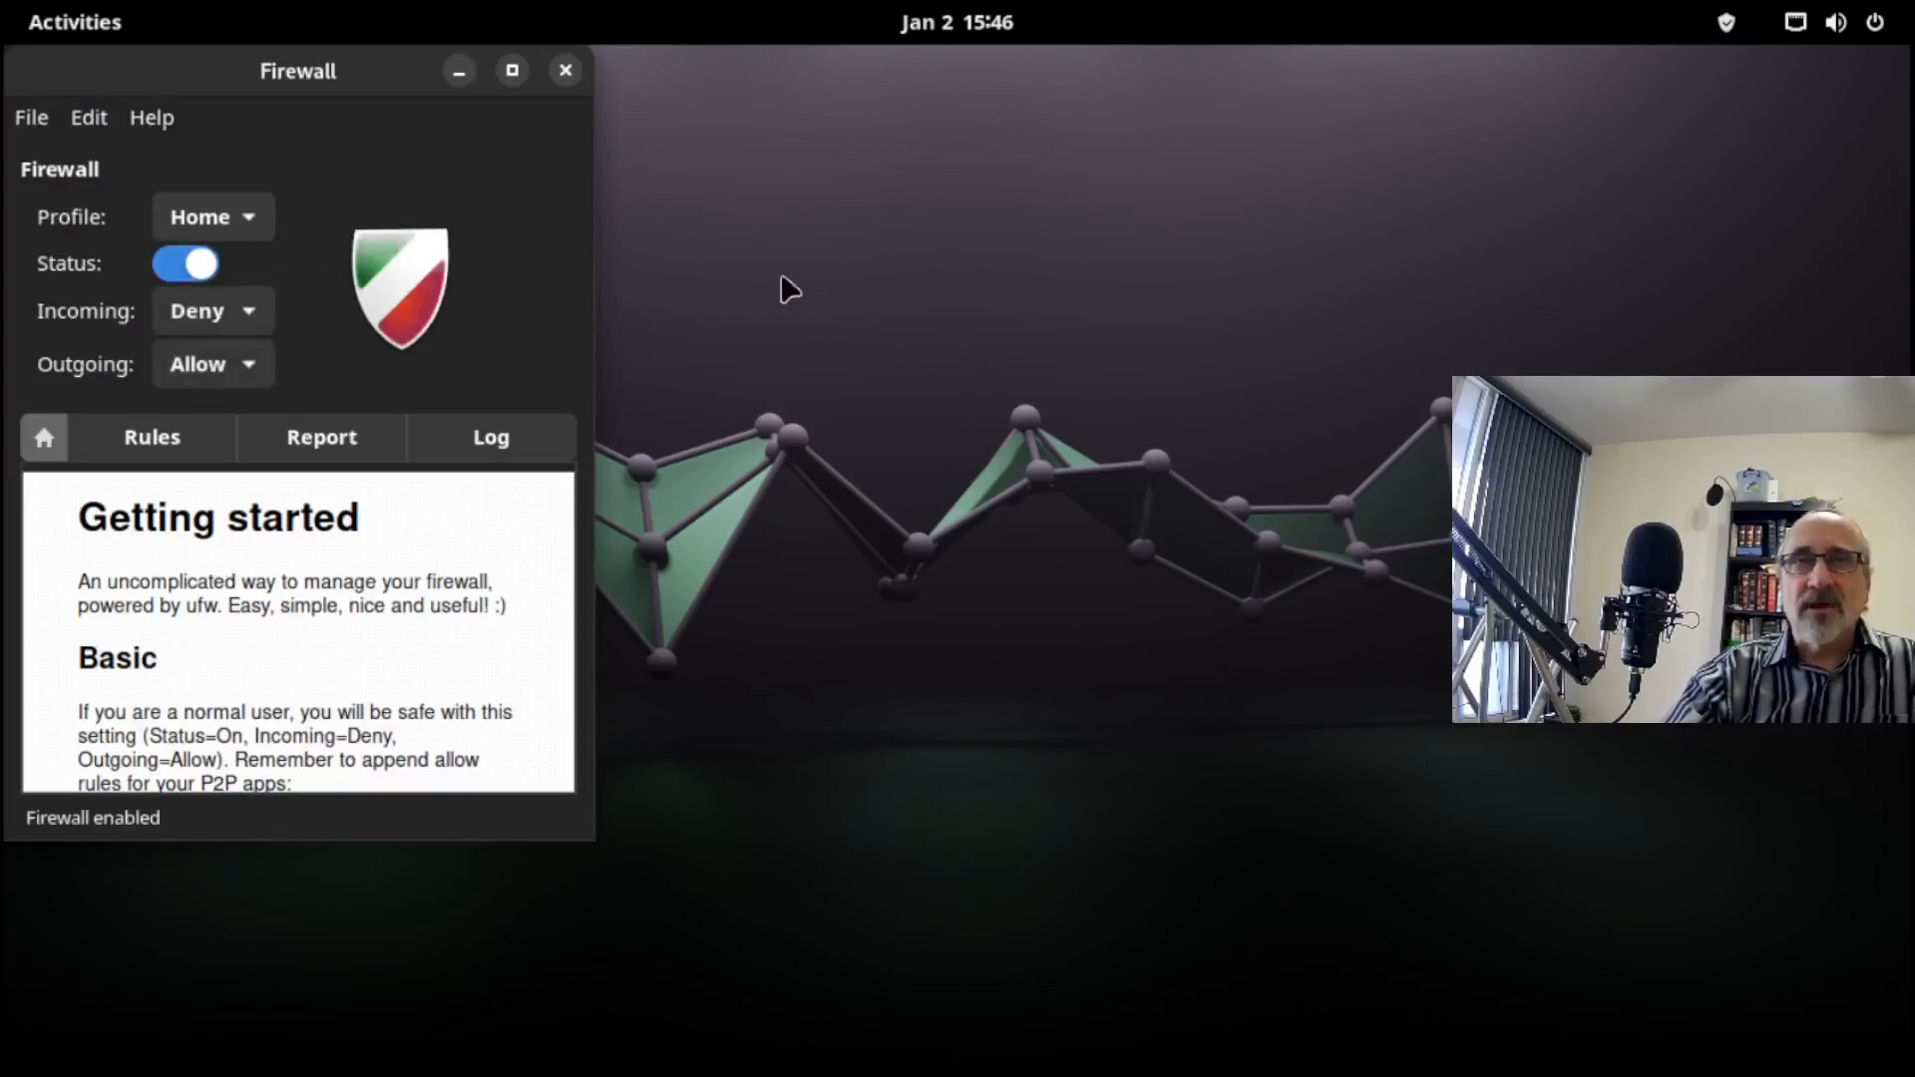
{"action": "left_click", "coordinate": [566, 71]}
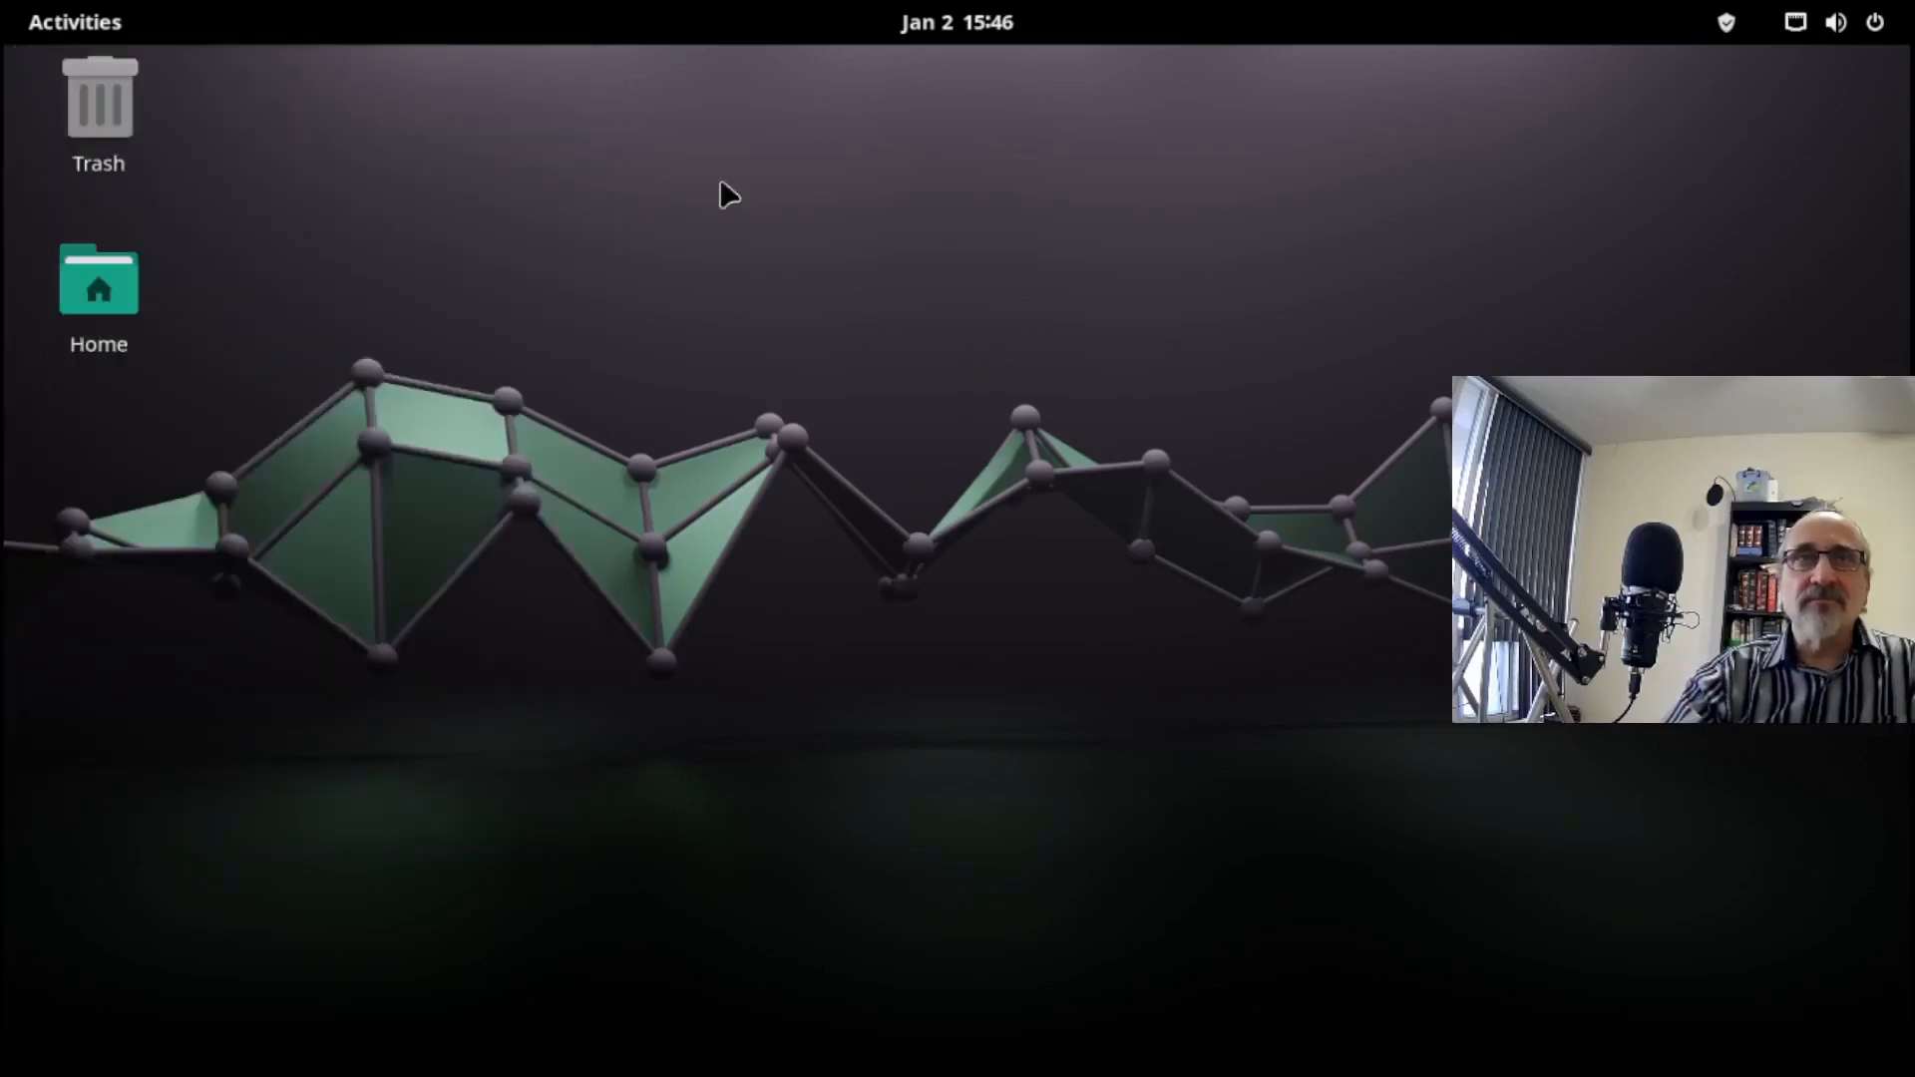
Launch Layouts Switcher from the applications overview, apply the GNOME desktop layout, and close the switcher.
{"action": "left_click", "coordinate": [95, 22]}
{"action": "left_click", "coordinate": [741, 993]}
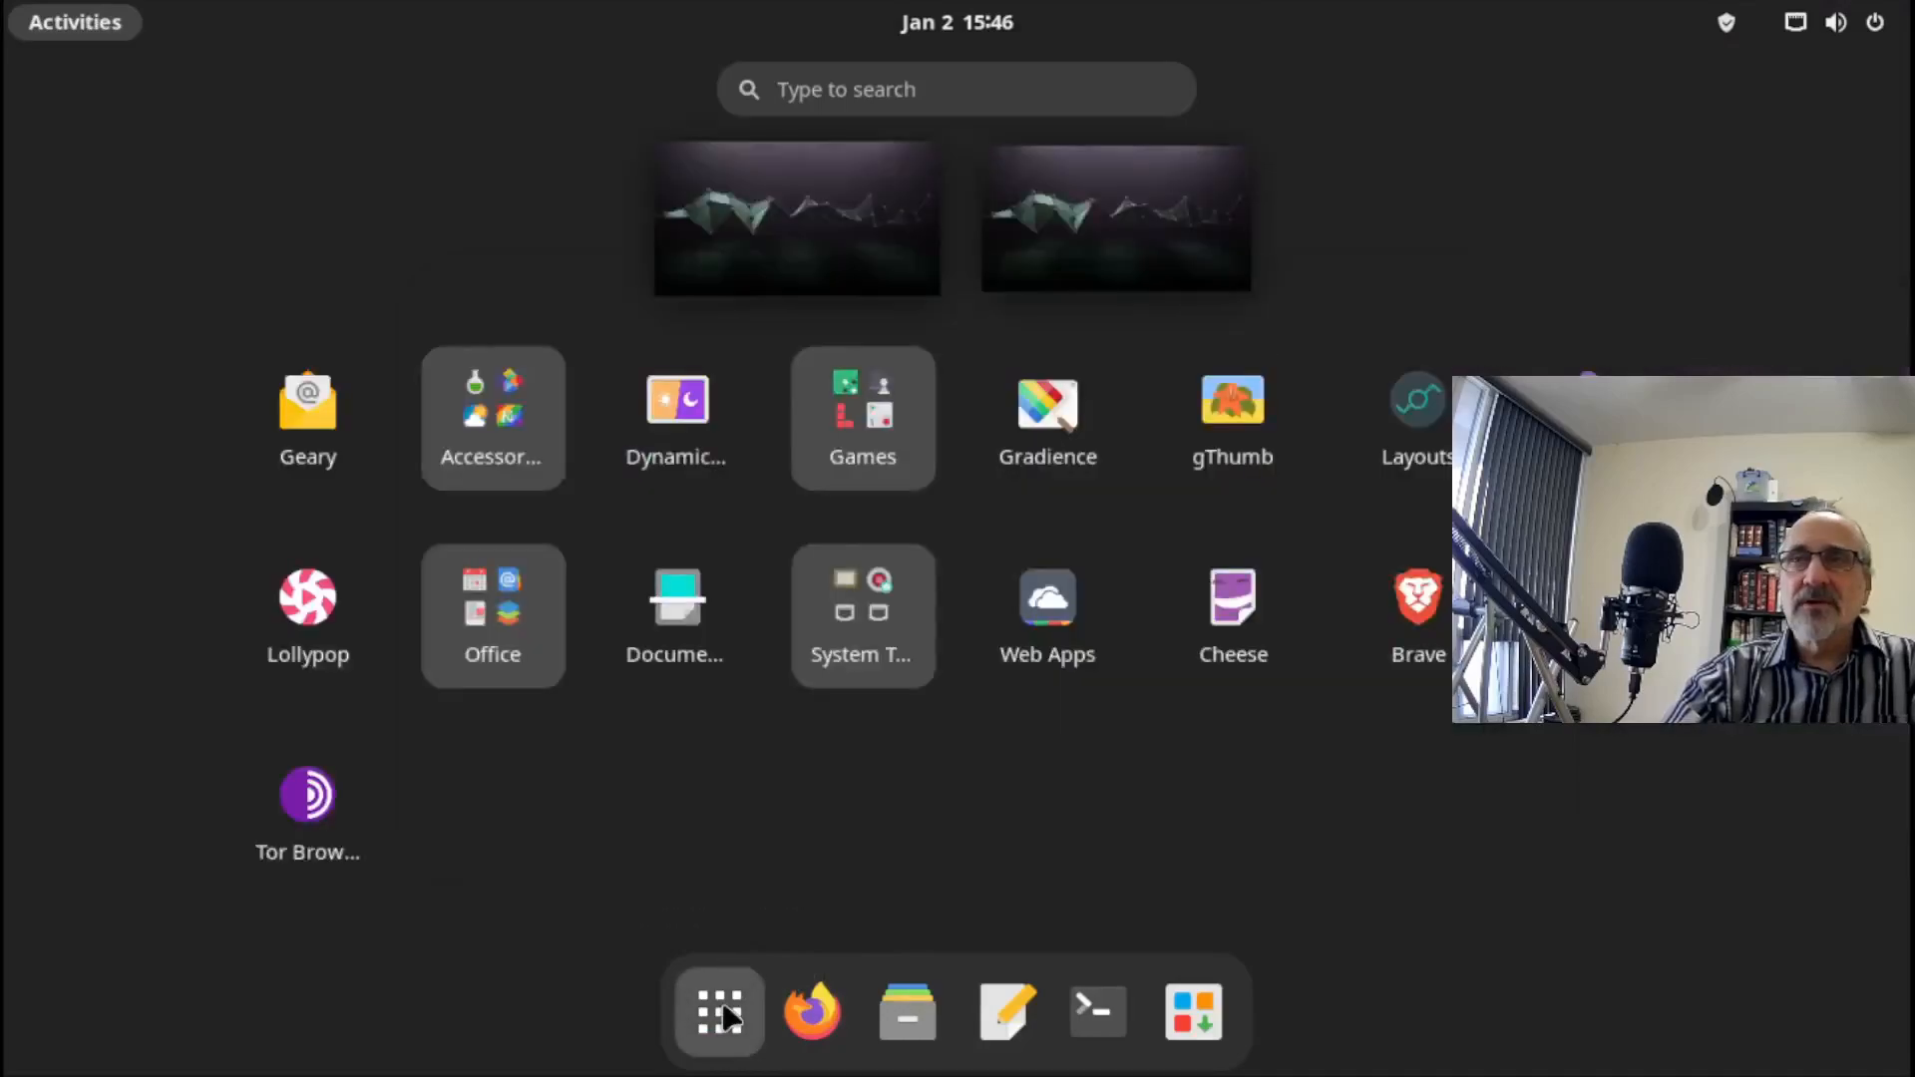
{"action": "left_click", "coordinate": [1419, 464]}
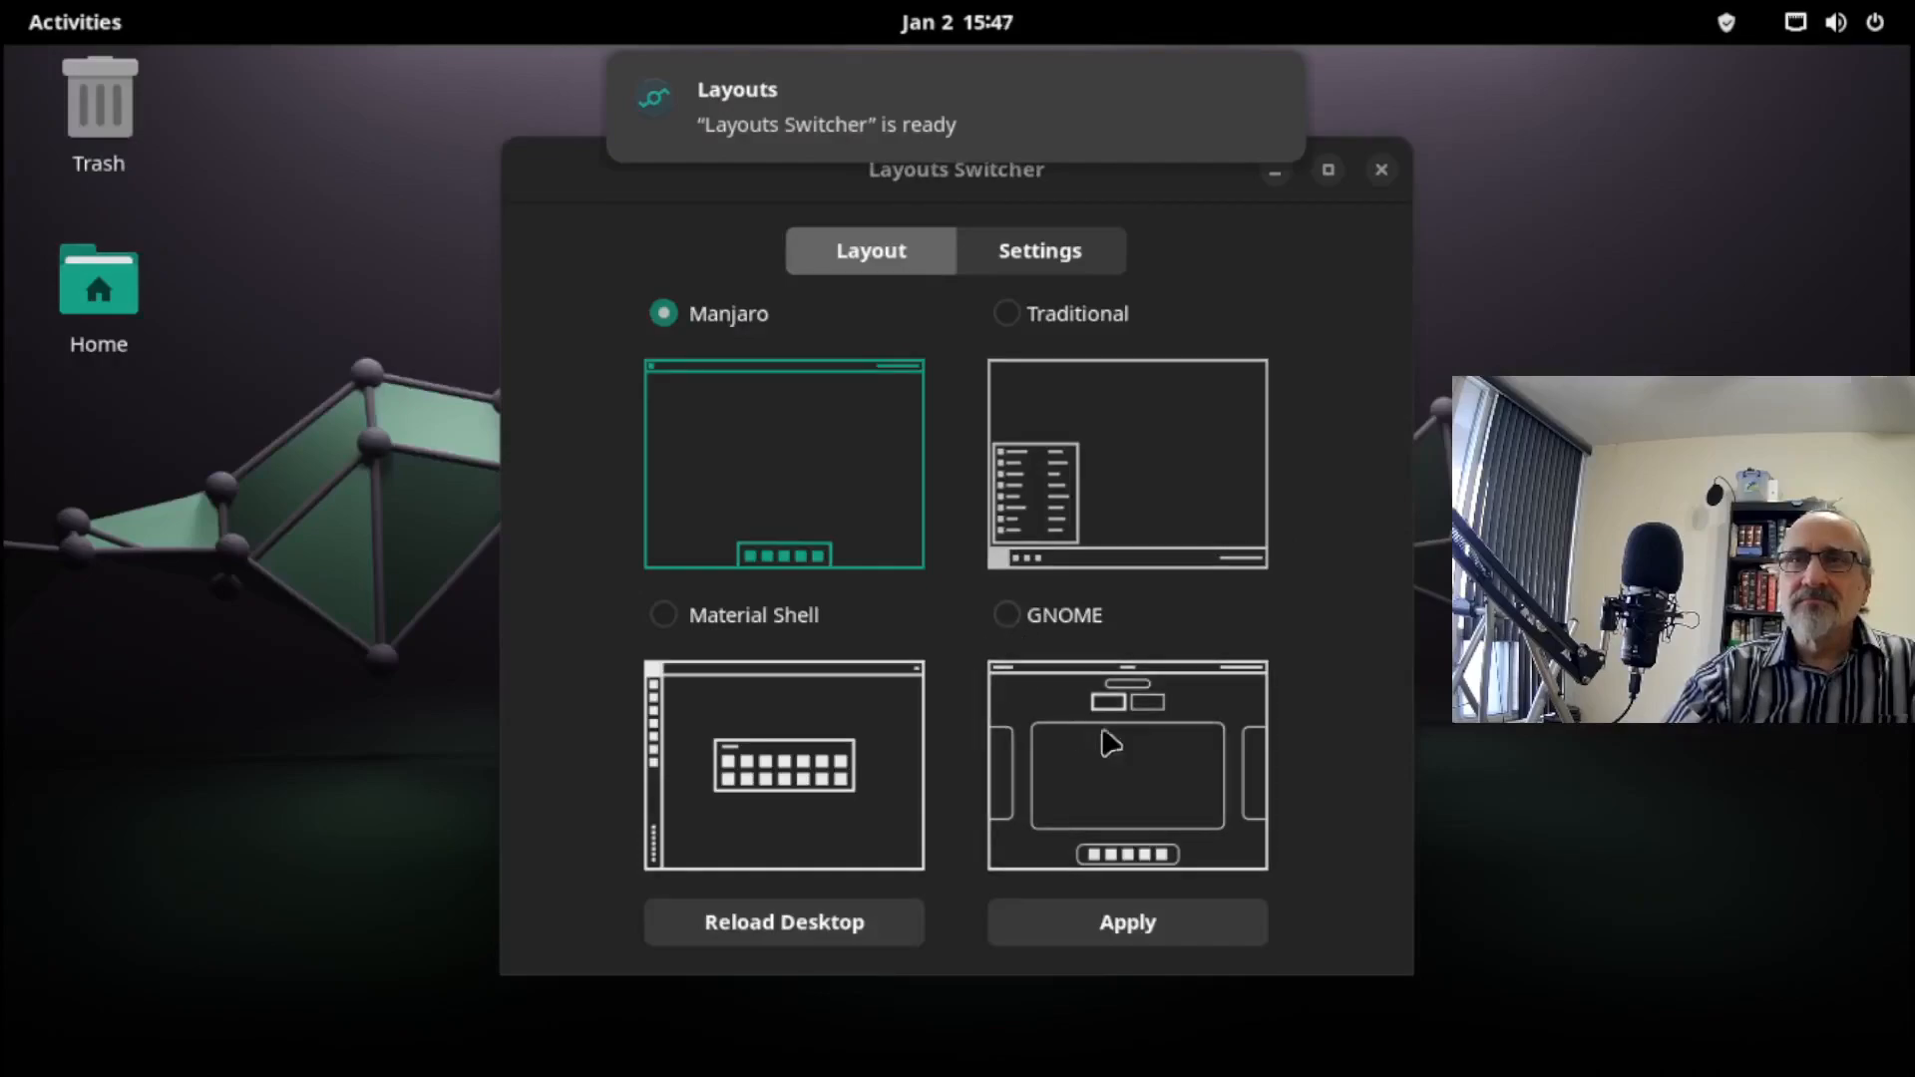
{"action": "left_click", "coordinate": [1117, 795]}
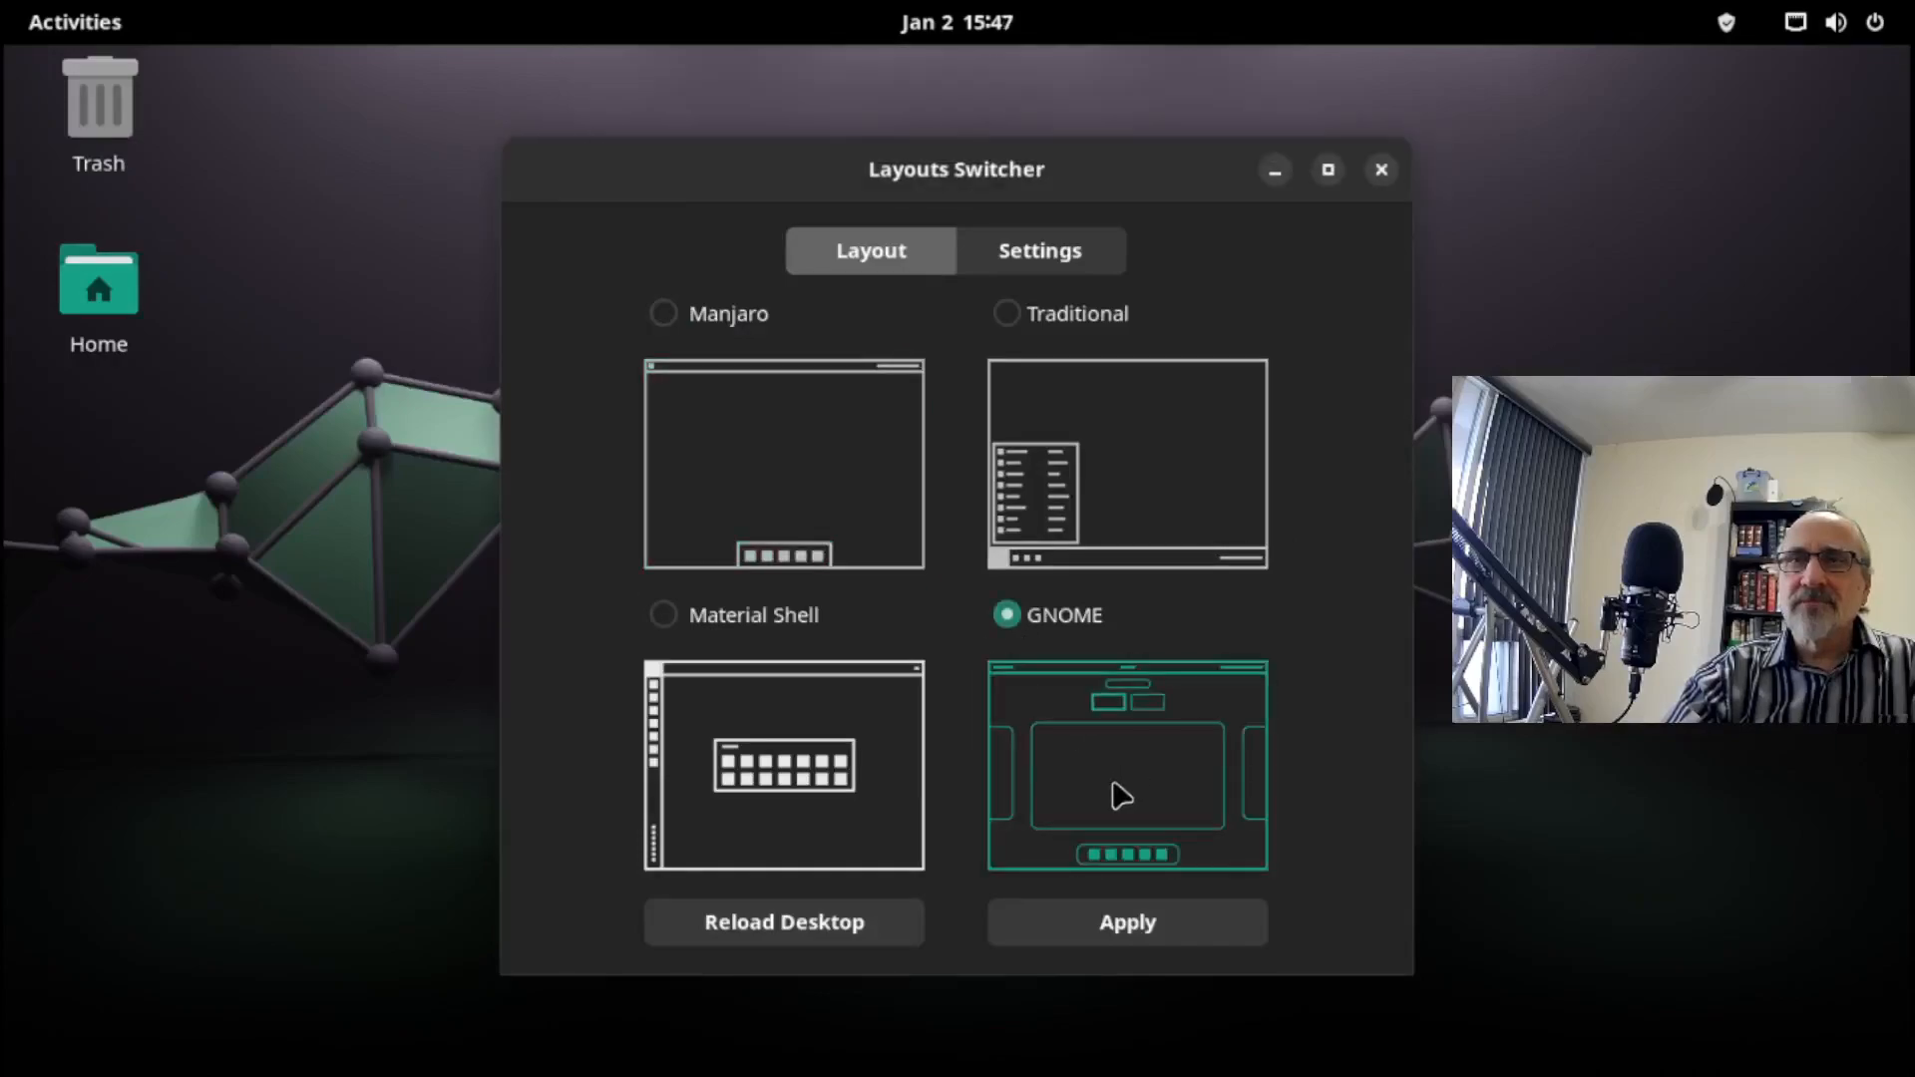
{"action": "left_click", "coordinate": [1128, 933]}
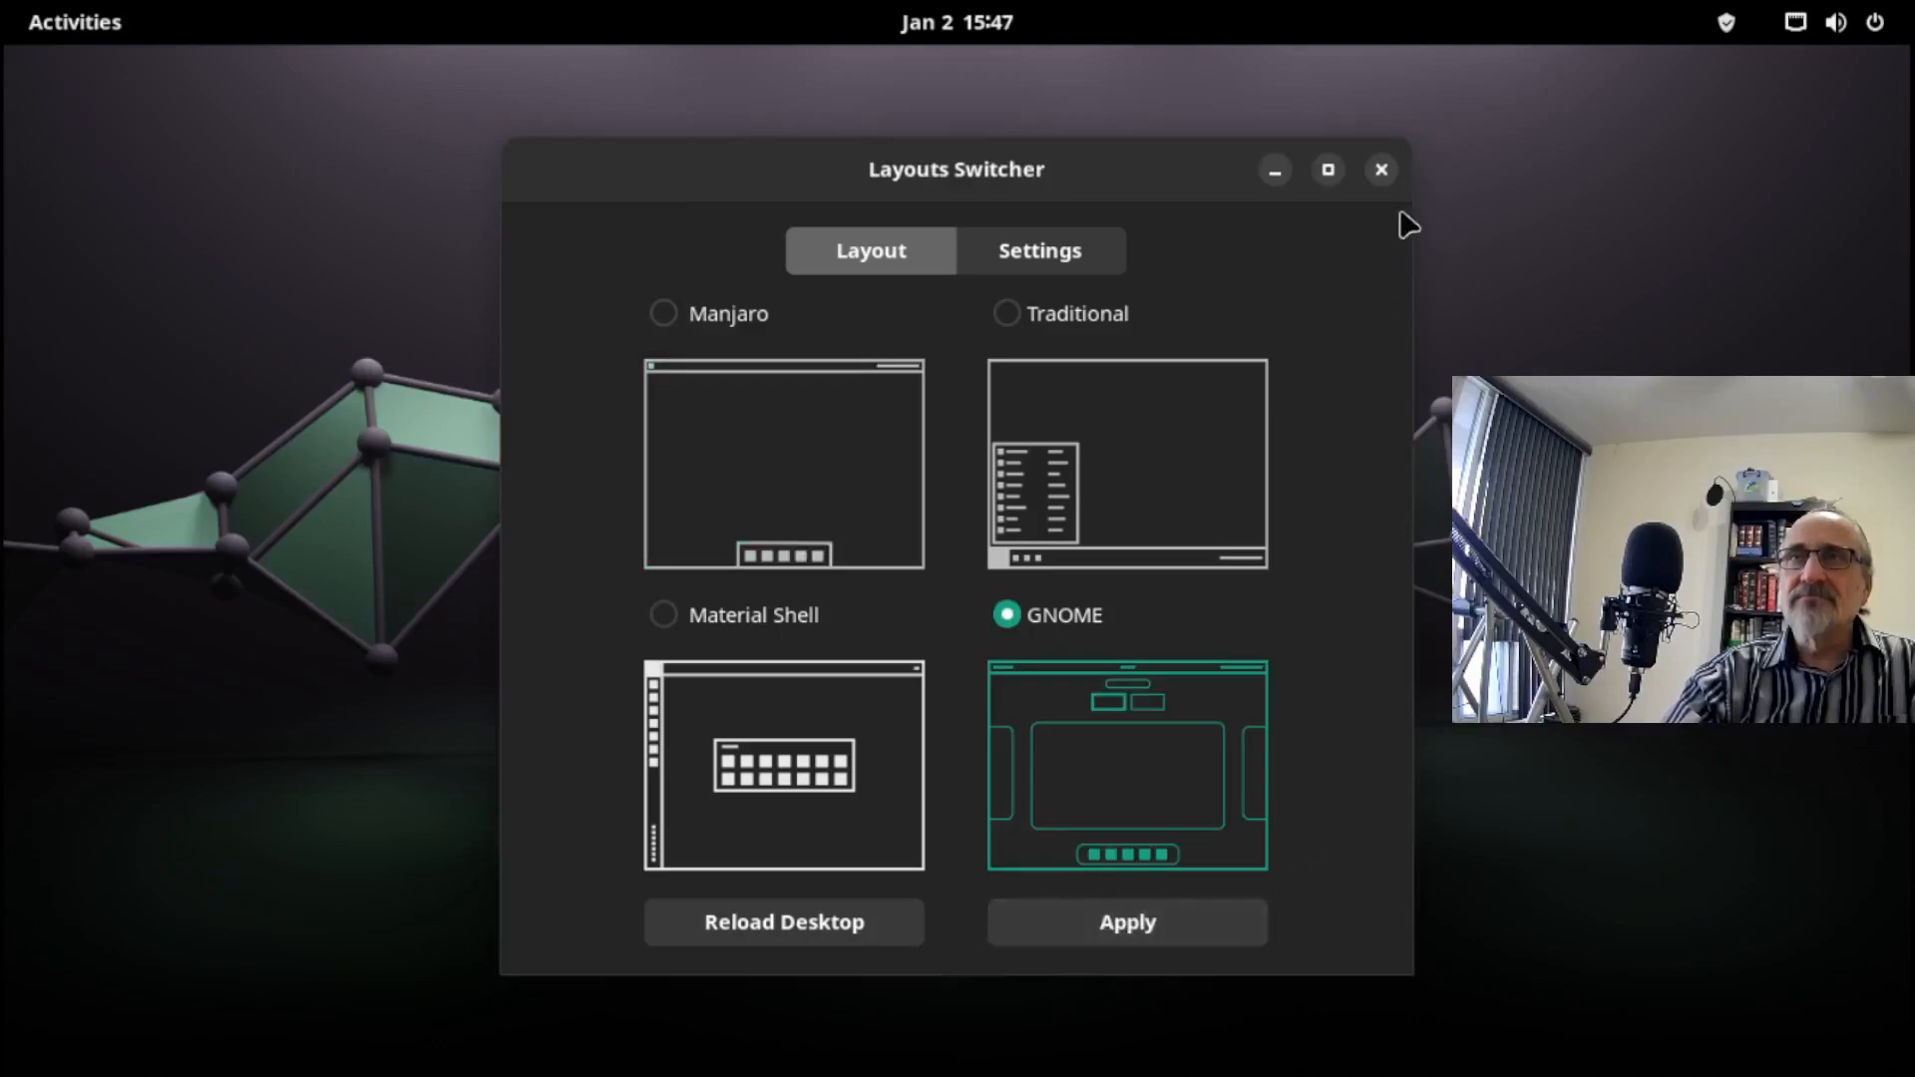
{"action": "left_click", "coordinate": [1382, 169]}
Turn off Dark Mode in the system quick settings.
{"action": "left_click", "coordinate": [1835, 22]}
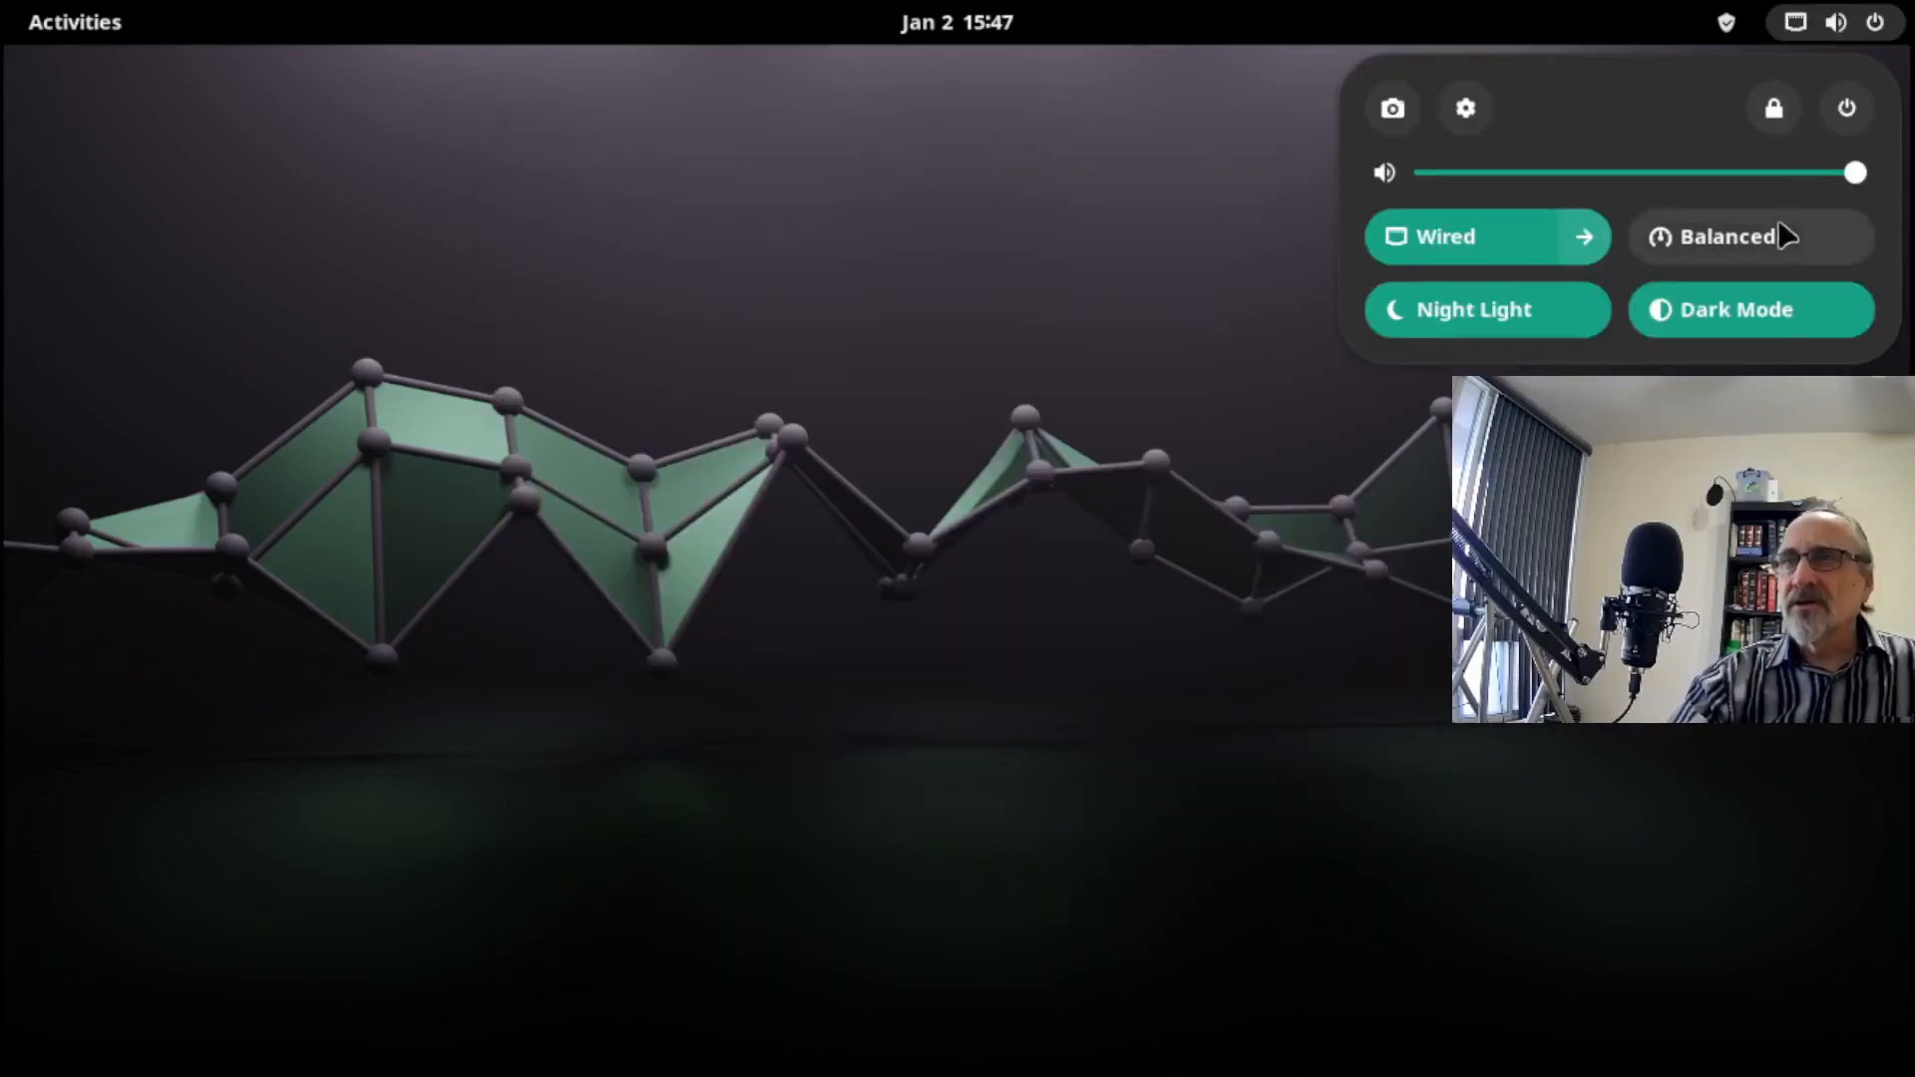
{"action": "left_click", "coordinate": [1744, 317]}
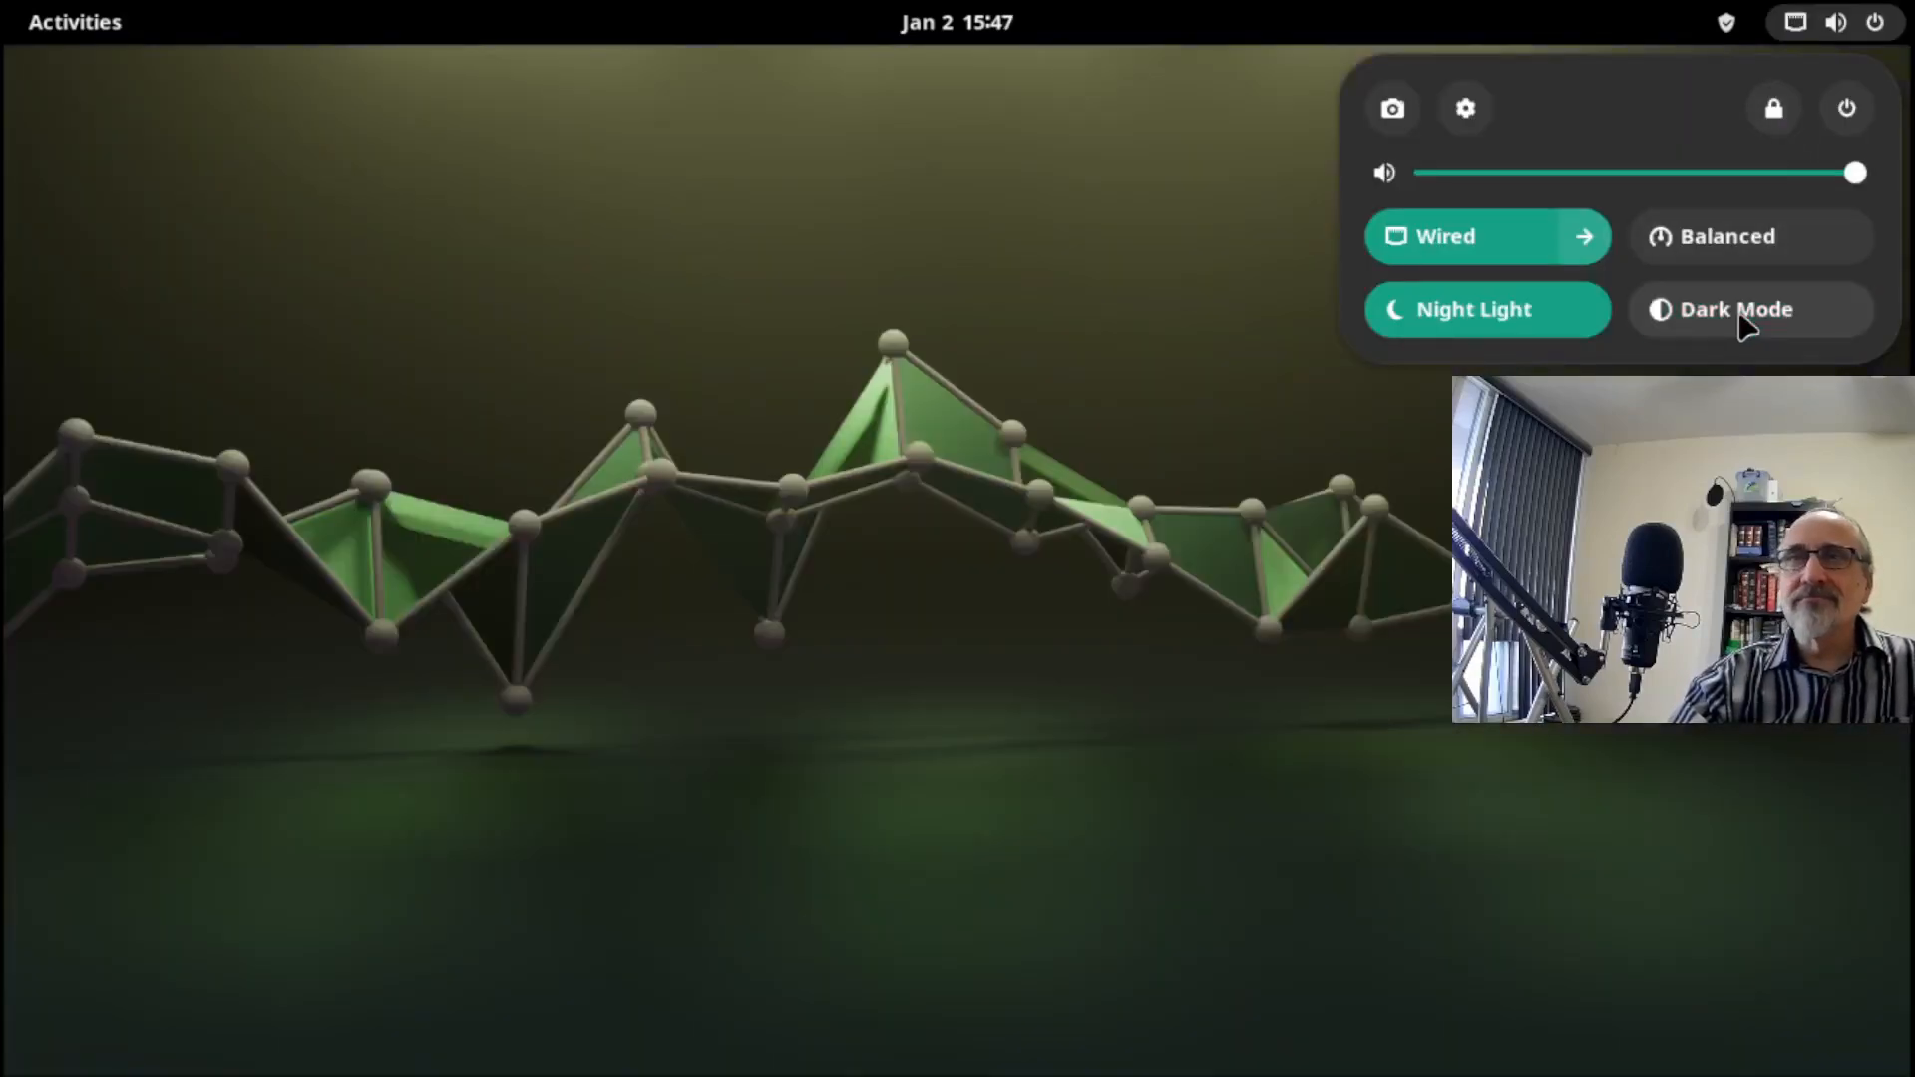
Turn Dark Mode back on in the system quick settings.
{"action": "left_click", "coordinate": [1743, 317]}
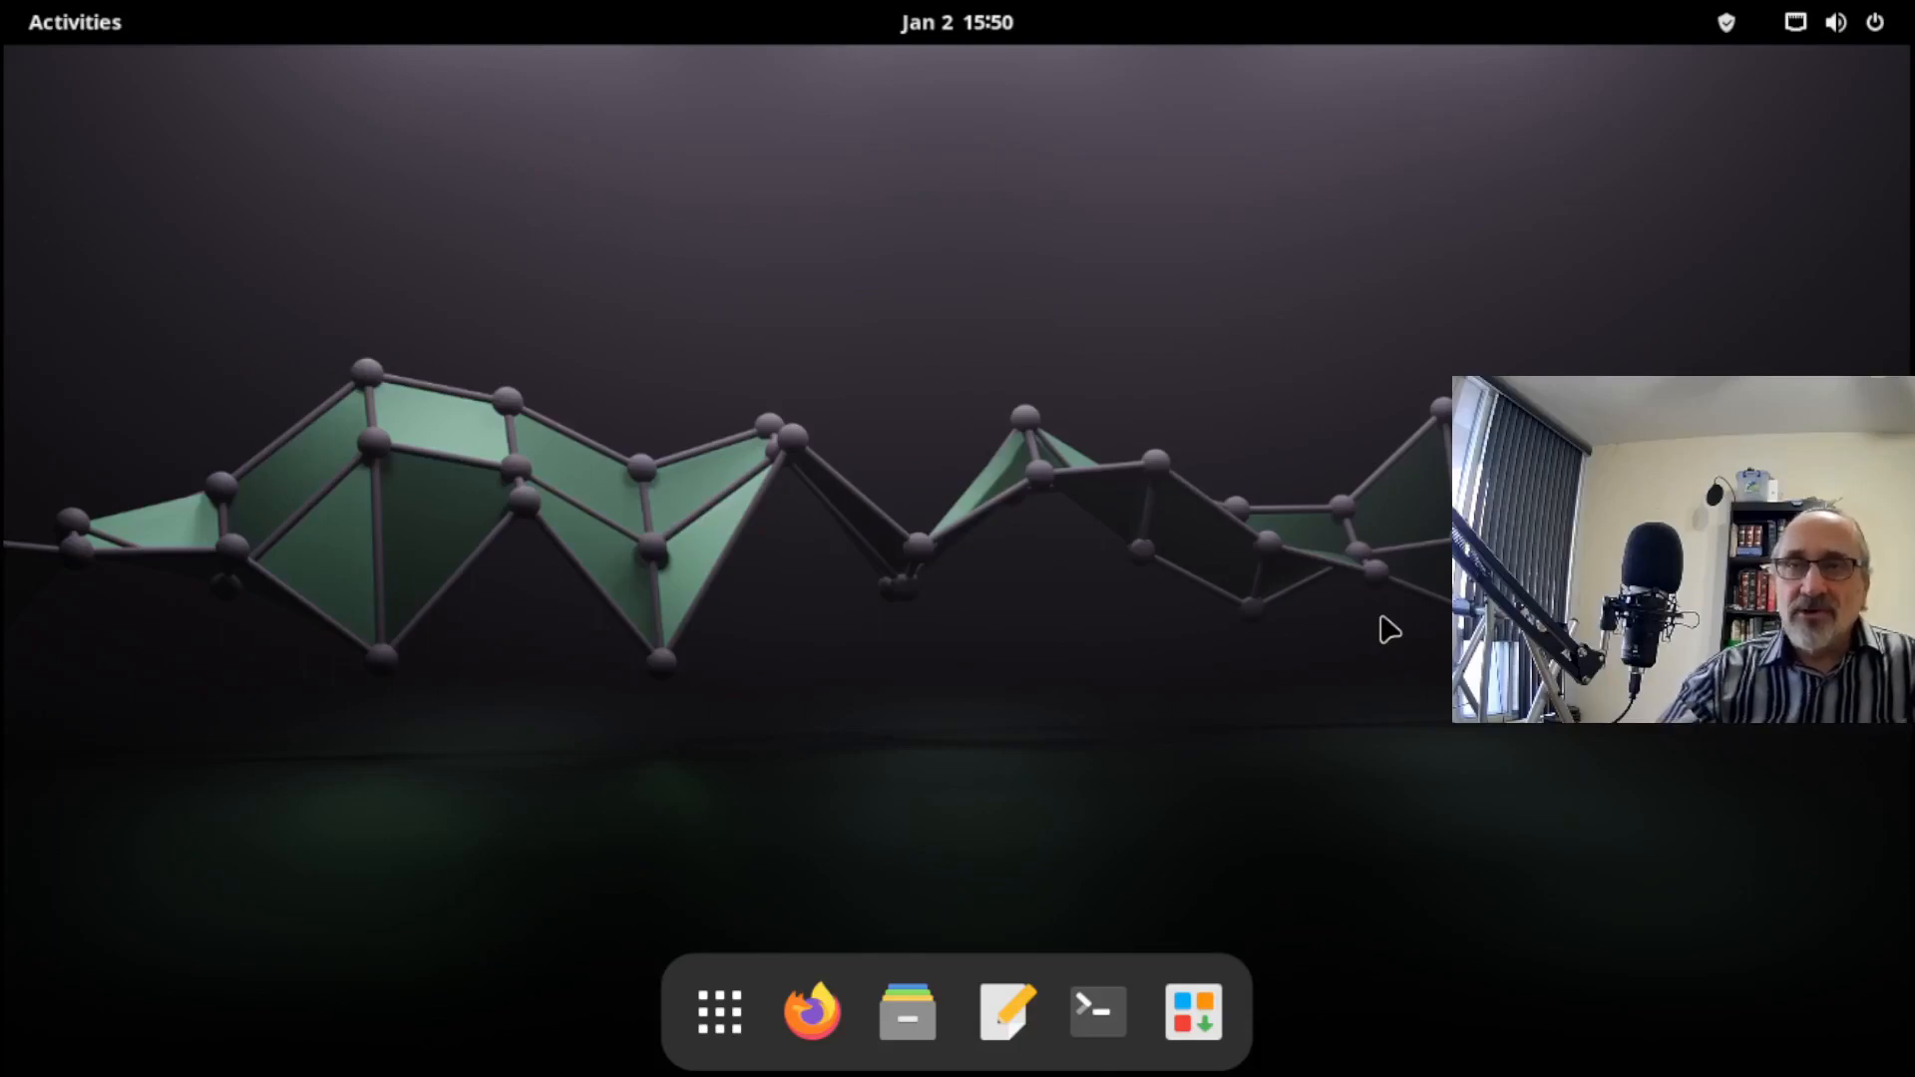
Launch Manjaro Settings Manager from System Tools, look over the Kernel page, and minimize the window.
{"action": "left_click", "coordinate": [720, 1013]}
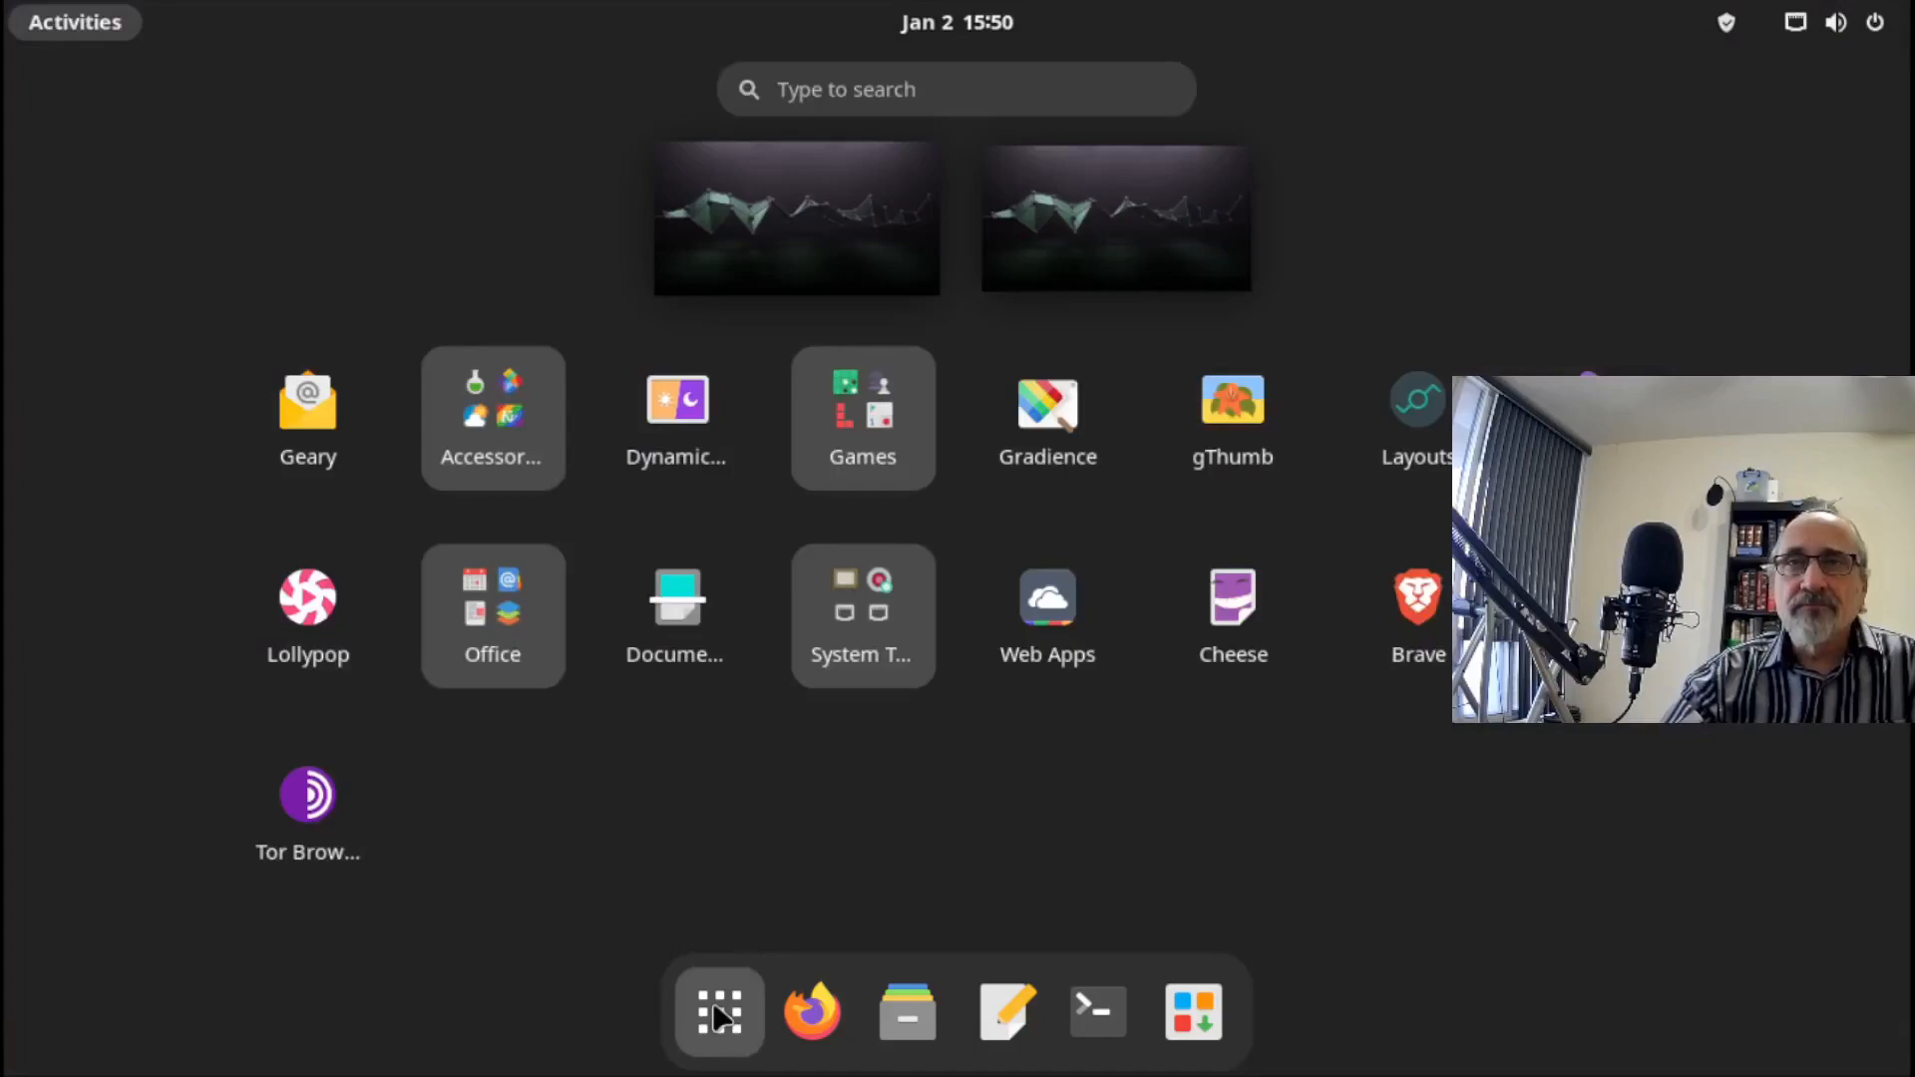
{"action": "left_click", "coordinate": [856, 612]}
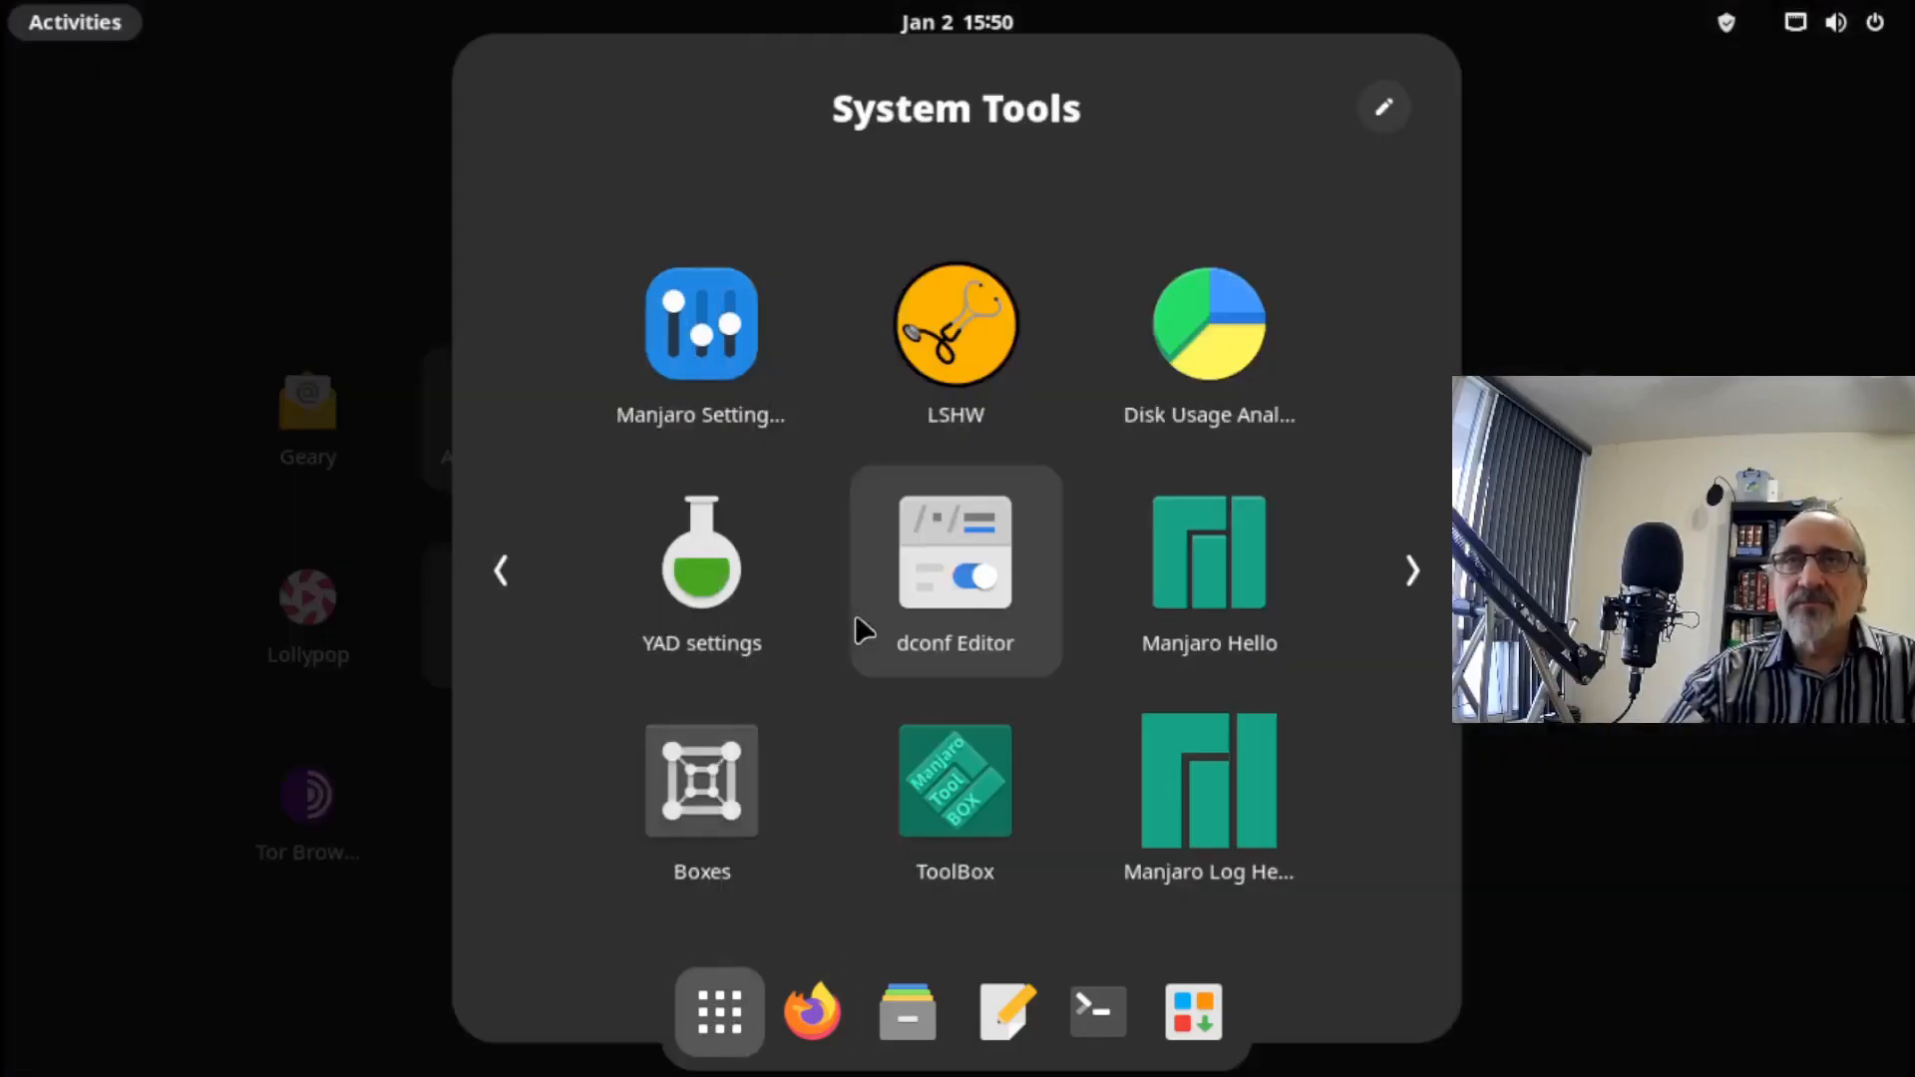
{"action": "left_click", "coordinate": [703, 351]}
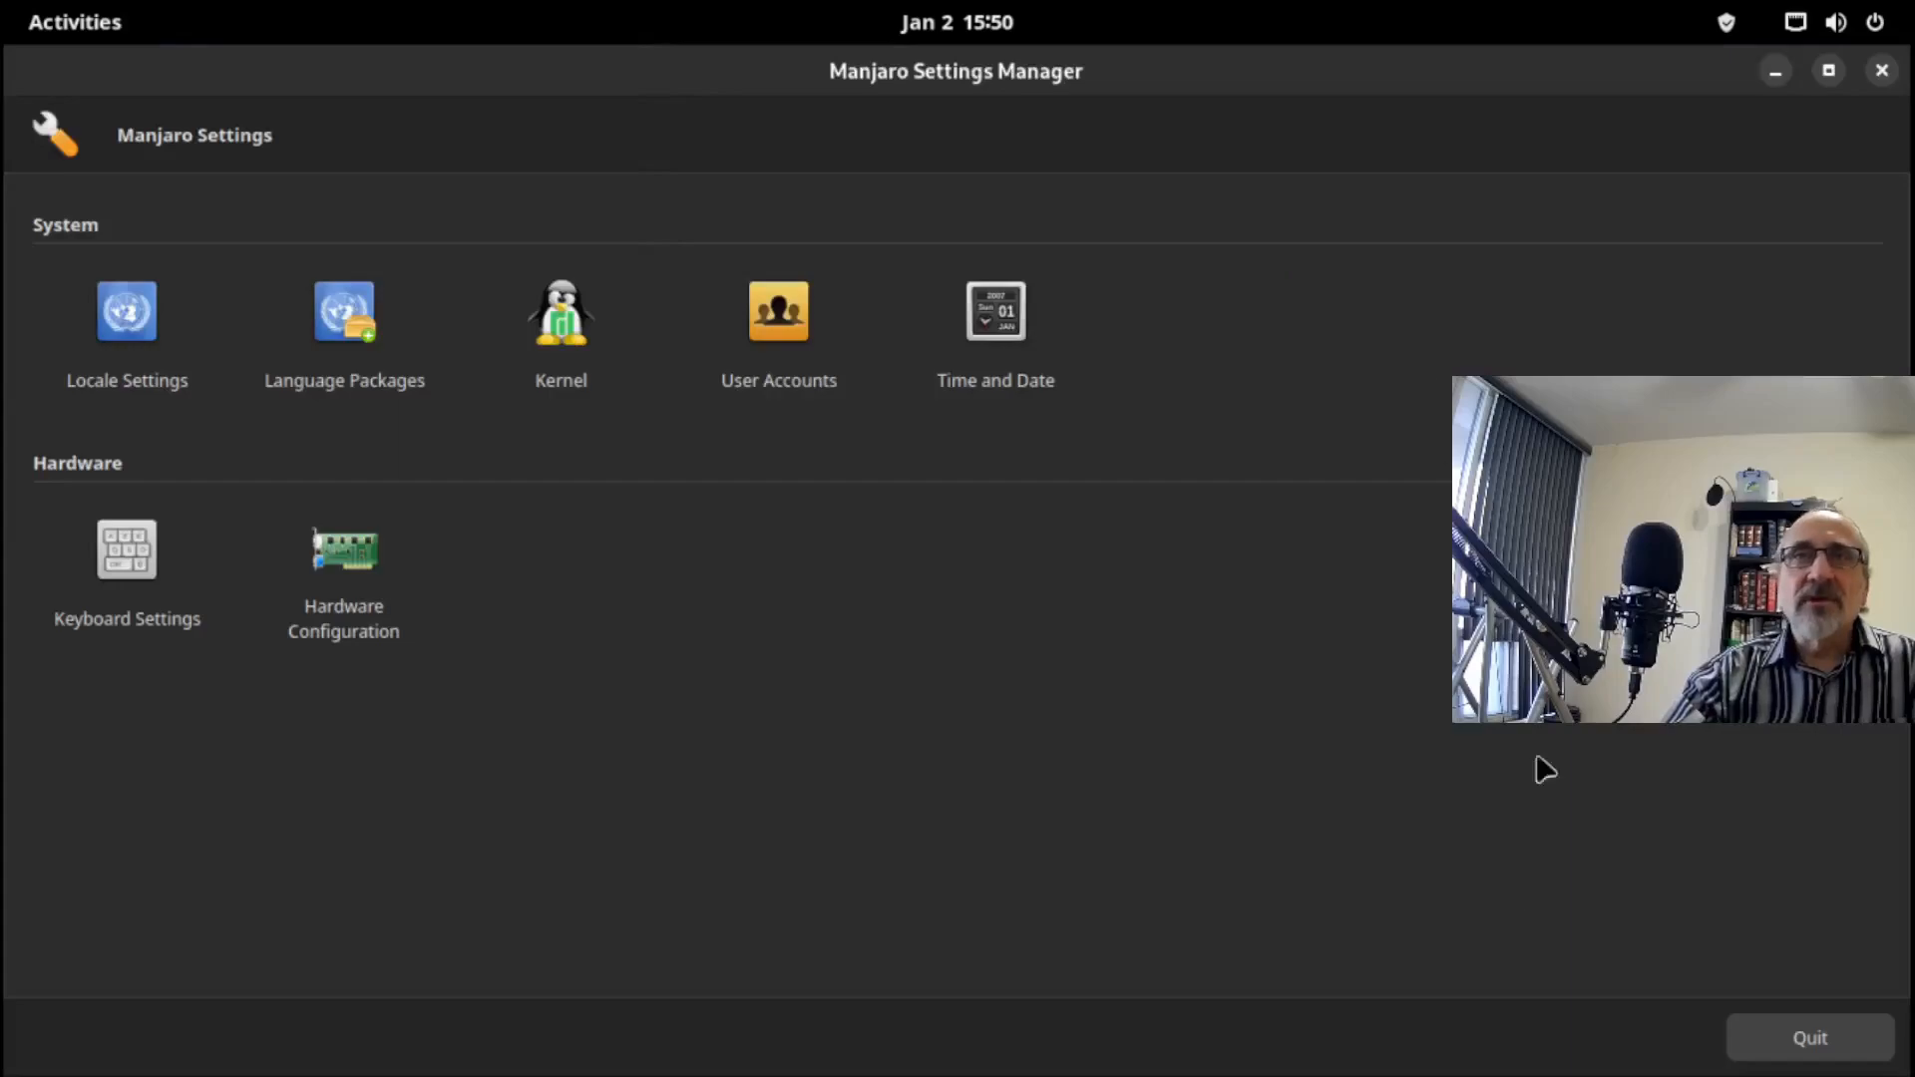
{"action": "left_click", "coordinate": [565, 331]}
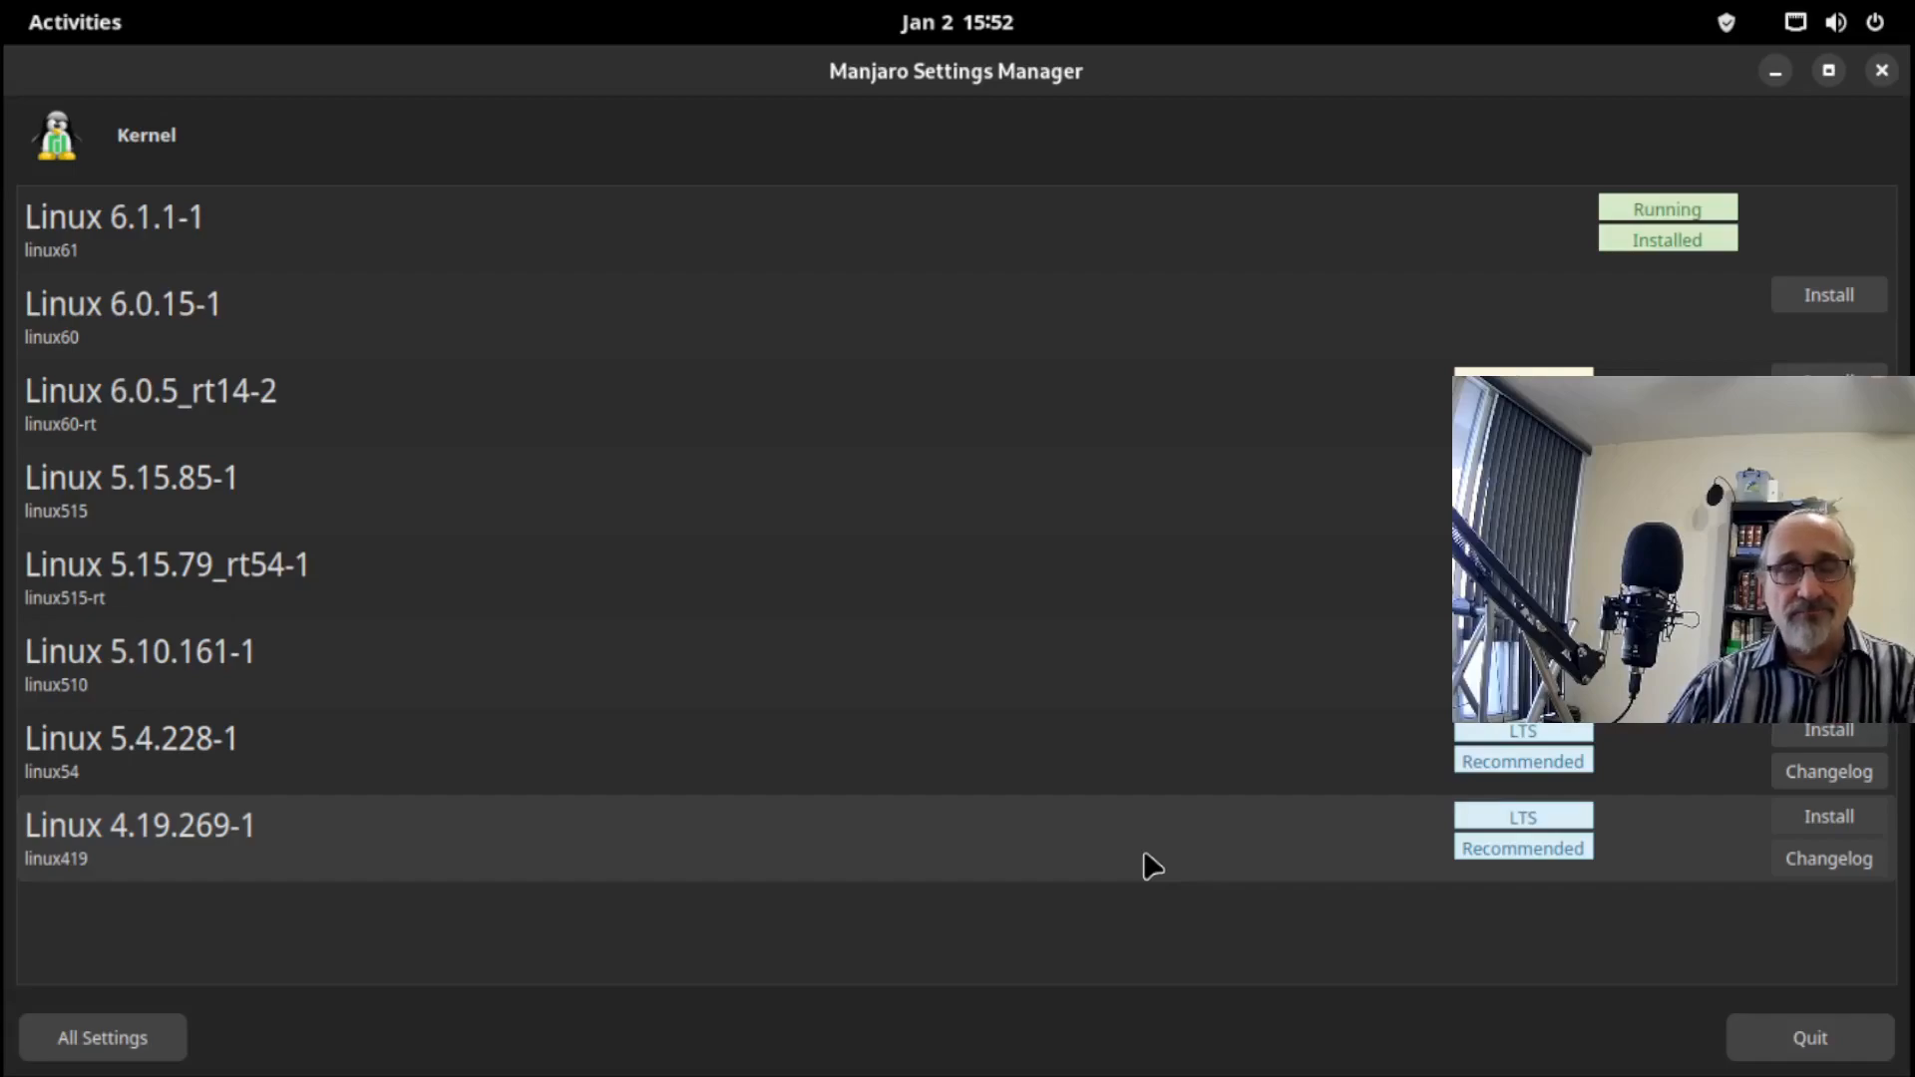
{"action": "left_click", "coordinate": [1775, 71]}
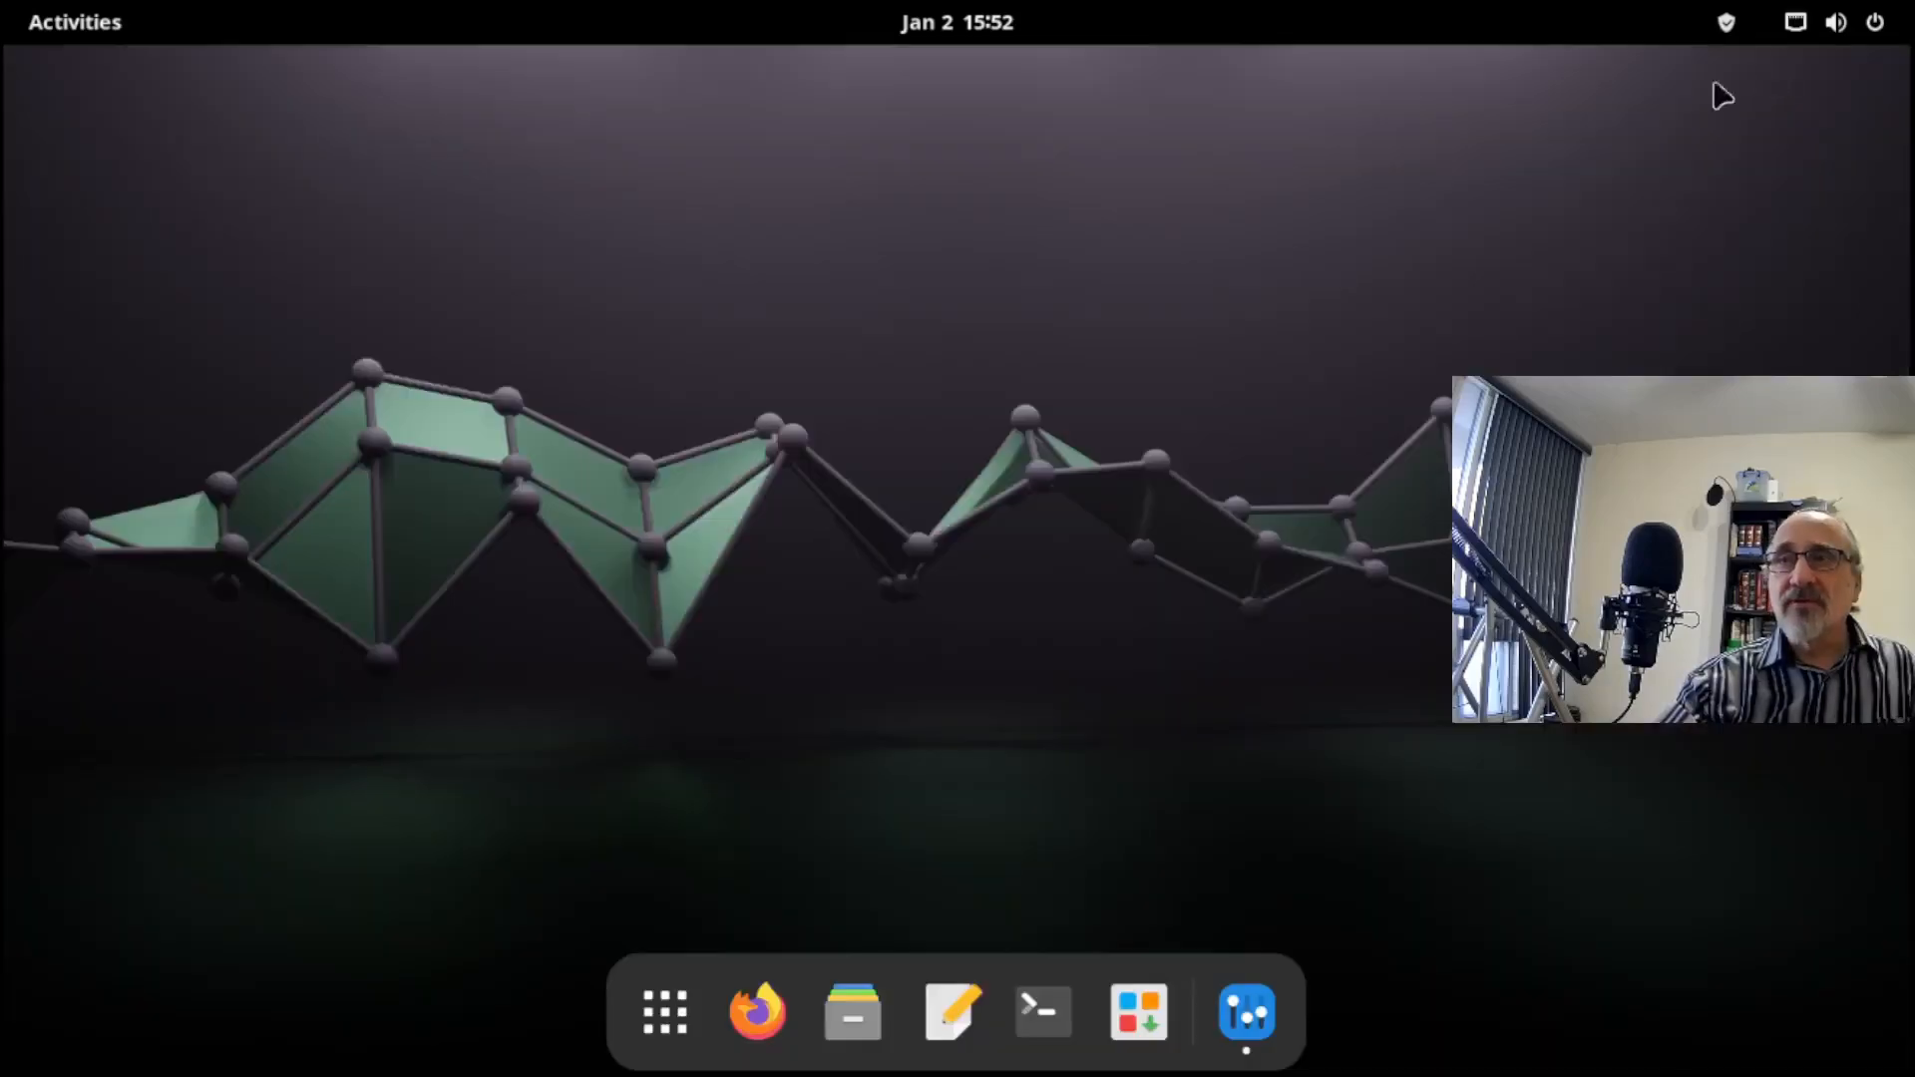
Launch Firefox and go to kernel.org.
{"action": "left_click", "coordinate": [758, 1014]}
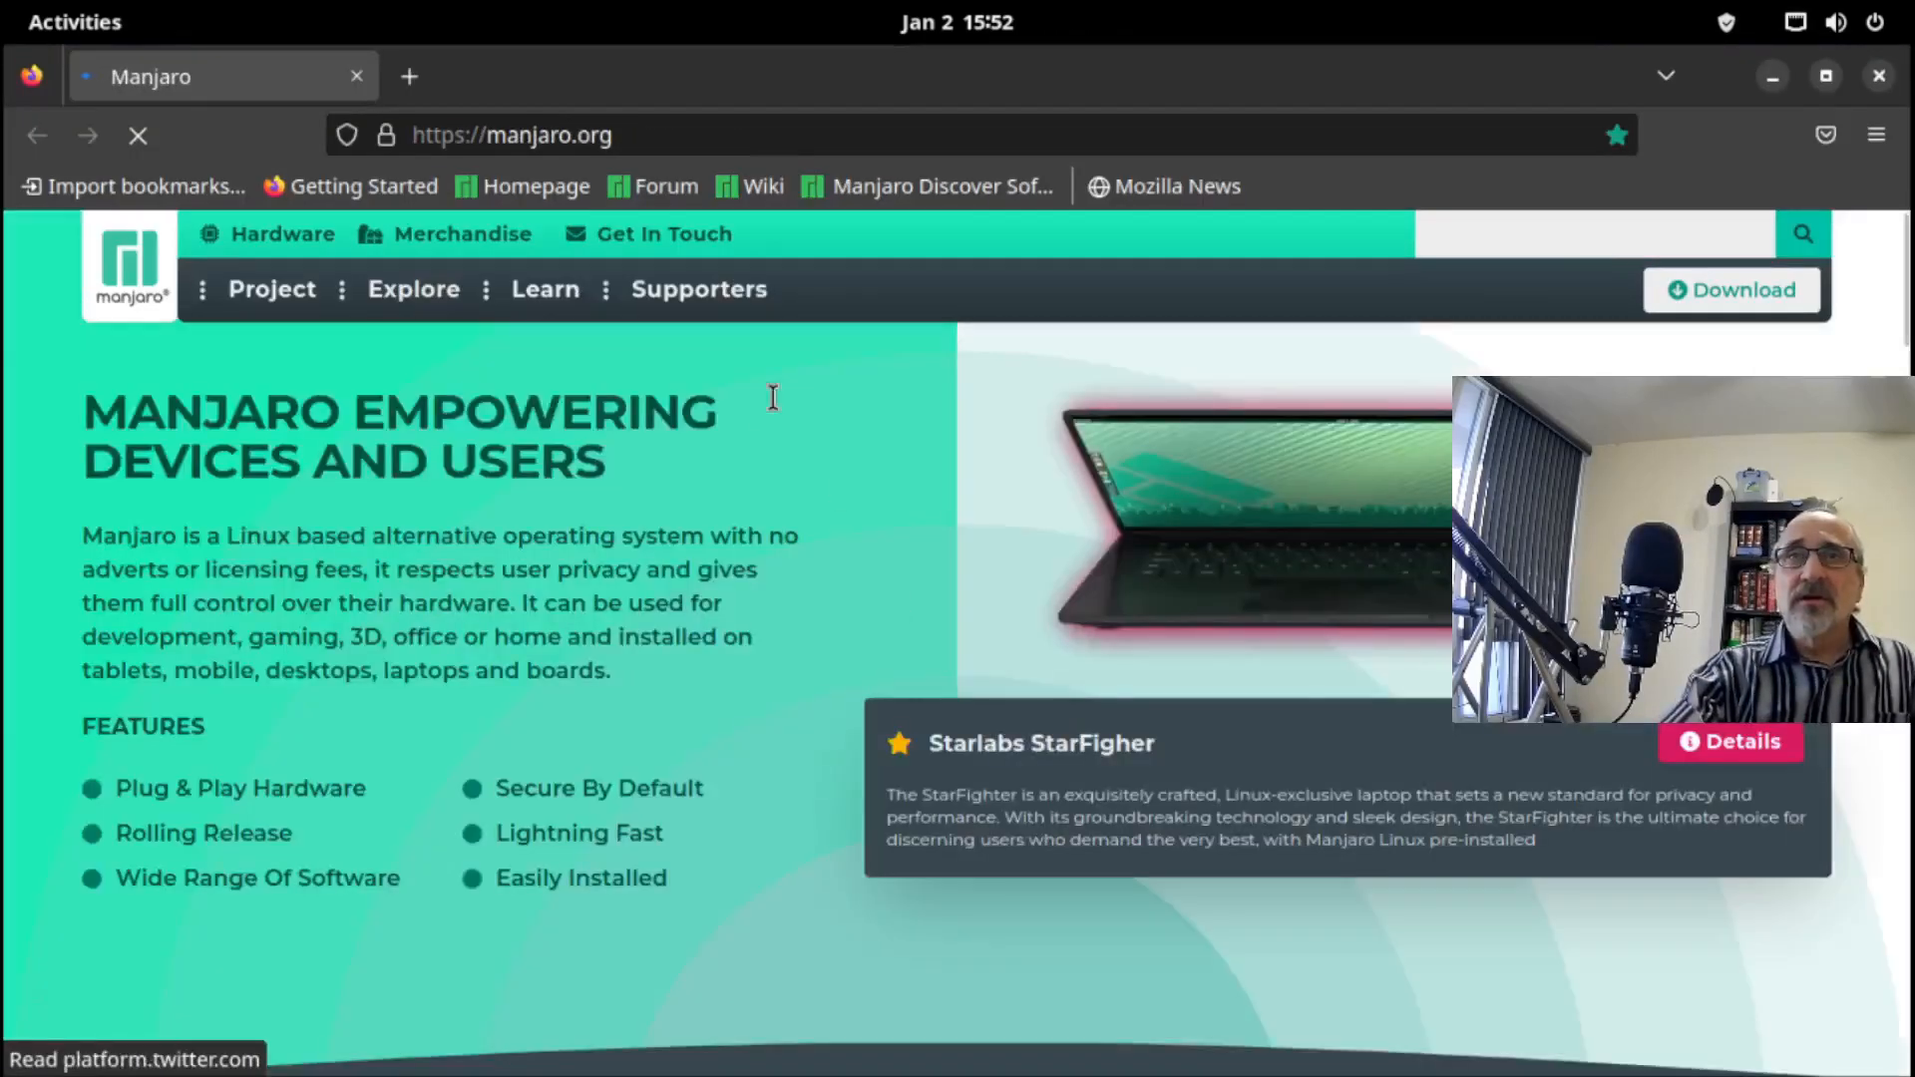
{"action": "left_click", "coordinate": [664, 135]}
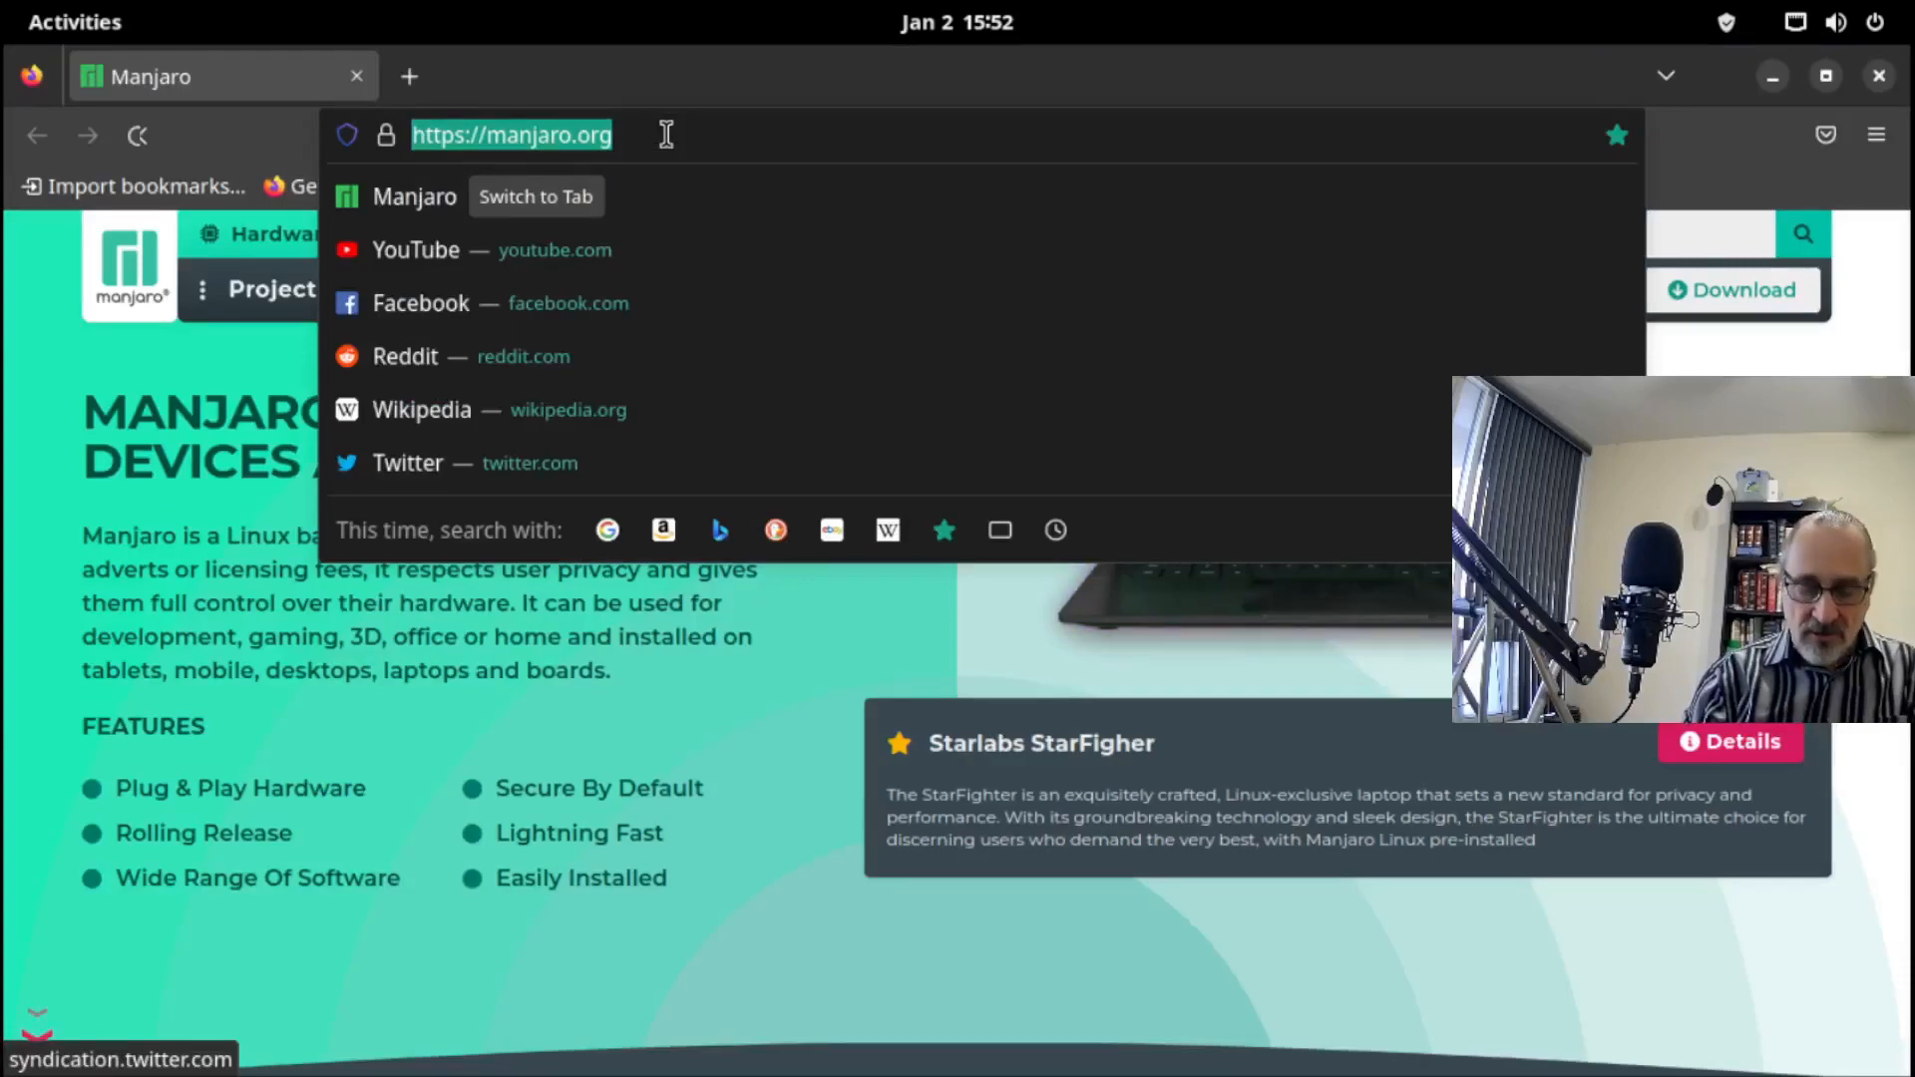
{"action": "type", "text": "kernel"}
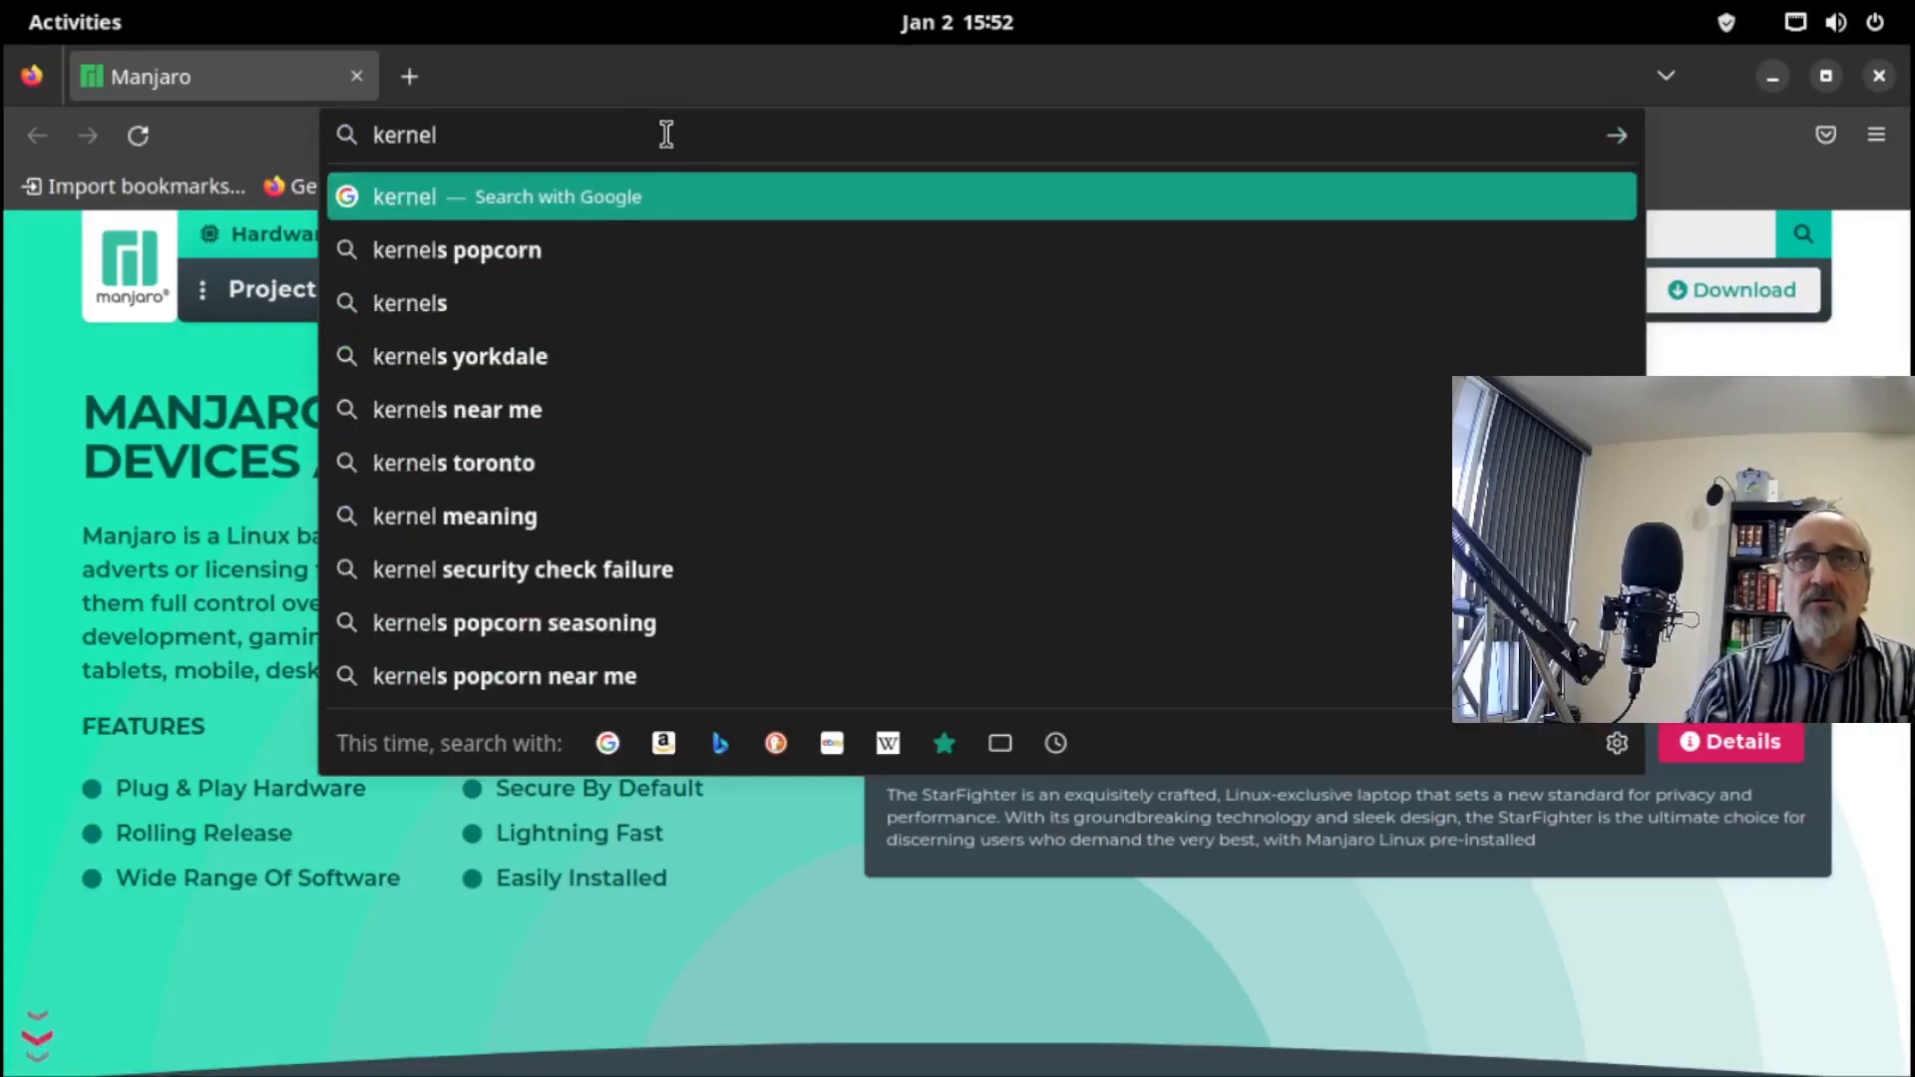
{"action": "type", "text": ".org"}
{"action": "key", "text": "Return"}
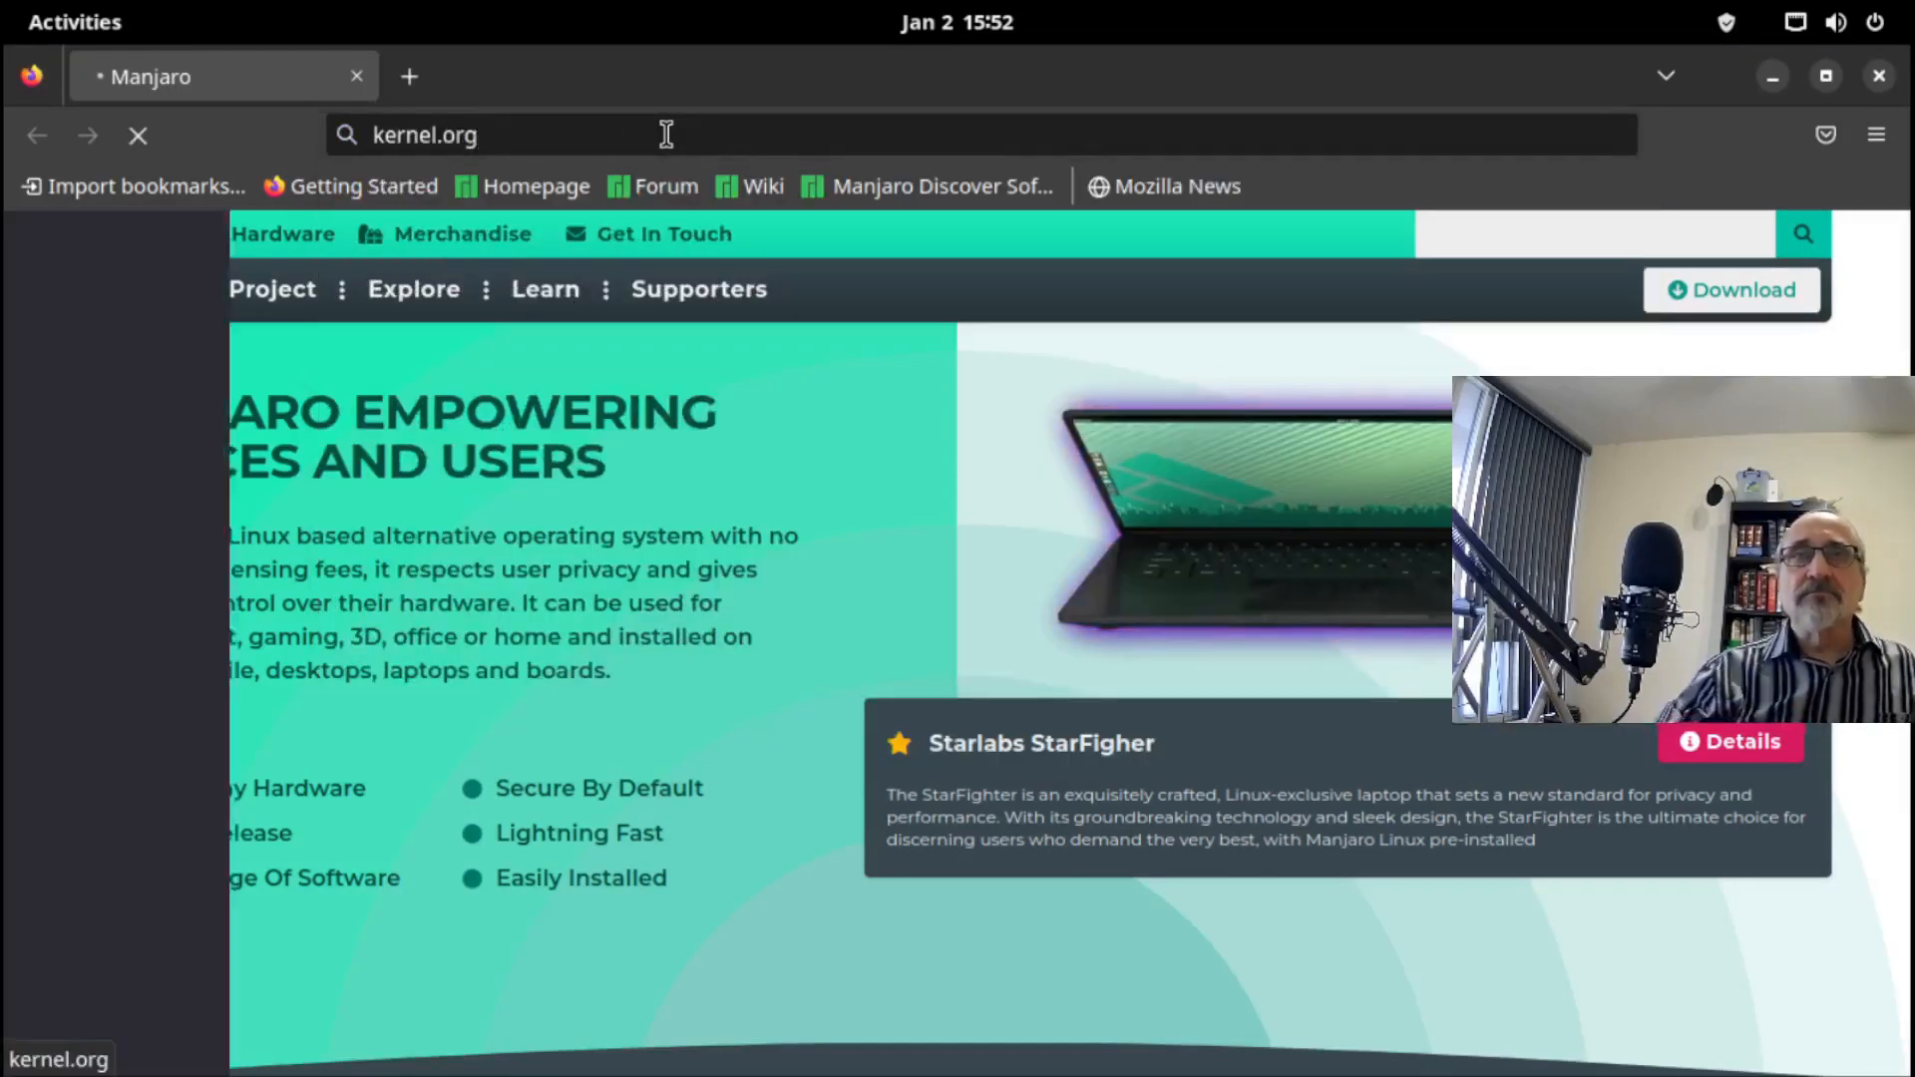
Zoom the kernel.org page to 110%, examine the list of kernel releases, and minimize Firefox.
{"action": "left_click", "coordinate": [1885, 138]}
{"action": "left_click", "coordinate": [1822, 854]}
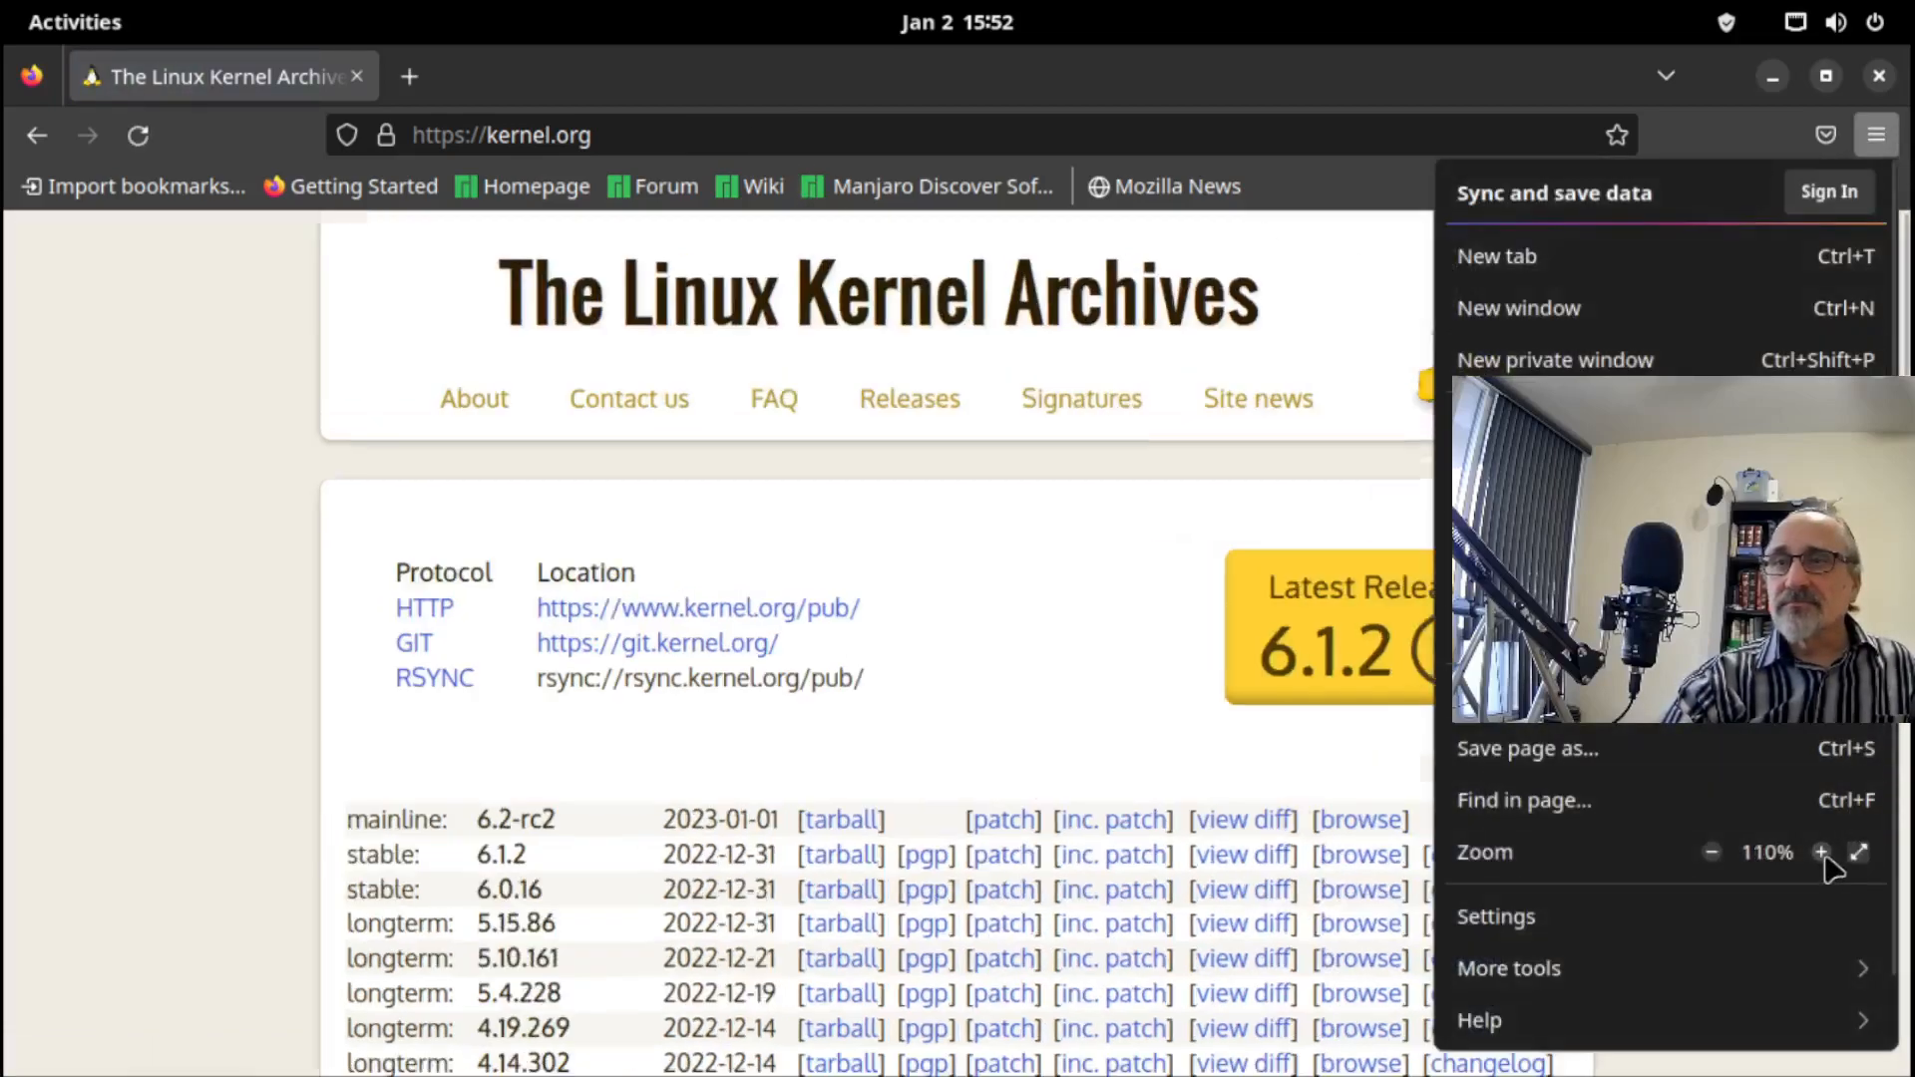
{"action": "left_click", "coordinate": [1332, 237]}
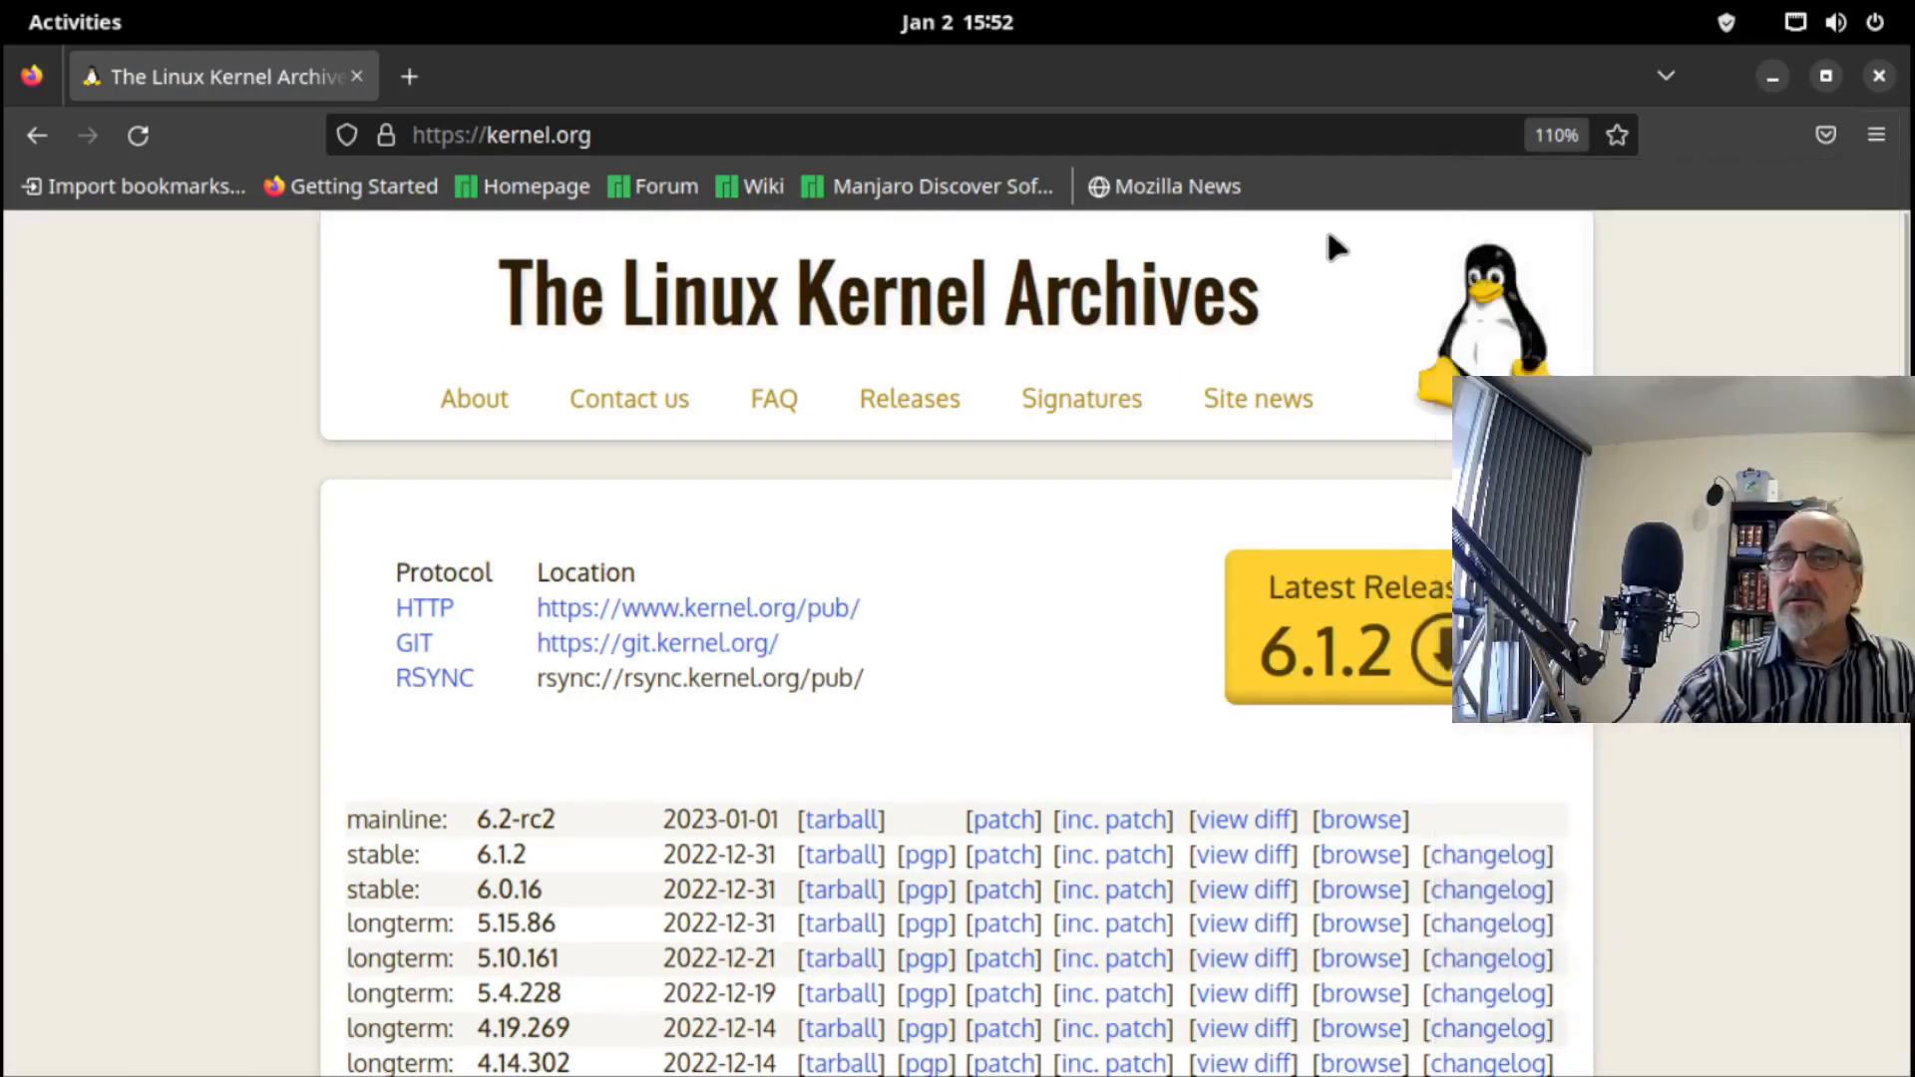
{"action": "scroll", "coordinate": [1334, 246], "scroll_direction": "down", "scroll_amount": 3}
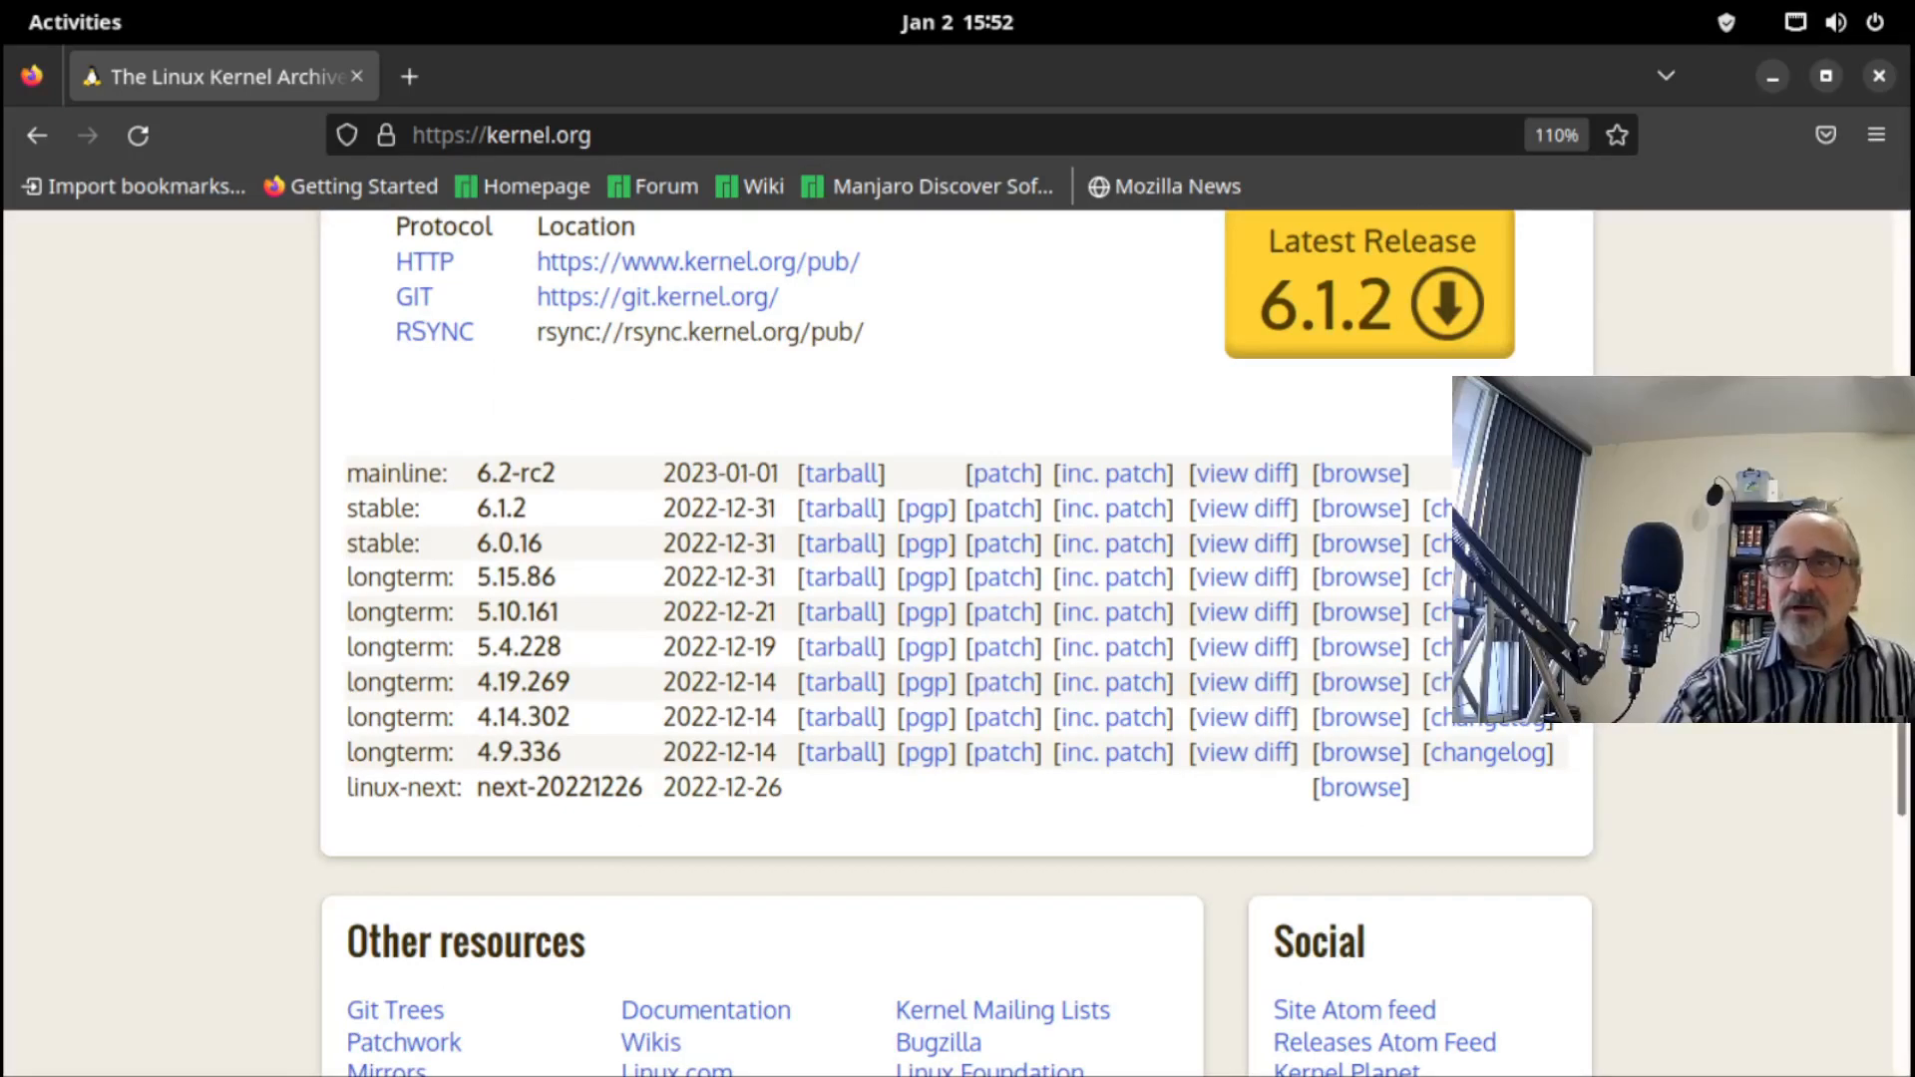
{"action": "scroll", "coordinate": [956, 644], "scroll_direction": "up", "scroll_amount": 2}
{"action": "scroll", "coordinate": [955, 643], "scroll_direction": "down", "scroll_amount": 1}
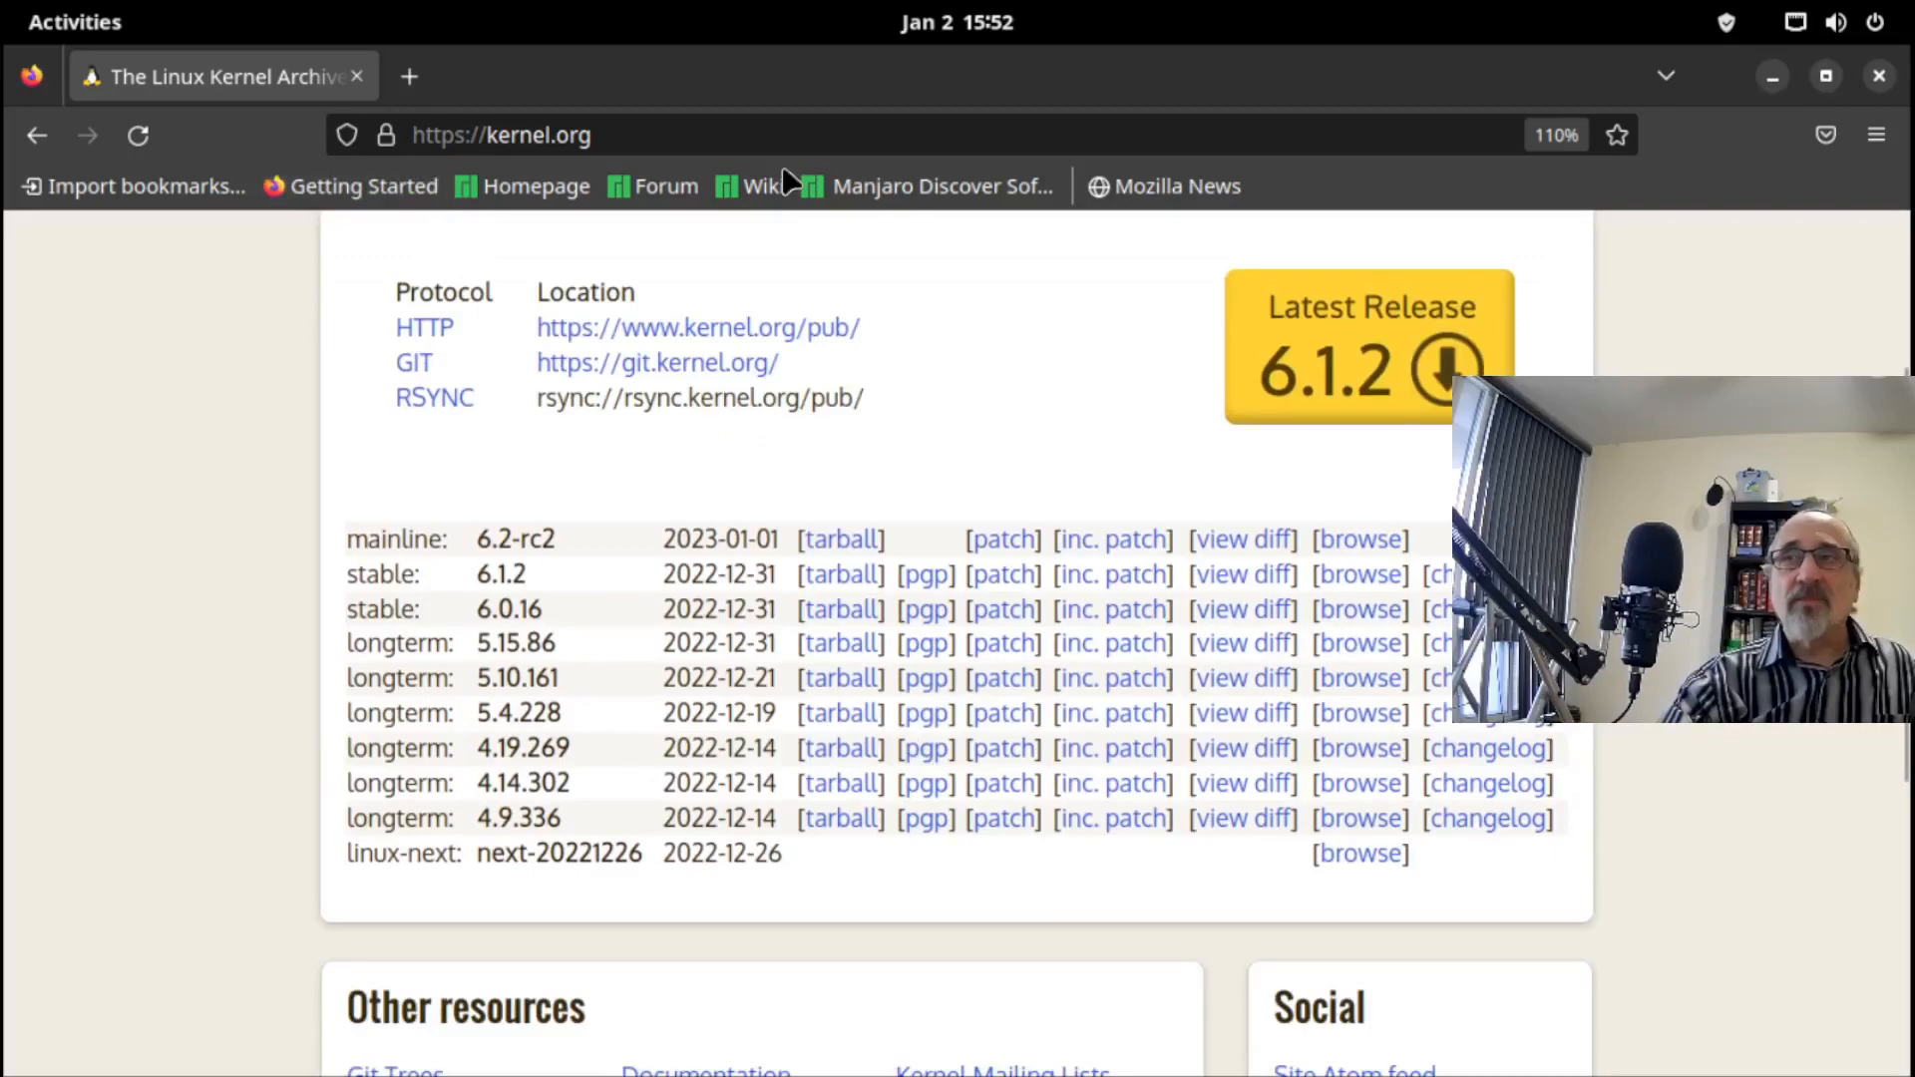
{"action": "left_click", "coordinate": [1771, 77]}
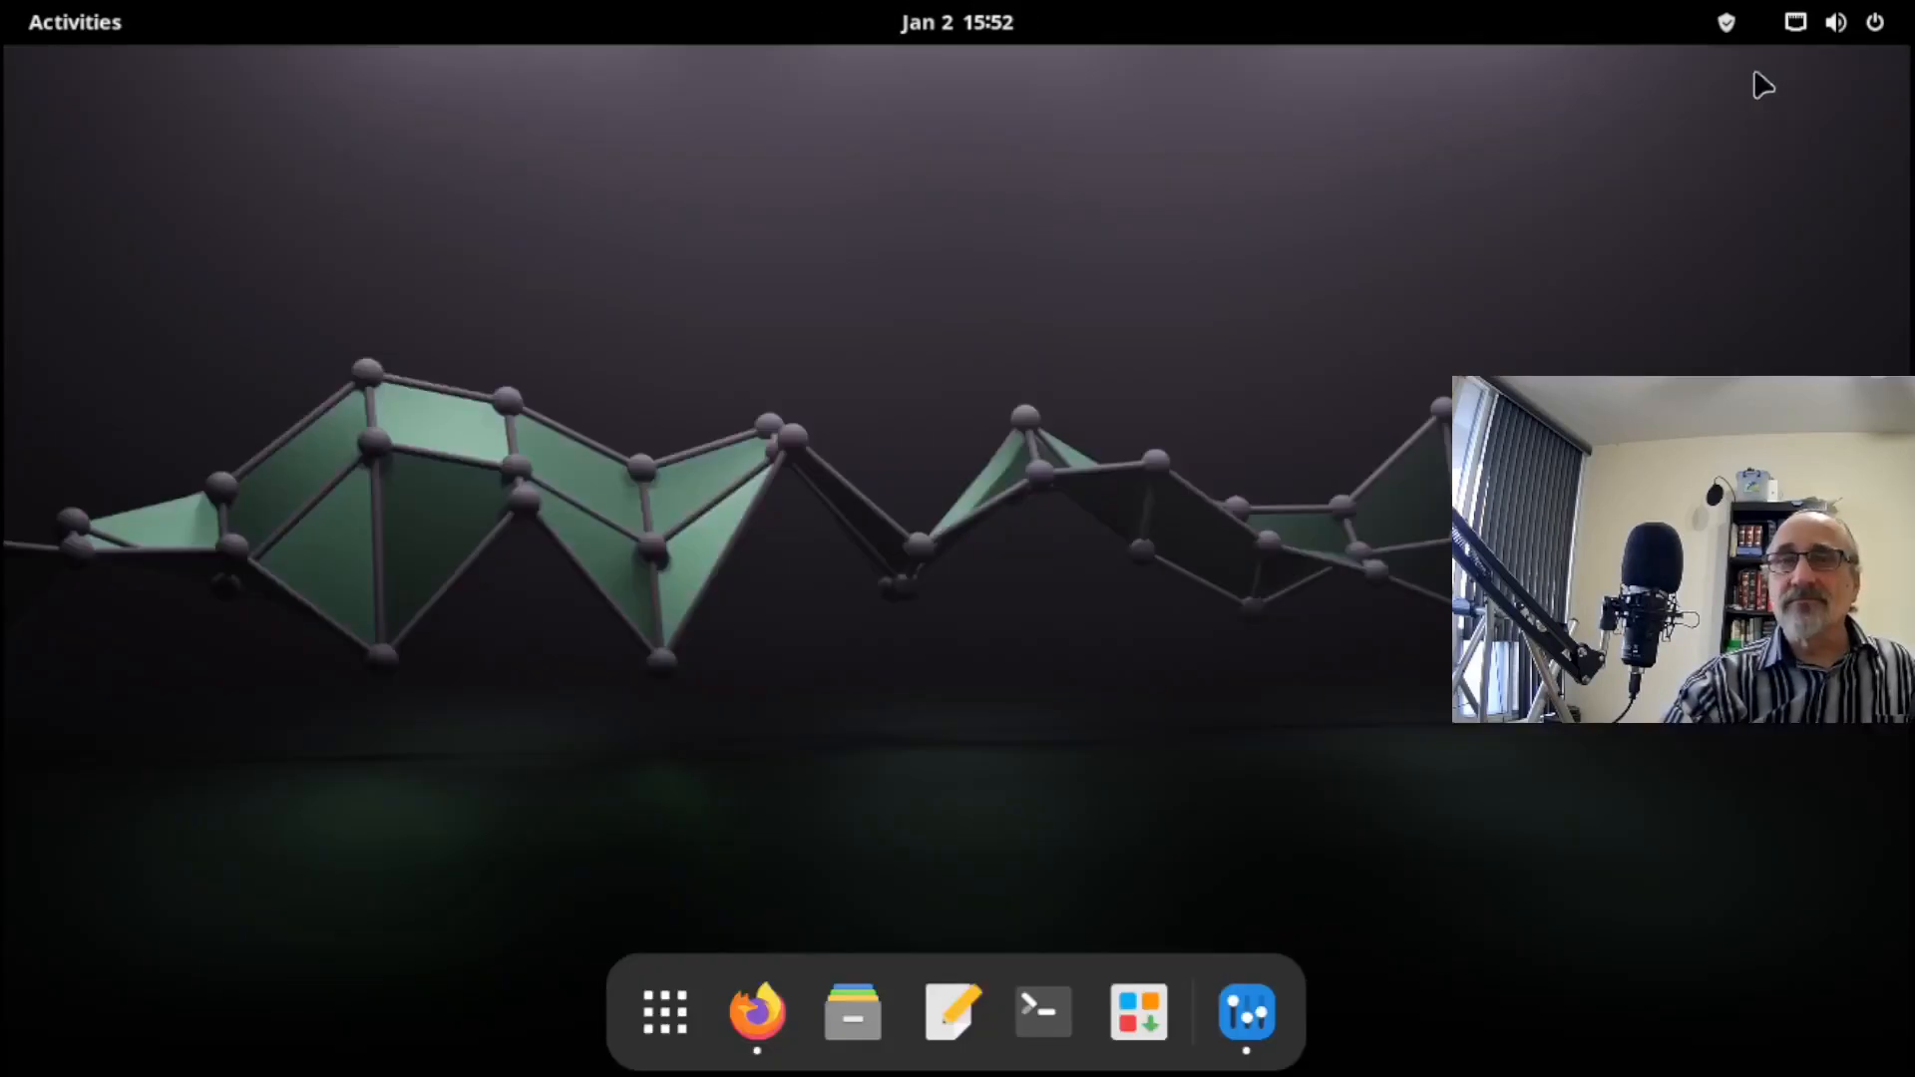
Compare the kernels in Manjaro Settings Manager with kernel.org, highlight the longterm 4.19.269 entry there, and close both windows.
{"action": "left_click", "coordinate": [1236, 1019]}
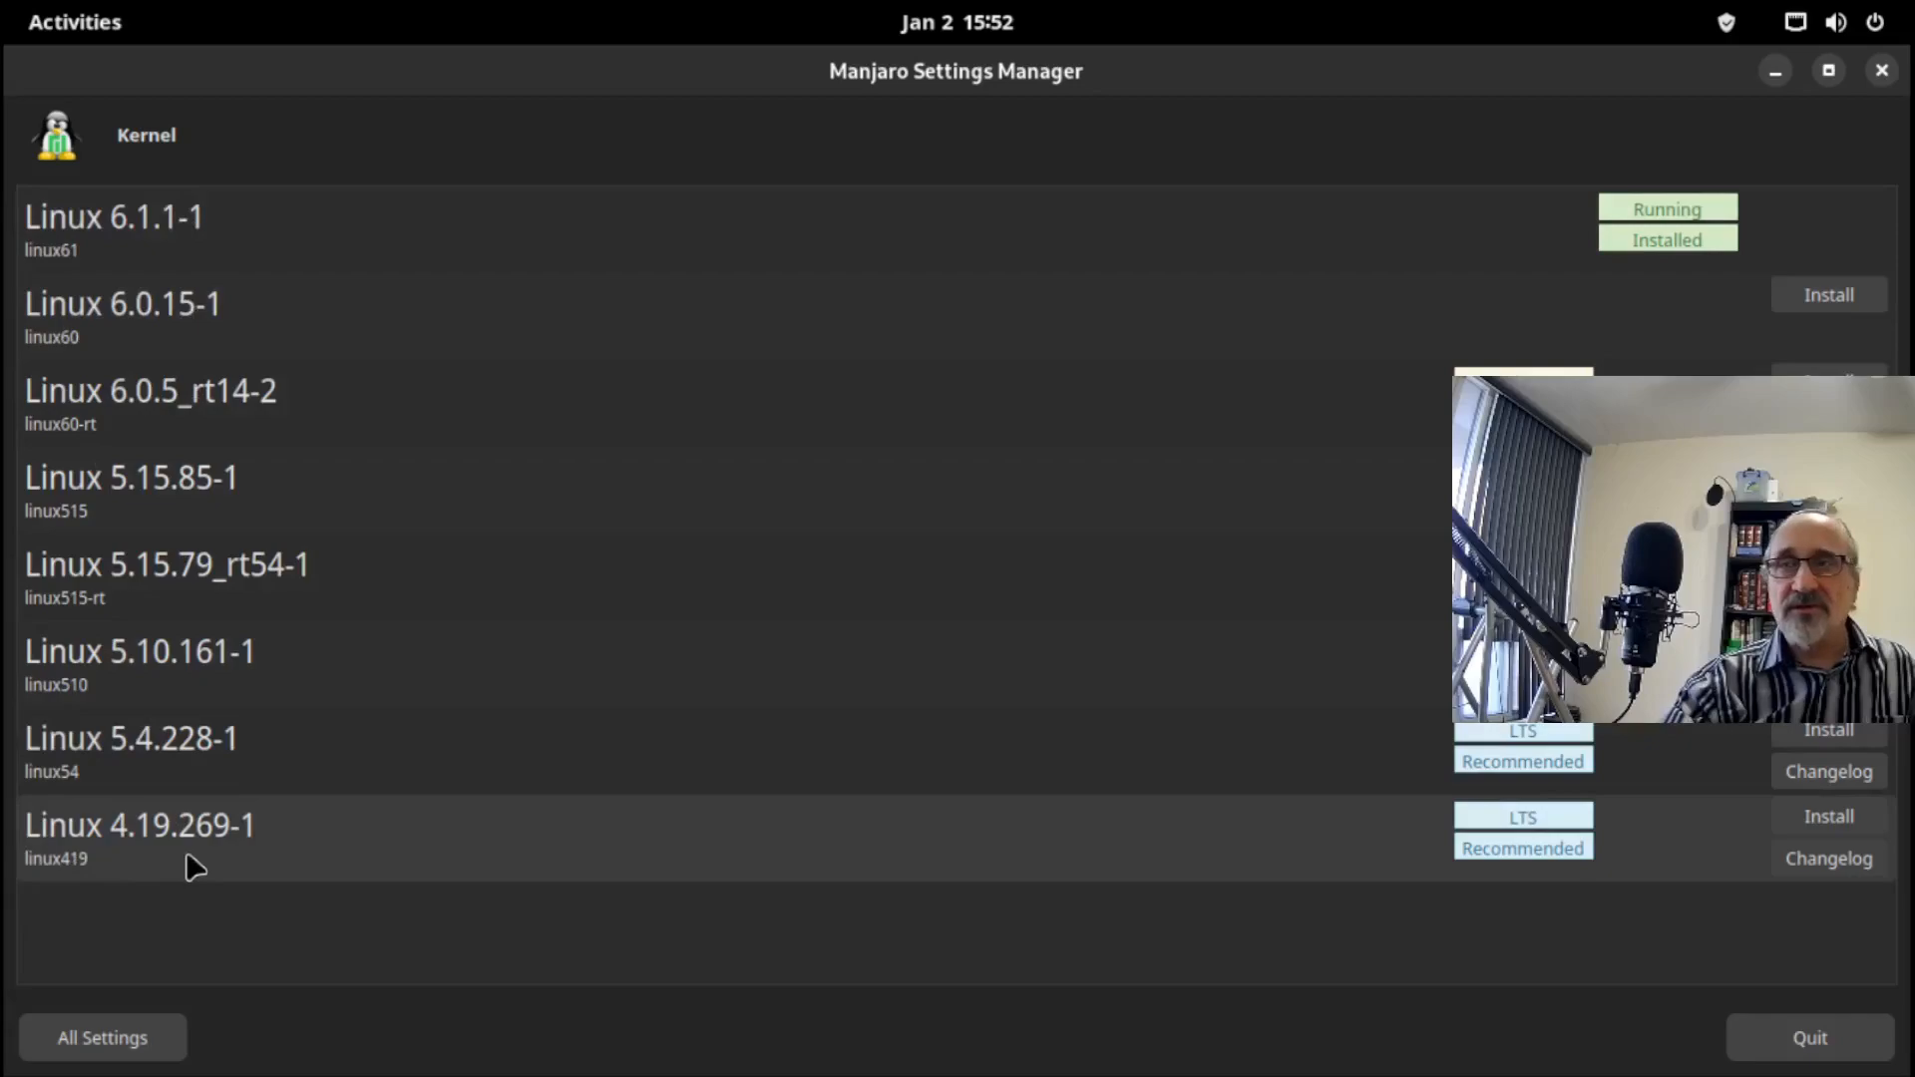
{"action": "left_click", "coordinate": [1775, 73]}
{"action": "left_click", "coordinate": [757, 1012]}
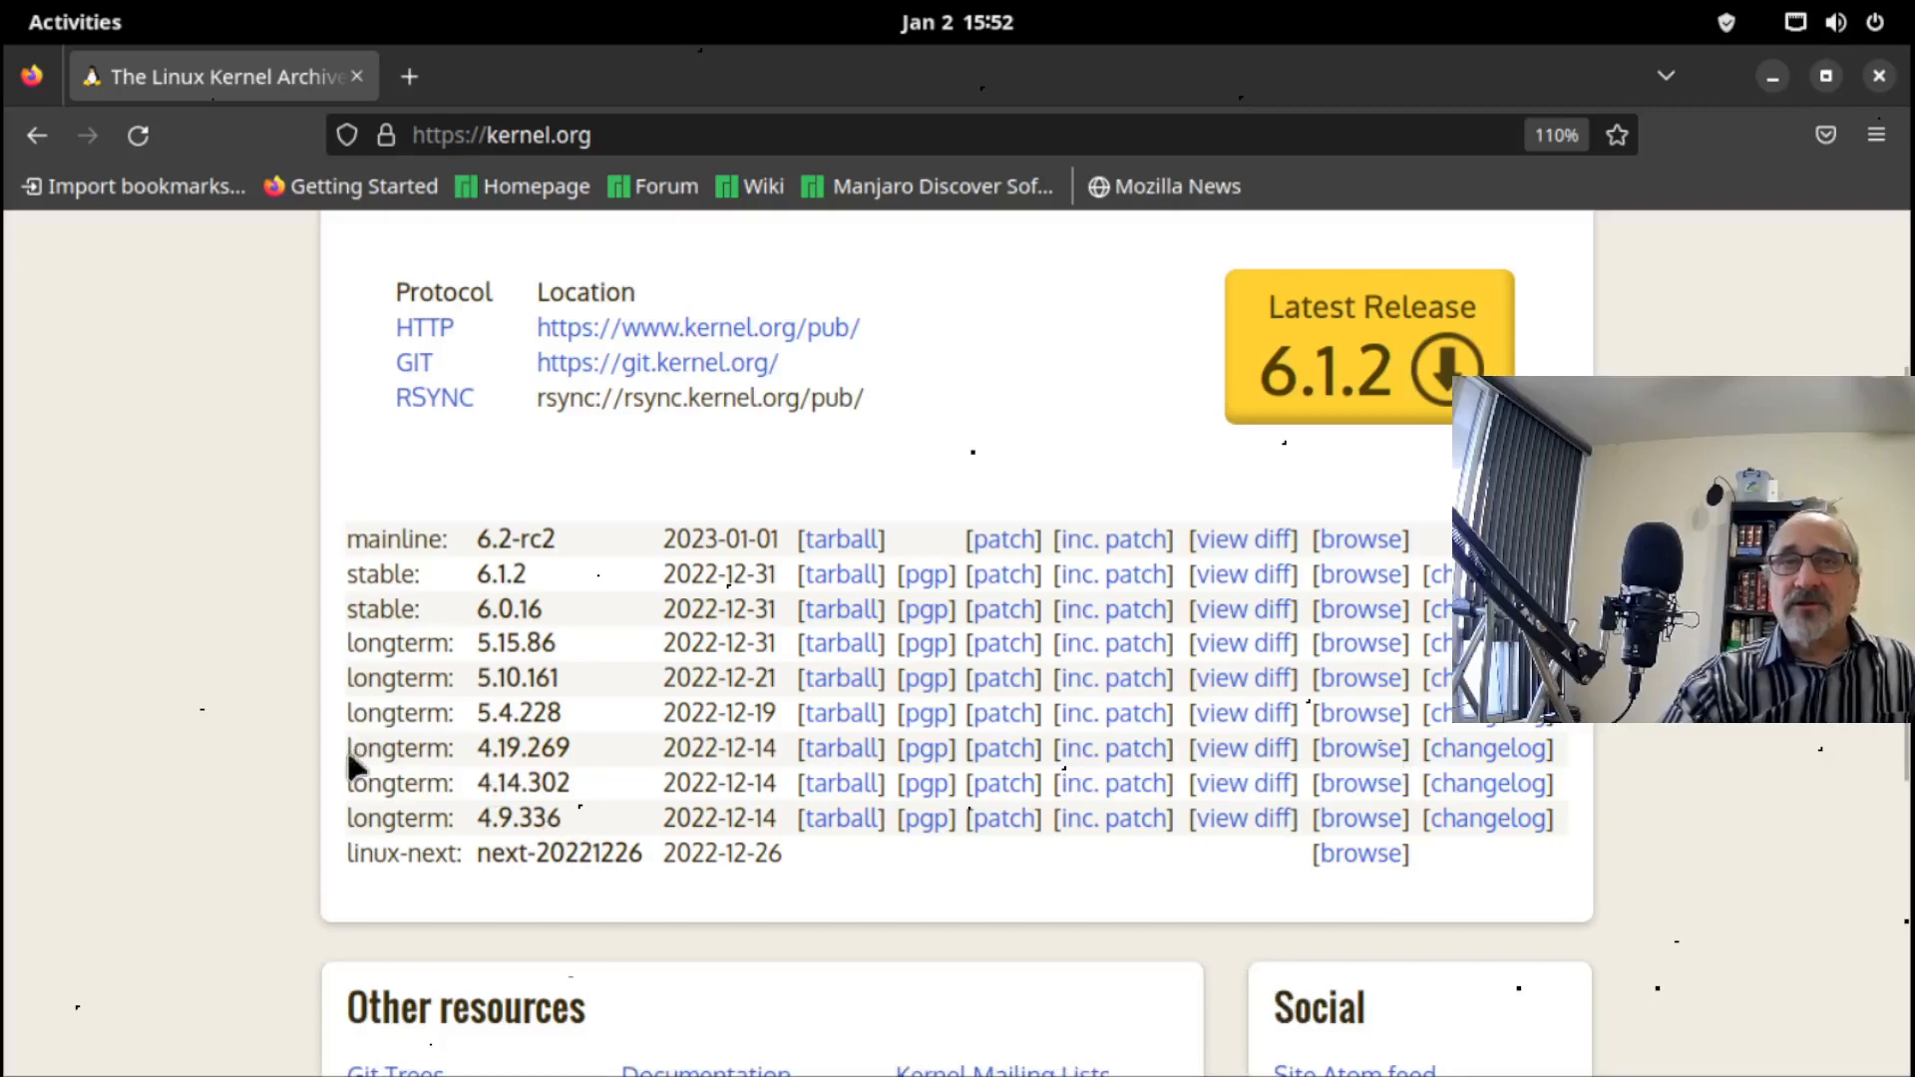
{"action": "left_click_drag", "start_coordinate": [348, 750], "coordinate": [803, 755]}
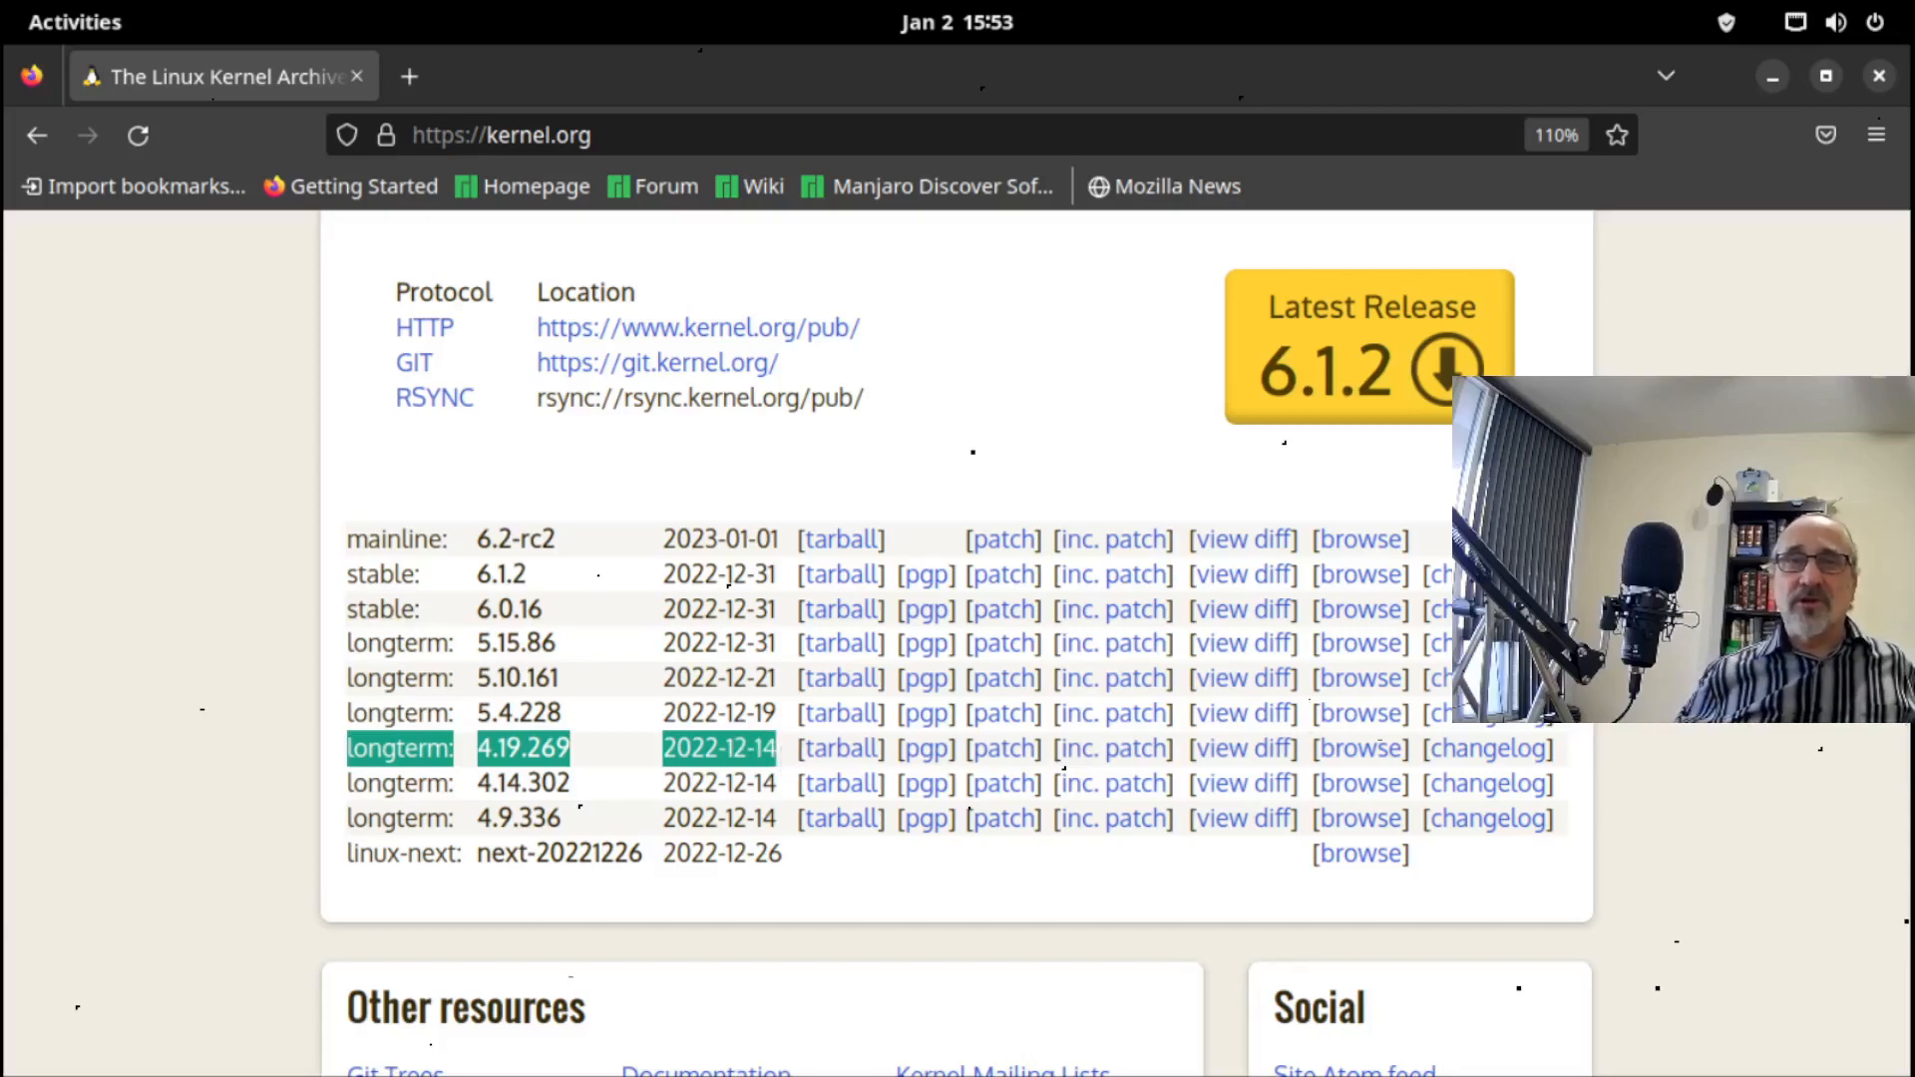
{"action": "left_click", "coordinate": [1879, 76]}
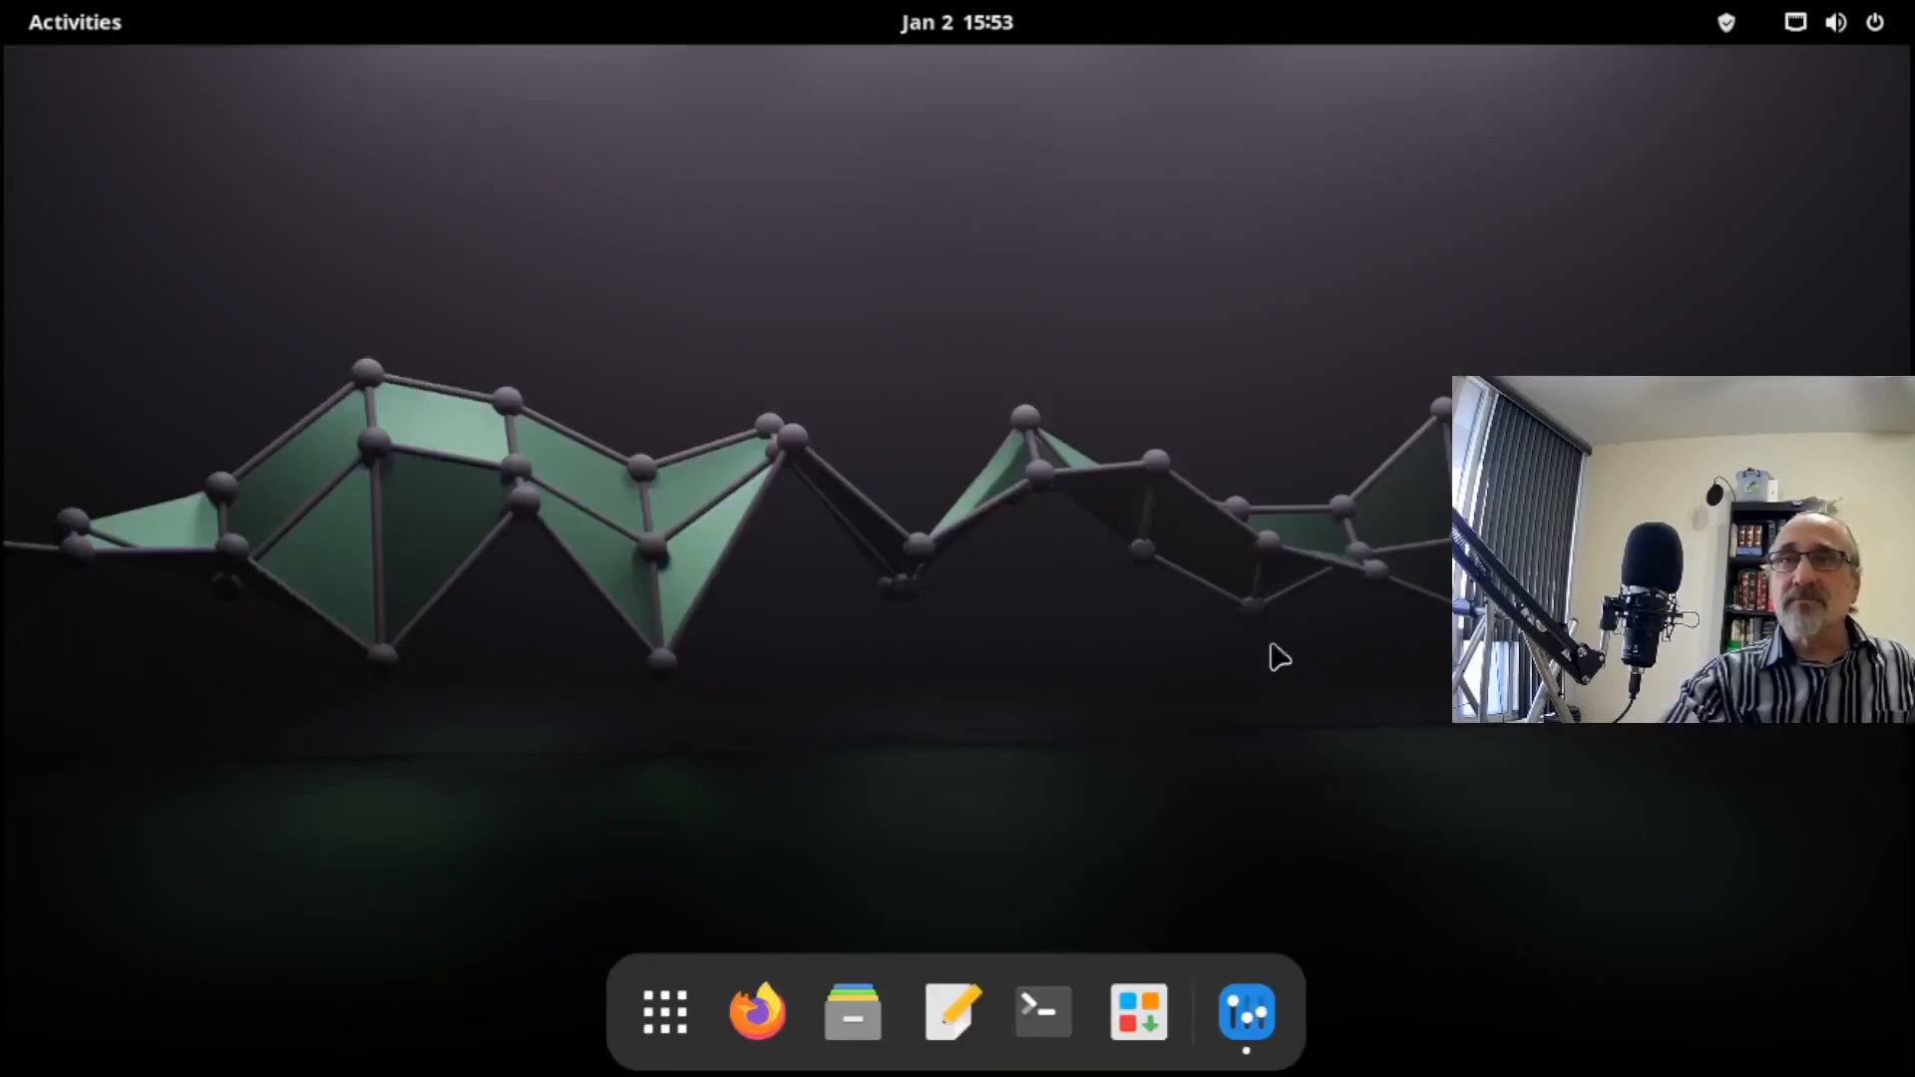
{"action": "left_click", "coordinate": [1247, 1009]}
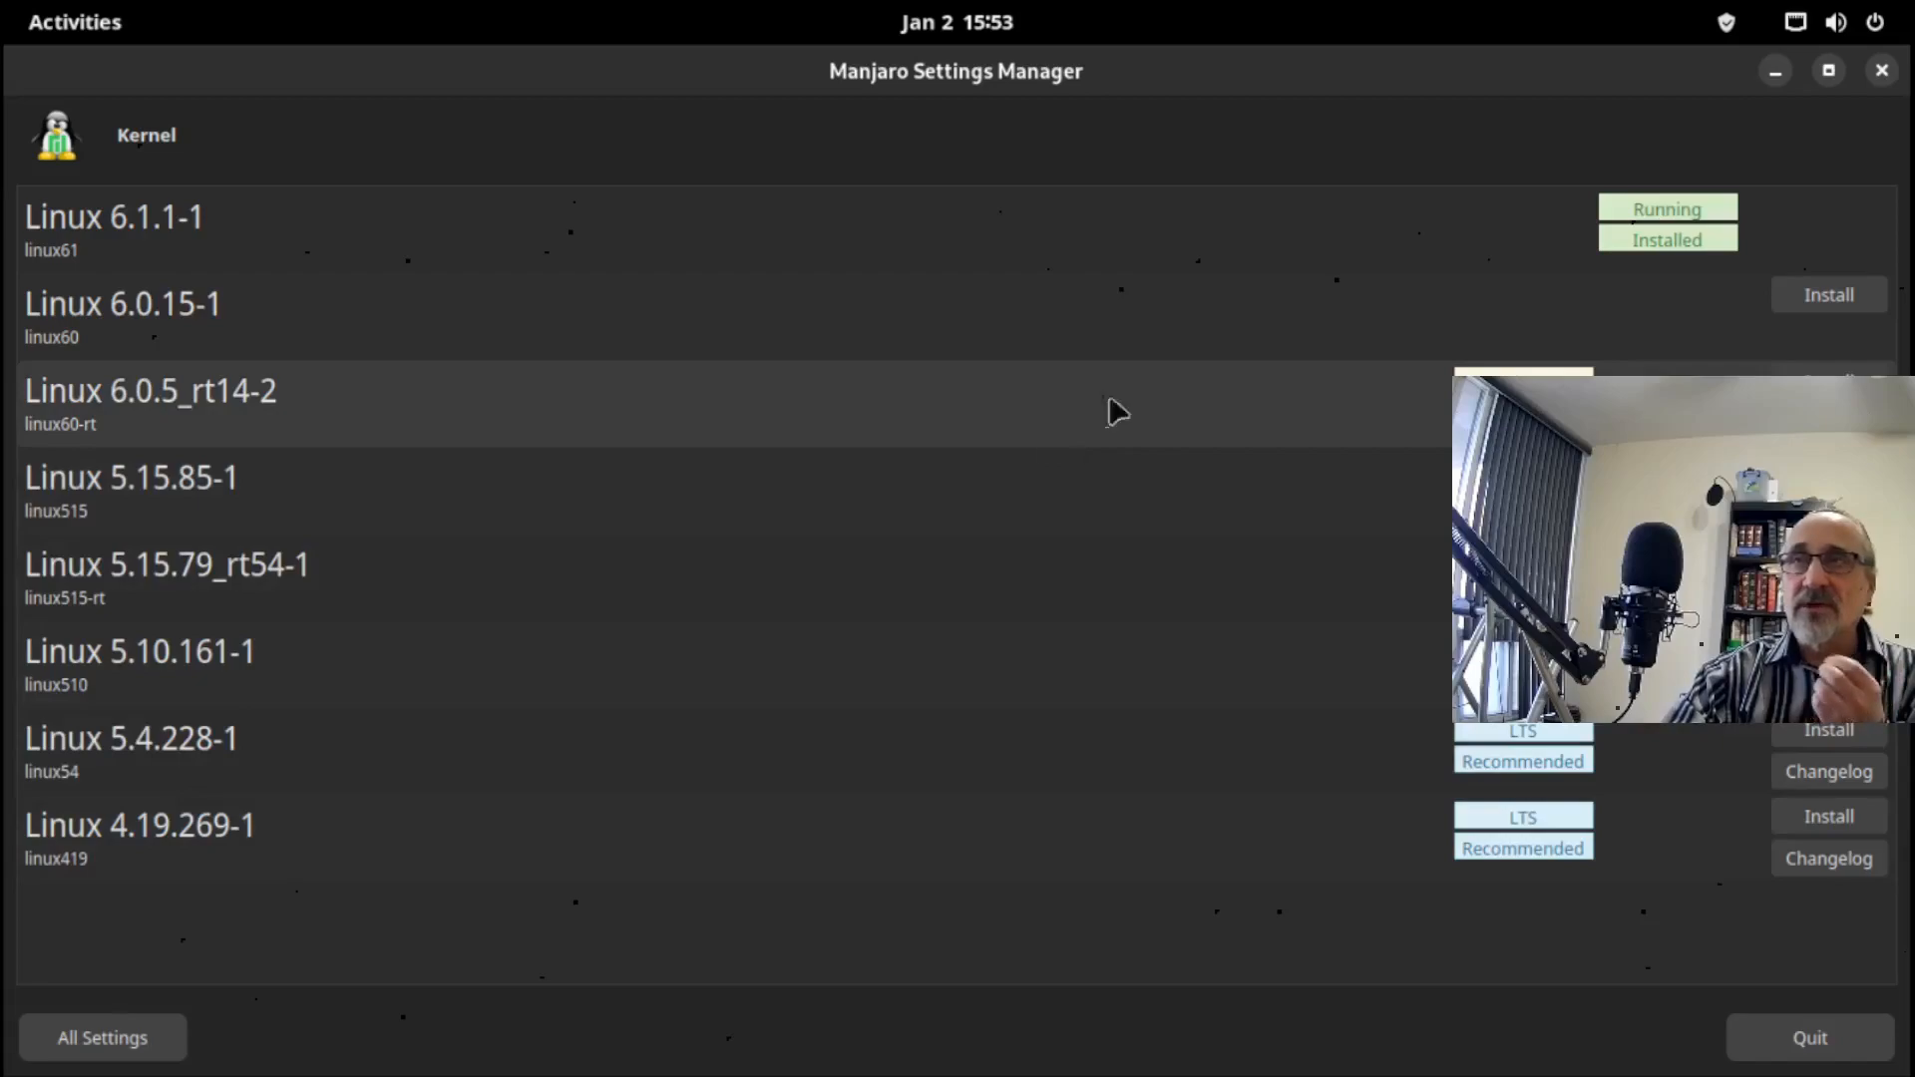
{"action": "left_click", "coordinate": [1881, 71]}
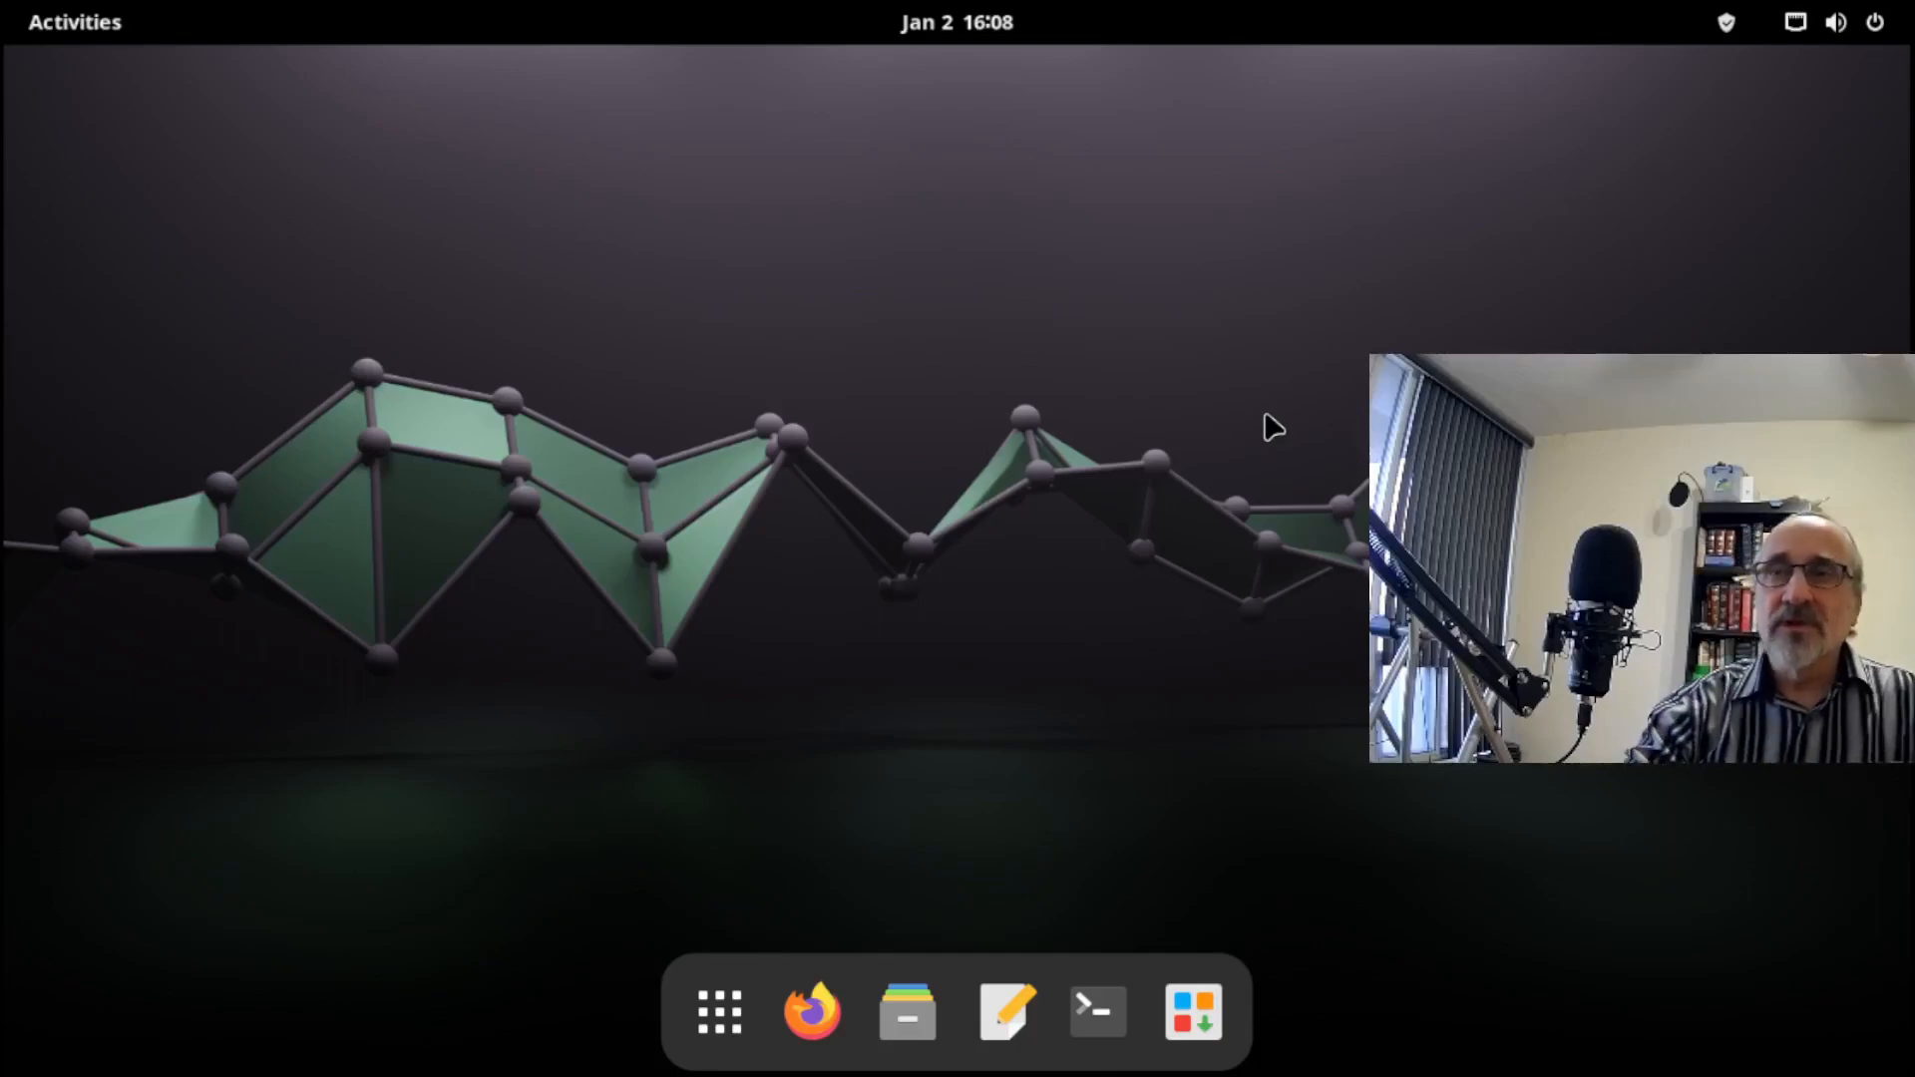
Launch Add/Remove Software, search for qtile, and open the package's details.
{"action": "left_click", "coordinate": [1195, 1014]}
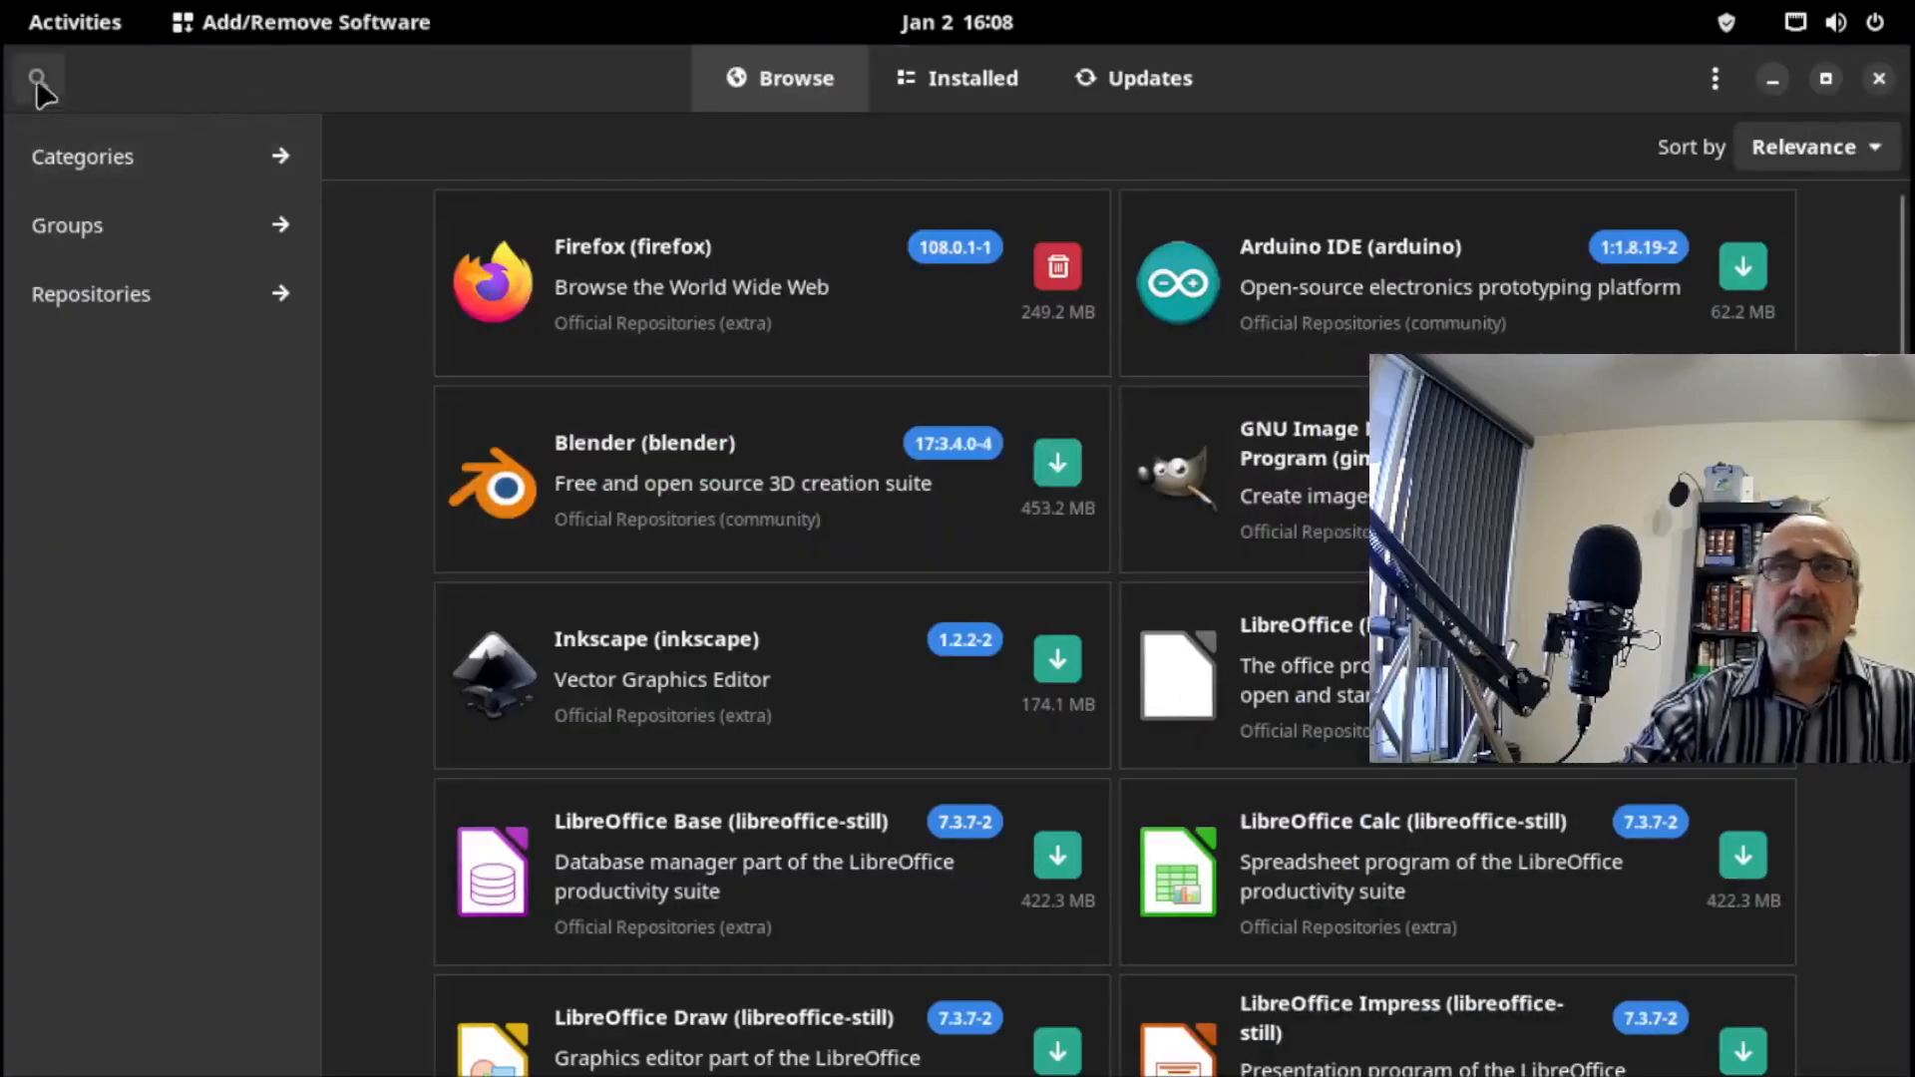
{"action": "left_click", "coordinate": [37, 80]}
{"action": "type", "text": "q"}
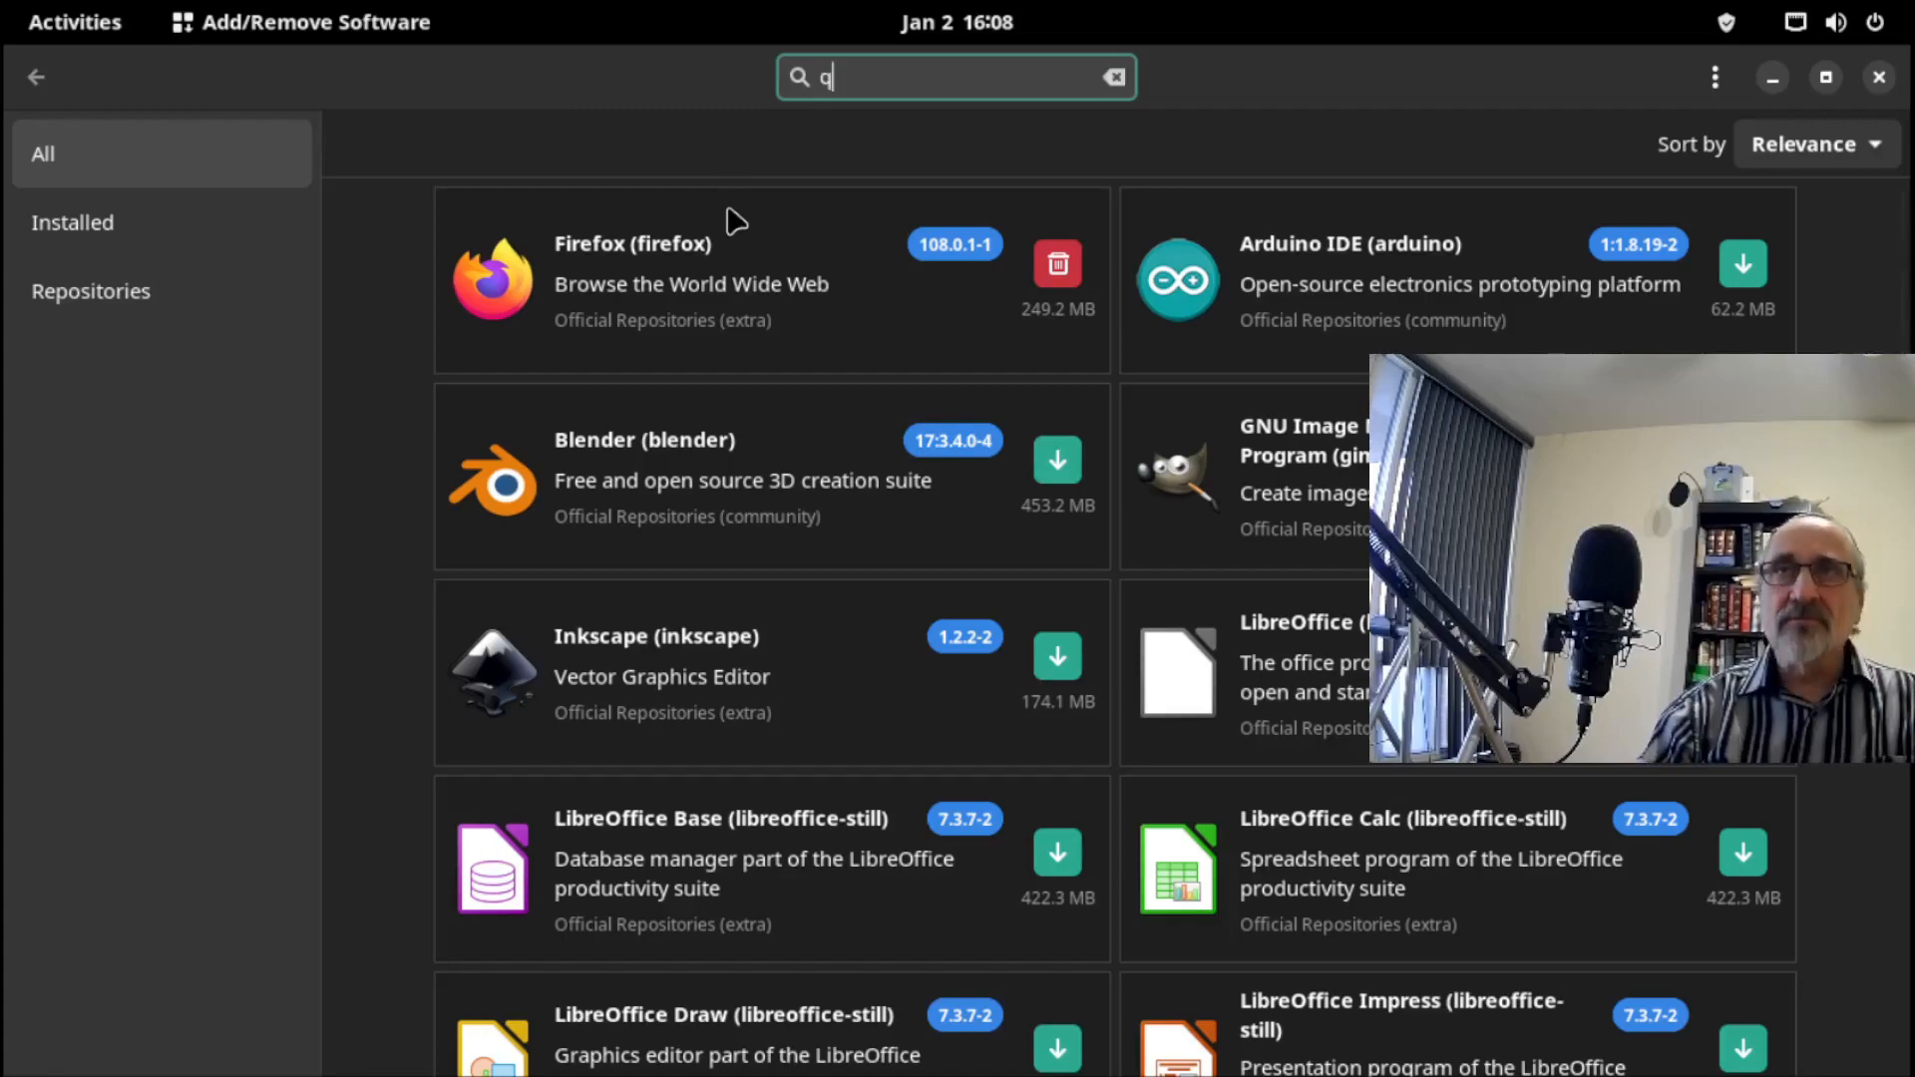
{"action": "type", "text": "tile"}
{"action": "key", "text": "Return"}
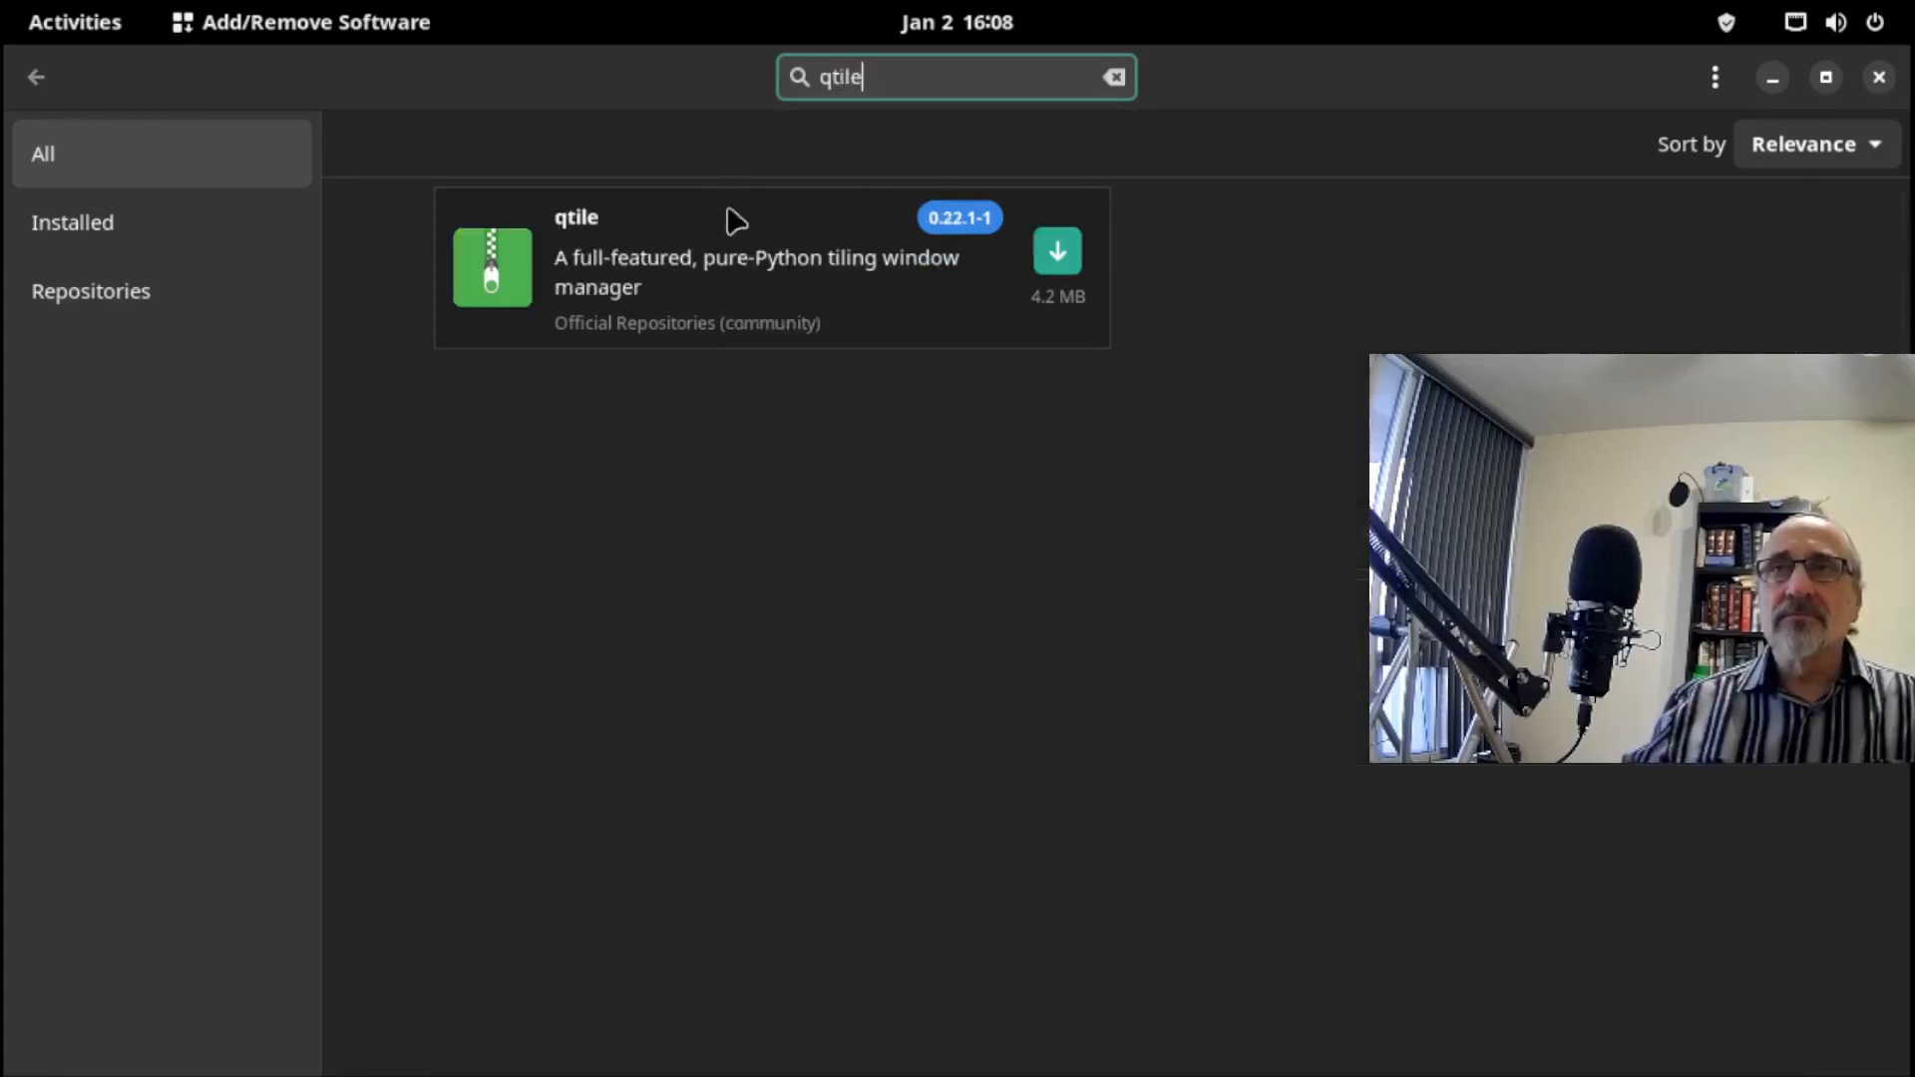
{"action": "left_click", "coordinate": [623, 287]}
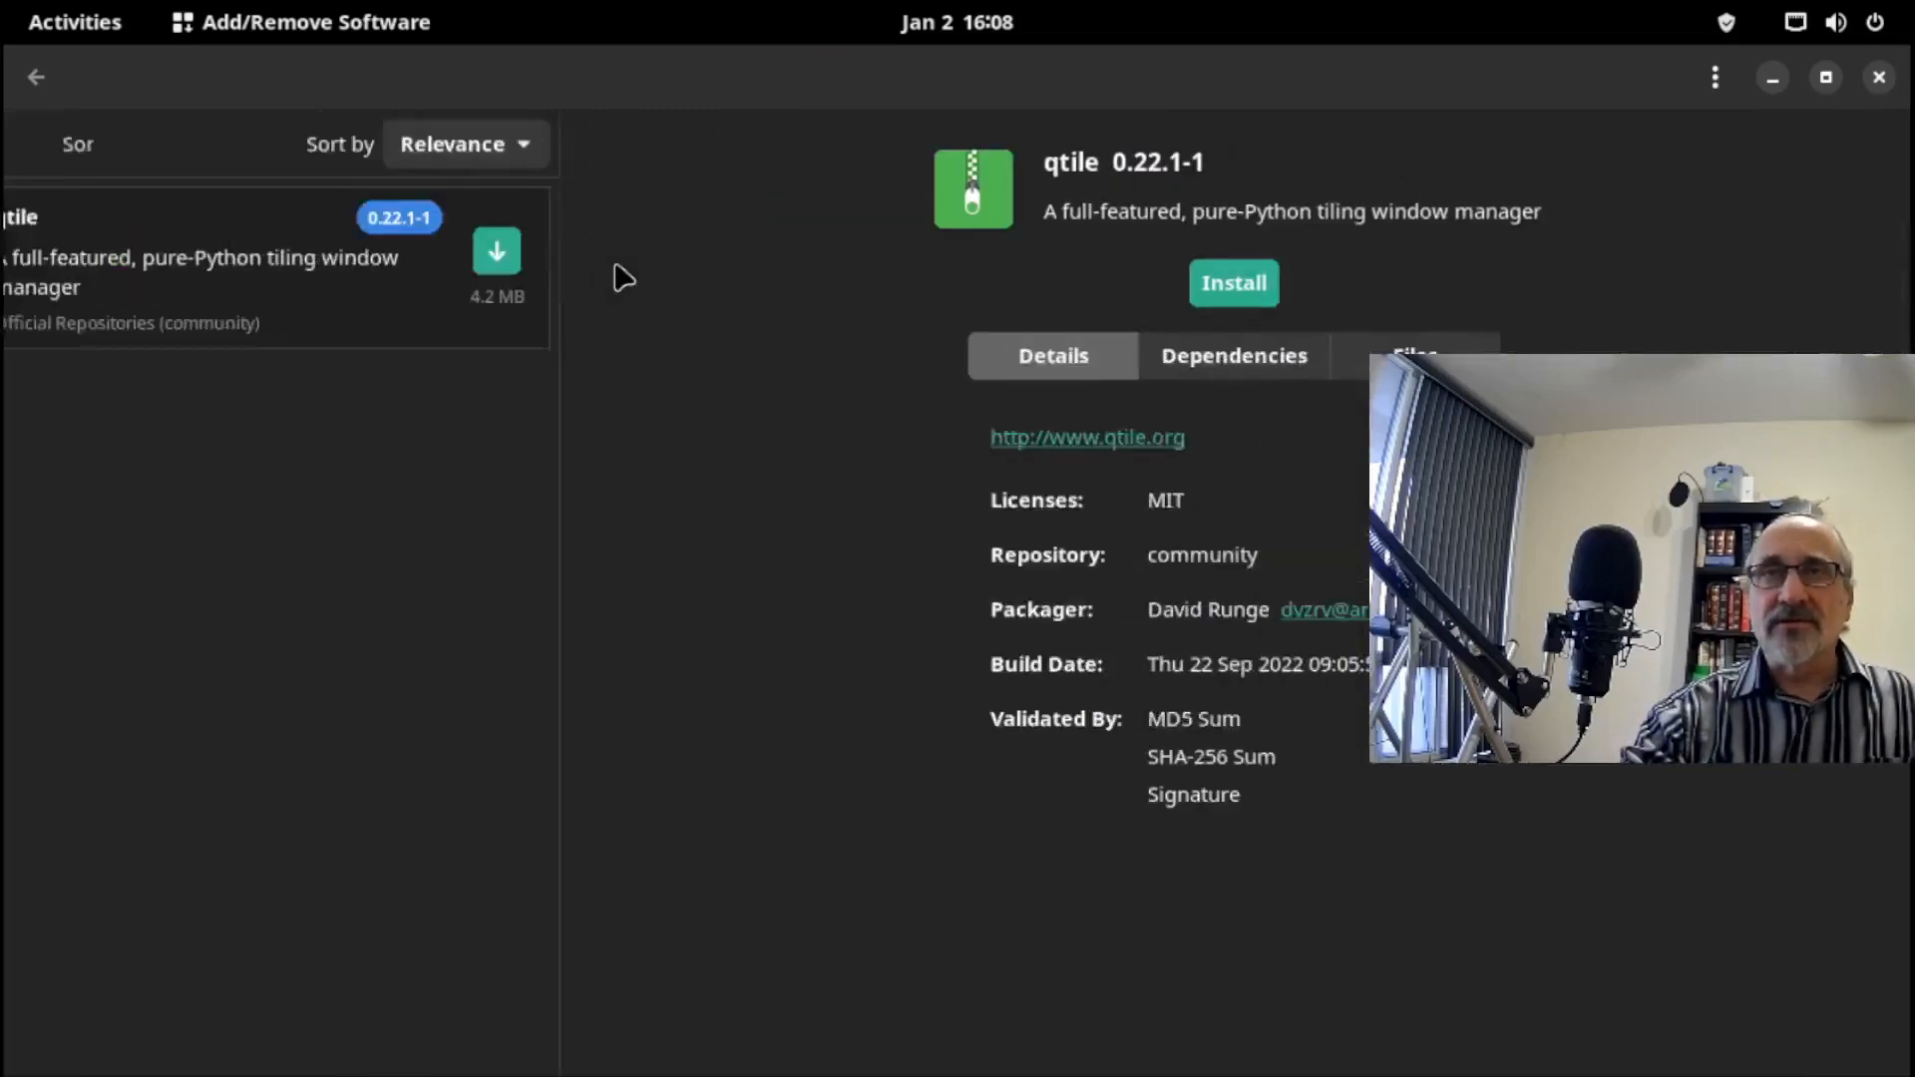
Install the qtile package without optional dependencies, authenticating with the account password and applying the transaction.
{"action": "left_click", "coordinate": [955, 284]}
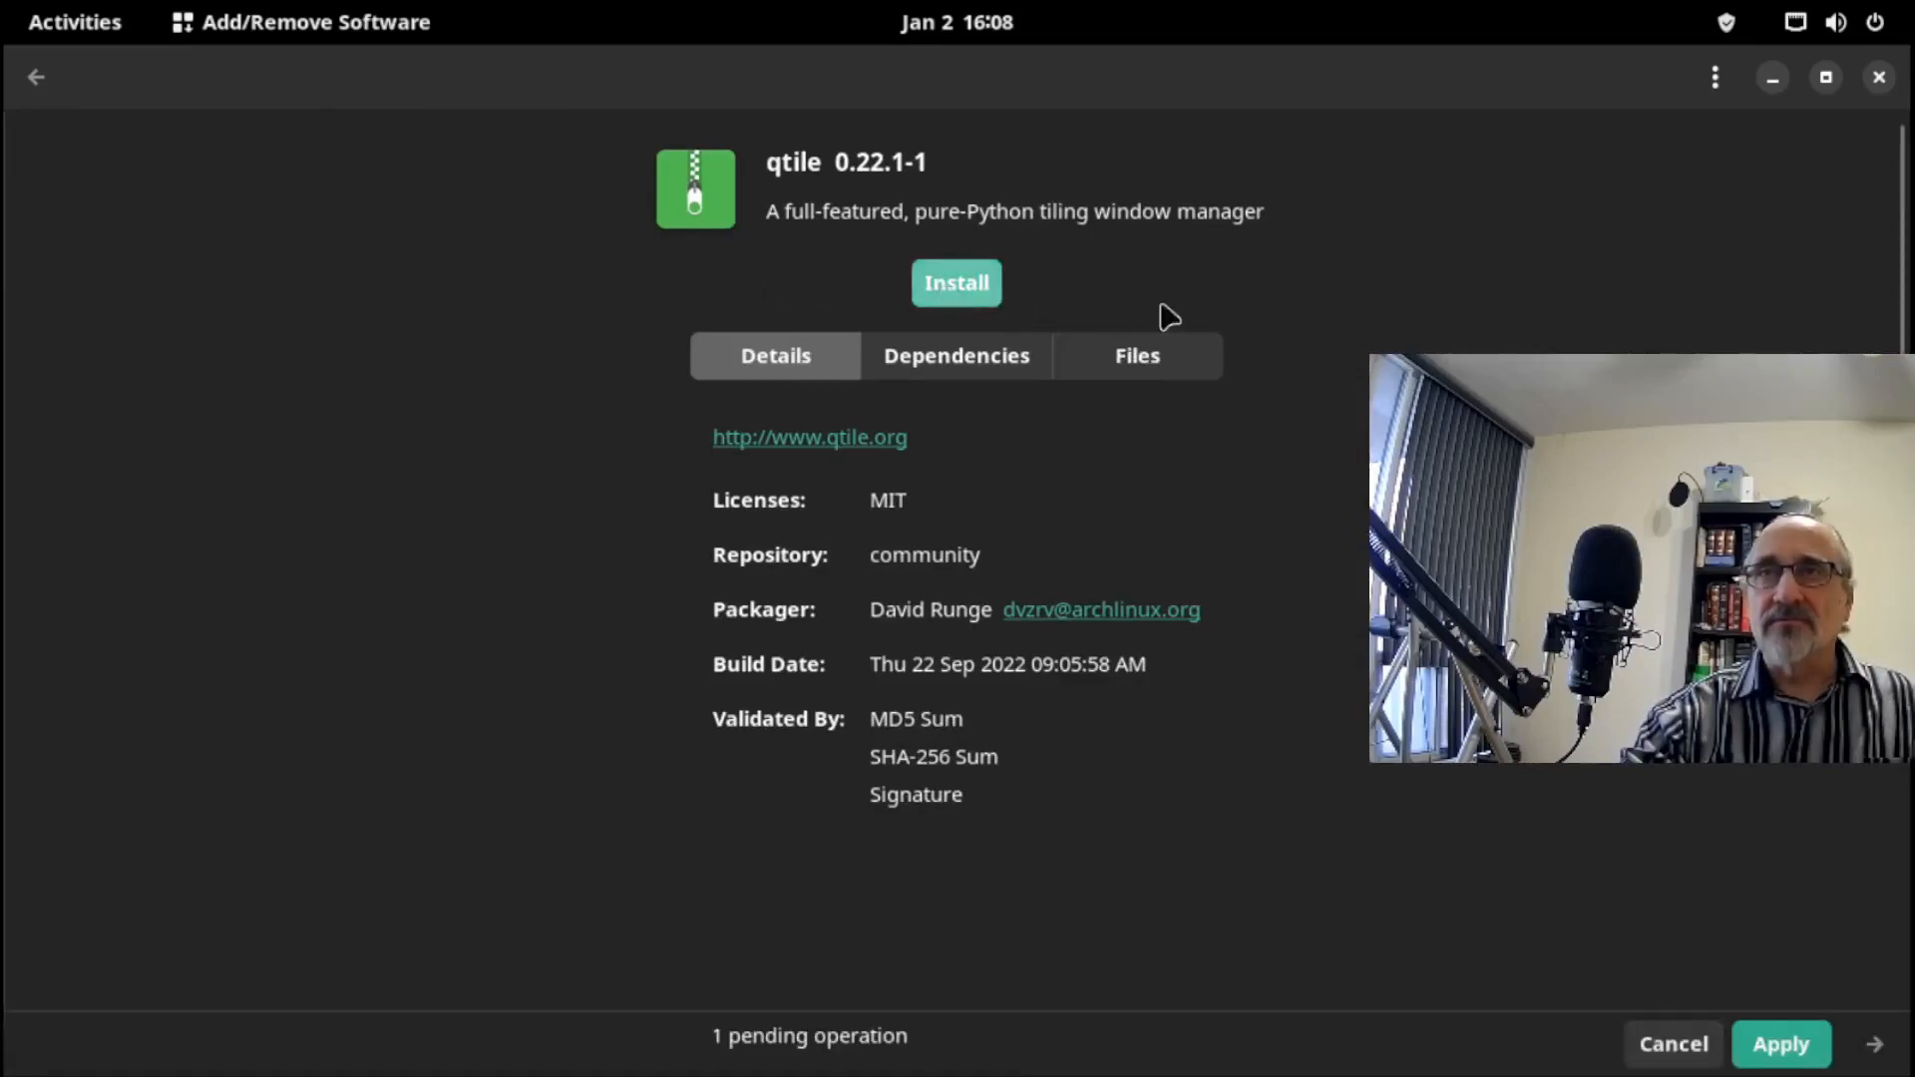
{"action": "left_click", "coordinate": [1810, 1042]}
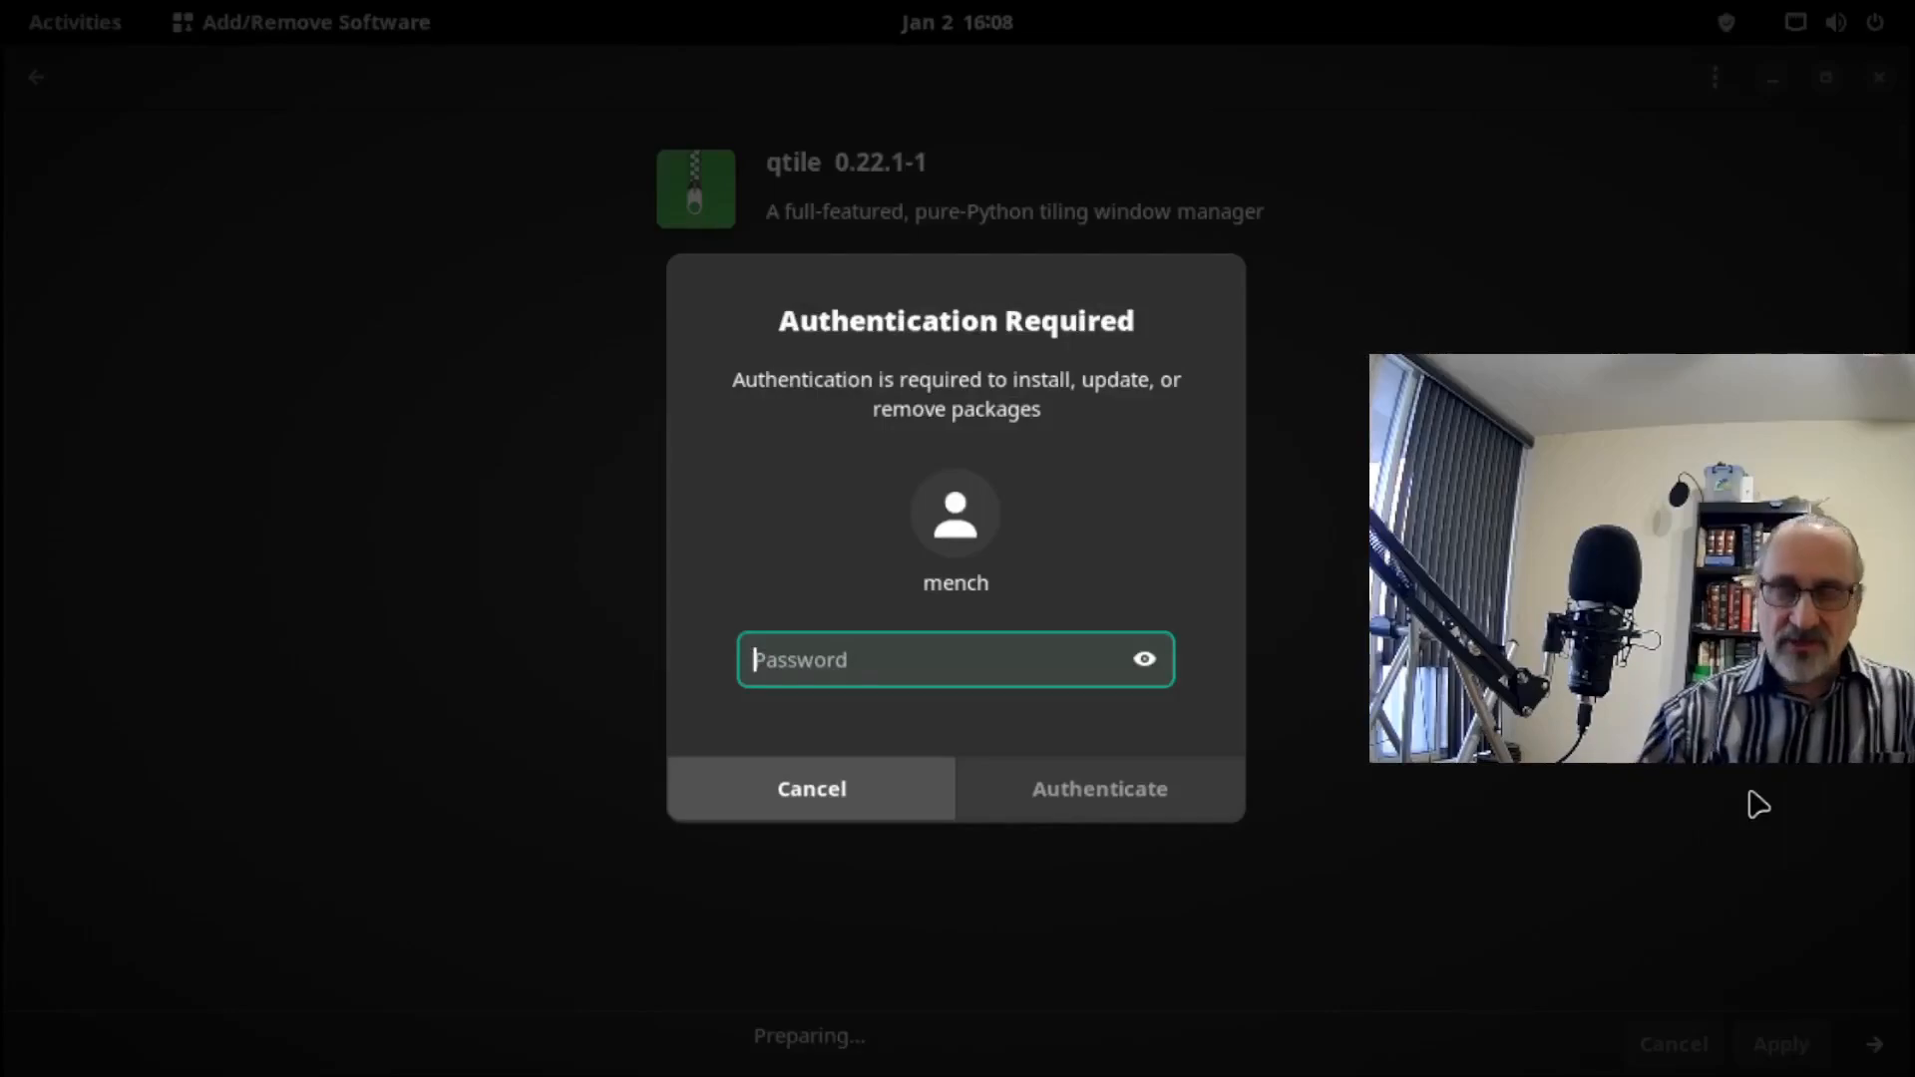
{"action": "type", "text": "••"}
{"action": "key", "text": "Return"}
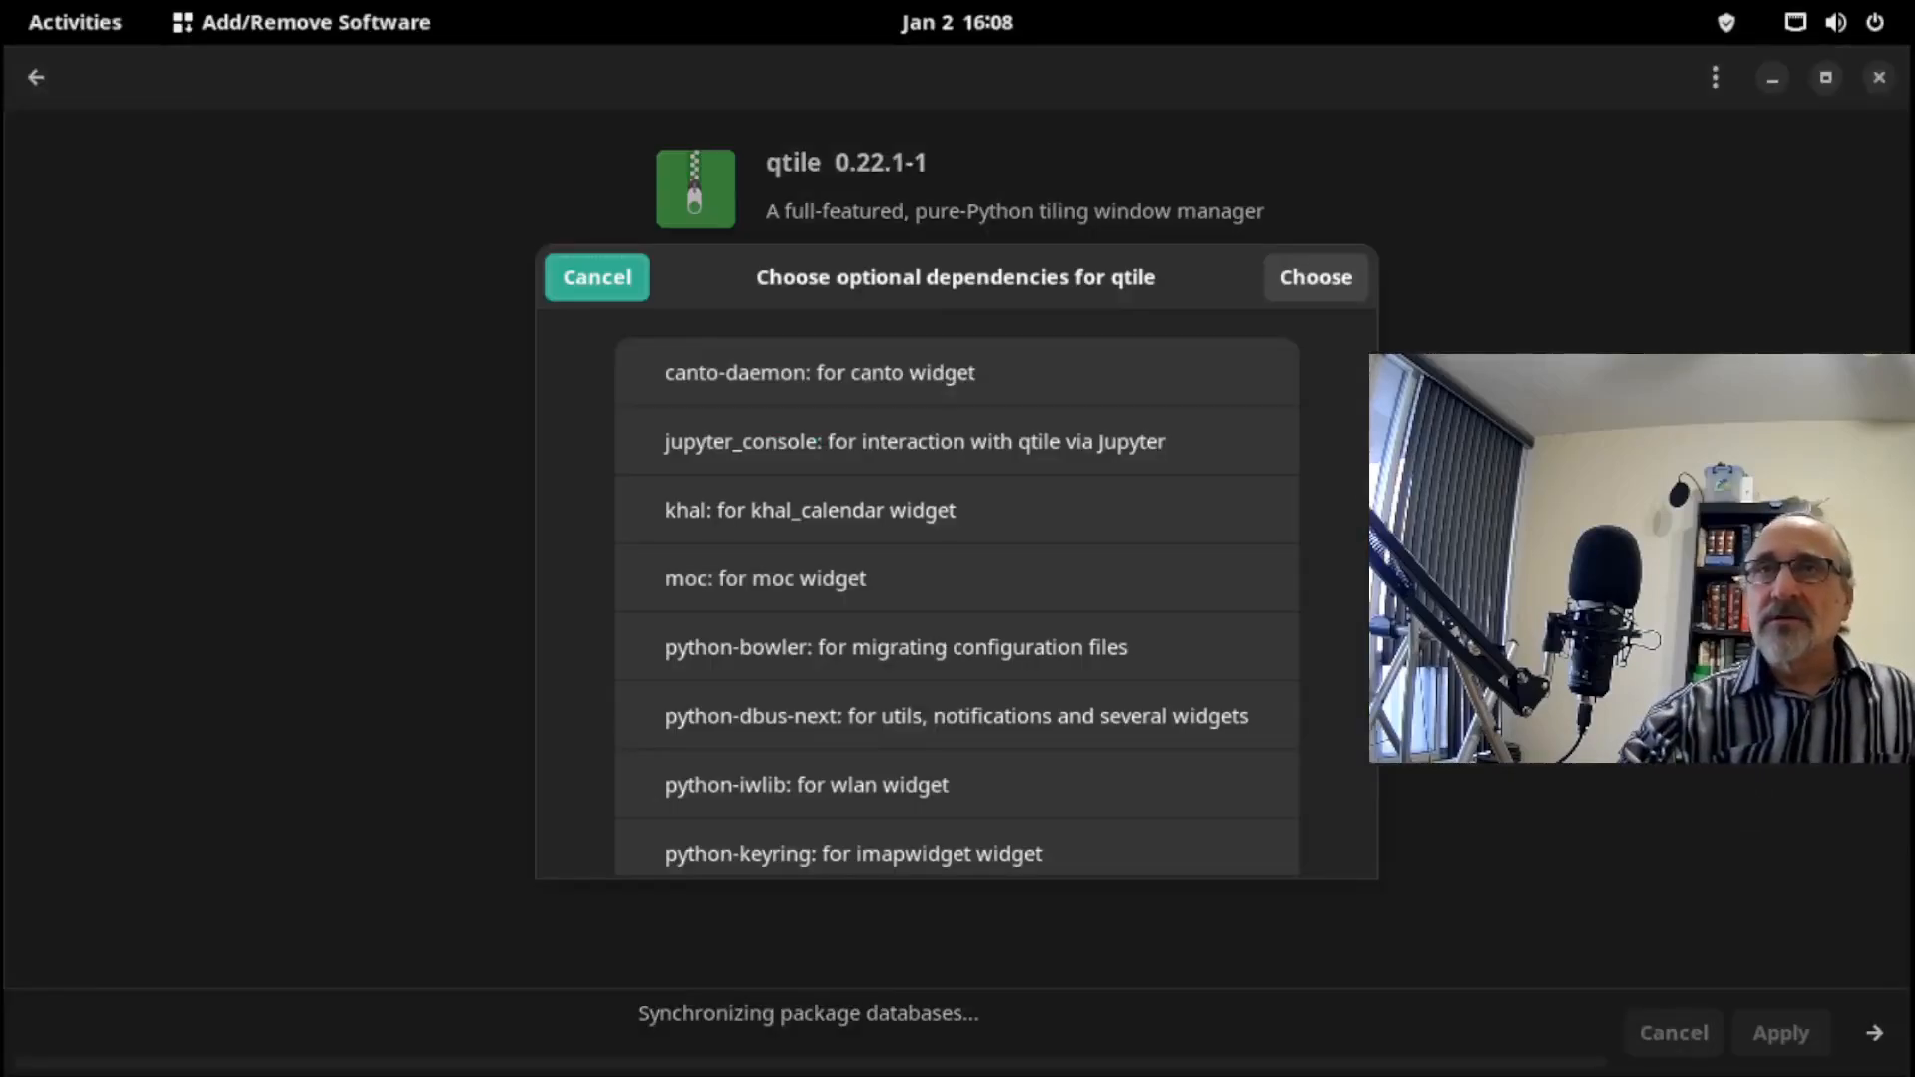
{"action": "left_click", "coordinate": [1323, 279]}
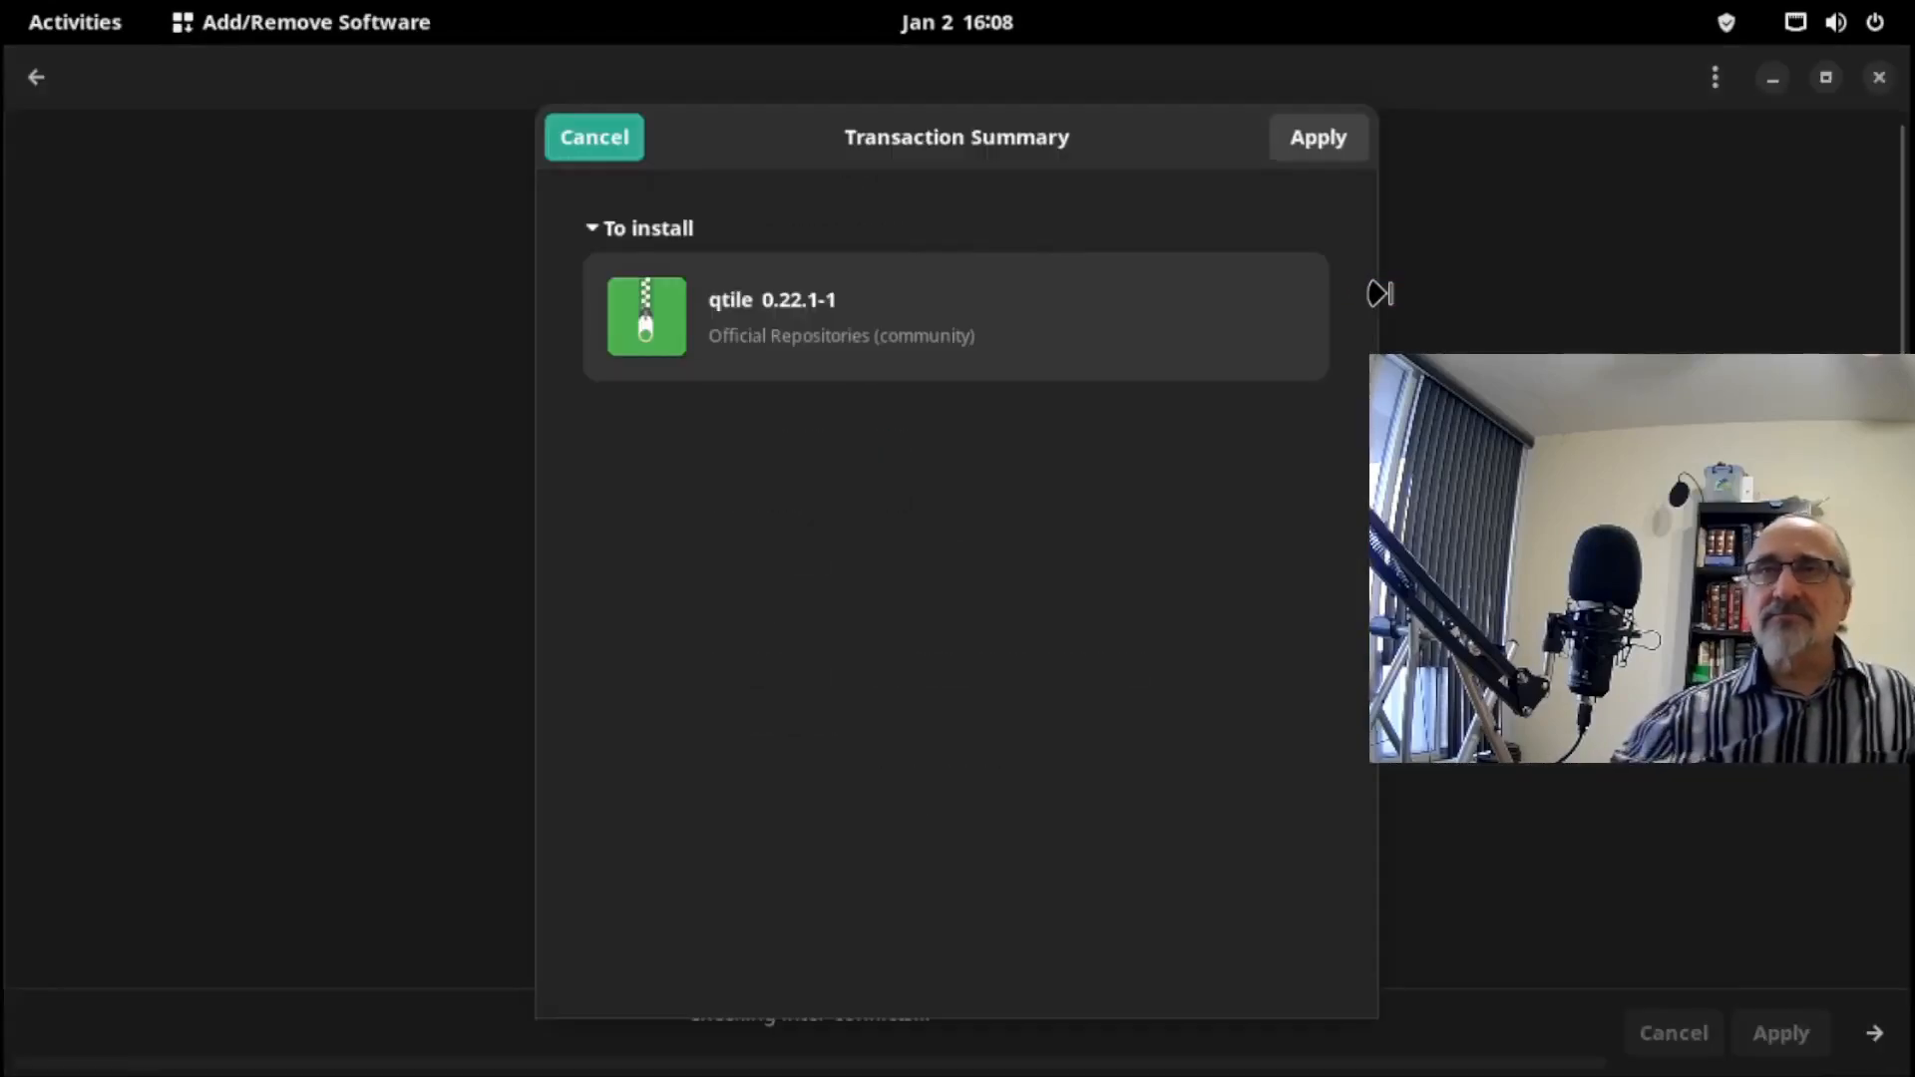
{"action": "left_click", "coordinate": [1327, 137]}
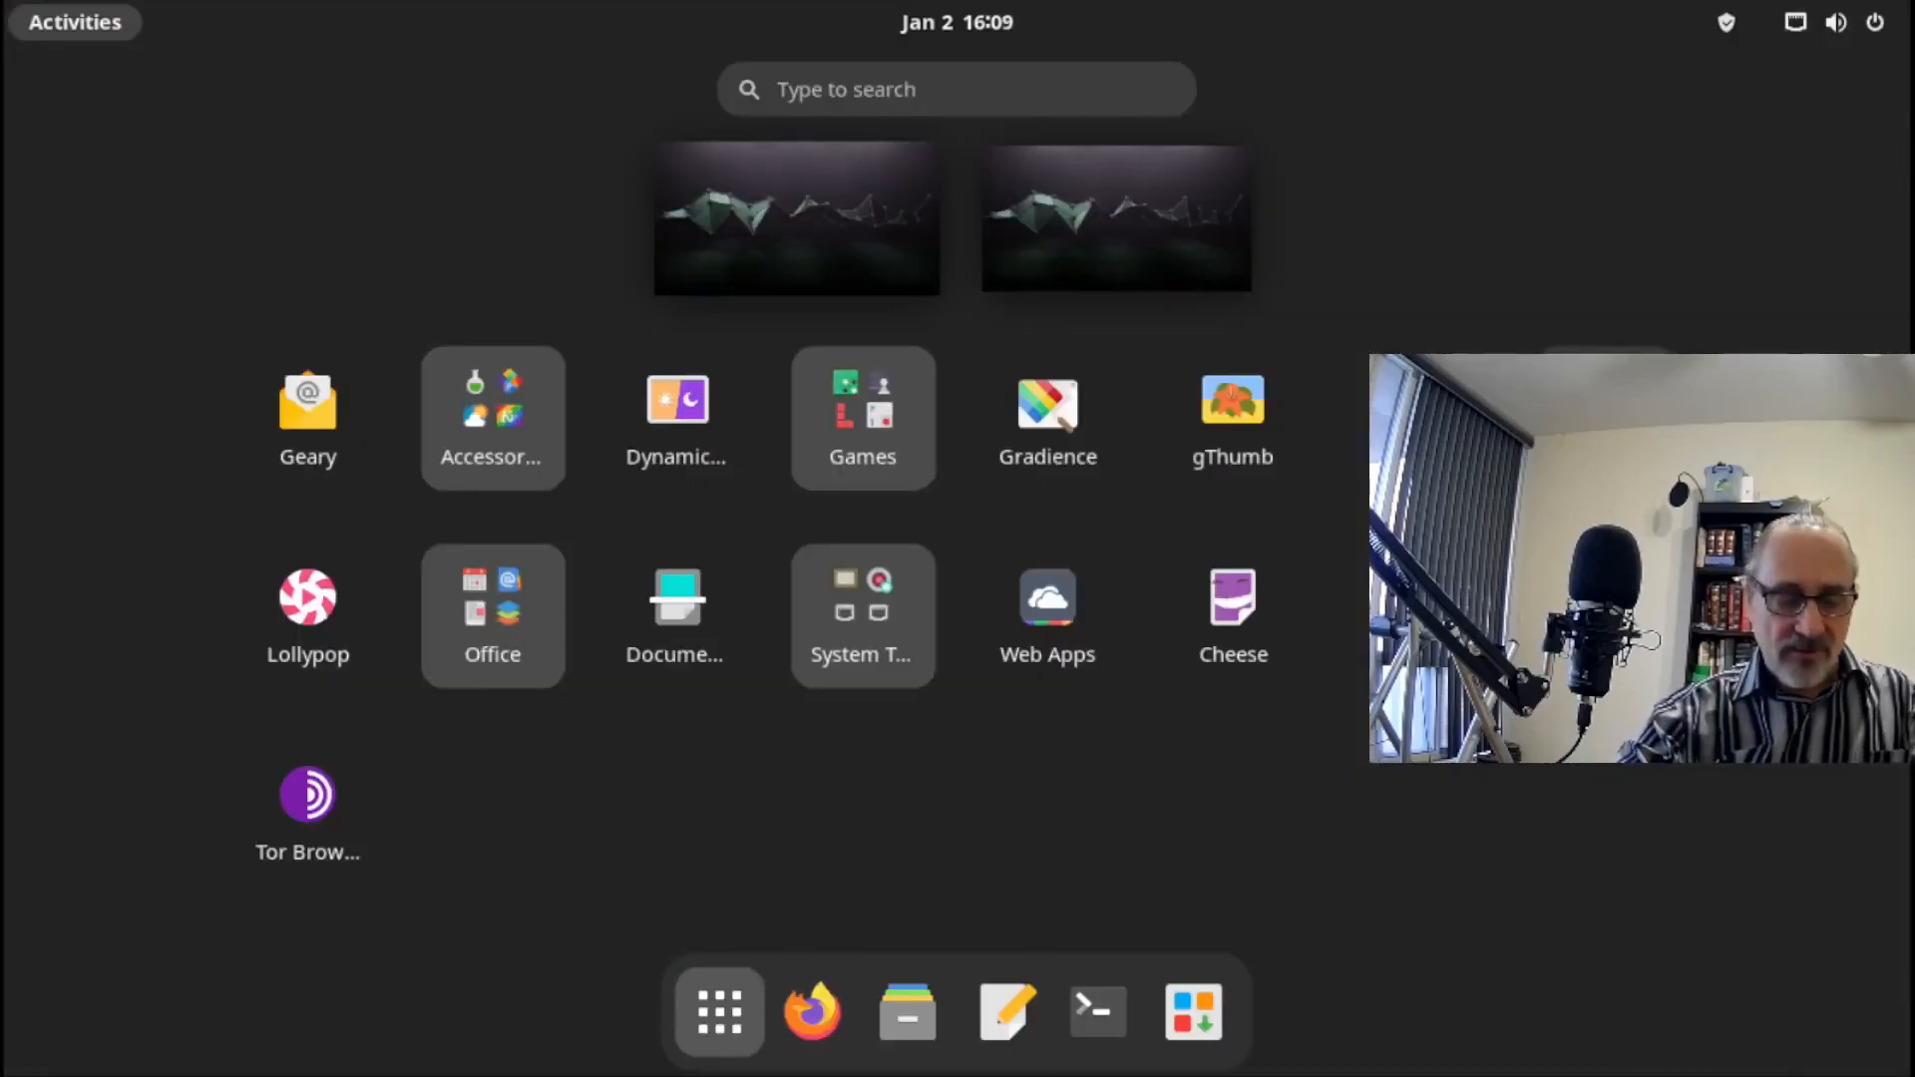
In Terminal, install the awesome window manager with sudo pacman -S awesome, authenticate with the account password, accept the installation, and close Terminal.
{"action": "key", "text": "Escape"}
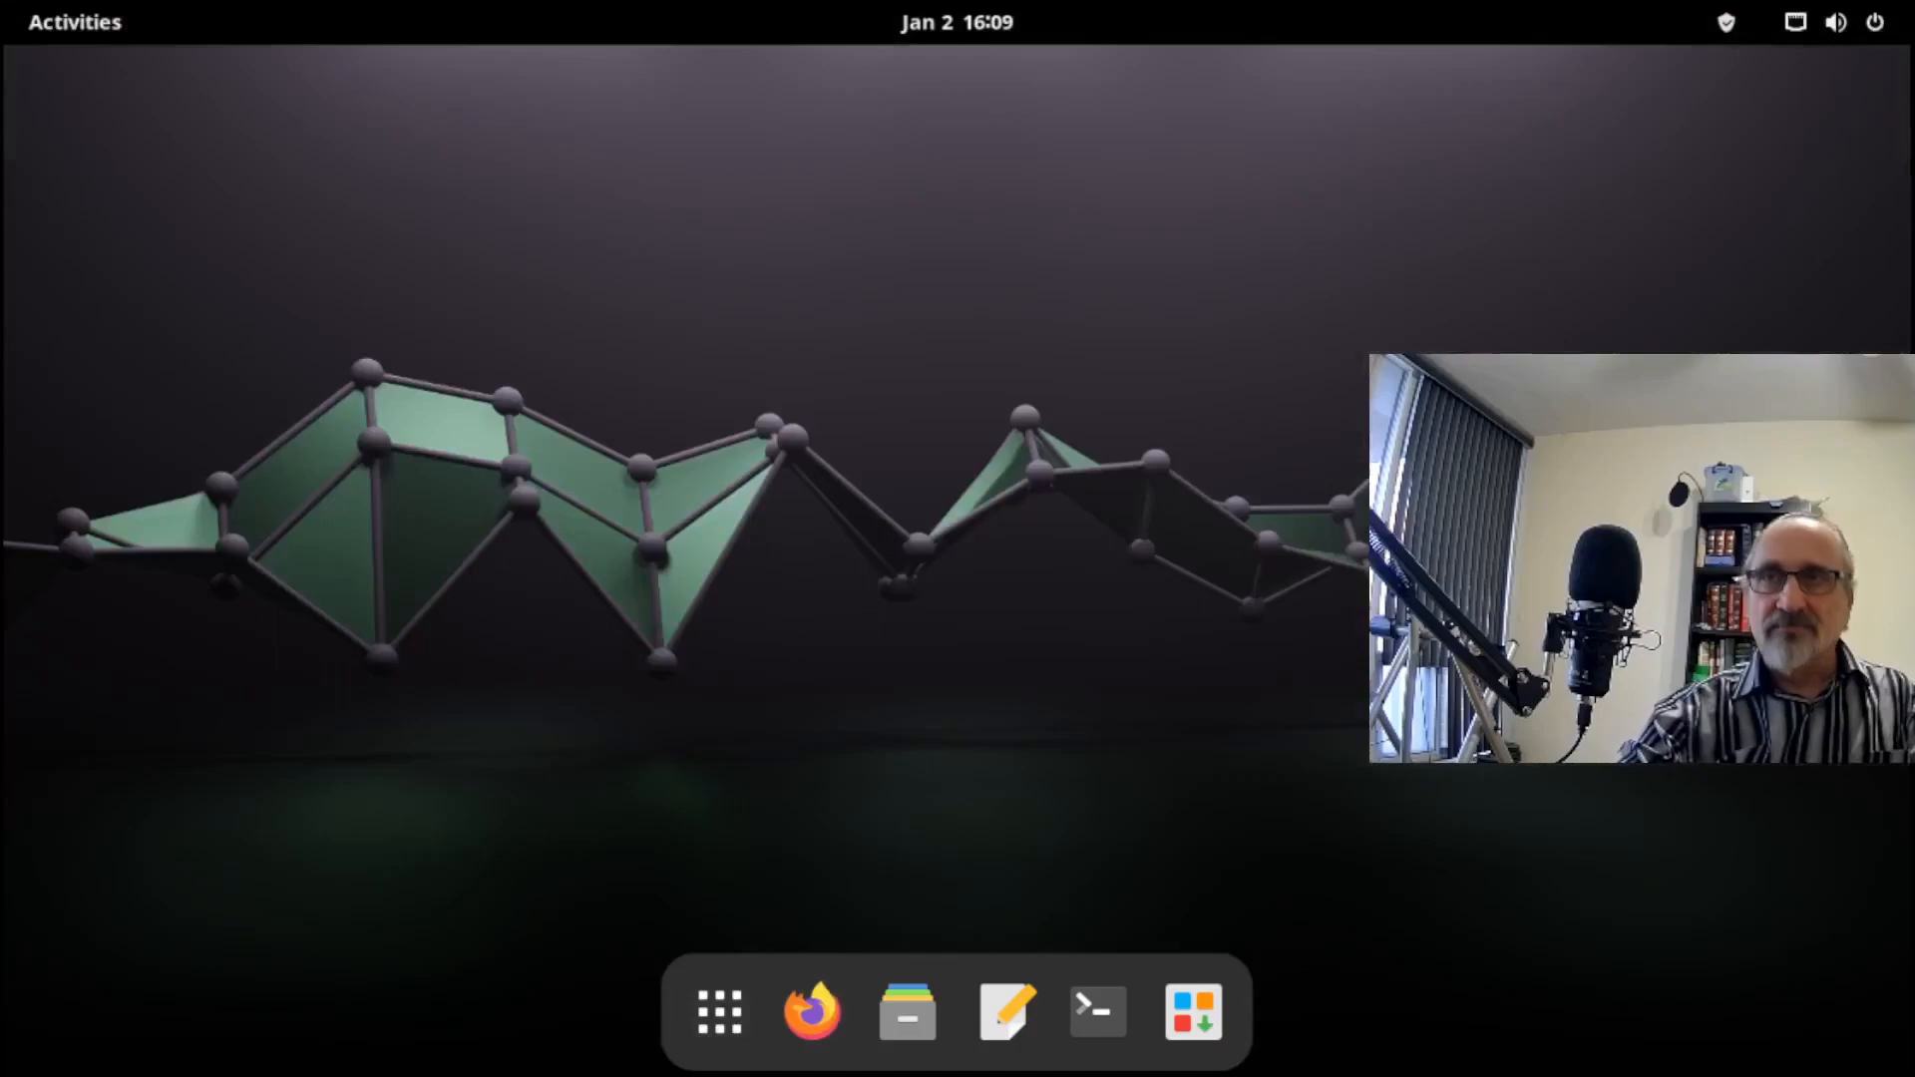
{"action": "left_click", "coordinate": [1099, 1015]}
{"action": "left_click", "coordinate": [1388, 160]}
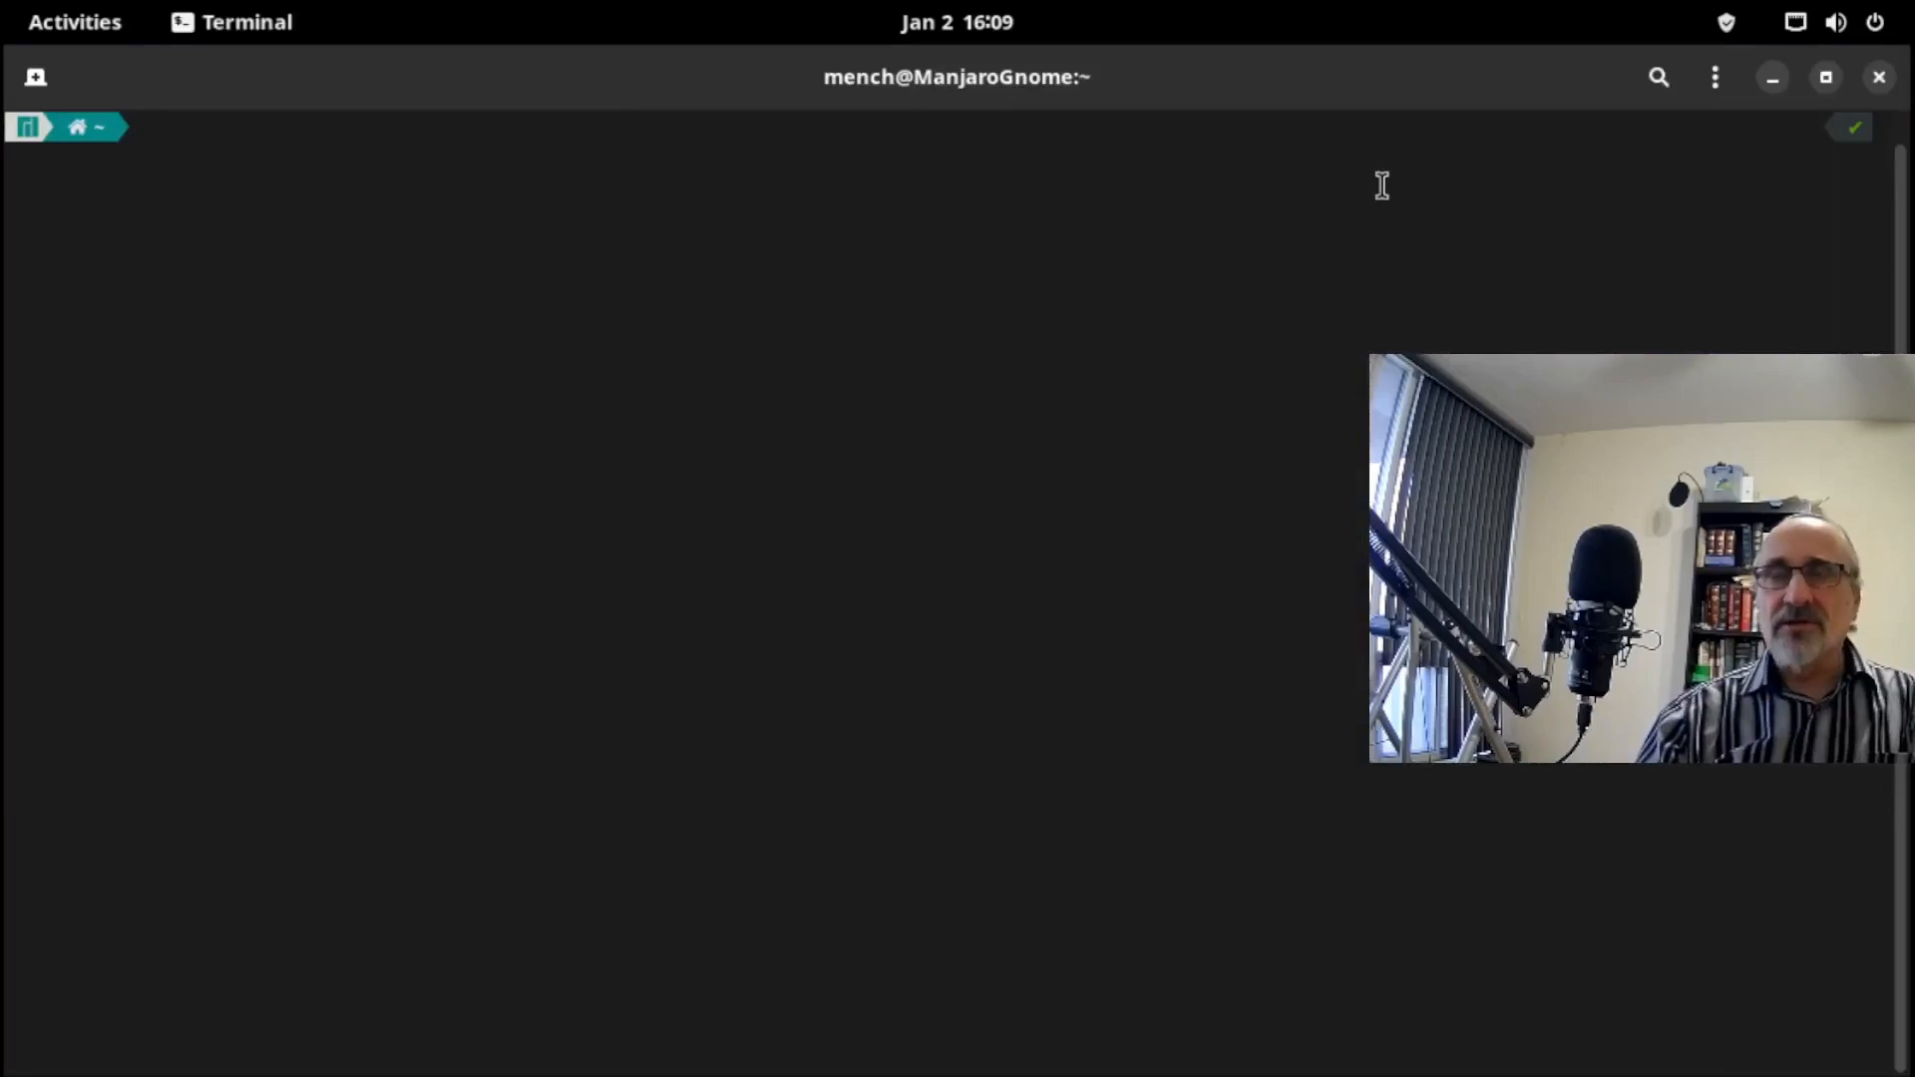
{"action": "type", "text": "sudo p"}
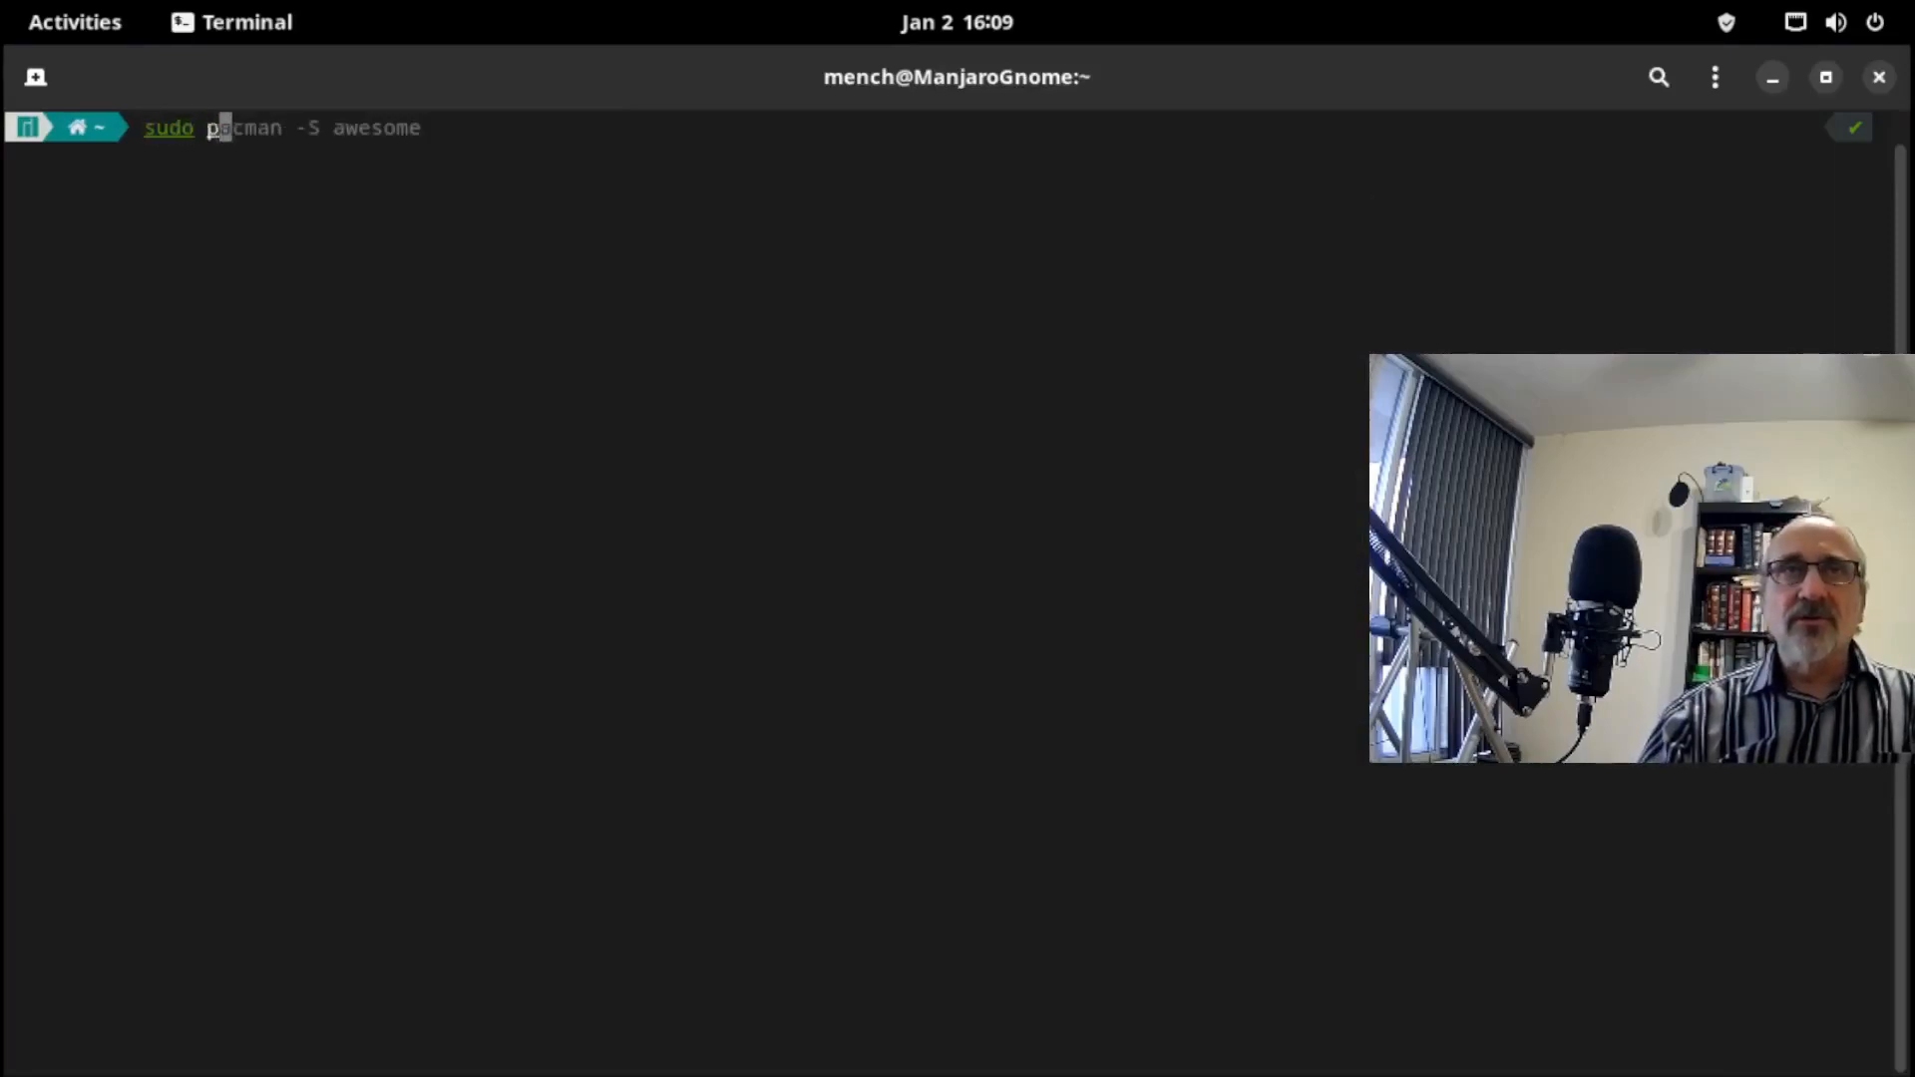
{"action": "type", "text": "acman -S"}
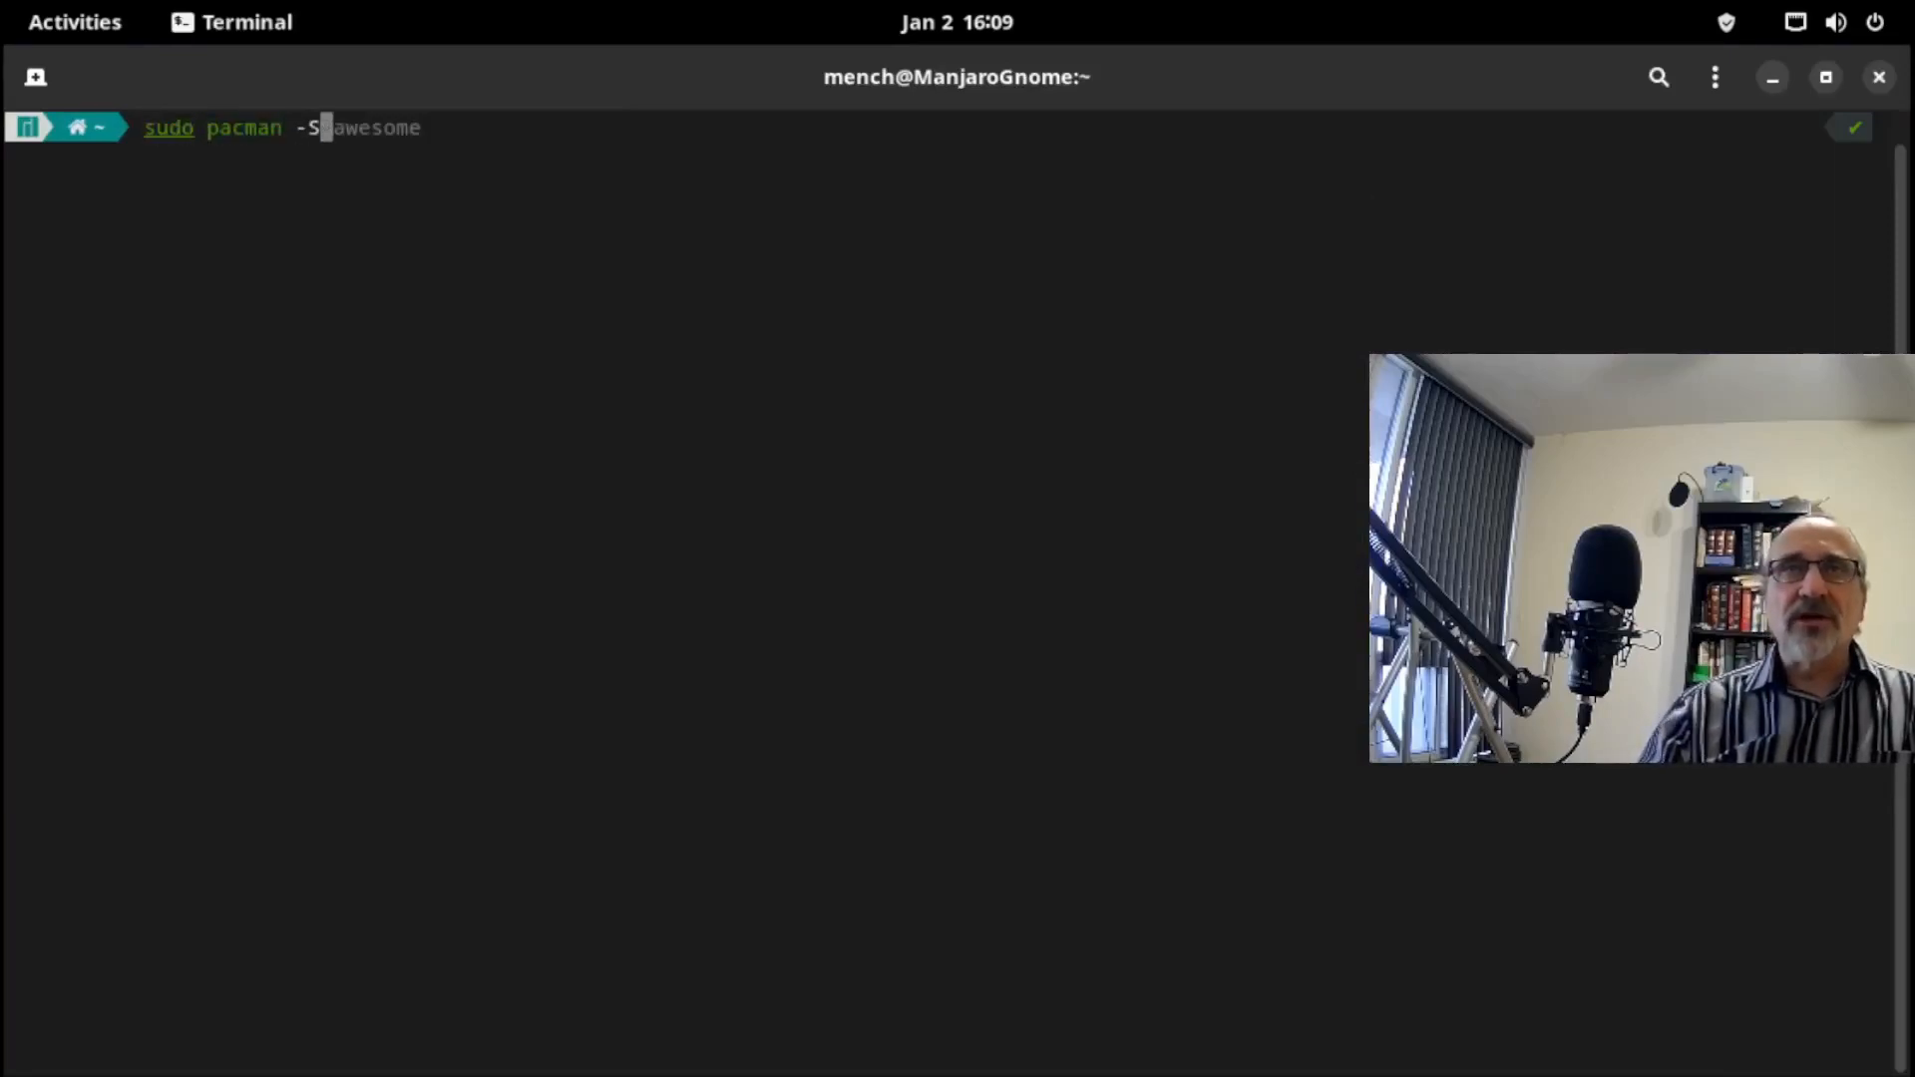
{"action": "type", "text": " awesome"}
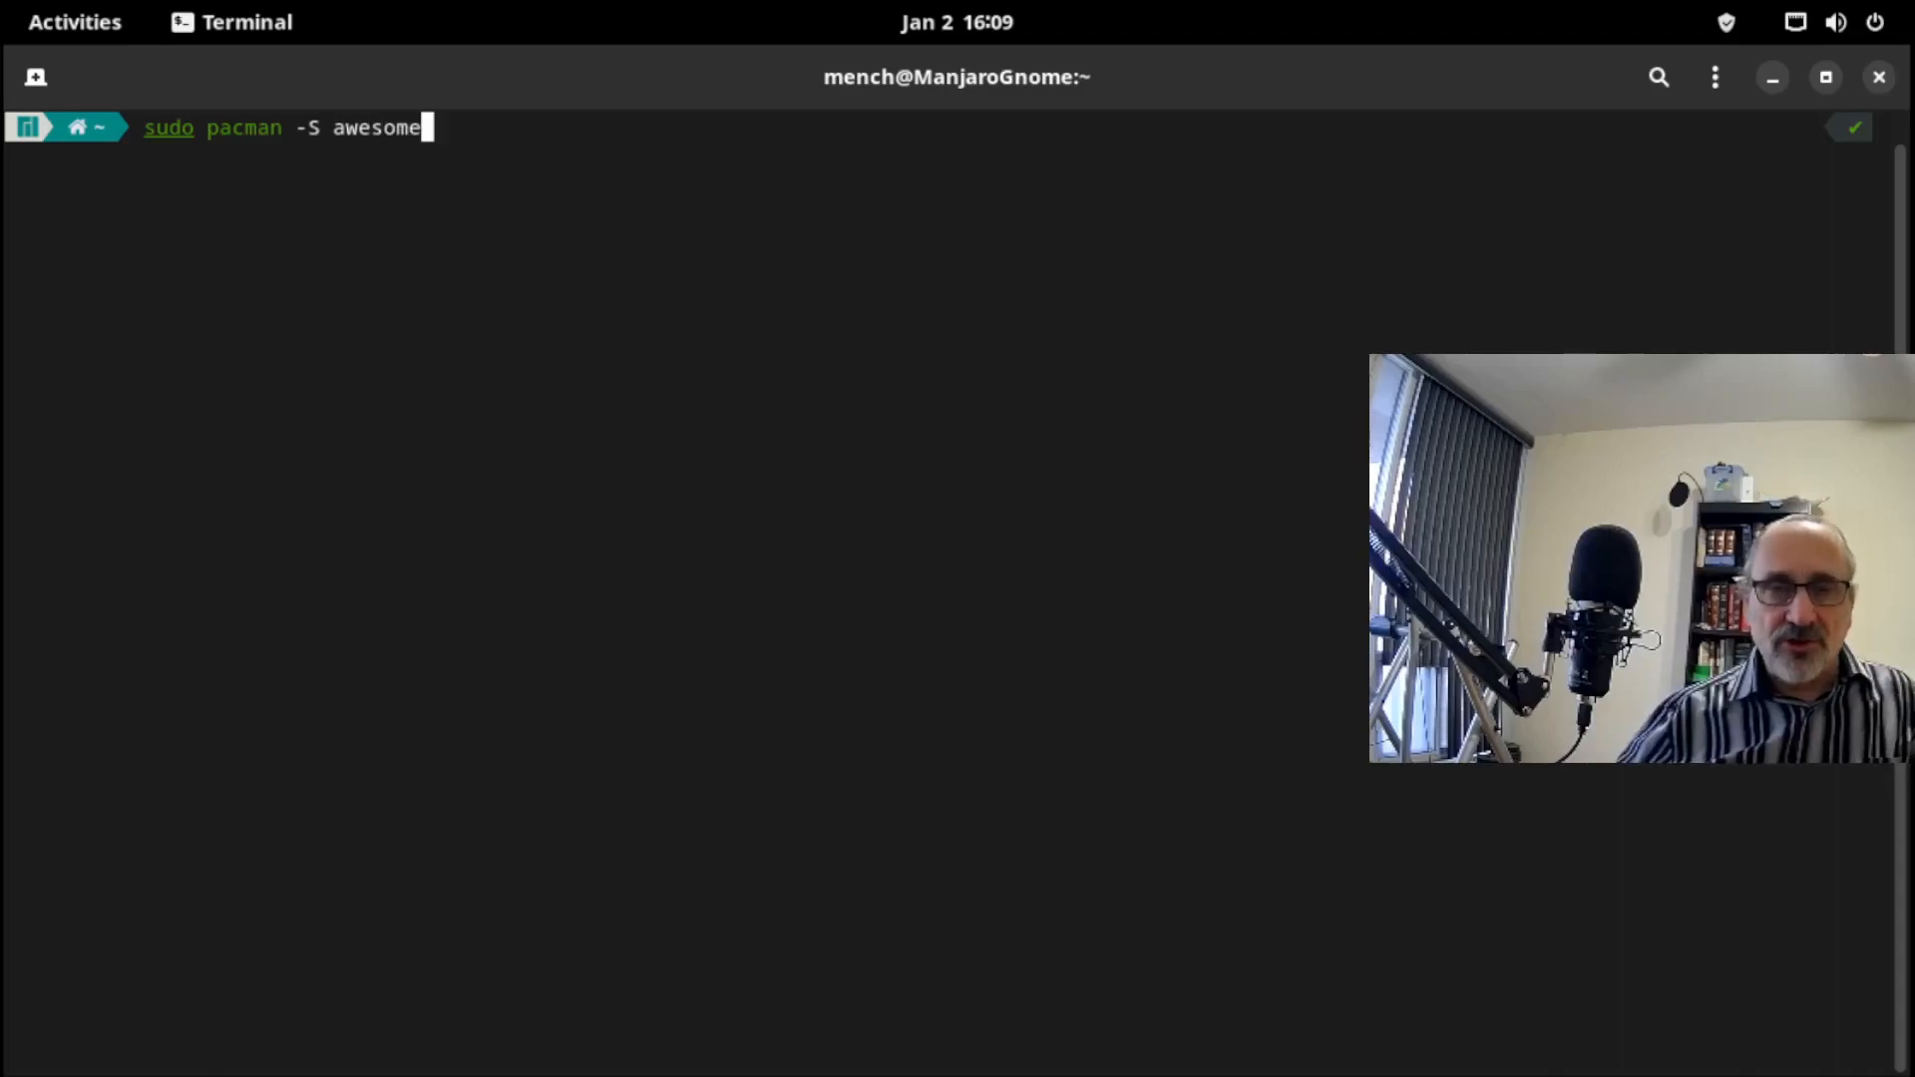
{"action": "key", "text": "Return"}
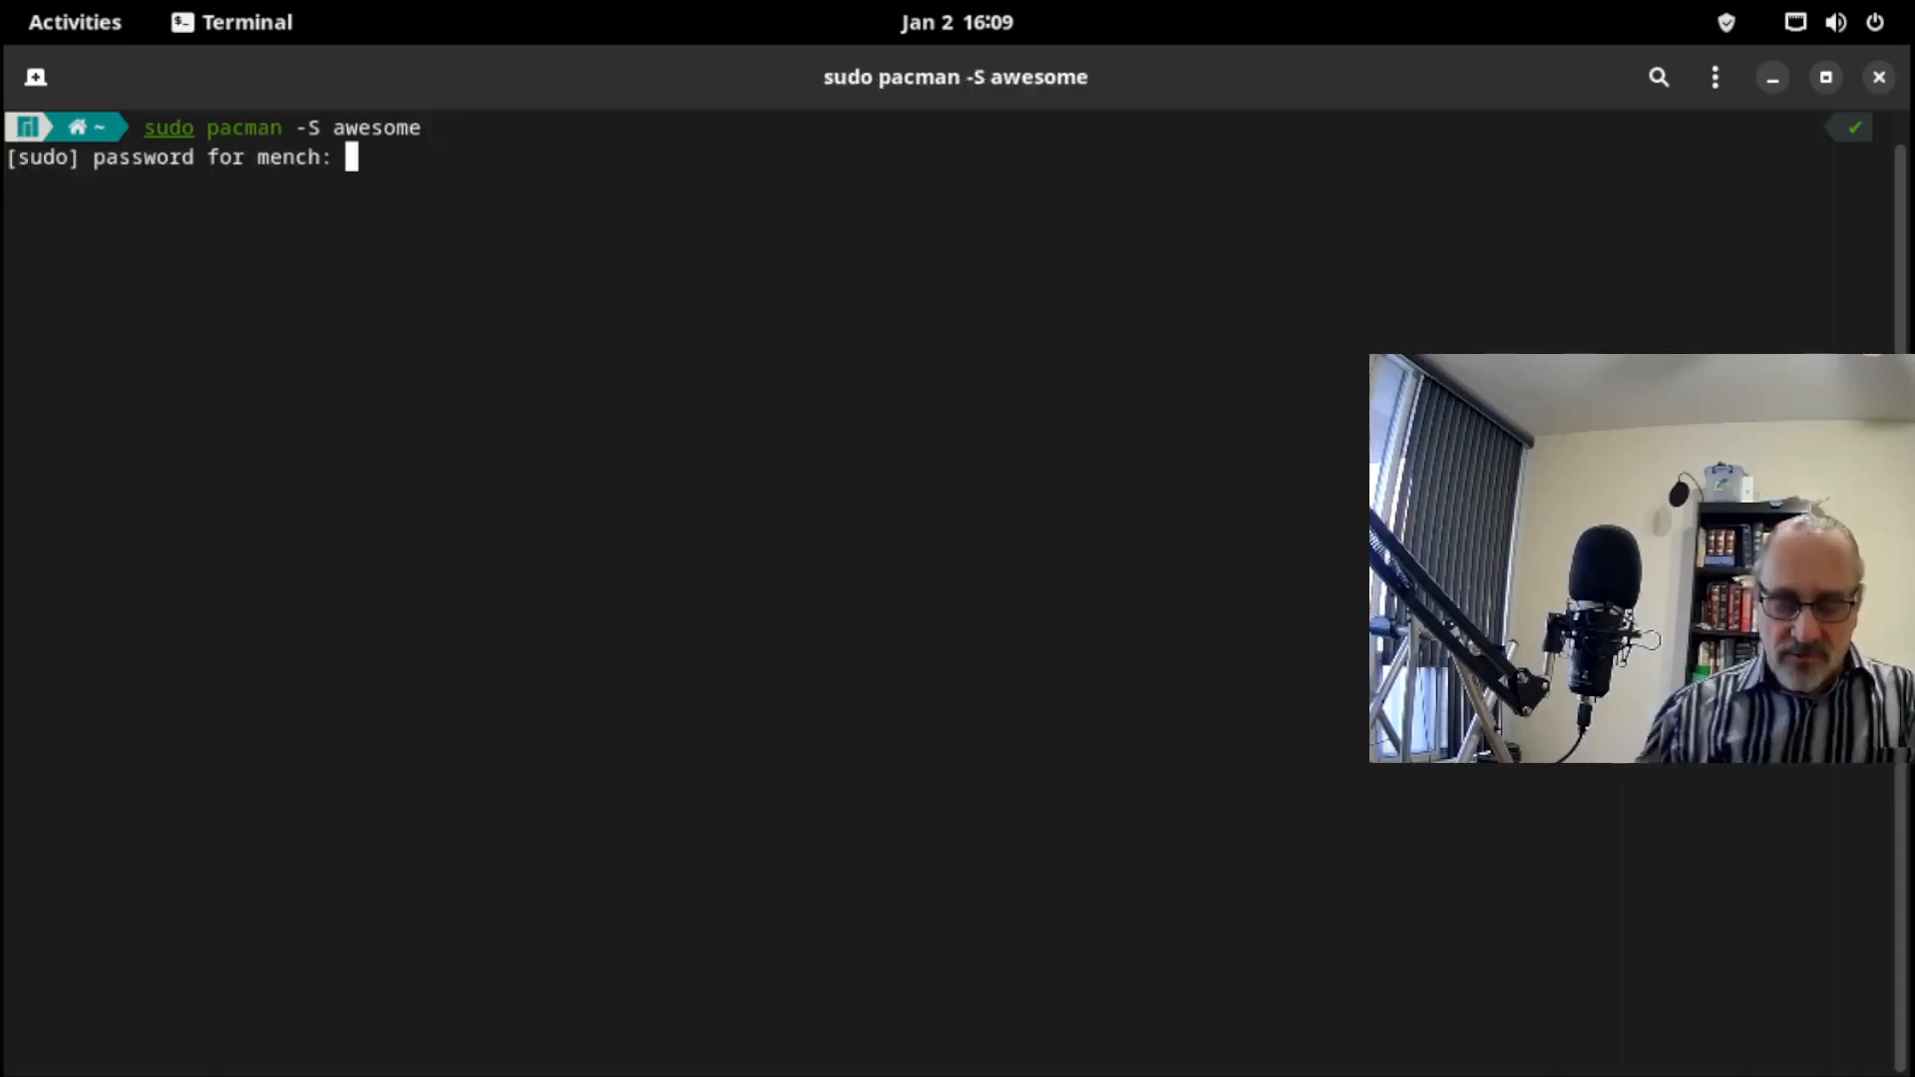
{"action": "key", "text": "Return"}
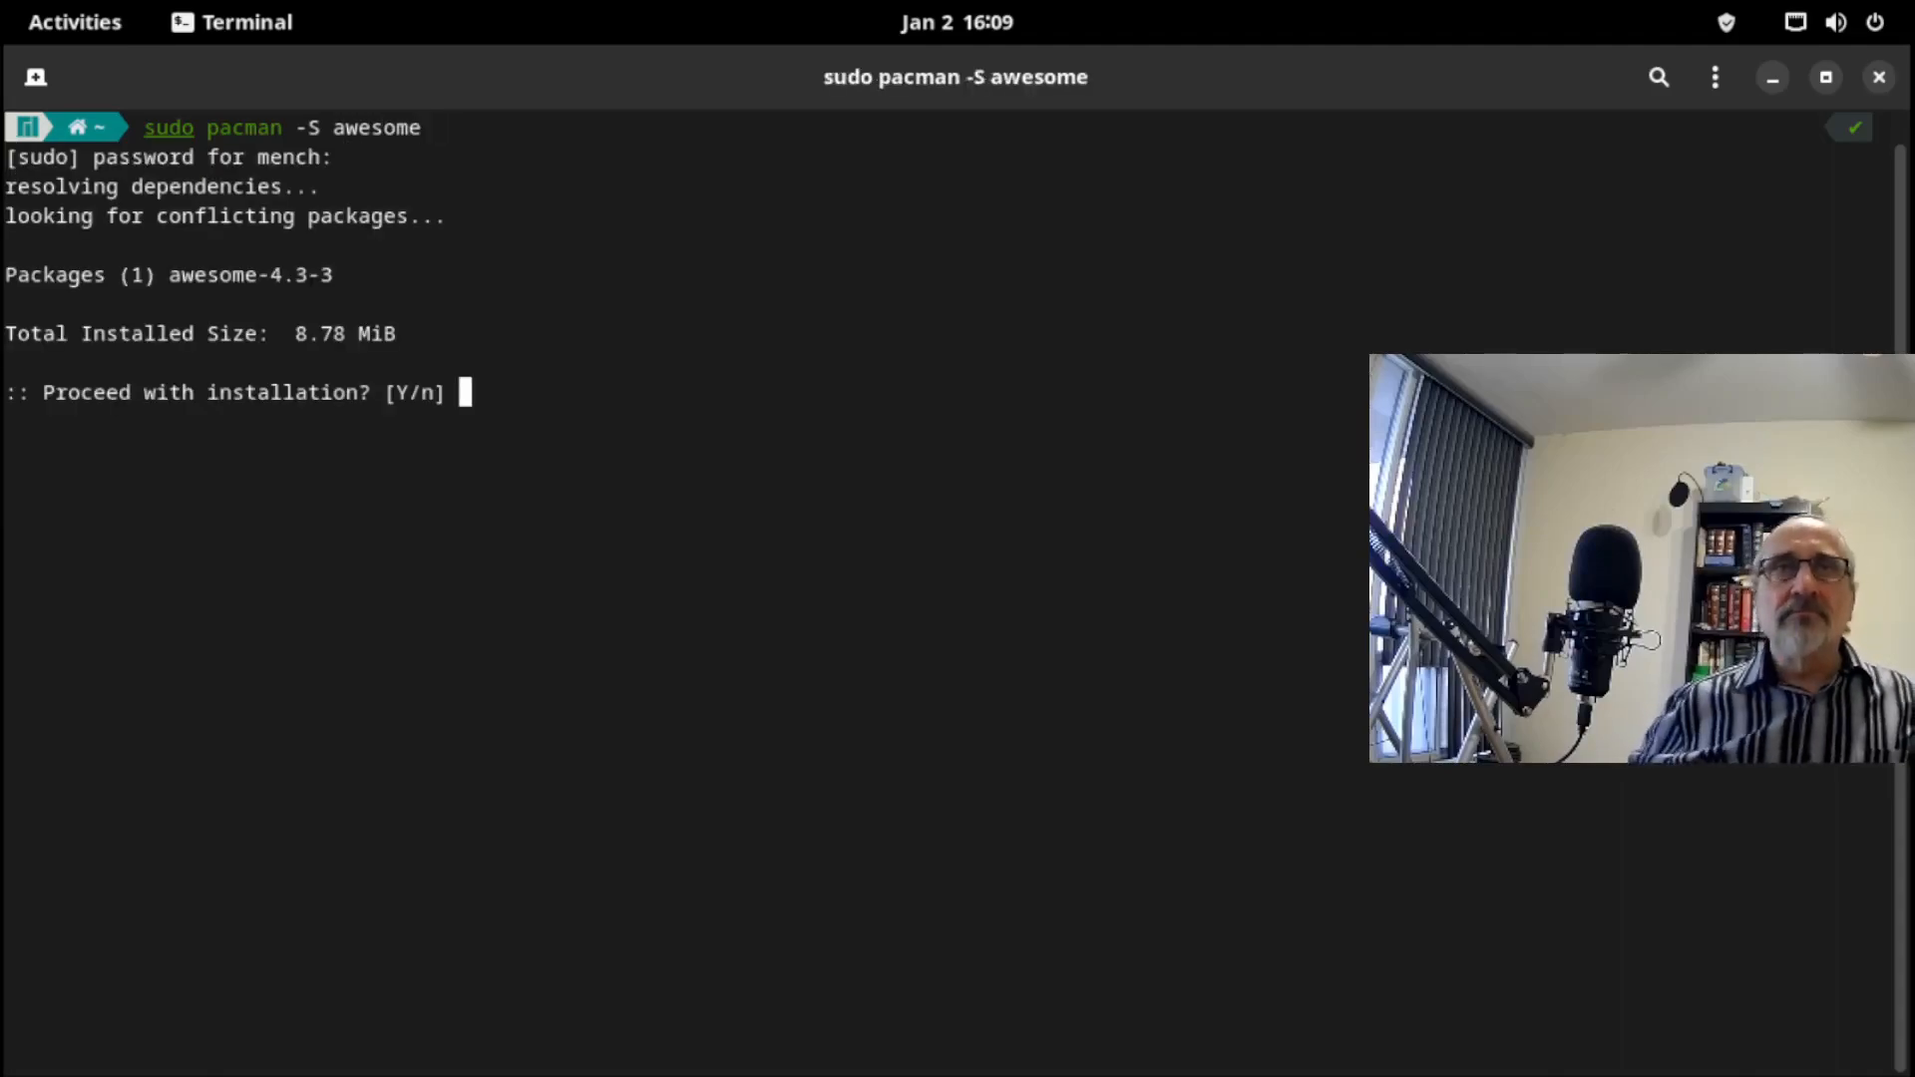
{"action": "key", "text": "Return"}
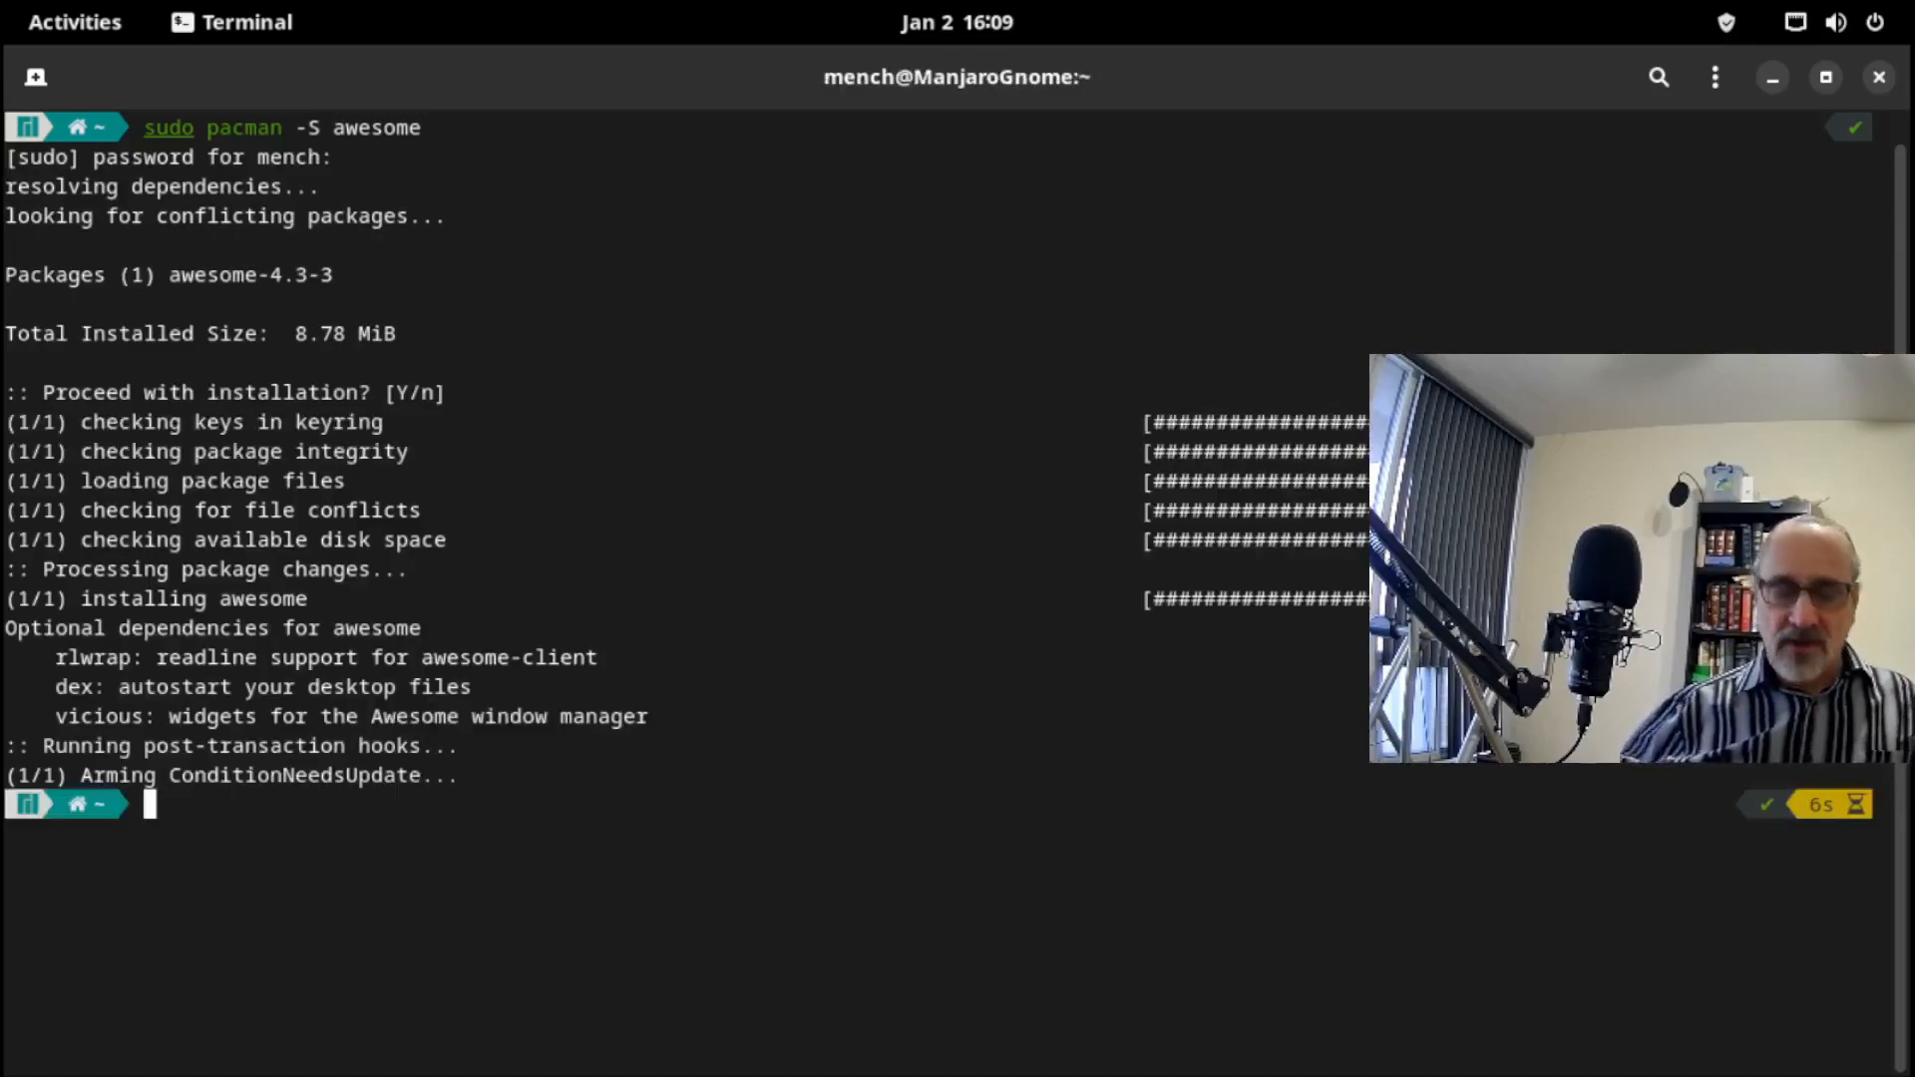
{"action": "type", "text": "c"}
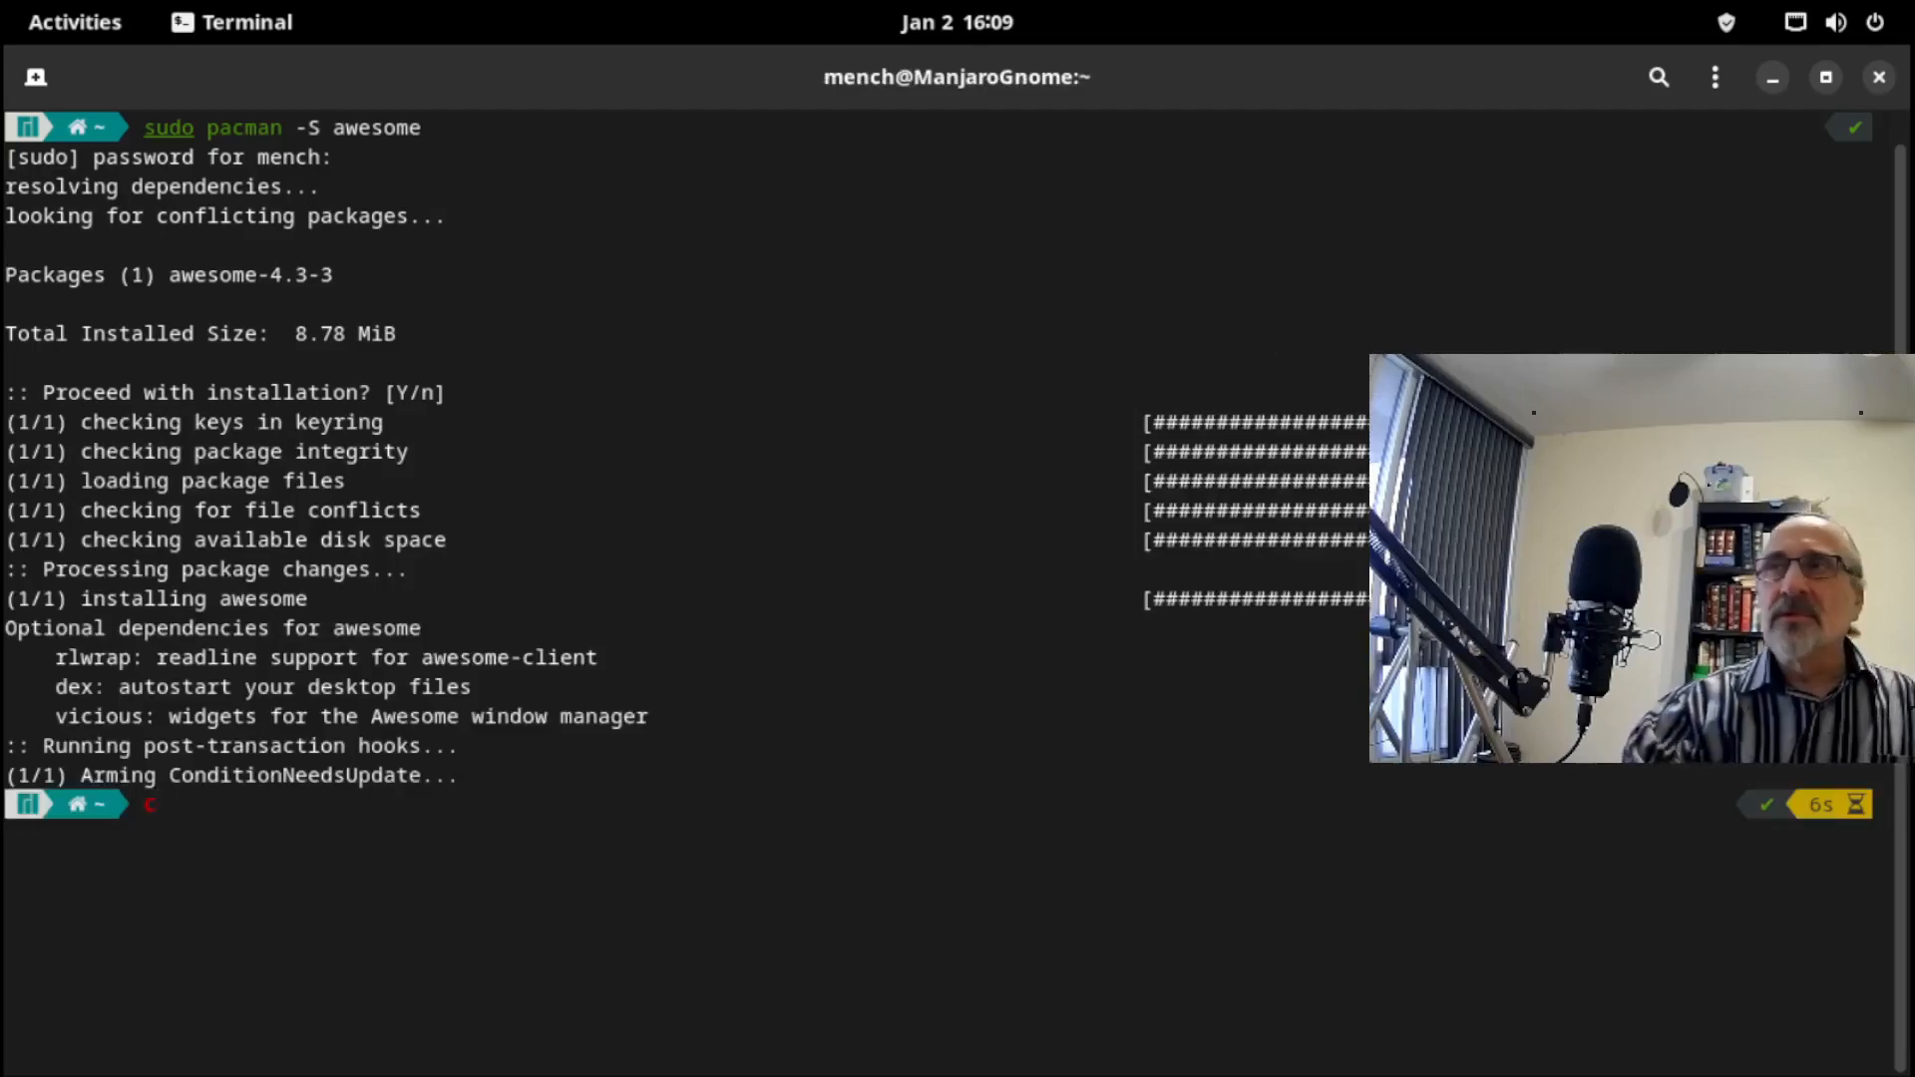
{"action": "left_click", "coordinate": [1879, 77]}
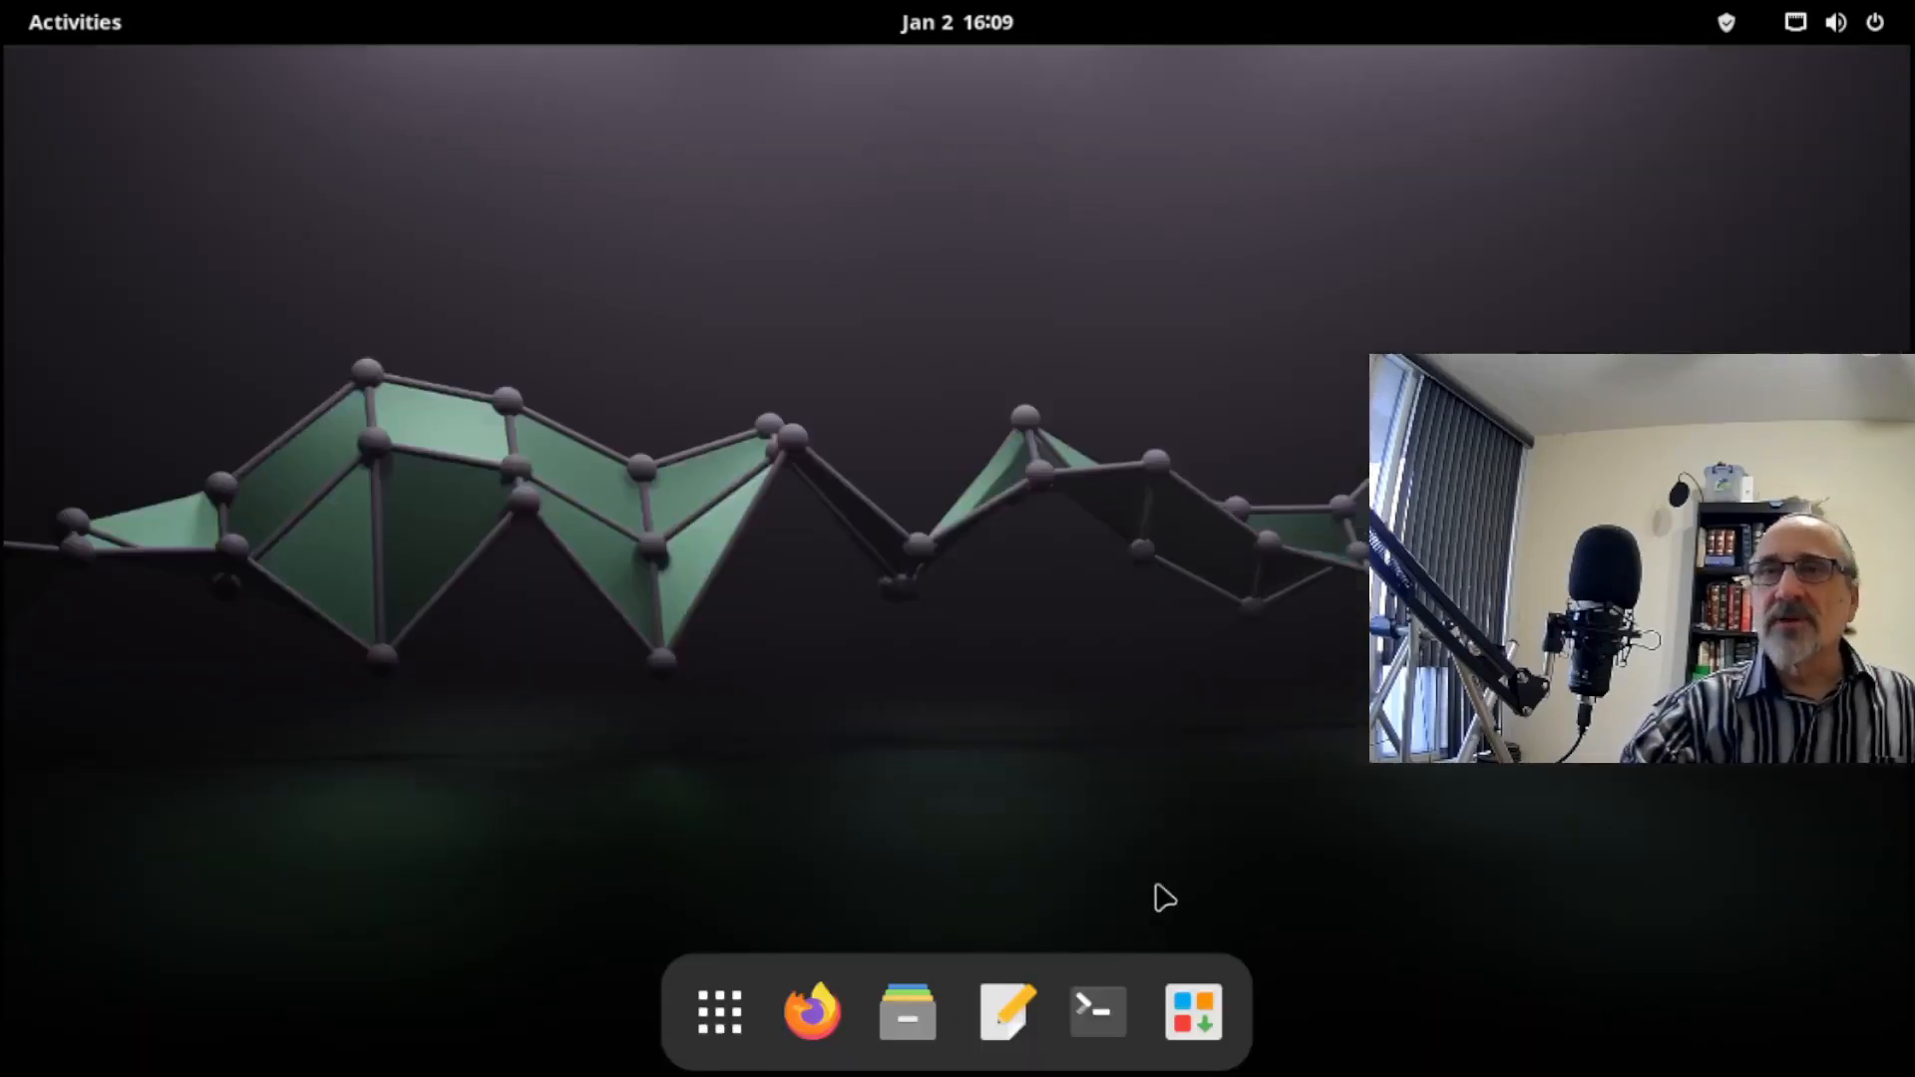
Log out of the GNOME session and confirm to return to the login screen.
{"action": "left_click", "coordinate": [720, 1012]}
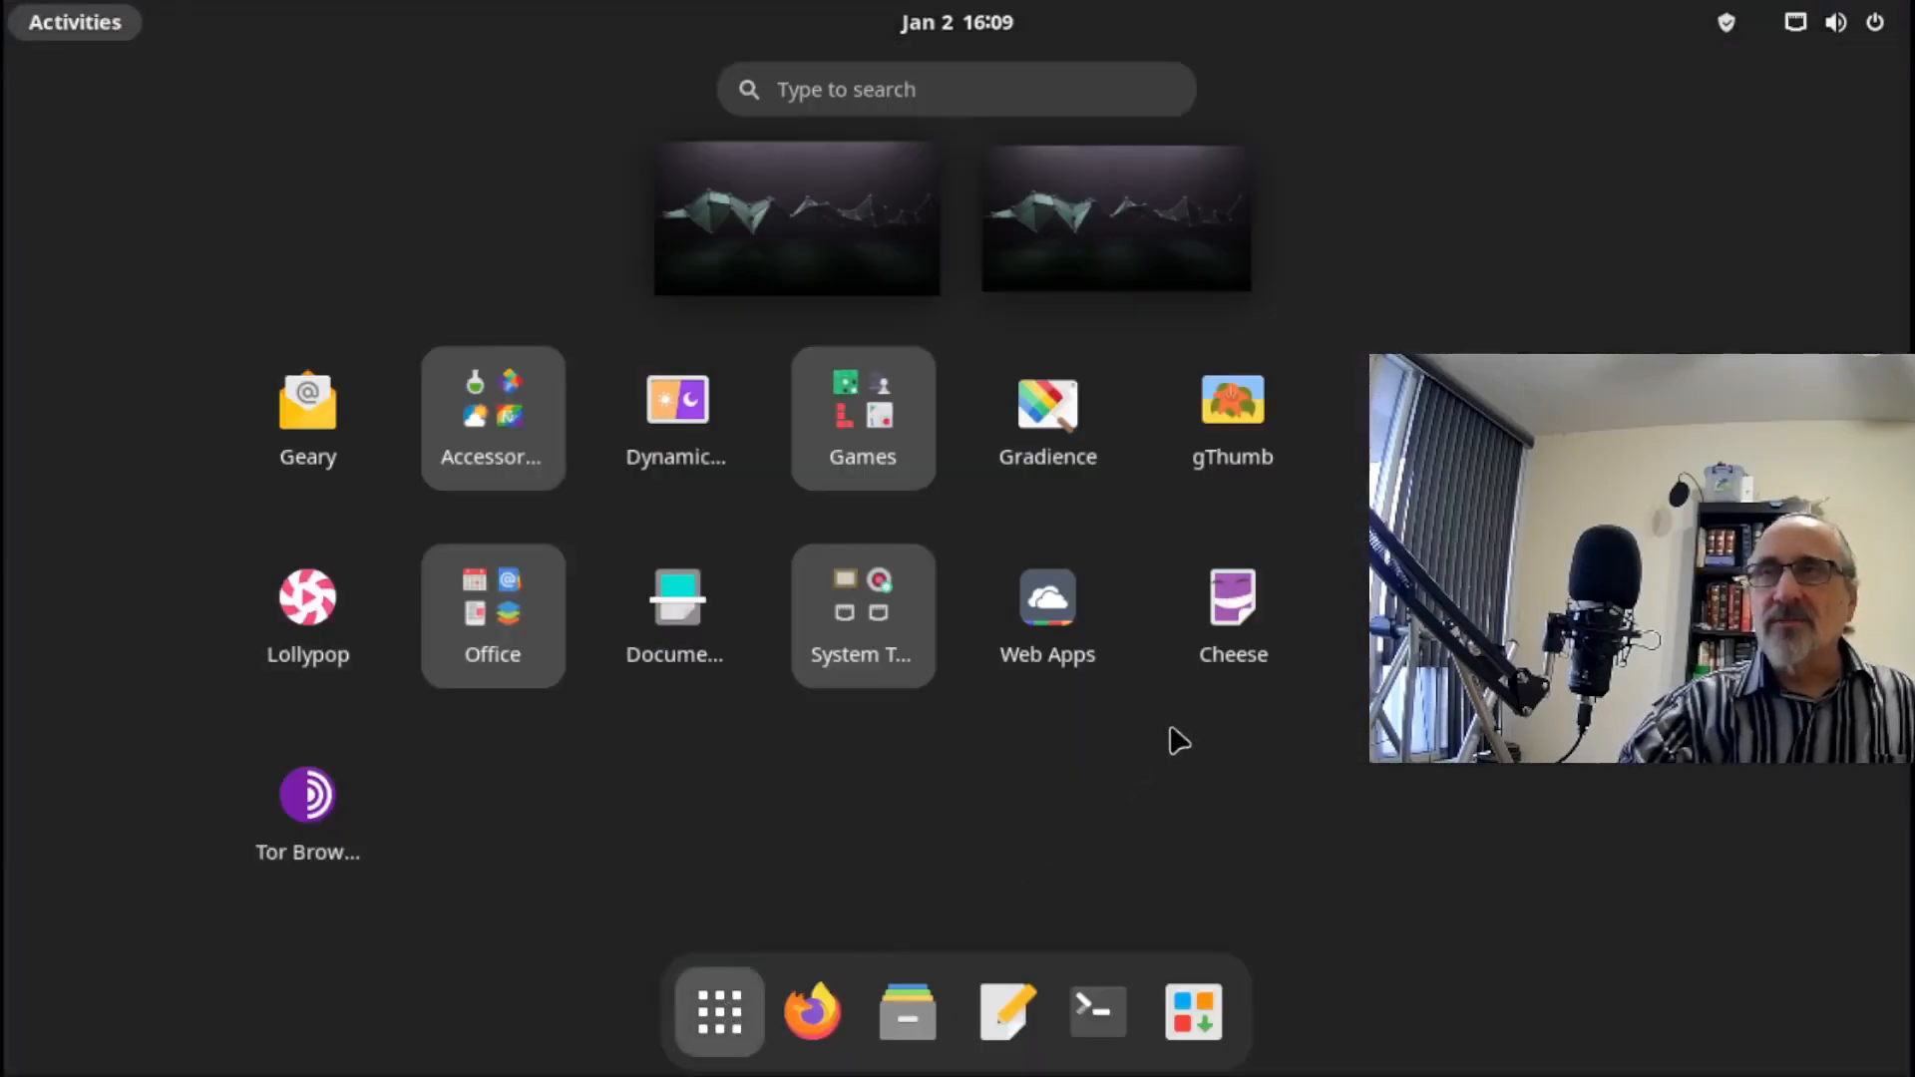
{"action": "left_click", "coordinate": [1877, 28]}
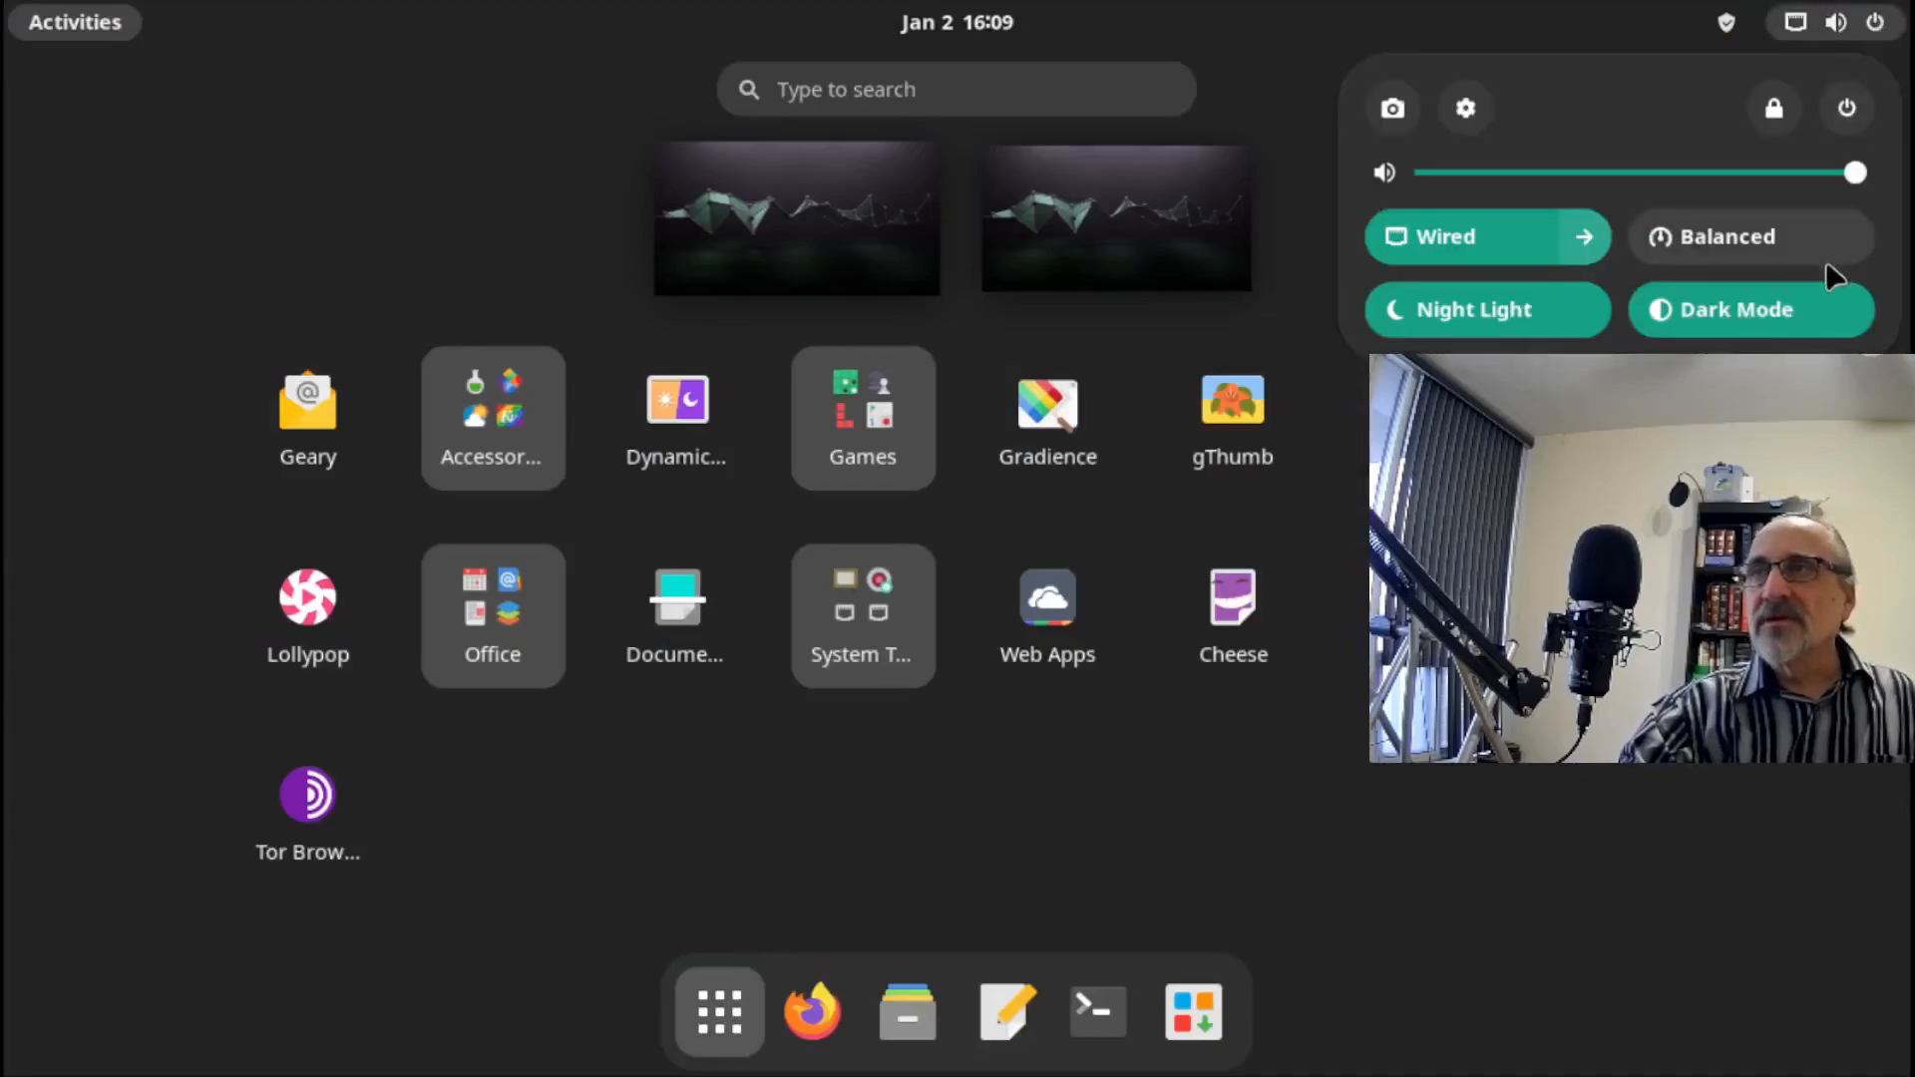
{"action": "left_click", "coordinate": [1847, 107]}
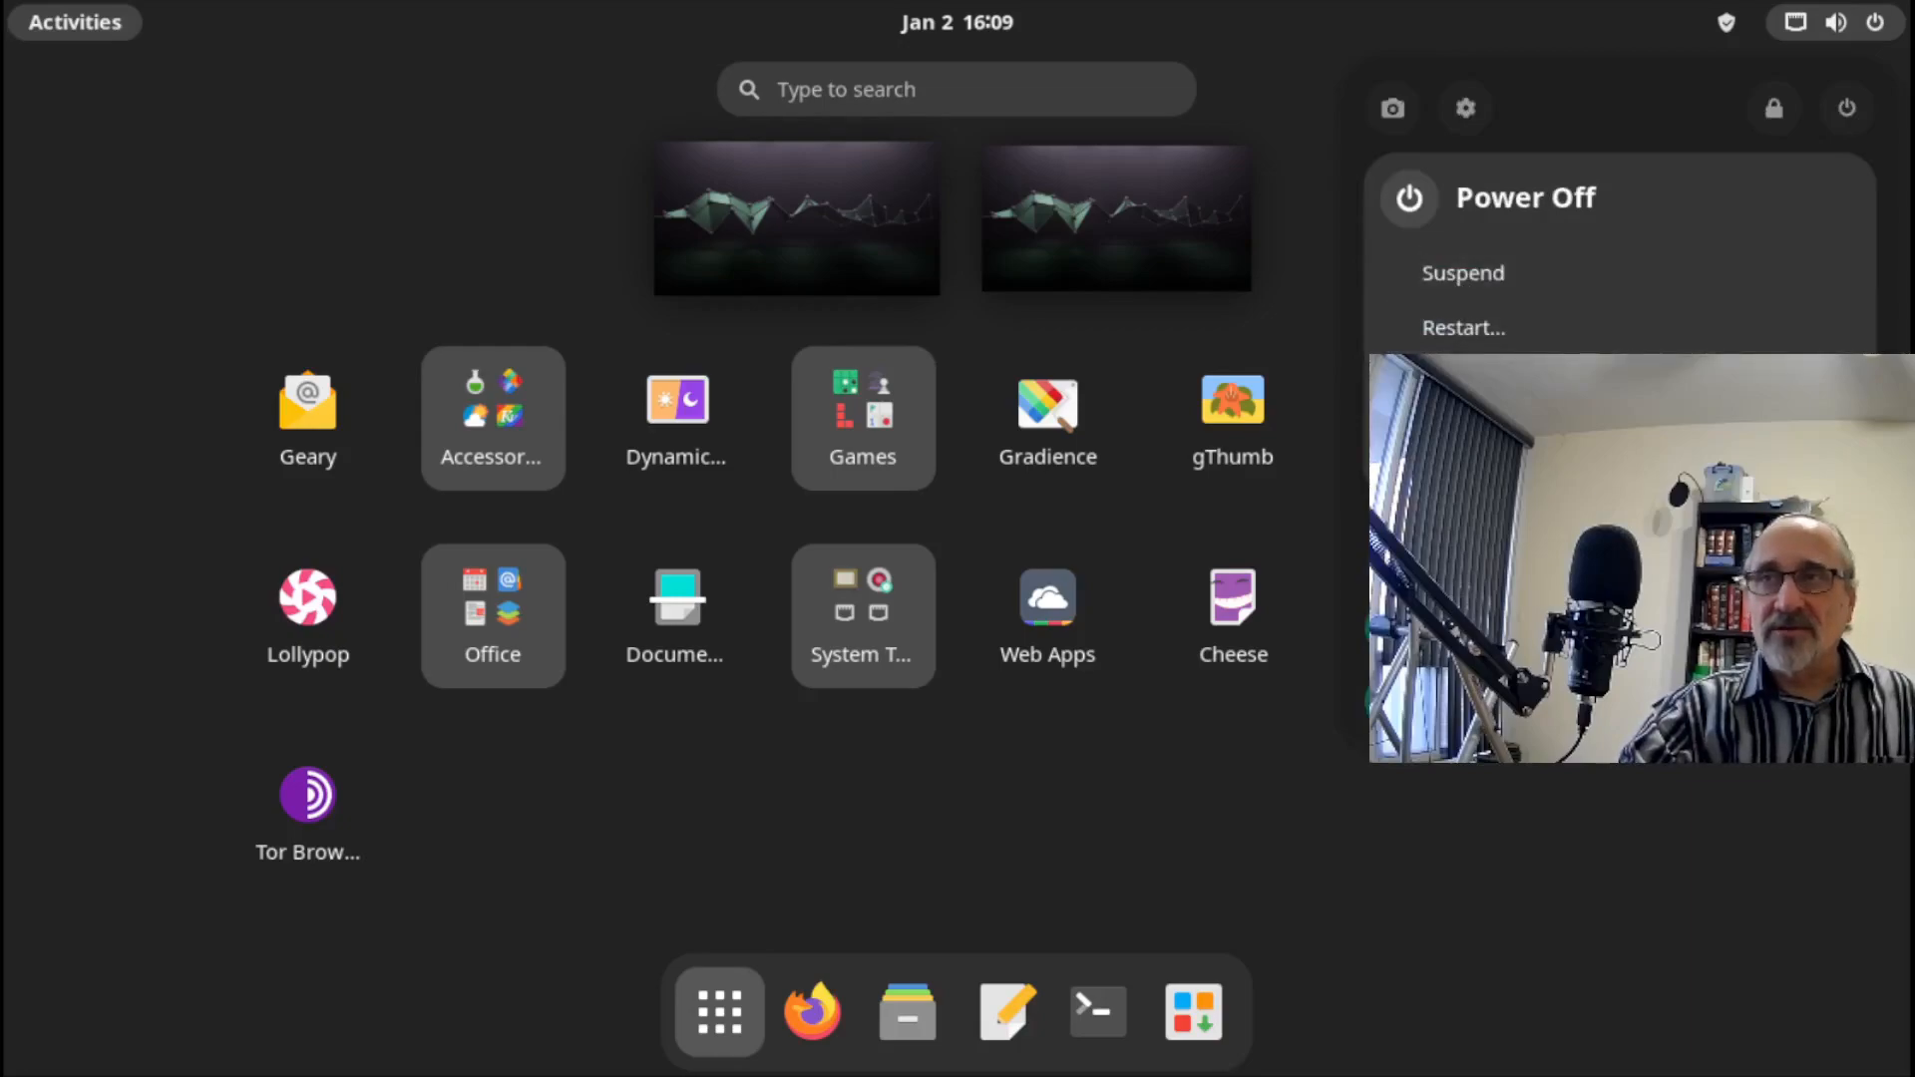
{"action": "left_click", "coordinate": [1466, 448]}
{"action": "left_click", "coordinate": [1121, 647]}
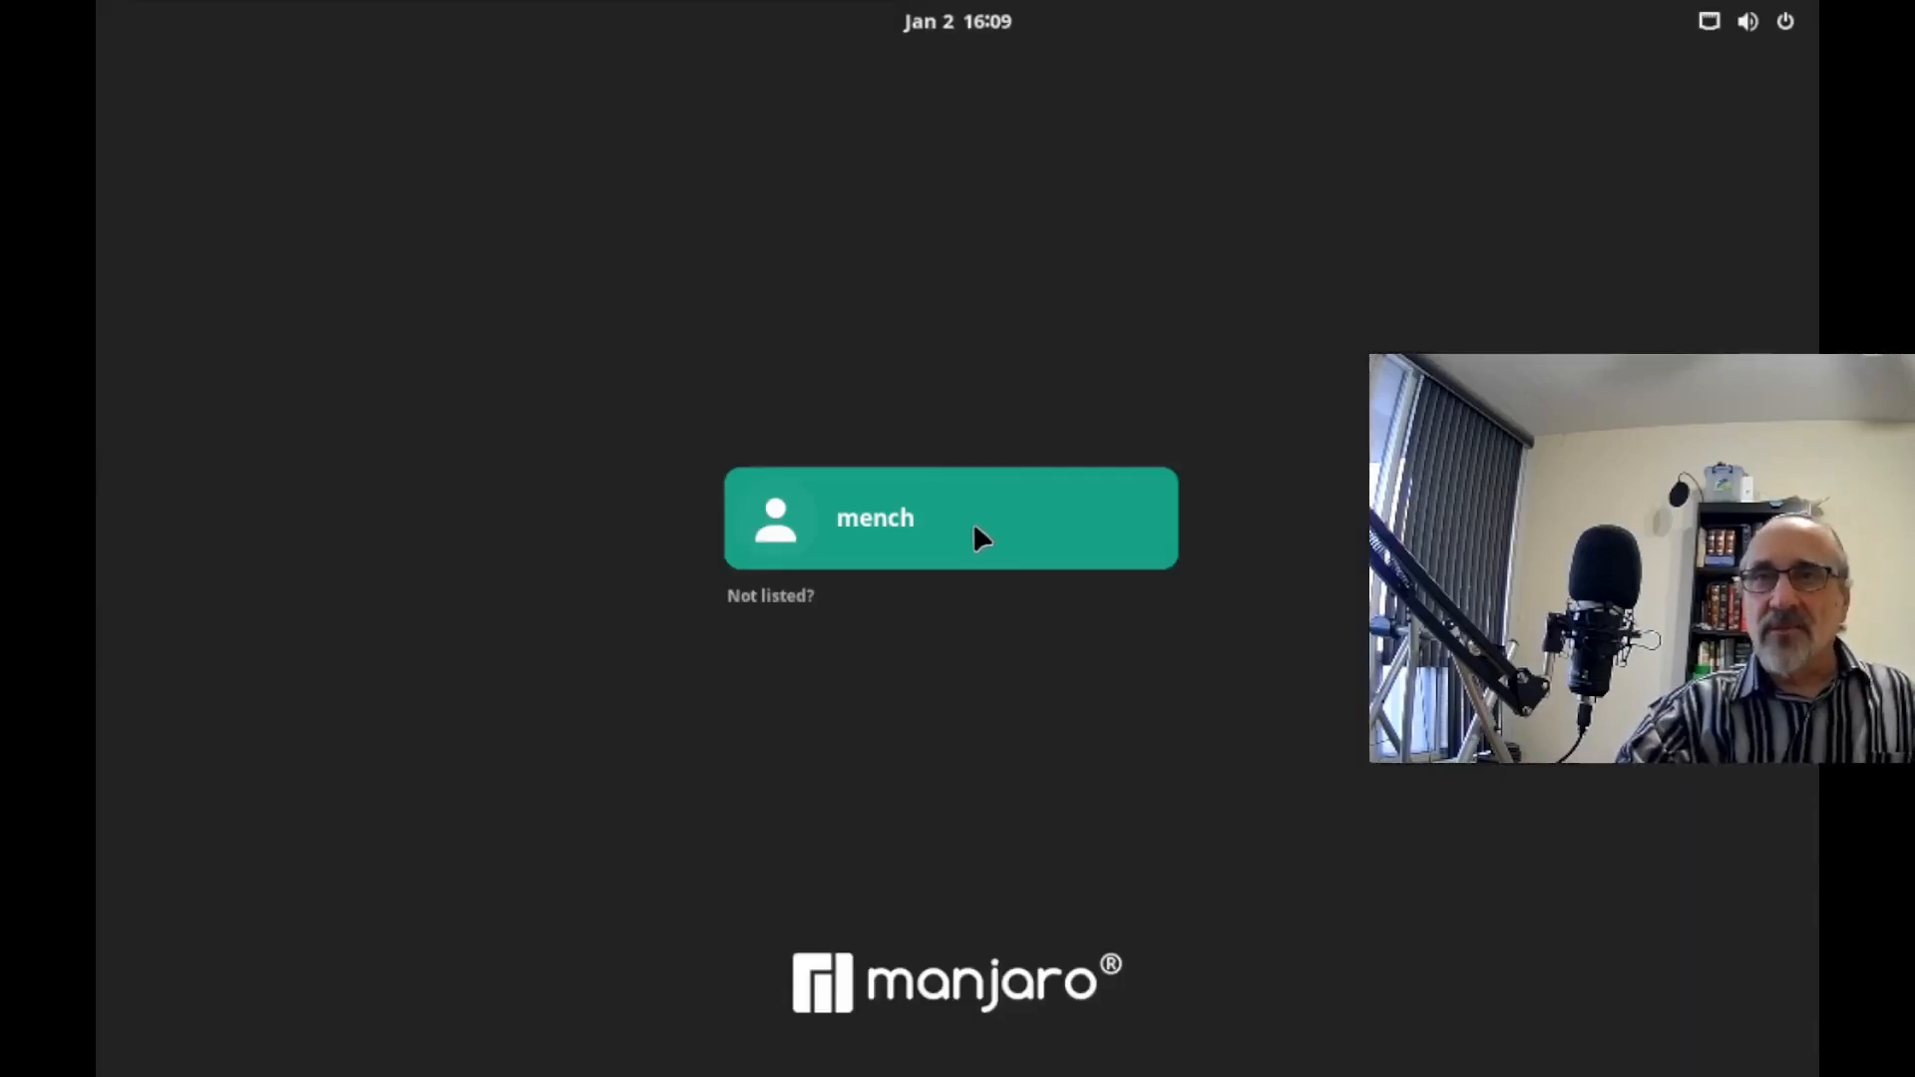
Select the user account, choose the awesome session, and log in with the account password.
{"action": "left_click", "coordinate": [974, 528]}
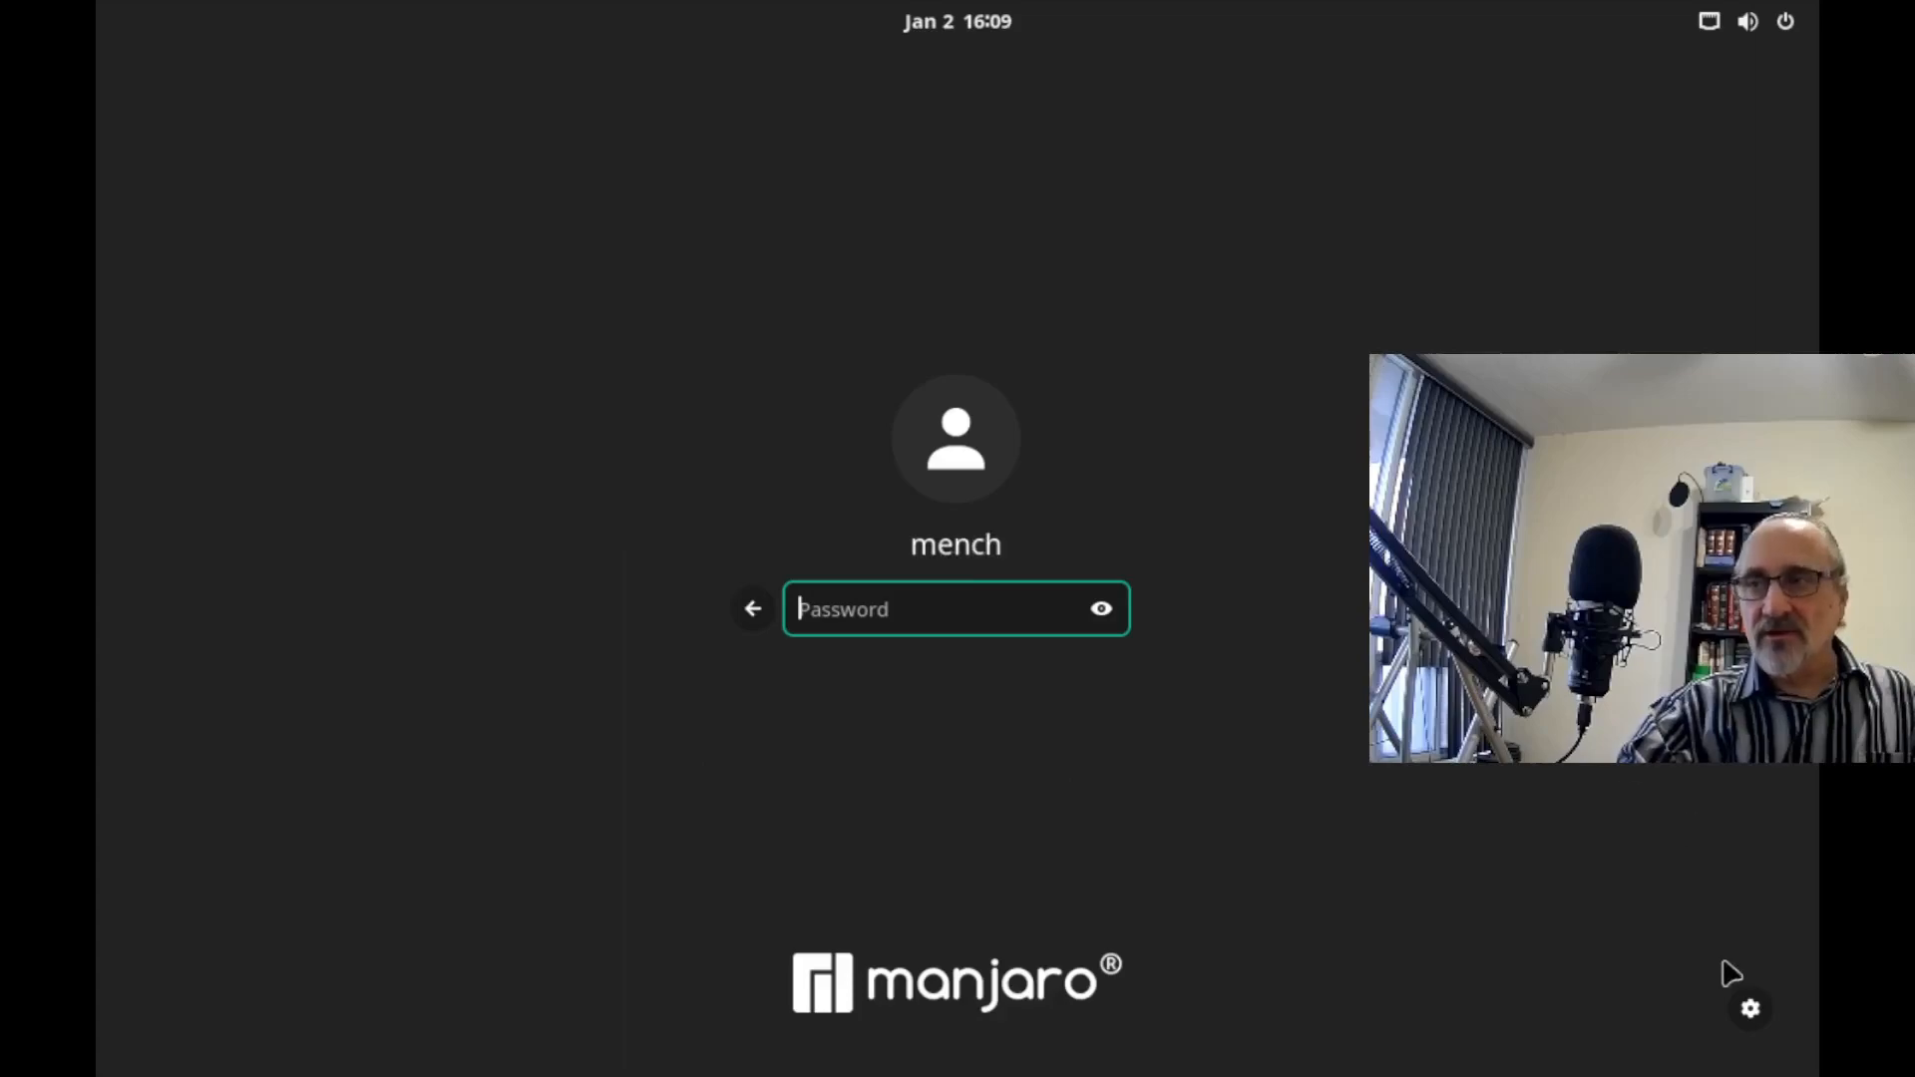
{"action": "left_click", "coordinate": [1750, 1008]}
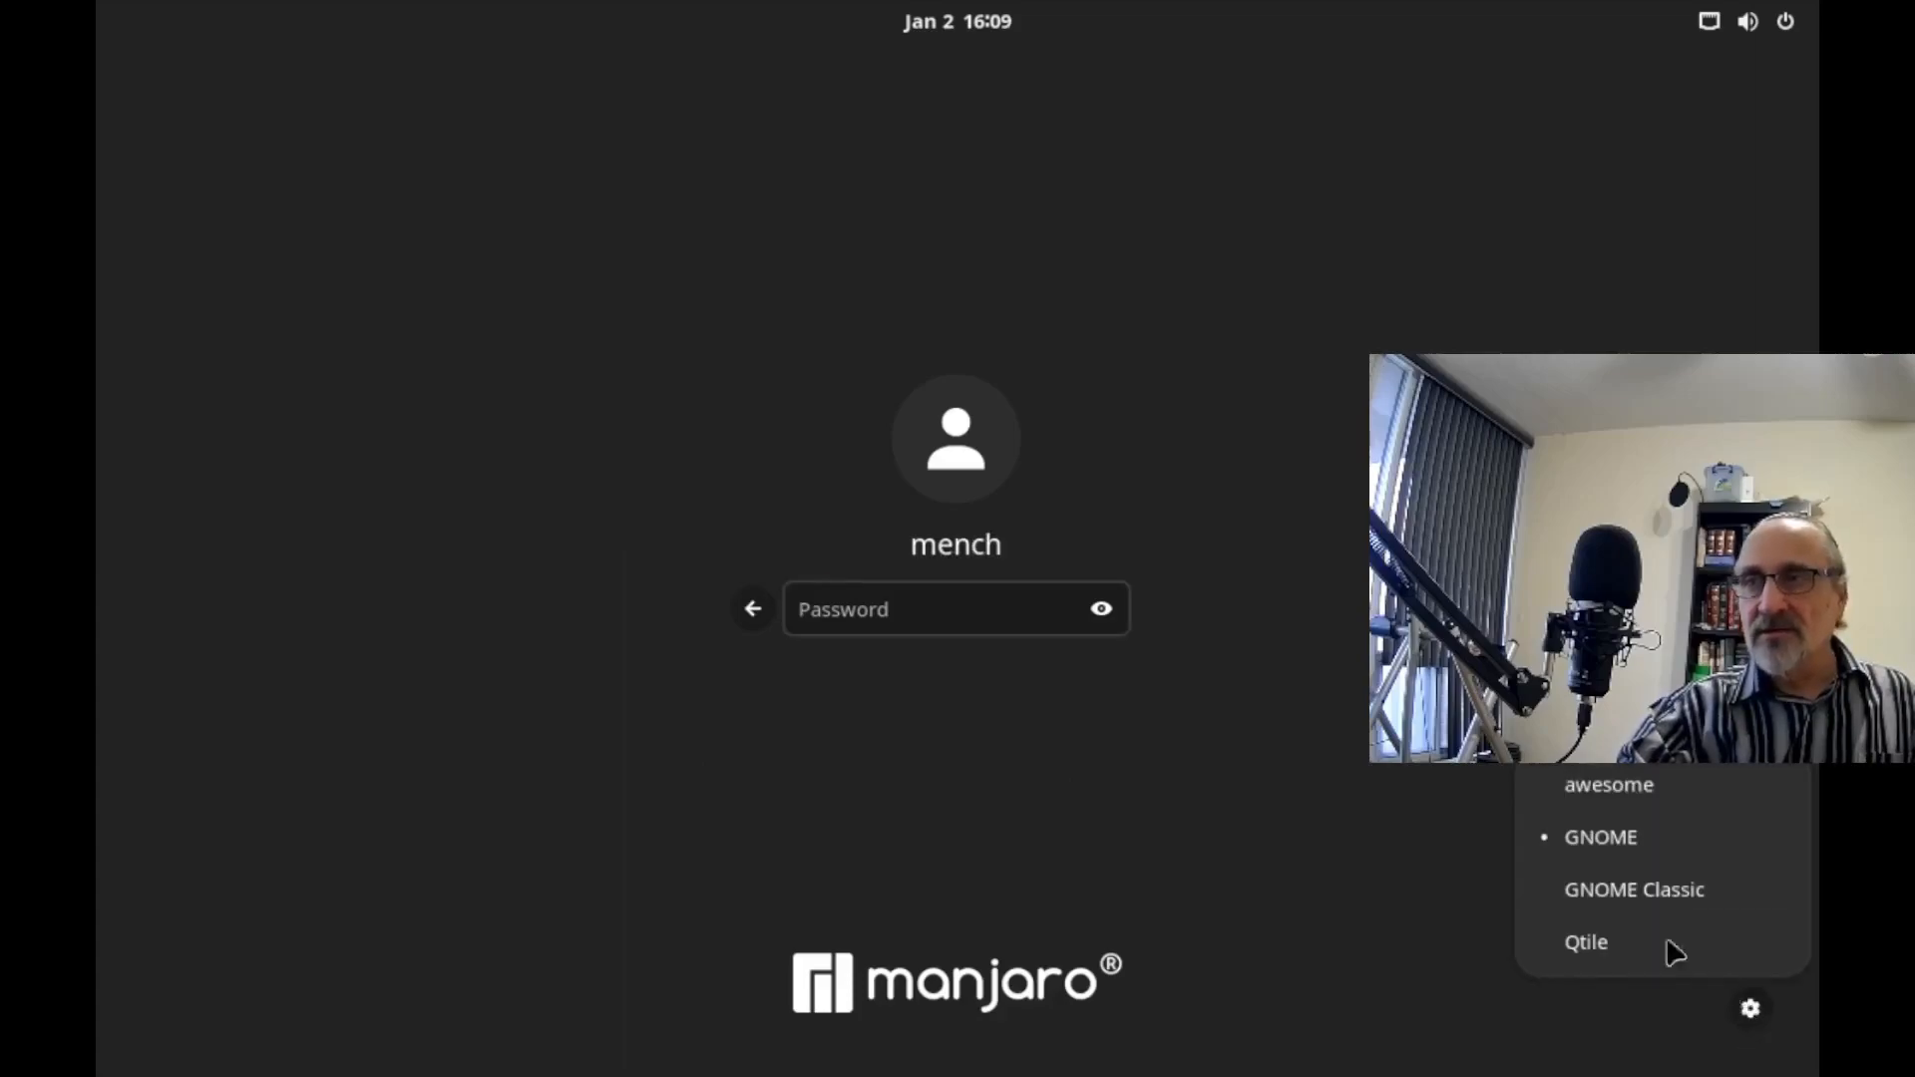
{"action": "left_click", "coordinate": [1636, 784]}
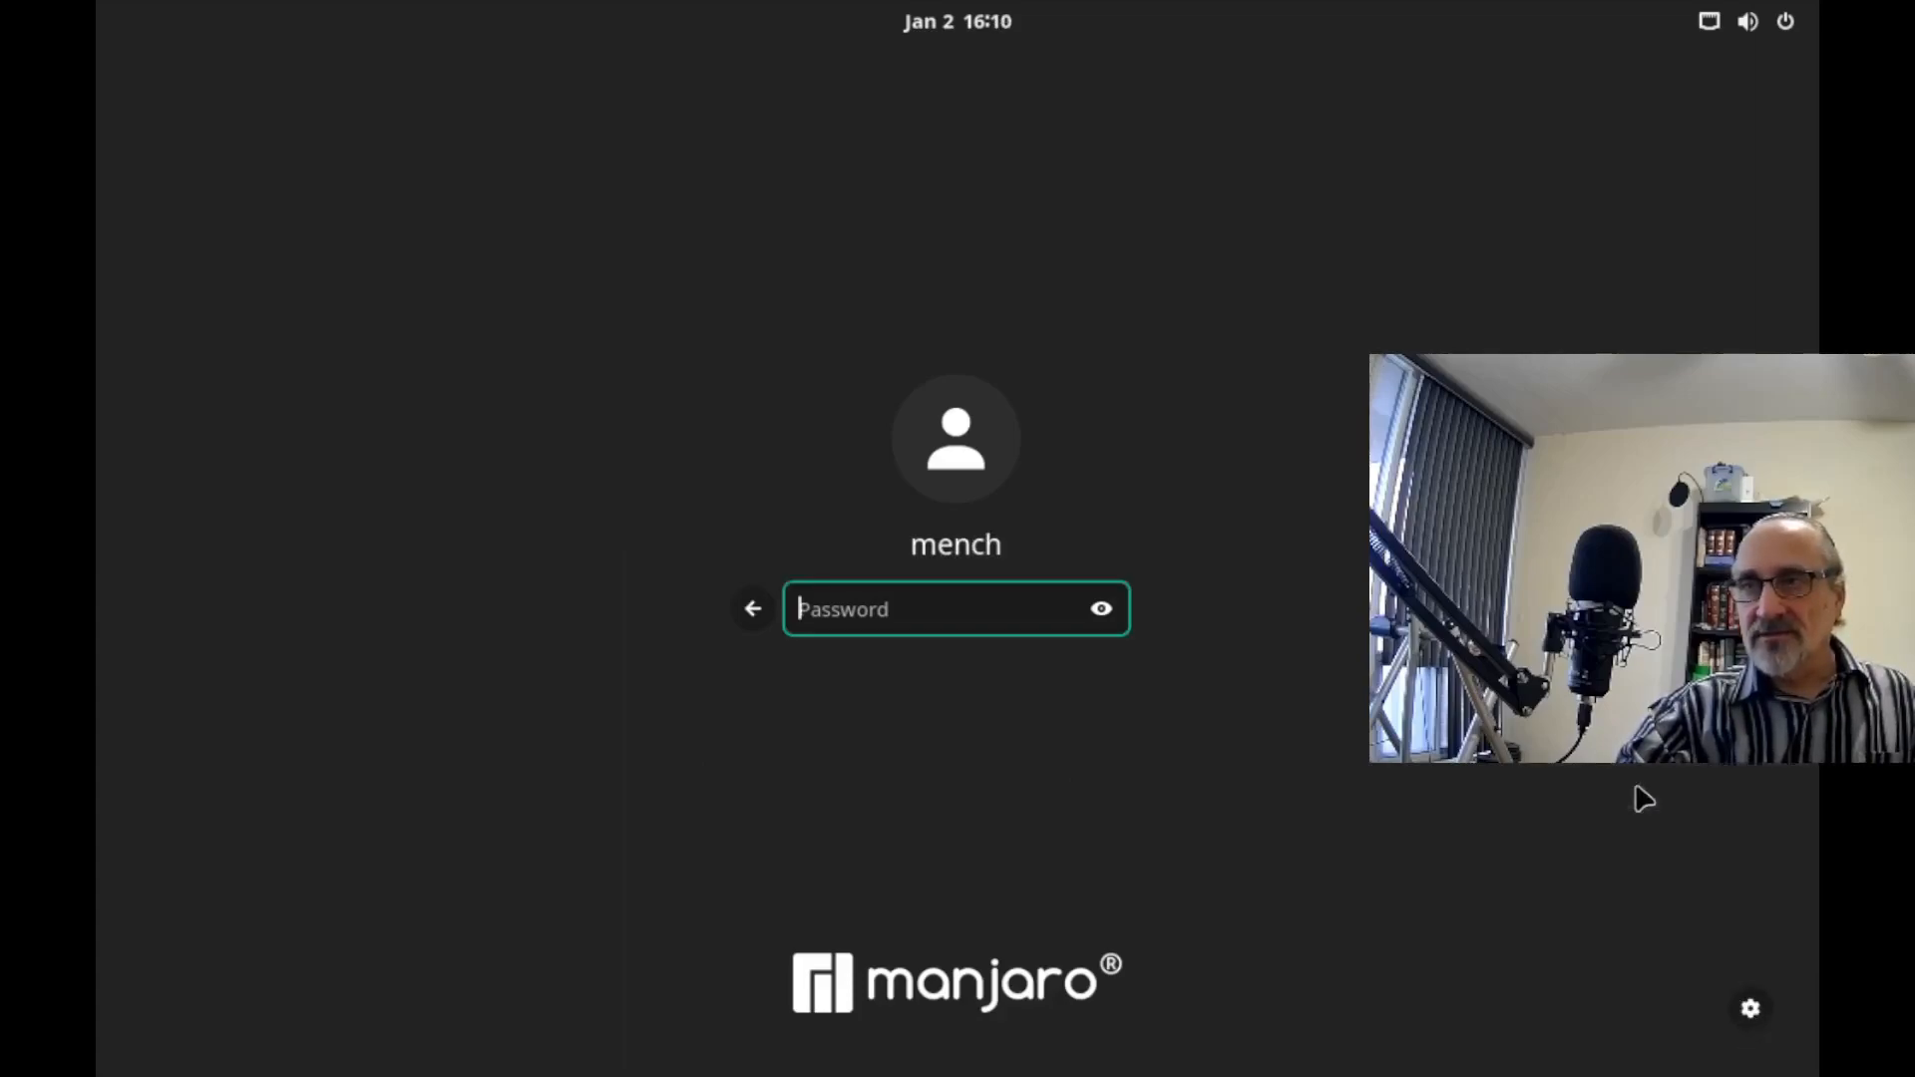
{"action": "type", "text": "●●"}
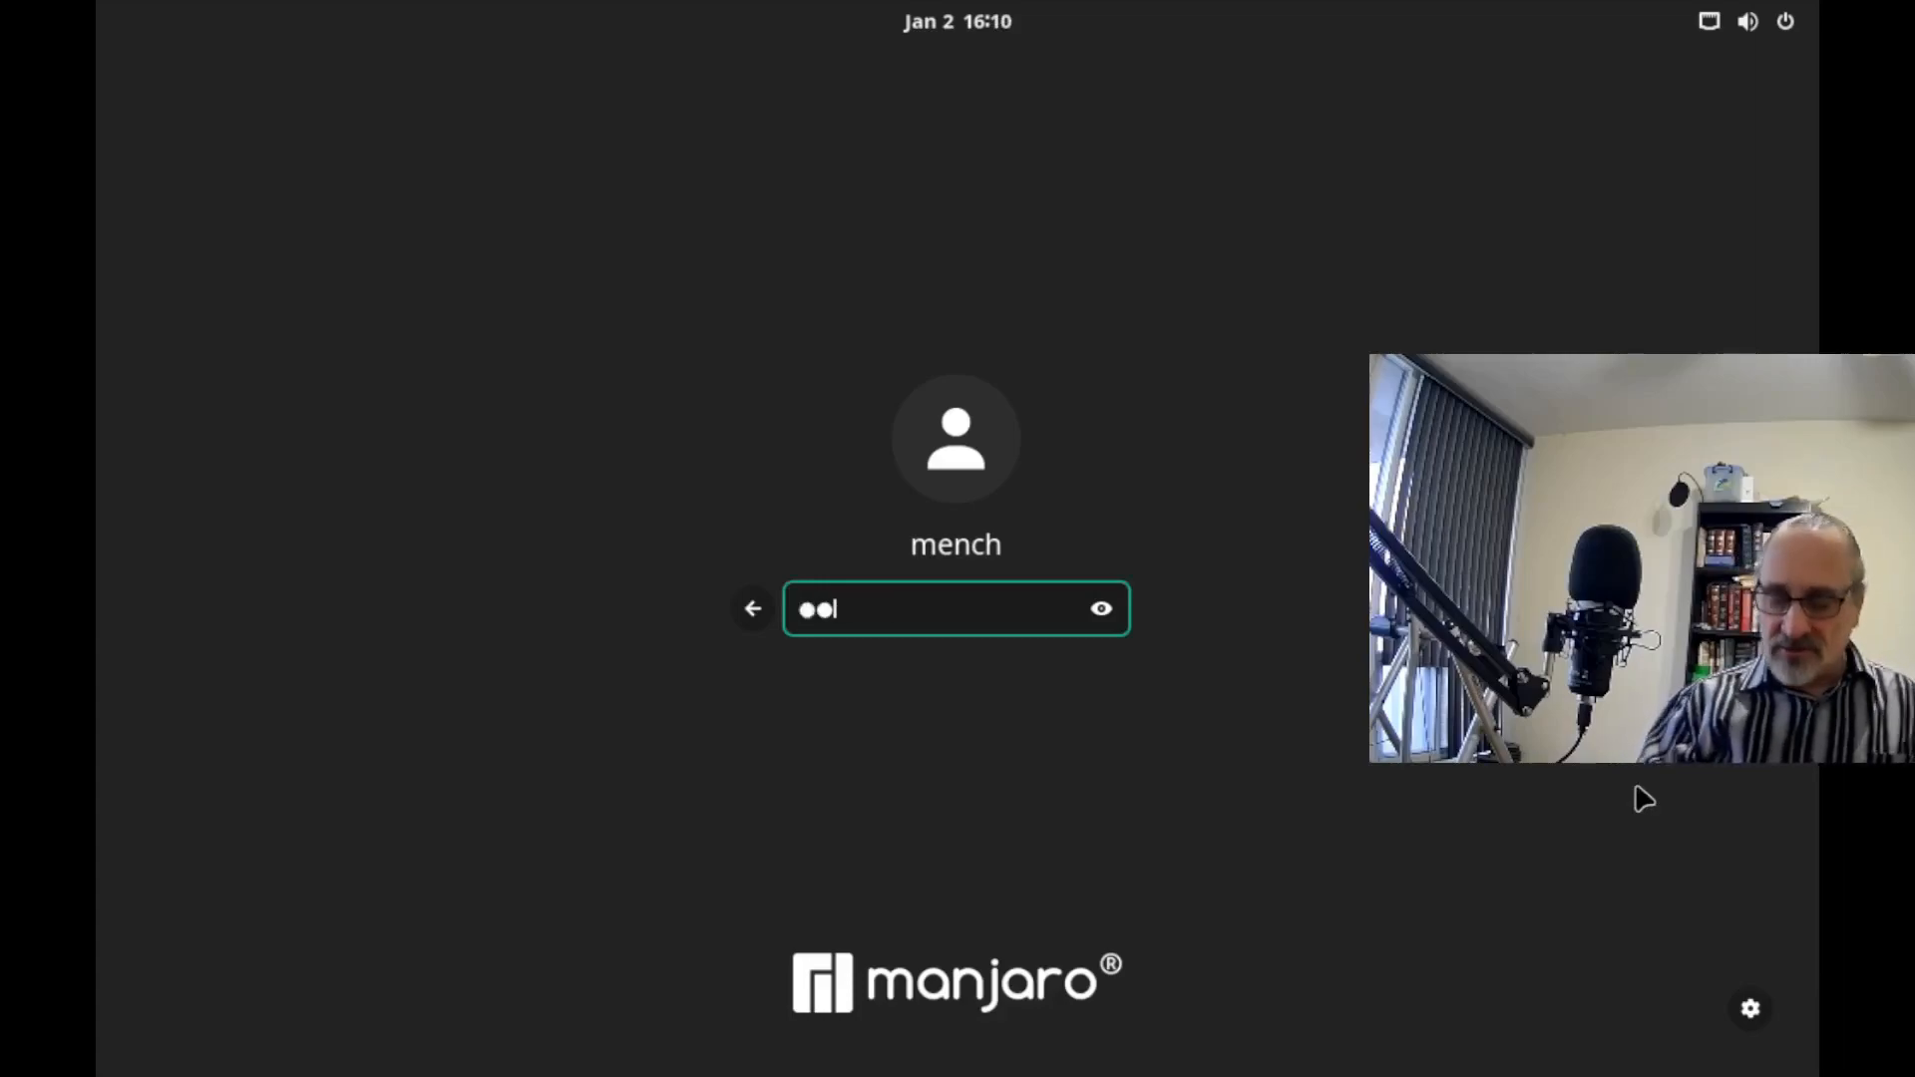
{"action": "key", "text": "Return"}
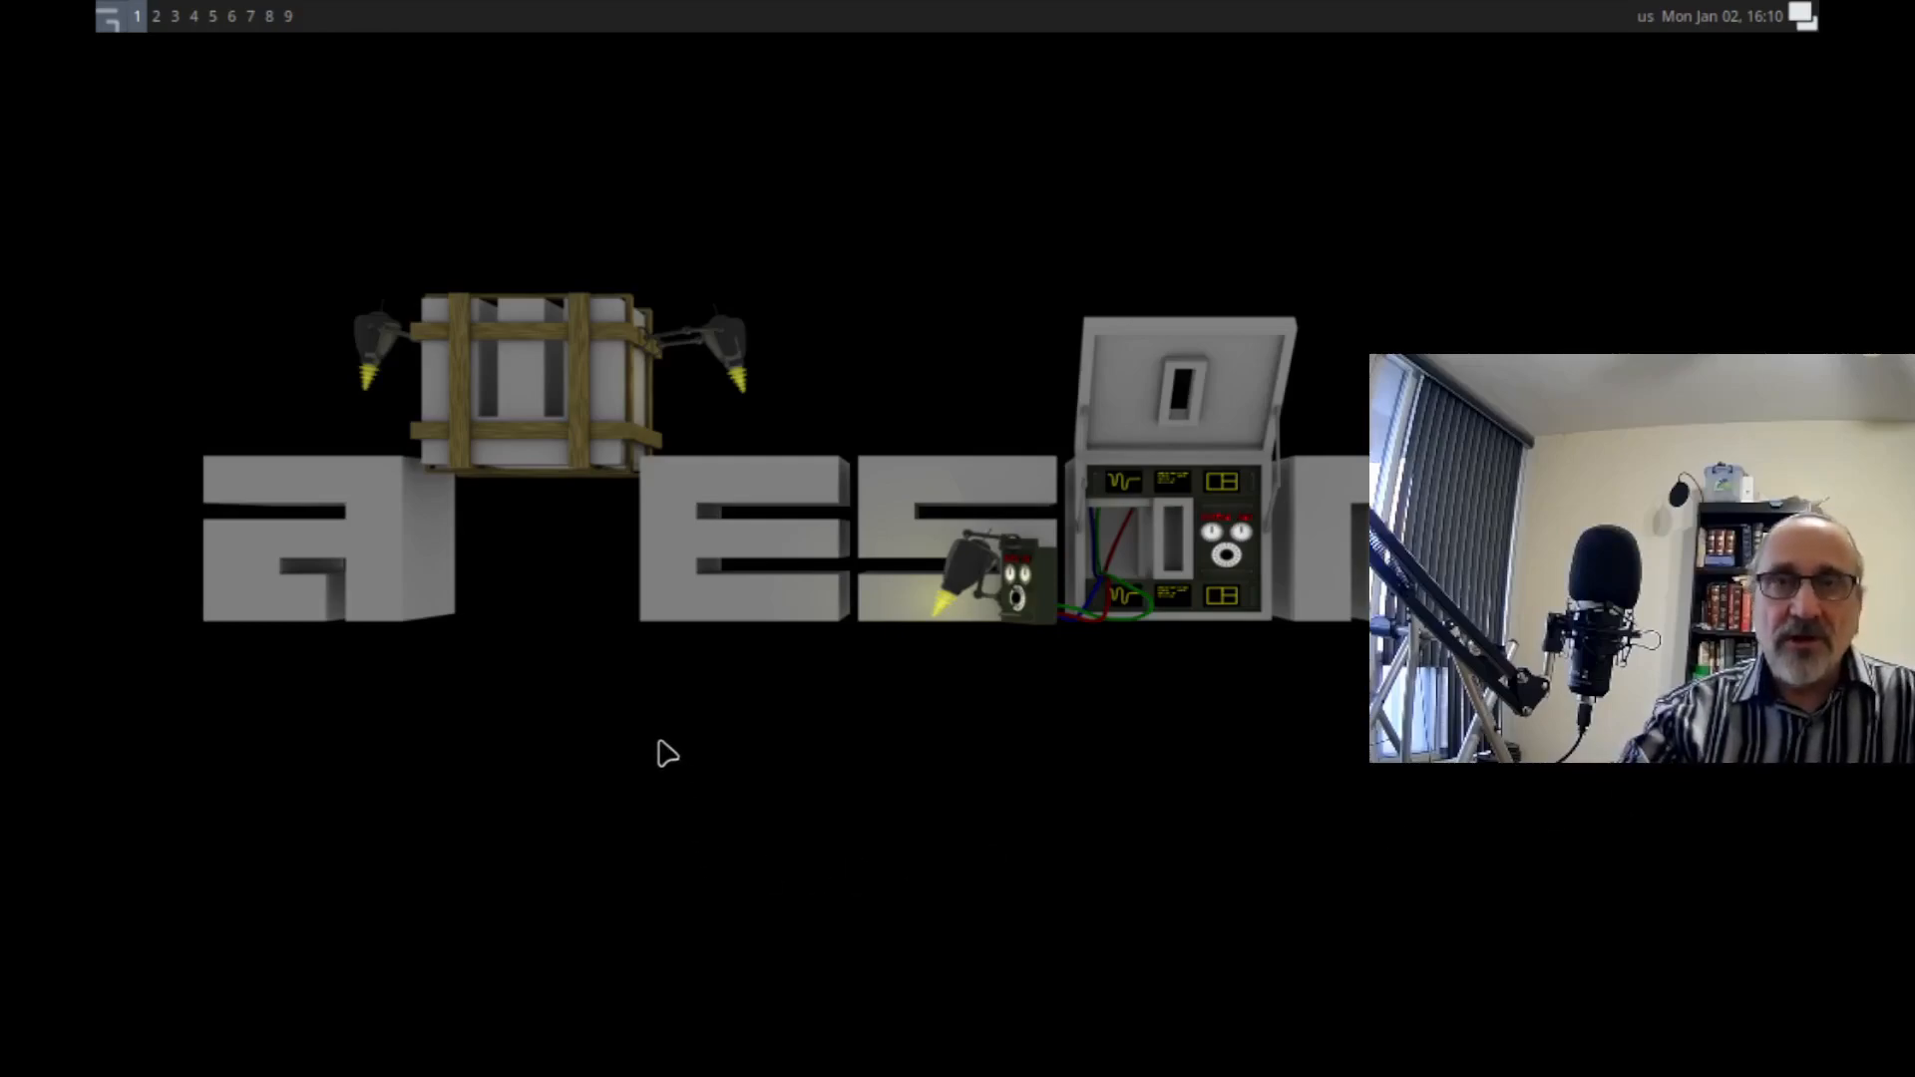
Look through the awesome desktop menu and its submenu entries, and dismiss it.
{"action": "right_click", "coordinate": [735, 696]}
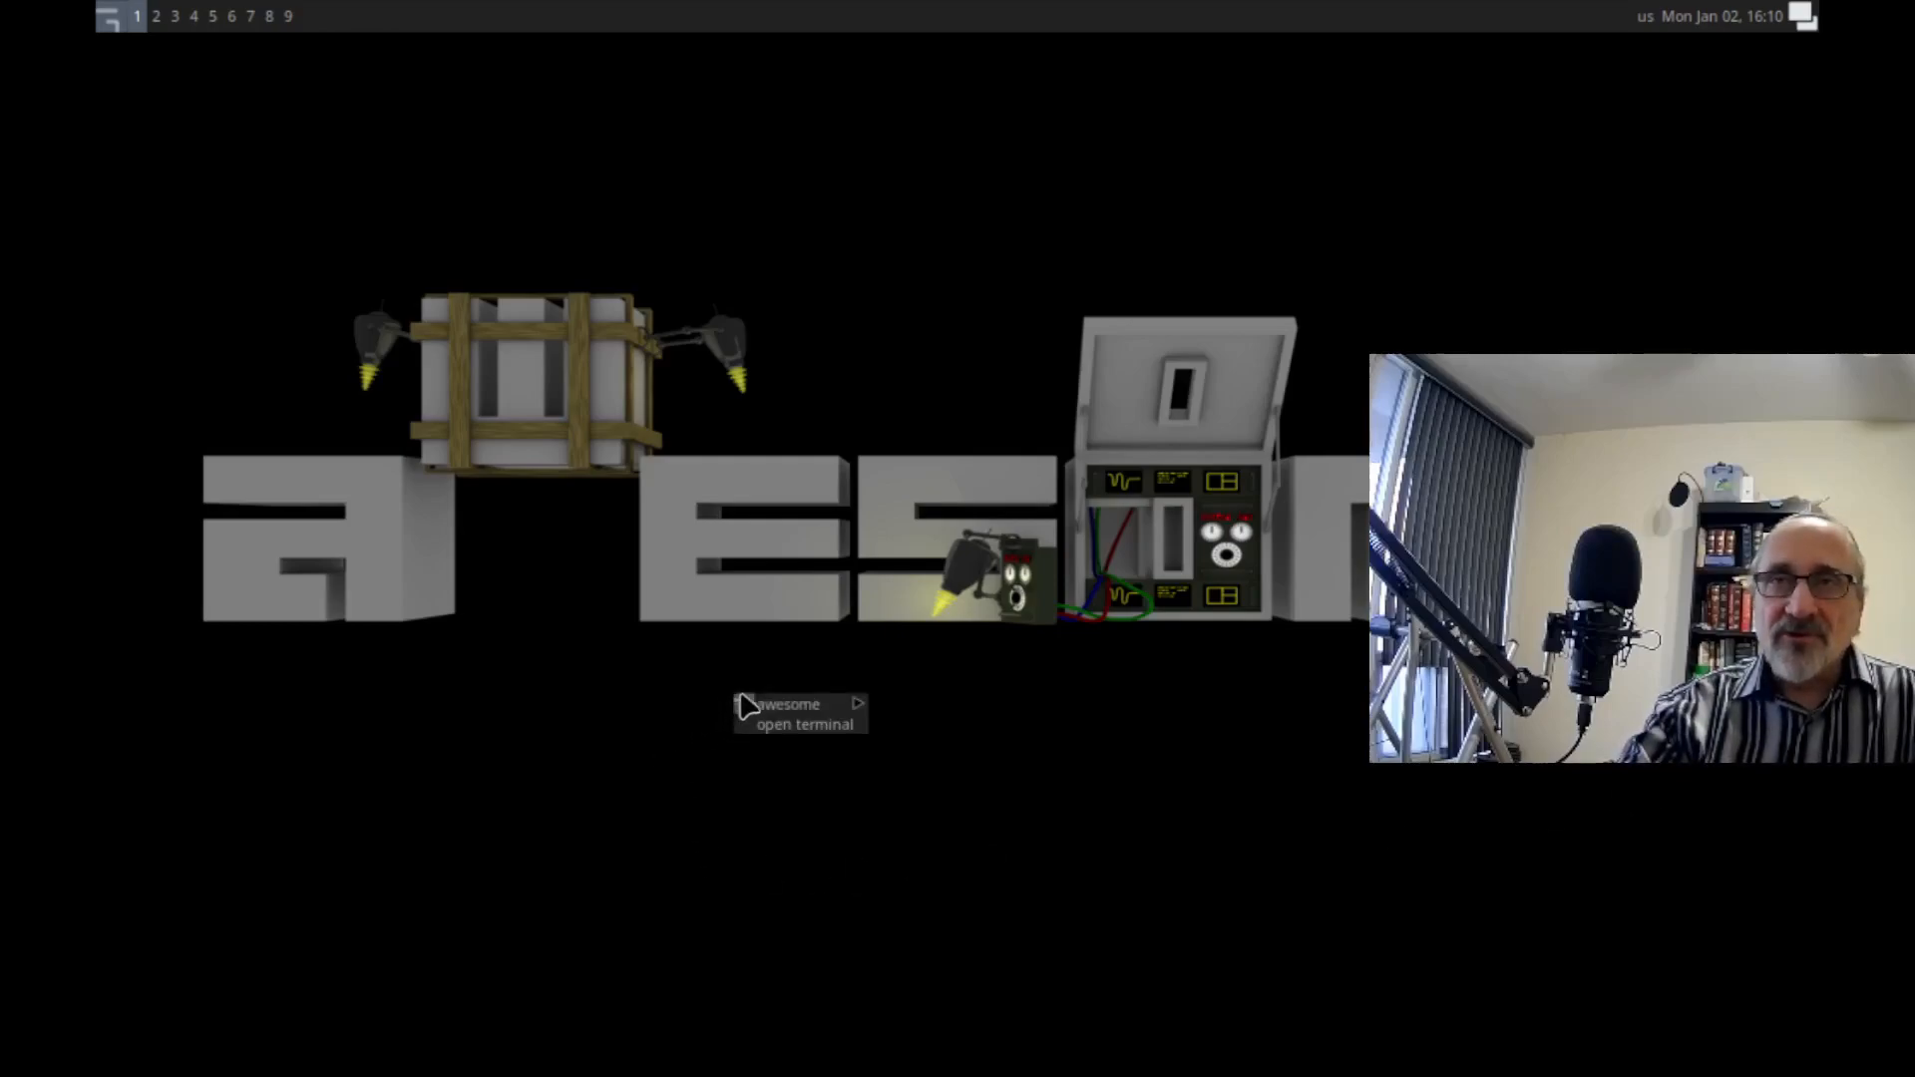
{"action": "mouse_move", "coordinate": [793, 707]}
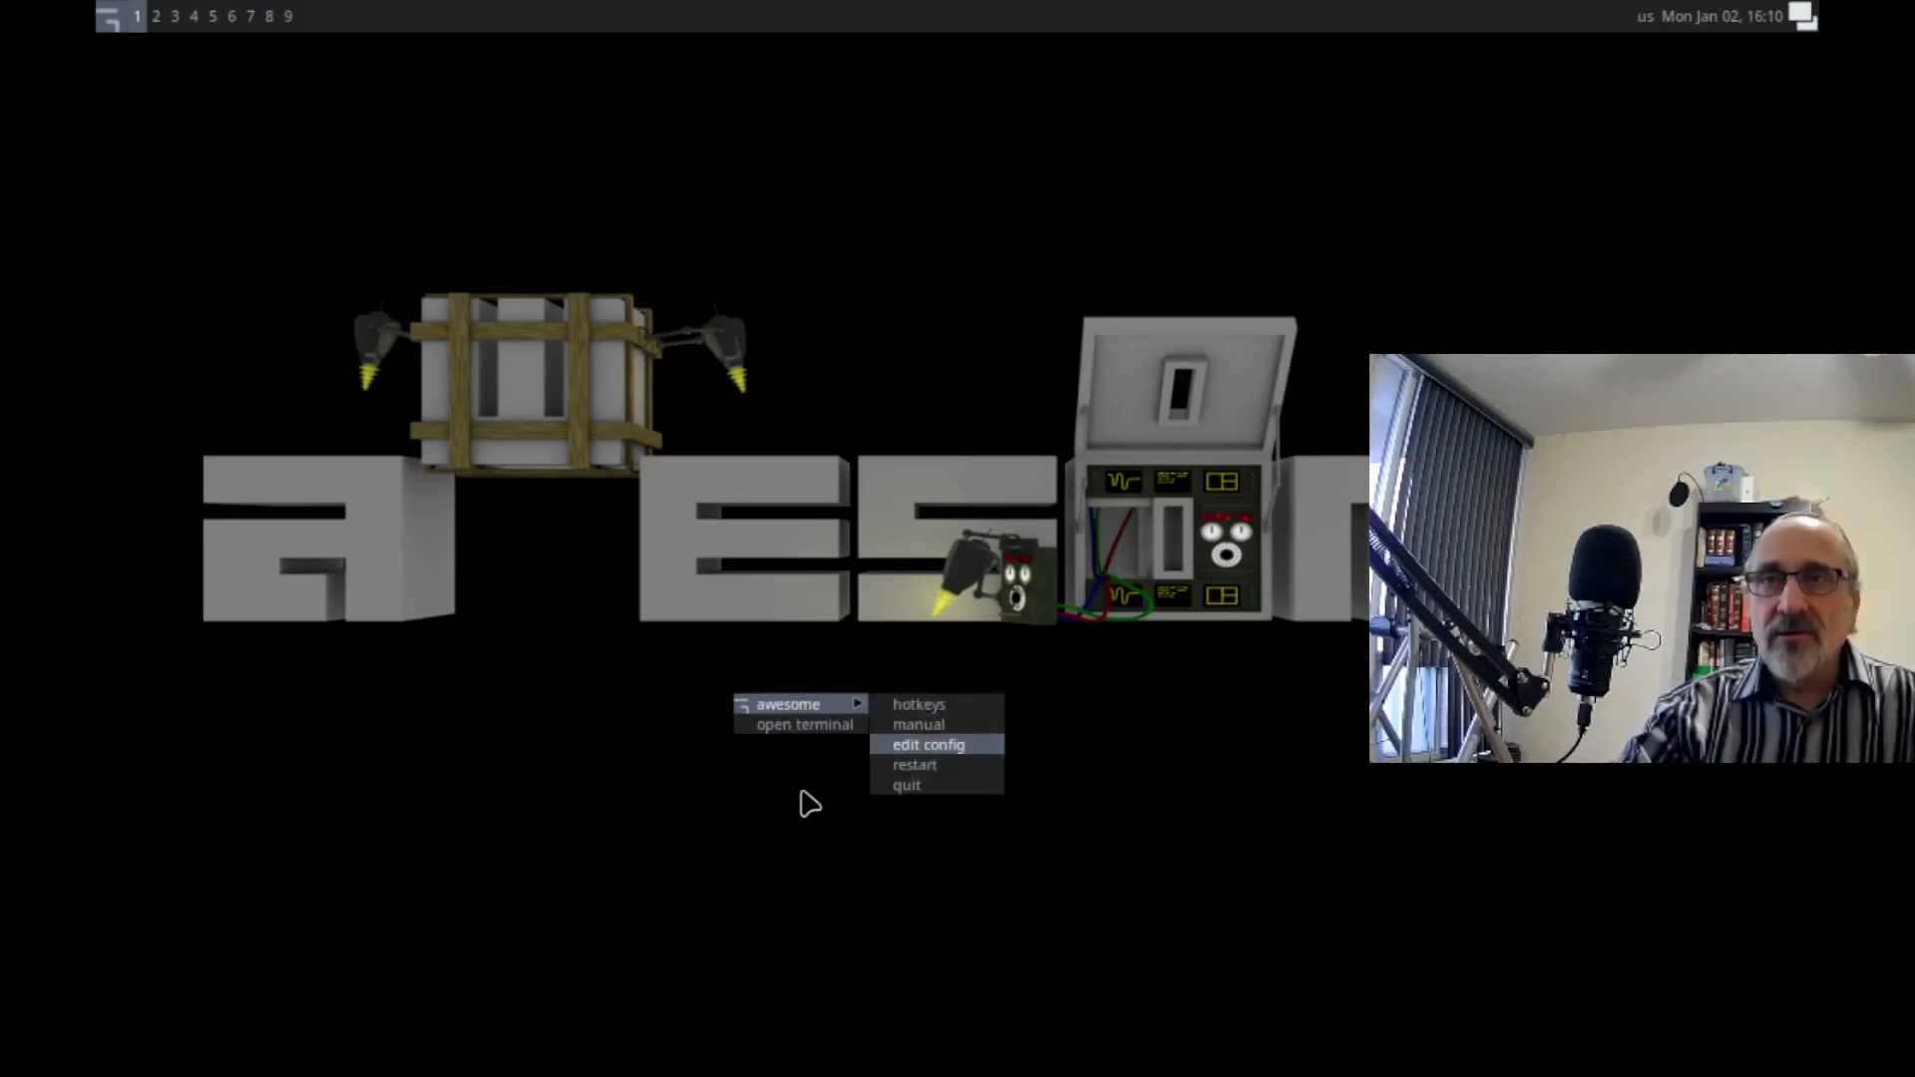
{"action": "key", "text": "Escape"}
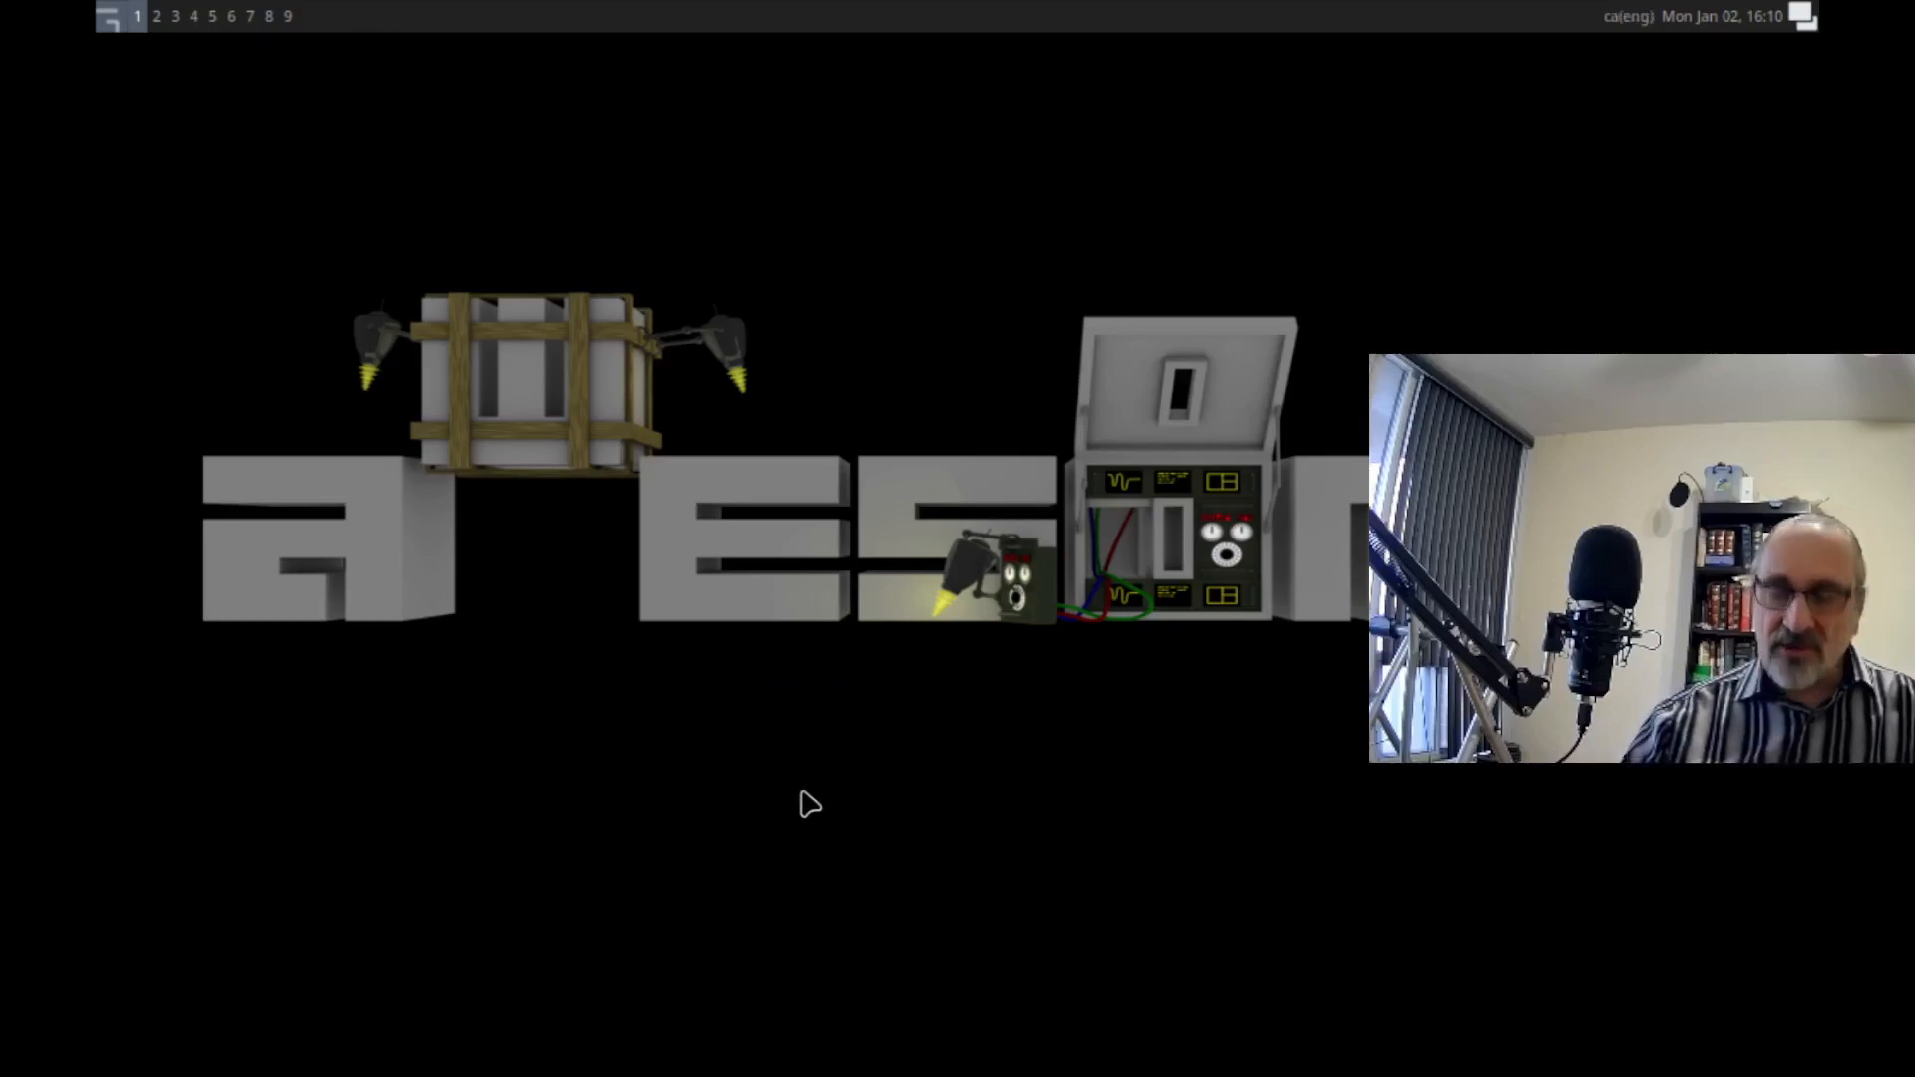
Launch Firefox from awesome's application launcher prompt, view how its window is displayed, and close it.
{"action": "key", "text": "super+p"}
{"action": "type", "text": "fire"}
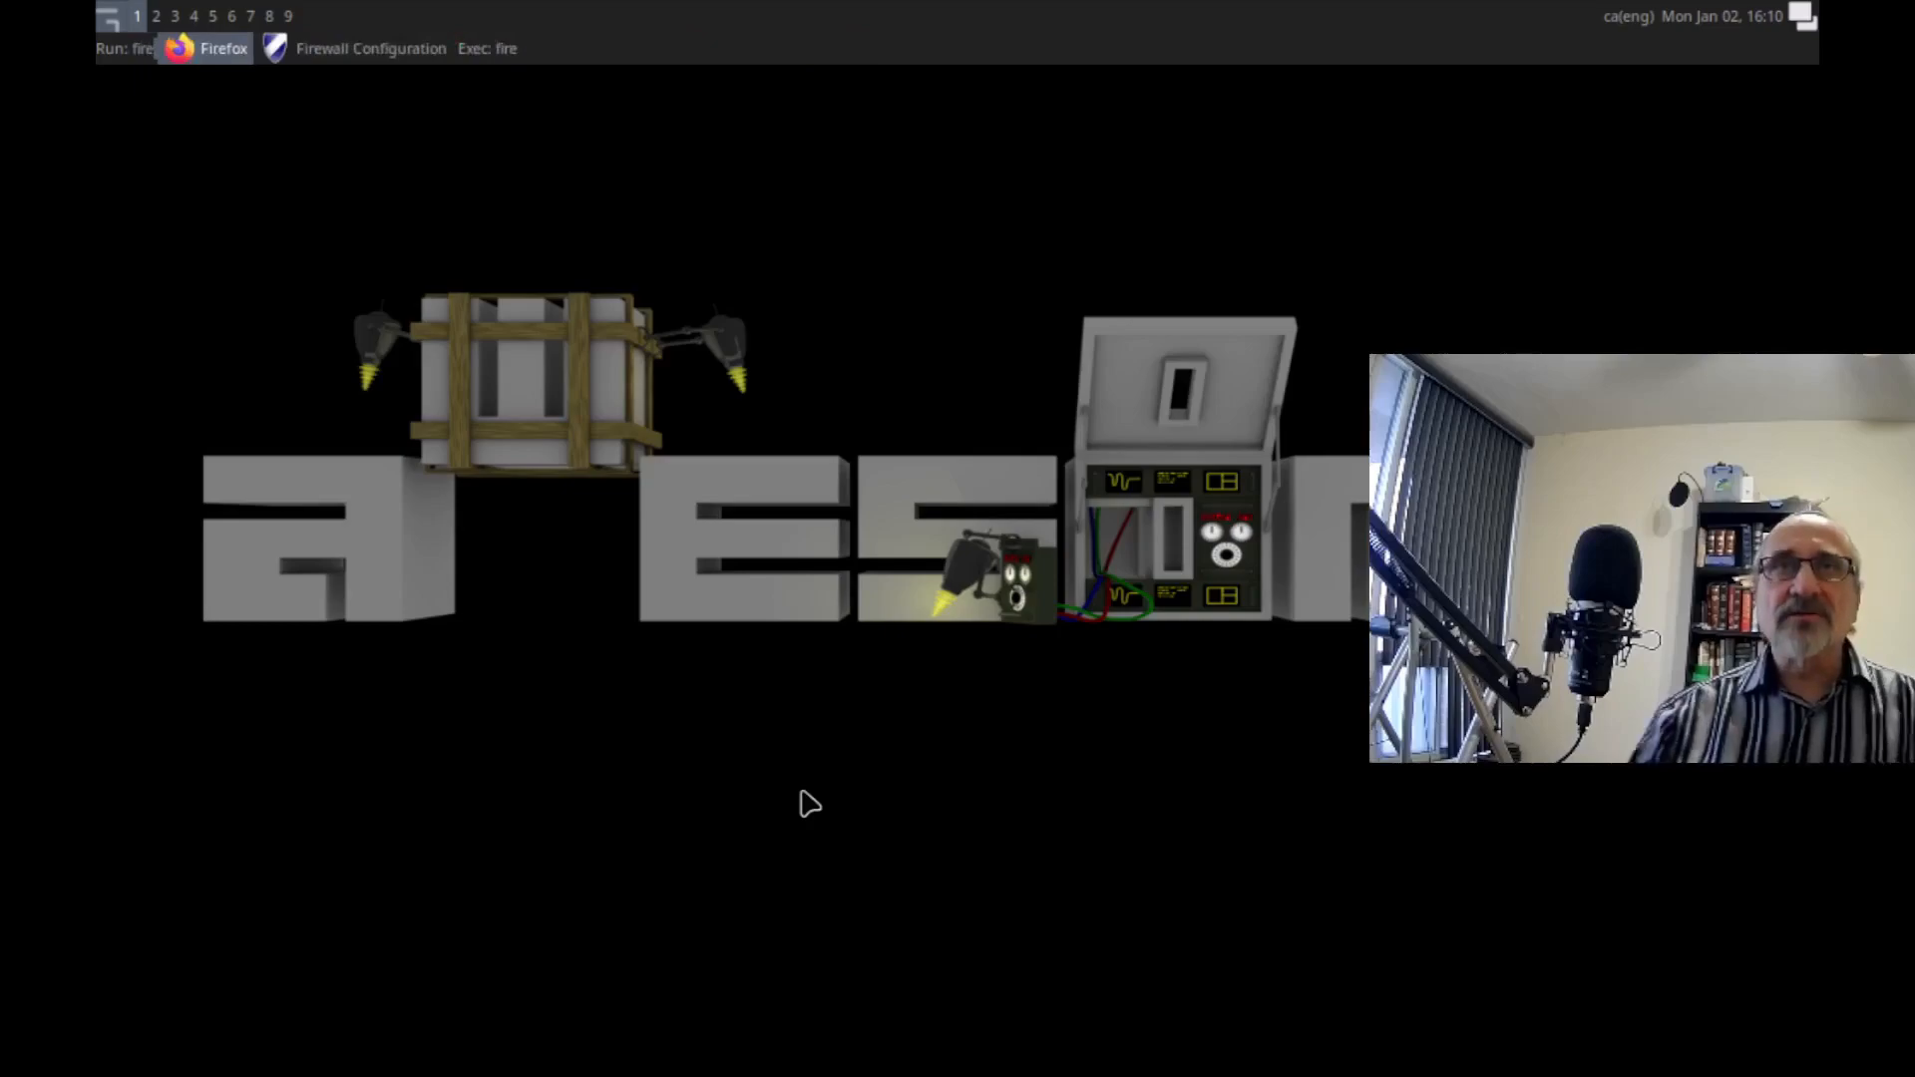
{"action": "key", "text": "Return"}
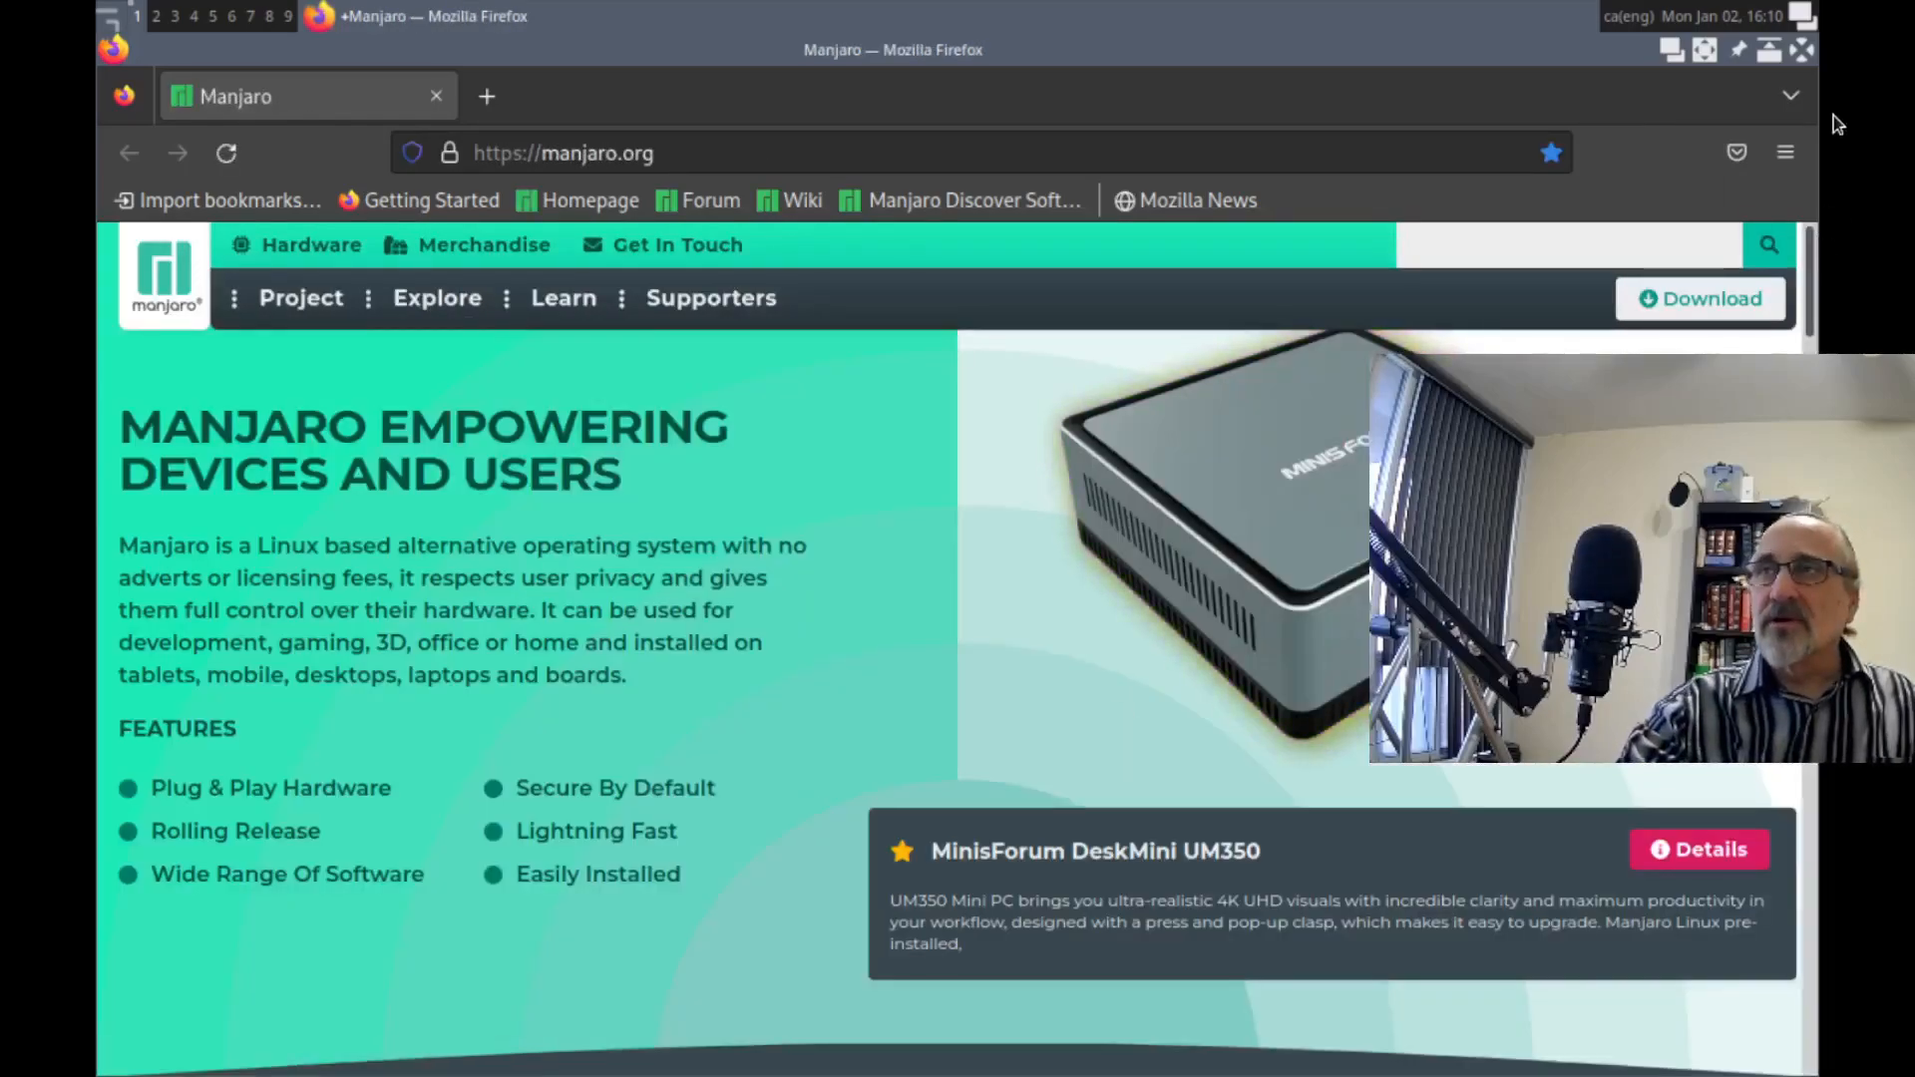
{"action": "left_click", "coordinate": [1799, 52]}
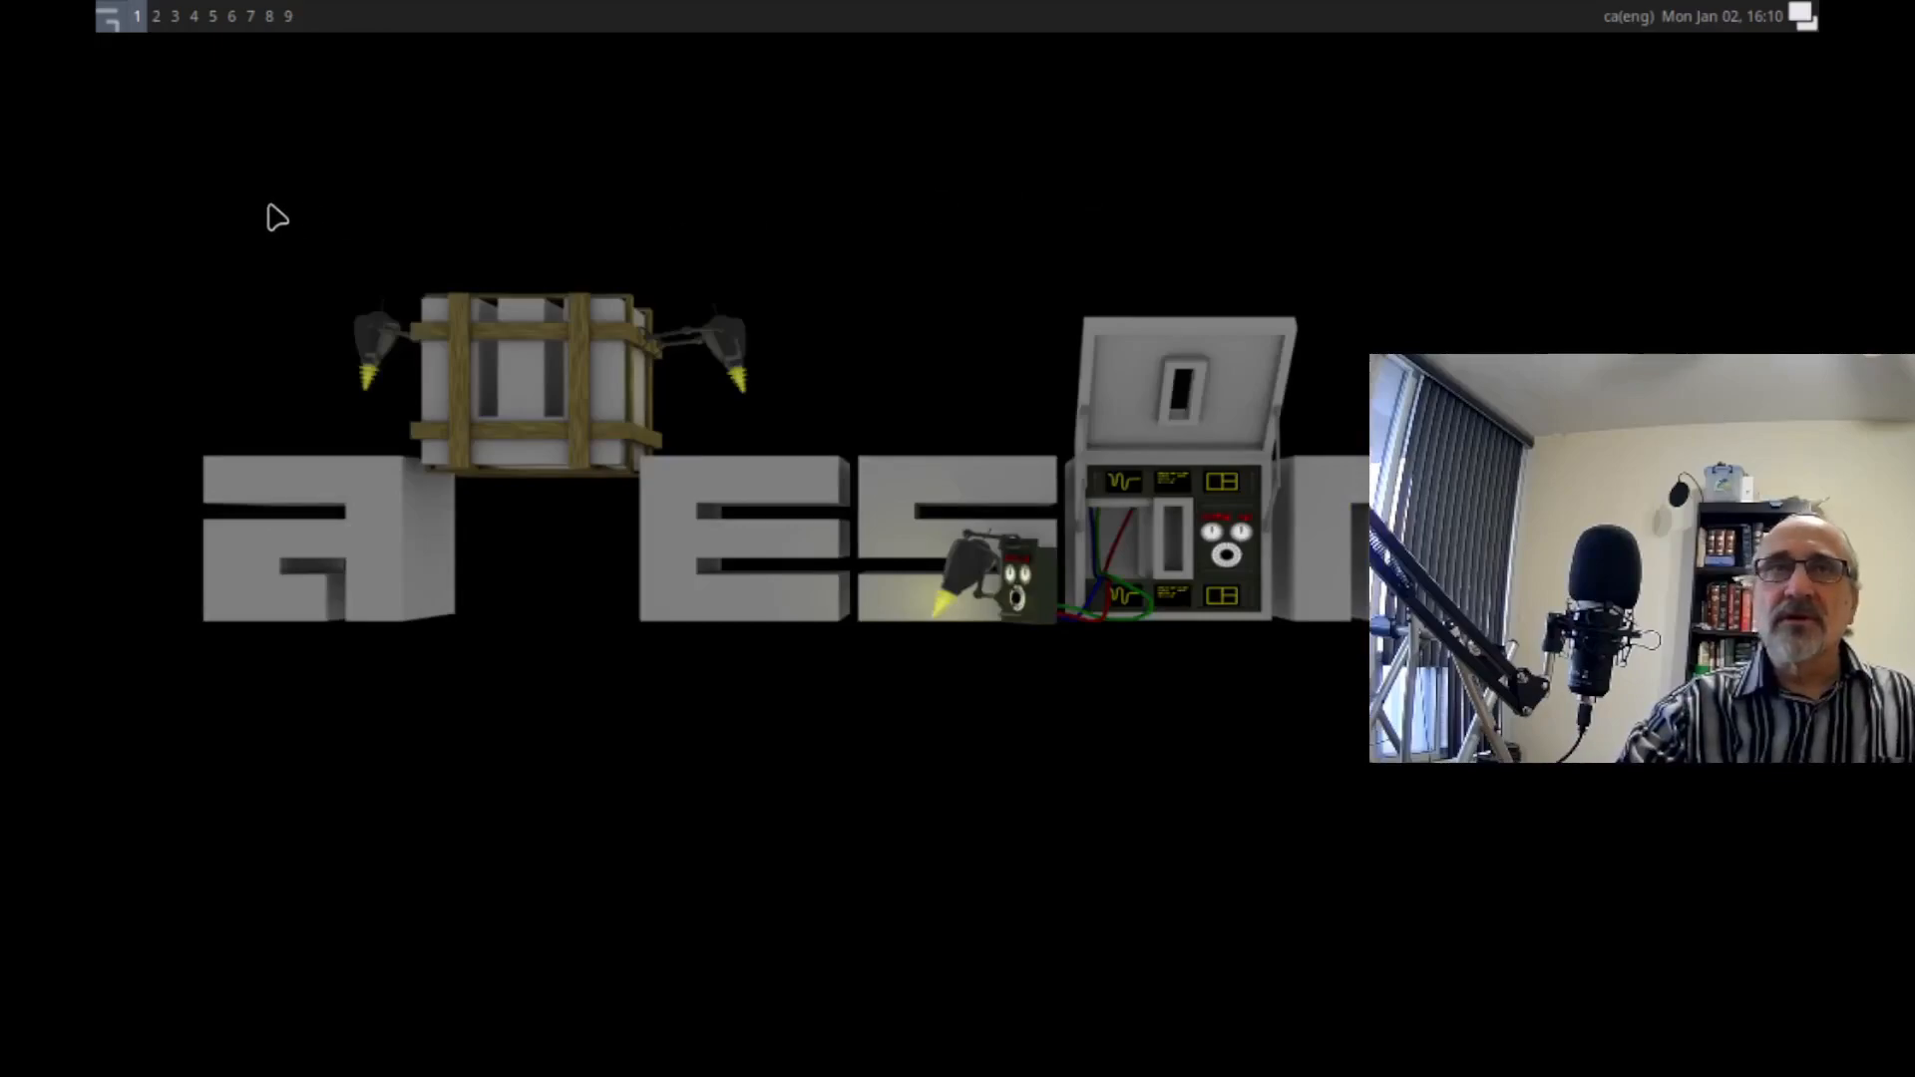
Switch awesome to workspace 3 and change its window layout to the grid layout.
{"action": "left_click", "coordinate": [176, 16]}
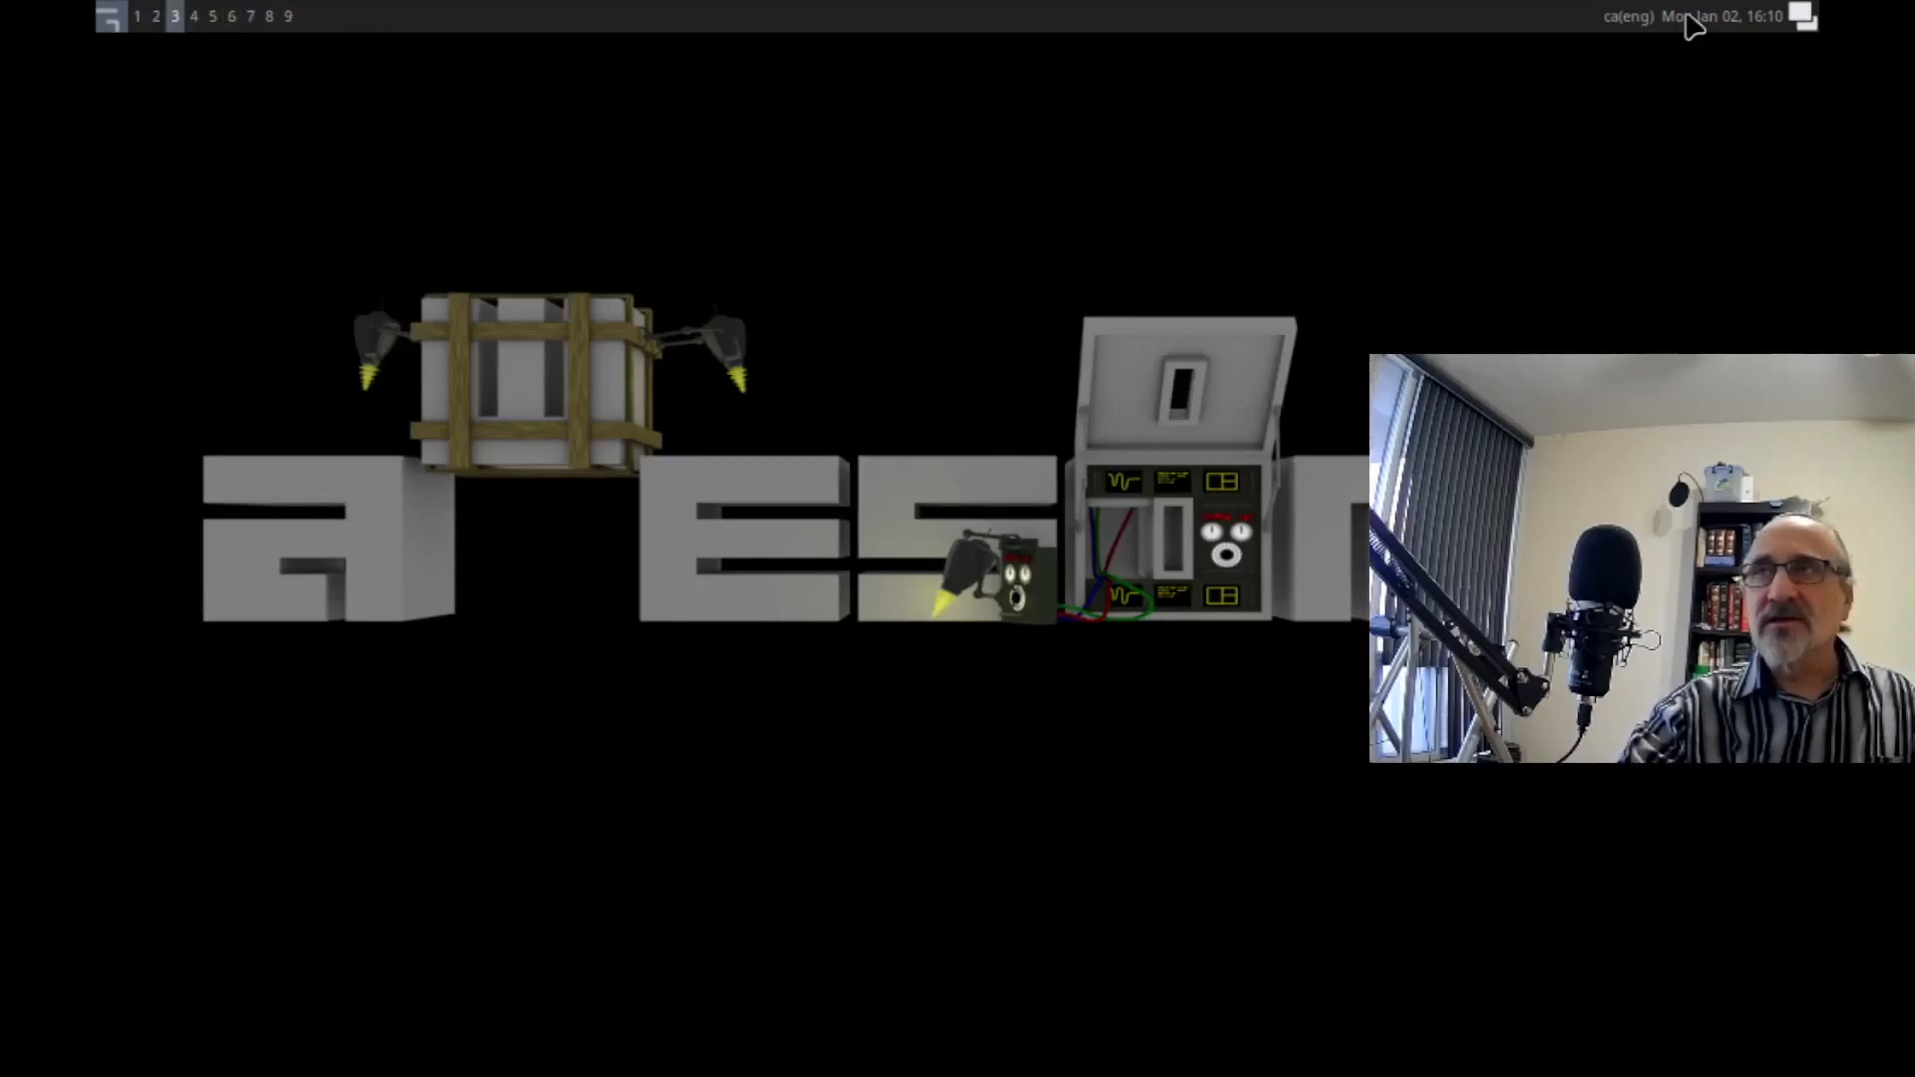
{"action": "left_click", "coordinate": [1803, 16]}
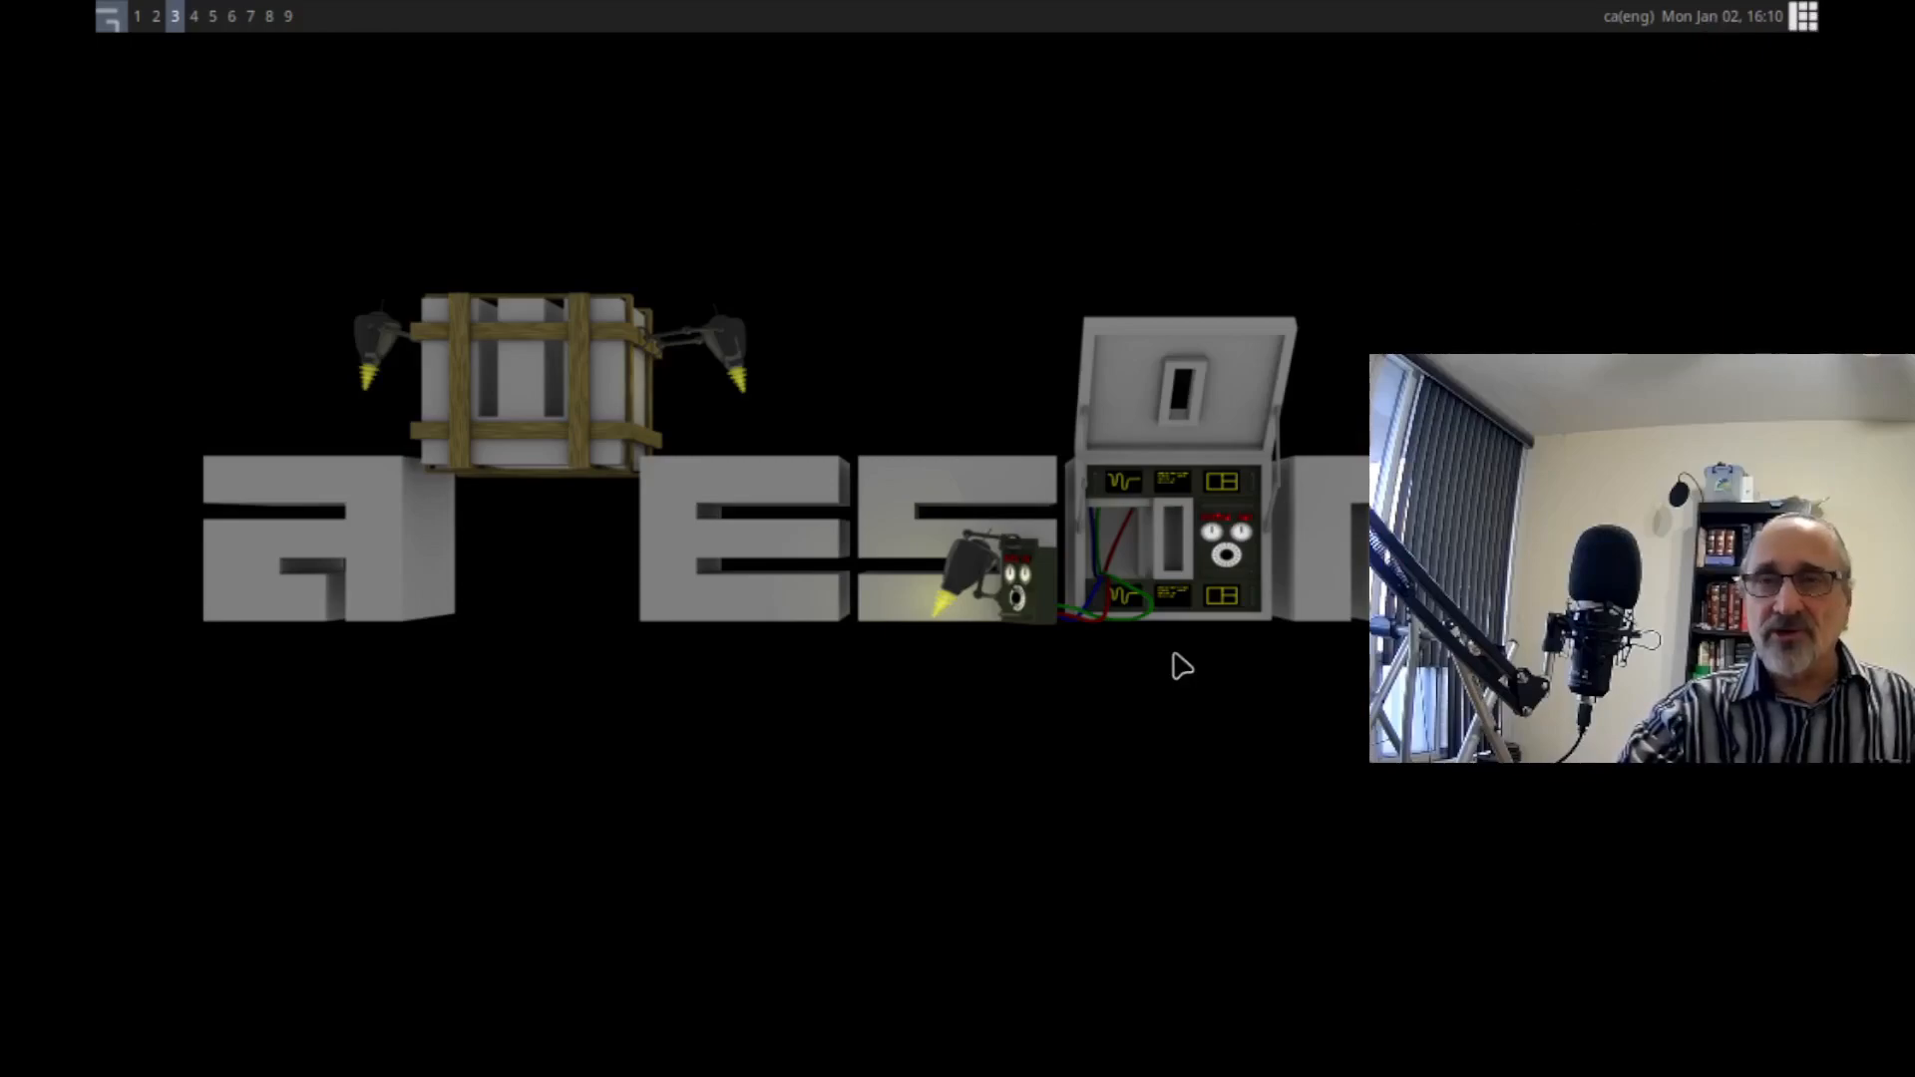
Quit the awesome session to return to the login screen.
{"action": "right_click", "coordinate": [1026, 639]}
{"action": "mouse_move", "coordinate": [1090, 648]}
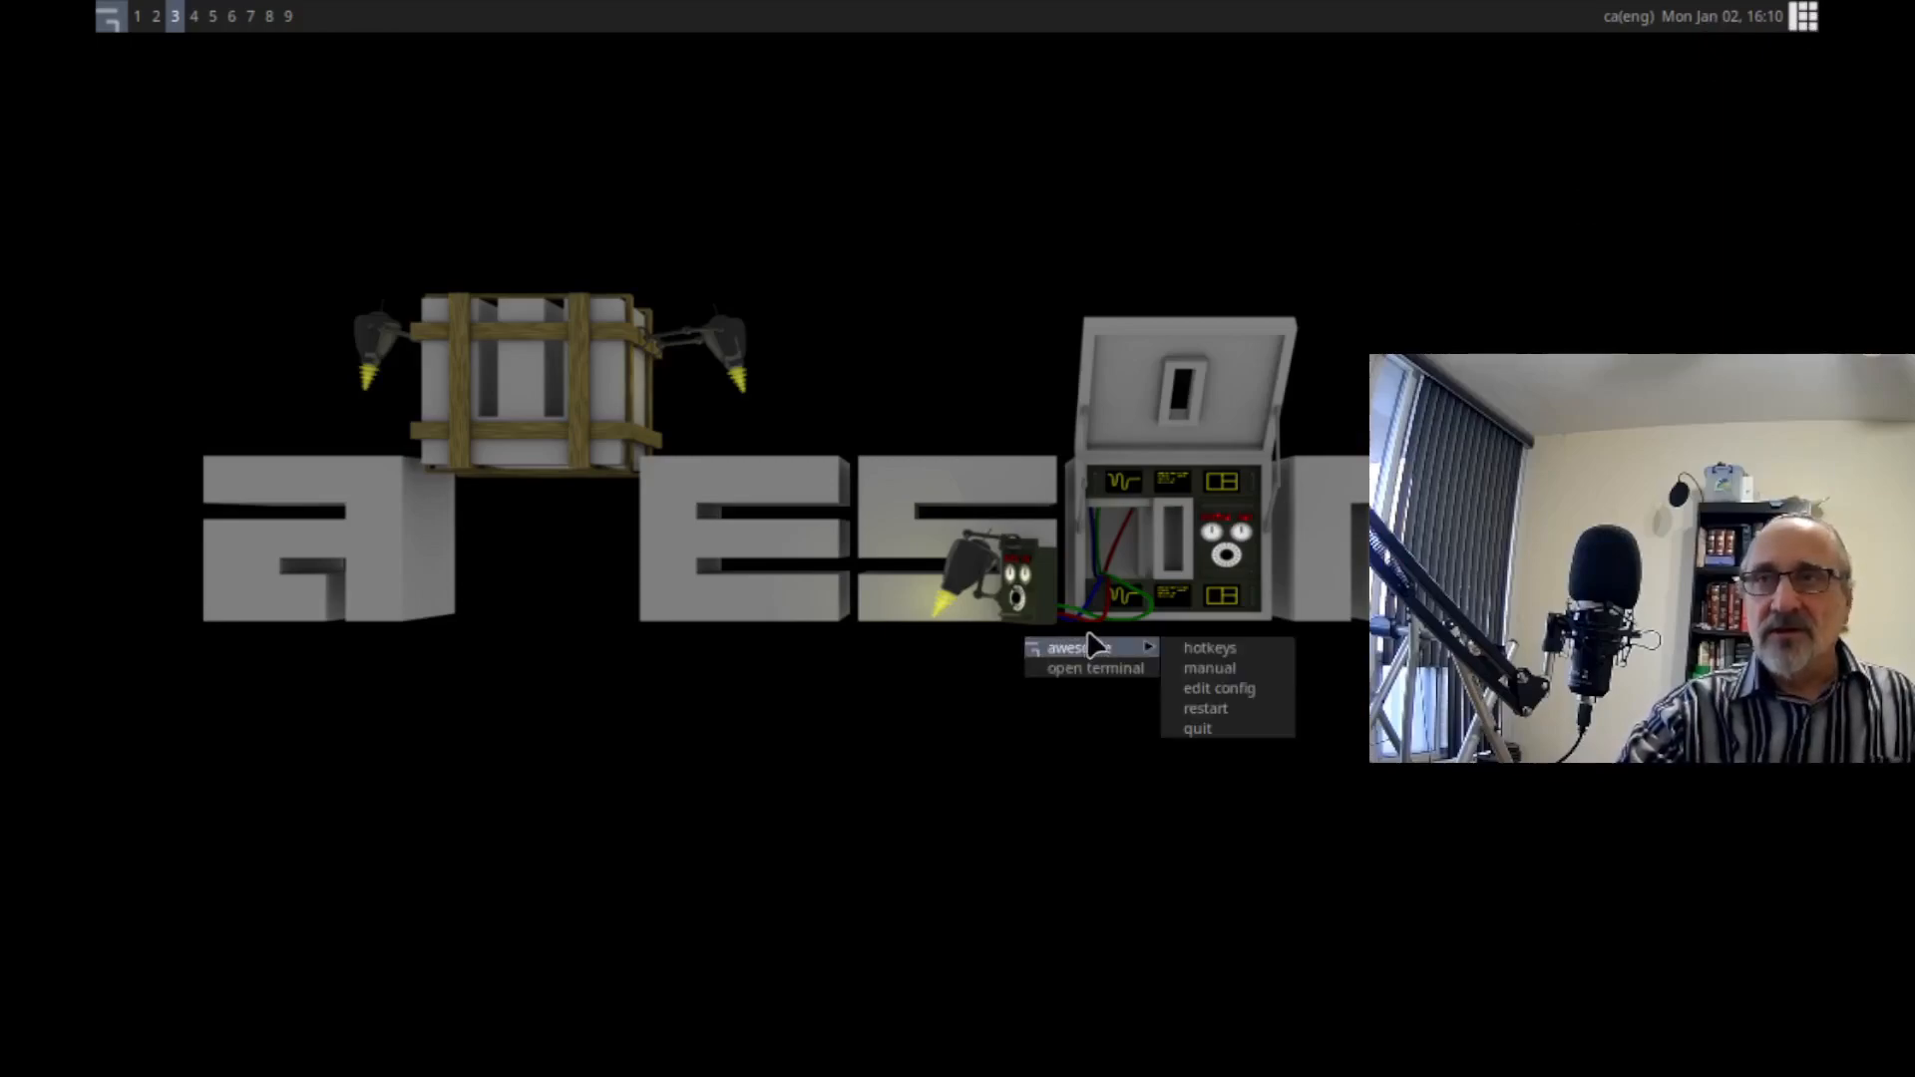
{"action": "left_click", "coordinate": [1202, 729]}
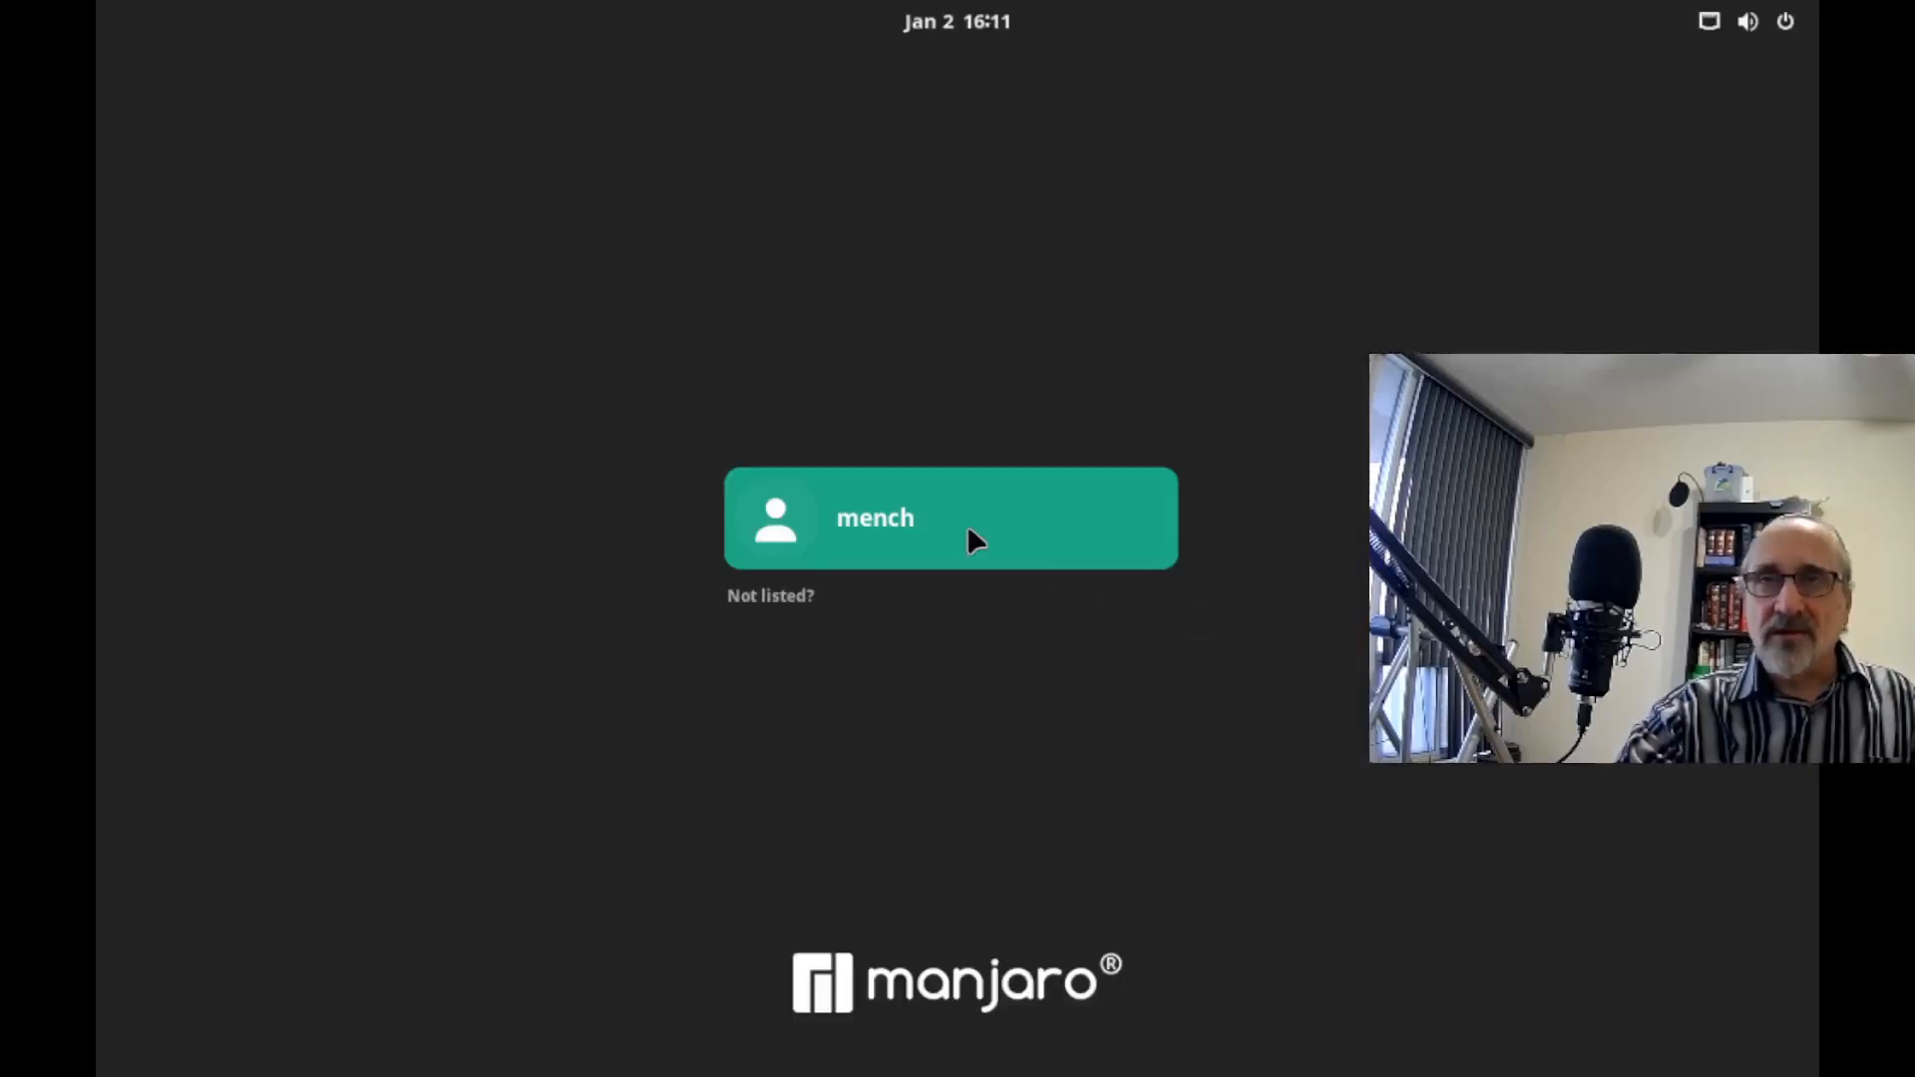
Select the user account, choose the Qtile session, and log in with the account password.
{"action": "left_click", "coordinate": [968, 526]}
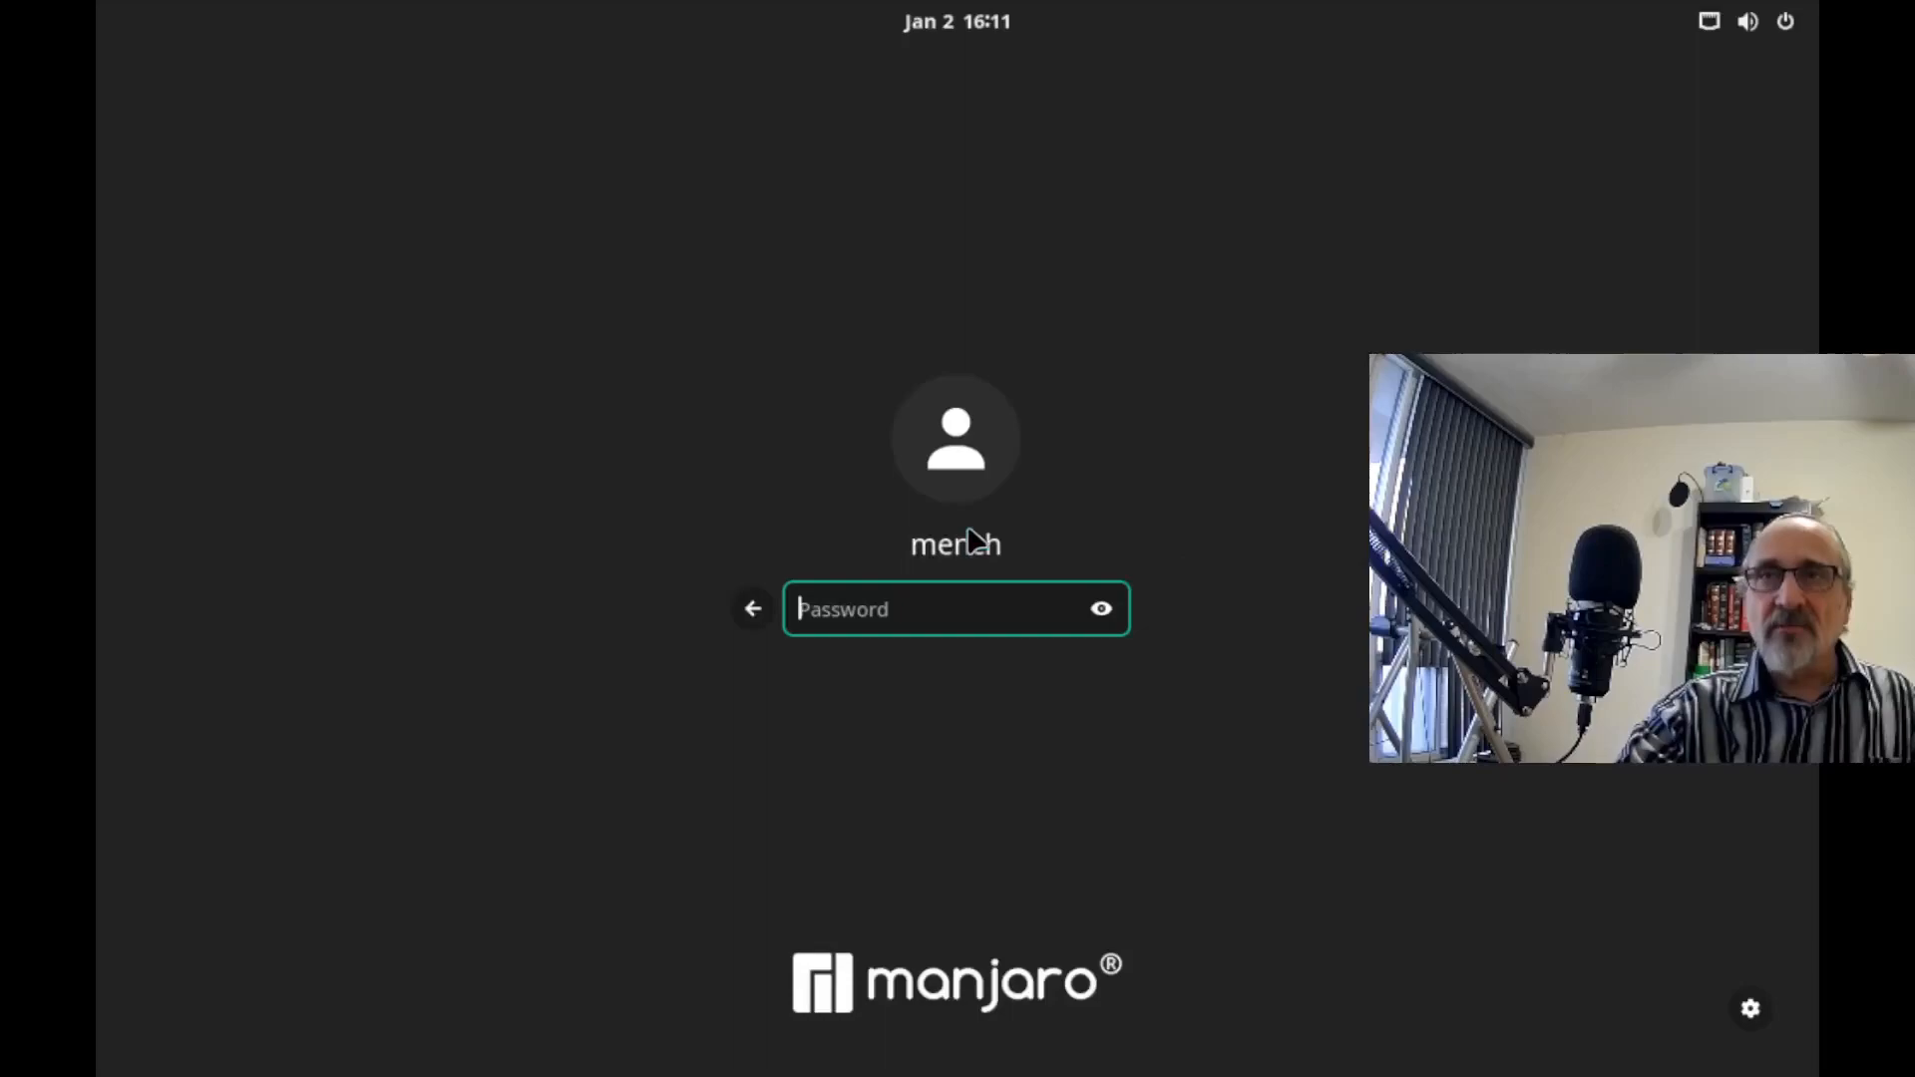
{"action": "left_click", "coordinate": [1750, 1010]}
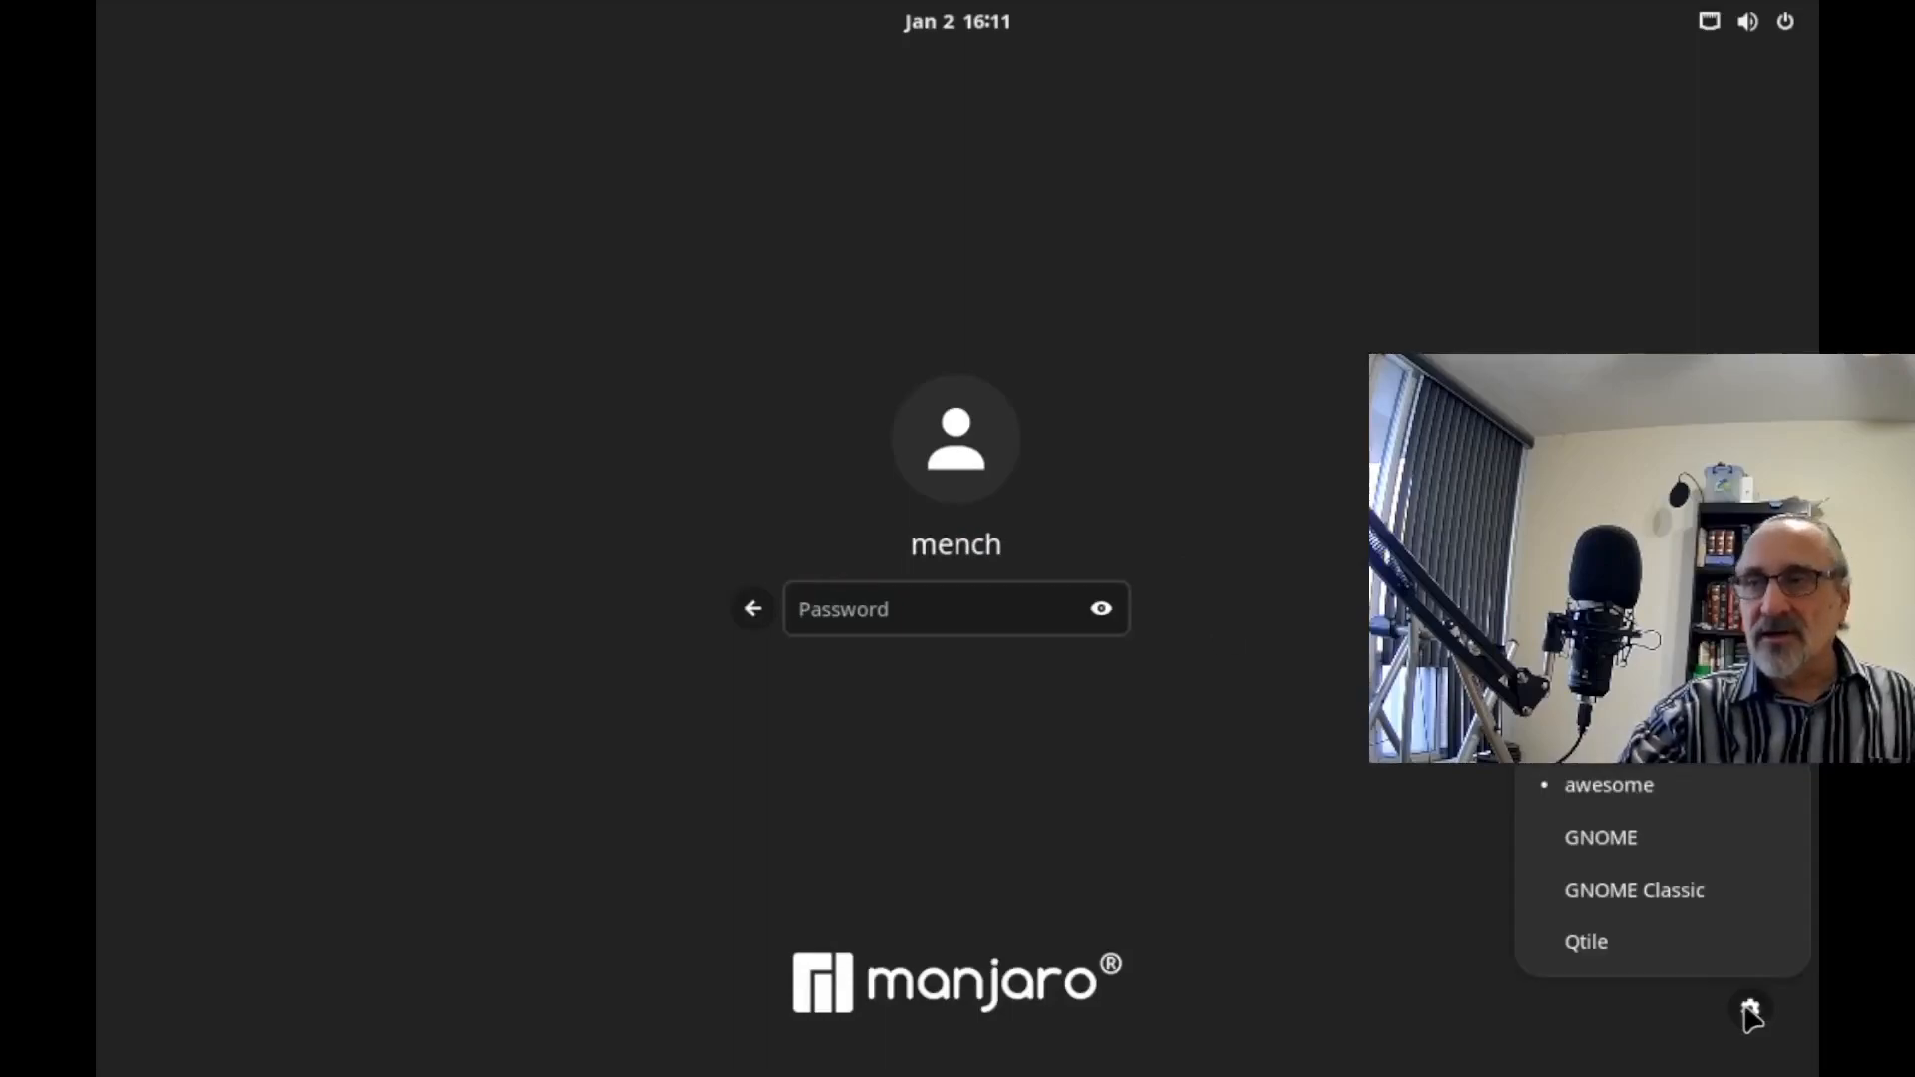
{"action": "left_click", "coordinate": [1595, 955]}
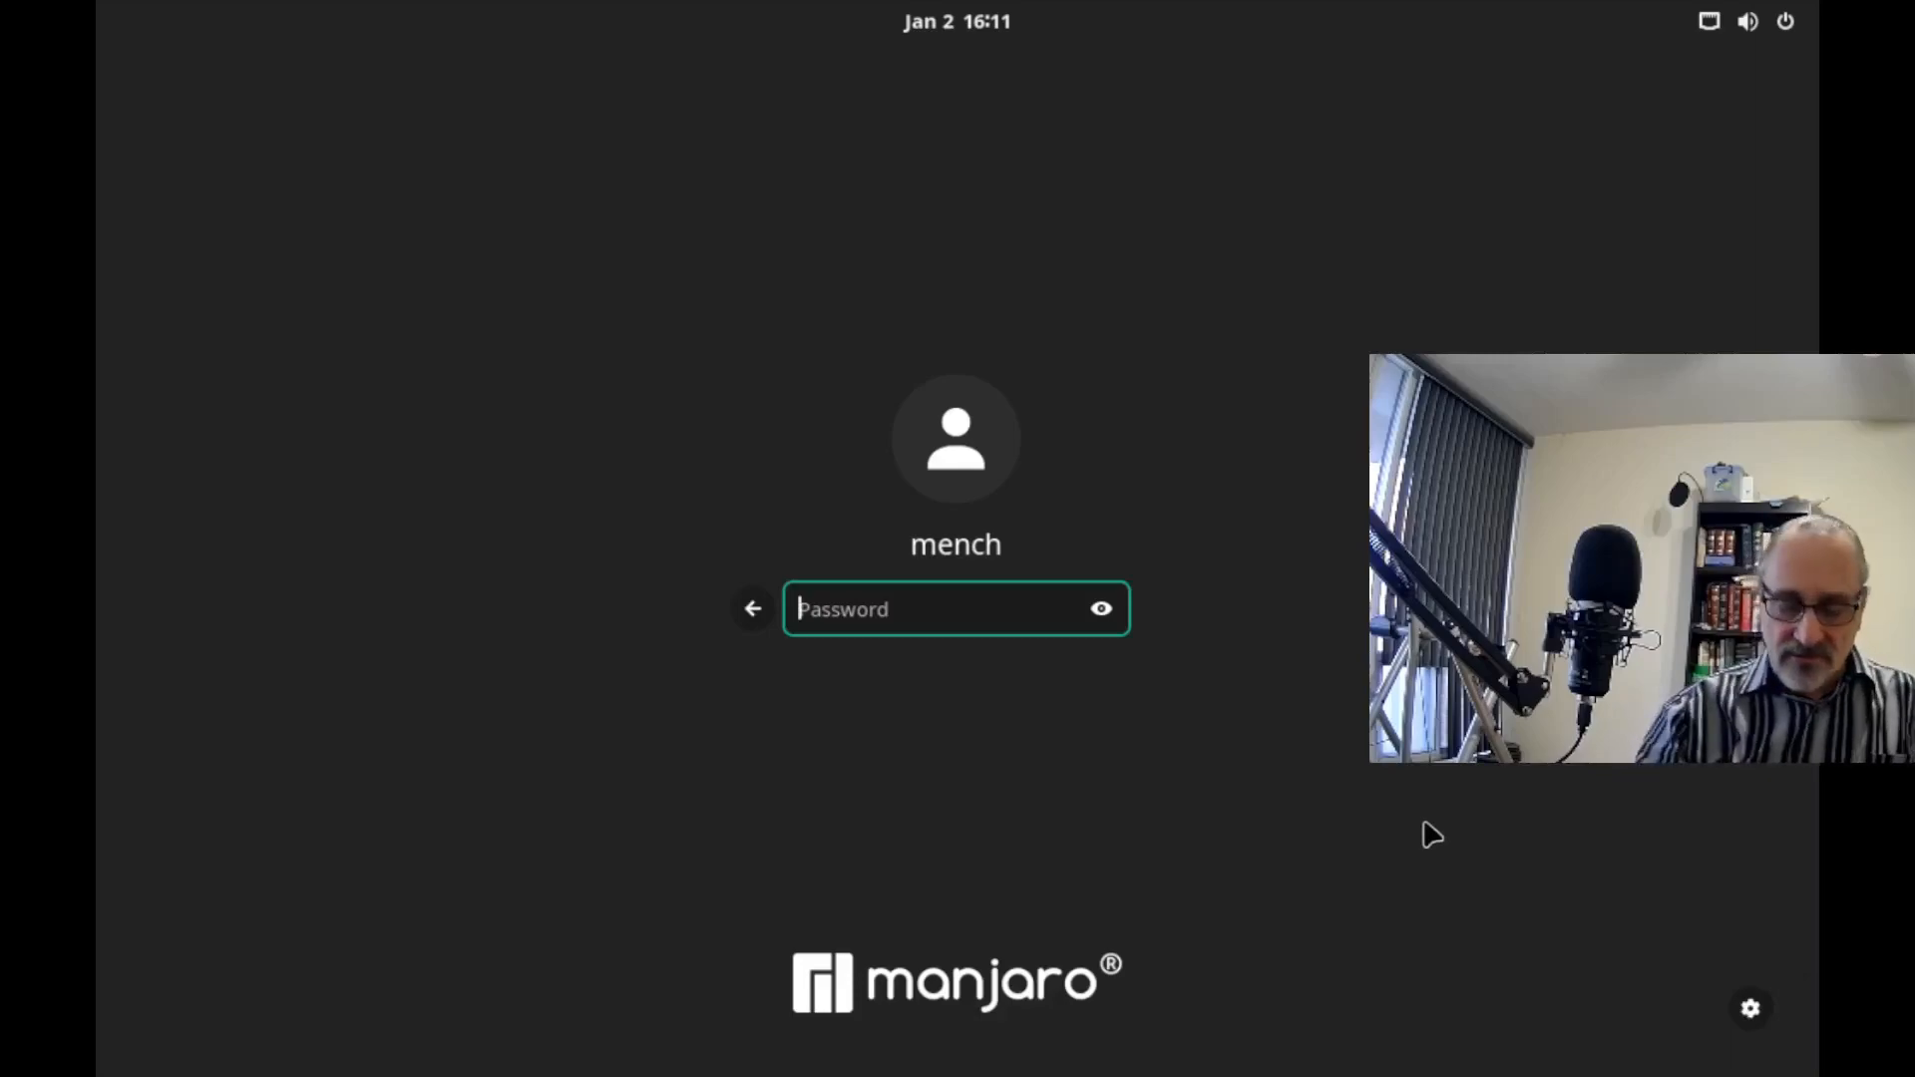
{"action": "type", "text": "••"}
{"action": "key", "text": "Return"}
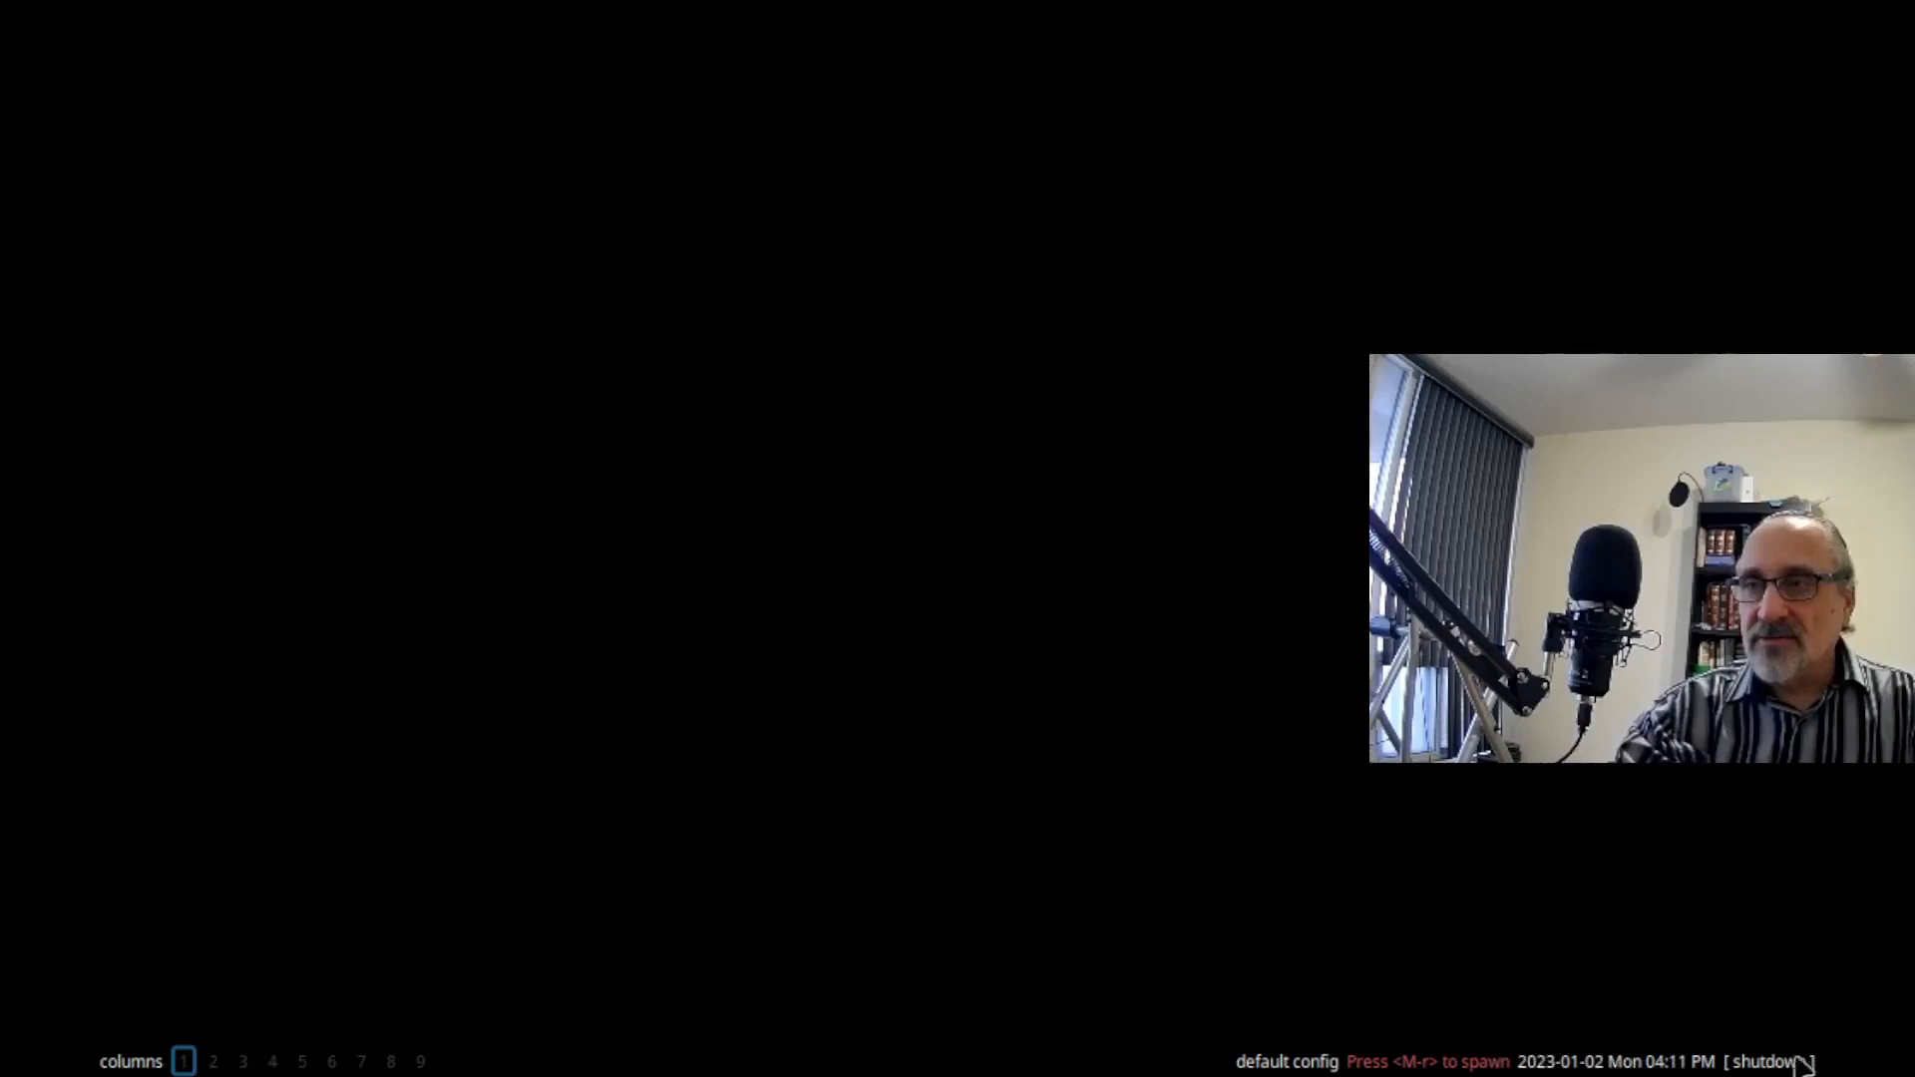
Switch through Qtile workspaces 6 and 8, ending on workspace 3.
{"action": "left_click", "coordinate": [331, 1061]}
{"action": "left_click", "coordinate": [397, 1063]}
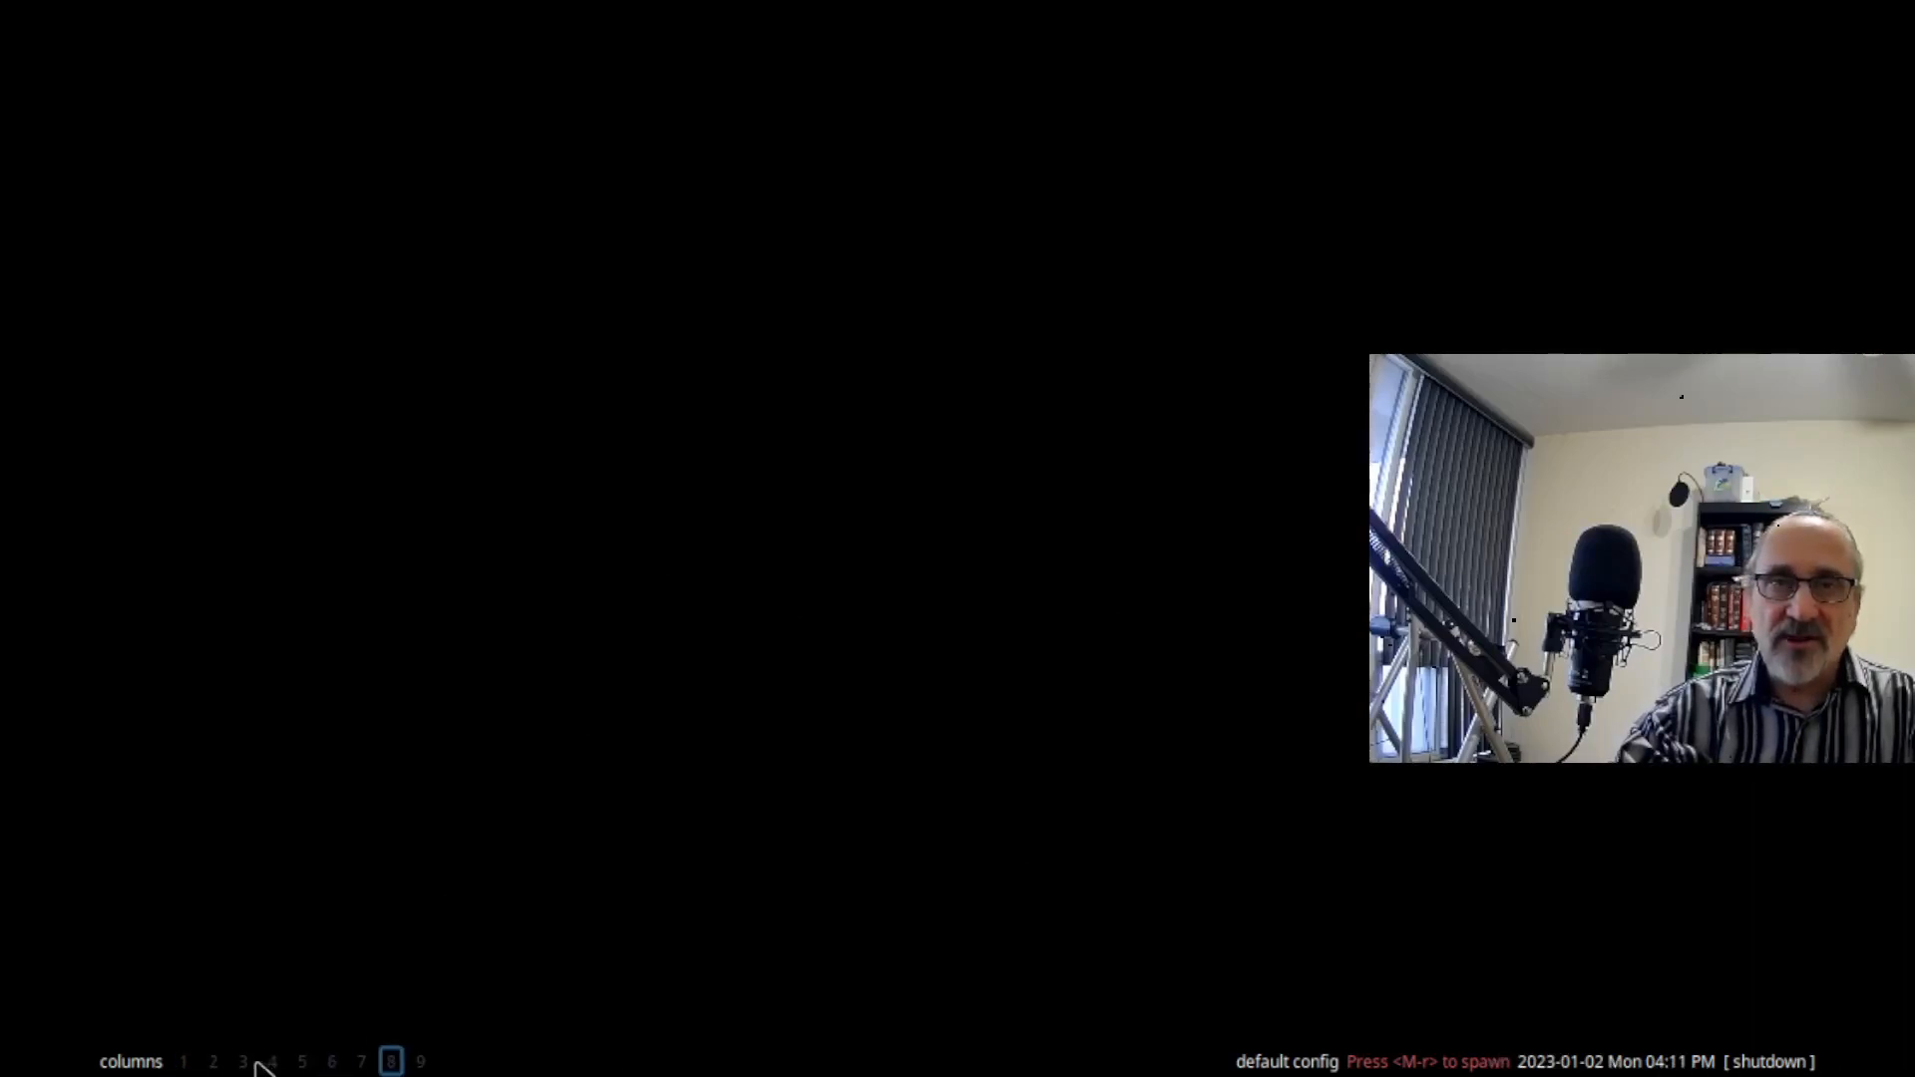
{"action": "left_click", "coordinate": [244, 1061]}
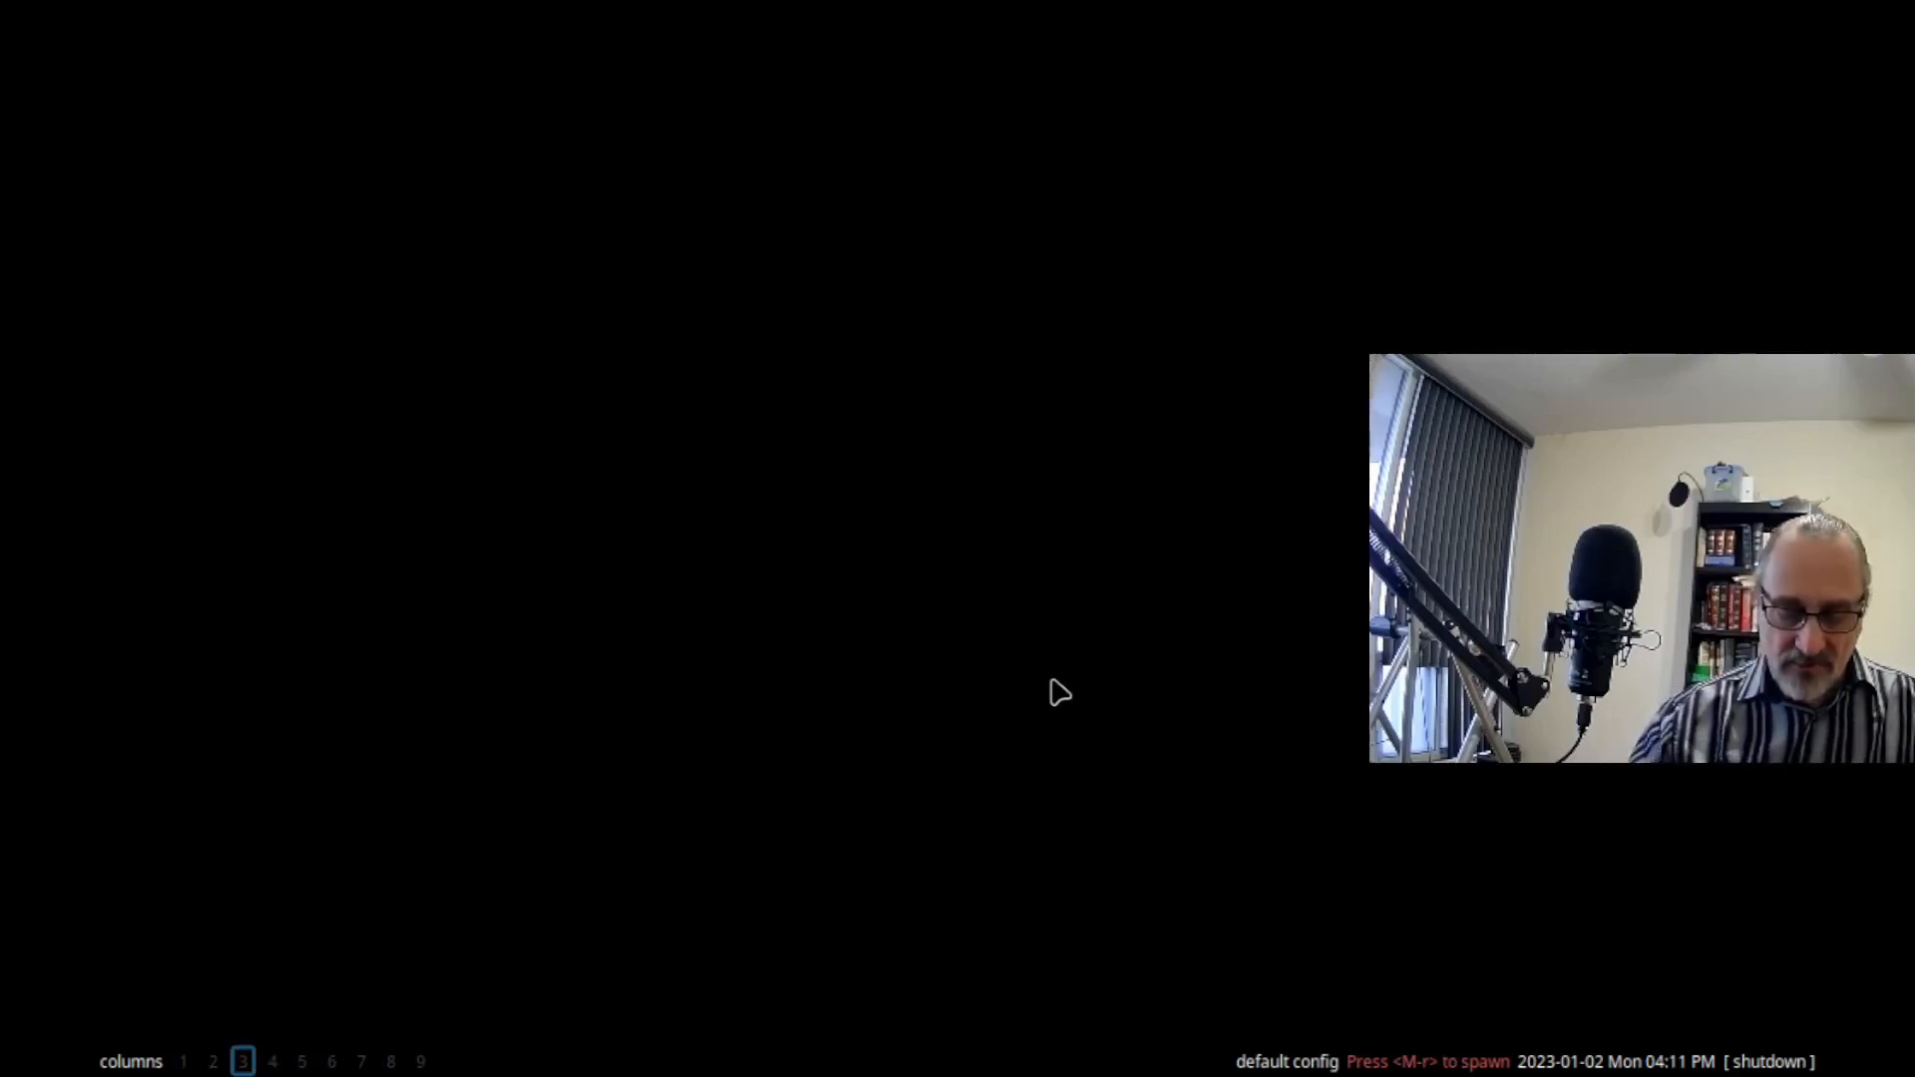
Launch Firefox from Qtile's spawn prompt on workspace 3, and close its window.
{"action": "key", "text": "super+r"}
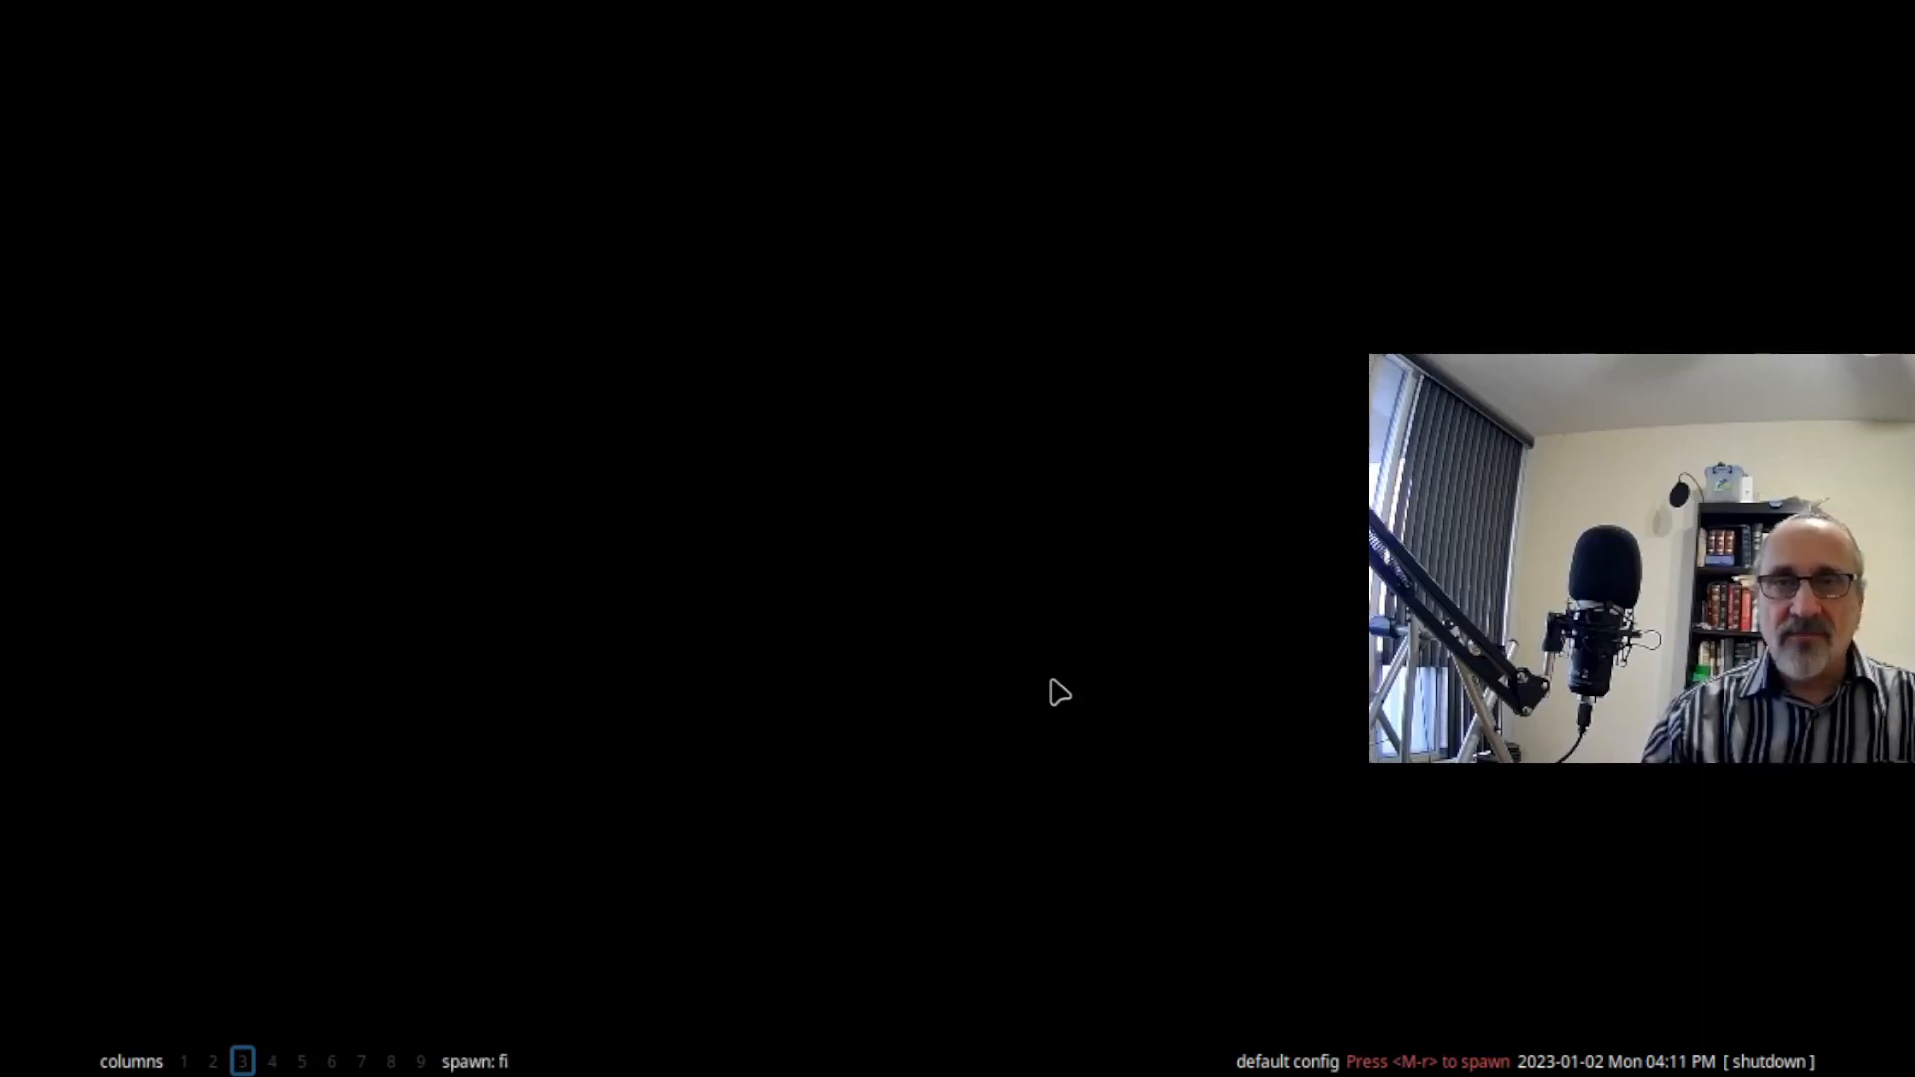
{"action": "key", "text": "Return"}
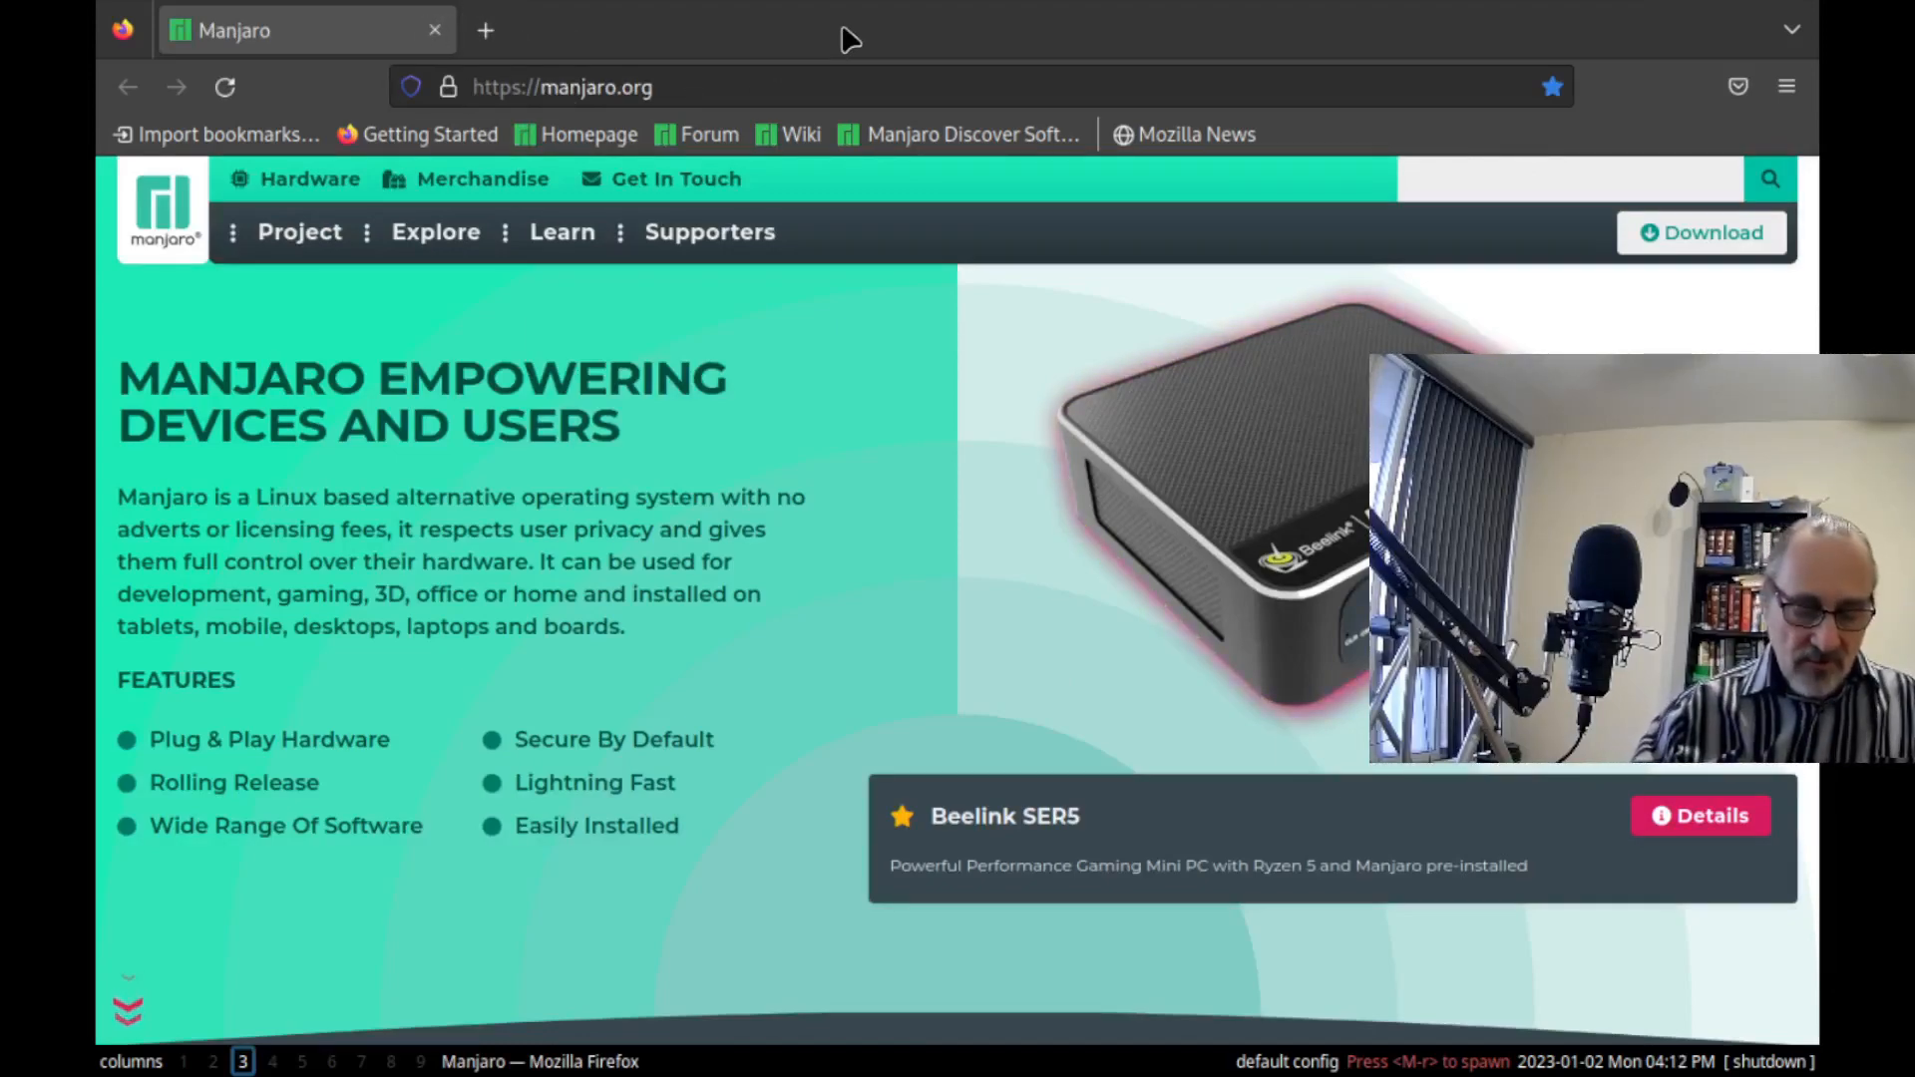
{"action": "key", "text": "super+w"}
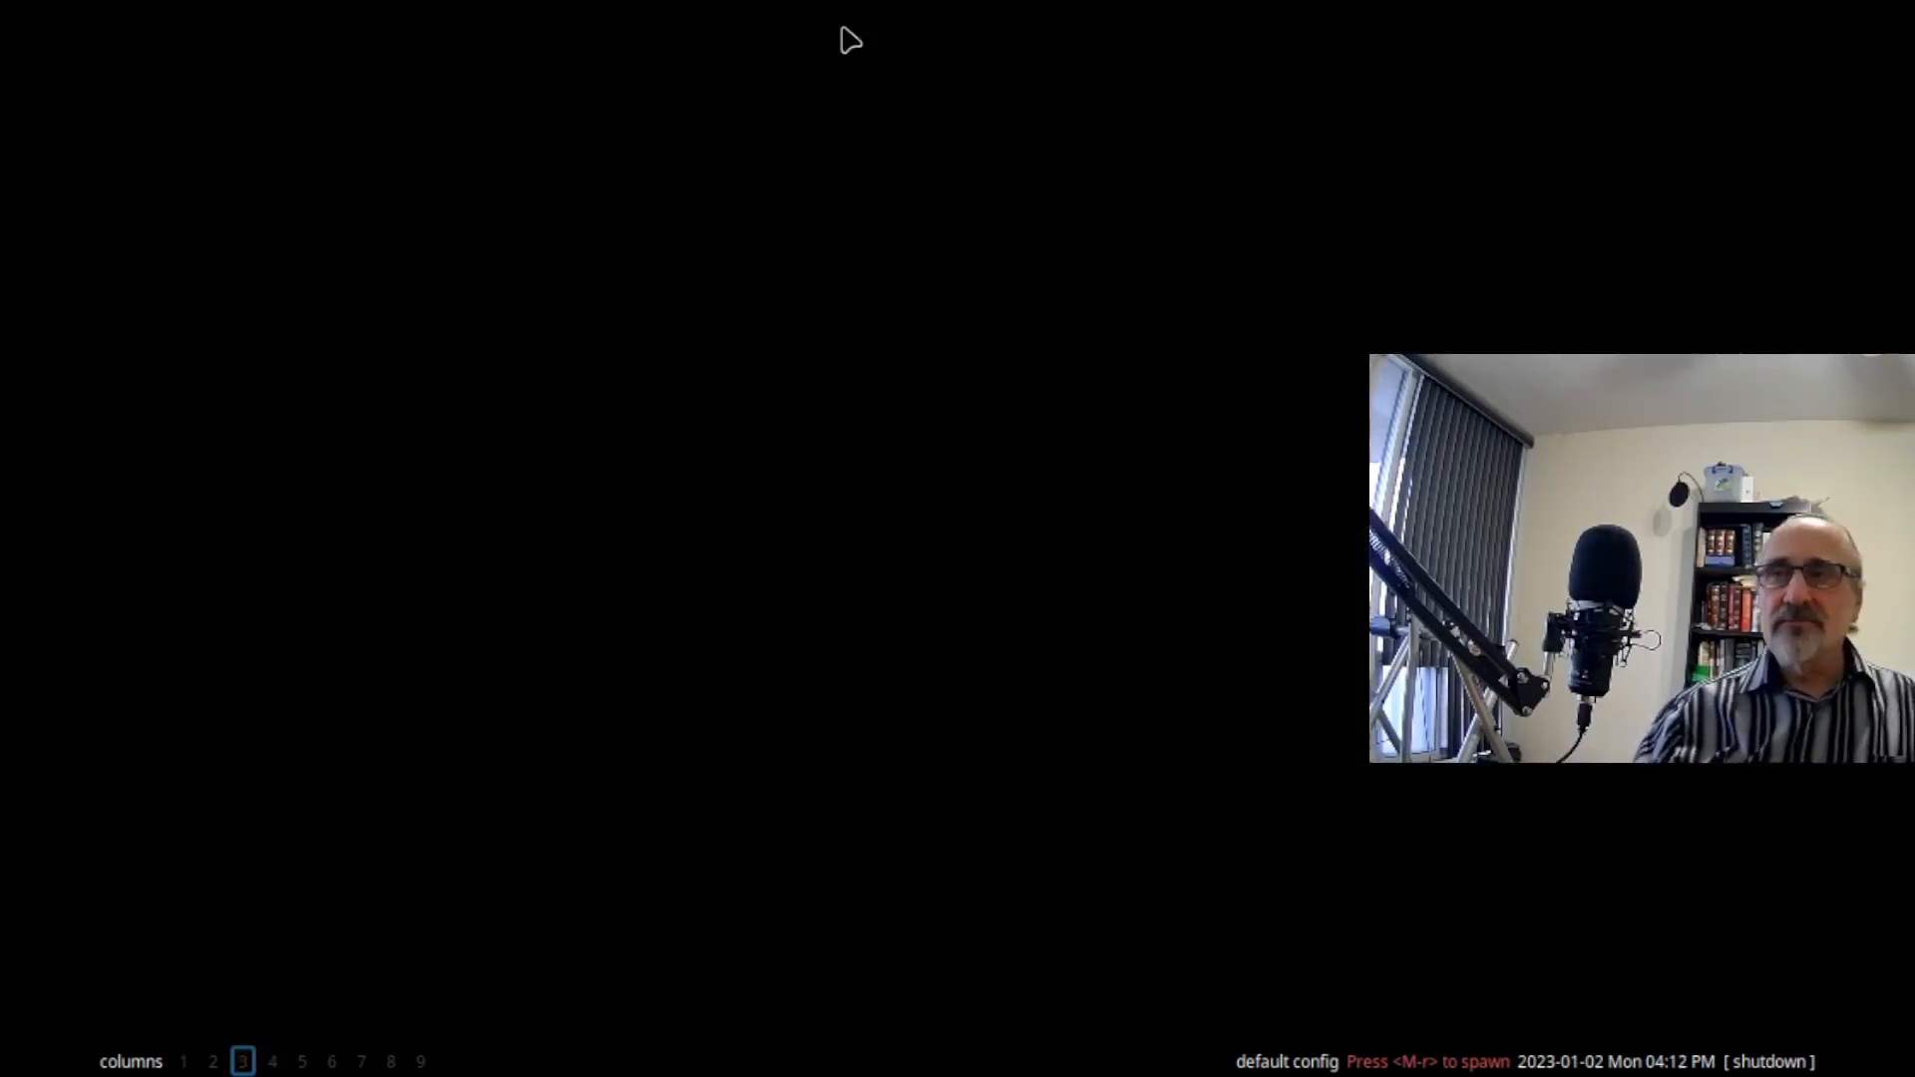
Shut down the Qtile session and log back in to the user account with the GNOME session and the account password.
{"action": "left_click", "coordinate": [1783, 1063]}
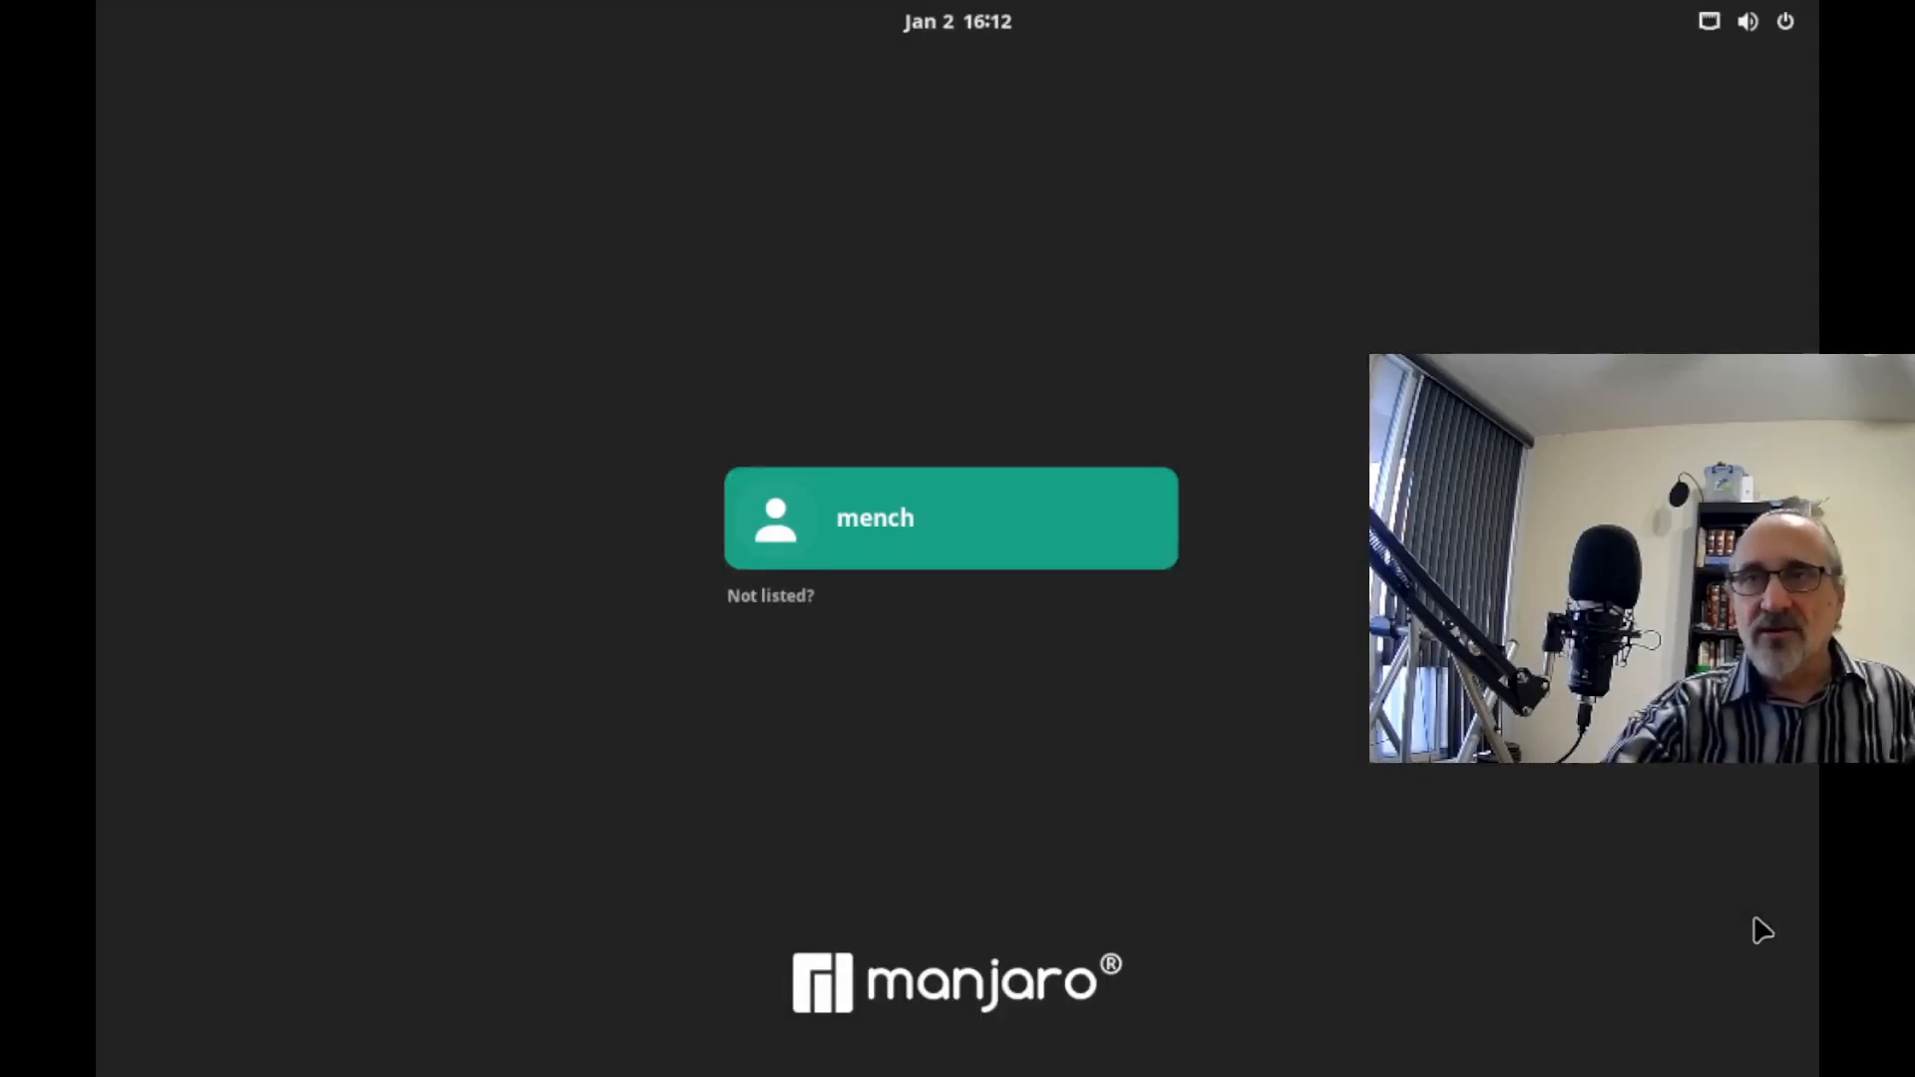
{"action": "left_click", "coordinate": [923, 517]}
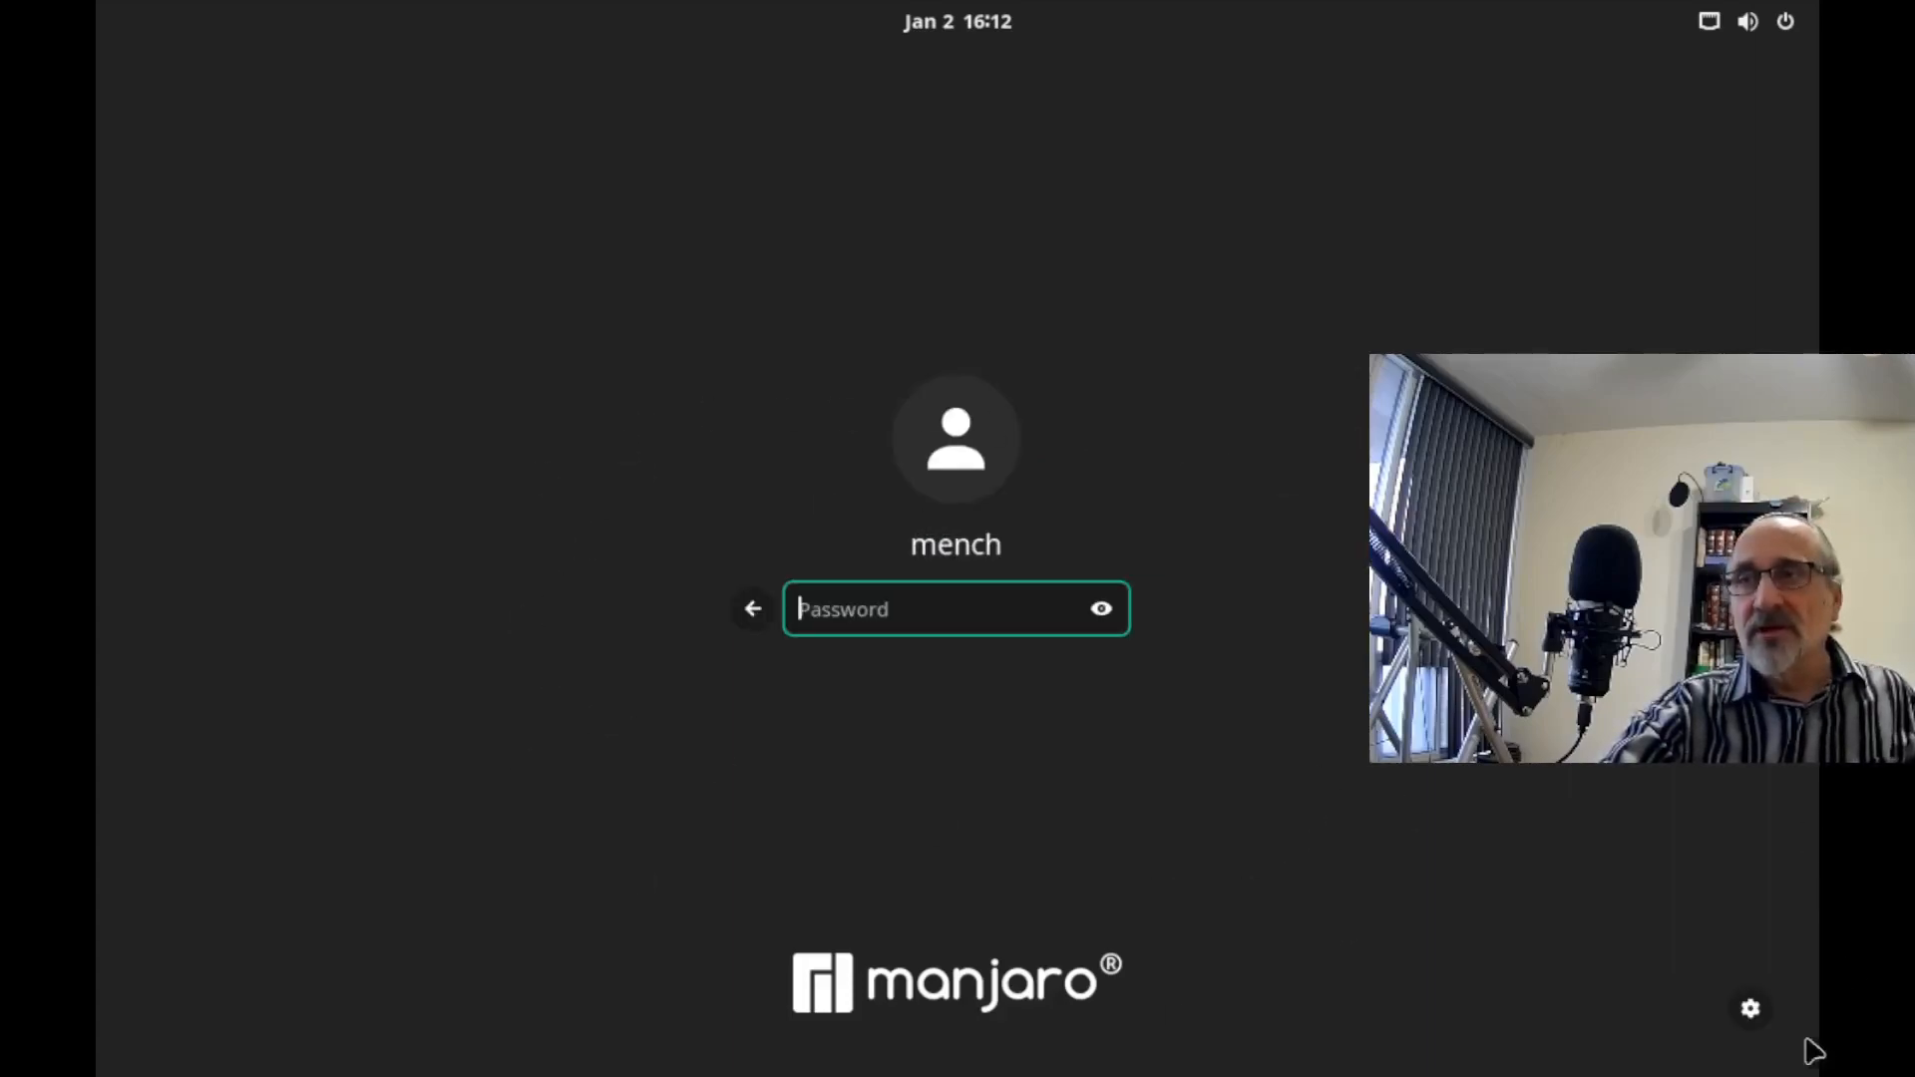
{"action": "left_click", "coordinate": [1758, 1018]}
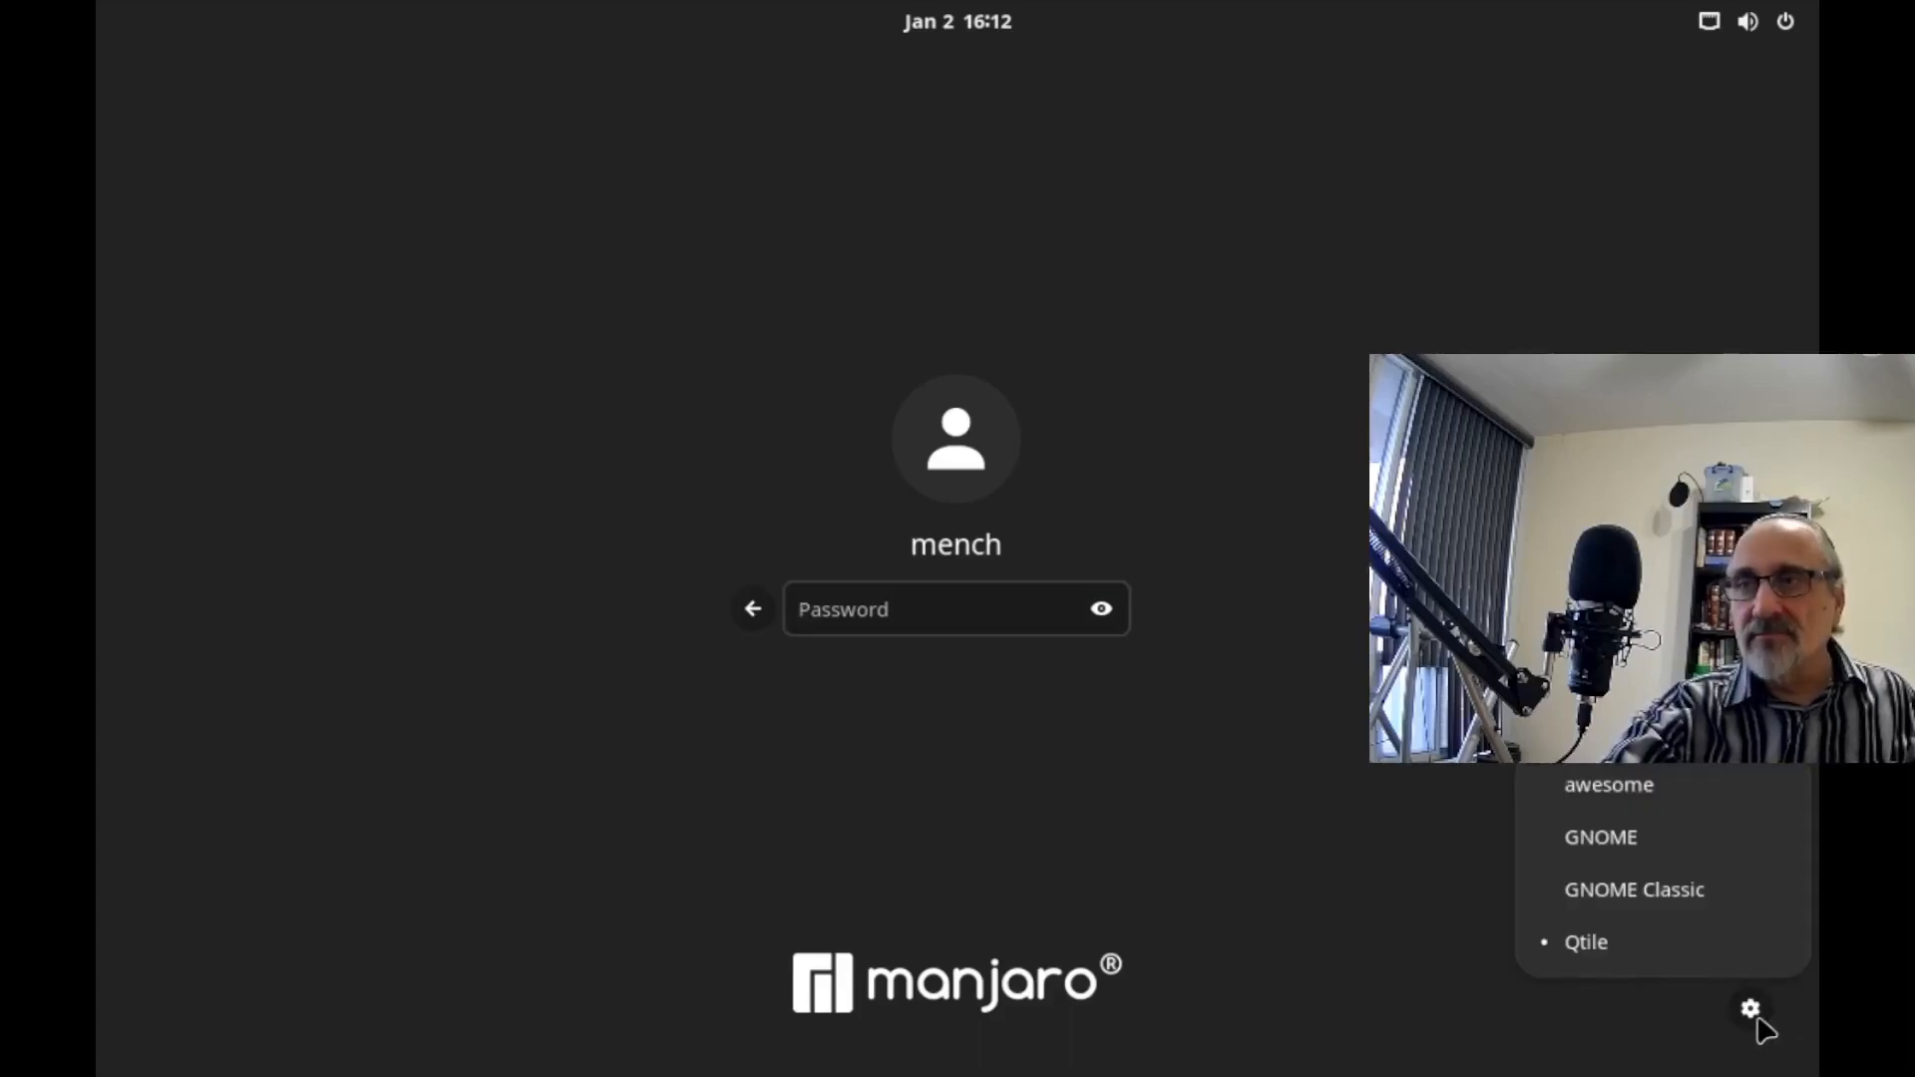
{"action": "left_click", "coordinate": [1656, 842]}
{"action": "type", "text": "**"}
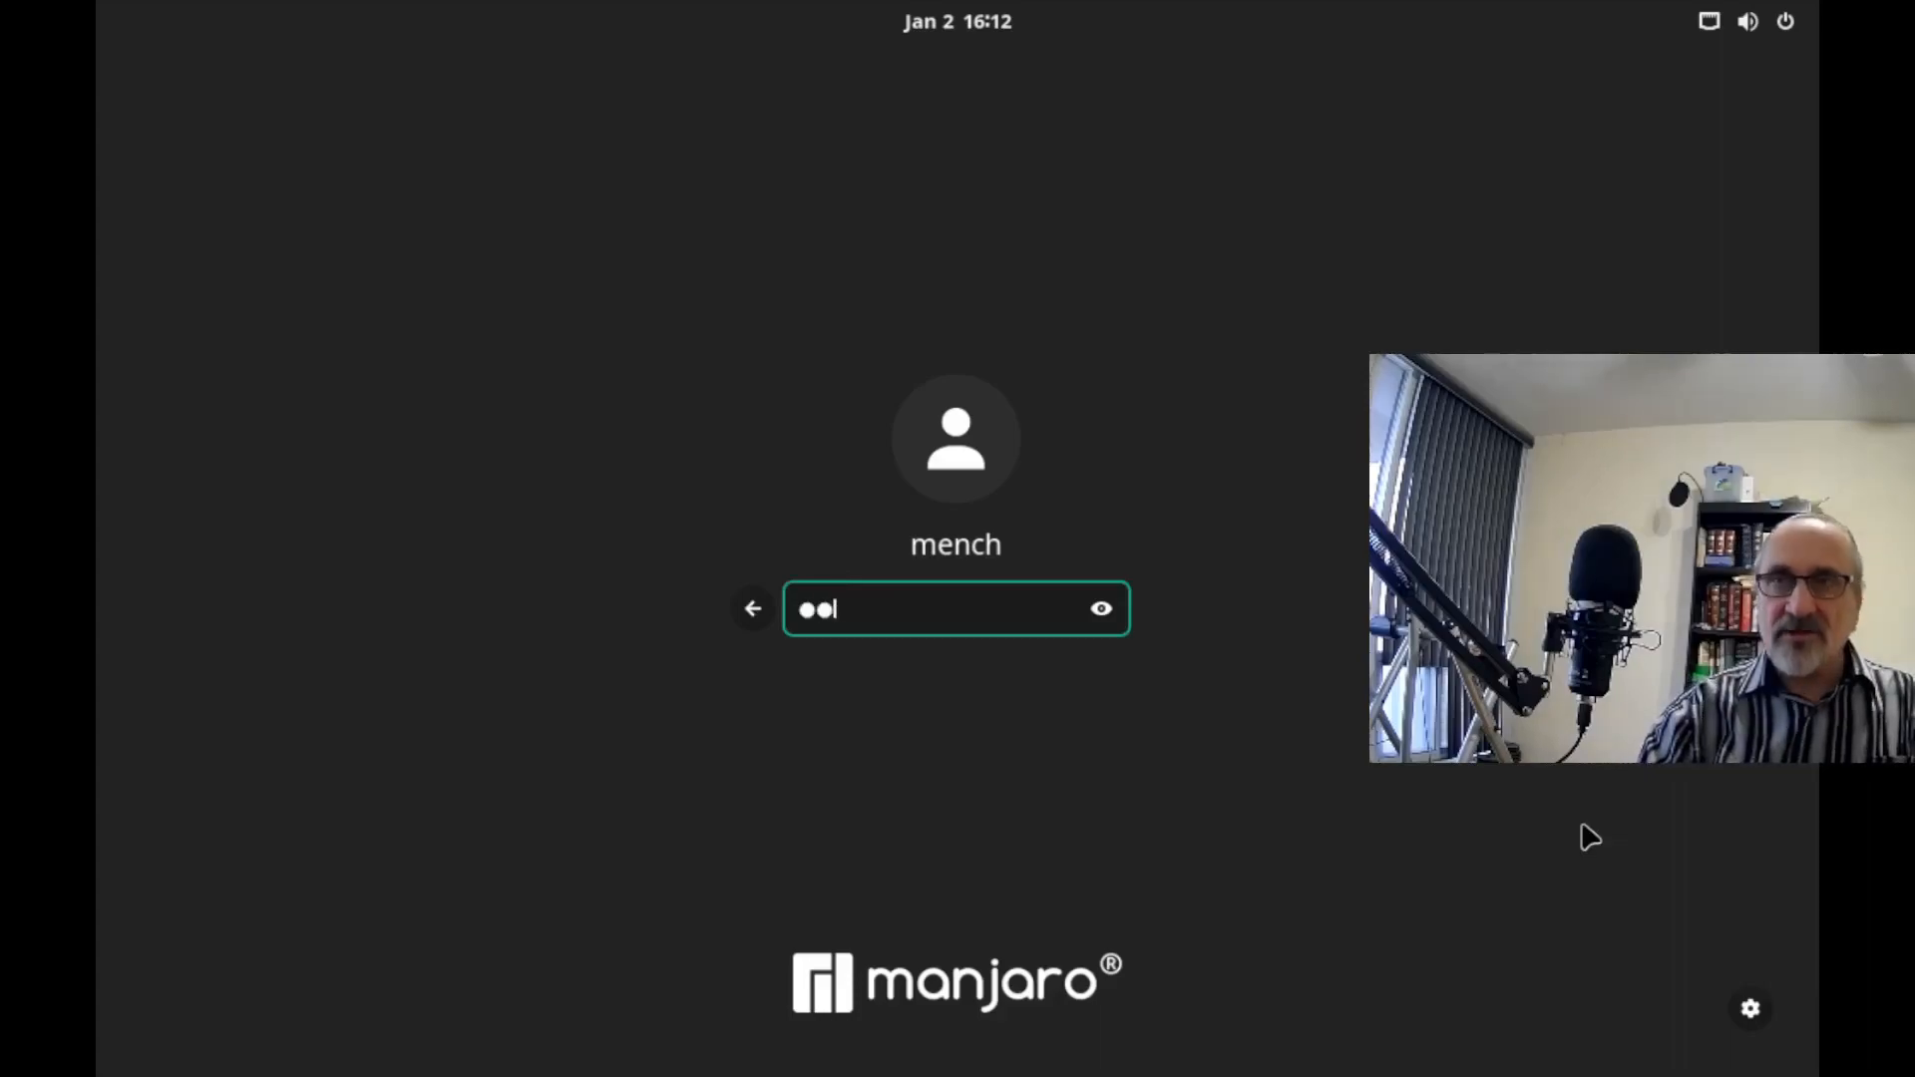
{"action": "key", "text": "Return"}
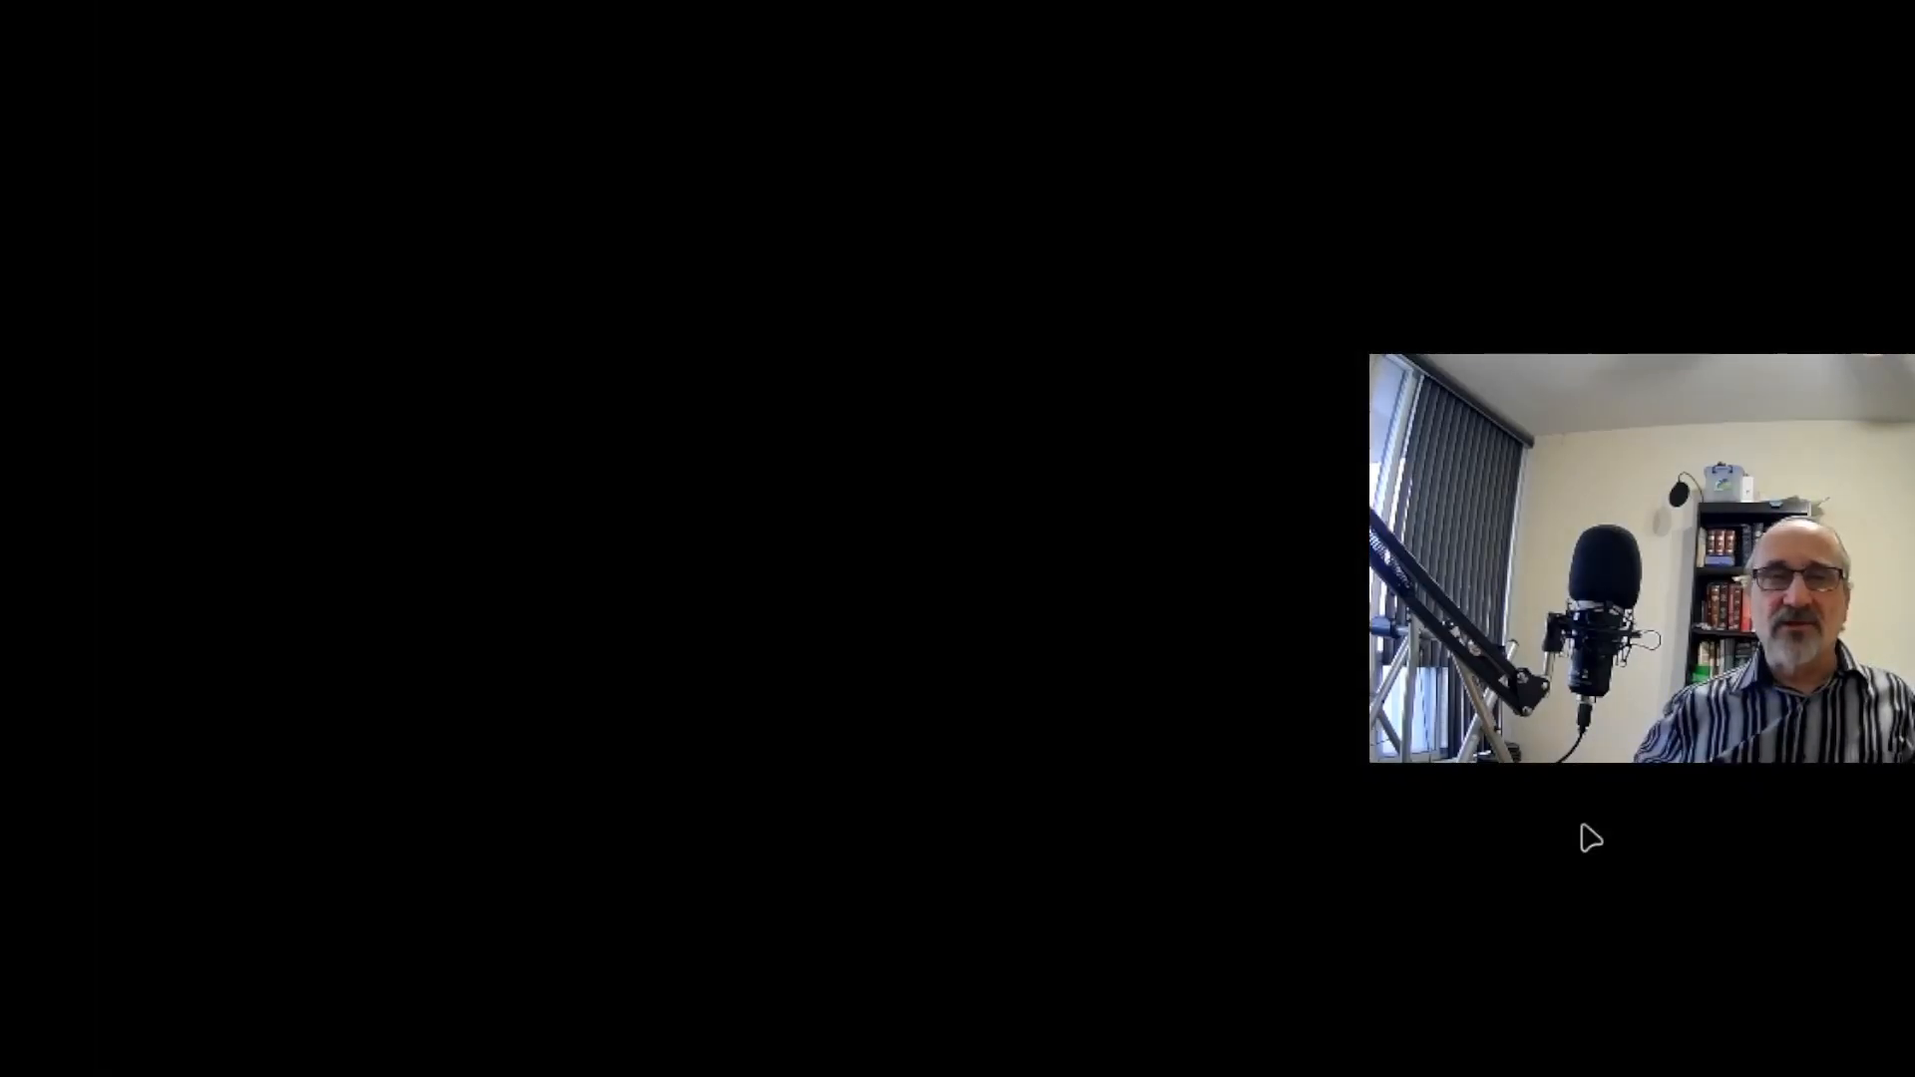